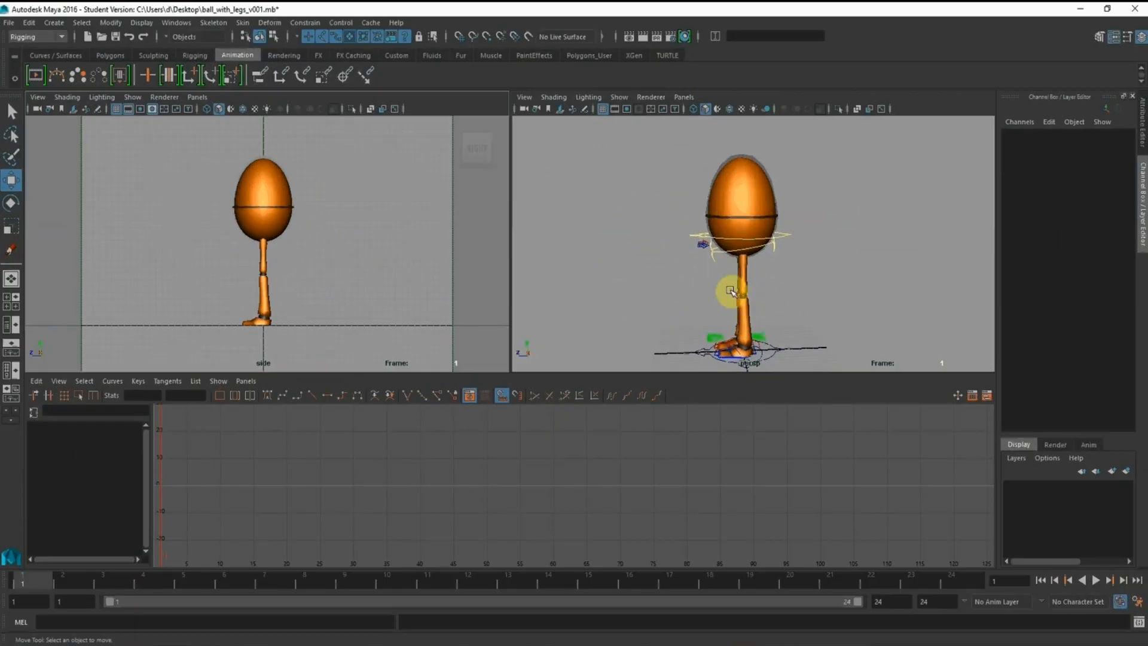
Widen the side view so it takes up more of the space beside the perspective view
{"action": "middle_click_drag", "start_coordinate": [754, 250], "coordinate": [758, 221], "text": "alt"}
{"action": "mouse_move", "coordinate": [758, 222]}
{"action": "right_mouse_down", "text": "alt"}
{"action": "mouse_move", "coordinate": [799, 233]}
{"action": "mouse_move", "coordinate": [753, 235]}
{"action": "right_mouse_up", "text": "alt"}
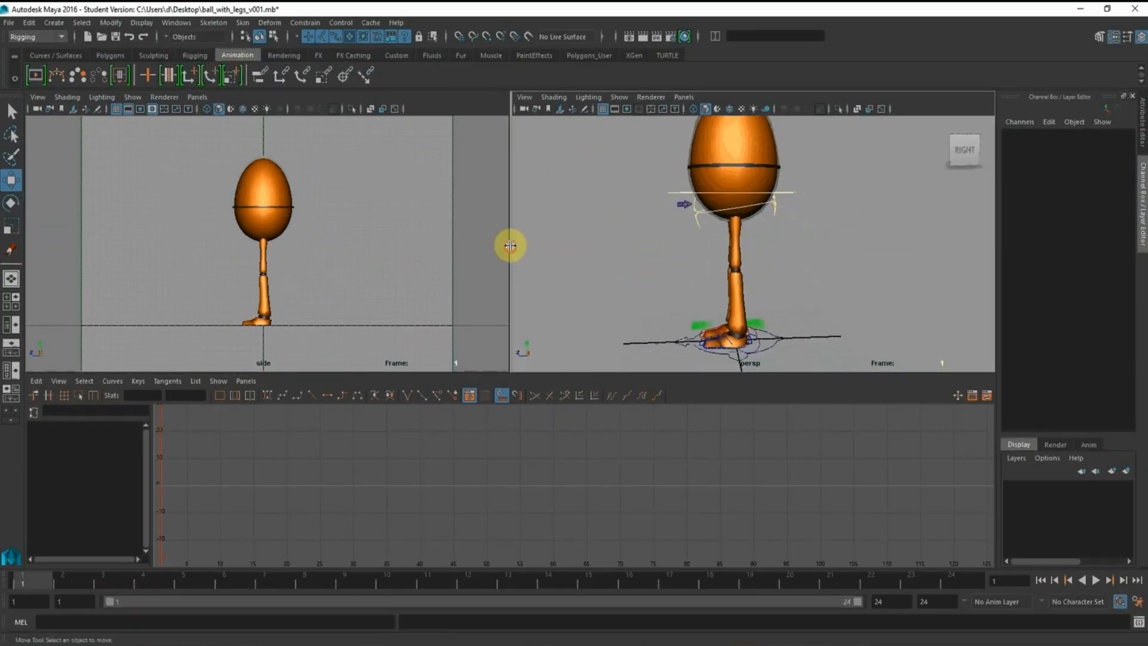
{"action": "left_click_drag", "start_coordinate": [510, 245], "coordinate": [581, 247]}
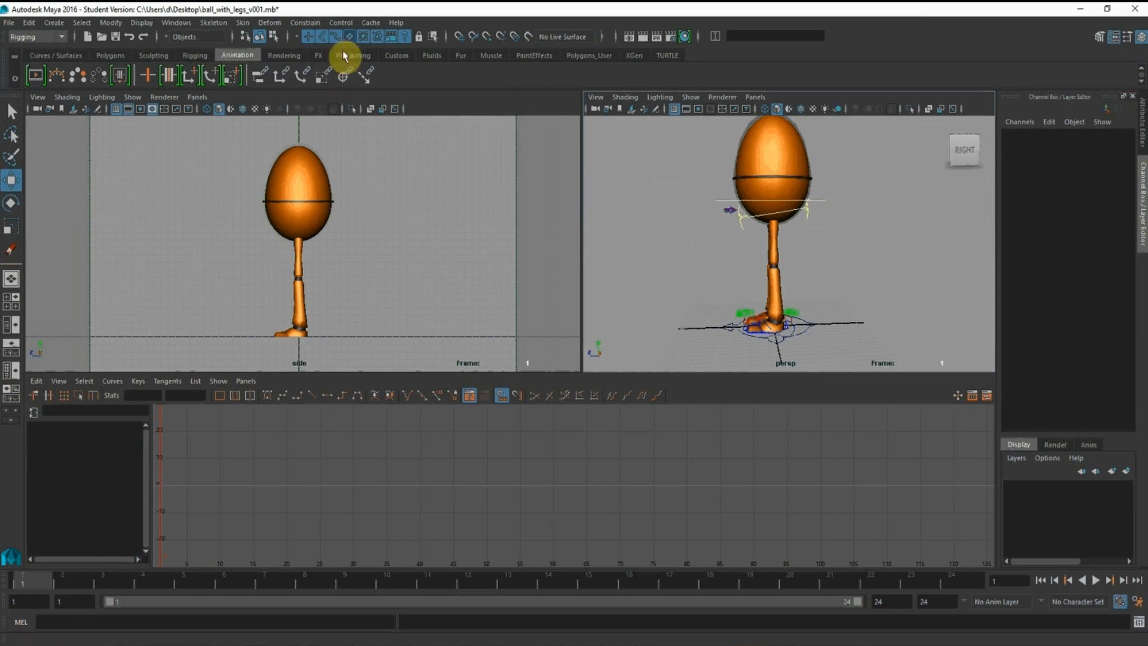
{"action": "left_click_drag", "start_coordinate": [790, 298], "coordinate": [738, 243], "text": "alt"}
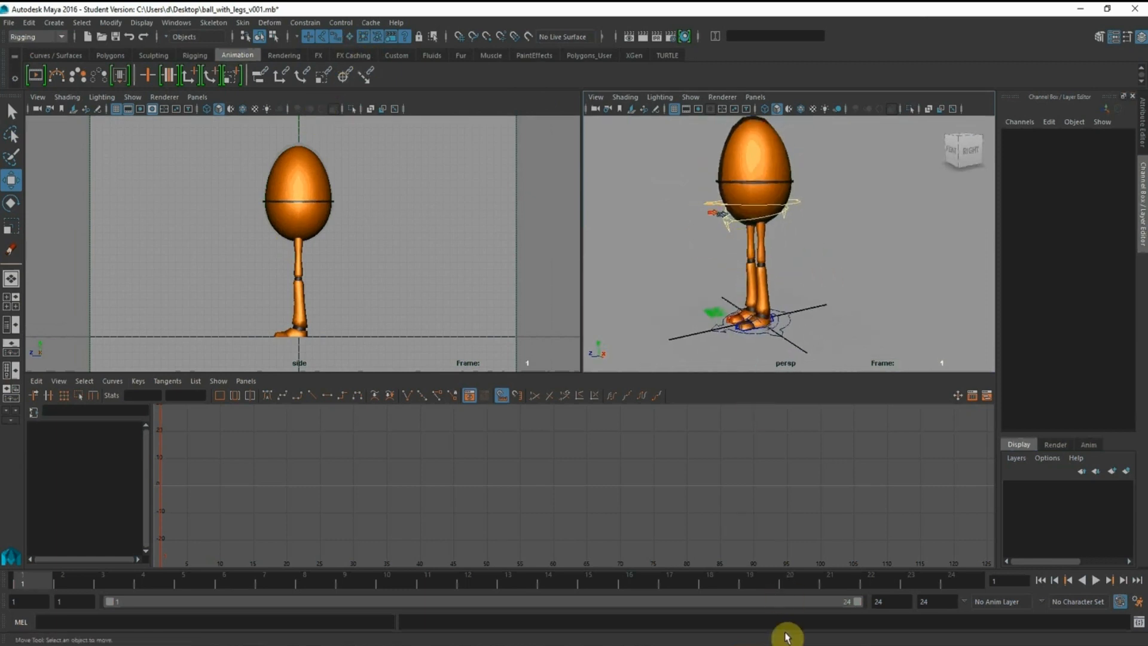
Consult the normal walk pose reference and lower the character's root control to a Translate Y of about -0.379
{"action": "left_click", "coordinate": [798, 203]}
{"action": "left_click_drag", "start_coordinate": [798, 203], "coordinate": [797, 277], "text": "alt"}
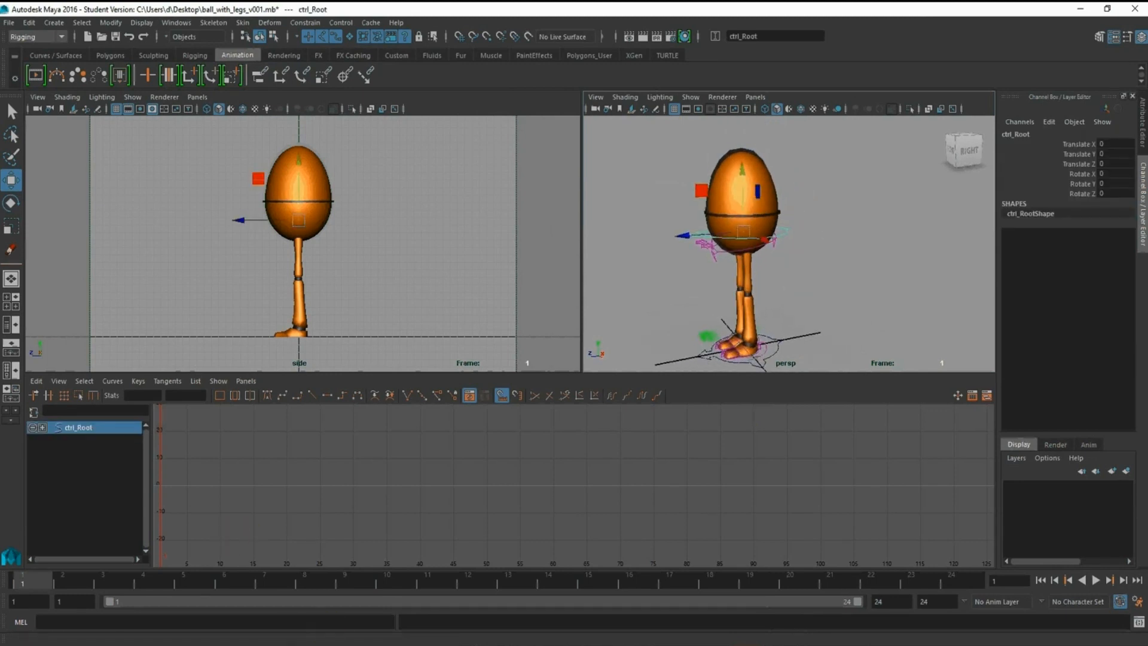
{"action": "key", "text": "alt+Tab"}
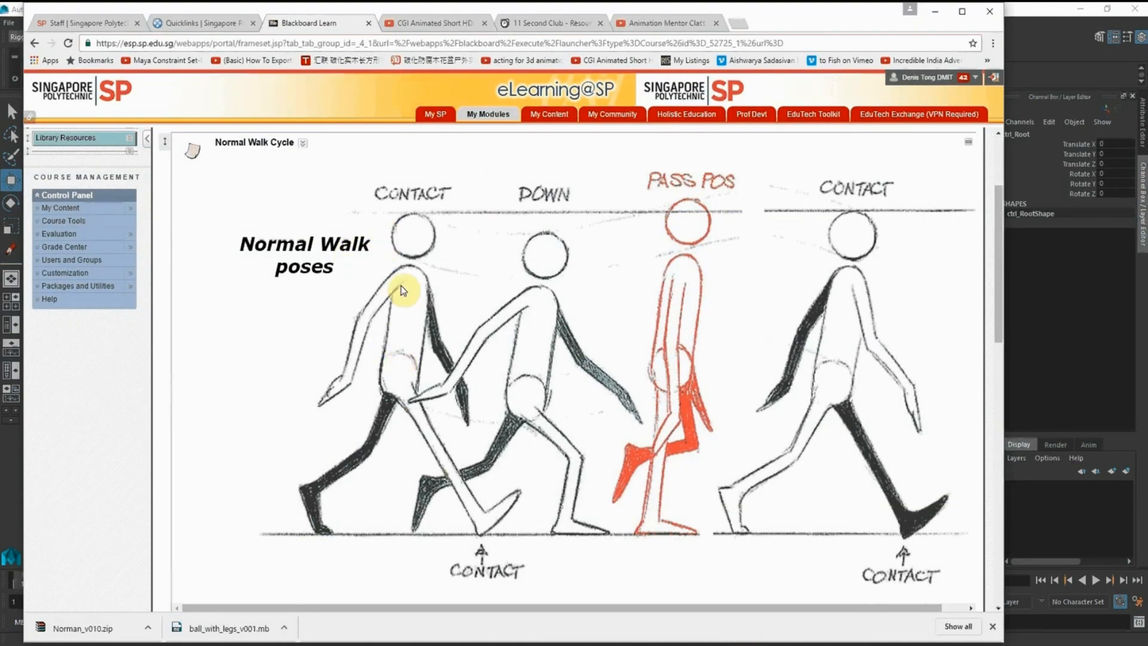
{"action": "left_click", "coordinate": [934, 12]}
{"action": "left_click_drag", "start_coordinate": [725, 283], "coordinate": [748, 171], "text": "alt"}
{"action": "right_click_drag", "start_coordinate": [756, 264], "coordinate": [800, 188], "text": "alt"}
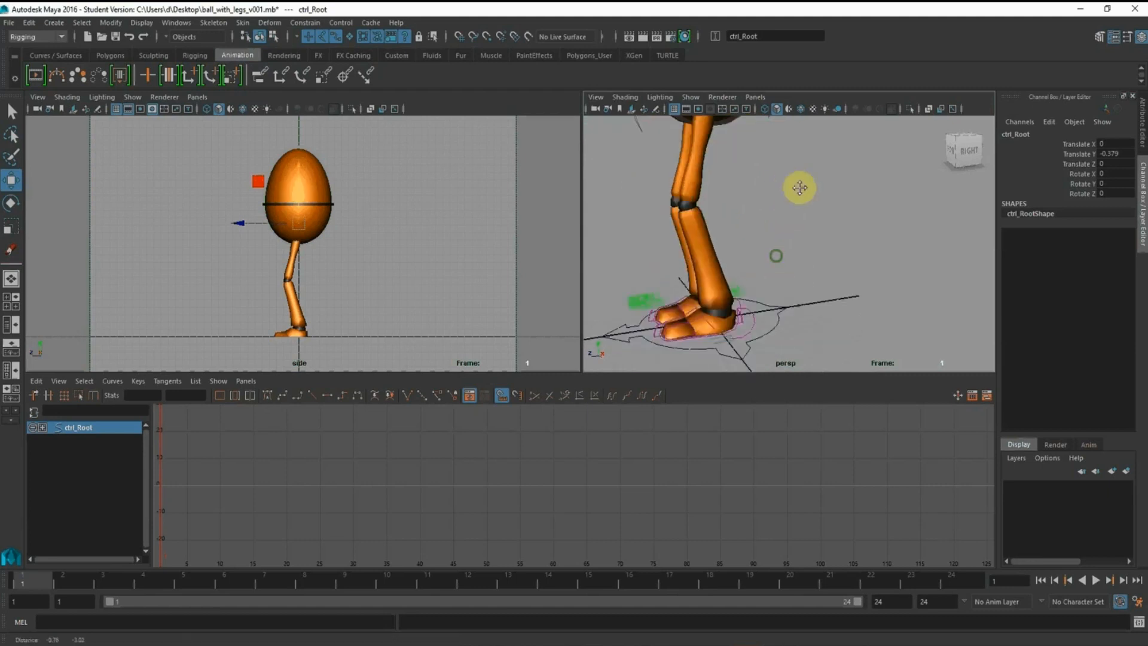
Move the left foot IK control back to a Translate Z of about -3.624 and set its Ball Roll to 0.7
{"action": "left_click_drag", "start_coordinate": [800, 187], "coordinate": [784, 202], "text": "alt"}
{"action": "left_click", "coordinate": [678, 296]}
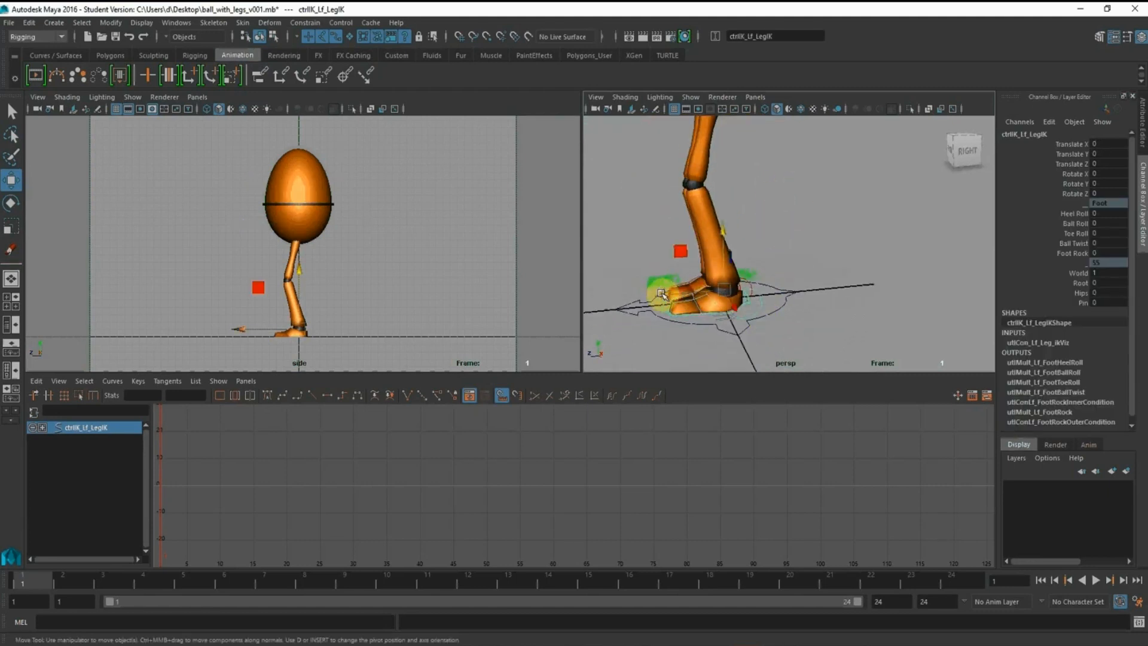
{"action": "left_click_drag", "start_coordinate": [662, 294], "coordinate": [726, 295]}
{"action": "left_click", "coordinate": [1075, 225]}
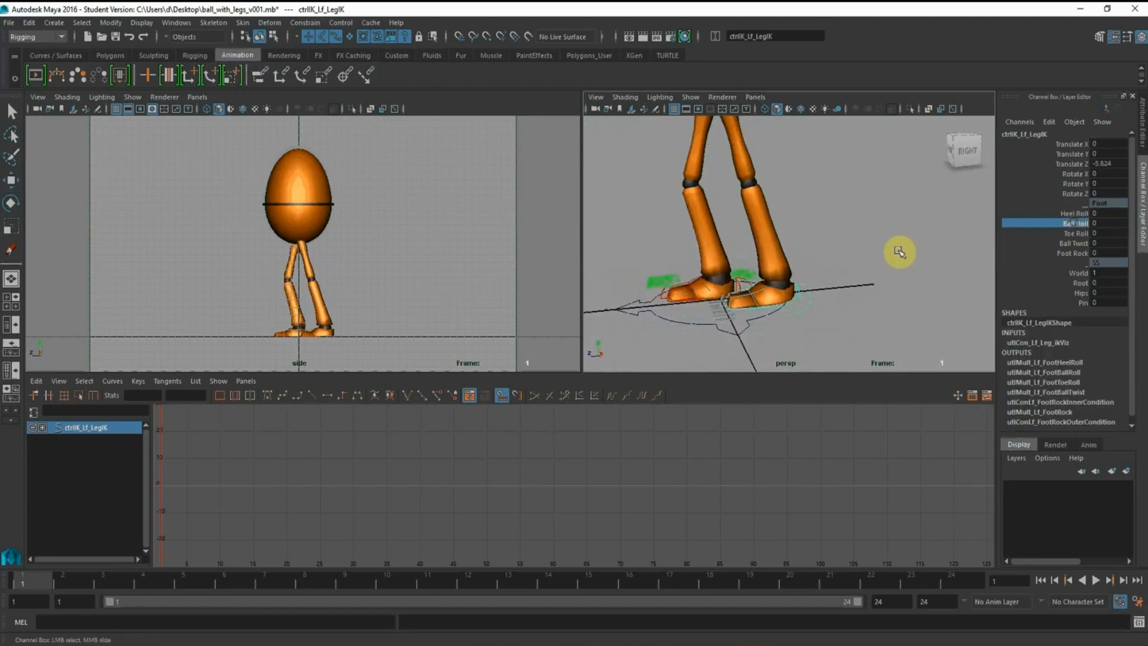
{"action": "middle_click_drag", "start_coordinate": [896, 249], "coordinate": [901, 249]}
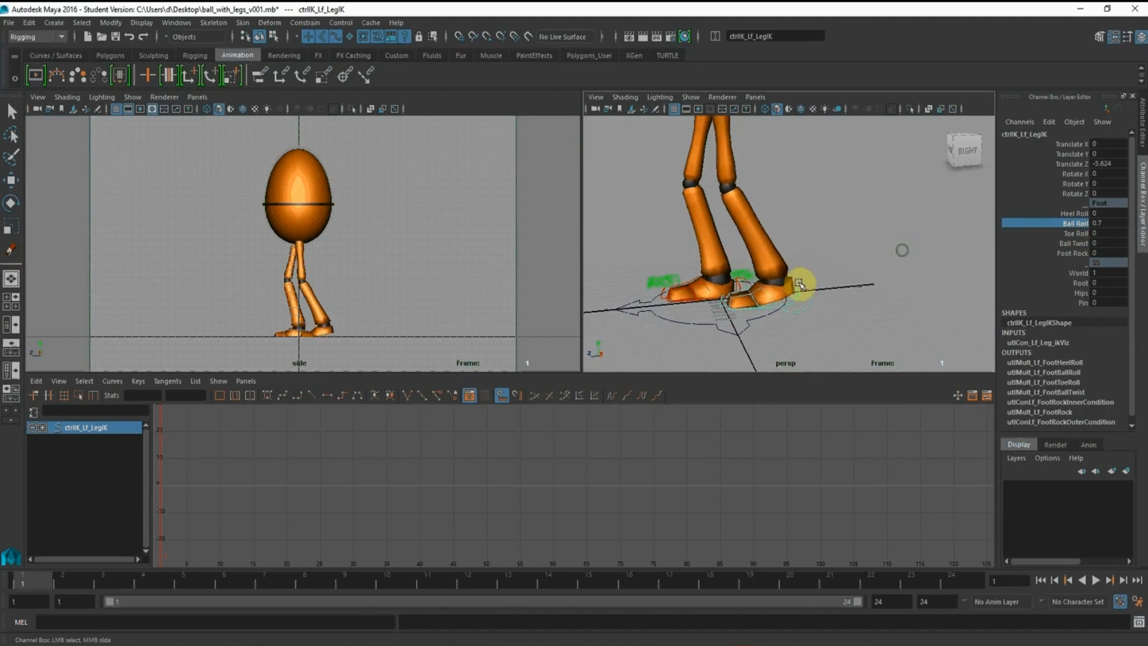
Key the left foot control's Translate Z and Ball Roll channels at frame 1
{"action": "middle_click_drag", "start_coordinate": [759, 286], "coordinate": [797, 258], "text": "alt"}
{"action": "right_click_drag", "start_coordinate": [797, 259], "coordinate": [881, 297], "text": "alt"}
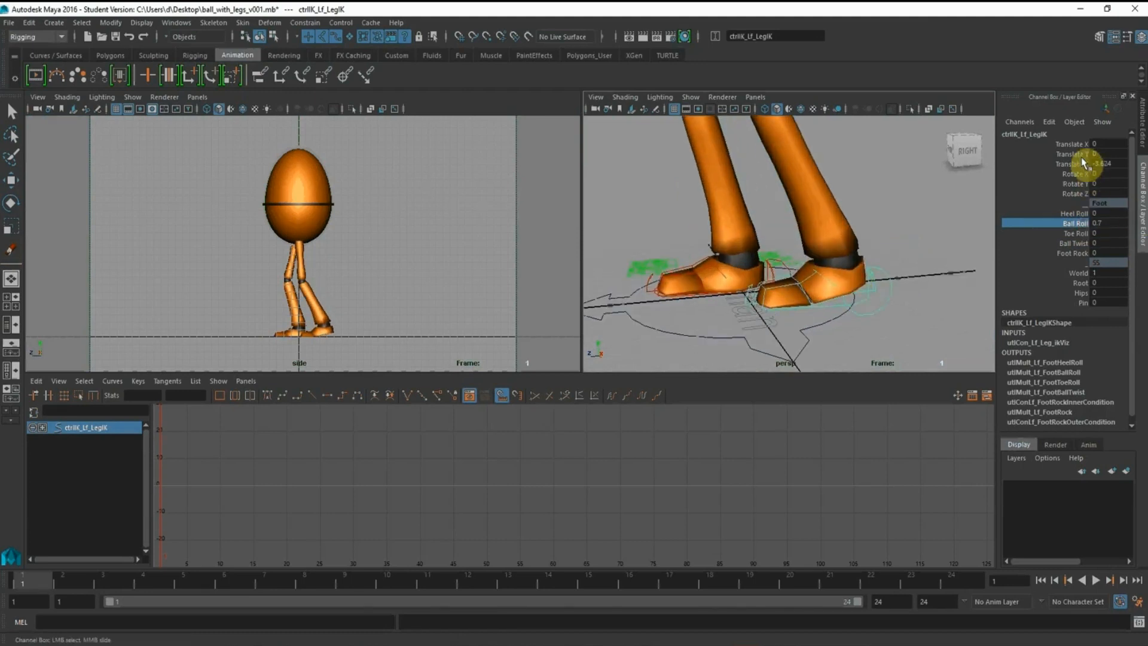
{"action": "left_click", "coordinate": [1070, 164], "text": "ctrl"}
{"action": "right_click", "coordinate": [1076, 167]}
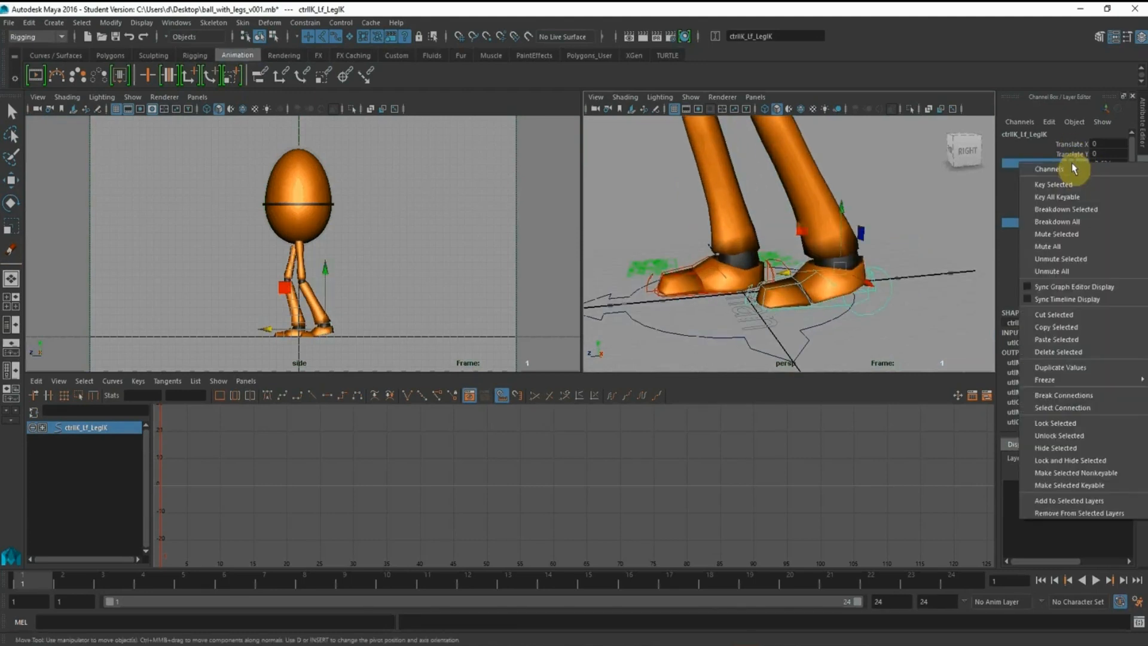
{"action": "left_click", "coordinate": [1078, 180]}
Move the right foot IK control forward to a Translate Z of about 2.645
{"action": "right_click_drag", "start_coordinate": [796, 243], "coordinate": [866, 282], "text": "alt"}
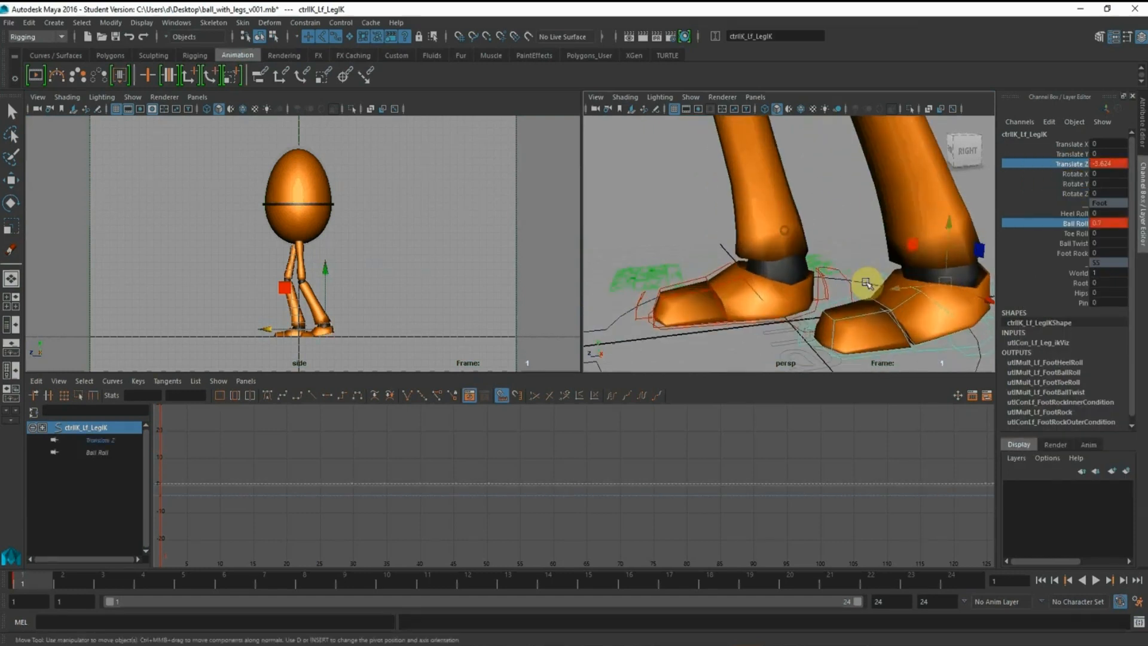
{"action": "key", "text": "w"}
{"action": "left_click", "coordinate": [849, 281]}
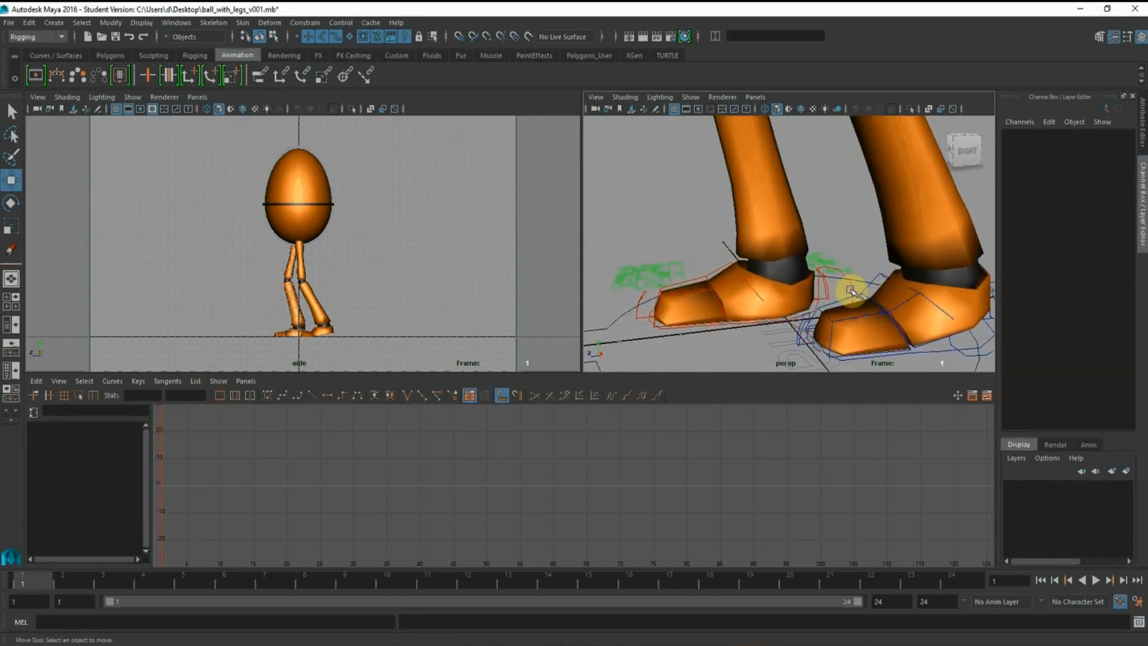
{"action": "left_click", "coordinate": [850, 290]}
{"action": "right_click_drag", "start_coordinate": [835, 248], "coordinate": [727, 248], "text": "alt"}
{"action": "left_click_drag", "start_coordinate": [728, 254], "coordinate": [683, 251]}
{"action": "right_click_drag", "start_coordinate": [755, 247], "coordinate": [715, 226], "text": "alt"}
{"action": "middle_click_drag", "start_coordinate": [715, 226], "coordinate": [721, 260], "text": "alt"}
Set the right foot's Heel Roll to -0.7 and key its Translate Z and Heel Roll channels at frame 1
{"action": "left_click", "coordinate": [1074, 213]}
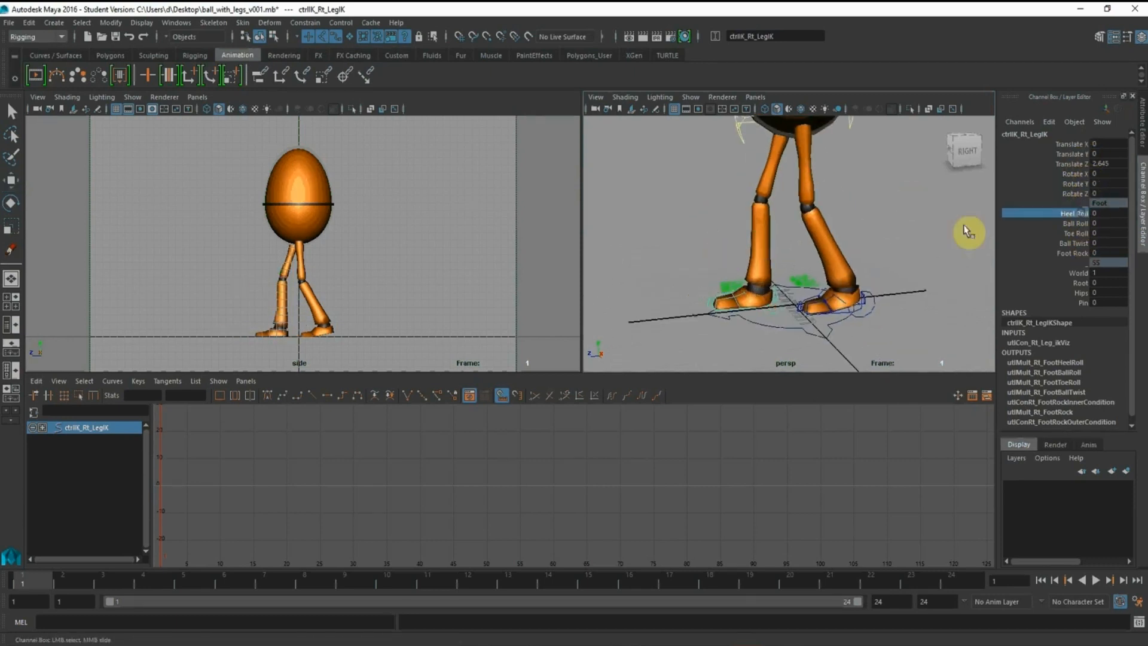
{"action": "middle_click_drag", "start_coordinate": [881, 214], "coordinate": [847, 220]}
{"action": "right_click", "coordinate": [1078, 168]}
{"action": "left_click", "coordinate": [1078, 187]}
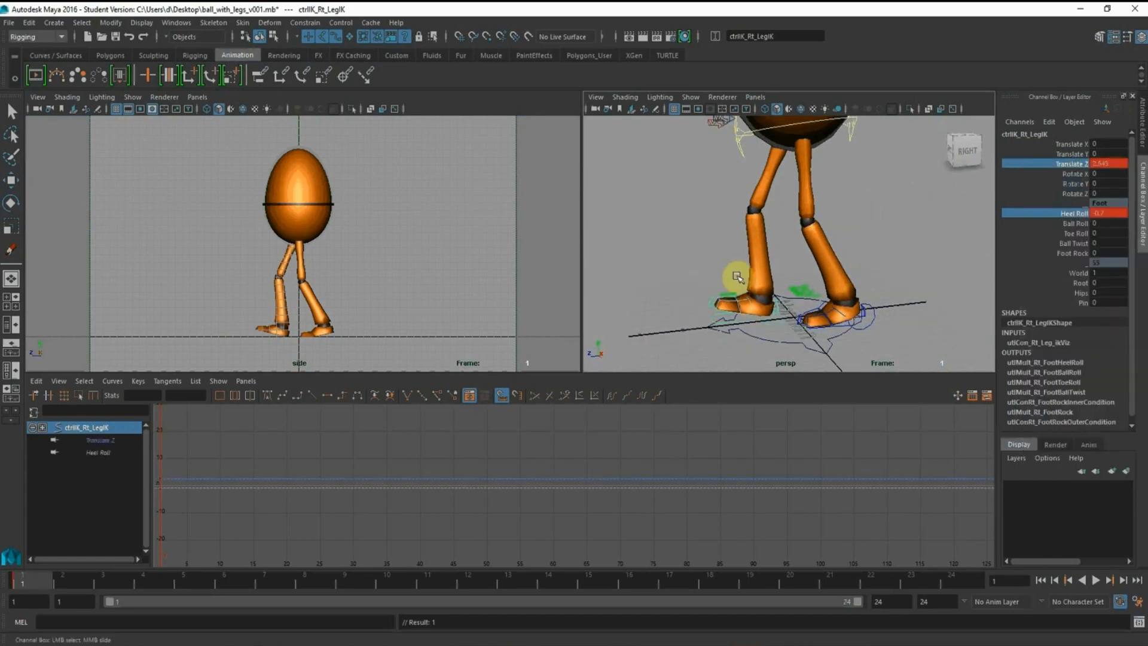
Raise the root control to a Translate Y of about 0.099 to straighten the legs
{"action": "right_click_drag", "start_coordinate": [735, 254], "coordinate": [691, 223], "text": "alt"}
{"action": "middle_click_drag", "start_coordinate": [691, 223], "coordinate": [688, 265], "text": "alt"}
{"action": "left_click", "coordinate": [855, 187]}
{"action": "right_click_drag", "start_coordinate": [835, 221], "coordinate": [745, 221], "text": "alt"}
{"action": "left_click", "coordinate": [11, 188]}
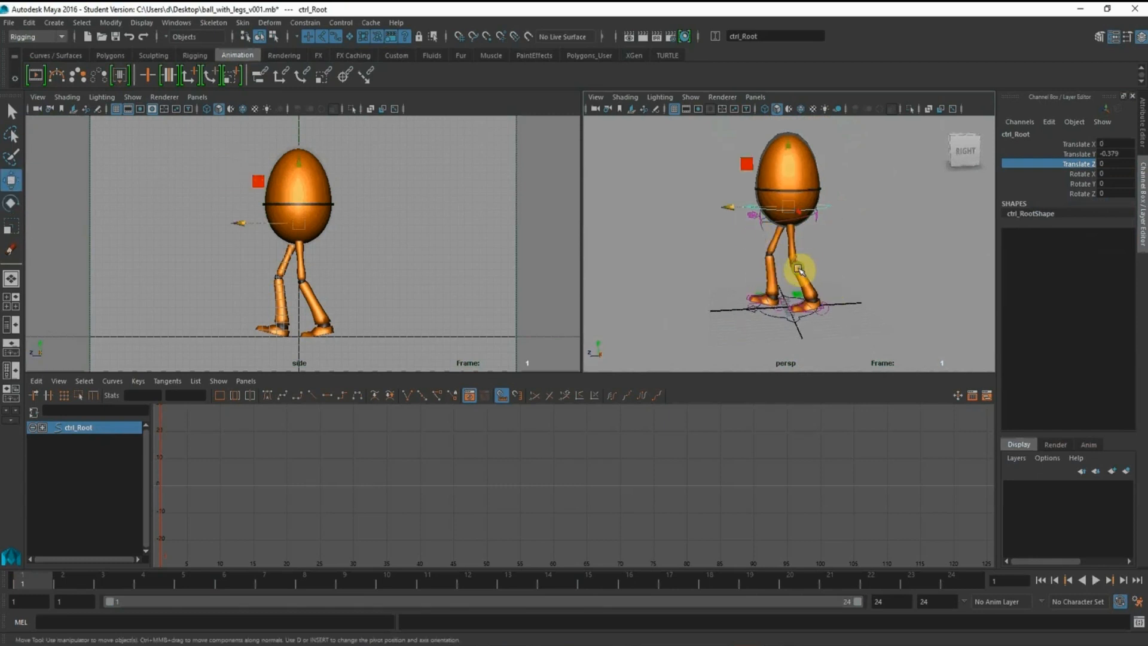
{"action": "middle_click_drag", "start_coordinate": [800, 270], "coordinate": [777, 299], "text": "alt"}
{"action": "right_click_drag", "start_coordinate": [777, 299], "coordinate": [796, 283], "text": "alt"}
{"action": "left_click_drag", "start_coordinate": [759, 172], "coordinate": [759, 167]}
{"action": "right_click_drag", "start_coordinate": [373, 240], "coordinate": [361, 232], "text": "alt"}
{"action": "left_click_drag", "start_coordinate": [361, 232], "coordinate": [399, 256], "text": "alt"}
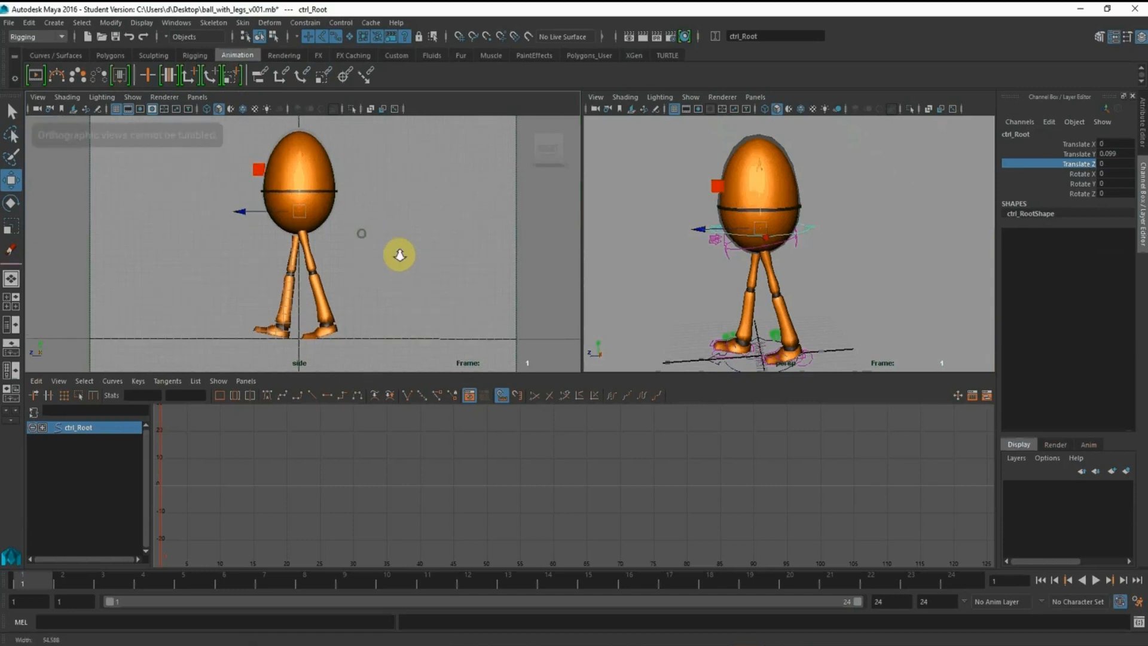
Move the right foot control further forward to a Translate Z of about 2.919
{"action": "middle_click_drag", "start_coordinate": [787, 317], "coordinate": [777, 239], "text": "alt"}
{"action": "right_click_drag", "start_coordinate": [777, 238], "coordinate": [820, 278], "text": "alt"}
{"action": "left_click_drag", "start_coordinate": [820, 278], "coordinate": [777, 269], "text": "alt"}
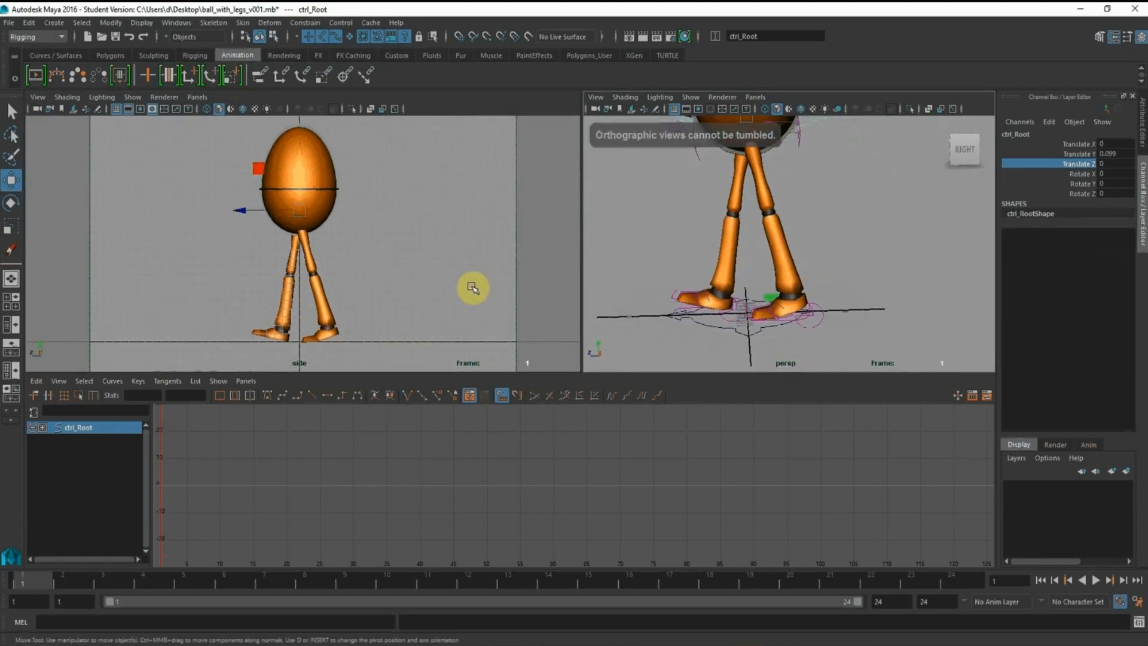
{"action": "middle_click_drag", "start_coordinate": [781, 194], "coordinate": [798, 222], "text": "alt"}
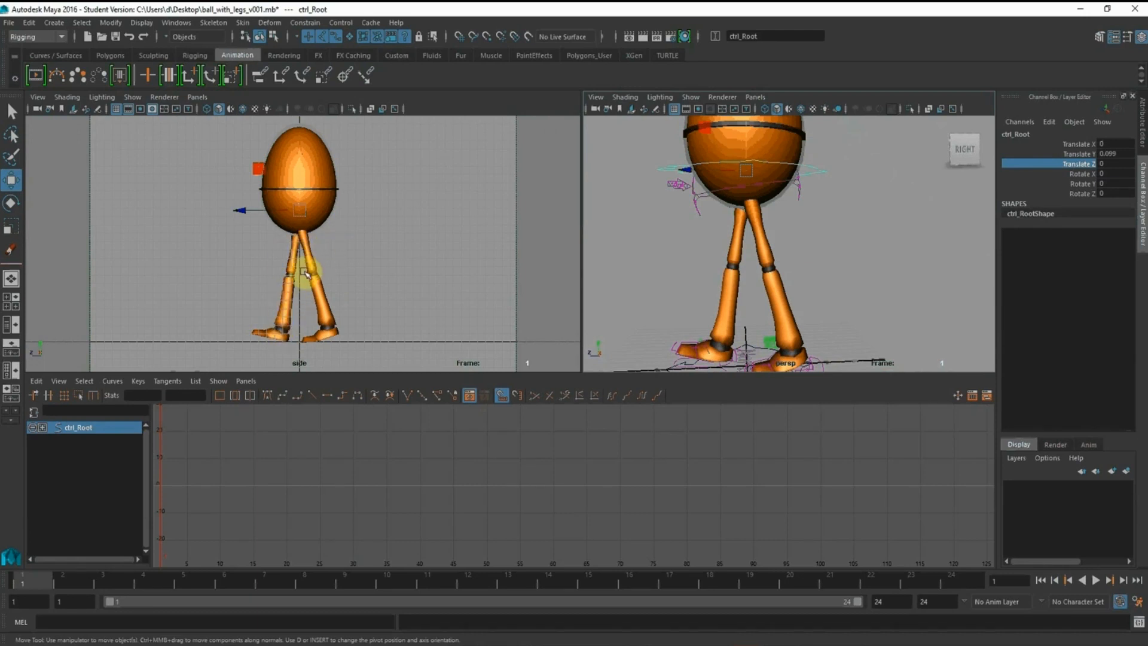
{"action": "middle_click_drag", "start_coordinate": [820, 339], "coordinate": [829, 271], "text": "alt"}
{"action": "right_click_drag", "start_coordinate": [715, 256], "coordinate": [746, 328], "text": "alt"}
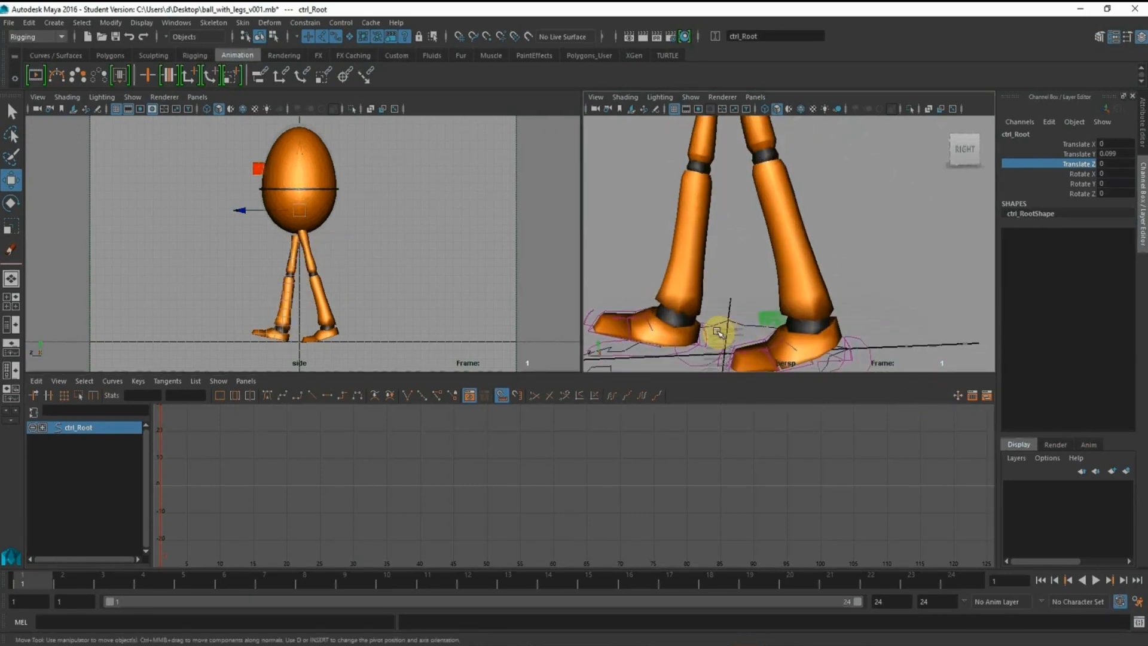
{"action": "left_click", "coordinate": [719, 331]}
{"action": "mouse_move", "coordinate": [706, 287]}
{"action": "left_mouse_down", "text": "alt"}
{"action": "mouse_move", "coordinate": [730, 272]}
{"action": "mouse_move", "coordinate": [645, 315]}
{"action": "left_mouse_up", "text": "alt"}
{"action": "left_click_drag", "start_coordinate": [870, 300], "coordinate": [887, 324], "text": "alt"}
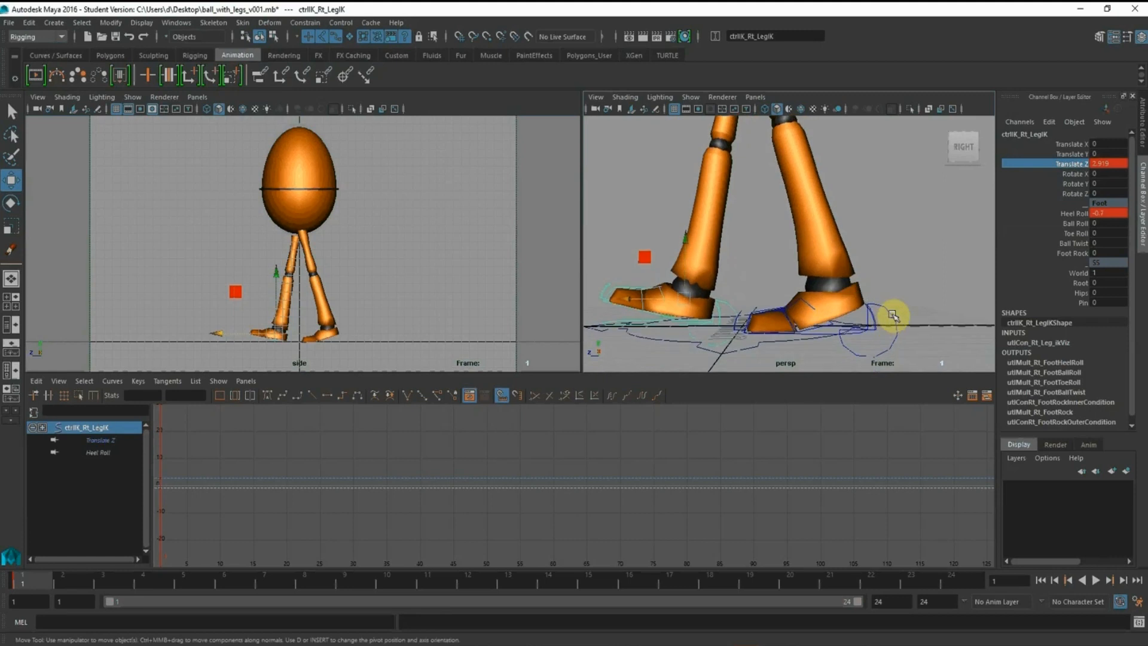
Move the left foot control further back to a Translate Z of about -4.41 and set its Ball Roll to 0.8
{"action": "left_click", "coordinate": [864, 324]}
{"action": "left_click_drag", "start_coordinate": [780, 302], "coordinate": [801, 300]}
{"action": "right_click_drag", "start_coordinate": [848, 226], "coordinate": [759, 219], "text": "alt"}
{"action": "middle_click_drag", "start_coordinate": [764, 188], "coordinate": [765, 217], "text": "alt"}
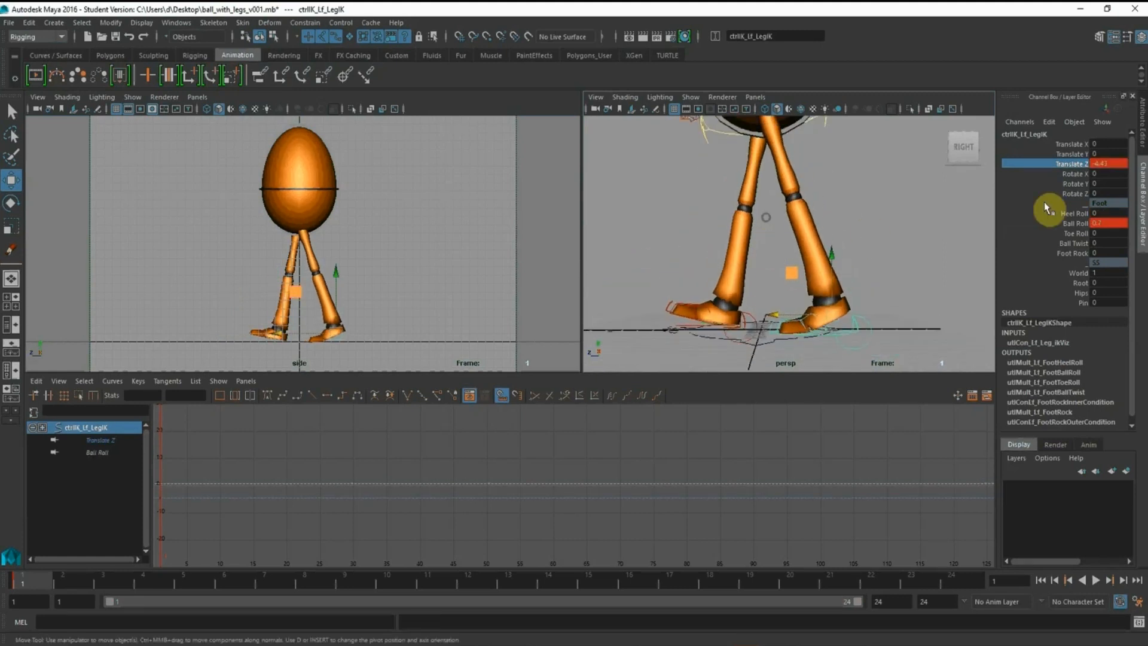
{"action": "double_click", "coordinate": [1110, 224]}
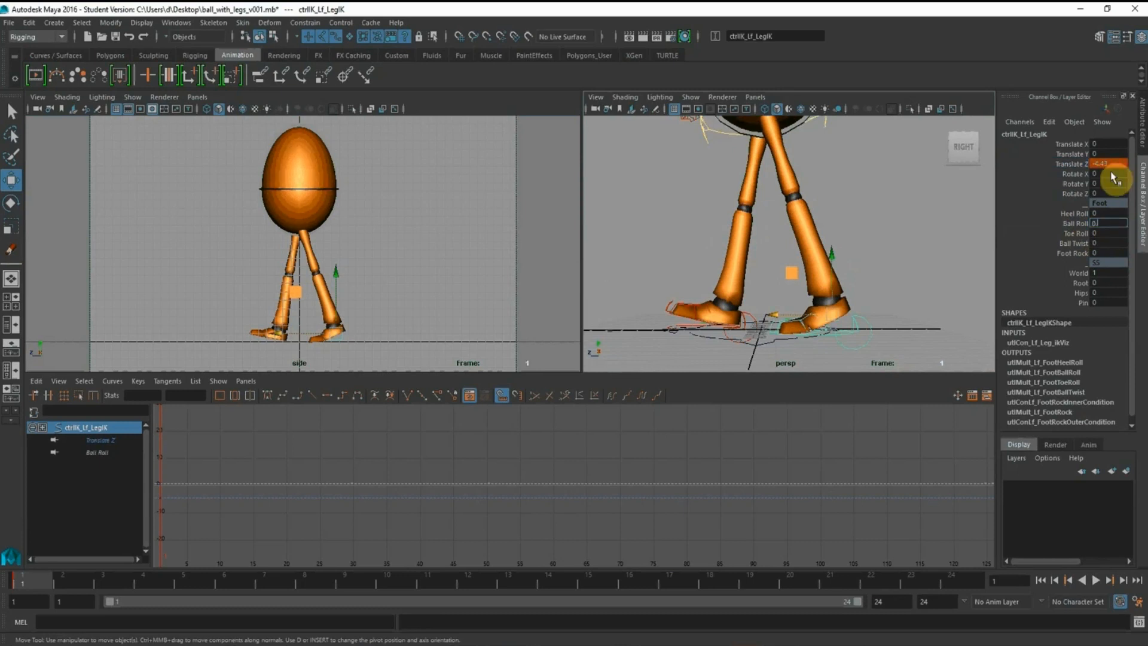
{"action": "left_click_drag", "start_coordinate": [883, 240], "coordinate": [852, 231], "text": "alt"}
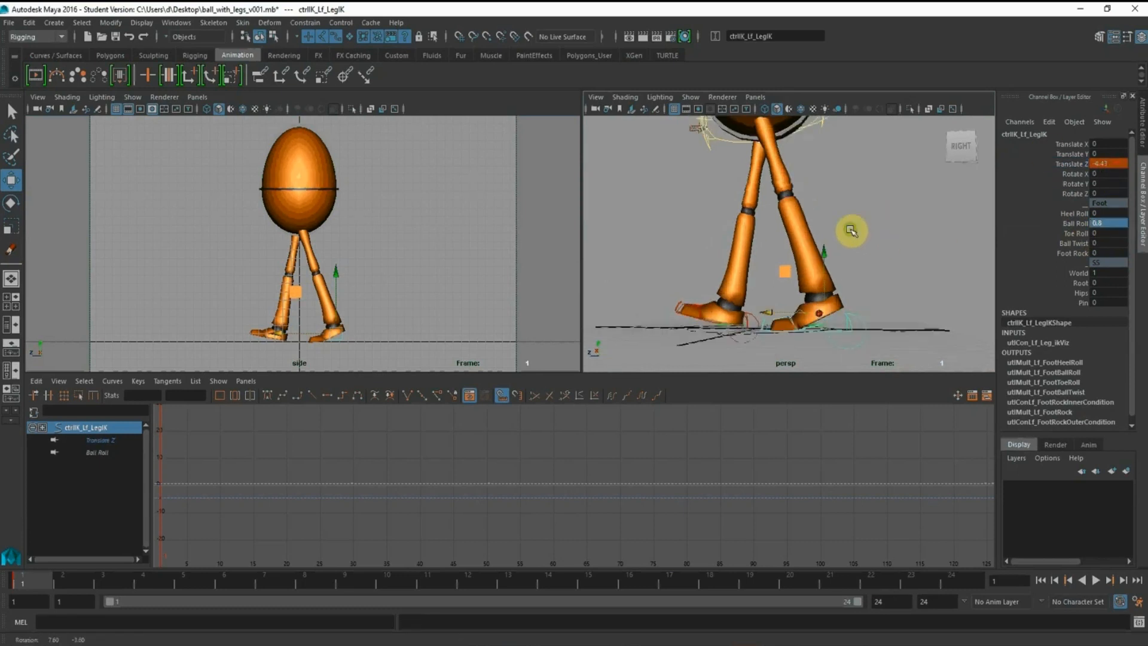
{"action": "right_click_drag", "start_coordinate": [852, 231], "coordinate": [804, 225], "text": "alt"}
{"action": "middle_click_drag", "start_coordinate": [804, 225], "coordinate": [802, 252], "text": "alt"}
Lower the root control to a Translate Y of about -0.03 in the maximized side view and key that channel
{"action": "left_click", "coordinate": [848, 212]}
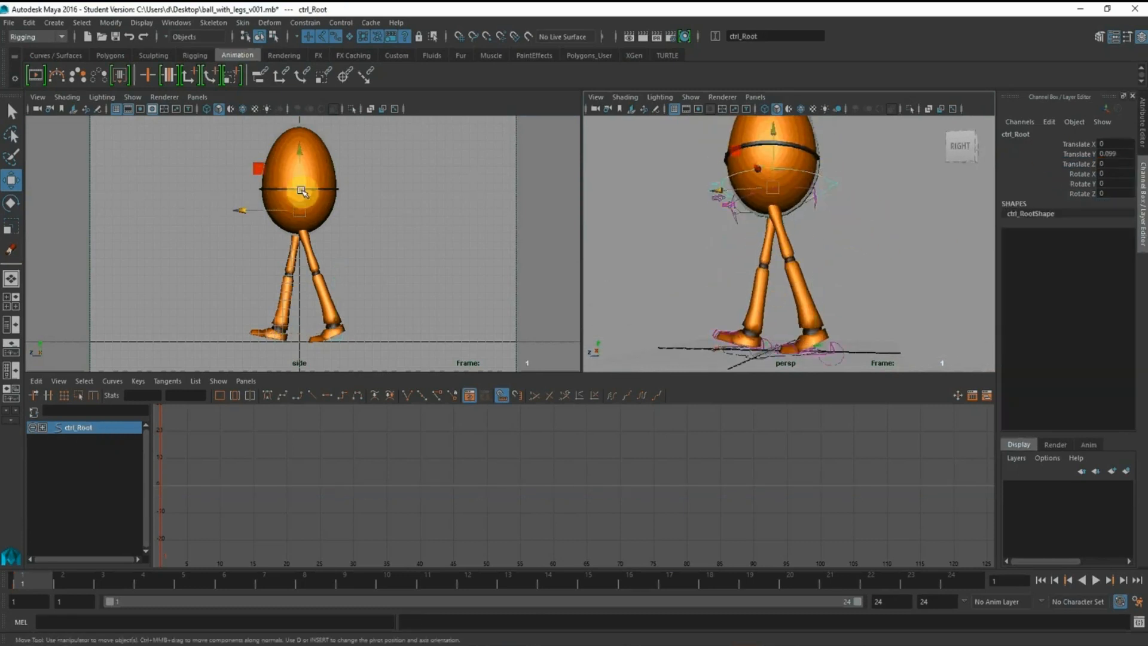
{"action": "key", "text": "space"}
{"action": "left_click", "coordinate": [506, 222]}
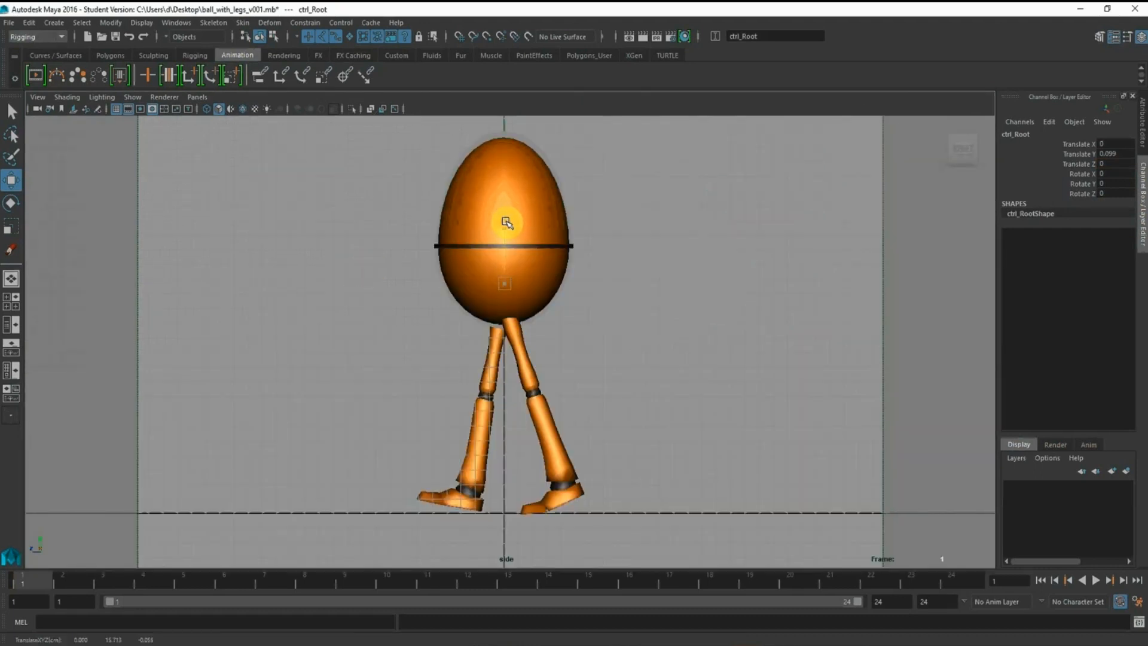
{"action": "left_click_drag", "start_coordinate": [506, 223], "coordinate": [506, 224]}
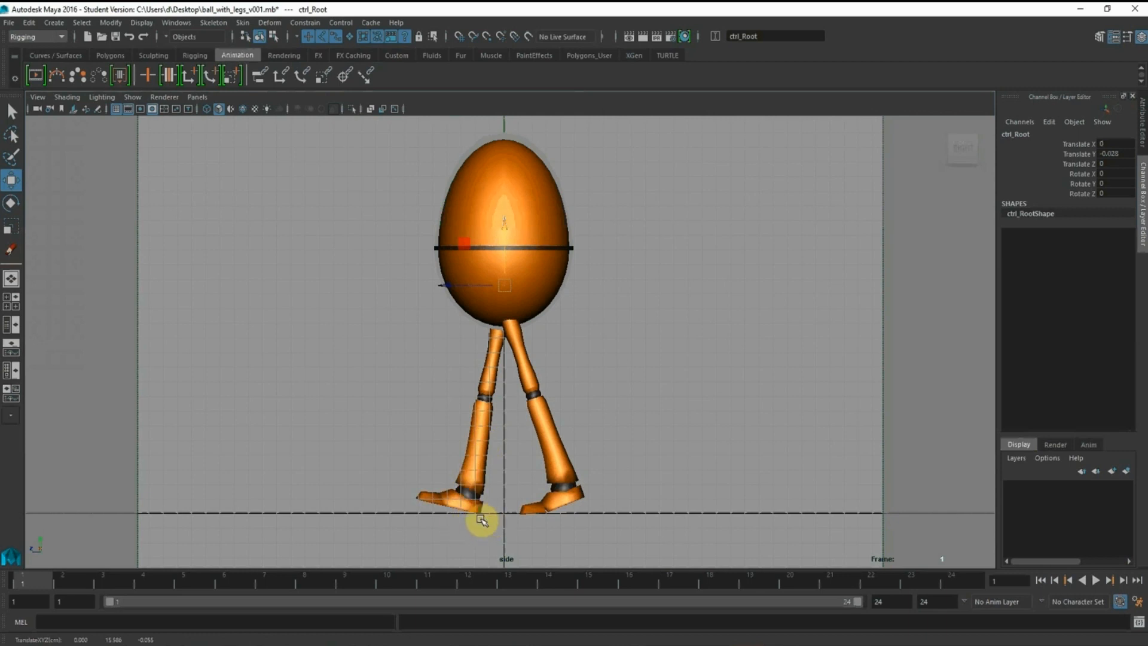
{"action": "left_click", "coordinate": [1087, 154]}
{"action": "right_click", "coordinate": [1087, 155]}
{"action": "left_click", "coordinate": [1085, 171]}
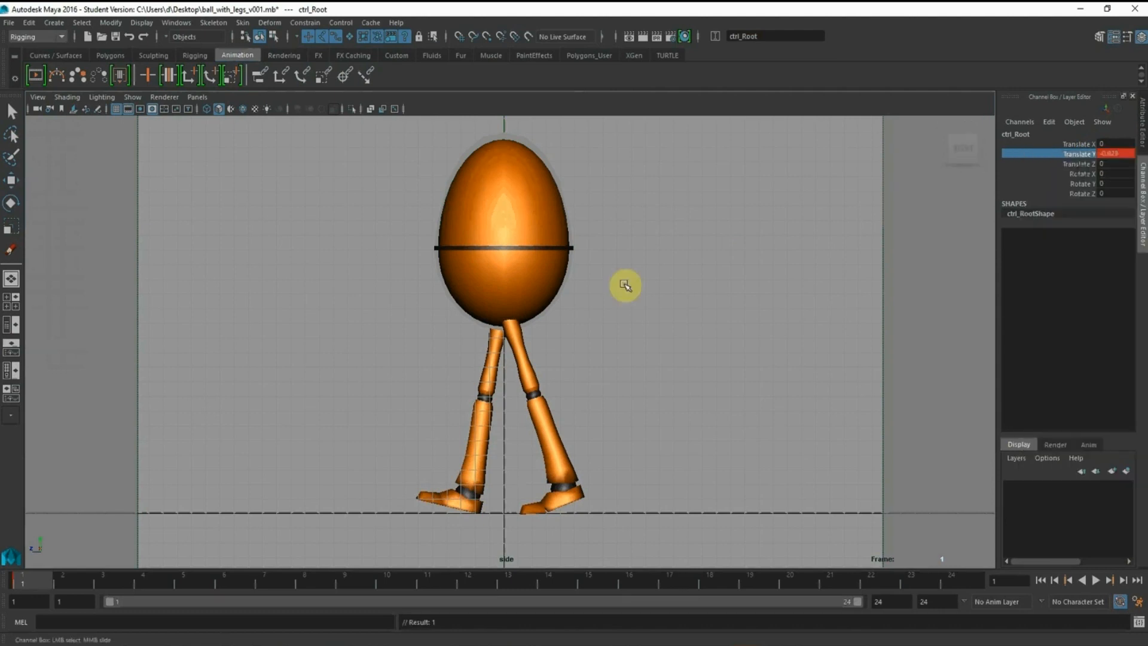
Restore the multi-panel layout and select the root control together with both foot IK controls
{"action": "key", "text": "space"}
{"action": "middle_click_drag", "start_coordinate": [754, 226], "coordinate": [758, 198], "text": "alt"}
{"action": "left_click_drag", "start_coordinate": [758, 198], "coordinate": [770, 214], "text": "alt"}
{"action": "middle_click_drag", "start_coordinate": [796, 295], "coordinate": [789, 267], "text": "alt"}
{"action": "right_click_drag", "start_coordinate": [789, 267], "coordinate": [875, 272], "text": "alt"}
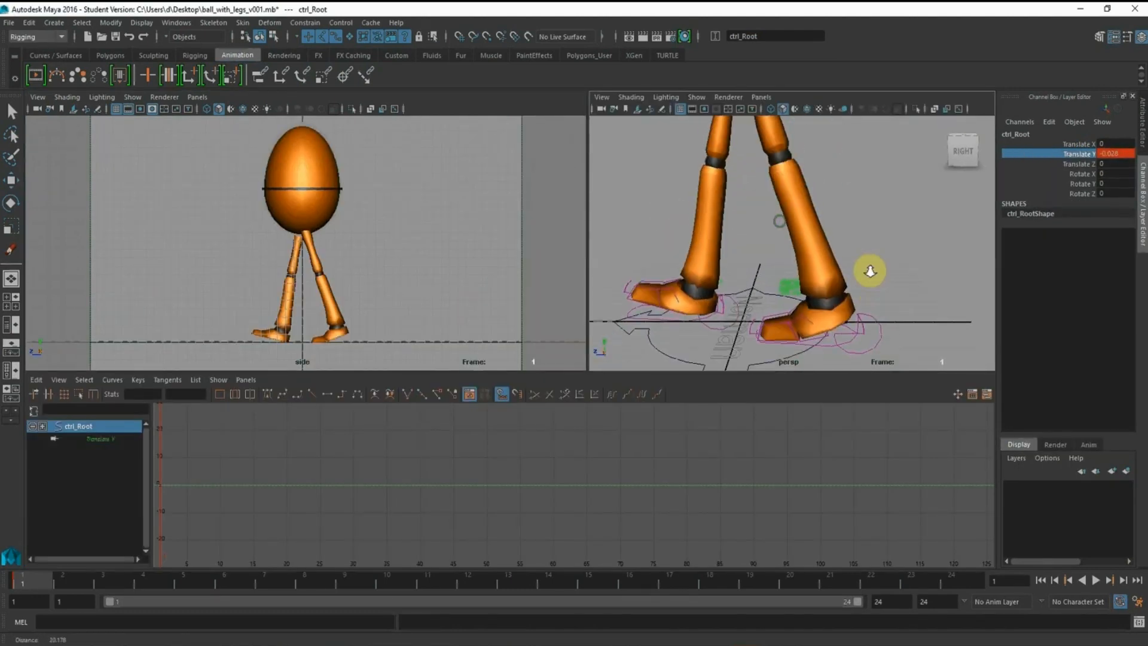
{"action": "left_click", "coordinate": [881, 339], "text": "shift"}
{"action": "left_click", "coordinate": [736, 326]}
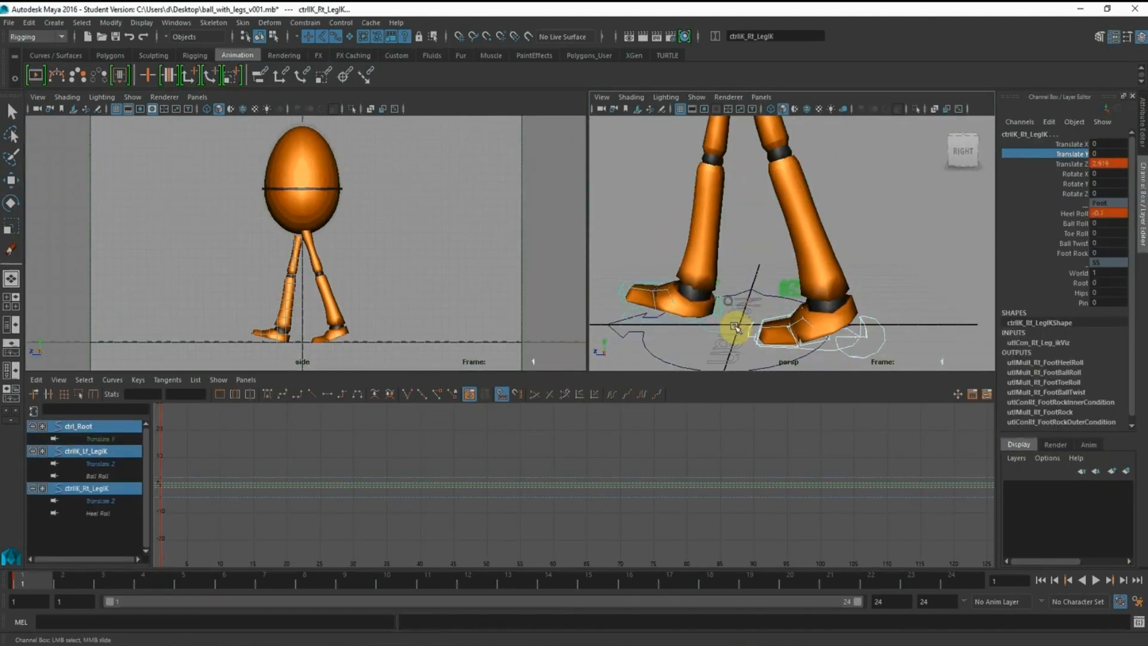
Turn off the Infinity display for the curves in the Graph Editor
{"action": "left_click", "coordinate": [58, 379]}
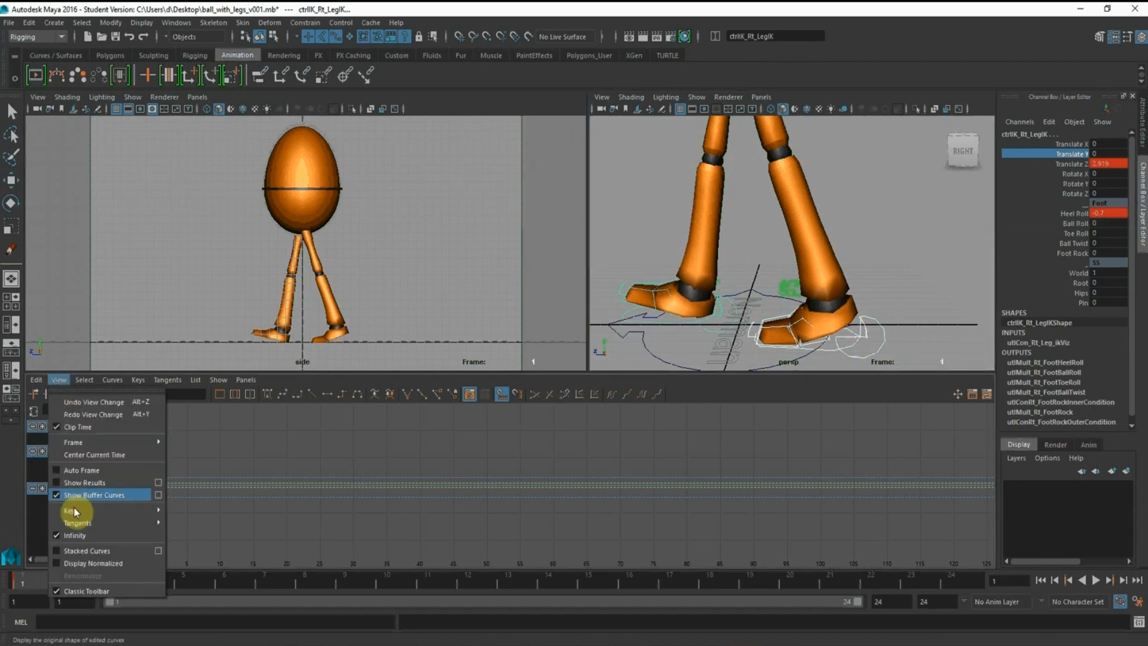
{"action": "left_click", "coordinate": [80, 536]}
{"action": "right_click_drag", "start_coordinate": [532, 500], "coordinate": [463, 480], "text": "alt"}
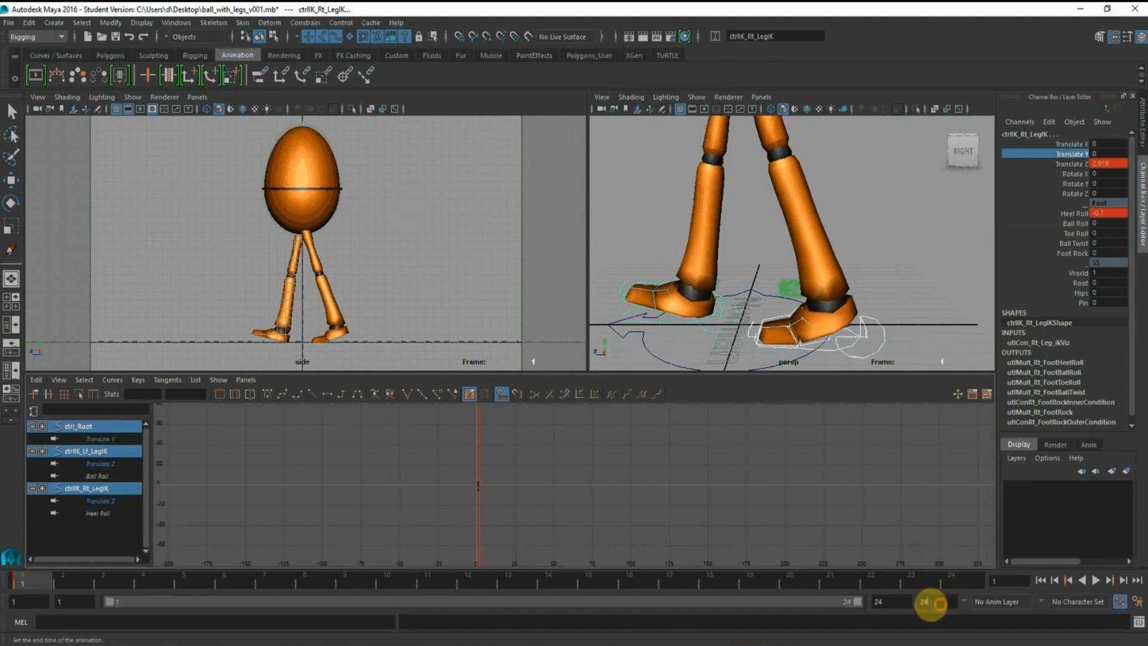
Set the animation end frame to 25 and extend the playback range to frame 25
{"action": "left_click", "coordinate": [931, 602]}
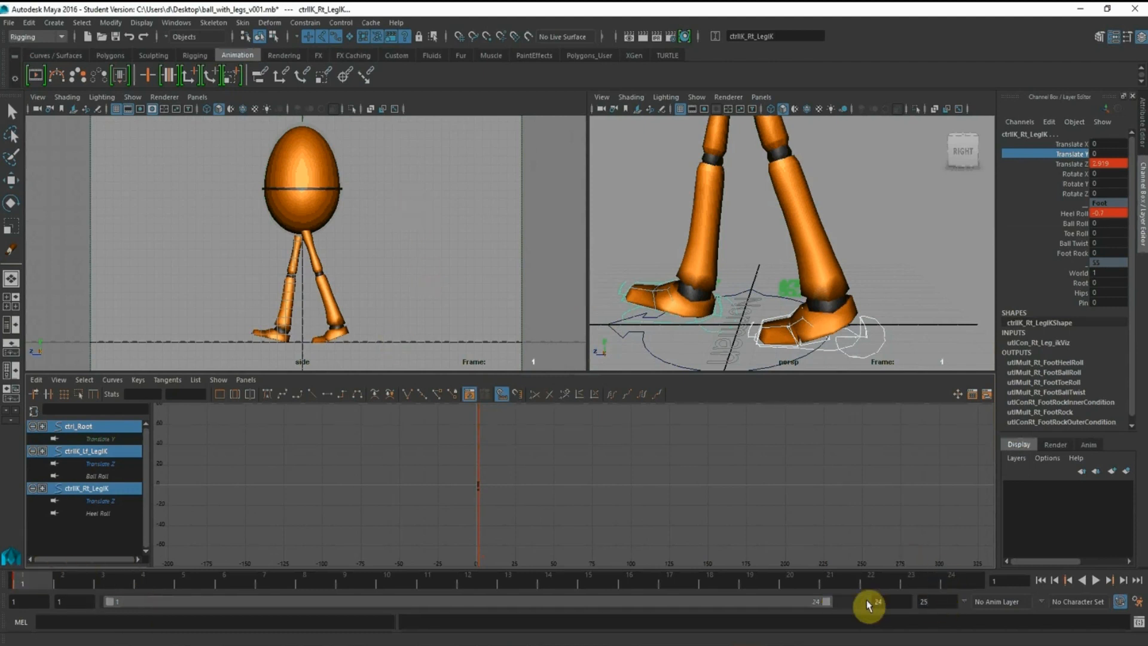
{"action": "left_click_drag", "start_coordinate": [826, 601], "coordinate": [859, 604]}
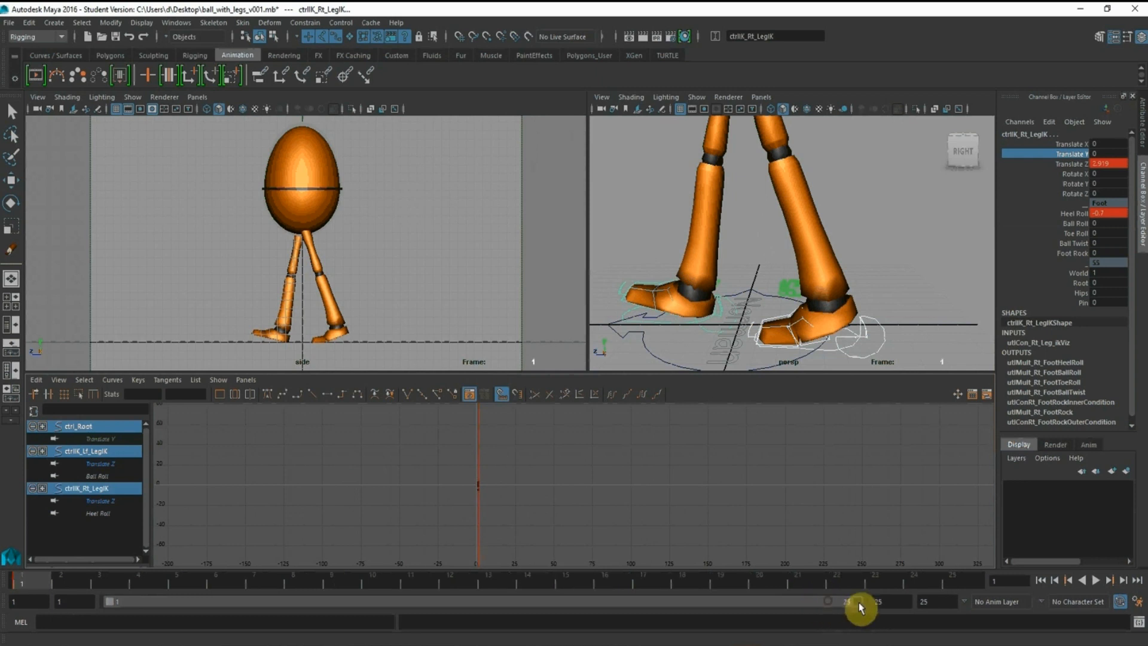
Go to frame 25 and key Translate Z and Heel Roll on the selected root and foot IK controls
{"action": "left_click", "coordinate": [968, 583]}
{"action": "left_click", "coordinate": [1080, 165]}
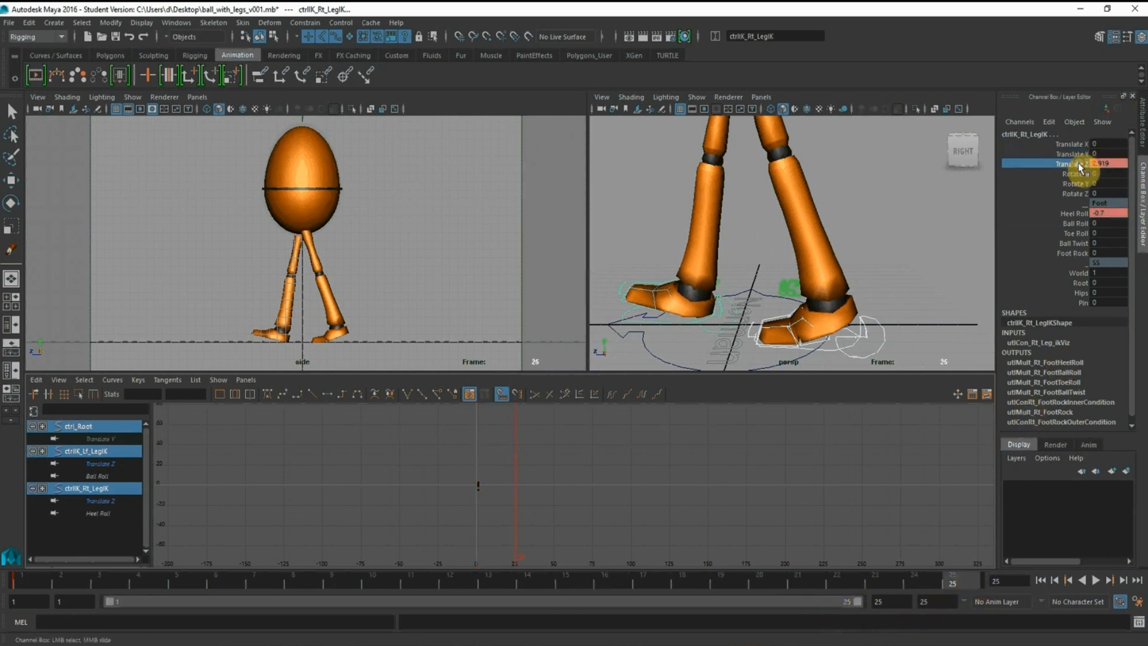
{"action": "left_click", "coordinate": [1075, 214], "text": "shift"}
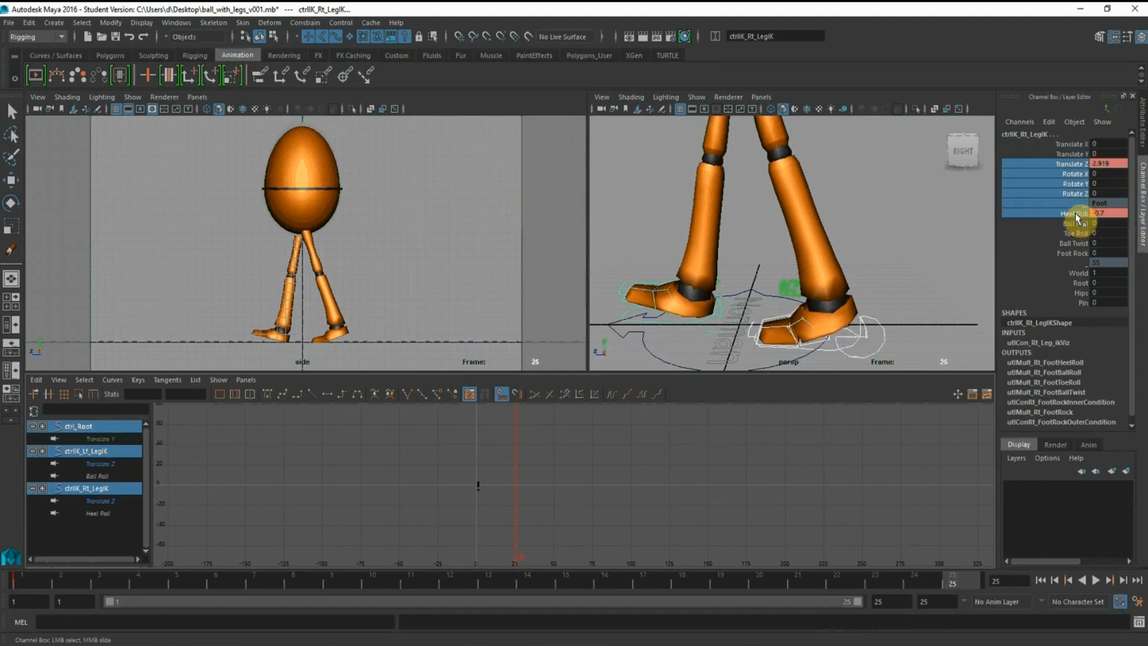
{"action": "left_click", "coordinate": [1070, 164]}
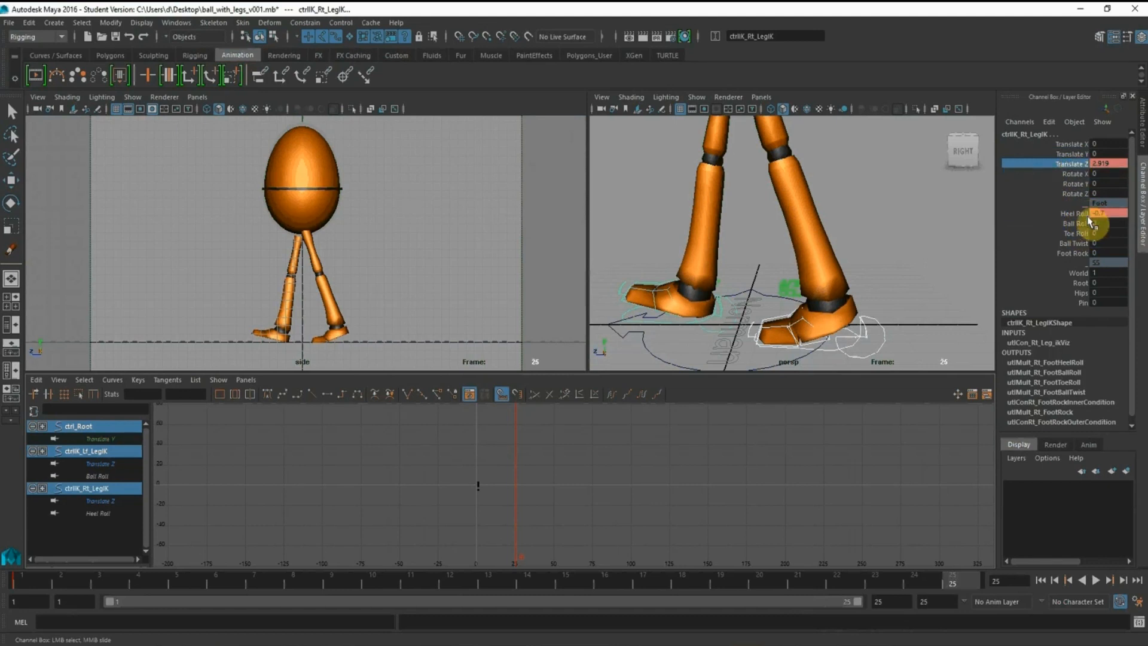
{"action": "right_click", "coordinate": [1076, 217]}
{"action": "left_click", "coordinate": [1074, 236]}
Select the root control alone and key its Translate Y and Translate Z channels at frame 25
{"action": "right_click_drag", "start_coordinate": [774, 194], "coordinate": [723, 171], "text": "alt"}
{"action": "middle_click_drag", "start_coordinate": [756, 158], "coordinate": [759, 236], "text": "alt"}
{"action": "left_click_drag", "start_coordinate": [822, 180], "coordinate": [837, 218]}
{"action": "middle_click_drag", "start_coordinate": [845, 251], "coordinate": [843, 203], "text": "alt"}
{"action": "left_click", "coordinate": [1081, 154]}
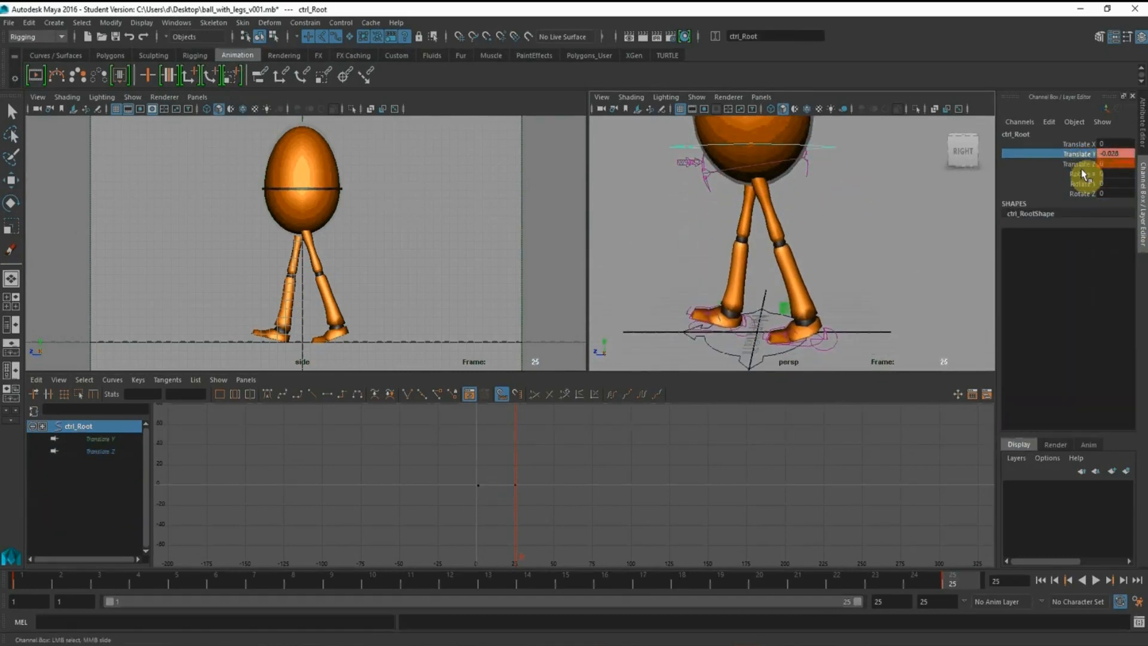
{"action": "left_click", "coordinate": [1081, 154]}
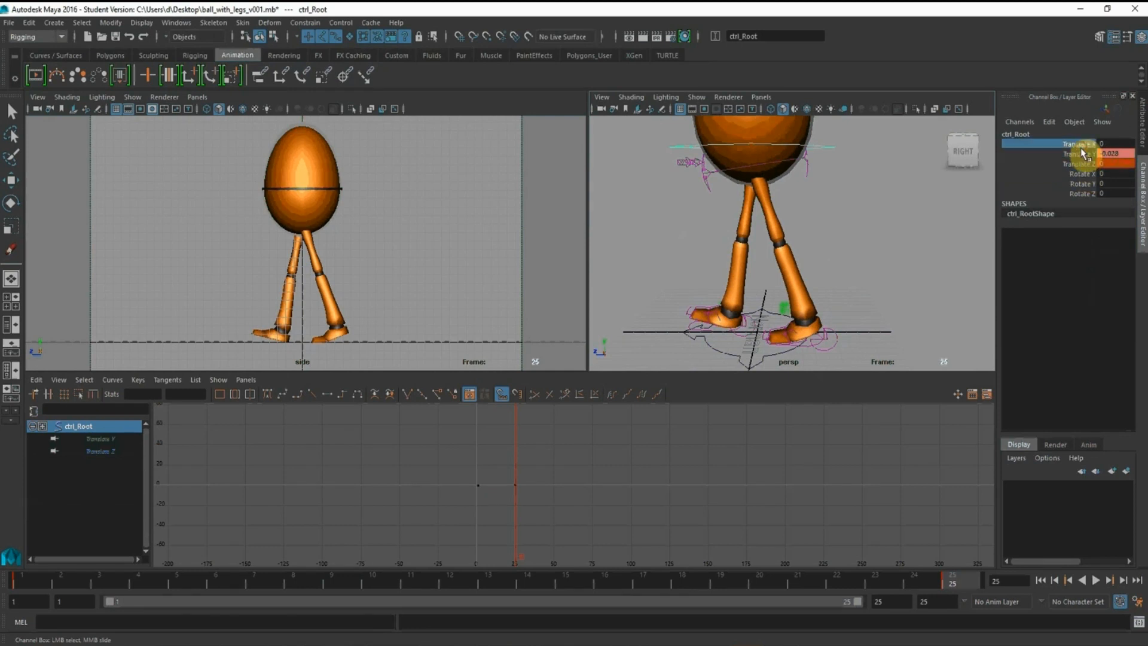
{"action": "right_click", "coordinate": [1083, 171]}
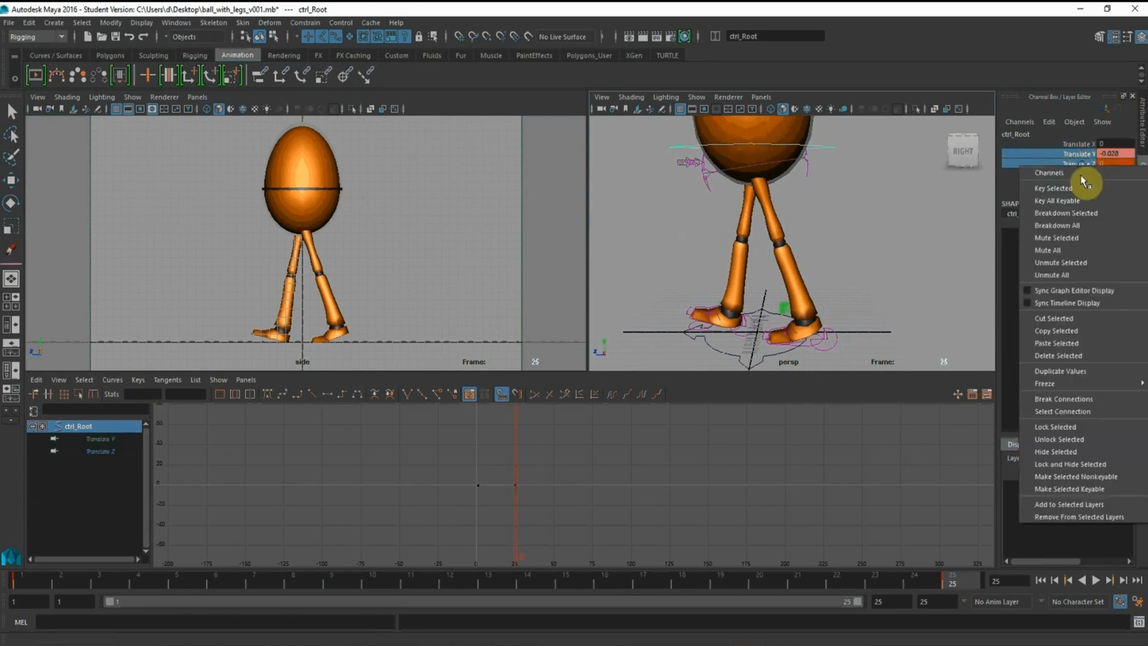
{"action": "left_click", "coordinate": [1090, 187]}
Select the left foot IK control and key its Heel Roll and Ball Roll at frame 25
{"action": "right_click_drag", "start_coordinate": [820, 257], "coordinate": [908, 282], "text": "alt"}
{"action": "left_click_drag", "start_coordinate": [909, 282], "coordinate": [879, 241], "text": "alt"}
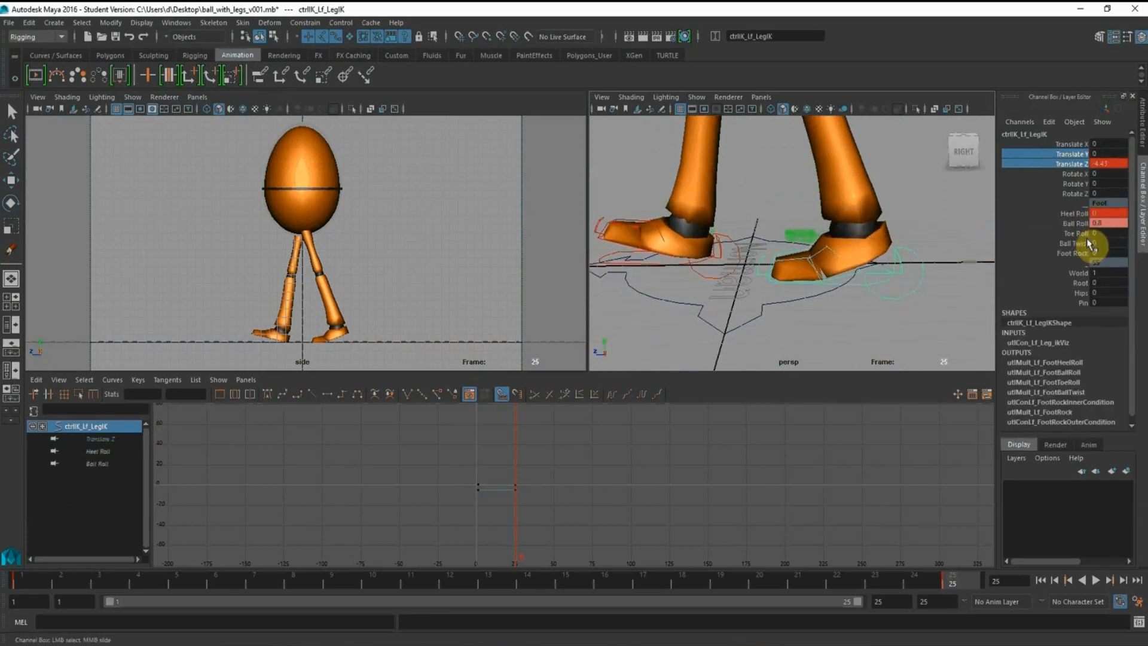
{"action": "left_click", "coordinate": [1081, 213]}
{"action": "right_click", "coordinate": [1082, 223]}
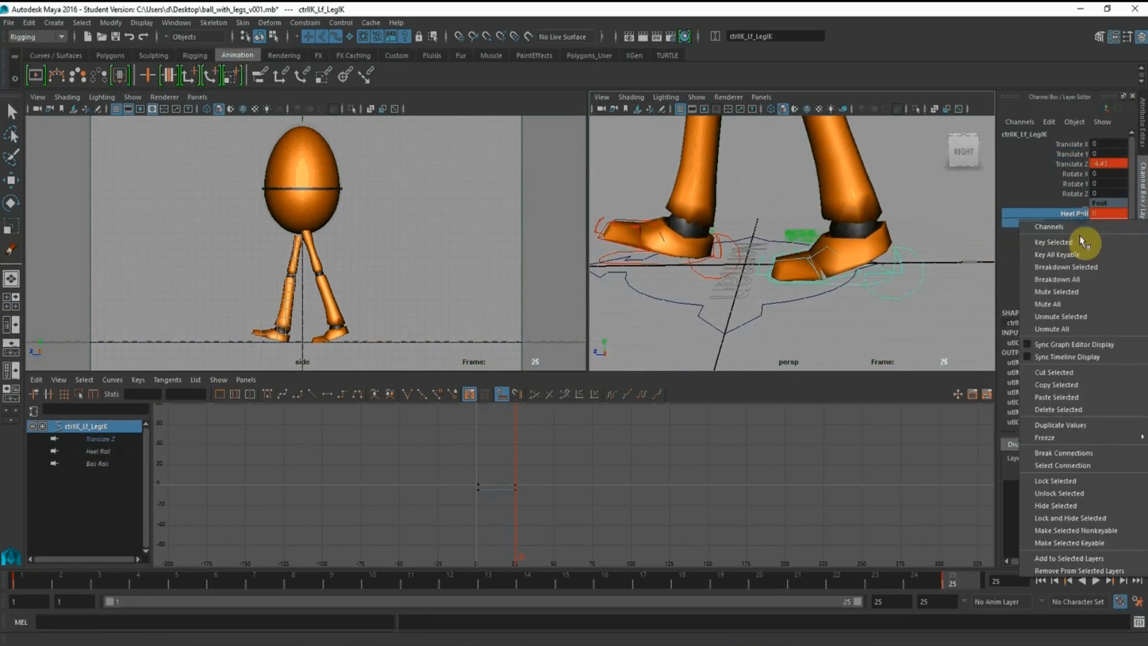
{"action": "left_click", "coordinate": [1064, 242]}
Select the right foot IK control and key its Heel Roll and Ball Roll at frame 25
{"action": "left_click_drag", "start_coordinate": [835, 186], "coordinate": [796, 210], "text": "alt"}
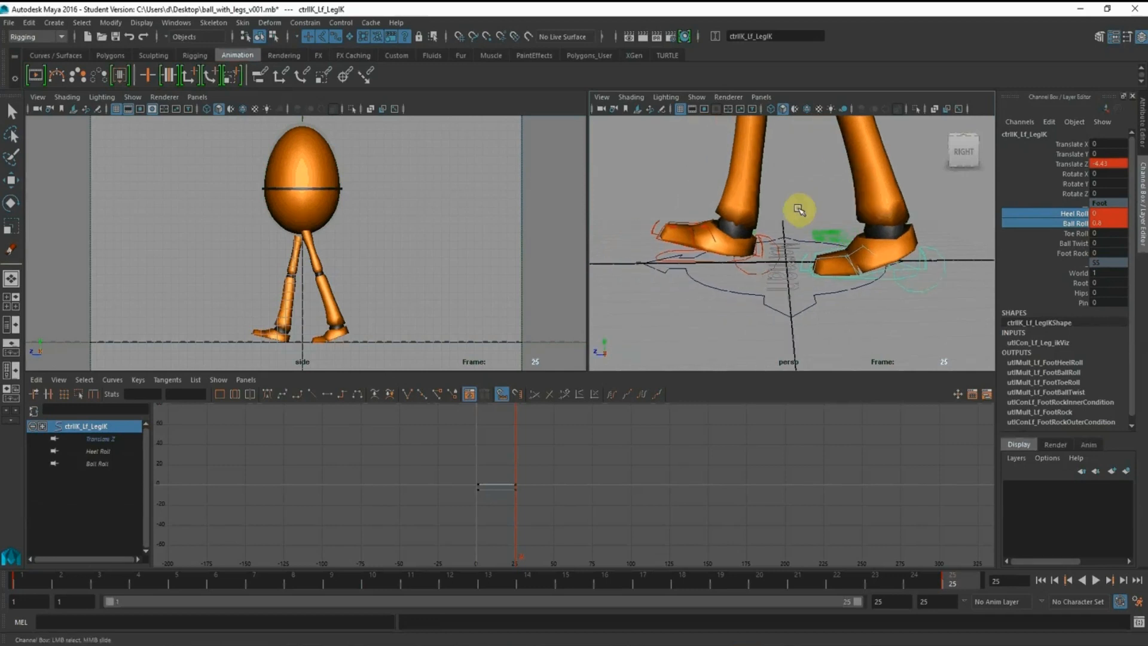
{"action": "right_click_drag", "start_coordinate": [796, 210], "coordinate": [835, 259], "text": "alt"}
{"action": "left_click", "coordinate": [766, 248]}
{"action": "left_click", "coordinate": [765, 239]}
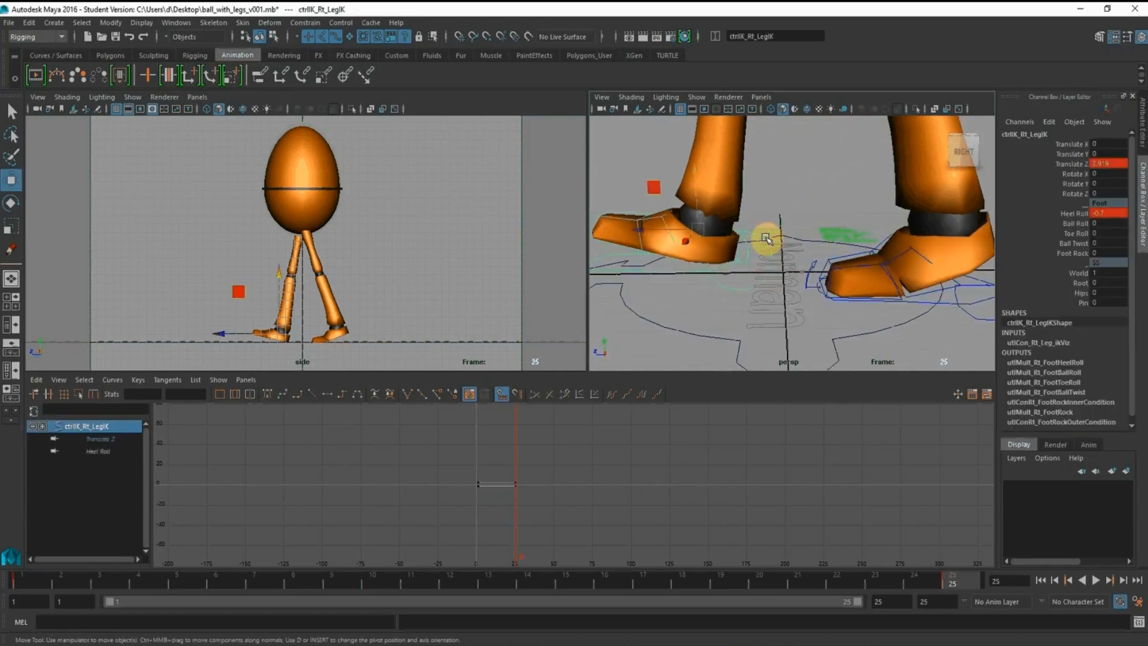
{"action": "left_click", "coordinate": [1081, 214]}
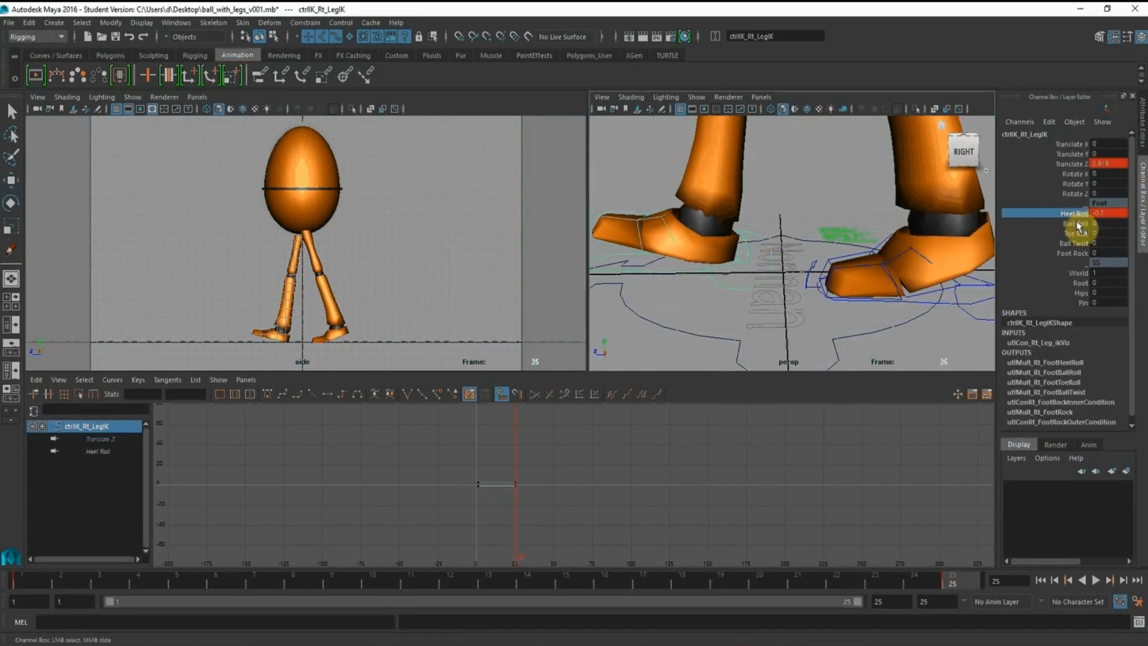
{"action": "right_click", "coordinate": [1081, 229]}
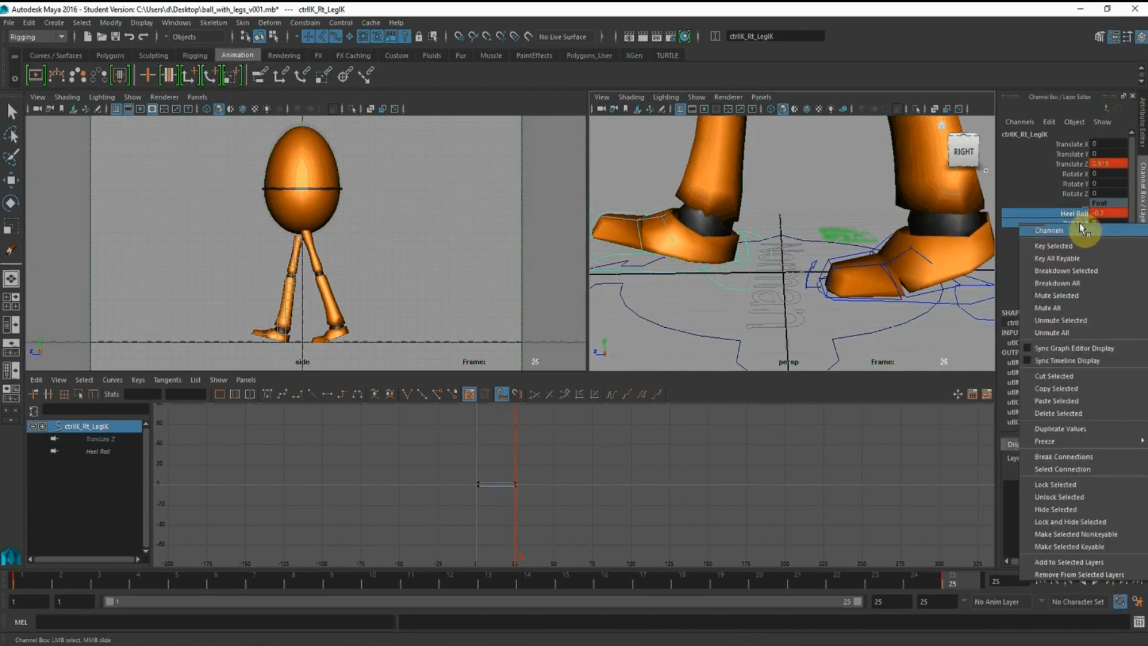
{"action": "left_click", "coordinate": [1083, 247]}
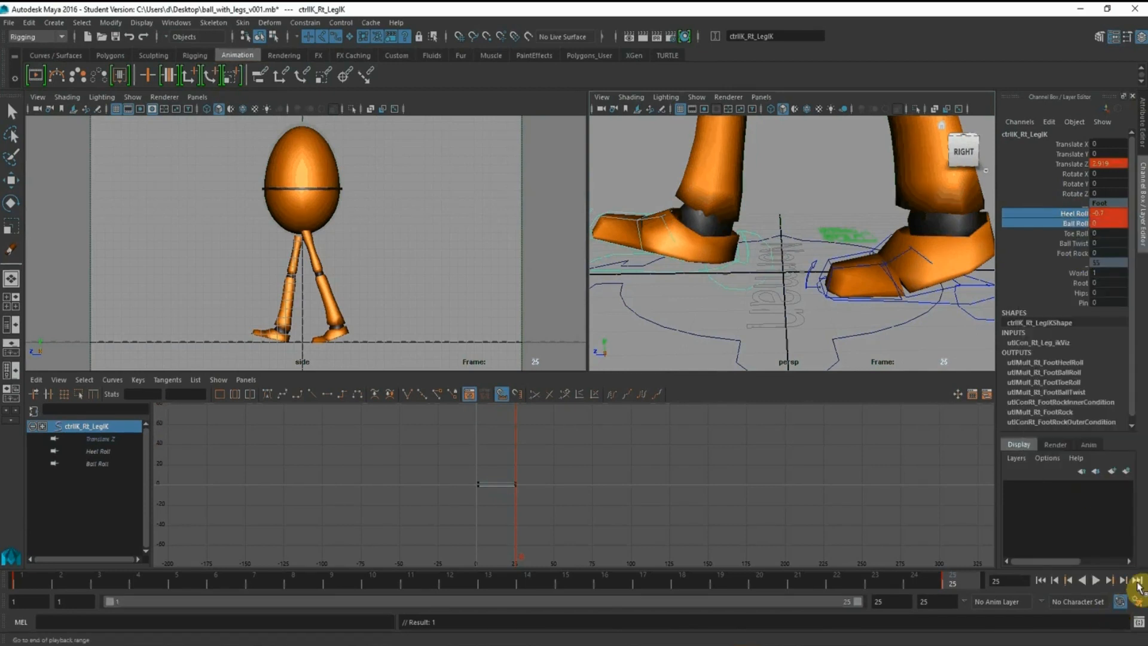
Set the working time unit to Film (24 fps) in the preferences, check the playback speed, and save
{"action": "left_click", "coordinate": [1136, 601]}
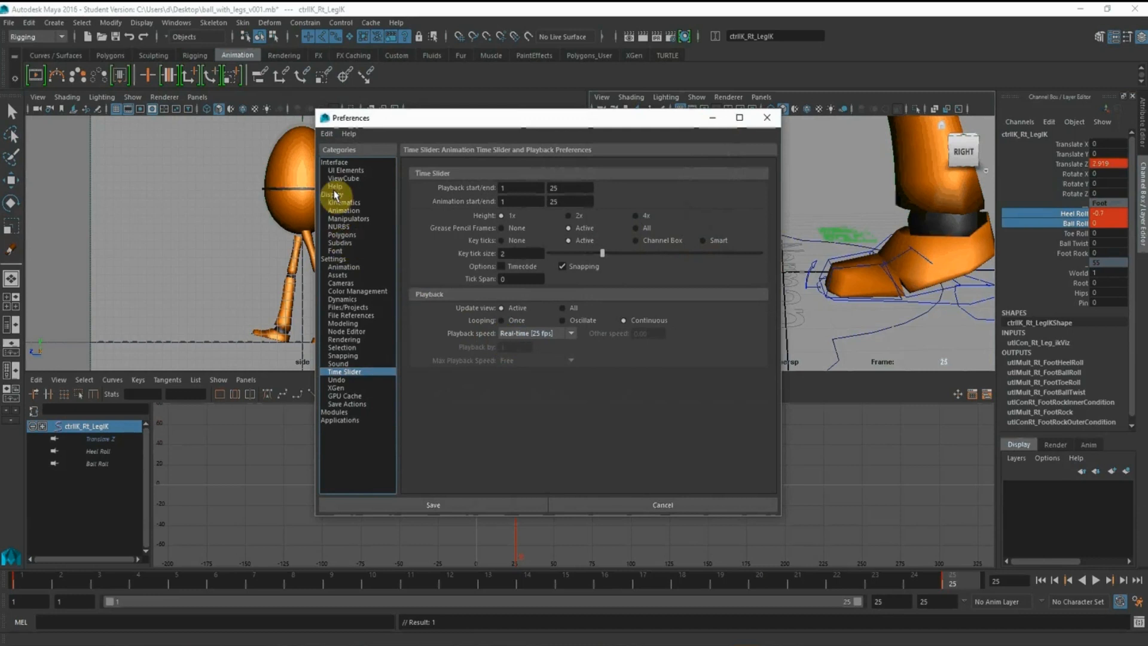
{"action": "left_click", "coordinate": [333, 259]}
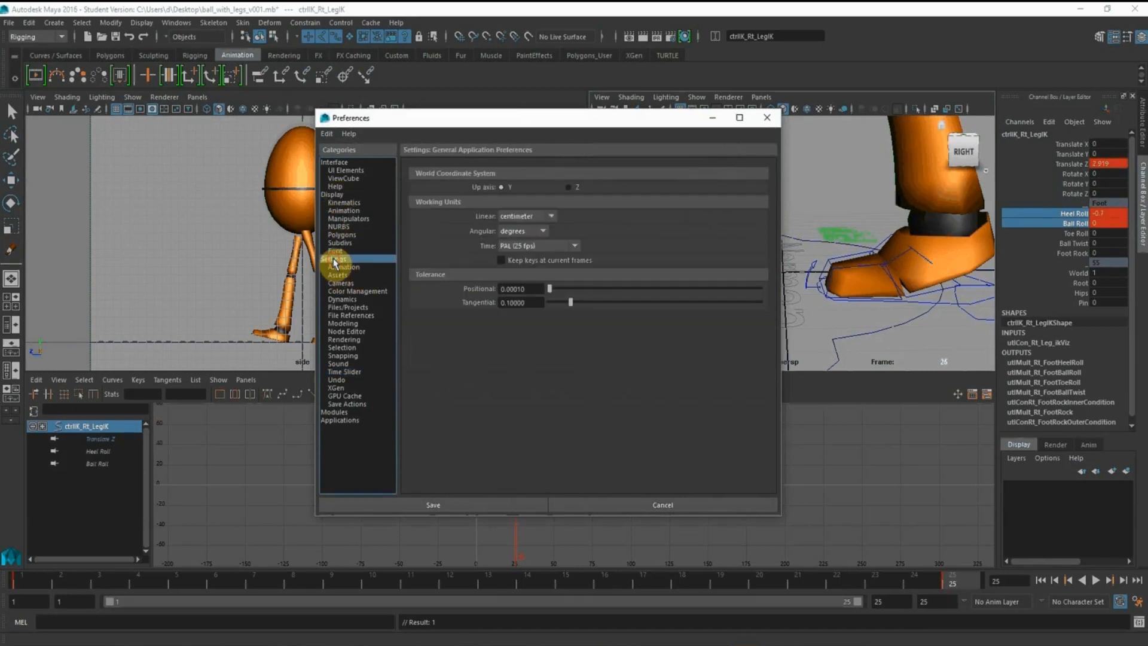
{"action": "left_click", "coordinate": [535, 247]}
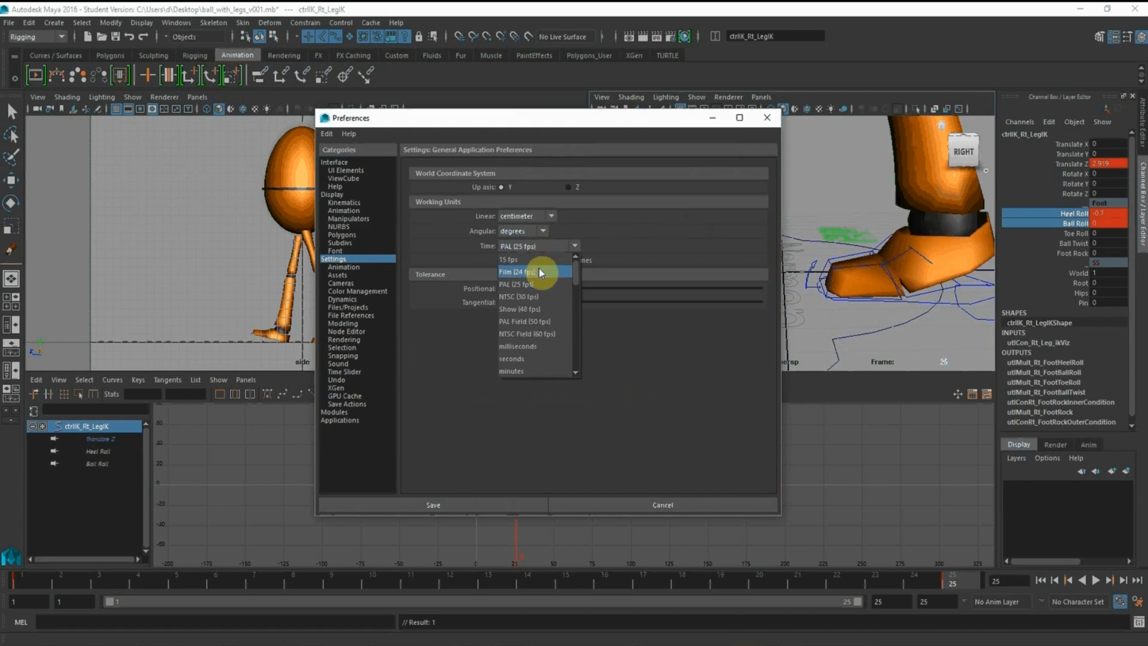
{"action": "left_click", "coordinate": [538, 272]}
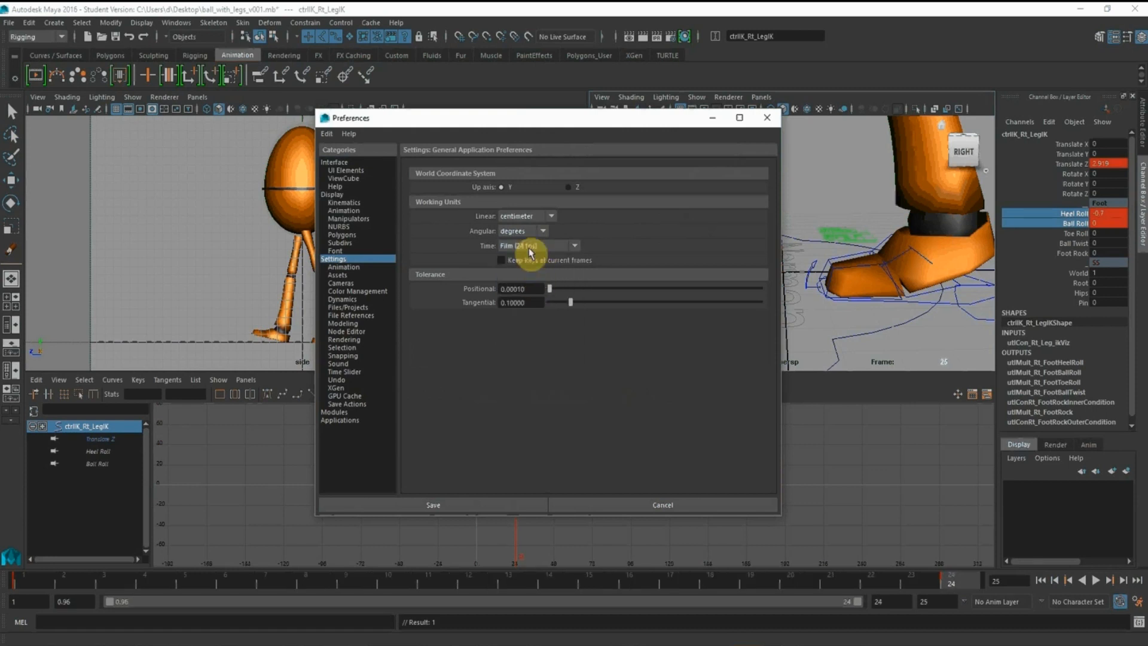
{"action": "left_click", "coordinate": [338, 373]}
{"action": "left_click", "coordinate": [533, 334]}
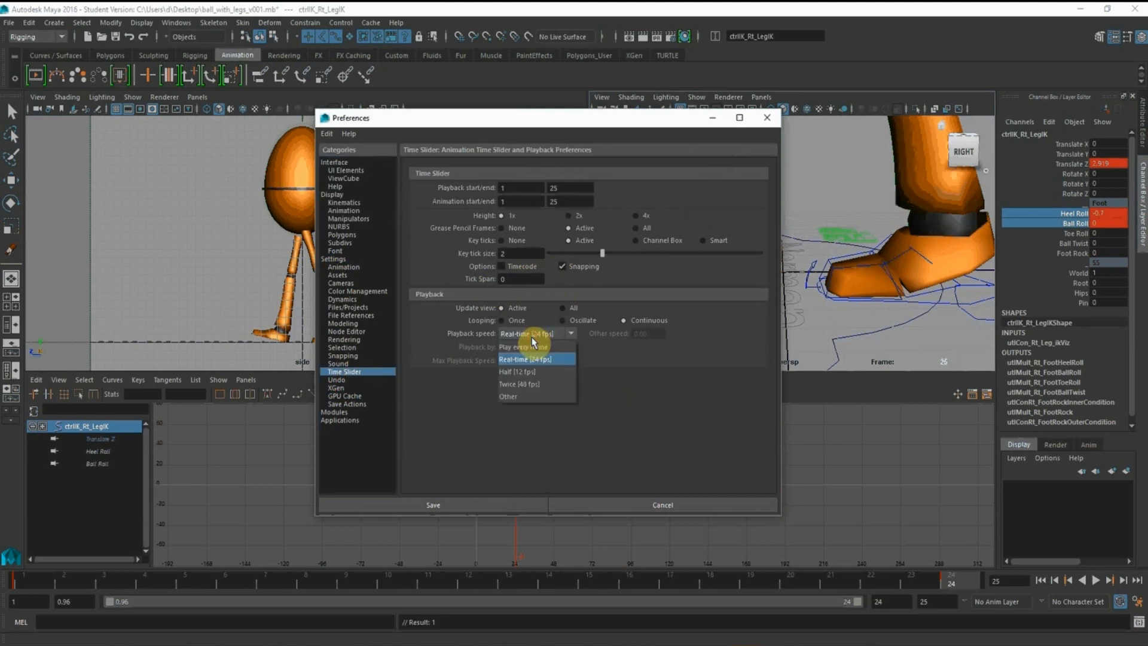
{"action": "left_click", "coordinate": [715, 288]}
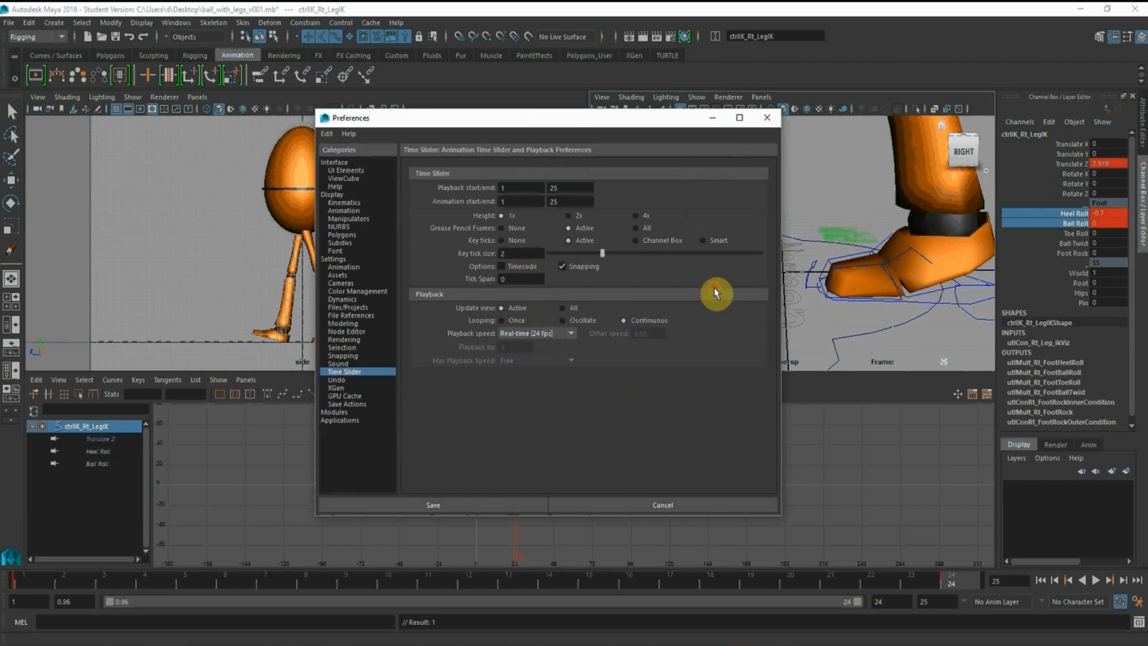
{"action": "left_click", "coordinate": [334, 258]}
{"action": "left_click", "coordinate": [336, 380]}
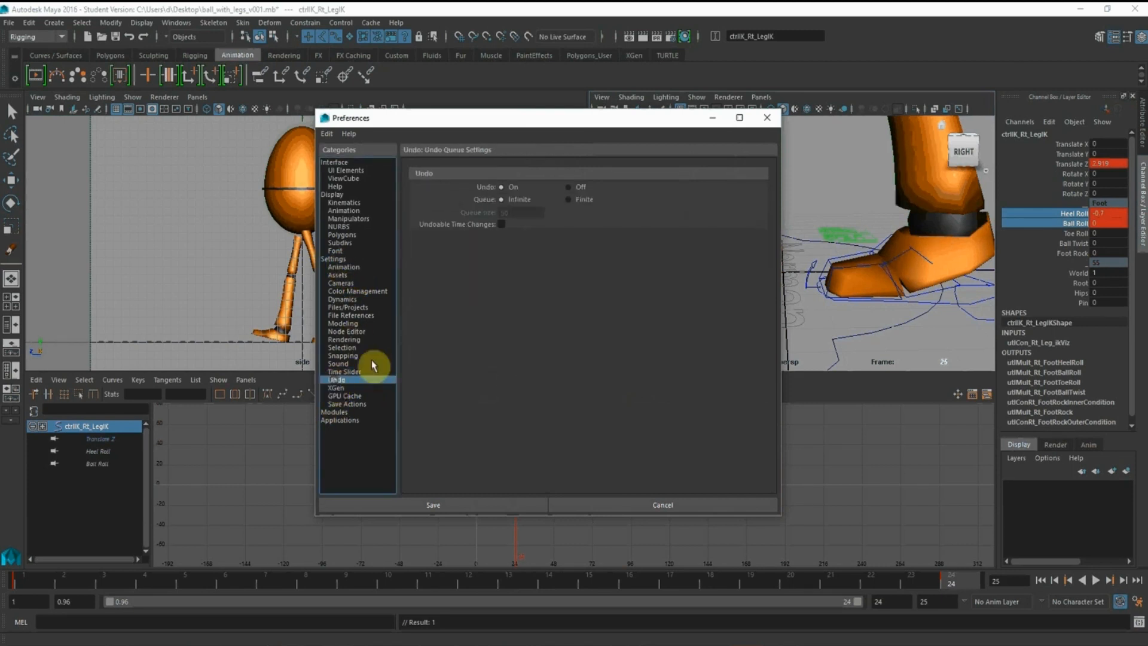
{"action": "left_click", "coordinate": [459, 503]}
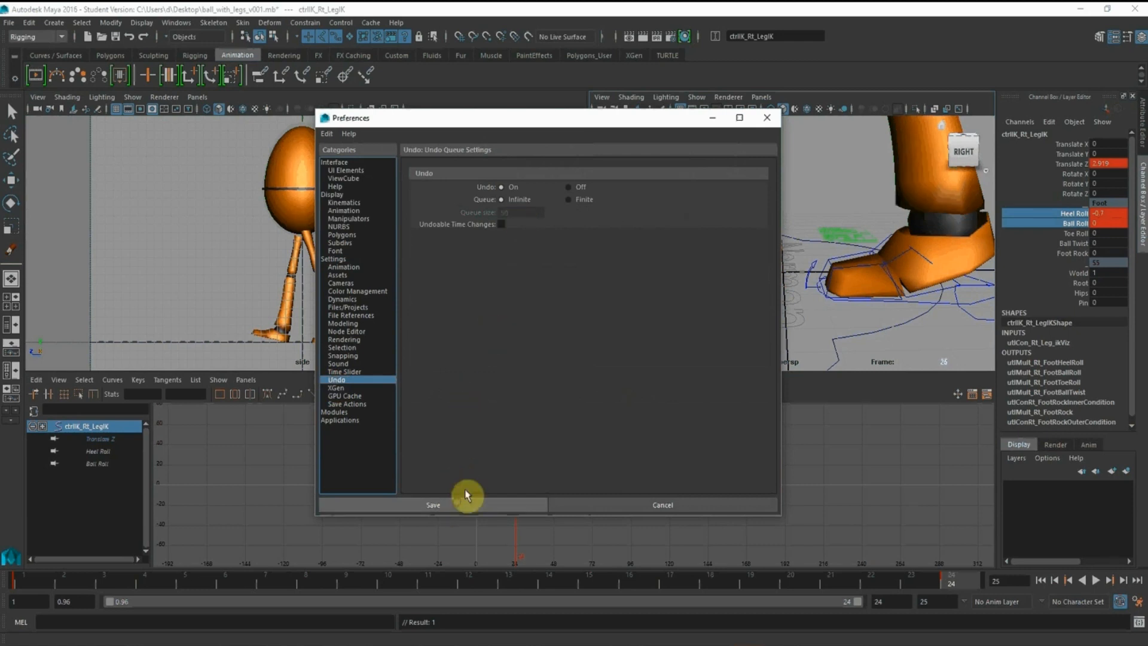
Set the playback start to frame 1
{"action": "right_click_drag", "start_coordinate": [836, 231], "coordinate": [781, 221], "text": "alt"}
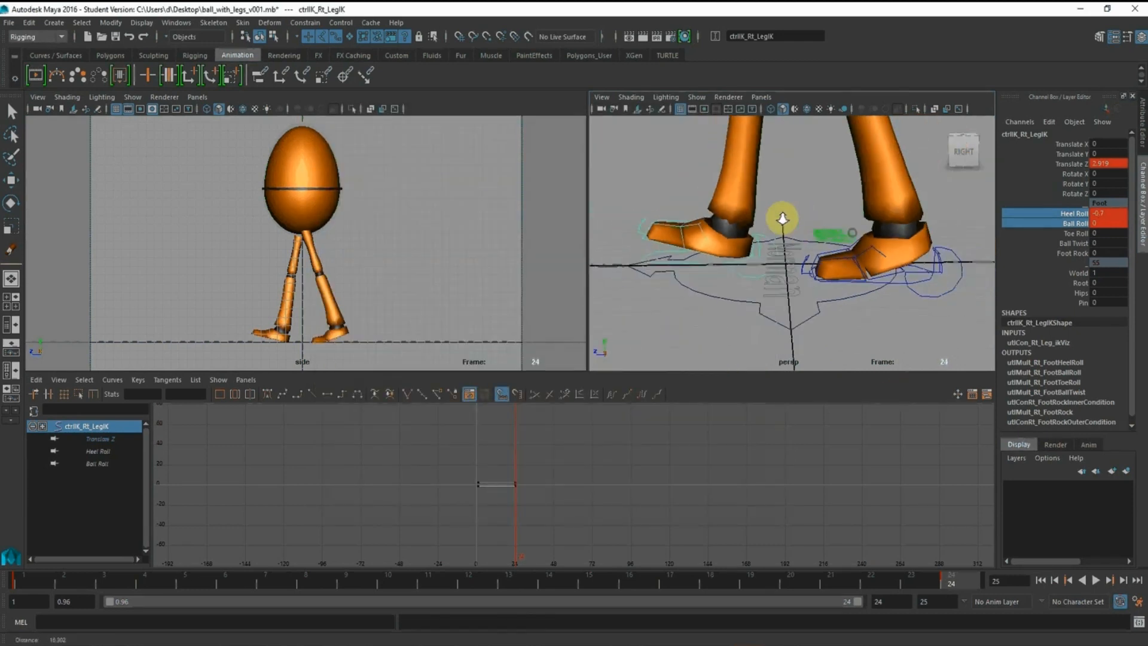
{"action": "middle_click_drag", "start_coordinate": [781, 221], "coordinate": [810, 271], "text": "alt"}
{"action": "right_click_drag", "start_coordinate": [809, 271], "coordinate": [666, 201], "text": "alt"}
{"action": "middle_click_drag", "start_coordinate": [729, 185], "coordinate": [705, 223], "text": "alt"}
{"action": "right_click_drag", "start_coordinate": [696, 203], "coordinate": [740, 217], "text": "alt"}
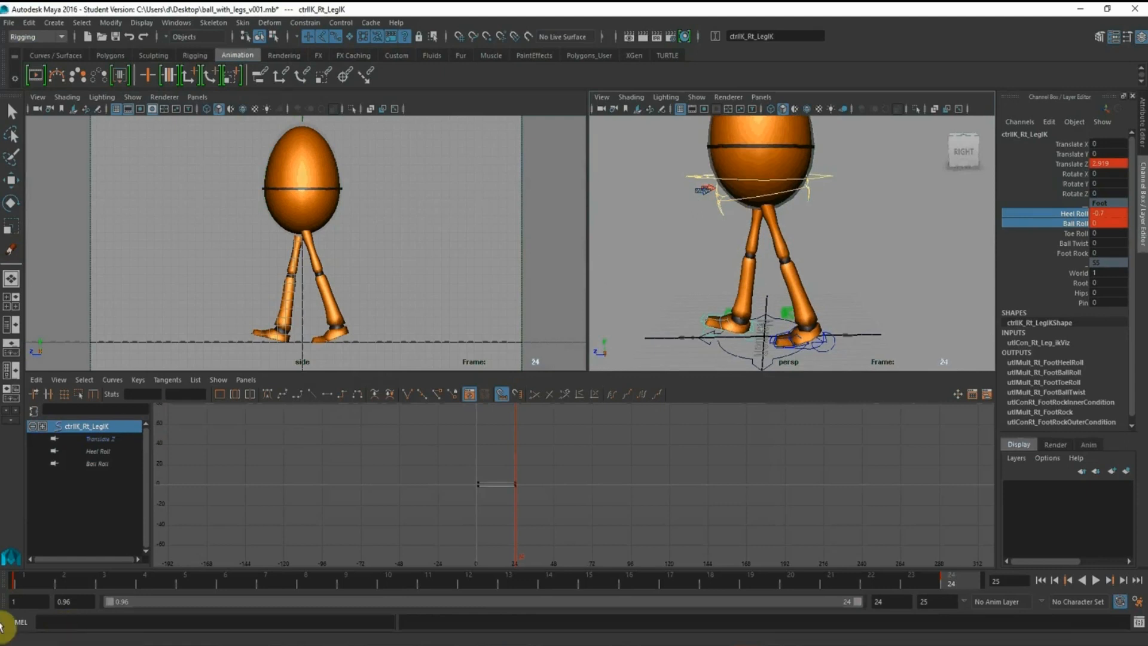
{"action": "left_click", "coordinate": [74, 601]}
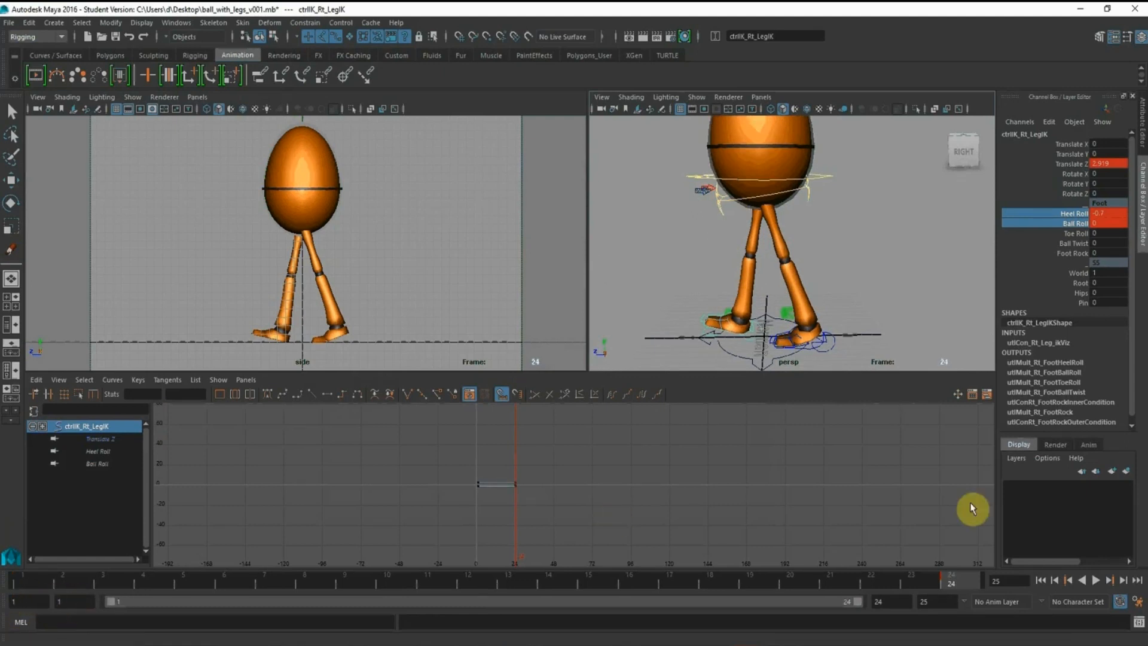
Select both foot IK controls together with the root control
{"action": "middle_click_drag", "start_coordinate": [832, 248], "coordinate": [826, 219], "text": "alt"}
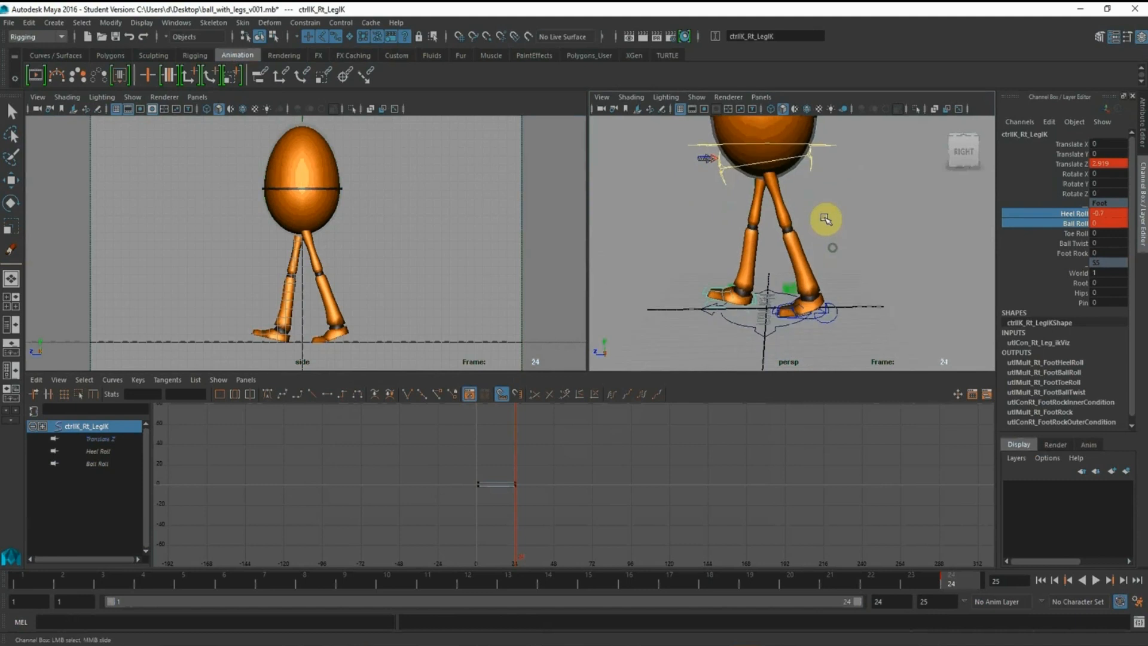
{"action": "right_click_drag", "start_coordinate": [826, 218], "coordinate": [866, 353], "text": "alt"}
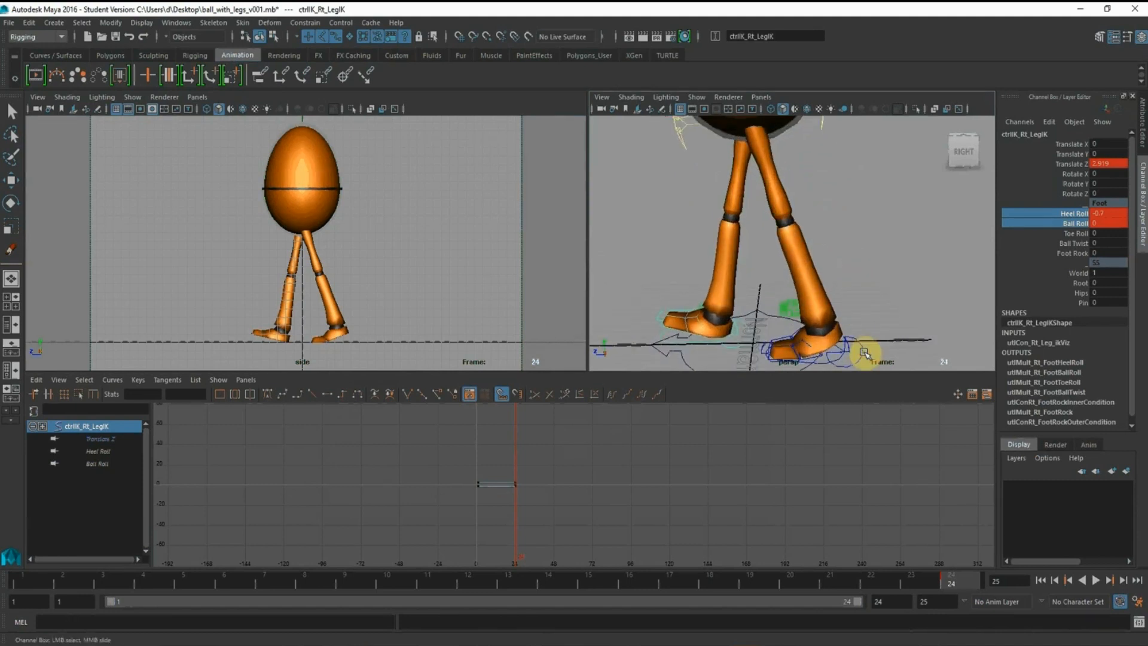
{"action": "left_click", "coordinate": [865, 353]}
{"action": "middle_click_drag", "start_coordinate": [790, 269], "coordinate": [819, 220], "text": "alt"}
{"action": "right_click_drag", "start_coordinate": [819, 220], "coordinate": [828, 320], "text": "alt"}
{"action": "left_click", "coordinate": [762, 312], "text": "shift"}
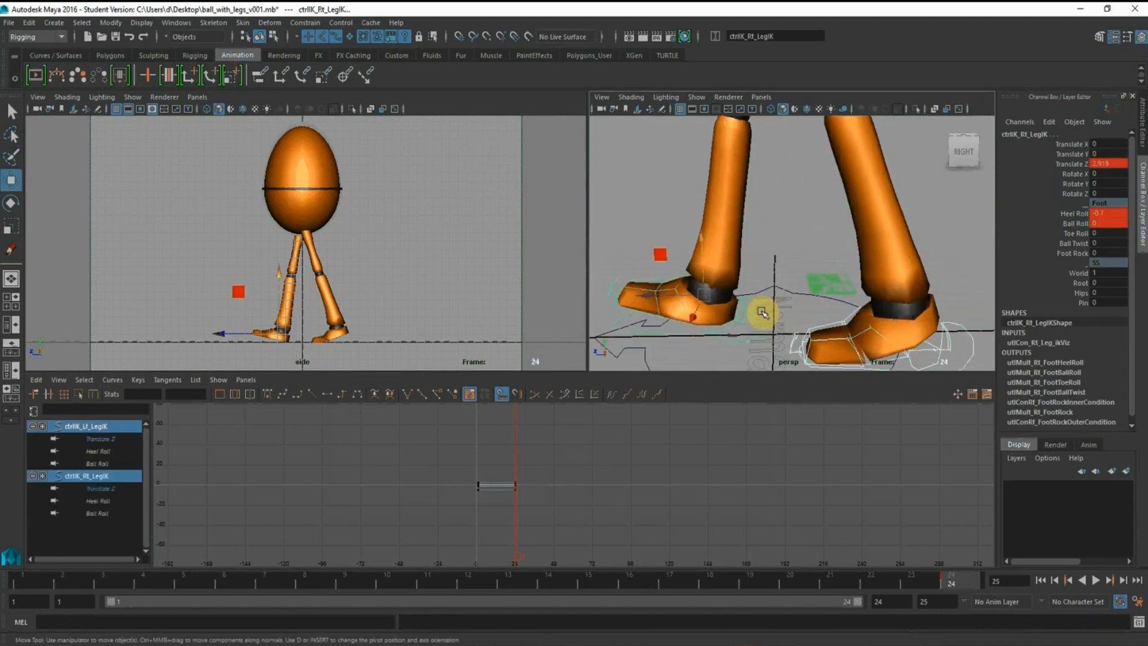
{"action": "right_click_drag", "start_coordinate": [844, 256], "coordinate": [673, 205], "text": "alt"}
{"action": "middle_click_drag", "start_coordinate": [672, 204], "coordinate": [671, 299], "text": "alt"}
{"action": "left_click", "coordinate": [848, 184], "text": "shift"}
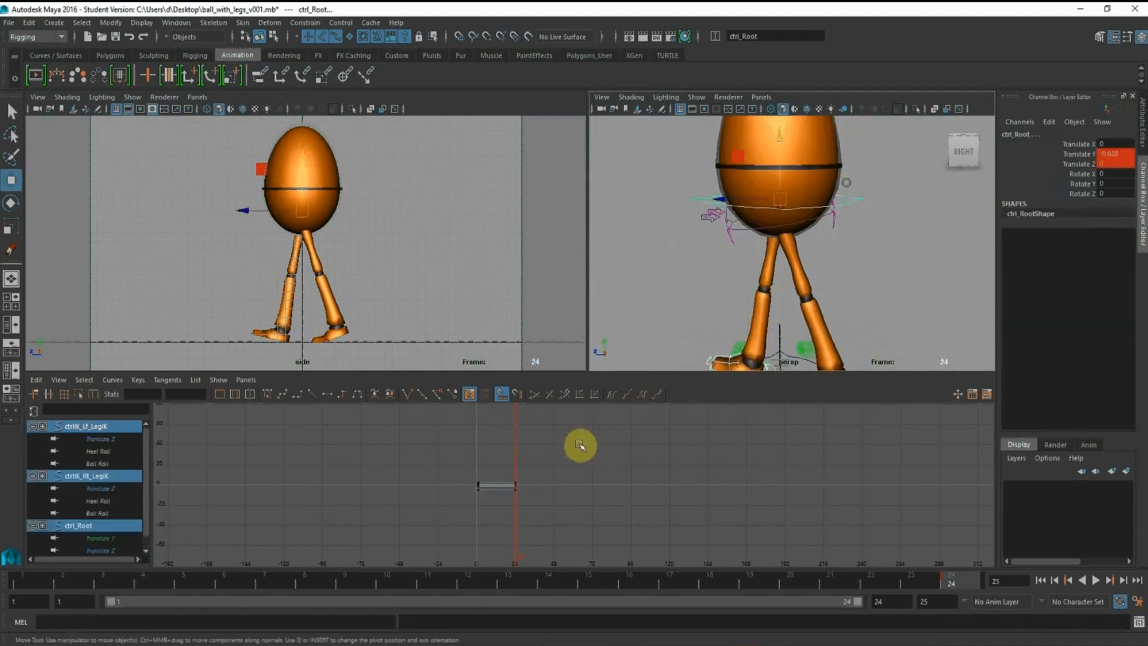
Go to frame 1 and select all the starting keys of the three controls in the Graph Editor
{"action": "left_click", "coordinate": [25, 582]}
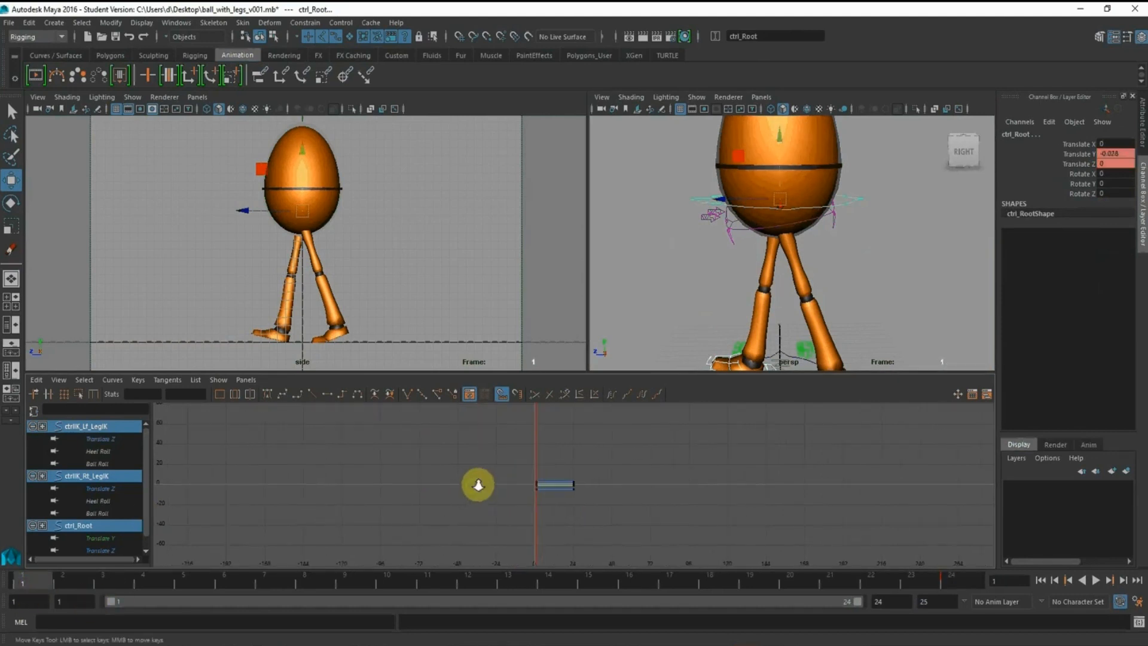
{"action": "key", "text": "f"}
{"action": "left_click_drag", "start_coordinate": [320, 409], "coordinate": [447, 551]}
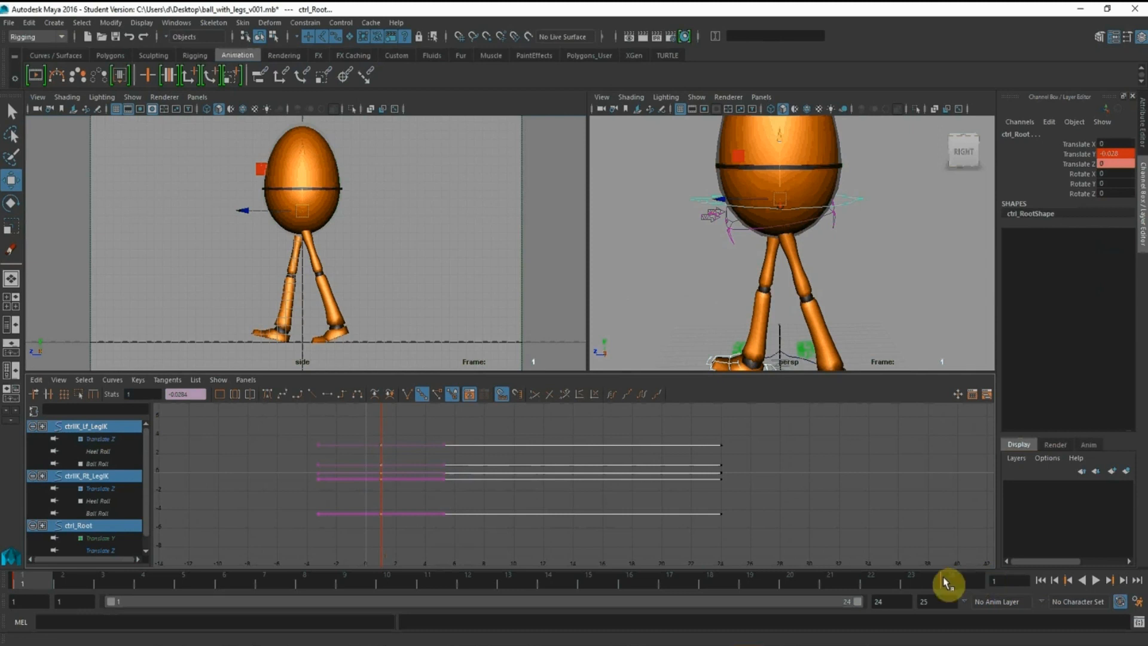
Extend the playback range to frame 25 and move the controls' end keys to frame 25
{"action": "left_click", "coordinate": [897, 601]}
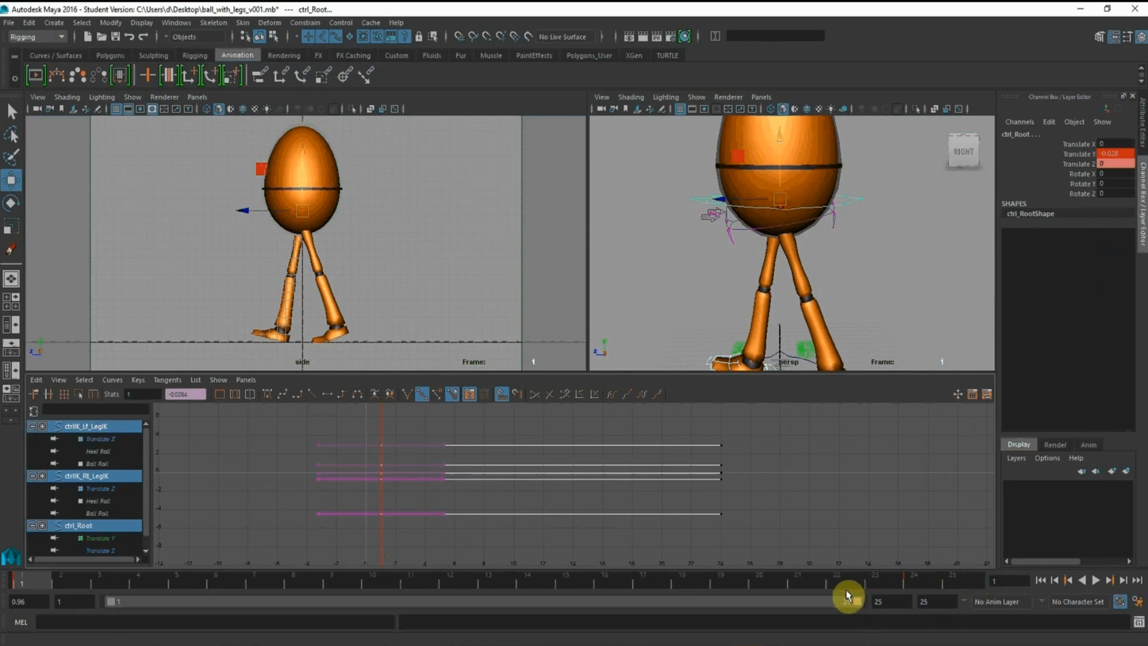
{"action": "scroll", "coordinate": [792, 457], "scroll_direction": "down", "scroll_amount": 5}
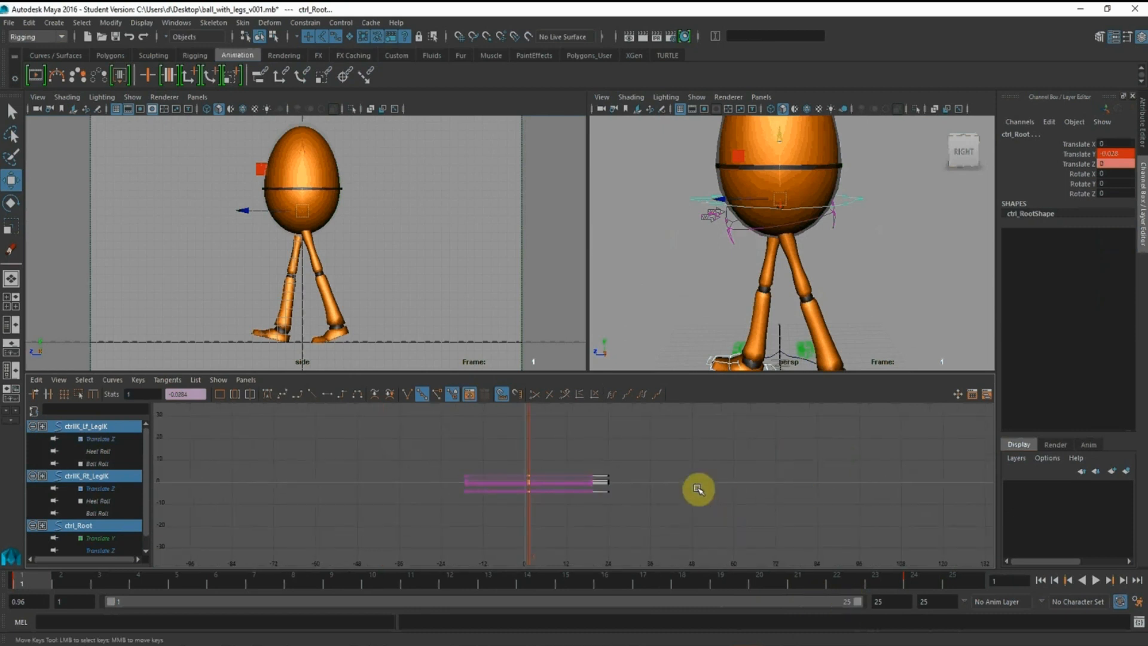
{"action": "scroll", "coordinate": [697, 489], "scroll_direction": "up", "scroll_amount": 3}
{"action": "left_click_drag", "start_coordinate": [616, 451], "coordinate": [696, 544]}
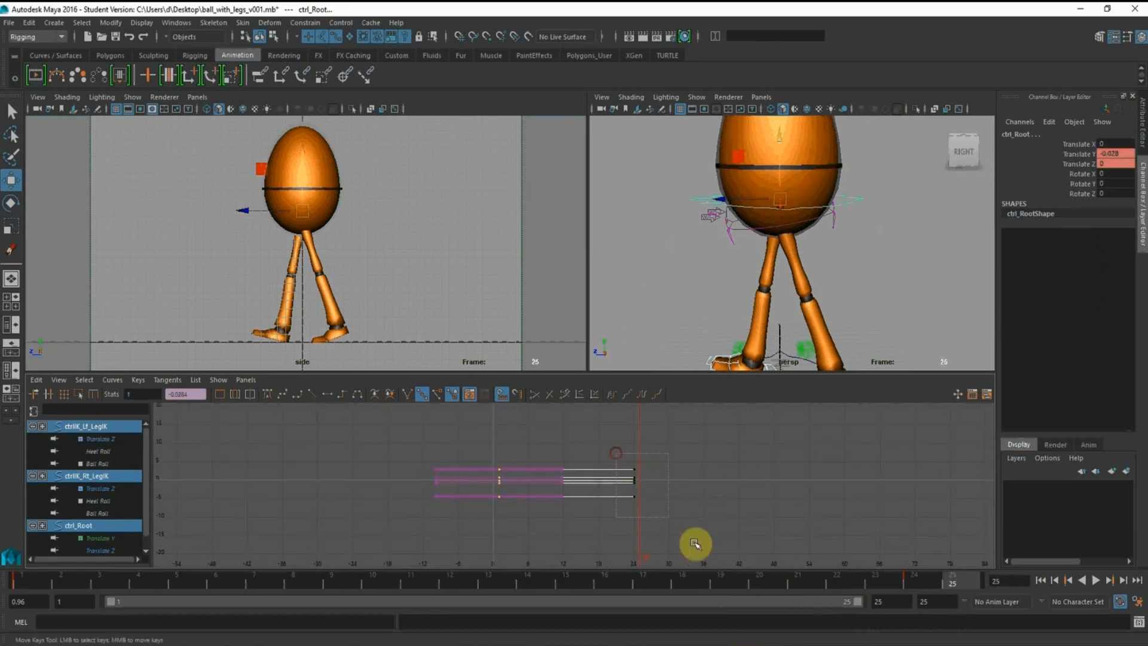
{"action": "key", "text": "a"}
{"action": "middle_click_drag", "start_coordinate": [655, 478], "coordinate": [674, 480], "text": "shift"}
Select only the left and right foot IK controls
{"action": "right_click_drag", "start_coordinate": [786, 474], "coordinate": [694, 453], "text": "alt"}
{"action": "right_click_drag", "start_coordinate": [902, 271], "coordinate": [894, 297], "text": "alt"}
{"action": "left_click", "coordinate": [893, 296]}
{"action": "left_click", "coordinate": [878, 340]}
{"action": "middle_click_drag", "start_coordinate": [879, 340], "coordinate": [819, 267], "text": "alt"}
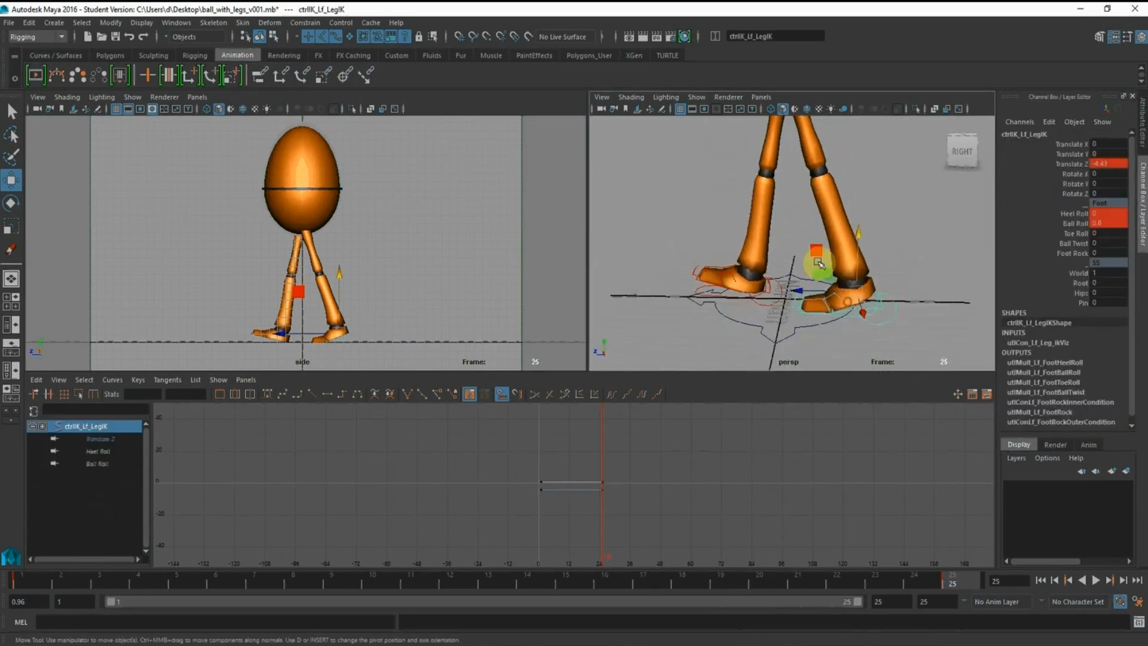
{"action": "right_click_drag", "start_coordinate": [820, 266], "coordinate": [838, 336], "text": "alt"}
{"action": "left_click", "coordinate": [844, 307], "text": "shift"}
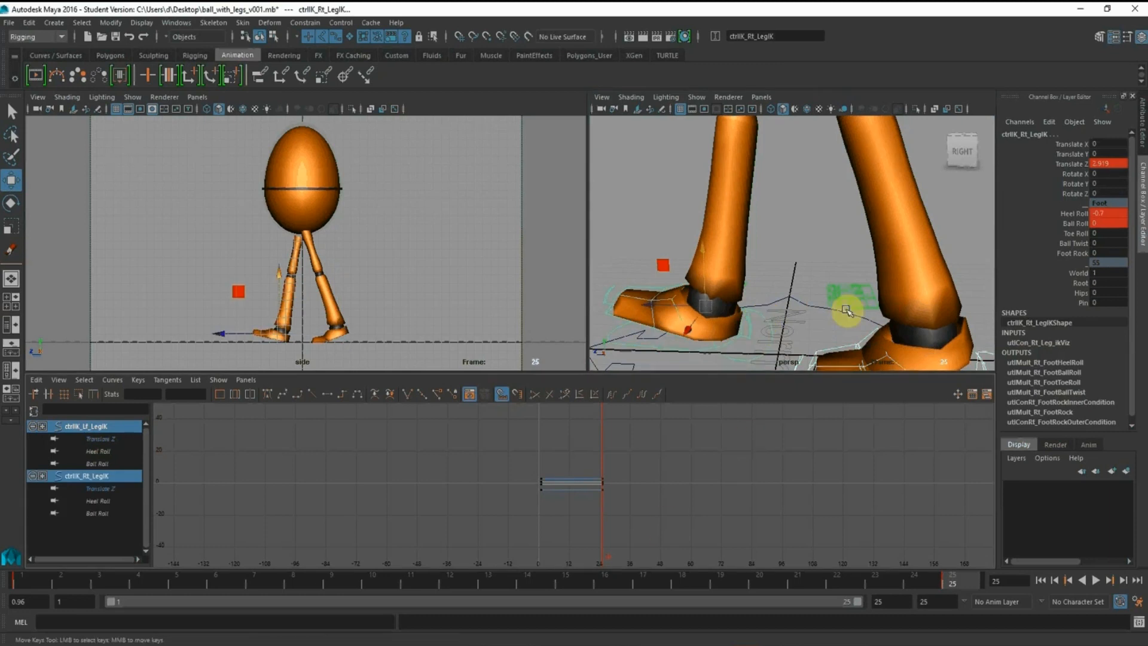
{"action": "right_click_drag", "start_coordinate": [816, 245], "coordinate": [696, 191], "text": "alt"}
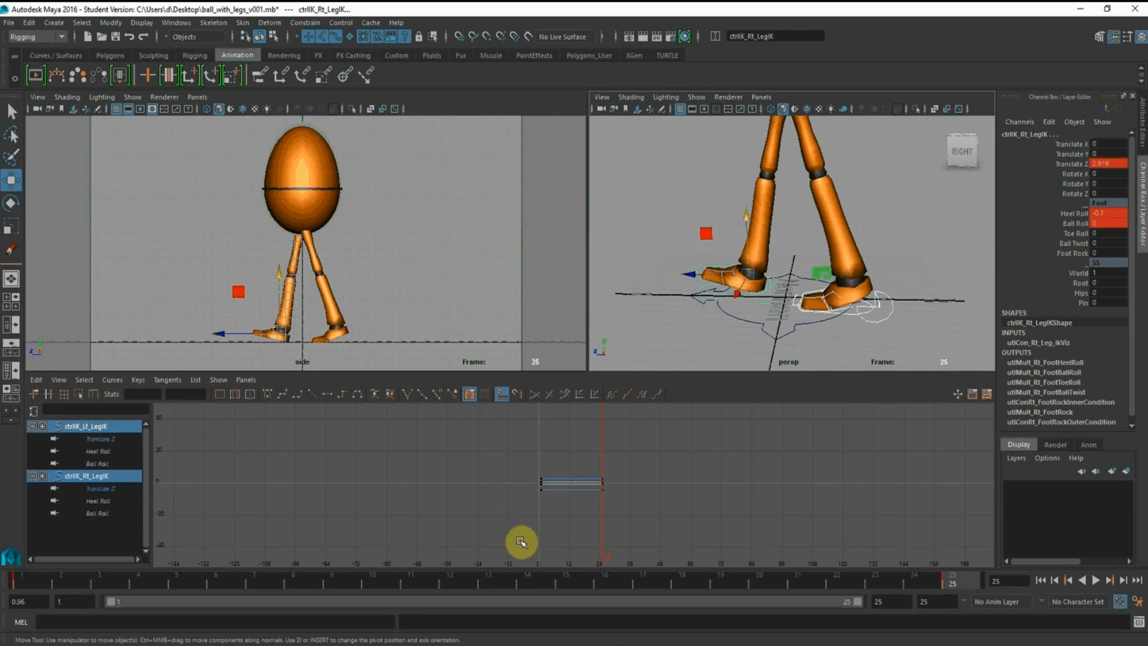
Go to frame 13 and key the root control's Translate Y and Translate Z there
{"action": "left_click", "coordinate": [489, 588]}
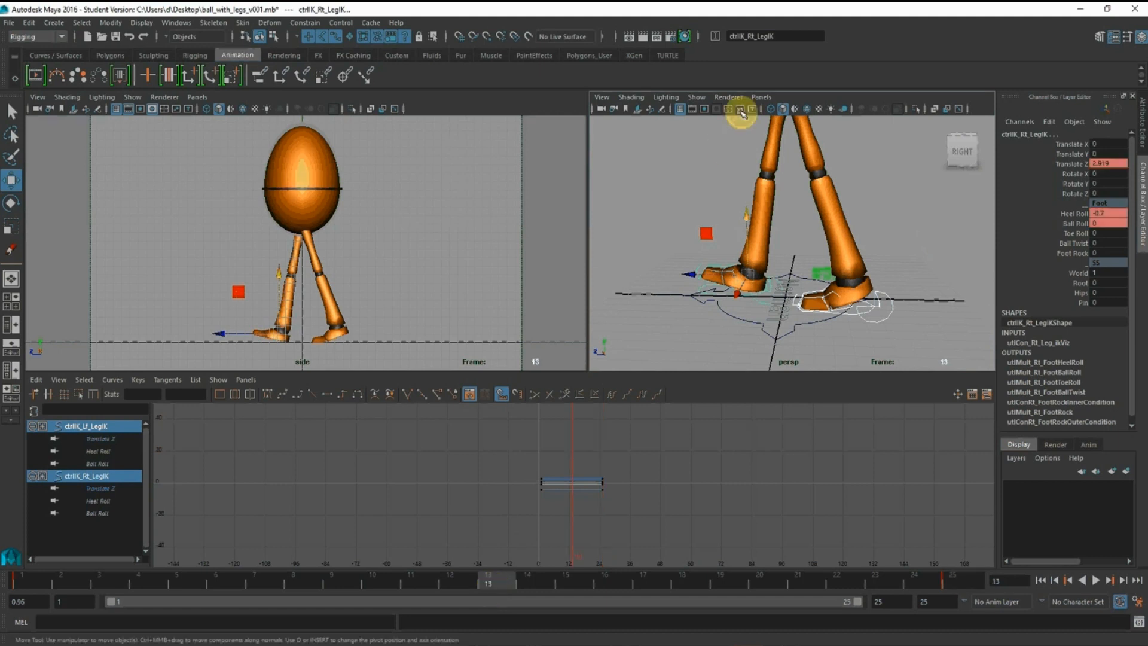
{"action": "middle_click_drag", "start_coordinate": [803, 234], "coordinate": [797, 261], "text": "alt"}
{"action": "left_click_drag", "start_coordinate": [797, 261], "coordinate": [715, 207], "text": "alt"}
{"action": "middle_click_drag", "start_coordinate": [715, 206], "coordinate": [721, 260], "text": "alt"}
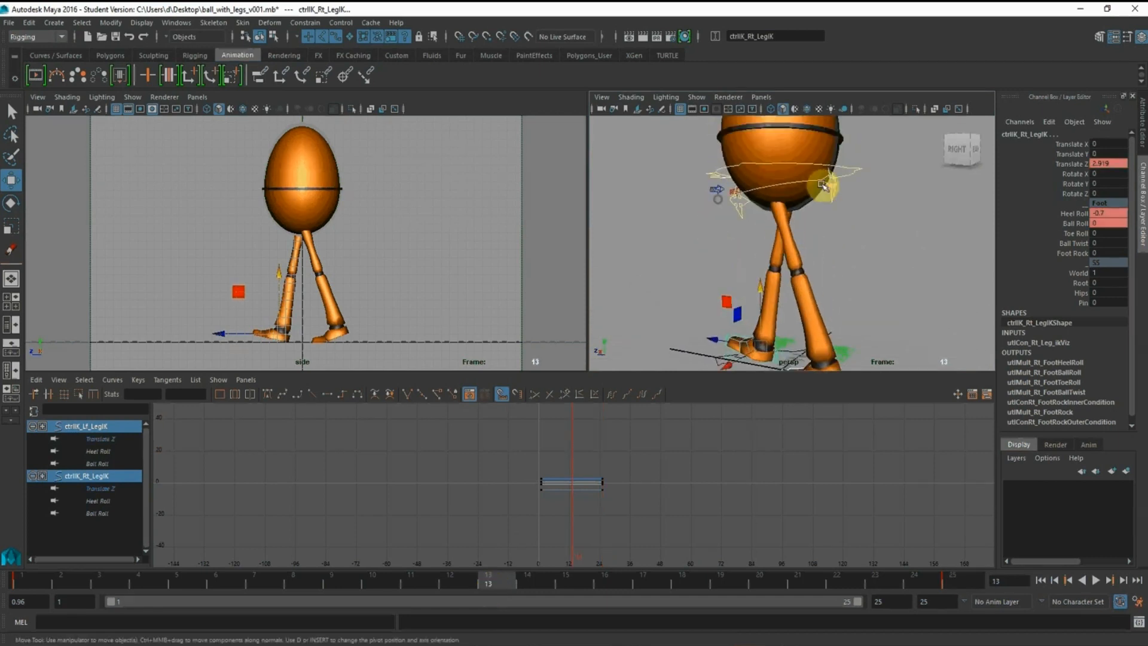
{"action": "left_click_drag", "start_coordinate": [854, 155], "coordinate": [858, 193]}
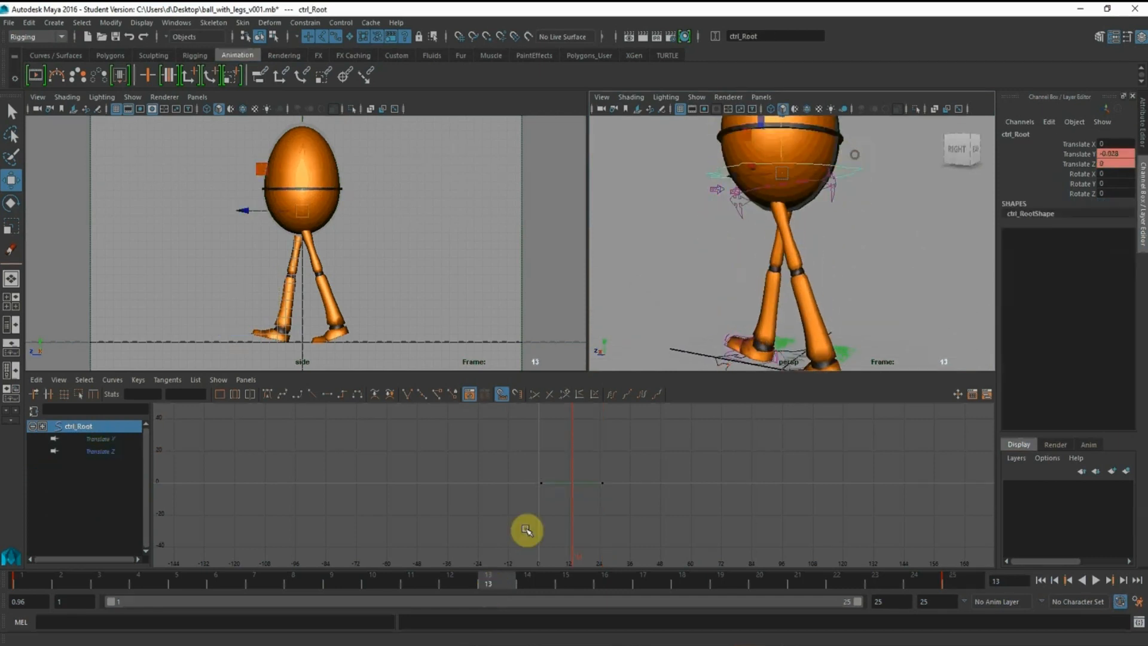
{"action": "left_click", "coordinate": [1079, 153]}
{"action": "right_click", "coordinate": [1082, 168]}
{"action": "left_click", "coordinate": [1081, 189]}
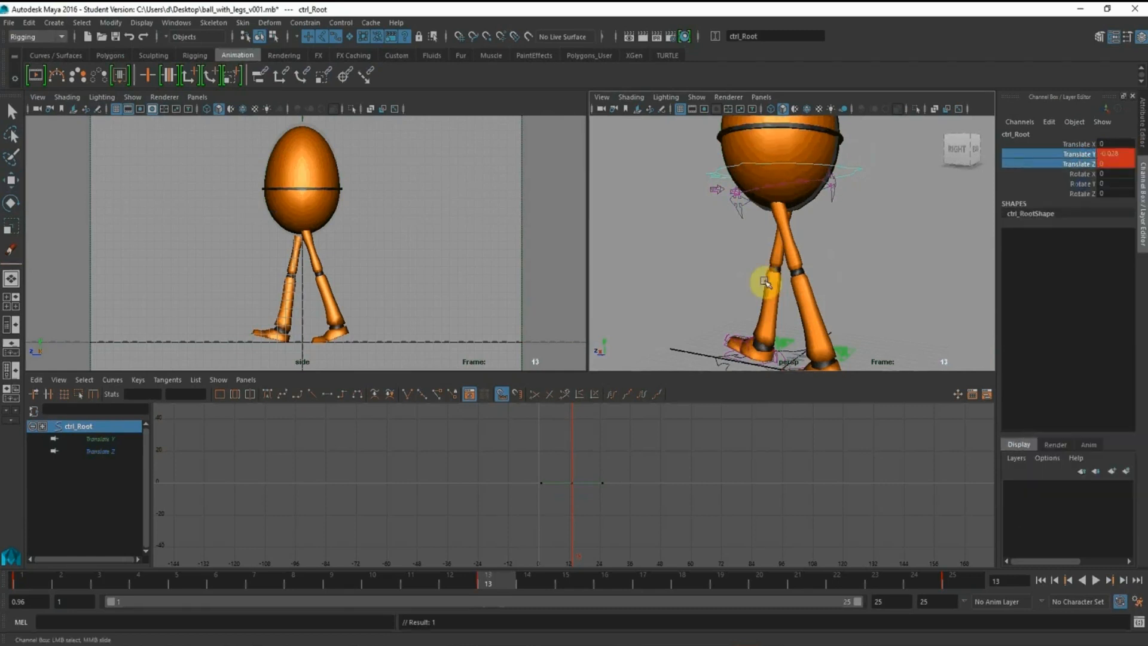
Copy the right foot control's Translate Z value of 2.919 to the left foot control at frame 13
{"action": "middle_click_drag", "start_coordinate": [764, 279], "coordinate": [766, 162], "text": "alt"}
{"action": "scroll", "coordinate": [778, 203], "scroll_direction": "up", "scroll_amount": 5}
{"action": "mouse_move", "coordinate": [802, 259]}
{"action": "left_mouse_down", "text": "alt"}
{"action": "mouse_move", "coordinate": [819, 267]}
{"action": "mouse_move", "coordinate": [789, 264]}
{"action": "left_mouse_up", "text": "alt"}
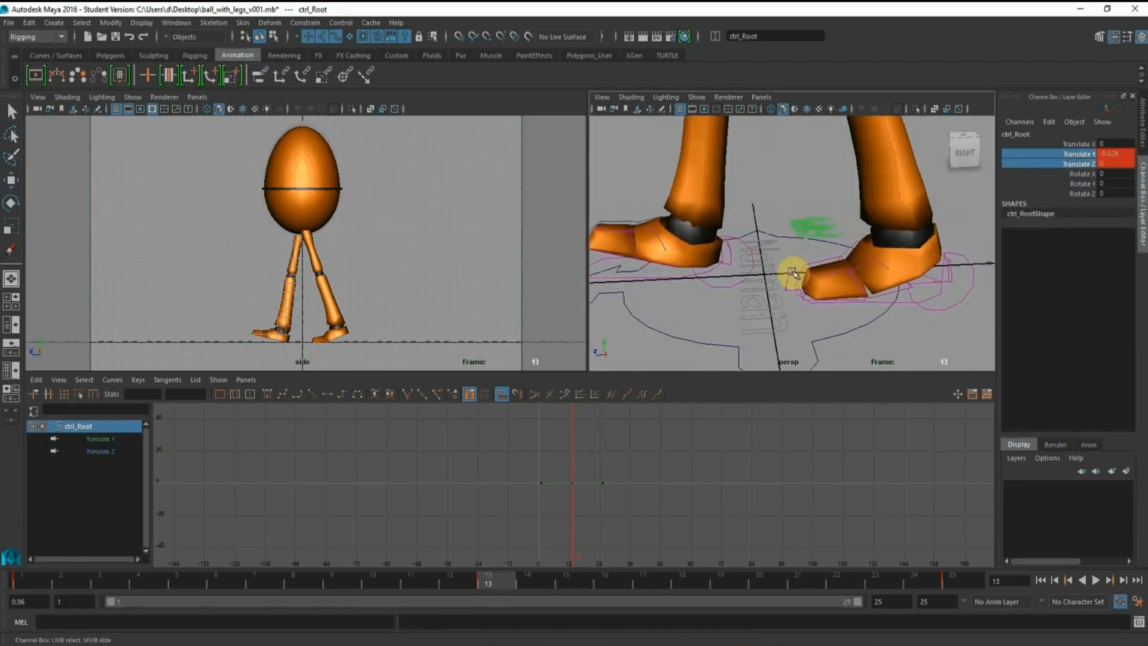
{"action": "left_click", "coordinate": [711, 273]}
{"action": "left_click", "coordinate": [11, 180]}
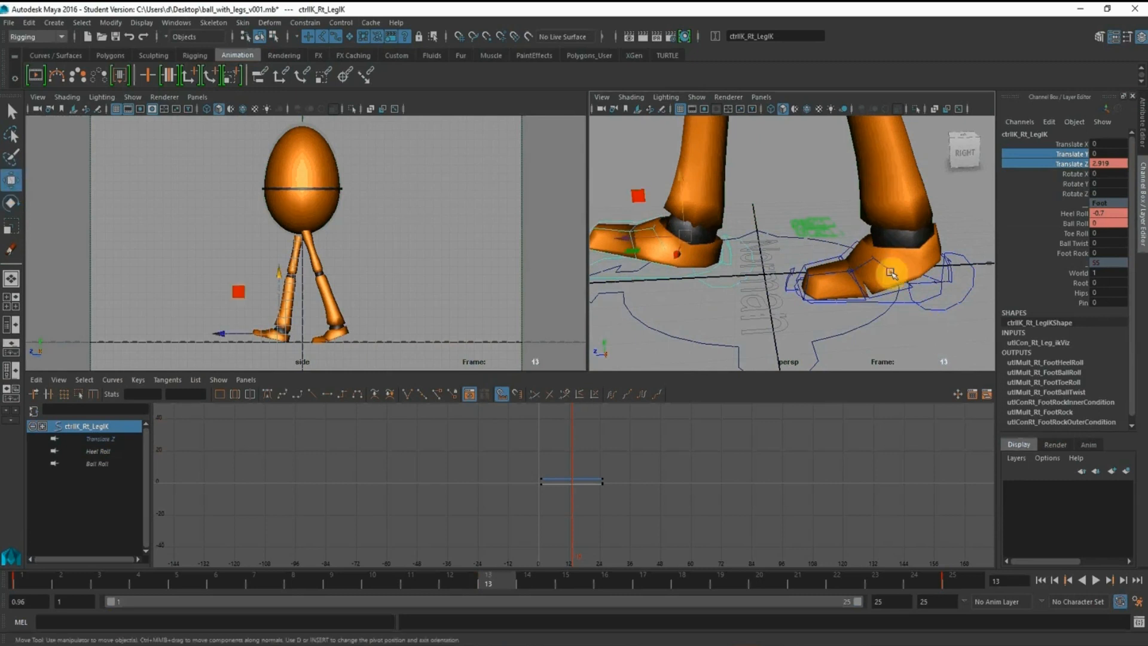
{"action": "scroll", "coordinate": [789, 239], "scroll_direction": "down", "scroll_amount": 5}
{"action": "double_click", "coordinate": [1108, 164]}
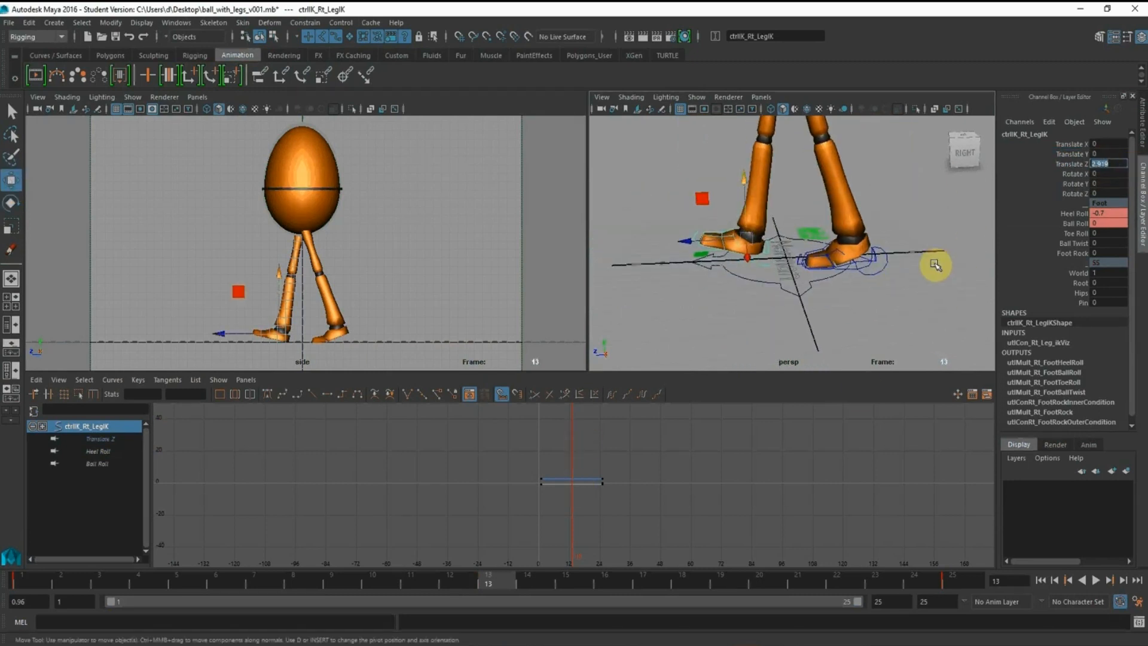
{"action": "left_click", "coordinate": [888, 266]}
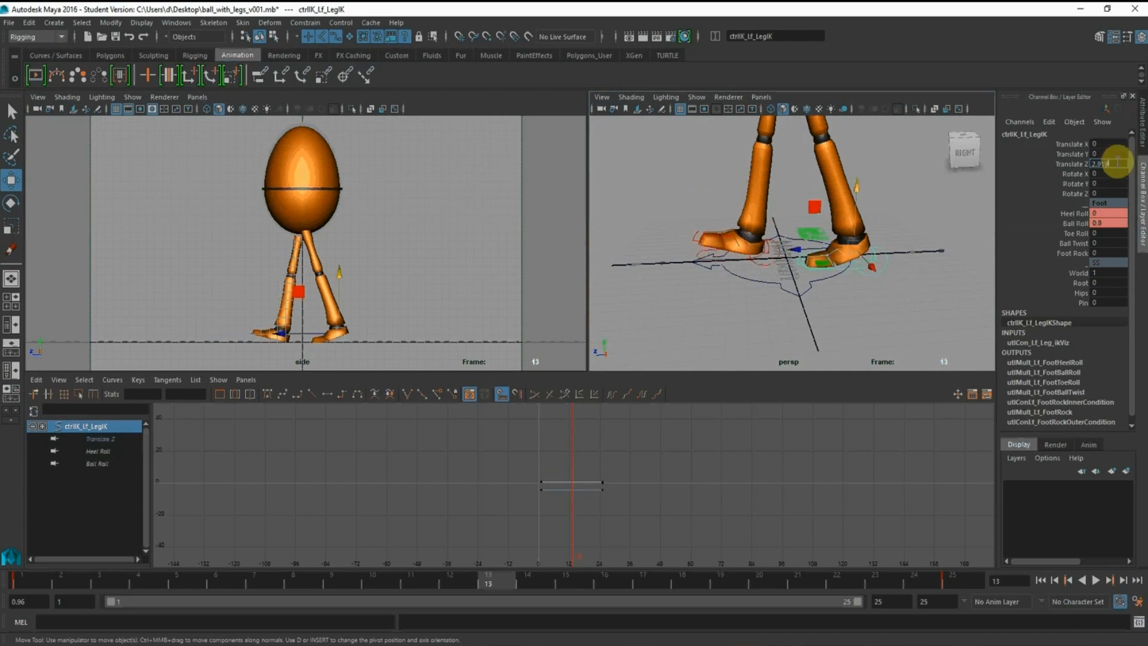
{"action": "key", "text": "Return"}
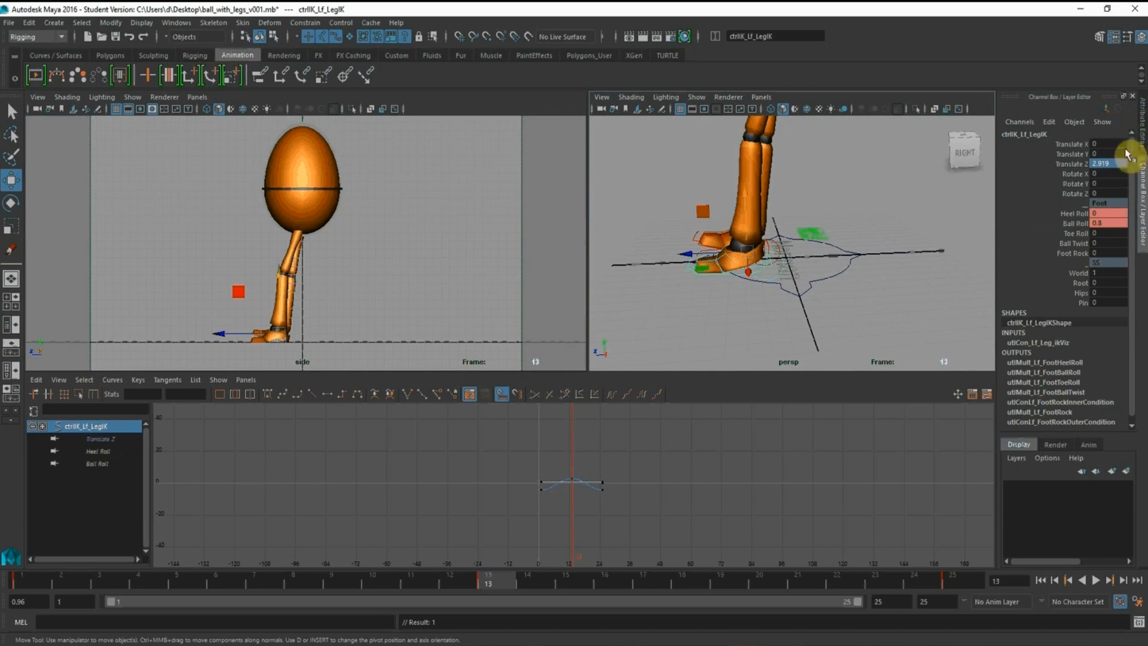
Set the left foot control's Ball Roll to 0 and Heel Roll to -0.7 at frame 13
{"action": "key", "text": "Return"}
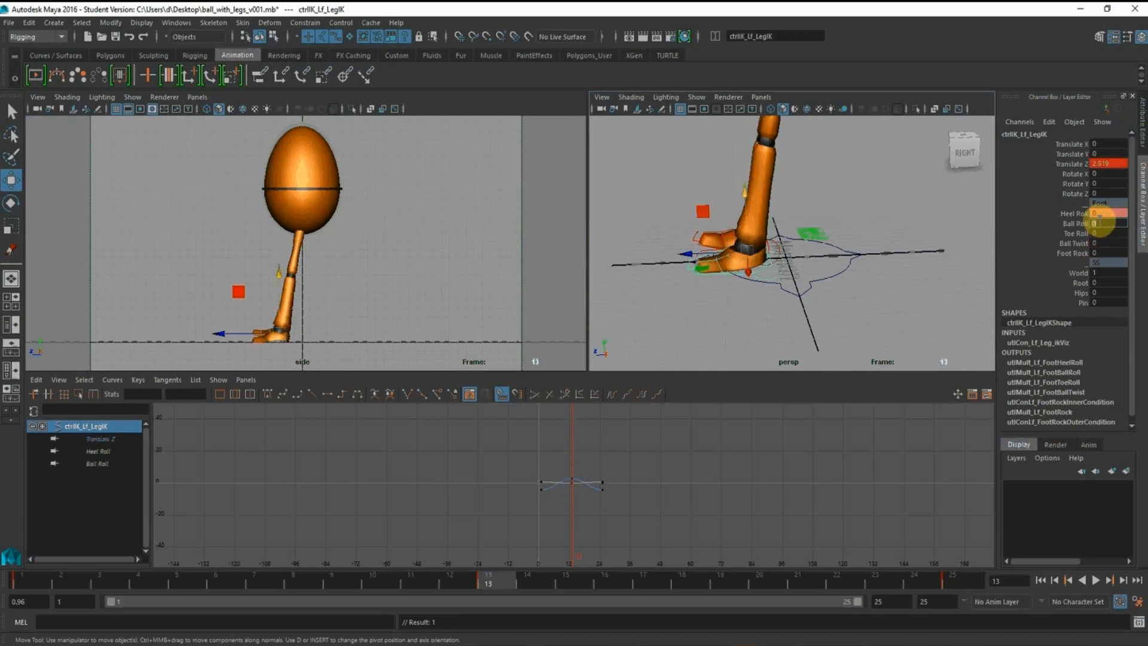
{"action": "left_click", "coordinate": [1074, 213]}
{"action": "middle_click_drag", "start_coordinate": [684, 221], "coordinate": [671, 210]}
{"action": "double_click", "coordinate": [1112, 213]}
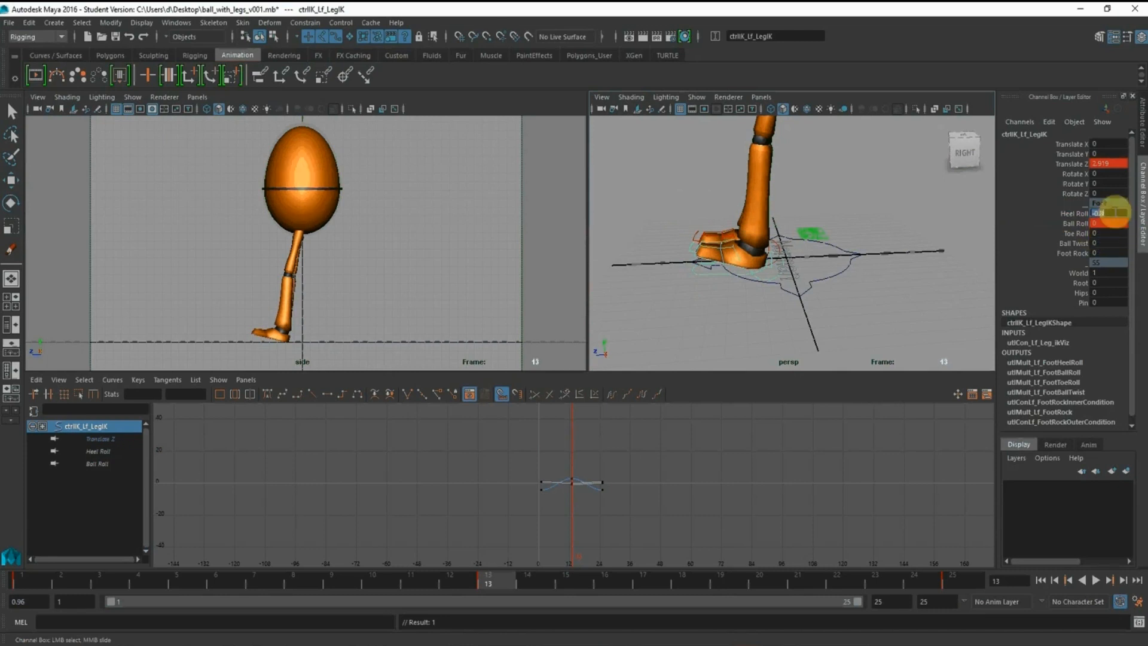
{"action": "type", "text": "-0.7"}
{"action": "key", "text": "Return"}
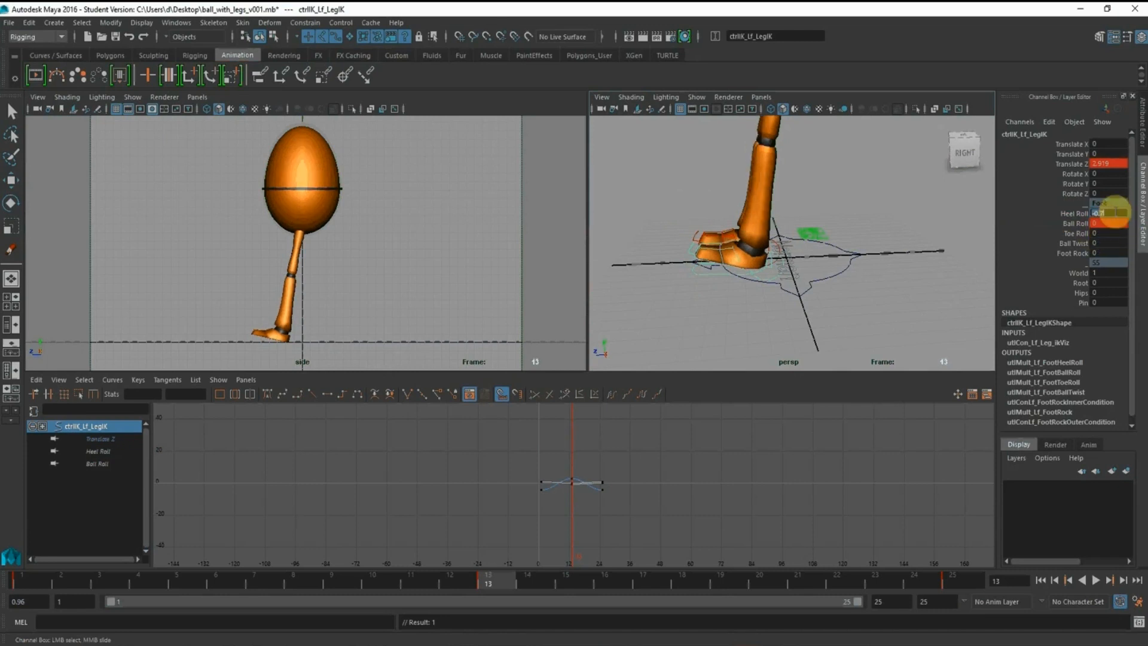
Go to frame 1 and set the left foot control's Heel Roll to 0
{"action": "left_click", "coordinate": [31, 579]}
{"action": "left_click", "coordinate": [917, 285]}
{"action": "key", "text": "w"}
{"action": "left_click", "coordinate": [874, 266]}
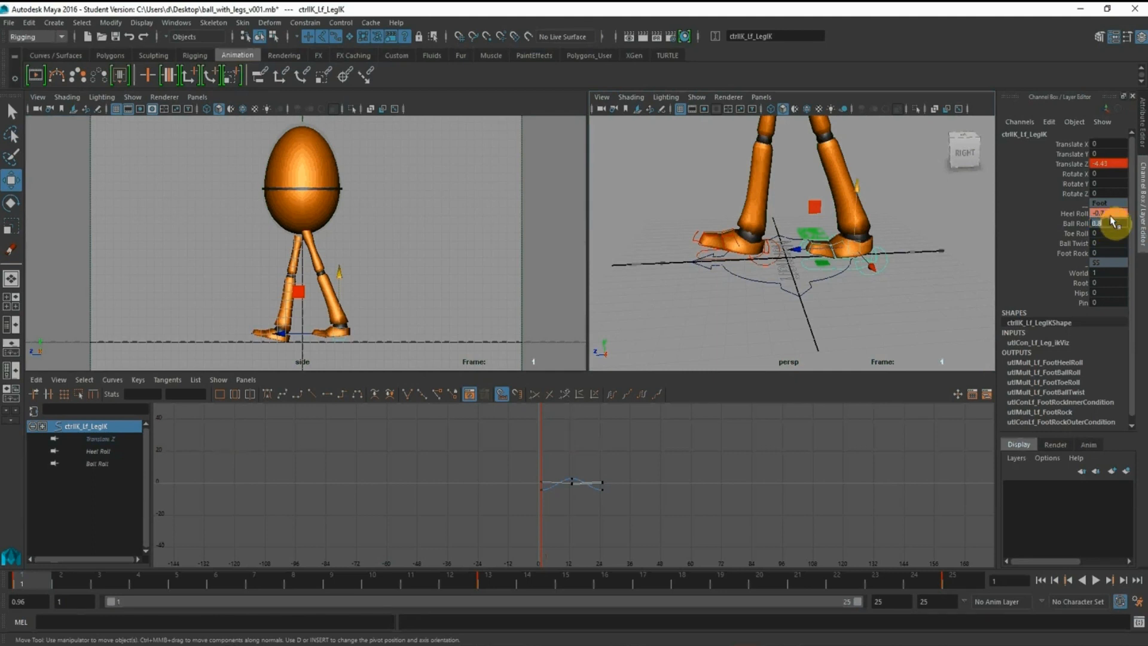
{"action": "type", "text": "0"}
{"action": "key", "text": "Return"}
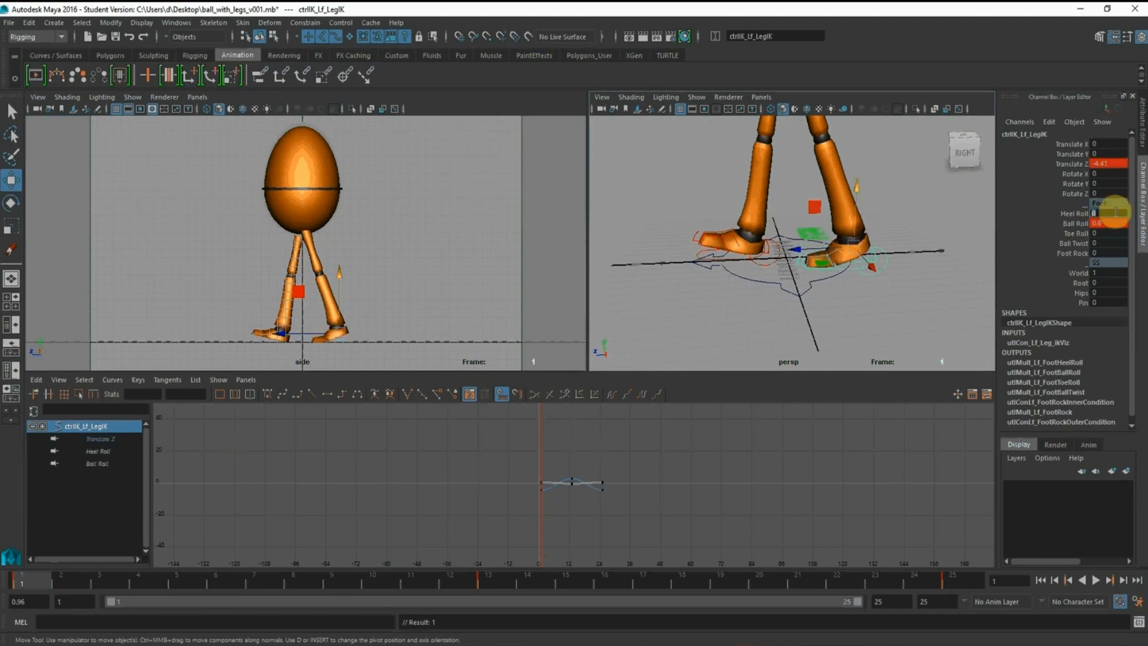
{"action": "left_click", "coordinate": [1081, 214]}
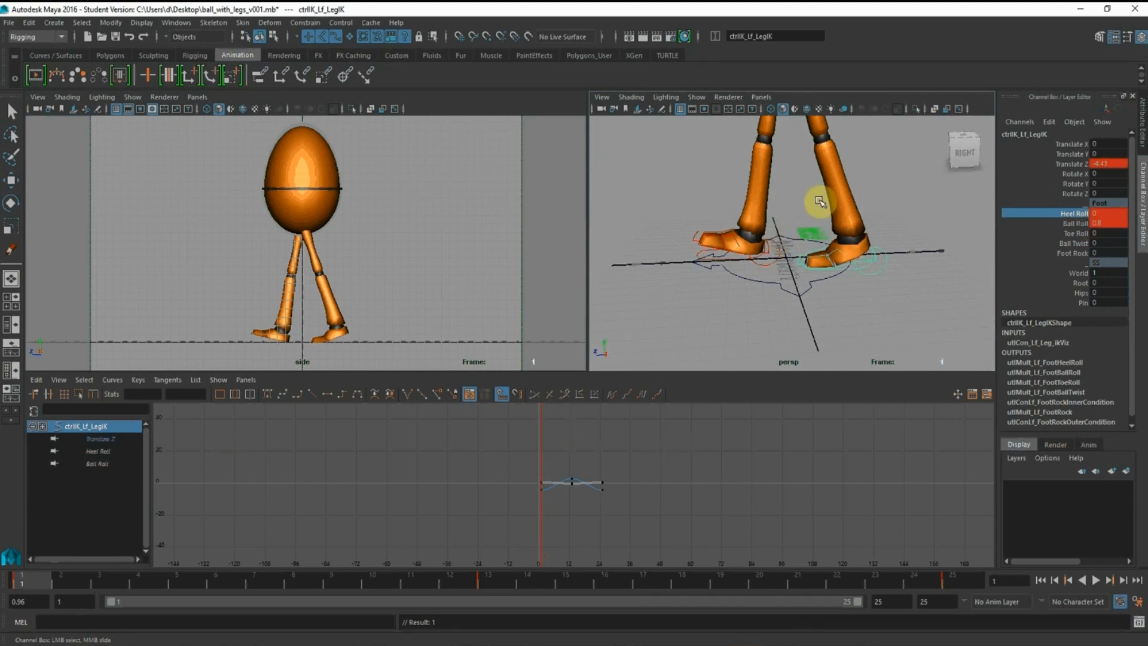
Copy the left foot's frame 1 Translate Z of -4.41 to the right foot control at frame 13
{"action": "middle_click_drag", "start_coordinate": [815, 177], "coordinate": [814, 175], "text": "alt"}
{"action": "double_click", "coordinate": [1111, 166]}
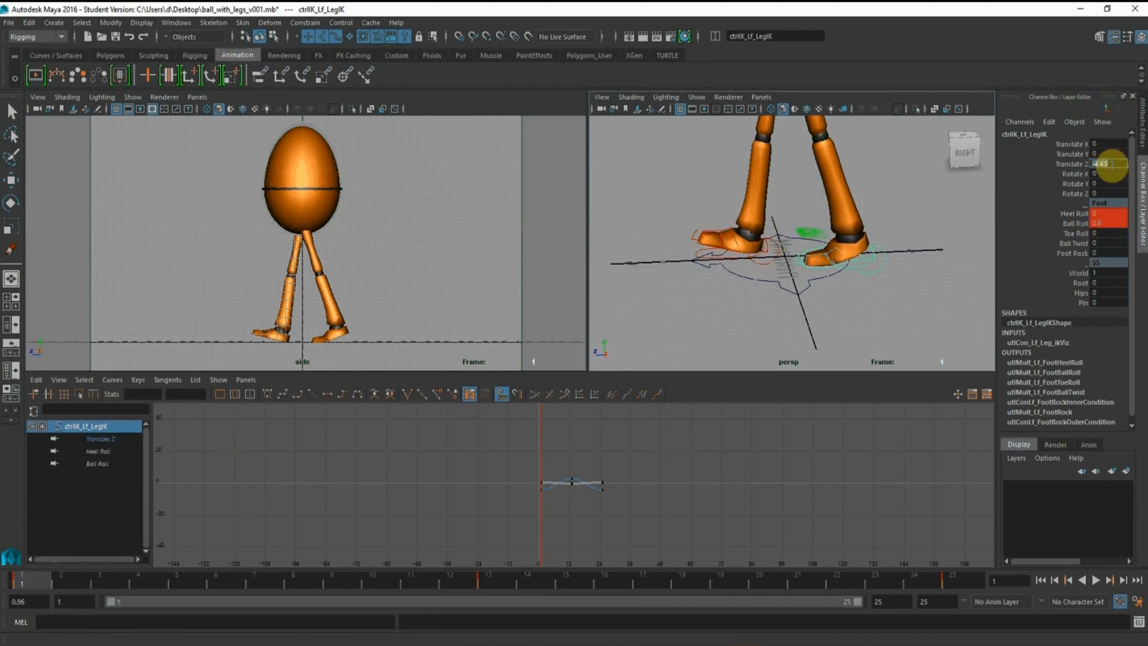
{"action": "left_click", "coordinate": [502, 579]}
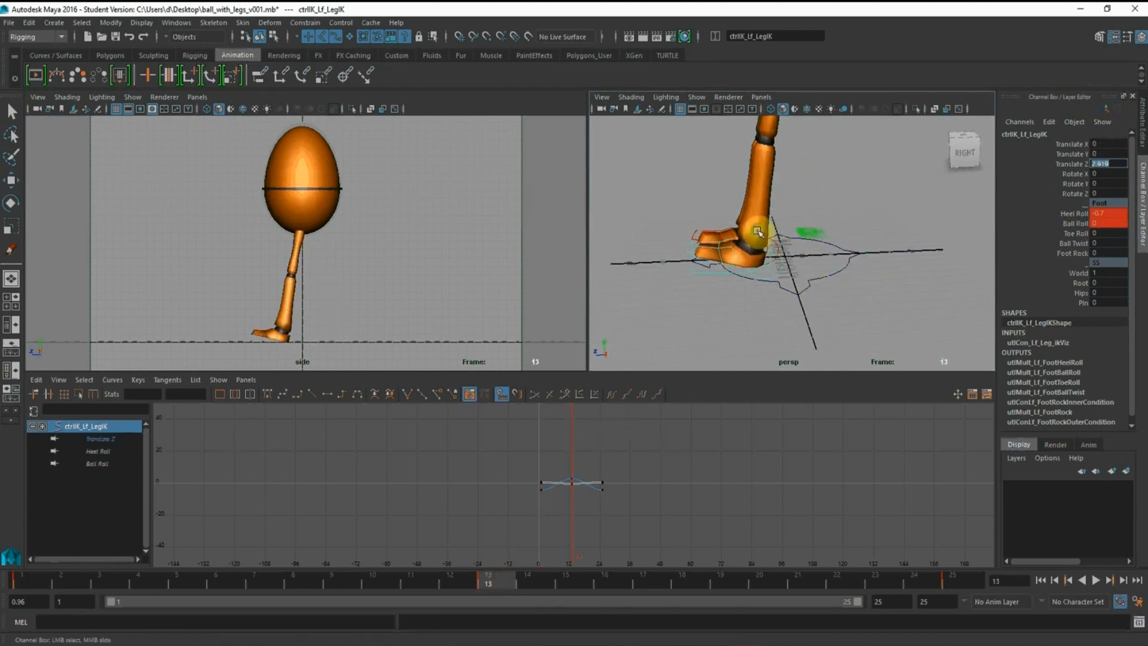
{"action": "right_click_drag", "start_coordinate": [758, 235], "coordinate": [794, 274], "text": "alt"}
{"action": "left_click_drag", "start_coordinate": [787, 274], "coordinate": [768, 257], "text": "alt"}
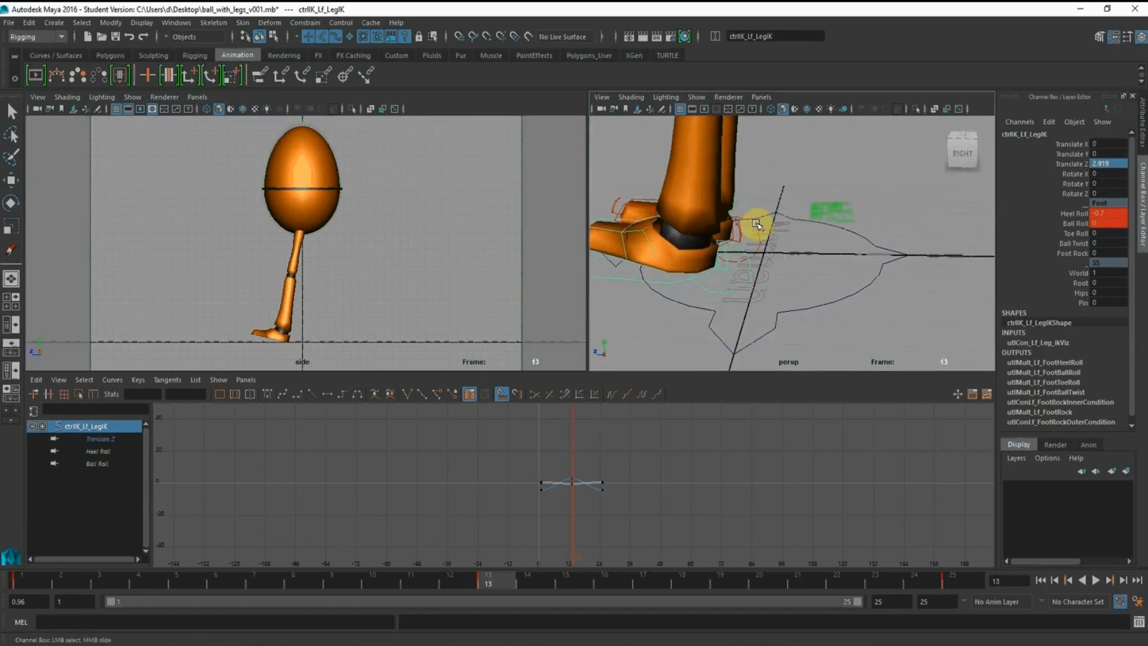
{"action": "left_click", "coordinate": [754, 227]}
{"action": "key", "text": "w"}
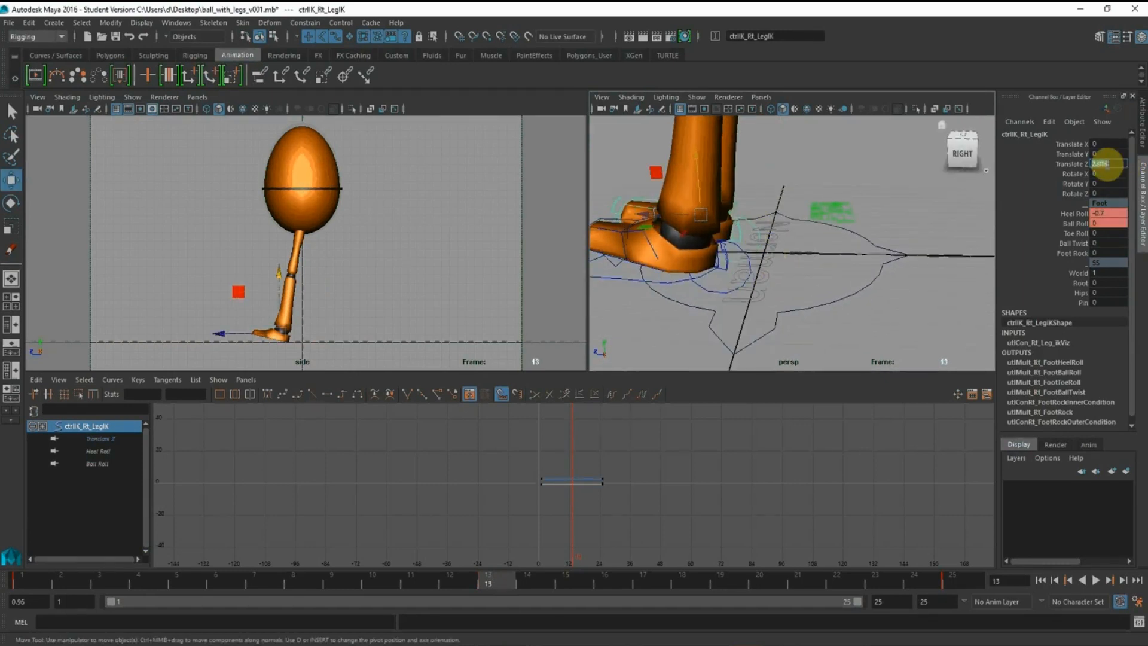
{"action": "key", "text": "Return"}
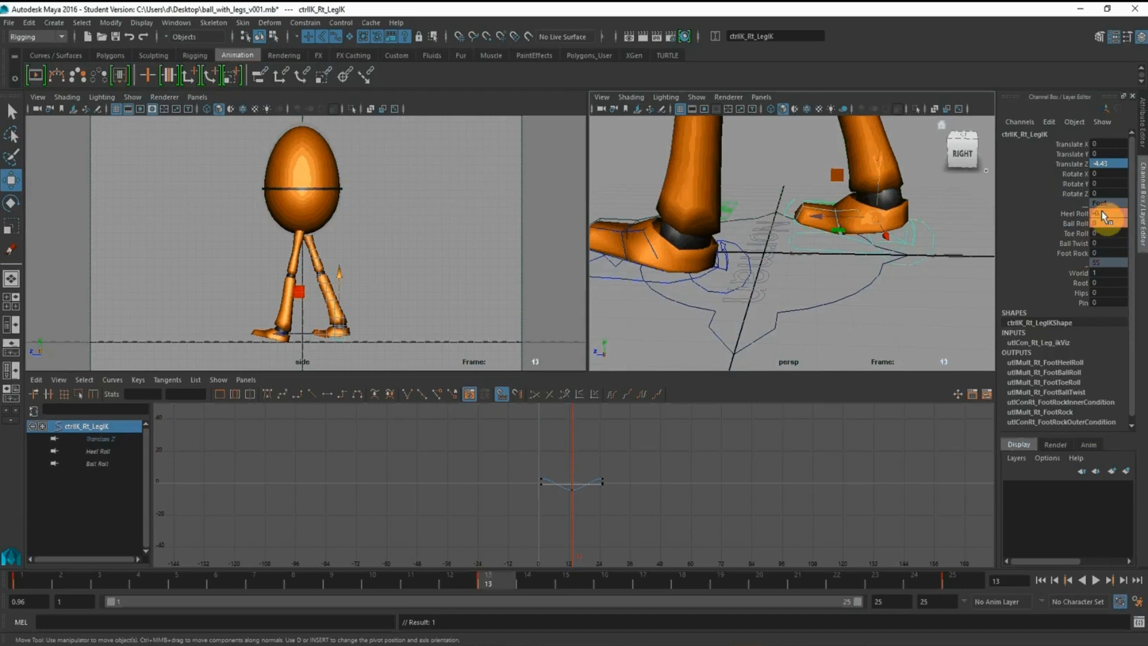
Set the right foot control's Heel Roll to 0 and Ball Roll to 0.8 at frame 13
{"action": "type", "text": "0"}
{"action": "key", "text": "Return"}
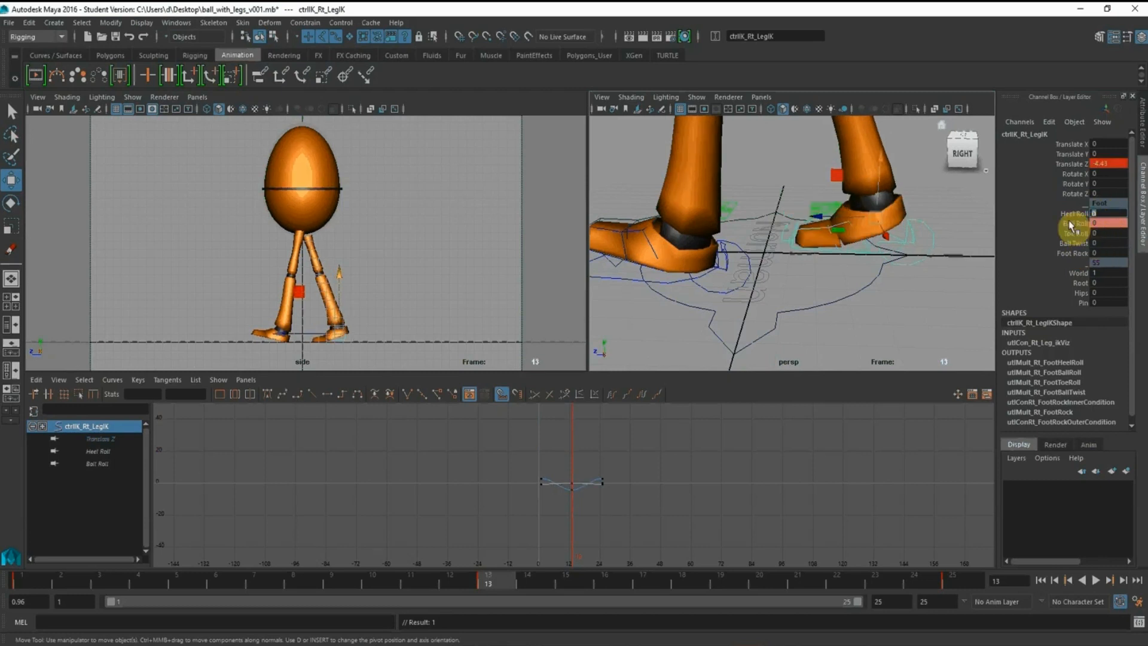
{"action": "left_click", "coordinate": [1076, 223]}
{"action": "middle_click_drag", "start_coordinate": [694, 204], "coordinate": [702, 202]}
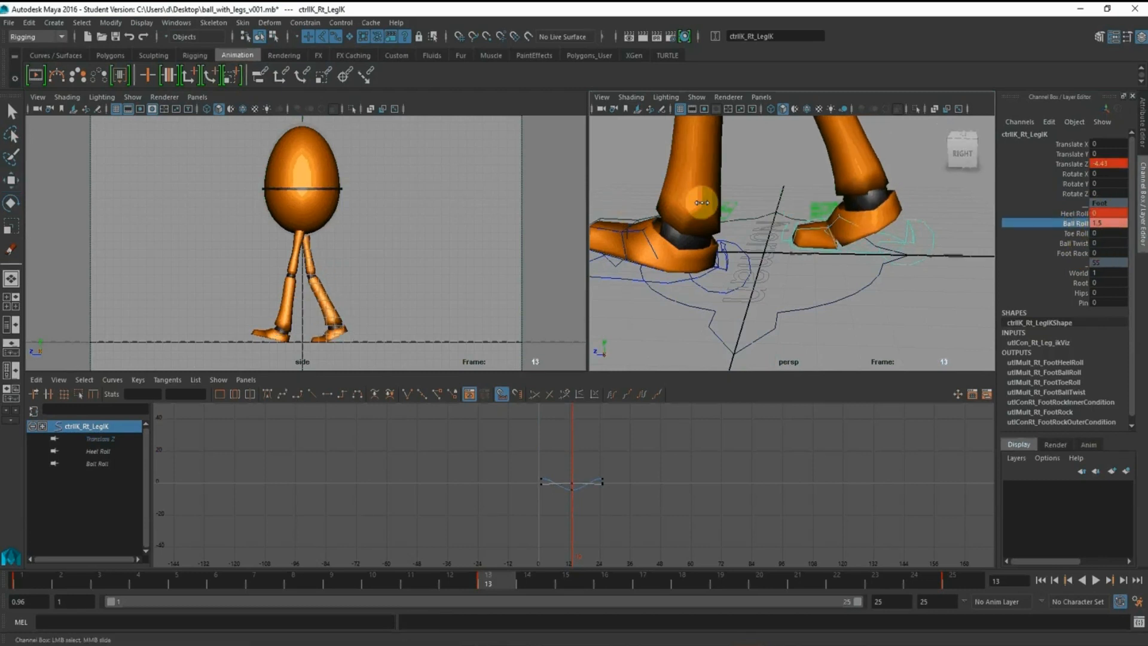
{"action": "double_click", "coordinate": [1097, 223]}
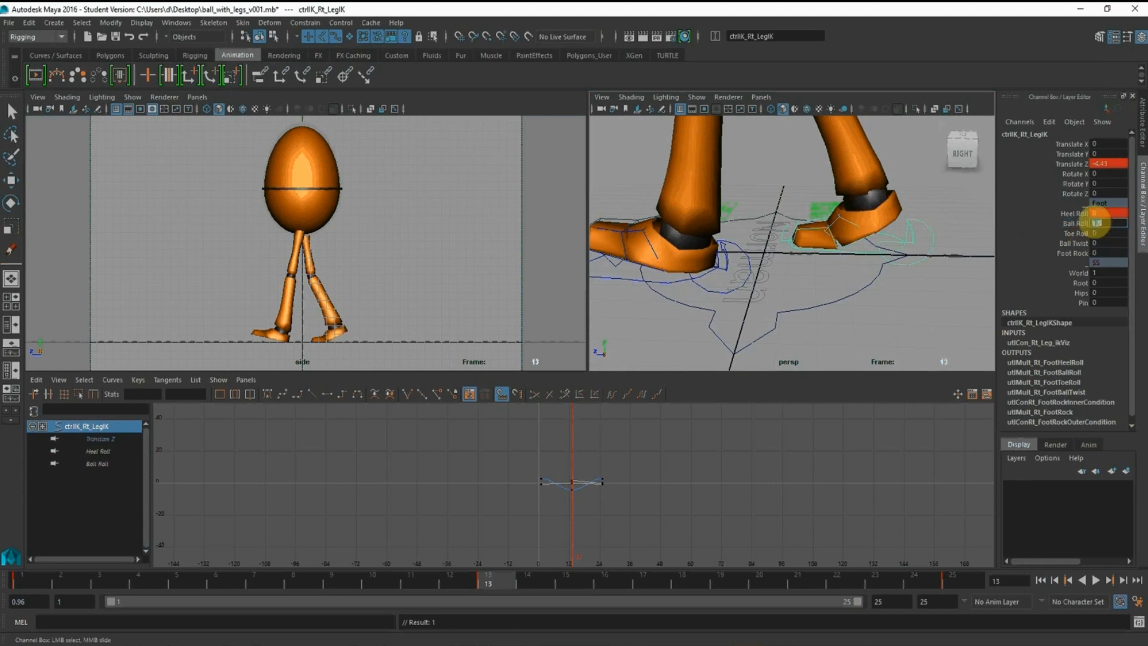
{"action": "type", "text": "0.8"}
{"action": "key", "text": "Return"}
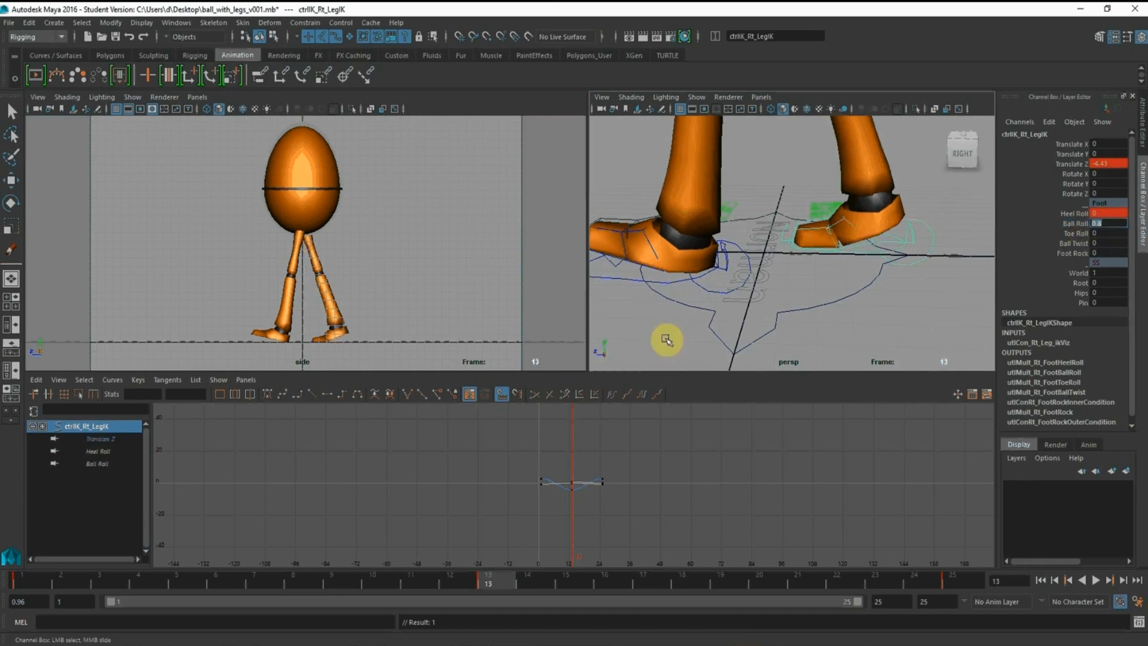
Go to frame 1 and set the right foot control's Ball Roll to 0
{"action": "left_click", "coordinate": [31, 583]}
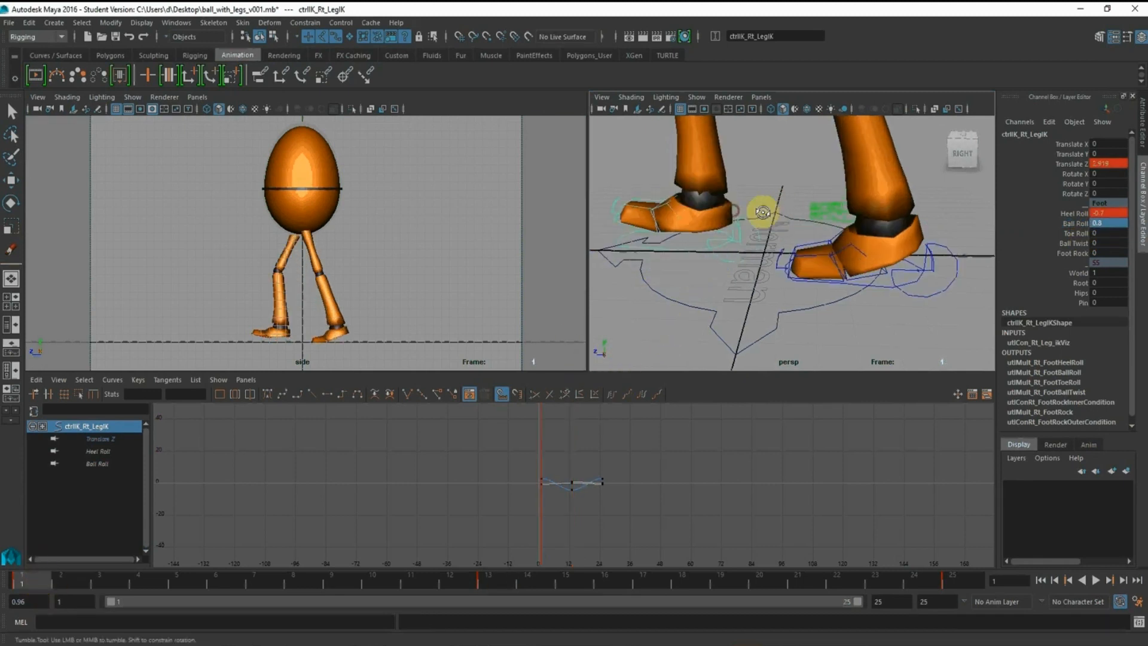
{"action": "left_click_drag", "start_coordinate": [761, 205], "coordinate": [758, 250], "text": "alt"}
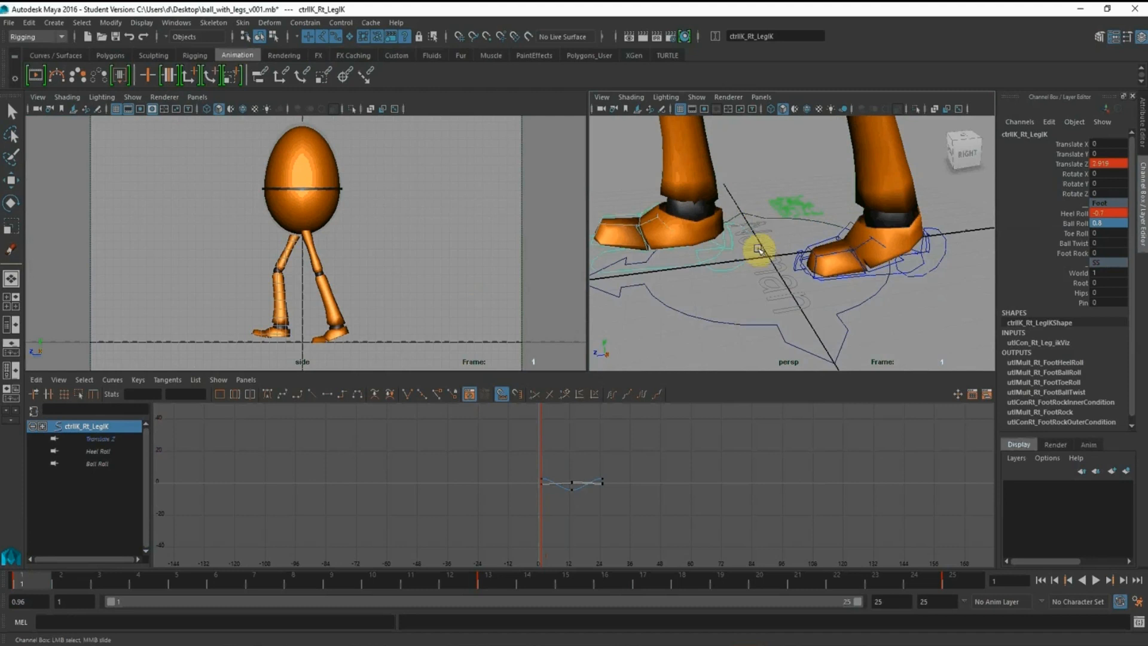
{"action": "left_click", "coordinate": [1109, 222]}
{"action": "type", "text": "0"}
{"action": "key", "text": "Return"}
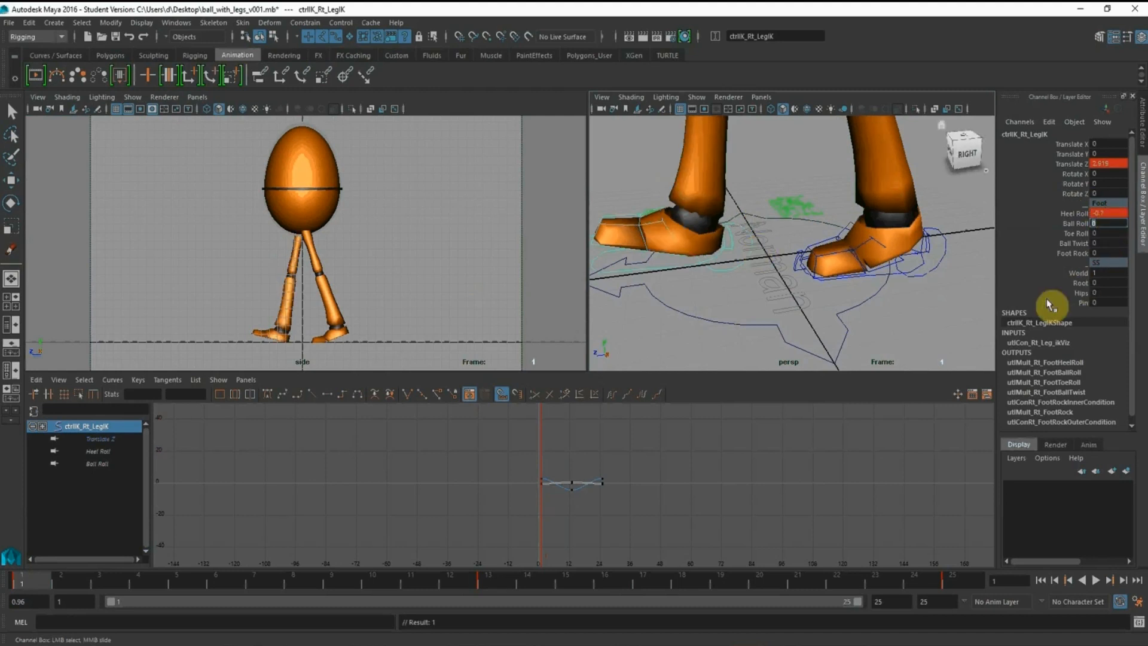
Check the left foot's pose at frame 1 and the right foot's pose at frame 13
{"action": "left_click", "coordinate": [926, 237]}
{"action": "key", "text": "w"}
{"action": "left_click_drag", "start_coordinate": [933, 315], "coordinate": [901, 266], "text": "alt"}
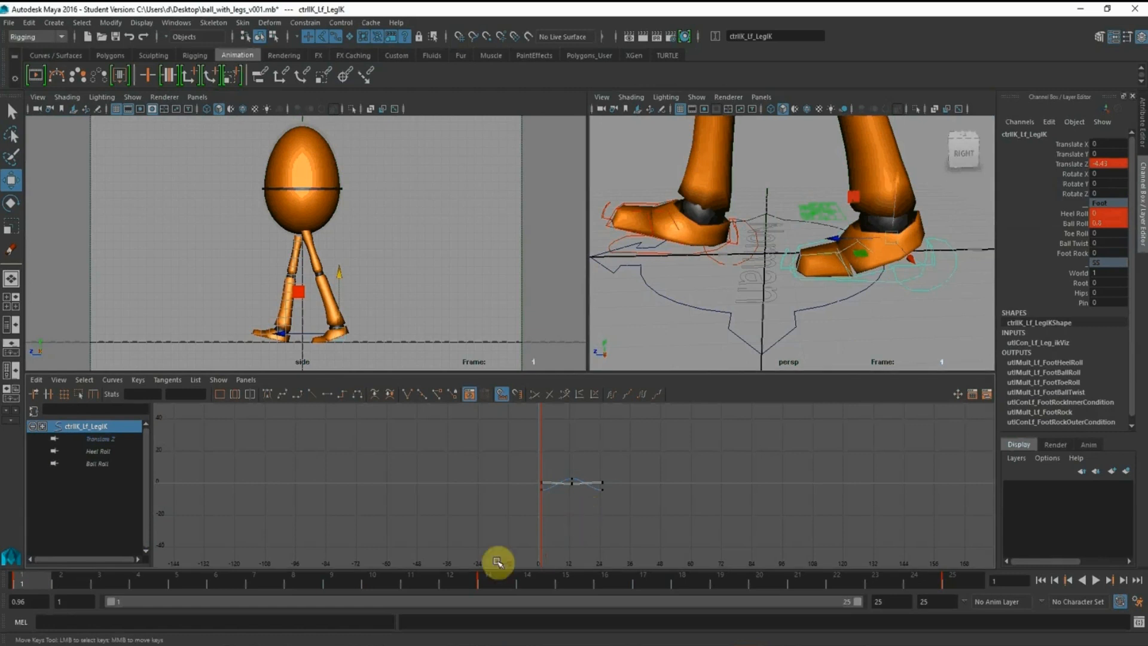
{"action": "left_click", "coordinate": [488, 578]}
{"action": "left_click_drag", "start_coordinate": [802, 269], "coordinate": [836, 210], "text": "alt"}
{"action": "left_click", "coordinate": [876, 223]}
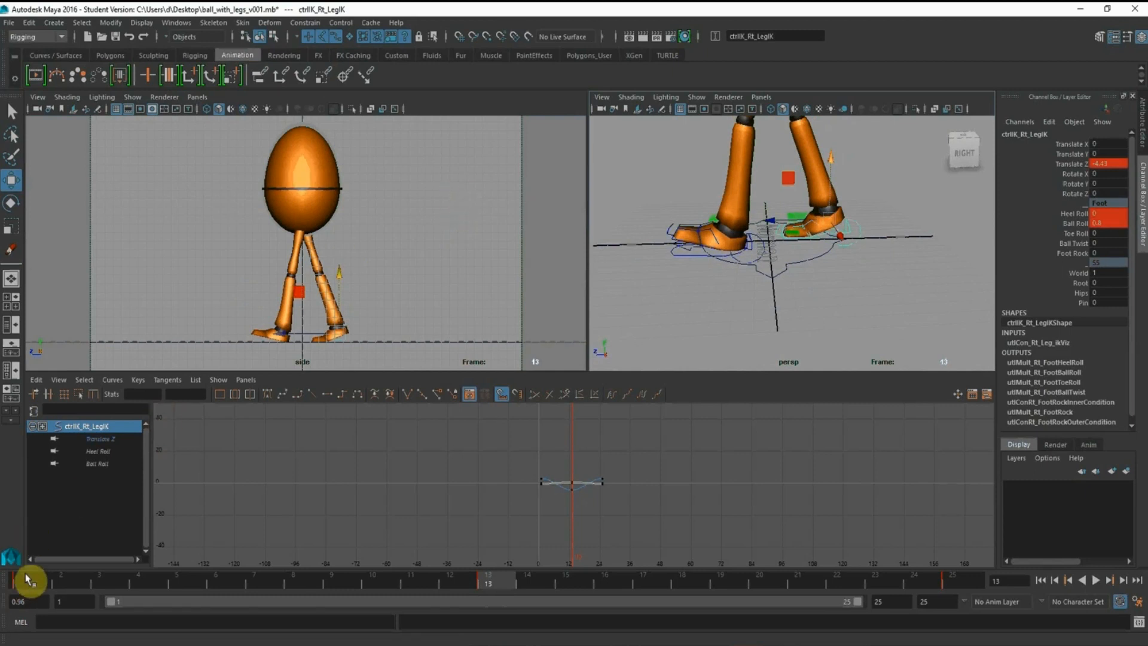
Set the animation start time to frame 1
{"action": "left_click_drag", "start_coordinate": [27, 602], "coordinate": [0, 591]}
{"action": "type", "text": "1"}
{"action": "key", "text": "Return"}
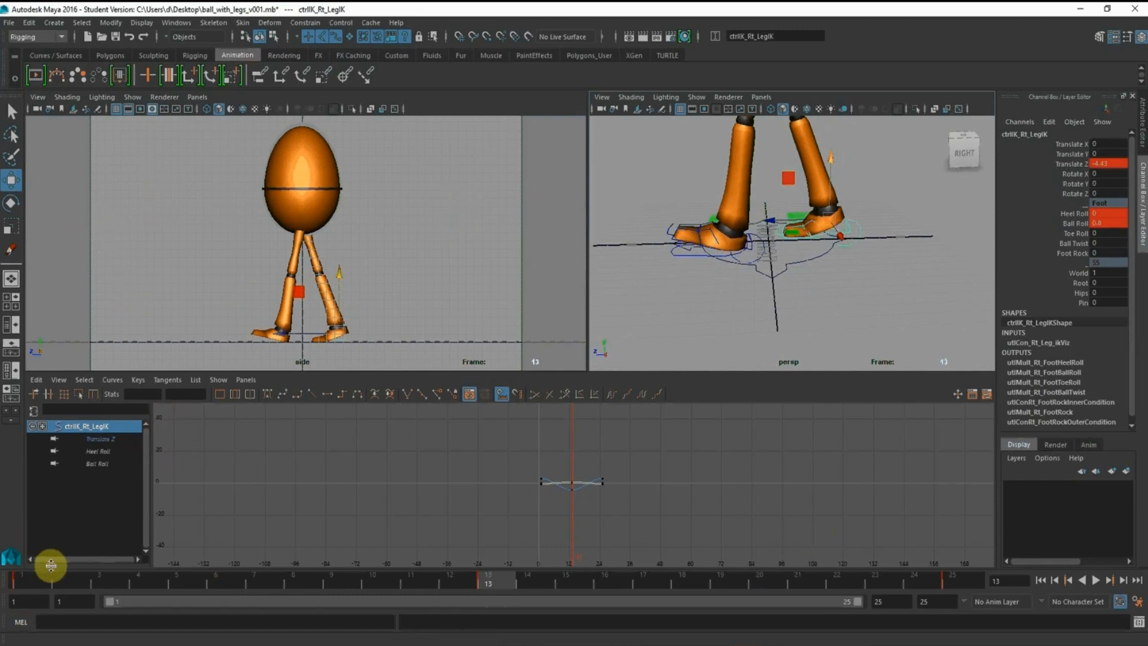
Compare the contact poses at frames 1, 13 and 25, and play the walk cycle from frame 1
{"action": "left_click", "coordinate": [26, 583]}
{"action": "right_click_drag", "start_coordinate": [774, 295], "coordinate": [633, 223], "text": "alt"}
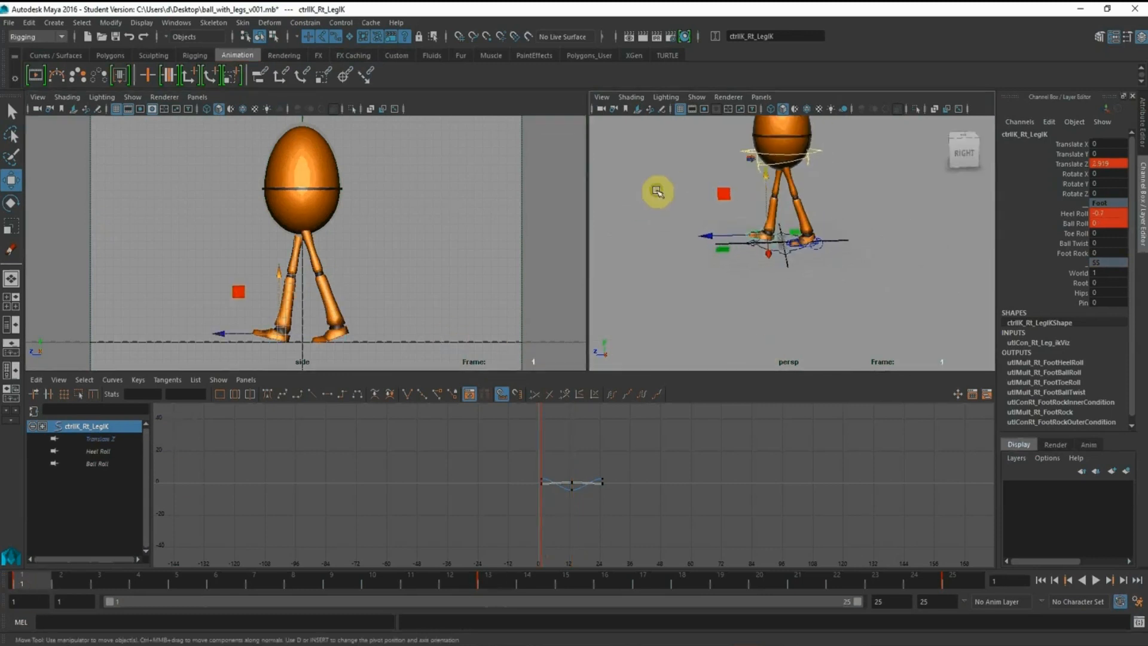
{"action": "middle_click_drag", "start_coordinate": [658, 192], "coordinate": [670, 208], "text": "alt"}
{"action": "left_click", "coordinate": [494, 583]}
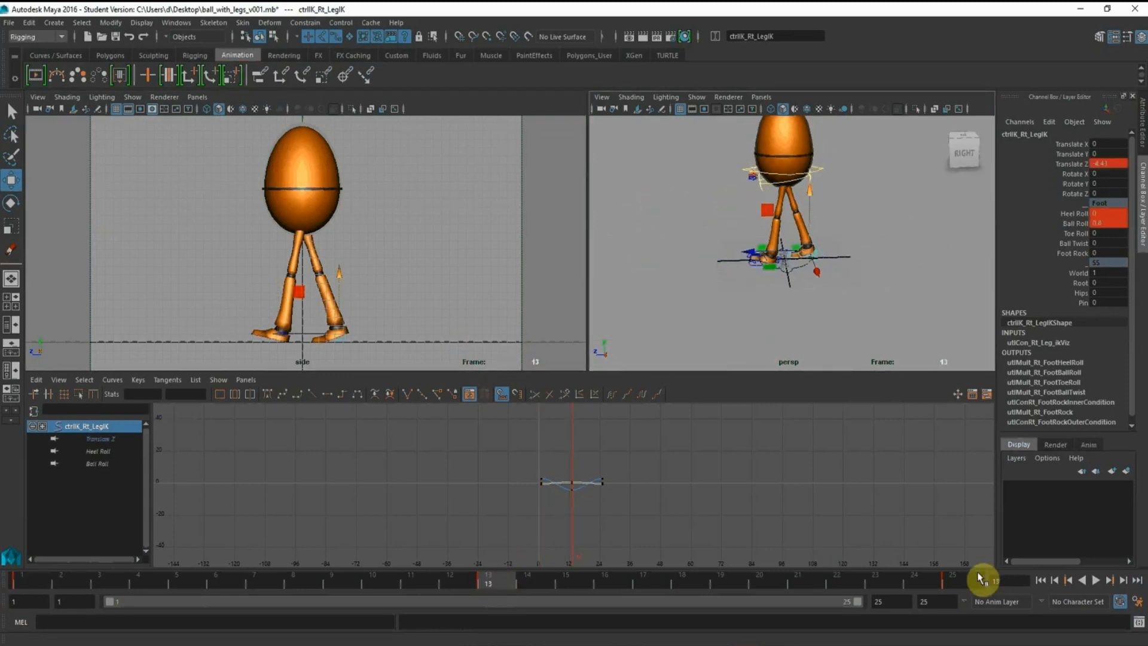
{"action": "key", "text": "alt+v"}
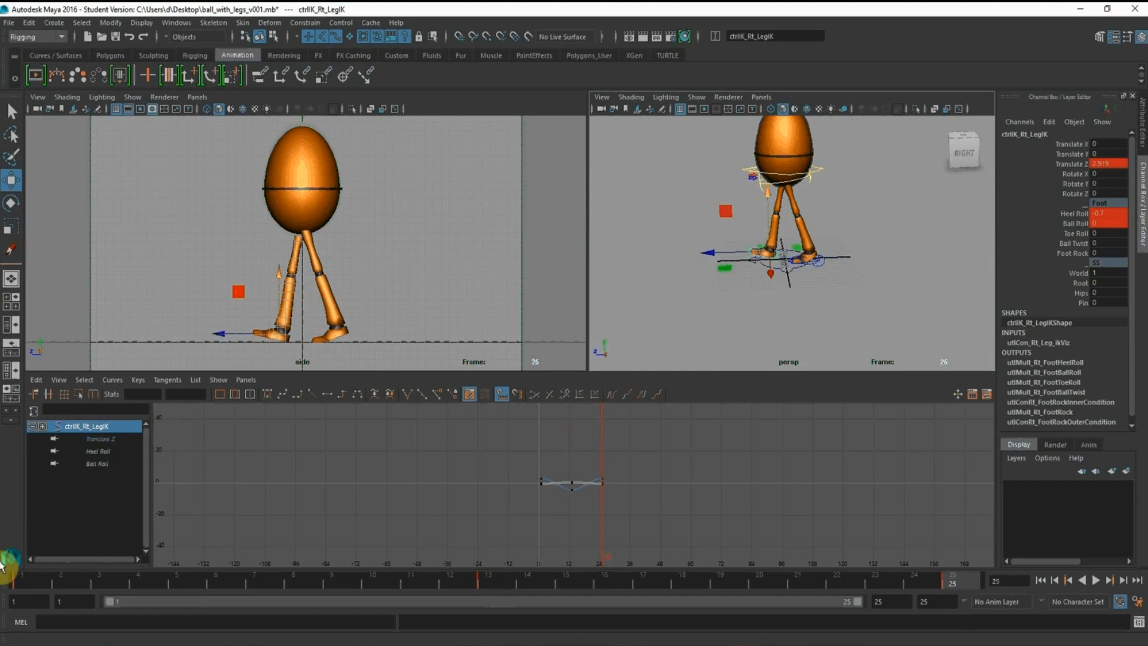
{"action": "key", "text": "alt+v"}
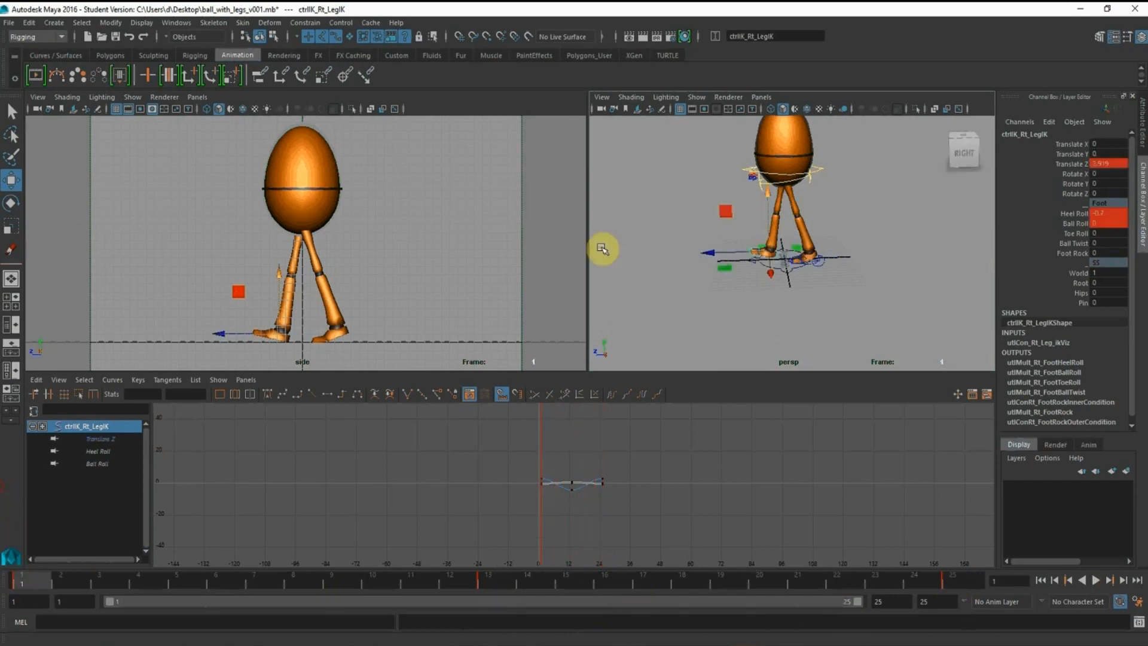
{"action": "middle_click", "coordinate": [471, 238]}
{"action": "left_click", "coordinate": [1094, 581]}
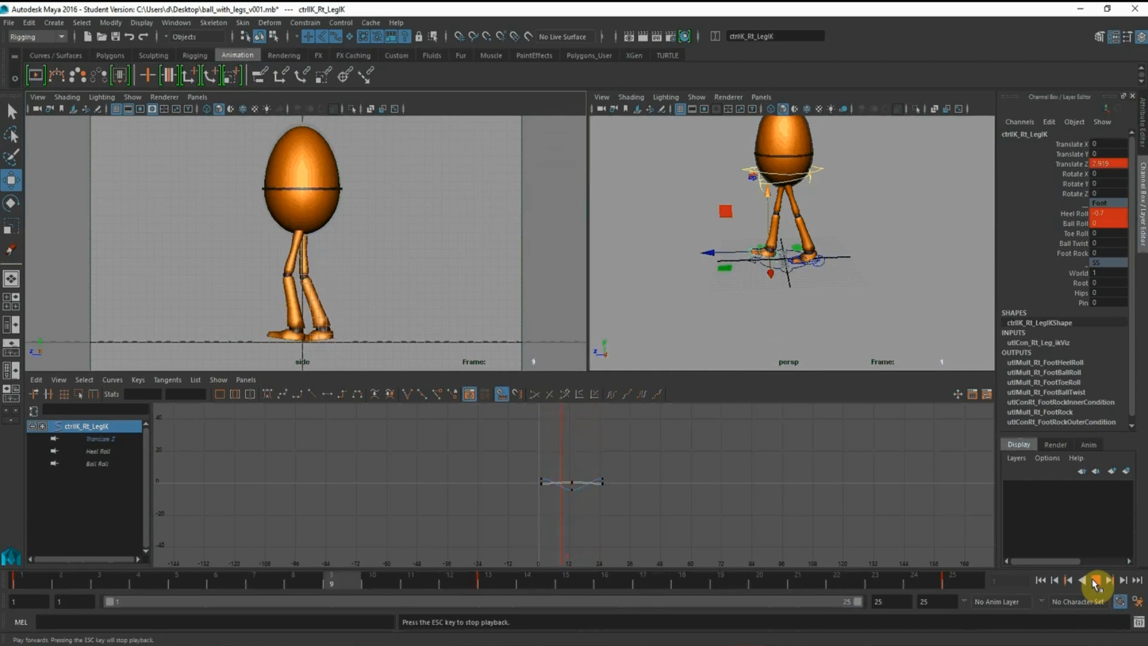
Stop the playback, return to frame 1 and check the Down pose in the browser's Normal Walk reference drawing
{"action": "left_click", "coordinate": [1095, 581]}
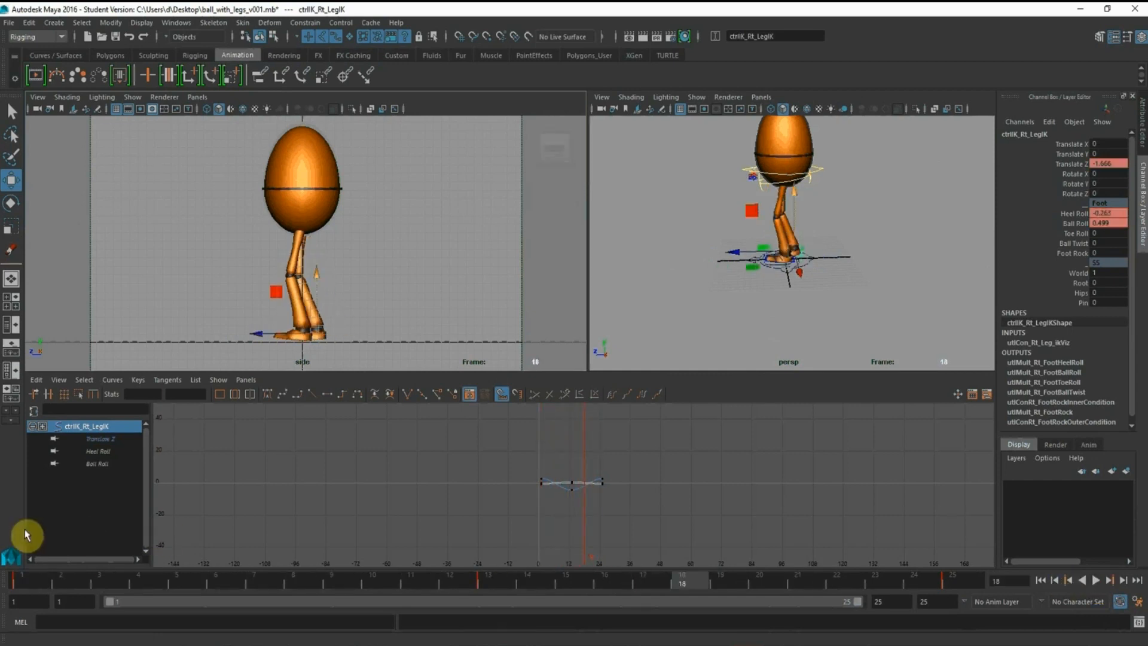
{"action": "left_click", "coordinate": [24, 581]}
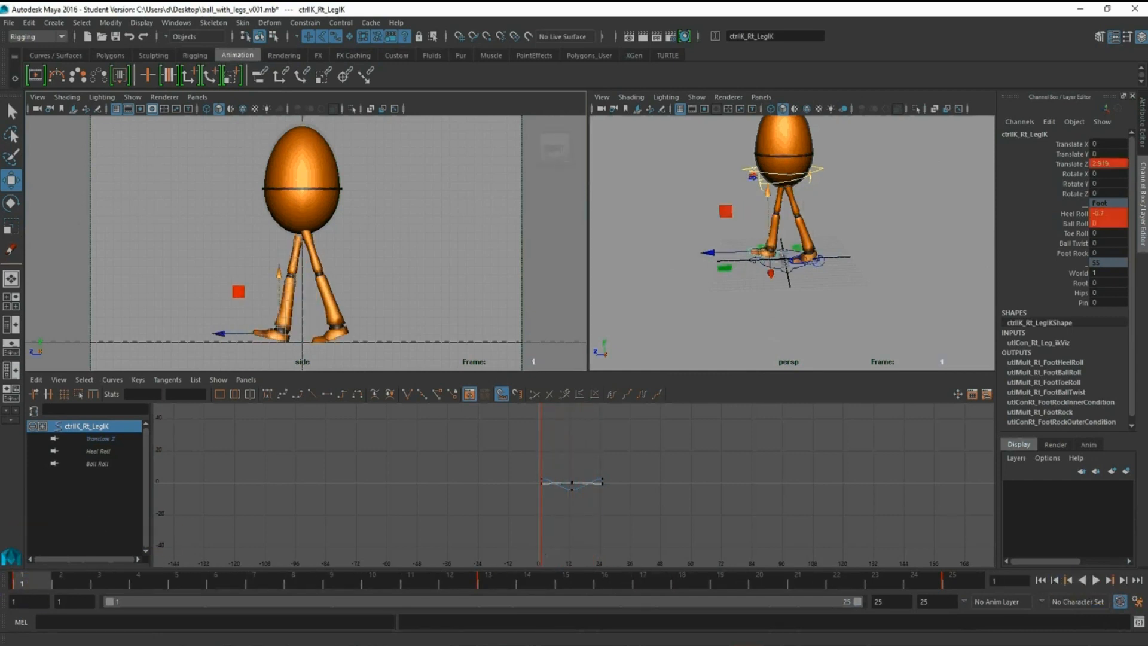
{"action": "key", "text": "alt+Tab"}
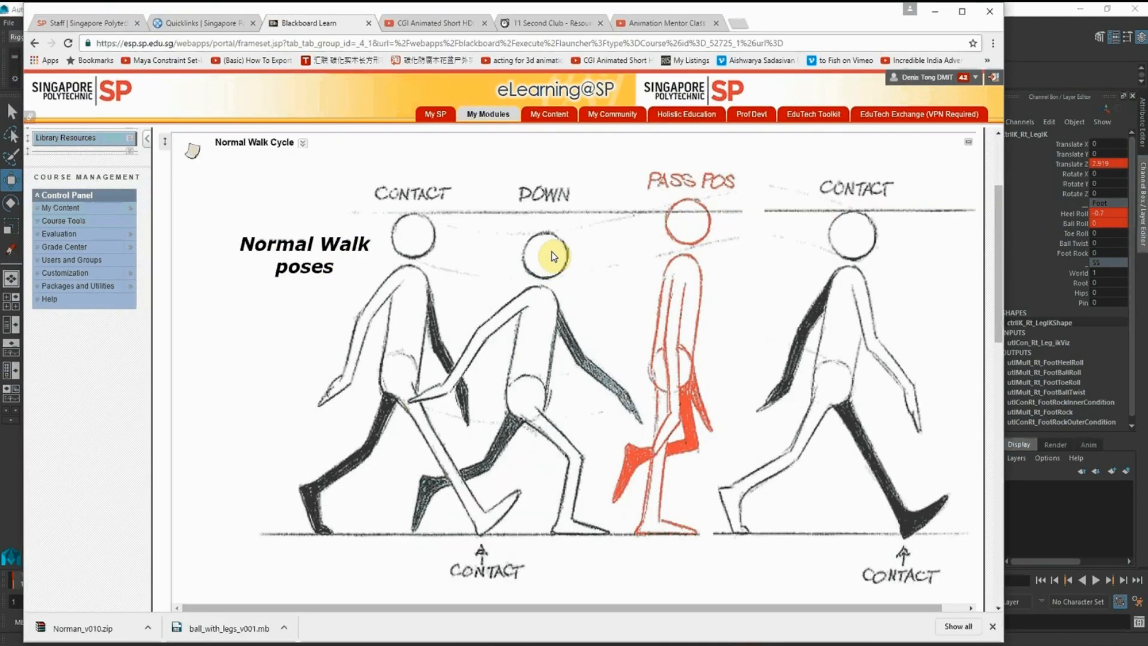
{"action": "left_click", "coordinate": [937, 10]}
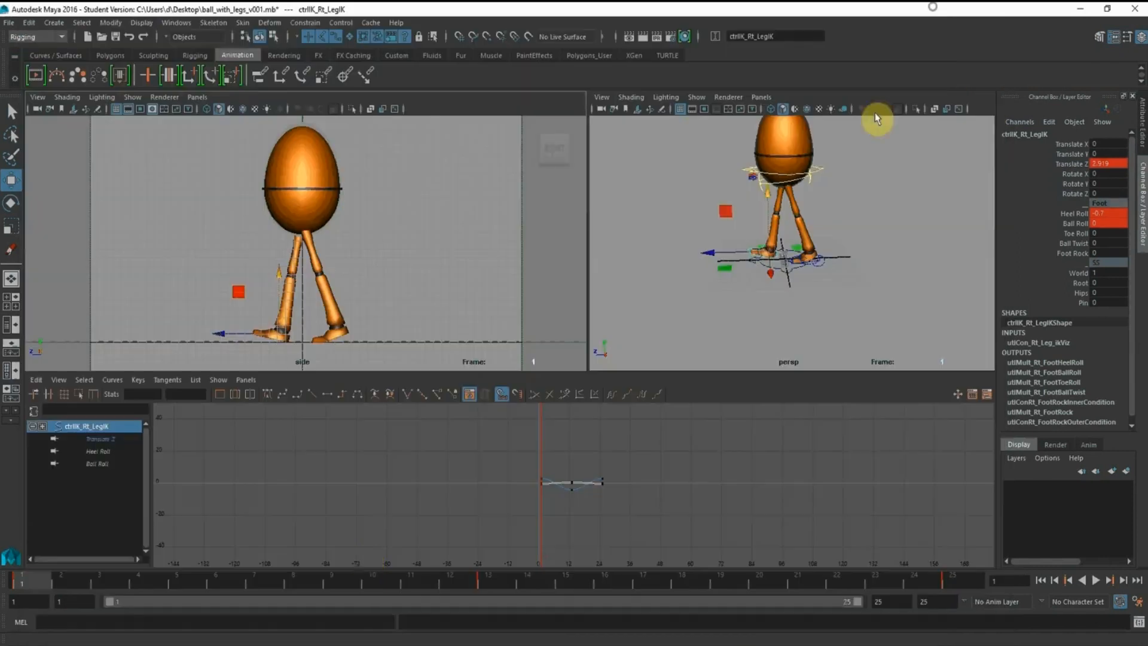
Compare the leg poses at frames 1, 5 and 13 with the perspective view closer to the legs
{"action": "left_click", "coordinate": [178, 577]}
{"action": "middle_click", "coordinate": [654, 312]}
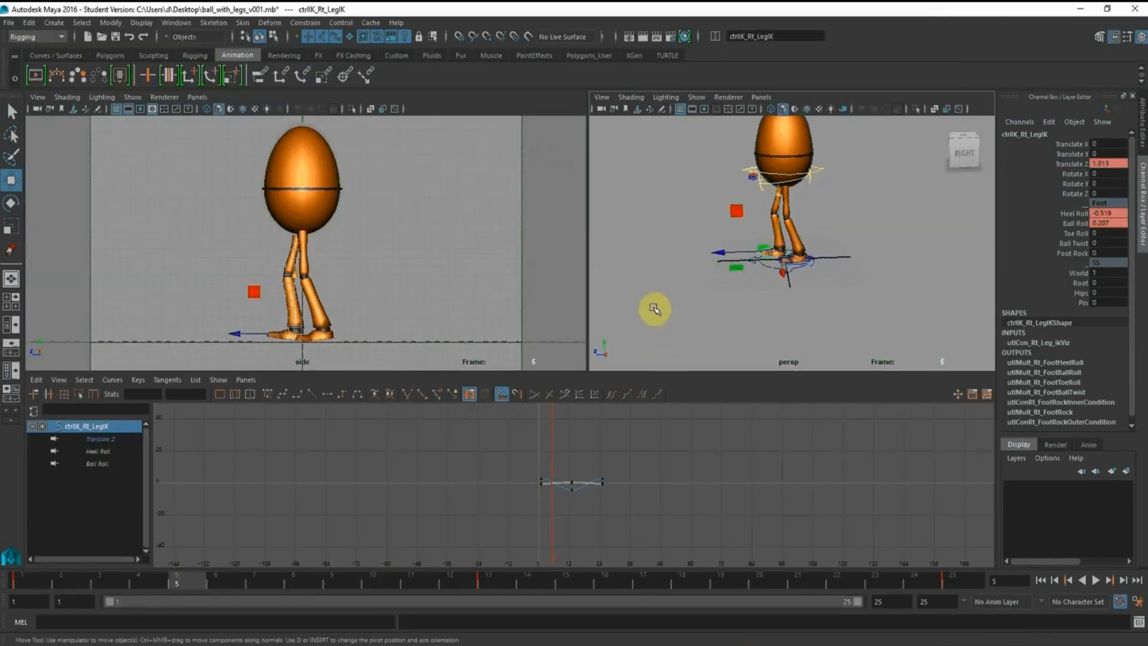
{"action": "middle_click_drag", "start_coordinate": [716, 231], "coordinate": [710, 253], "text": "alt"}
{"action": "right_click_drag", "start_coordinate": [707, 250], "coordinate": [791, 255], "text": "alt"}
{"action": "middle_click_drag", "start_coordinate": [790, 235], "coordinate": [783, 256], "text": "alt"}
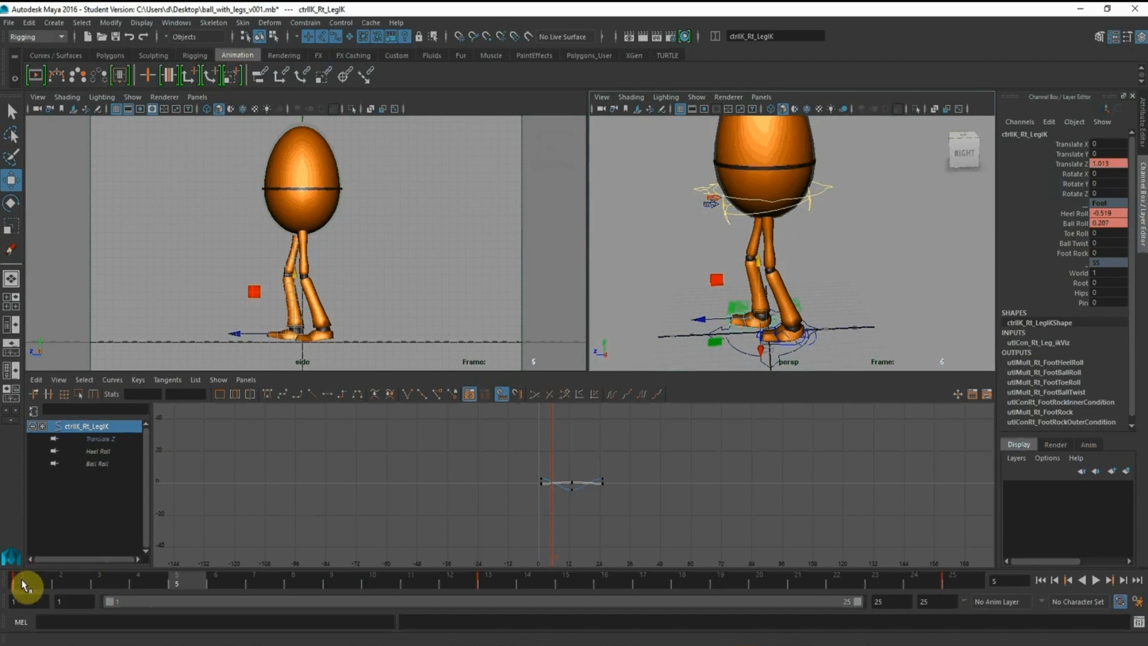
{"action": "left_click_drag", "start_coordinate": [23, 582], "coordinate": [180, 581]}
{"action": "left_click_drag", "start_coordinate": [198, 584], "coordinate": [489, 587]}
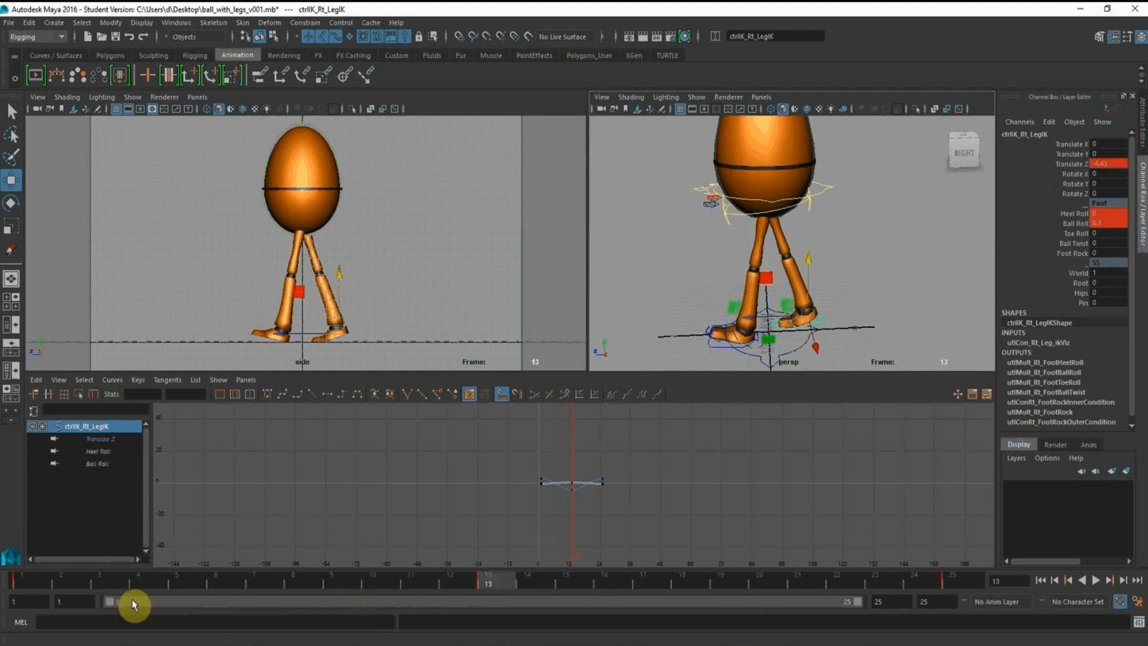
At frame 5, lower the root control to a Translate Y of -0.321 for the down pose
{"action": "left_click", "coordinate": [190, 583]}
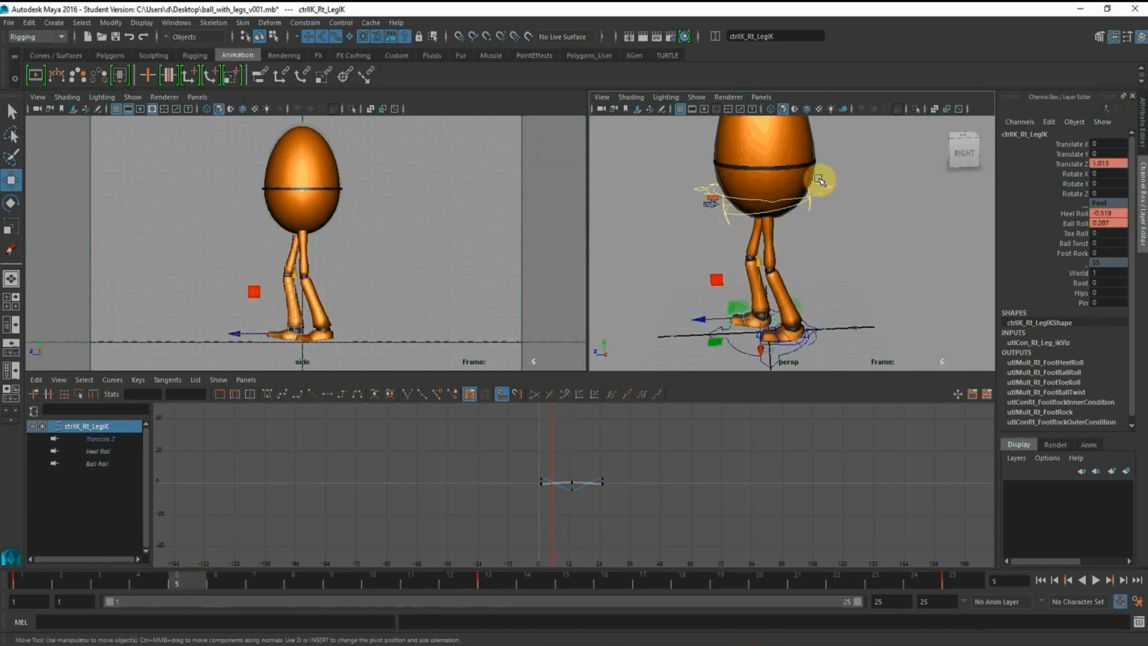
{"action": "left_click", "coordinate": [711, 210]}
{"action": "left_click_drag", "start_coordinate": [304, 152], "coordinate": [303, 155]}
Set the right foot control's Heel Roll and Ball Roll to 0 and move it forward to Translate Z 2.447
{"action": "middle_click_drag", "start_coordinate": [618, 280], "coordinate": [649, 222], "text": "alt"}
{"action": "right_click_drag", "start_coordinate": [651, 221], "coordinate": [774, 276], "text": "alt"}
{"action": "left_click", "coordinate": [822, 310]}
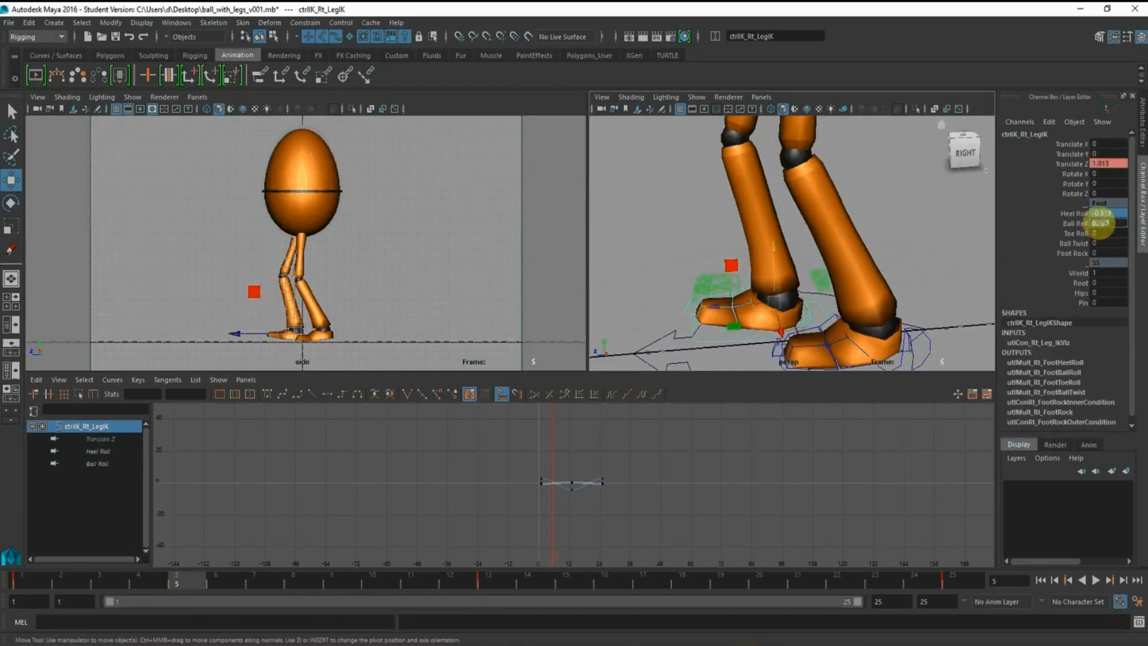
{"action": "key", "text": "Return"}
{"action": "left_click", "coordinate": [709, 305]}
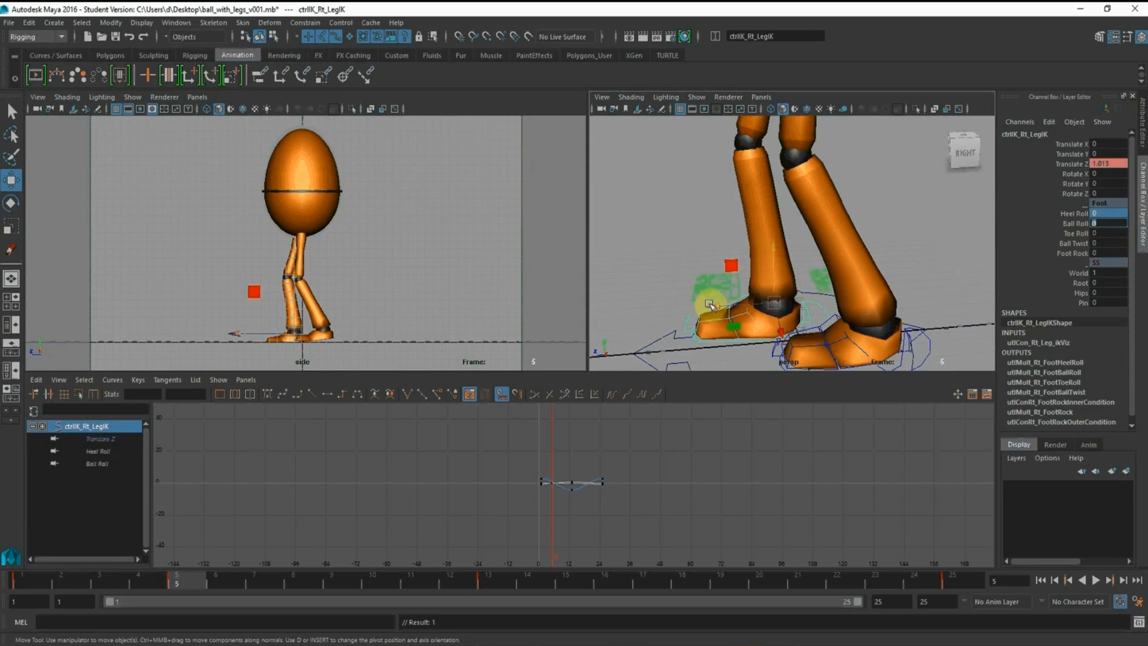
{"action": "left_click_drag", "start_coordinate": [714, 311], "coordinate": [685, 308]}
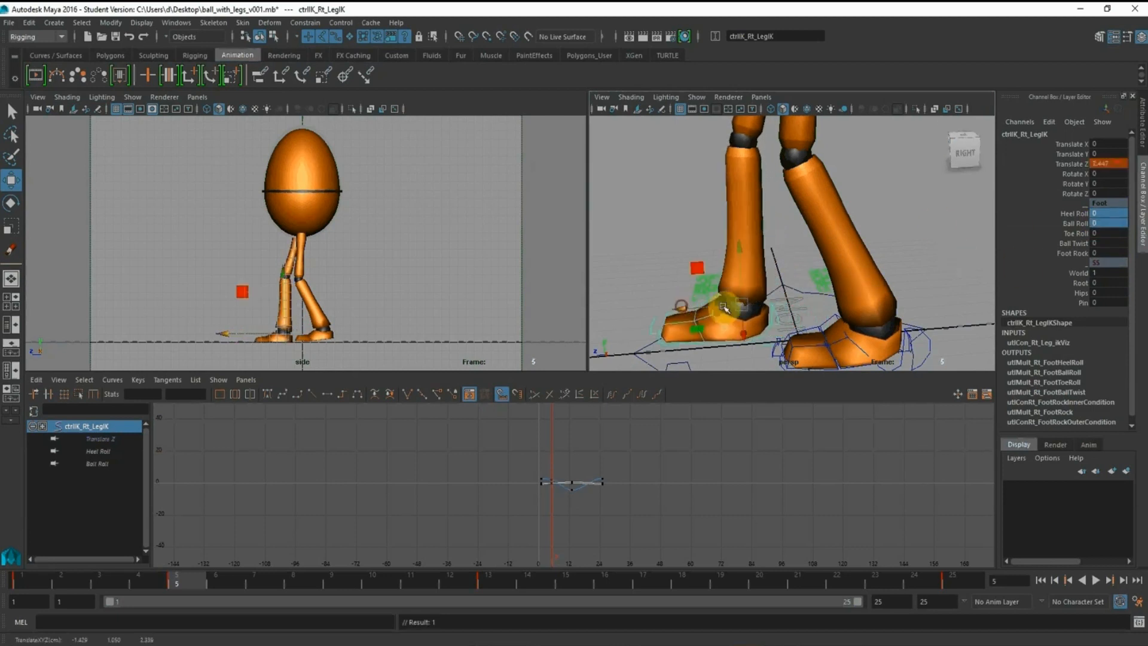
Set the left foot control's Heel Roll and Ball Roll to 0 at frame 5
{"action": "middle_click_drag", "start_coordinate": [867, 285], "coordinate": [798, 239], "text": "alt"}
{"action": "left_click", "coordinate": [855, 293]}
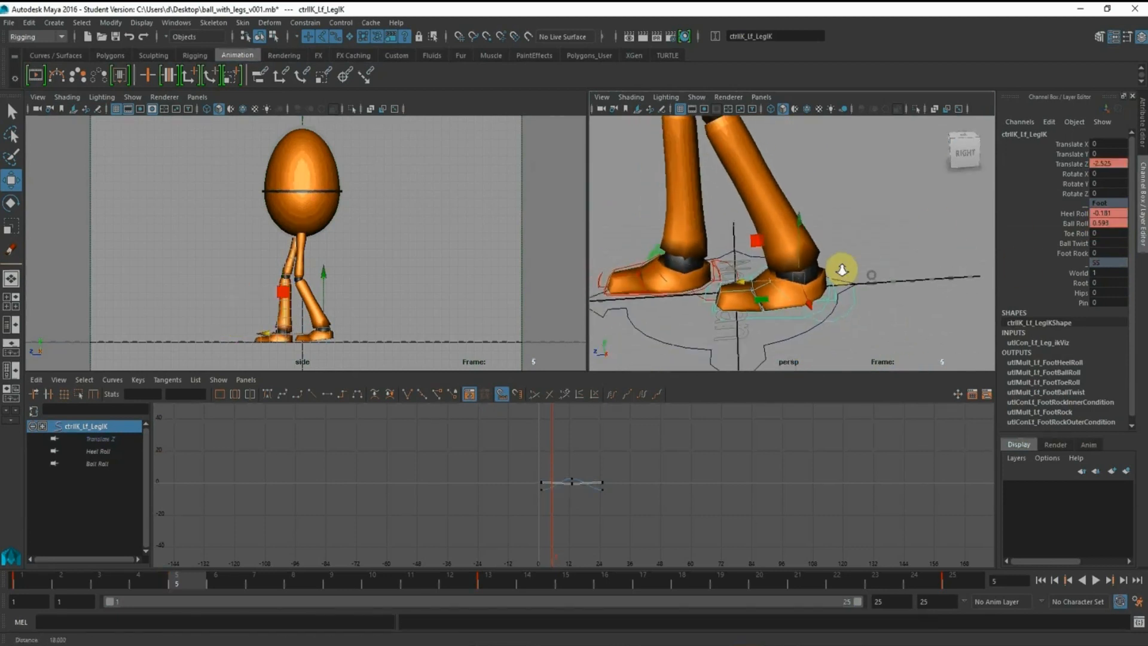
{"action": "left_click_drag", "start_coordinate": [1109, 231], "coordinate": [1073, 215]}
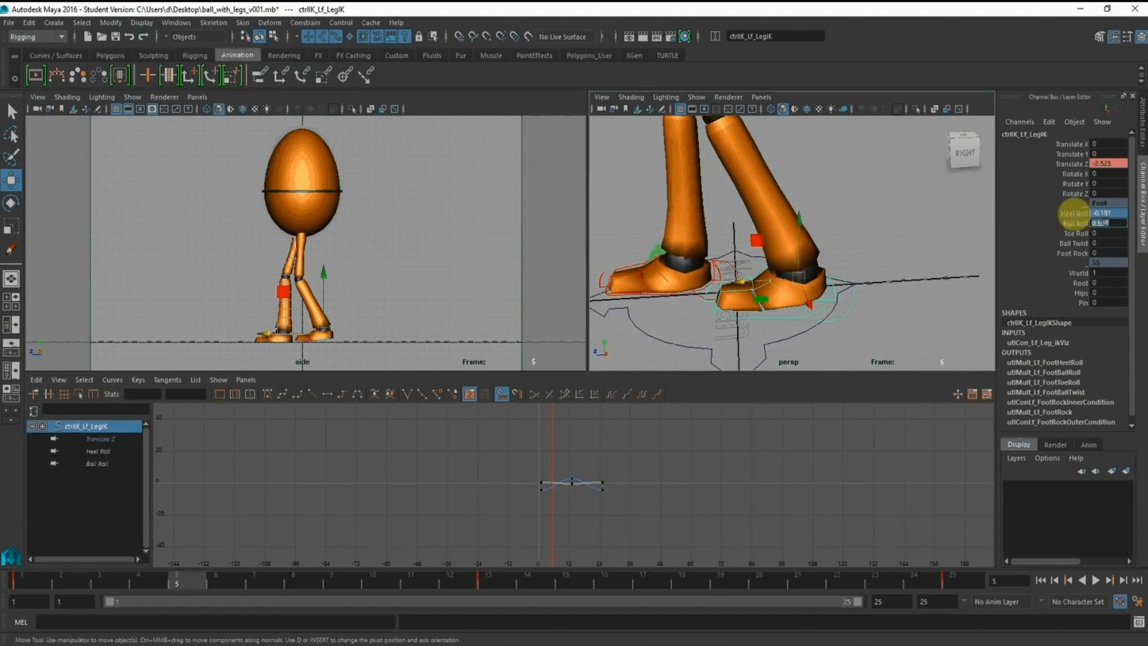
{"action": "type", "text": "0"}
{"action": "key", "text": "Return"}
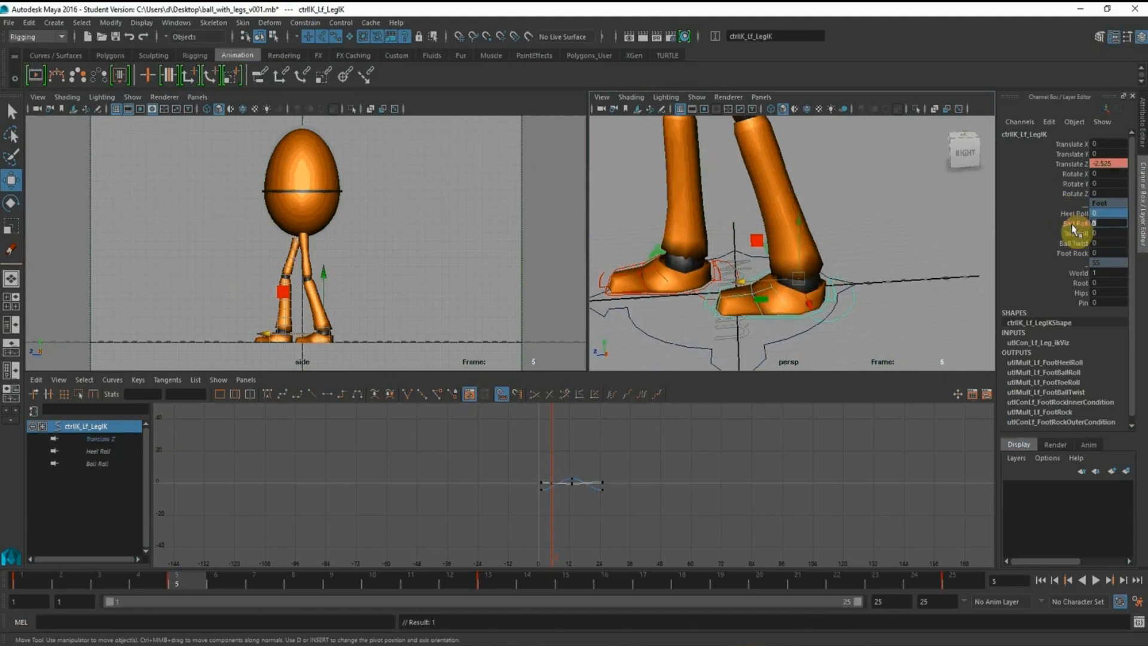
Key the left foot's Toe Roll, raise it to 2.2 and move the foot further back at frame 5
{"action": "right_click", "coordinate": [1076, 238]}
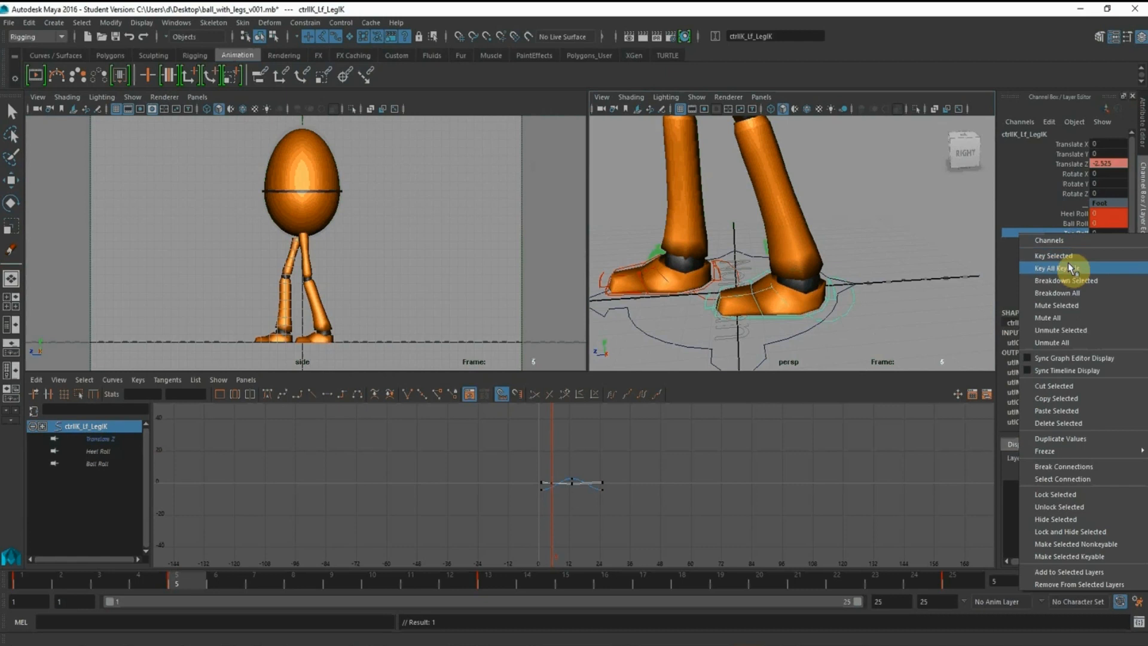
{"action": "left_click", "coordinate": [1052, 256]}
{"action": "middle_click_drag", "start_coordinate": [814, 224], "coordinate": [816, 221]}
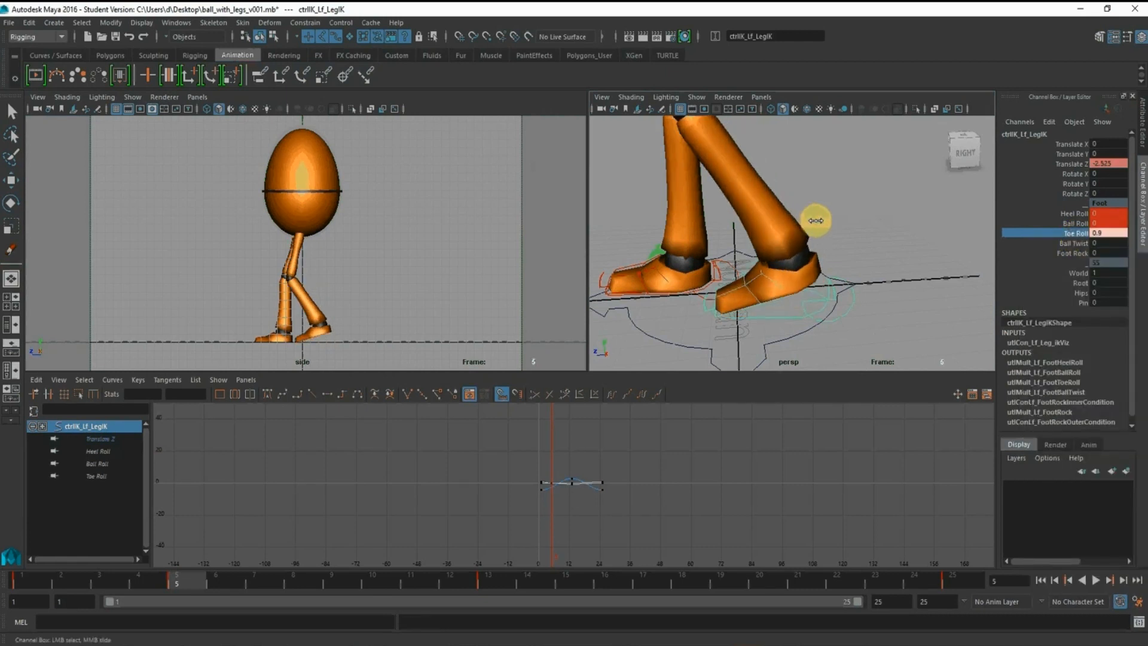
{"action": "left_click", "coordinate": [11, 181]}
{"action": "left_click_drag", "start_coordinate": [749, 281], "coordinate": [812, 286]}
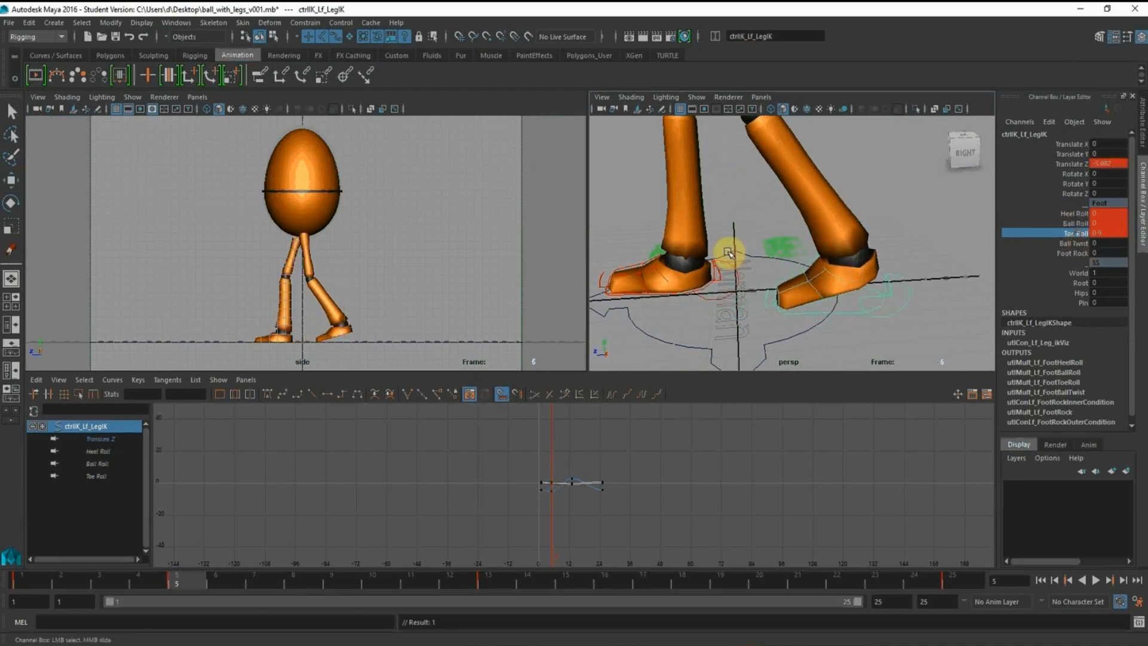
{"action": "middle_click_drag", "start_coordinate": [729, 253], "coordinate": [738, 244]}
{"action": "left_click", "coordinate": [11, 182]}
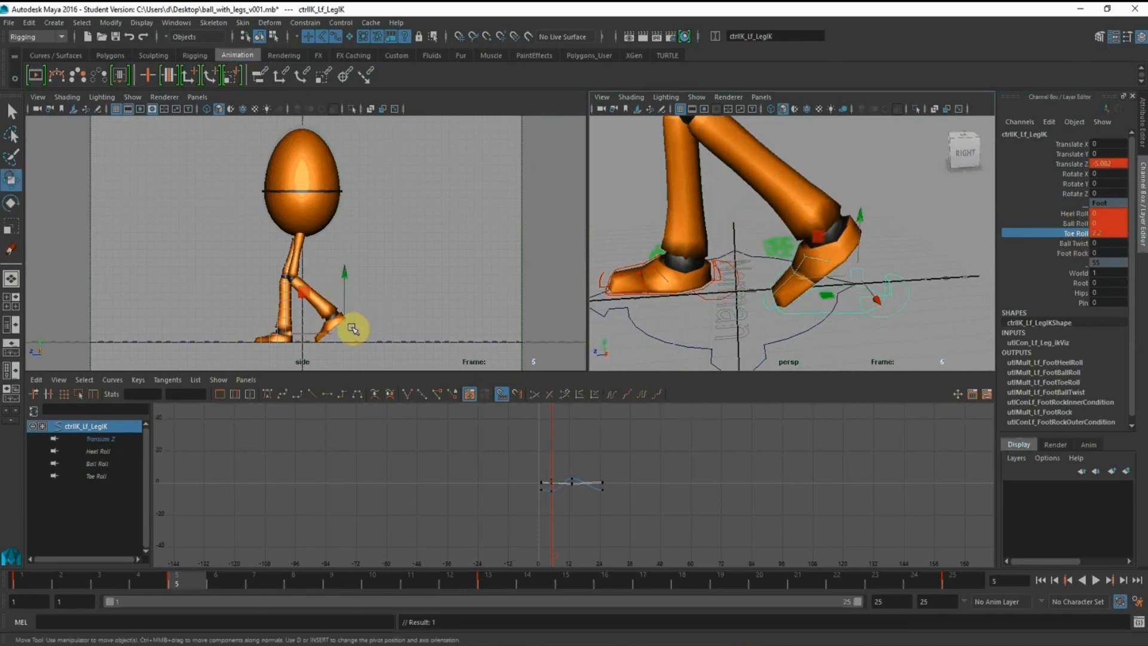
{"action": "middle_click_drag", "start_coordinate": [286, 330], "coordinate": [303, 338]}
Select both foot controls and key their Heel Roll, Ball Roll, Toe Roll and Translate Z at frame 5
{"action": "left_click_drag", "start_coordinate": [666, 249], "coordinate": [730, 290], "text": "alt"}
{"action": "left_click", "coordinate": [874, 261], "text": "shift"}
{"action": "left_click_drag", "start_coordinate": [1074, 212], "coordinate": [1074, 223]}
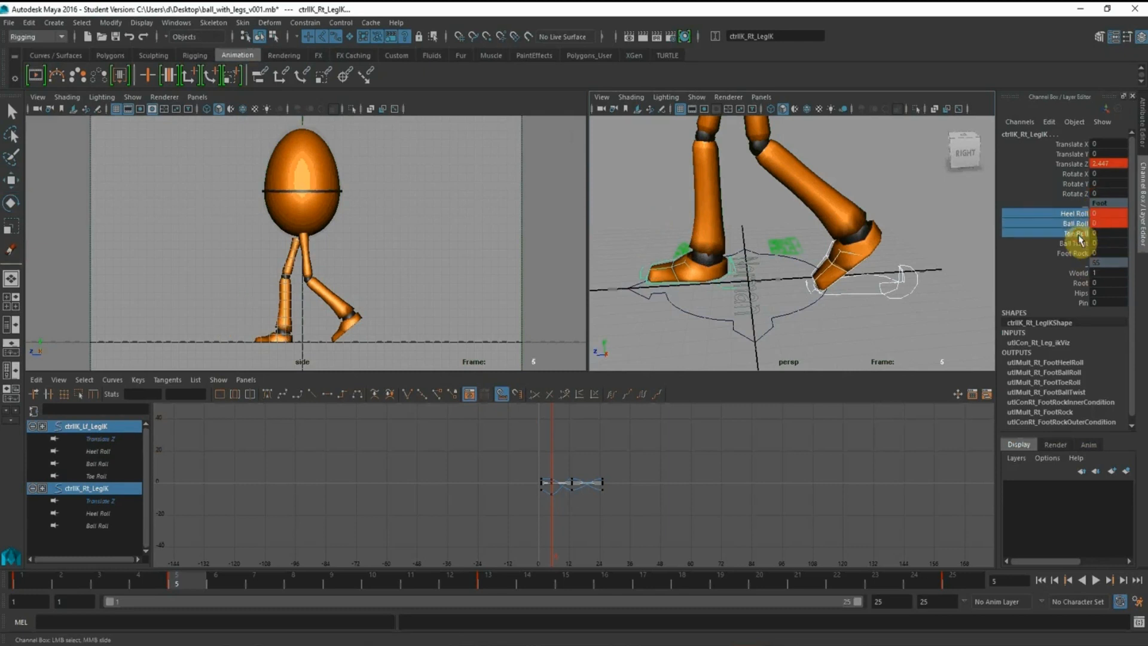
{"action": "right_click", "coordinate": [1080, 239]}
{"action": "left_click", "coordinate": [1081, 257]}
{"action": "left_click", "coordinate": [1070, 164]}
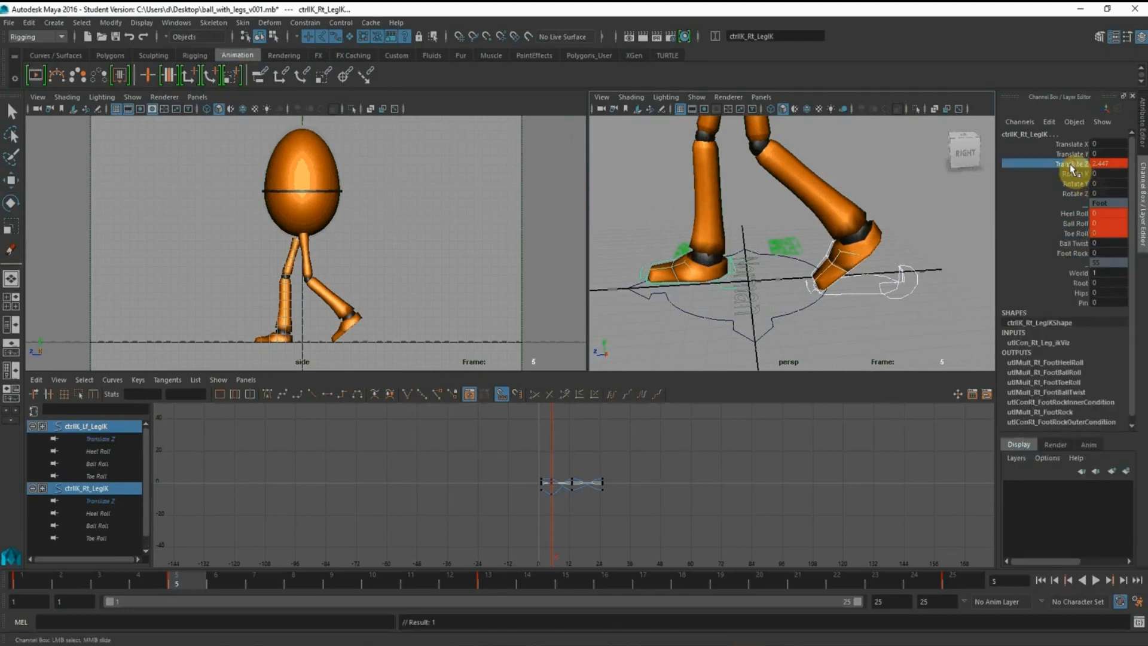
{"action": "right_click", "coordinate": [1071, 167]}
{"action": "left_click", "coordinate": [1072, 186]}
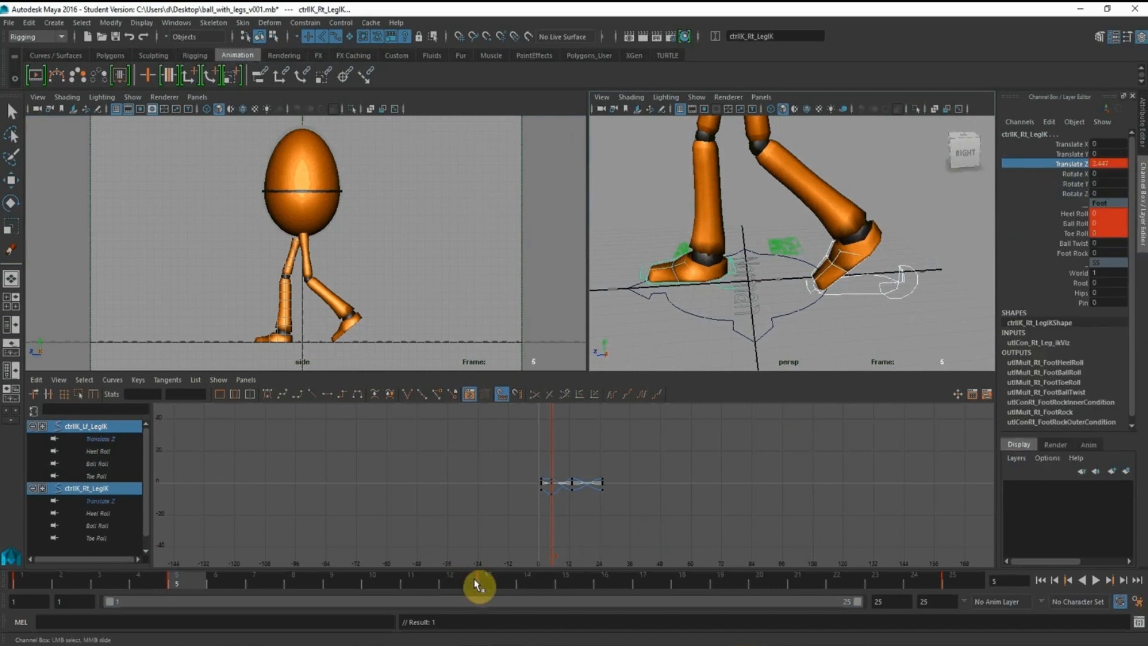
{"action": "left_click", "coordinate": [18, 582]}
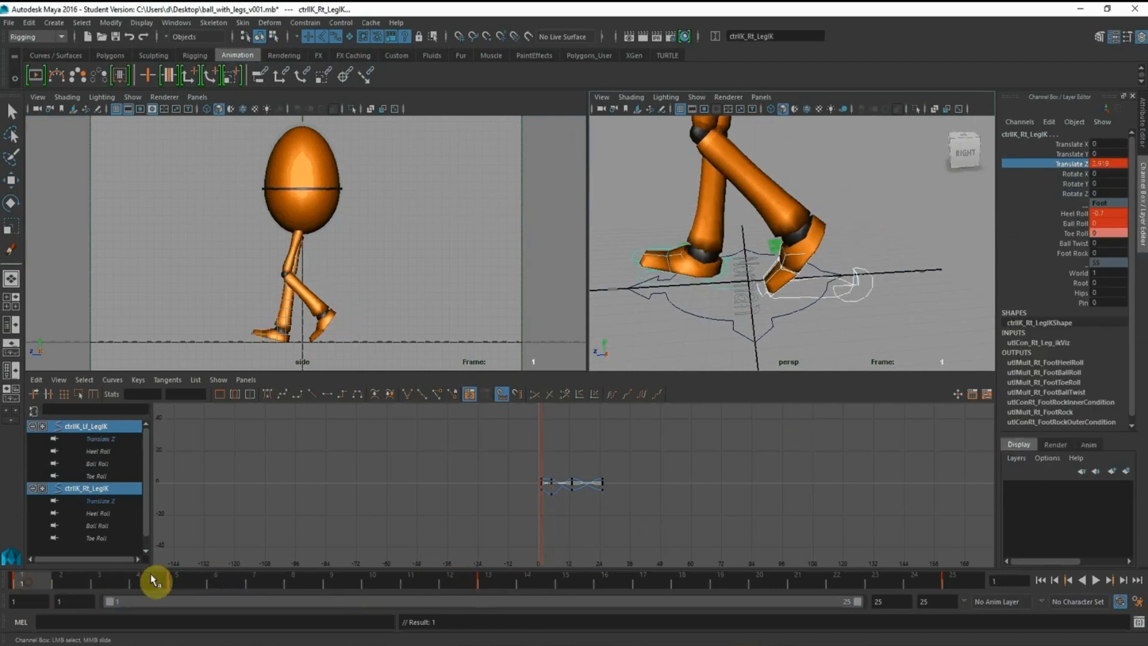
{"action": "left_click", "coordinate": [182, 580]}
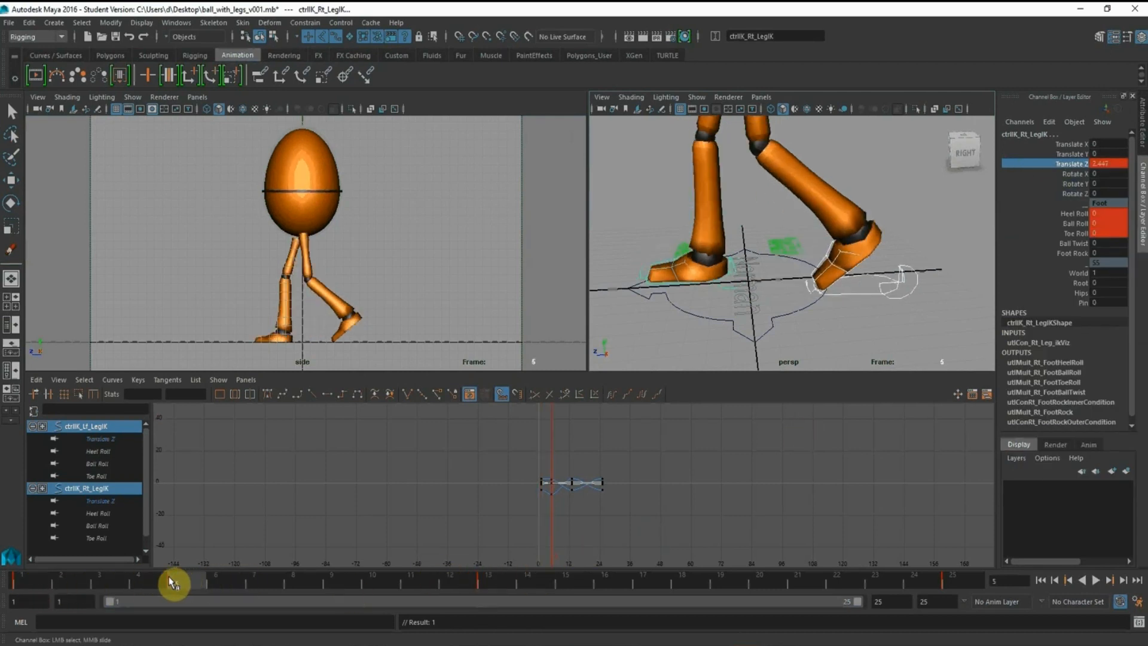
At frame 17, set the left foot control's Toe Roll, Heel Roll and Ball Roll to 0
{"action": "left_click", "coordinate": [652, 589]}
{"action": "scroll", "coordinate": [726, 218], "scroll_direction": "down", "scroll_amount": 4}
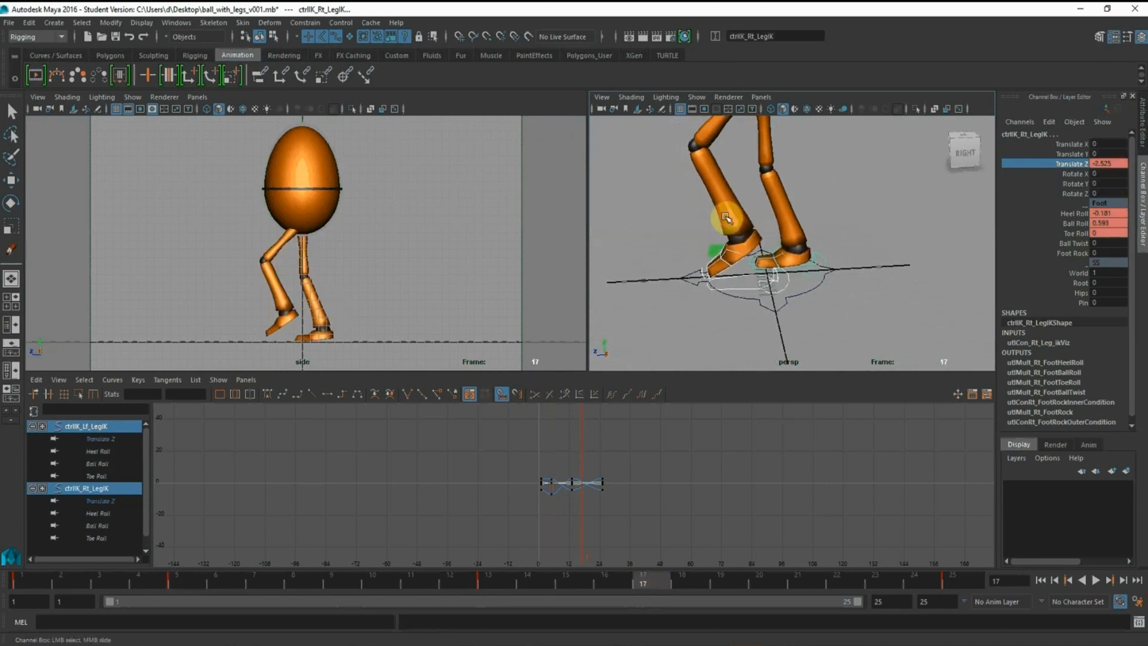
{"action": "scroll", "coordinate": [726, 218], "scroll_direction": "up", "scroll_amount": 4}
{"action": "left_click", "coordinate": [779, 299]}
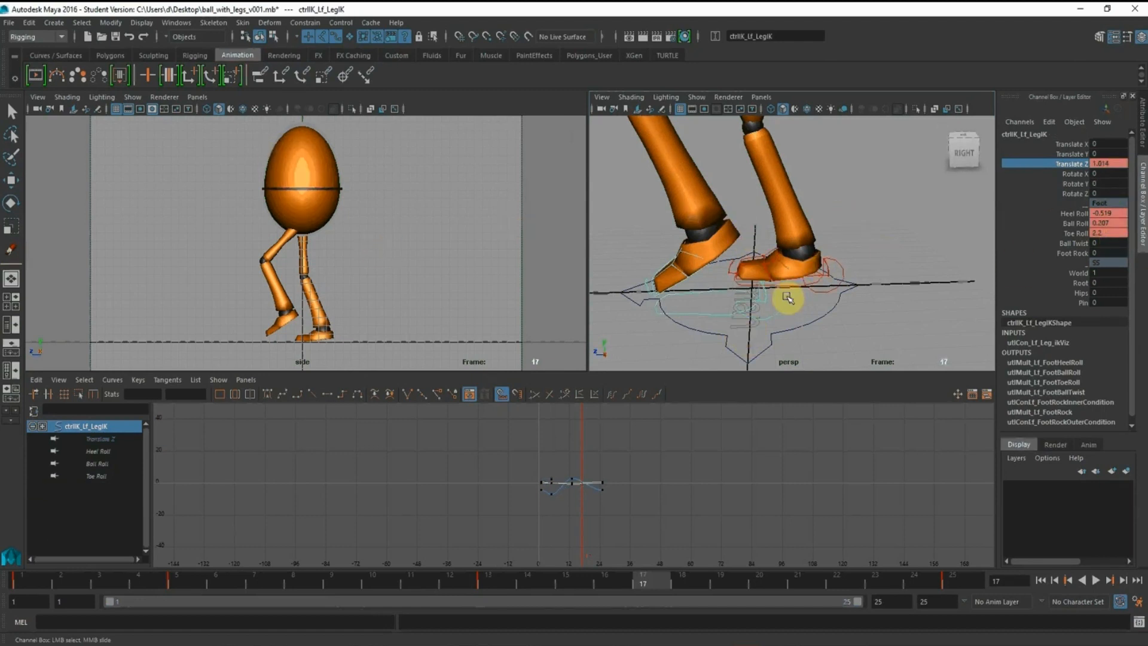
{"action": "left_click_drag", "start_coordinate": [787, 299], "coordinate": [754, 315], "text": "alt"}
{"action": "double_click", "coordinate": [1098, 233]}
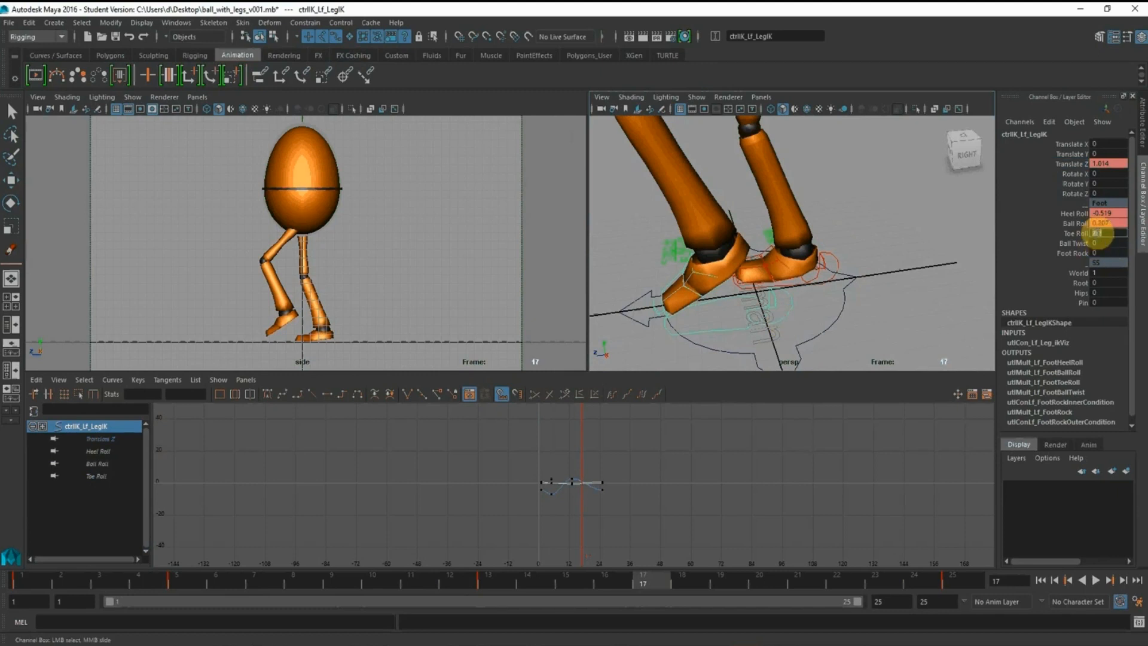
{"action": "type", "text": "0"}
{"action": "key", "text": "Return"}
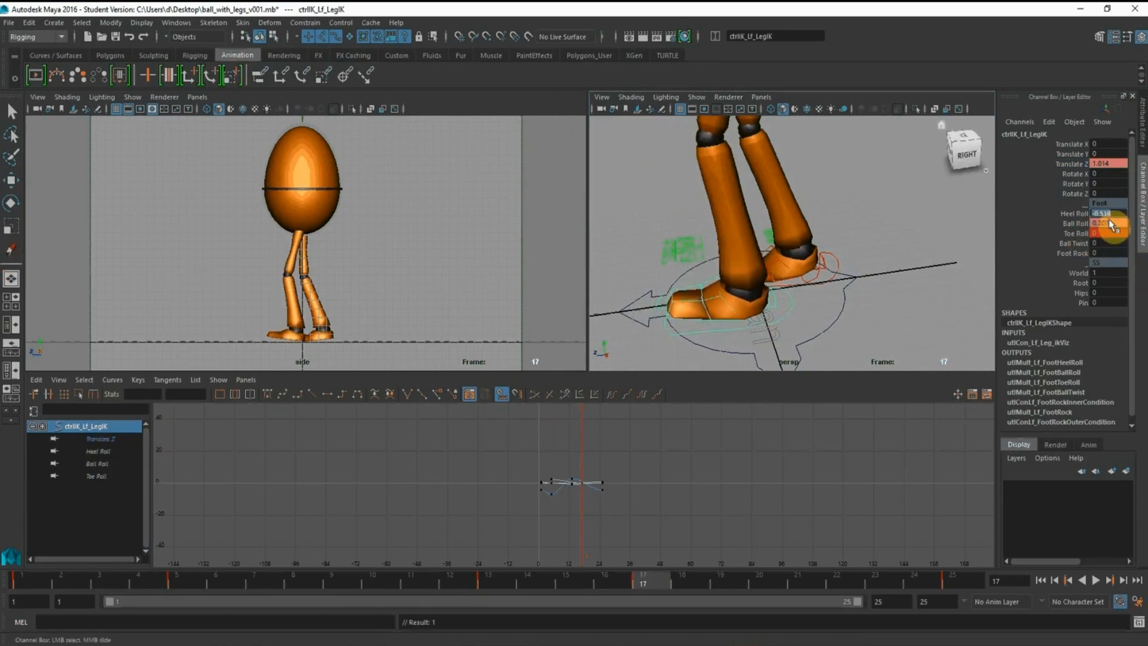
{"action": "type", "text": "0"}
{"action": "key", "text": "Return"}
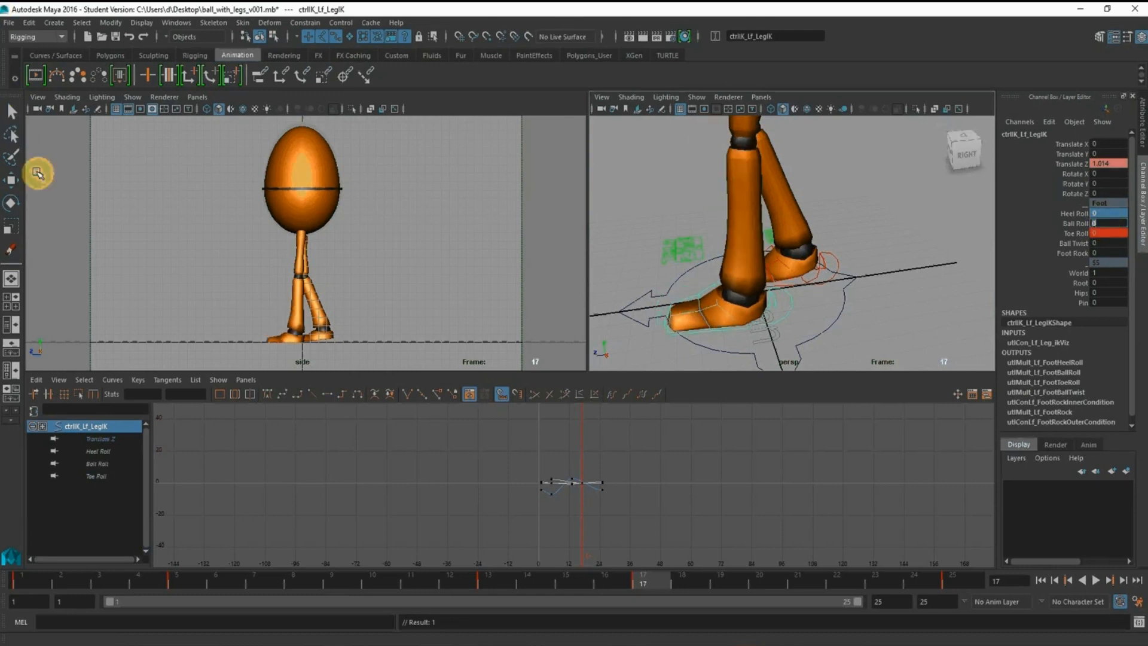
{"action": "left_click", "coordinate": [12, 181]}
Carry the root control's Translate Y of -0.321 from frame 5 over to frame 17 and key it there
{"action": "scroll", "coordinate": [712, 200], "scroll_direction": "down", "scroll_amount": 6}
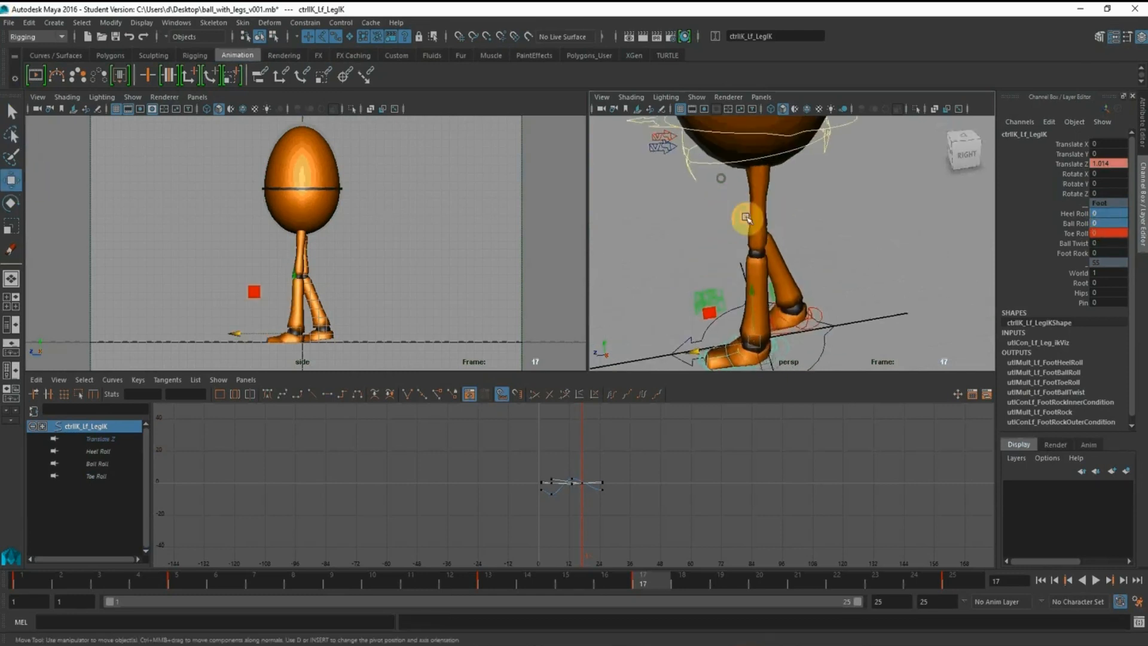
{"action": "left_click", "coordinate": [830, 159]}
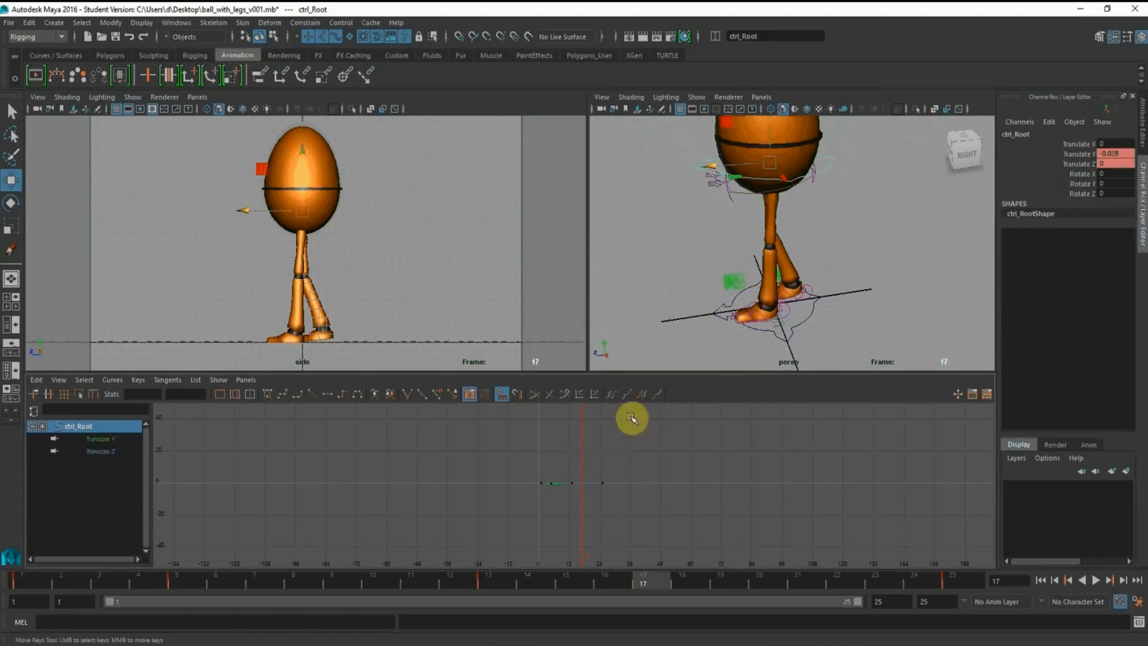
{"action": "left_click", "coordinate": [1078, 153]}
{"action": "right_click", "coordinate": [1078, 154]}
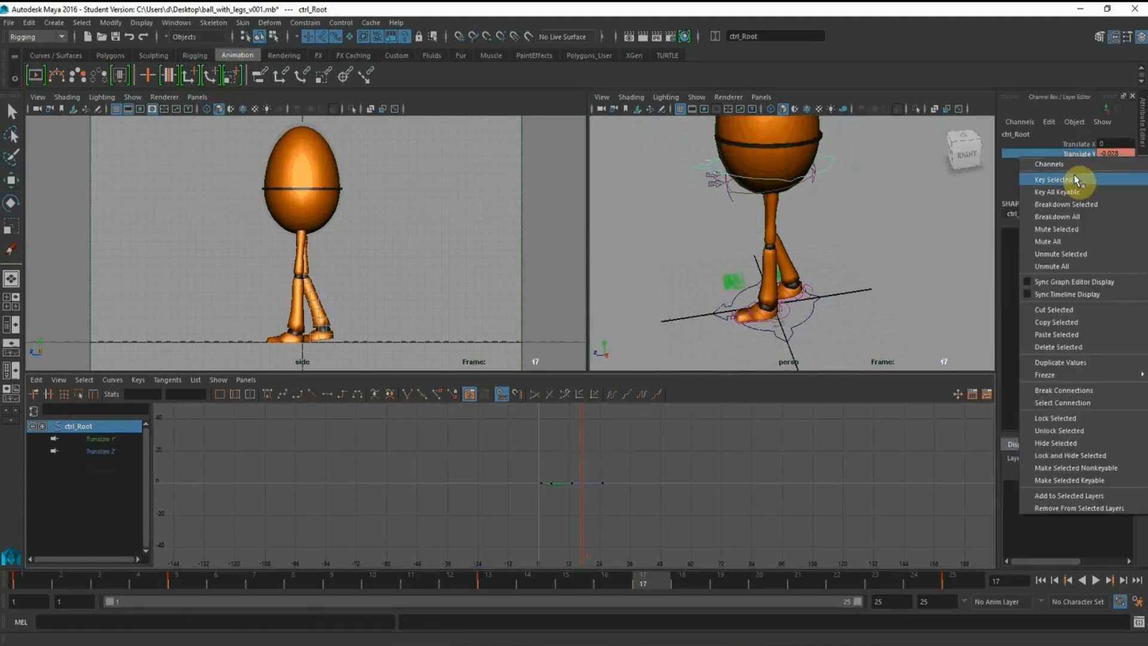
{"action": "left_click", "coordinate": [1076, 174]}
{"action": "scroll", "coordinate": [518, 514], "scroll_direction": "up", "scroll_amount": 2}
{"action": "left_click", "coordinate": [181, 582]}
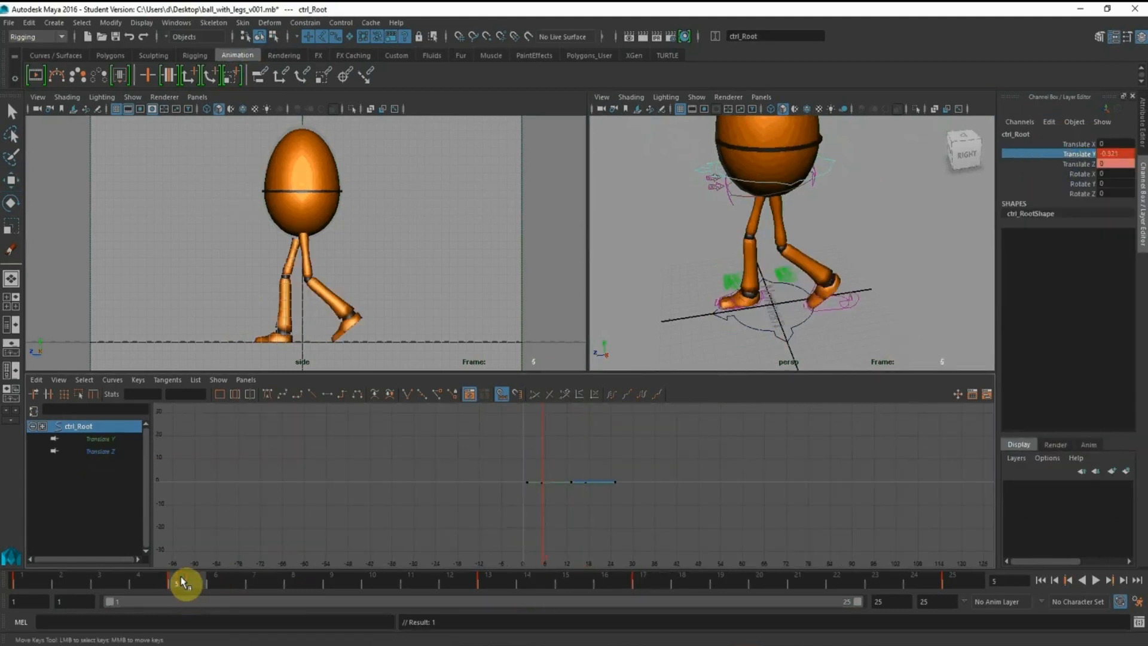
{"action": "middle_click_drag", "start_coordinate": [179, 580], "coordinate": [643, 579]}
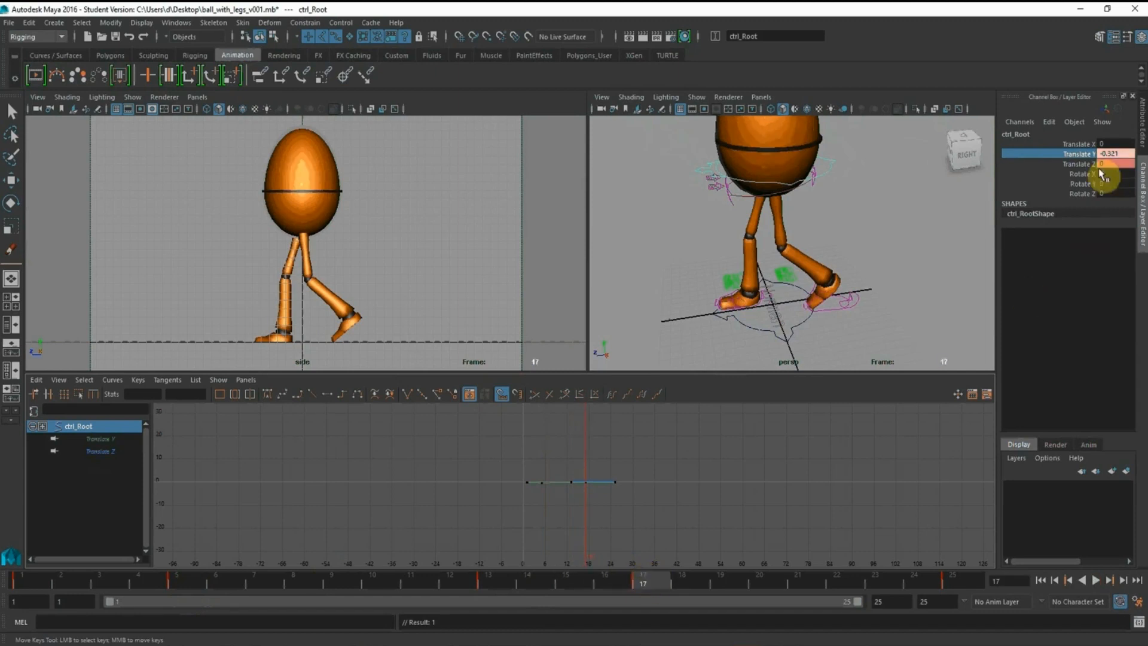
{"action": "right_click", "coordinate": [1075, 156]}
{"action": "left_click", "coordinate": [1076, 177]}
Examine the root control's translate curves in the Graph Editor across frames 1 to 25
{"action": "right_click_drag", "start_coordinate": [791, 487], "coordinate": [658, 474], "text": "alt"}
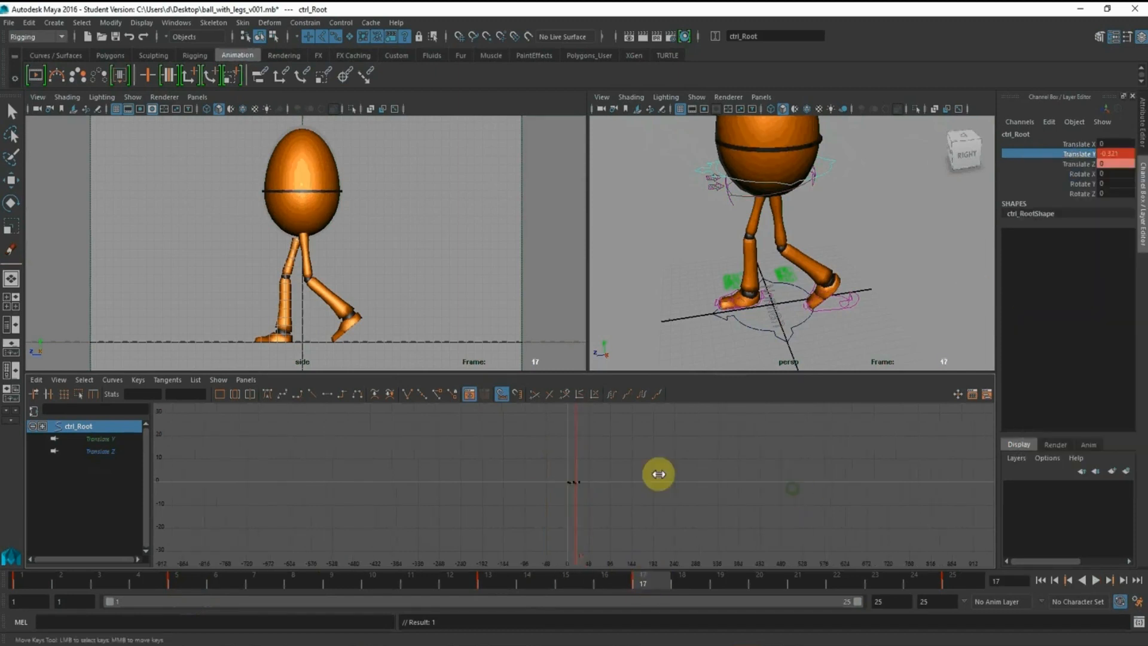
{"action": "right_click_drag", "start_coordinate": [584, 448], "coordinate": [762, 511], "text": "alt"}
{"action": "middle_click_drag", "start_coordinate": [636, 483], "coordinate": [855, 492], "text": "alt"}
{"action": "middle_click_drag", "start_coordinate": [799, 260], "coordinate": [781, 225], "text": "alt"}
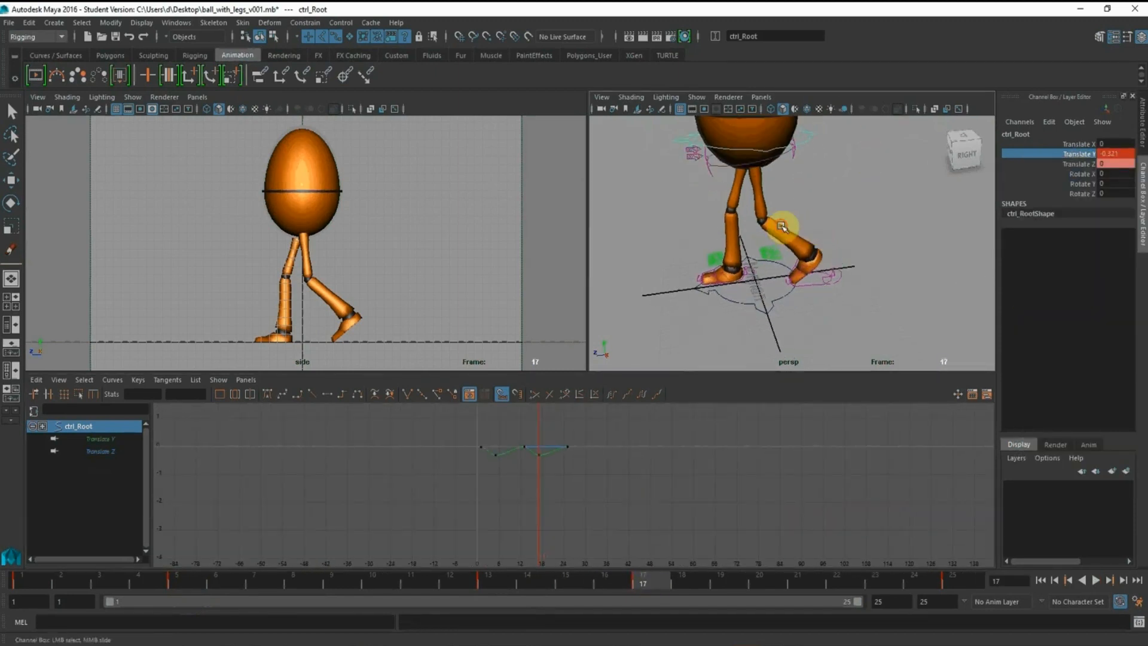
Compare the left foot control's pose at frames 13 and 17, and move the foot forward along Z at frame 17
{"action": "right_click_drag", "start_coordinate": [782, 225], "coordinate": [852, 278], "text": "alt"}
{"action": "left_click_drag", "start_coordinate": [855, 280], "coordinate": [848, 283], "text": "alt"}
{"action": "left_click", "coordinate": [883, 313]}
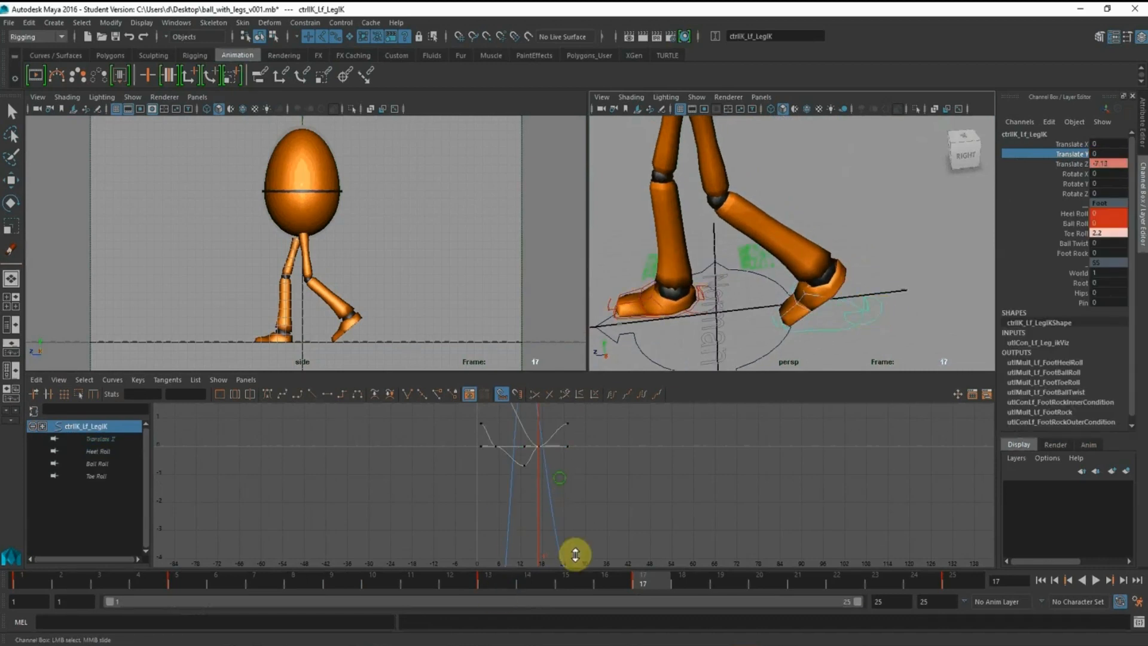
{"action": "key", "text": "f"}
{"action": "right_click_drag", "start_coordinate": [549, 476], "coordinate": [581, 453], "text": "alt"}
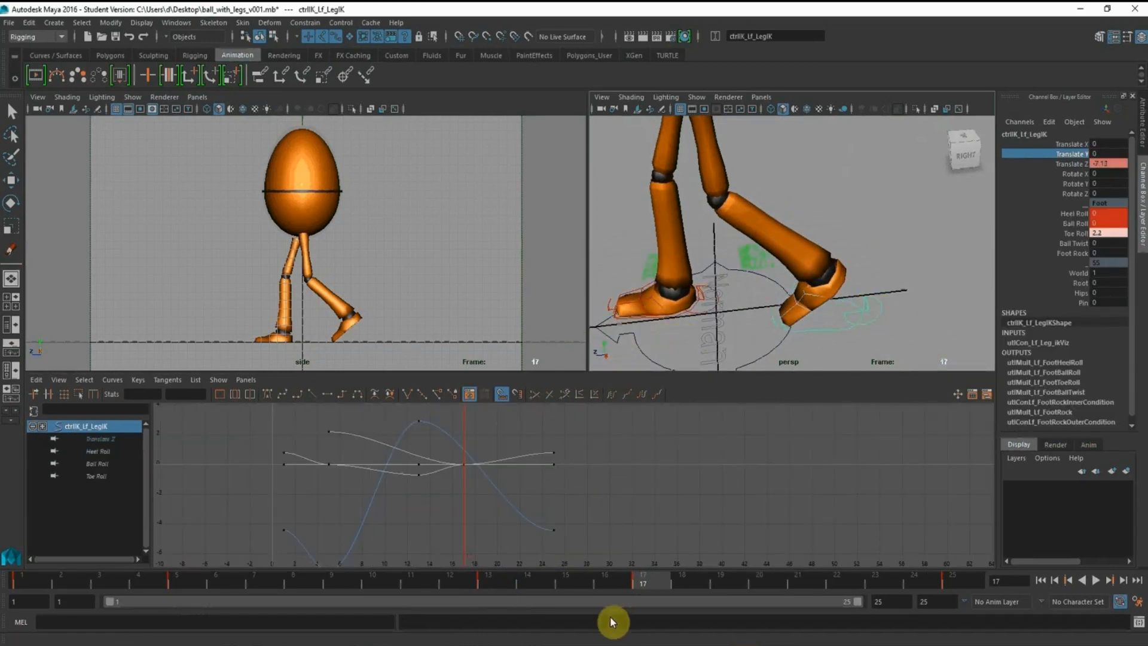
{"action": "left_click", "coordinate": [490, 585]}
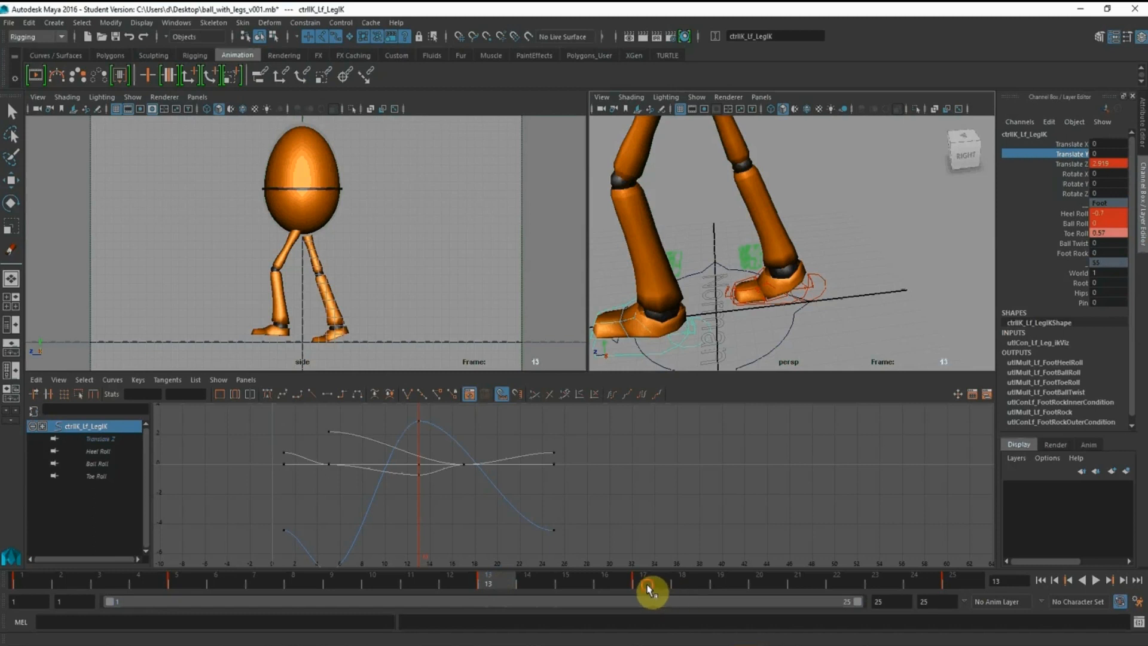
{"action": "left_click", "coordinate": [648, 589]}
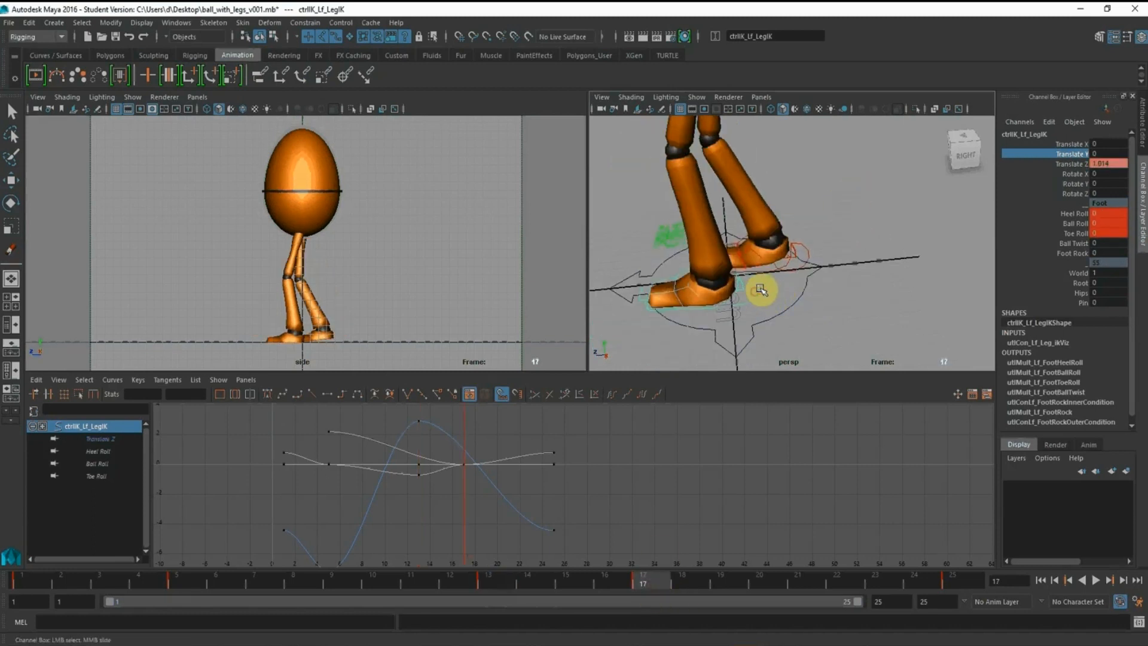
{"action": "left_click", "coordinate": [13, 180]}
{"action": "left_click_drag", "start_coordinate": [816, 307], "coordinate": [844, 295], "text": "alt"}
{"action": "left_click_drag", "start_coordinate": [686, 286], "coordinate": [669, 279]}
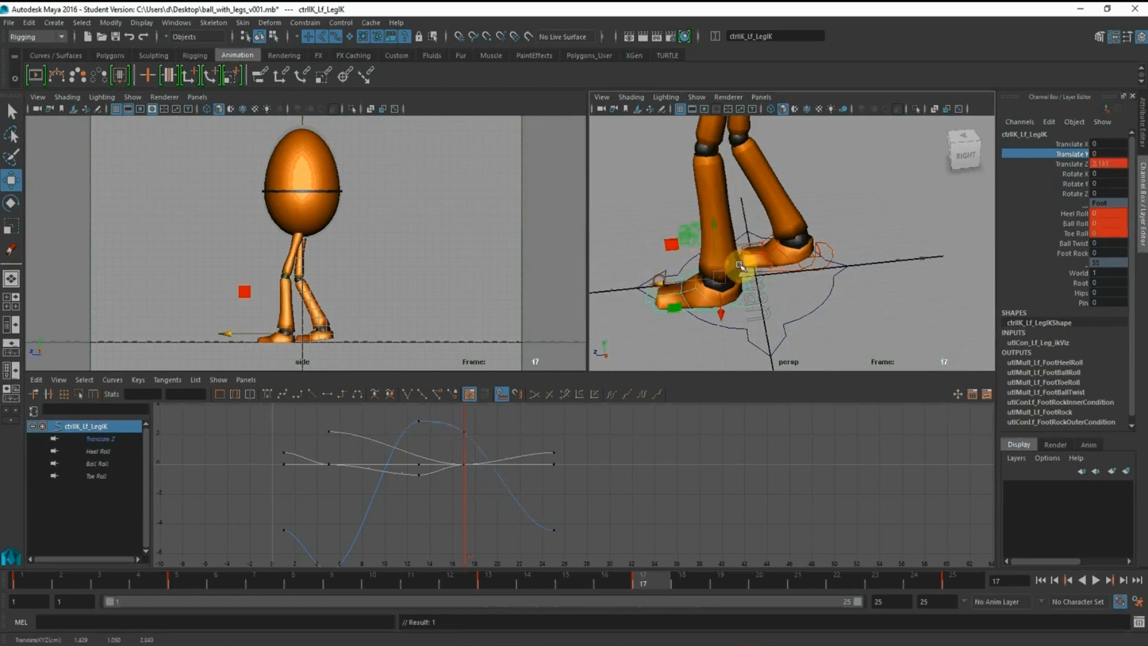
At frame 17, set the right foot control's Heel Roll, Ball Roll and Toe Roll to 0
{"action": "scroll", "coordinate": [649, 257], "scroll_direction": "up", "scroll_amount": 2}
{"action": "left_click", "coordinate": [838, 263]}
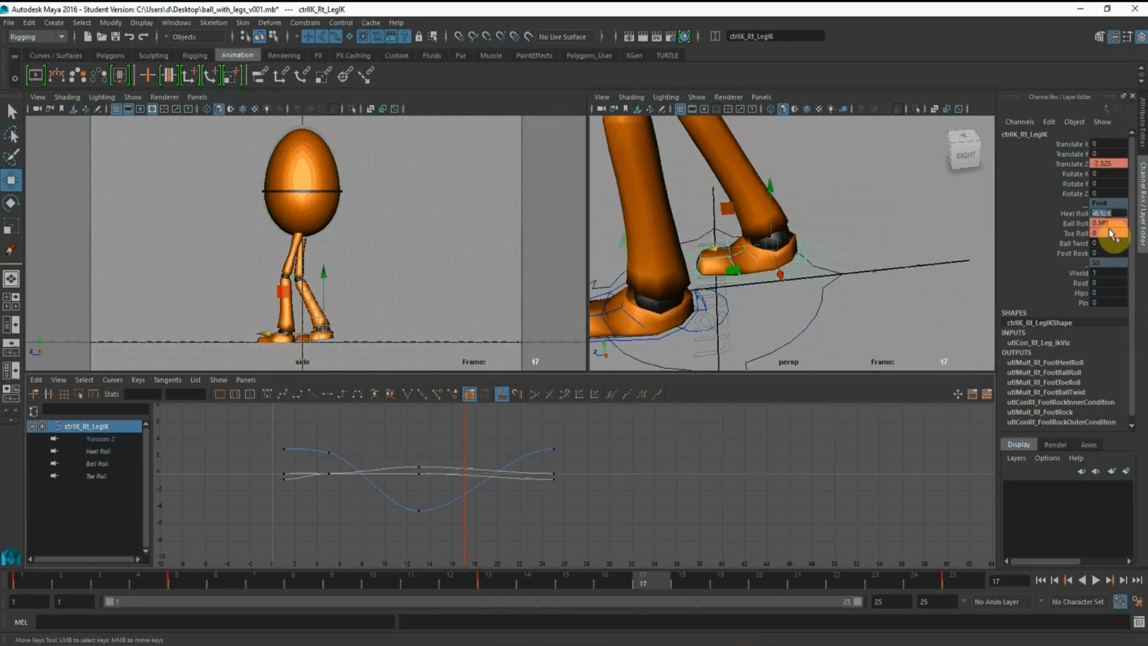
{"action": "key", "text": "Return"}
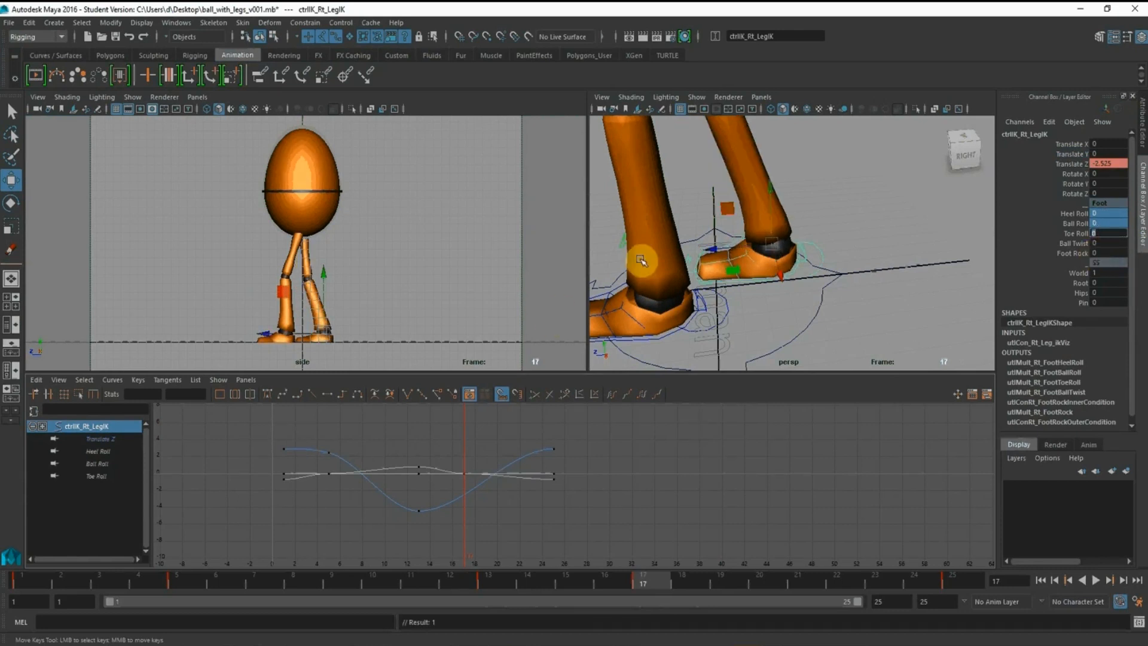
{"action": "left_click", "coordinate": [1074, 233]}
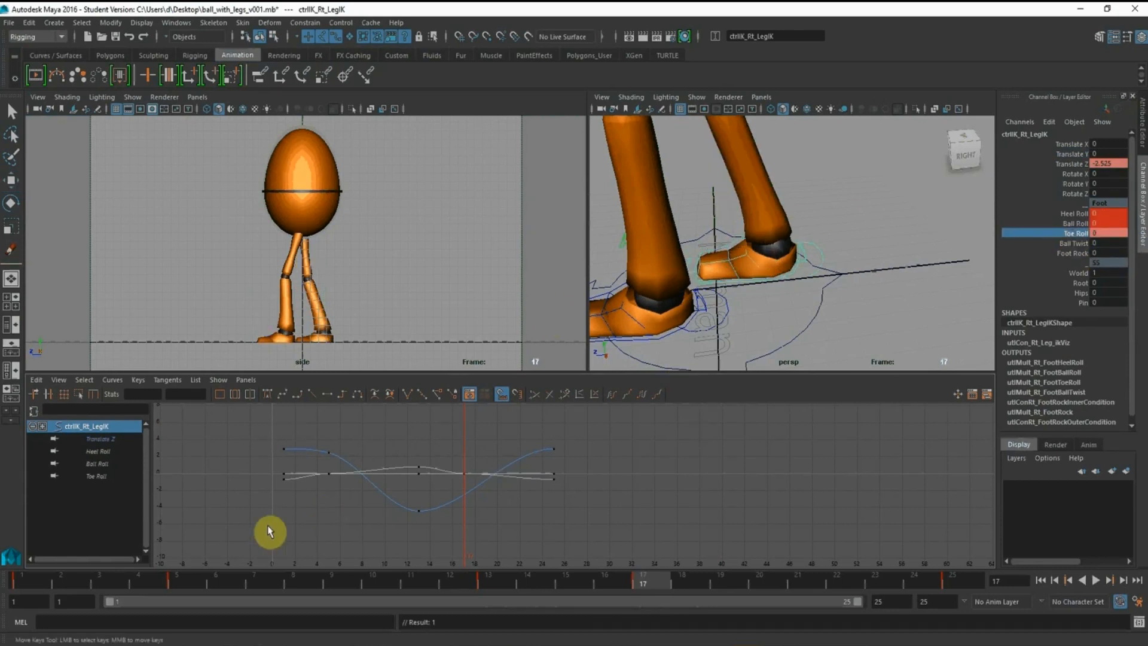
Copy the left foot's Toe Roll of 2.2 from frame 5 onto the right foot control at frame 17
{"action": "left_click", "coordinate": [179, 580]}
{"action": "left_click_drag", "start_coordinate": [937, 289], "coordinate": [958, 309]}
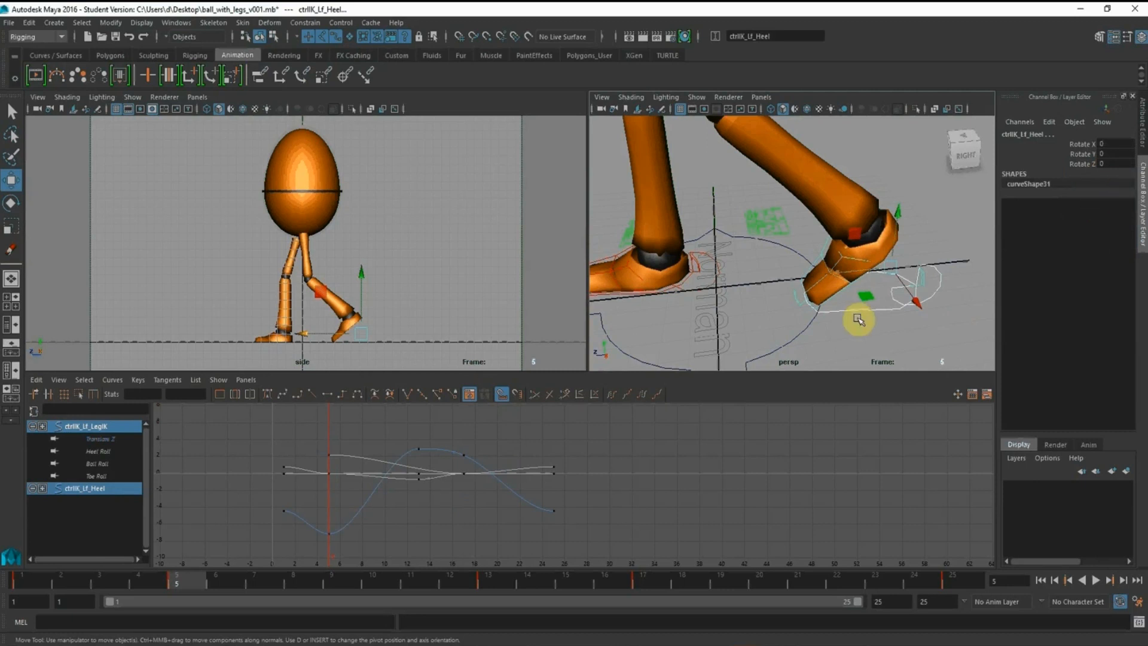
{"action": "left_click", "coordinate": [914, 335]}
{"action": "left_click", "coordinate": [936, 289]}
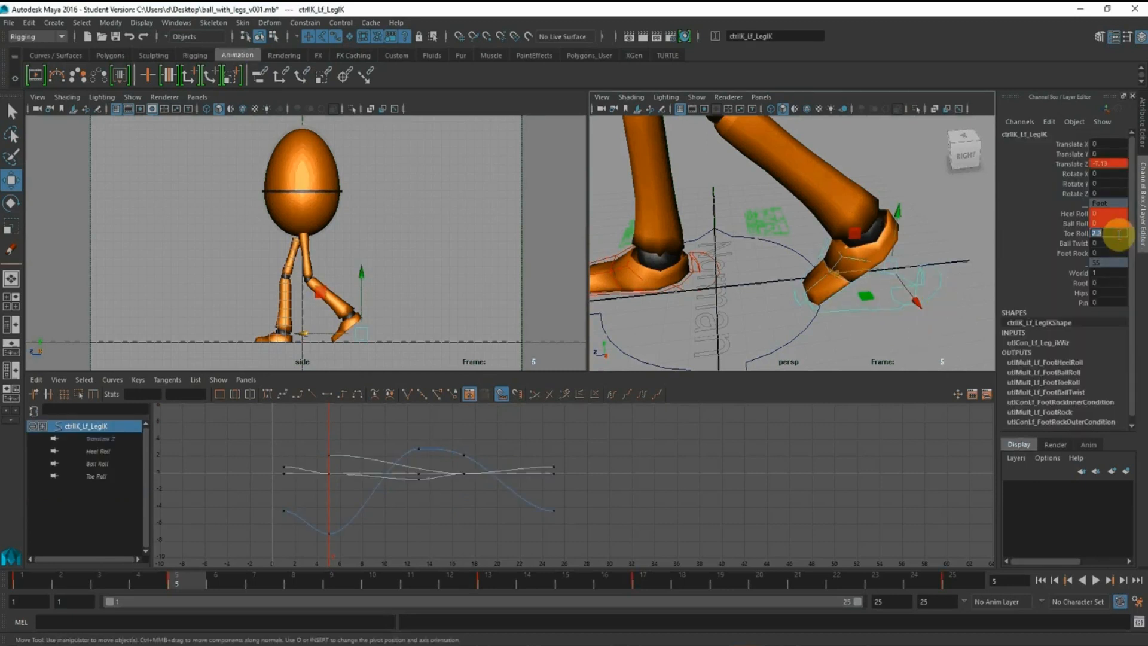
{"action": "left_click", "coordinate": [644, 587]}
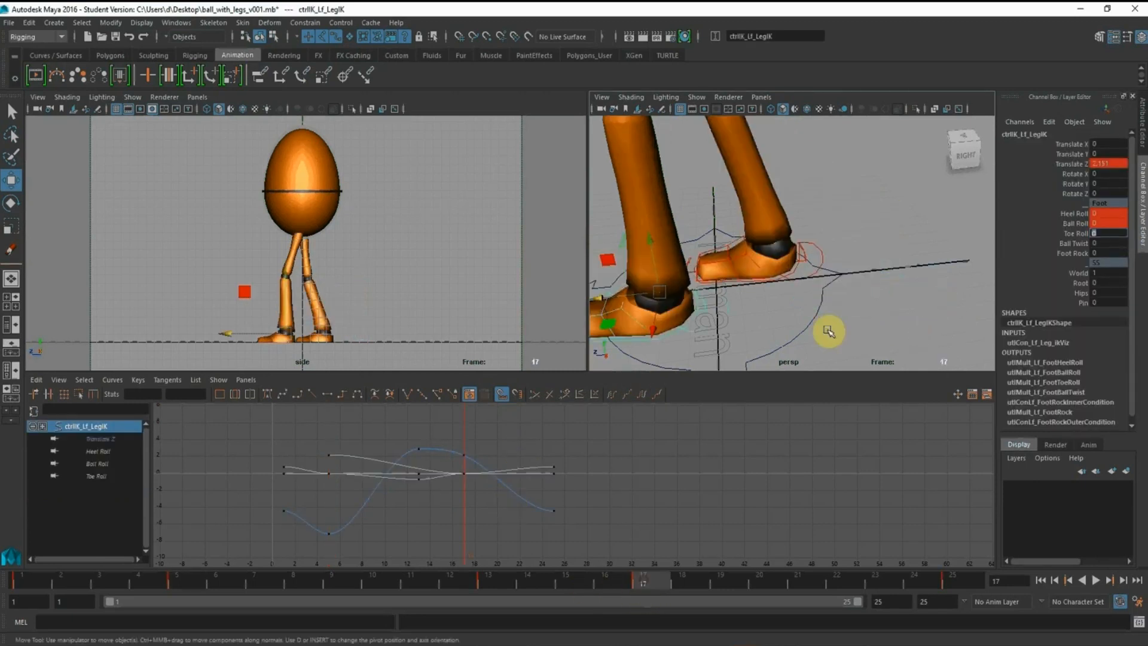
{"action": "left_click", "coordinate": [853, 264]}
{"action": "left_click_drag", "start_coordinate": [820, 251], "coordinate": [862, 247]}
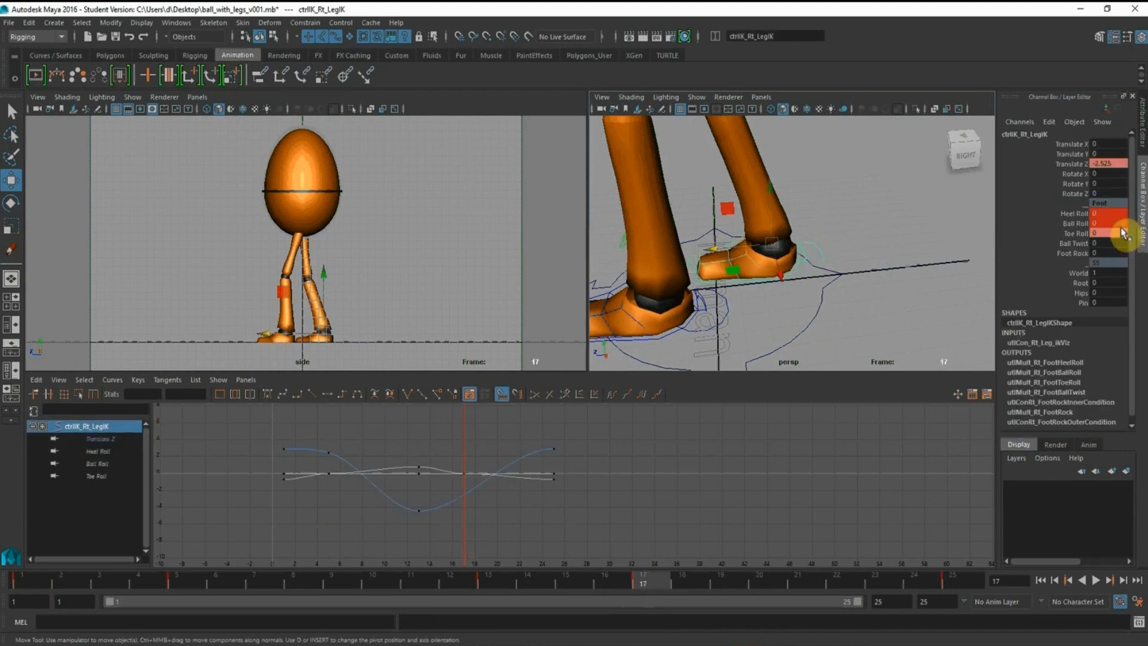
{"action": "key", "text": "Return"}
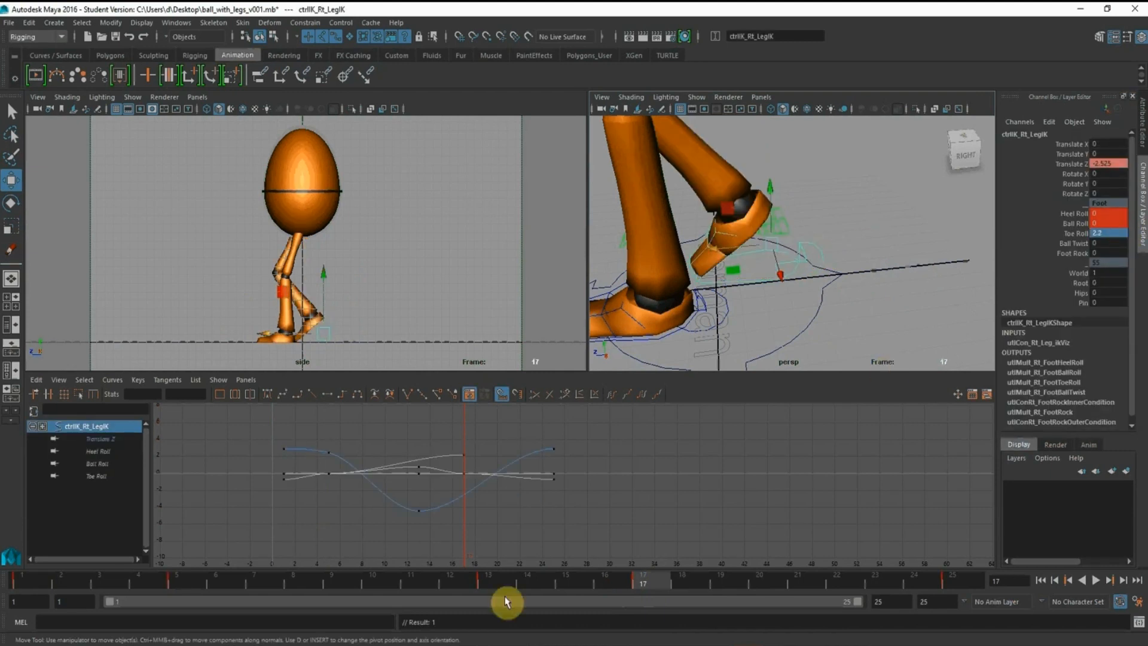
Copy the left foot's Translate Z from frame 5 onto the right foot control at frame 17
{"action": "left_click", "coordinate": [173, 585]}
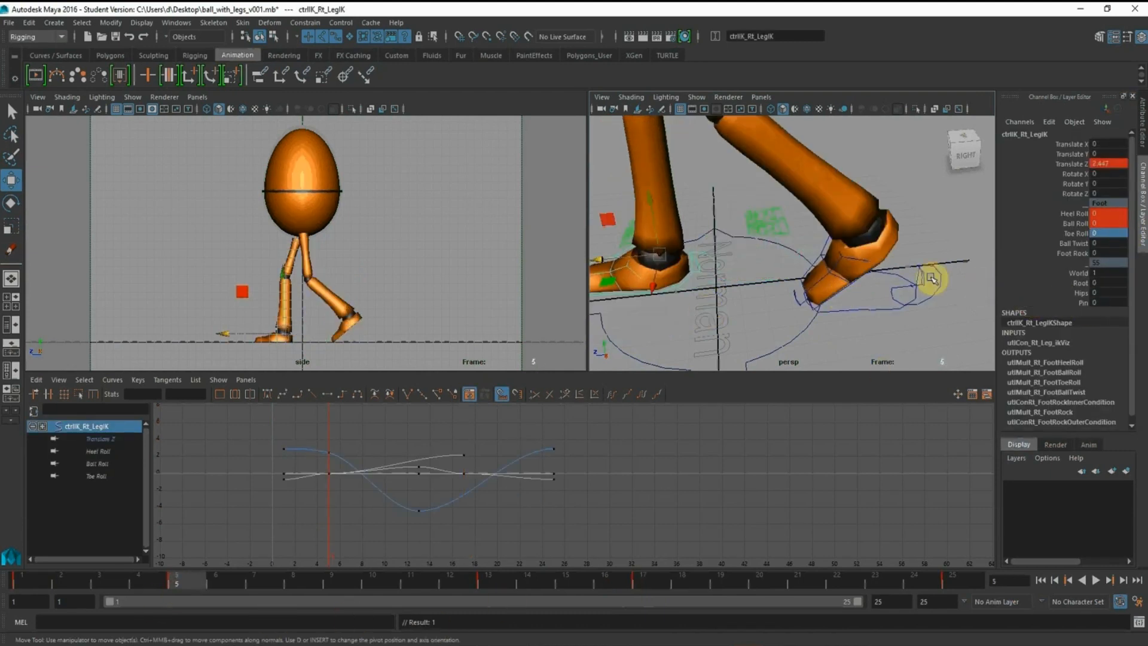
{"action": "left_click", "coordinate": [930, 278]}
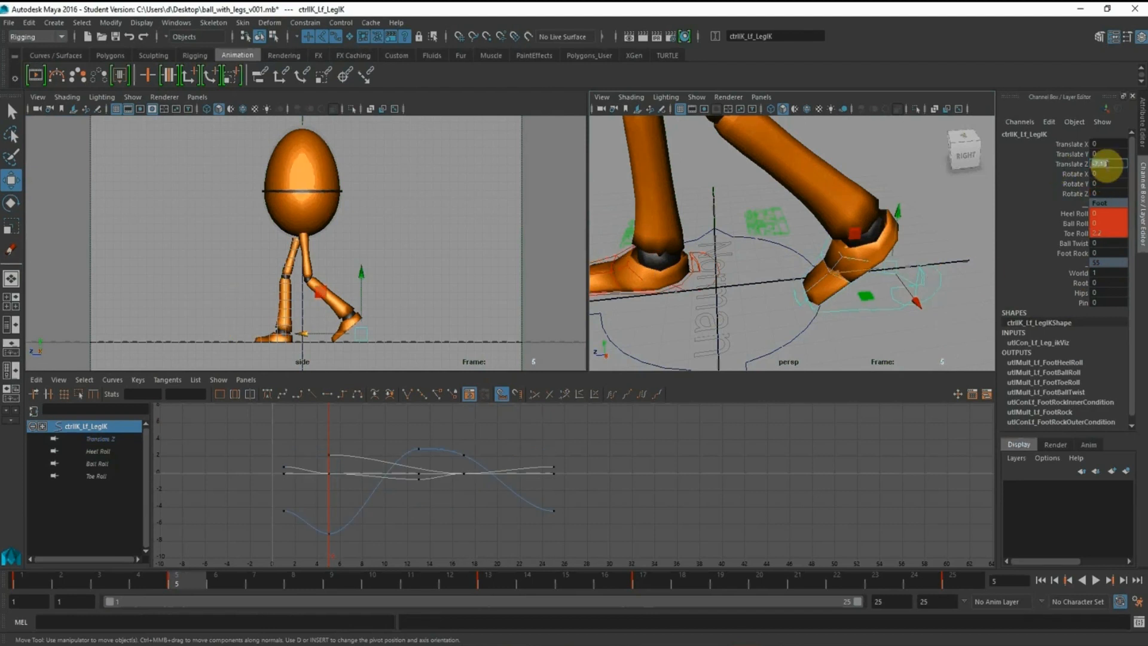
{"action": "left_click", "coordinate": [643, 583]}
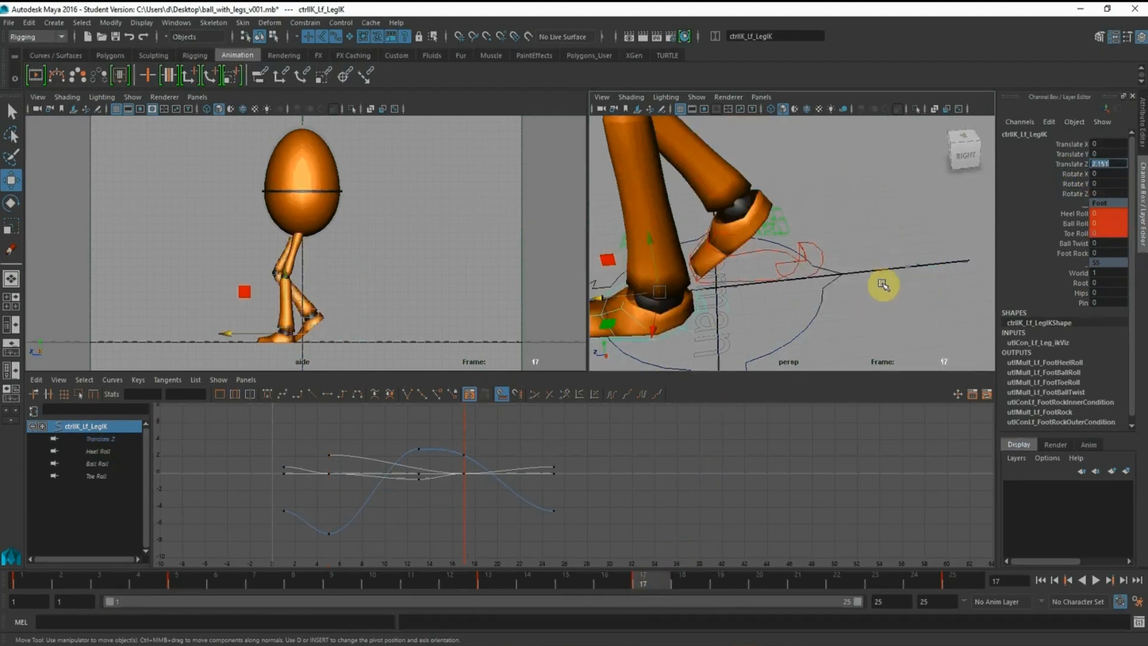
{"action": "left_click", "coordinate": [831, 257]}
{"action": "left_click", "coordinate": [820, 252]}
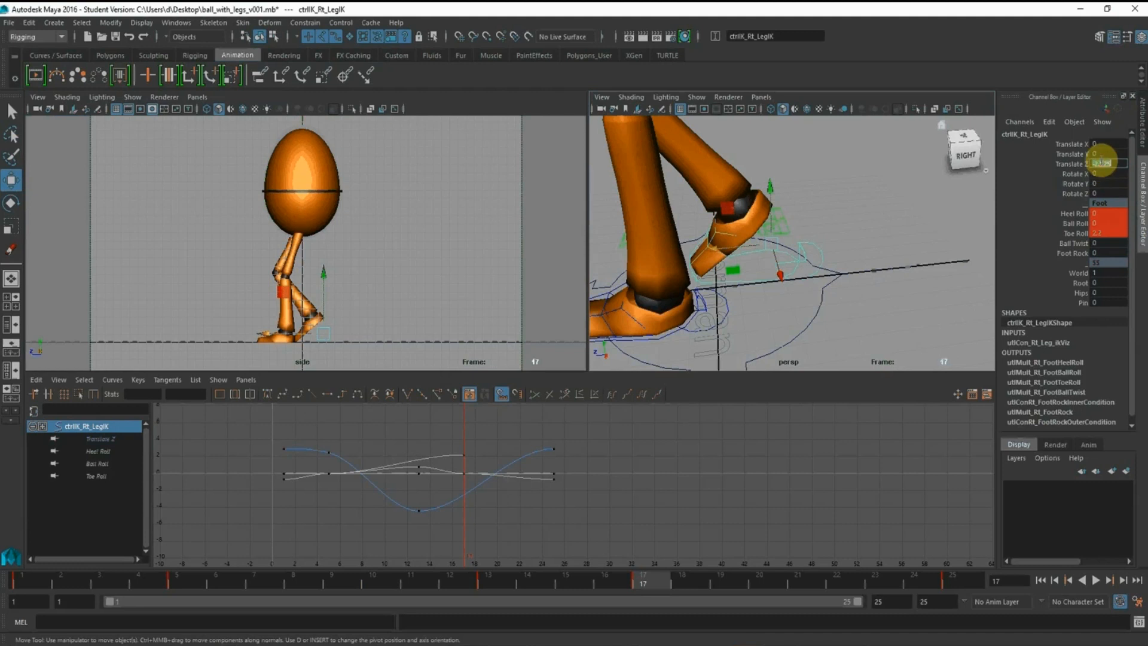
{"action": "key", "text": "Return"}
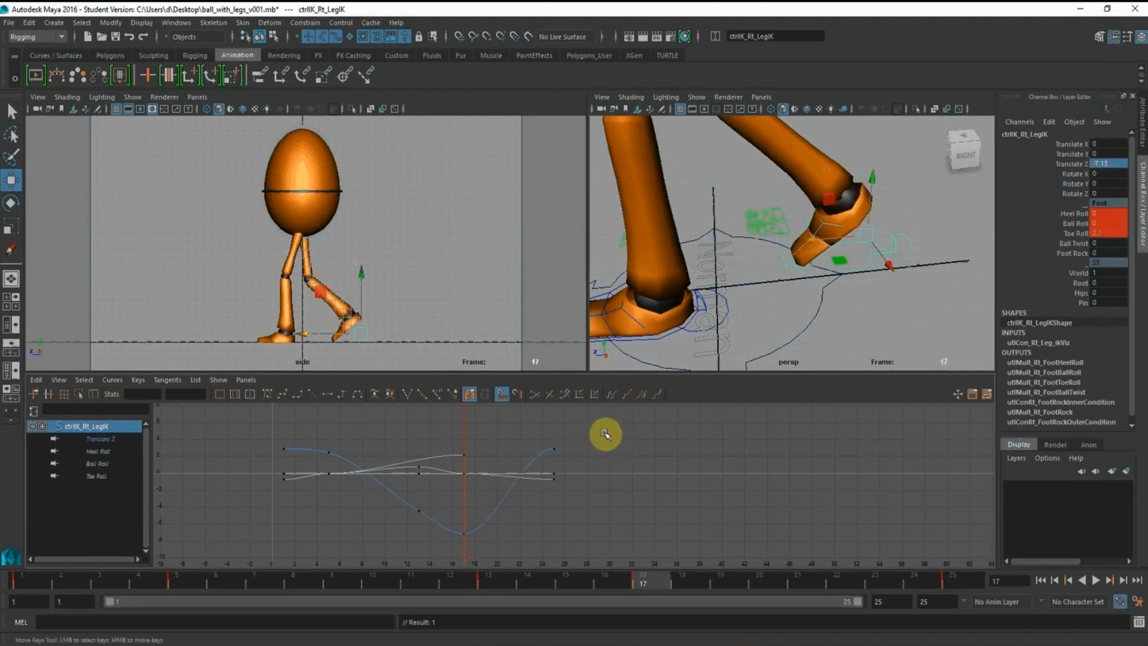
Select the root control and key its Translate Y and Translate Z at frame 17
{"action": "scroll", "coordinate": [787, 162], "scroll_direction": "down", "scroll_amount": 5}
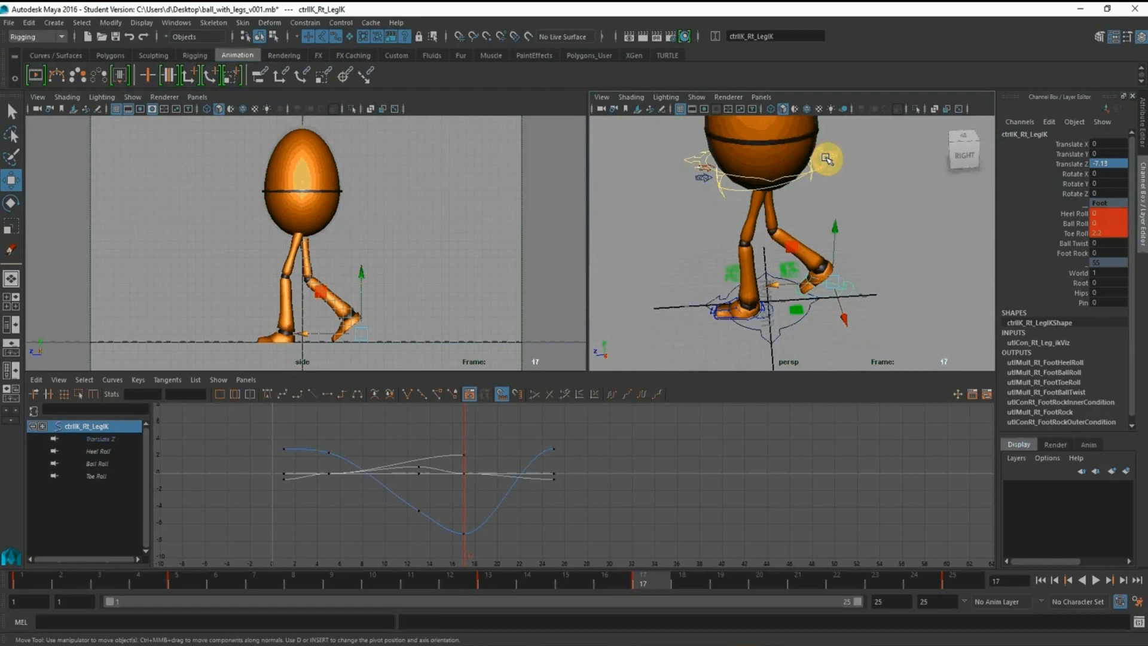
{"action": "left_click", "coordinate": [824, 157]}
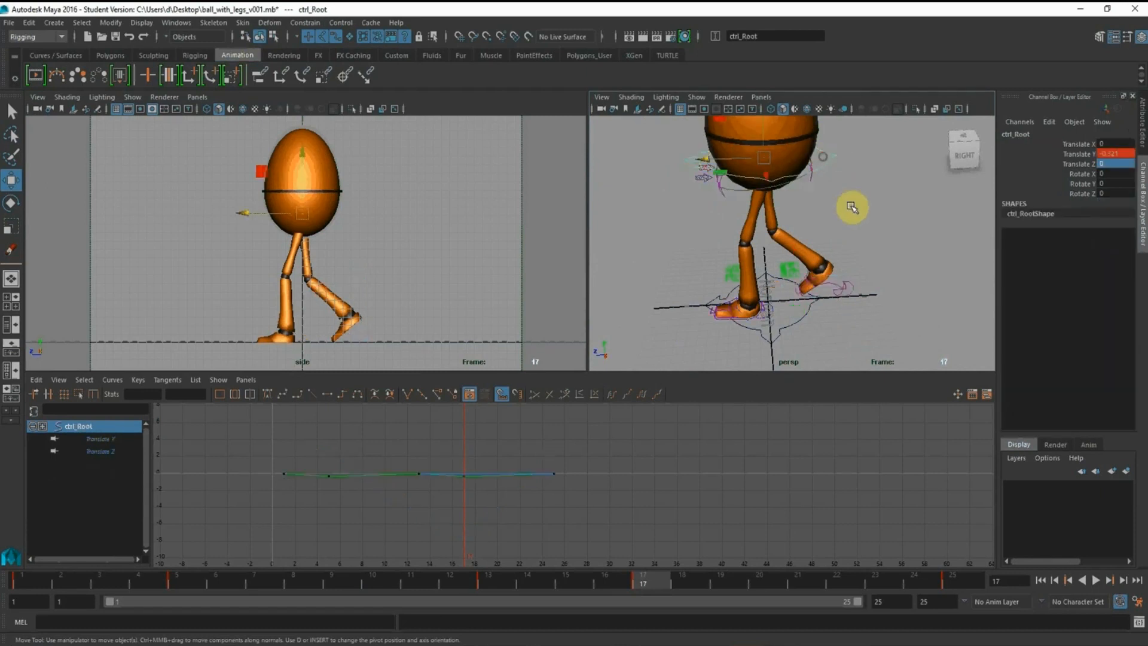
{"action": "scroll", "coordinate": [850, 206], "scroll_direction": "down", "scroll_amount": 2}
{"action": "left_click_drag", "start_coordinate": [850, 207], "coordinate": [795, 190], "text": "alt"}
{"action": "middle_click_drag", "start_coordinate": [796, 190], "coordinate": [796, 238], "text": "alt"}
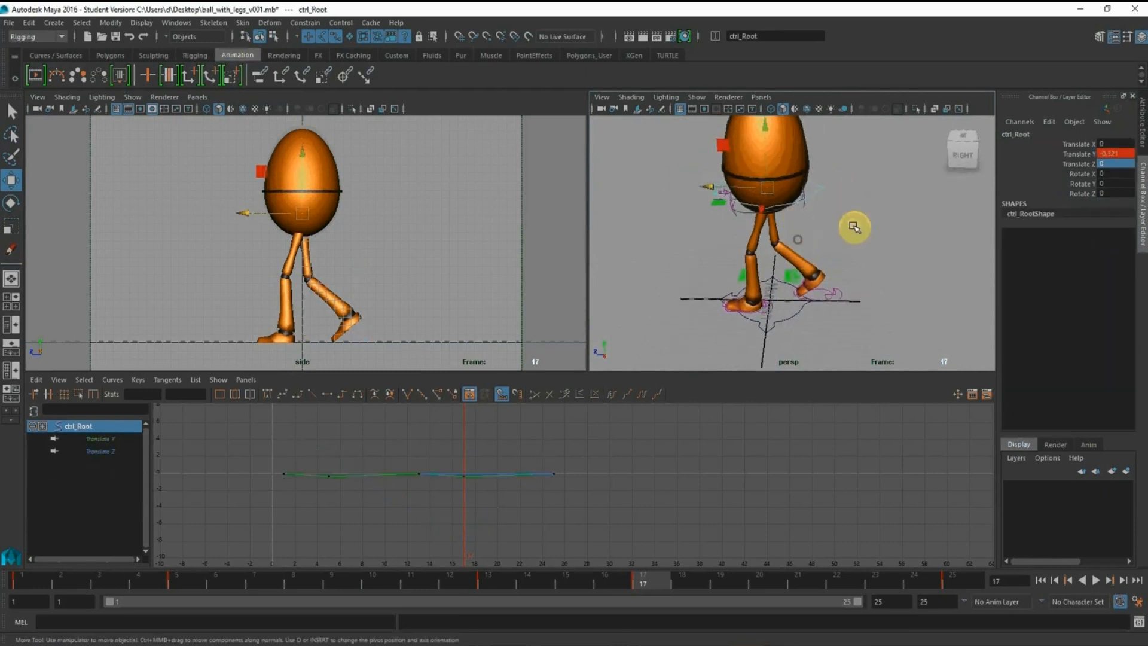
{"action": "left_click", "coordinate": [1085, 154]}
{"action": "right_click", "coordinate": [1087, 169]}
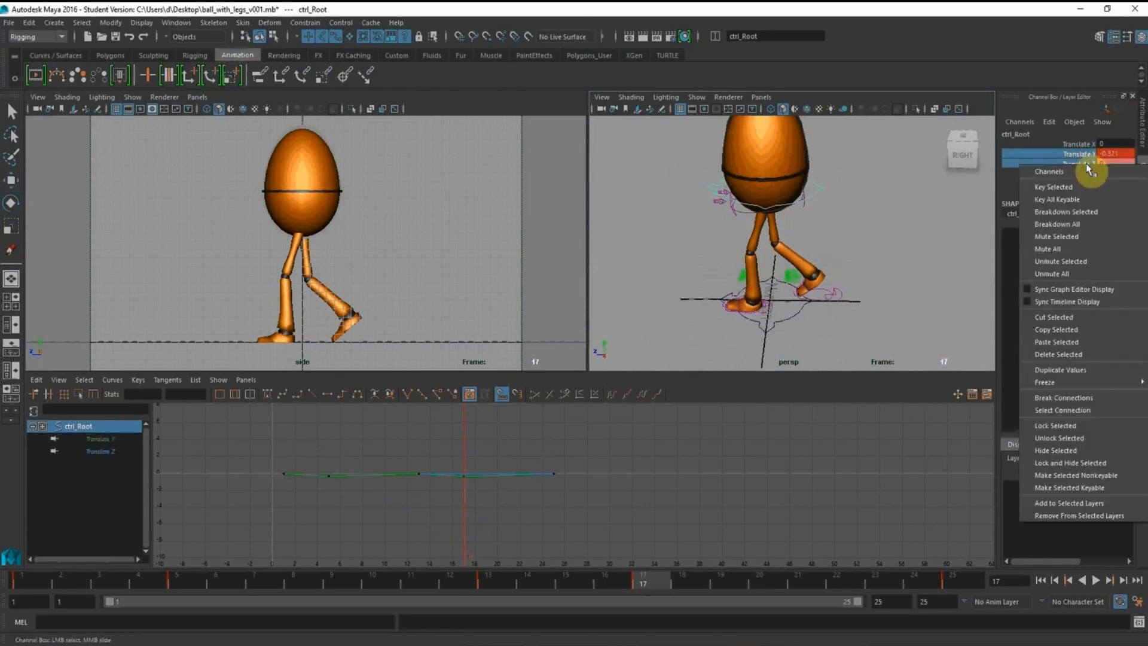
{"action": "left_click", "coordinate": [1089, 187]}
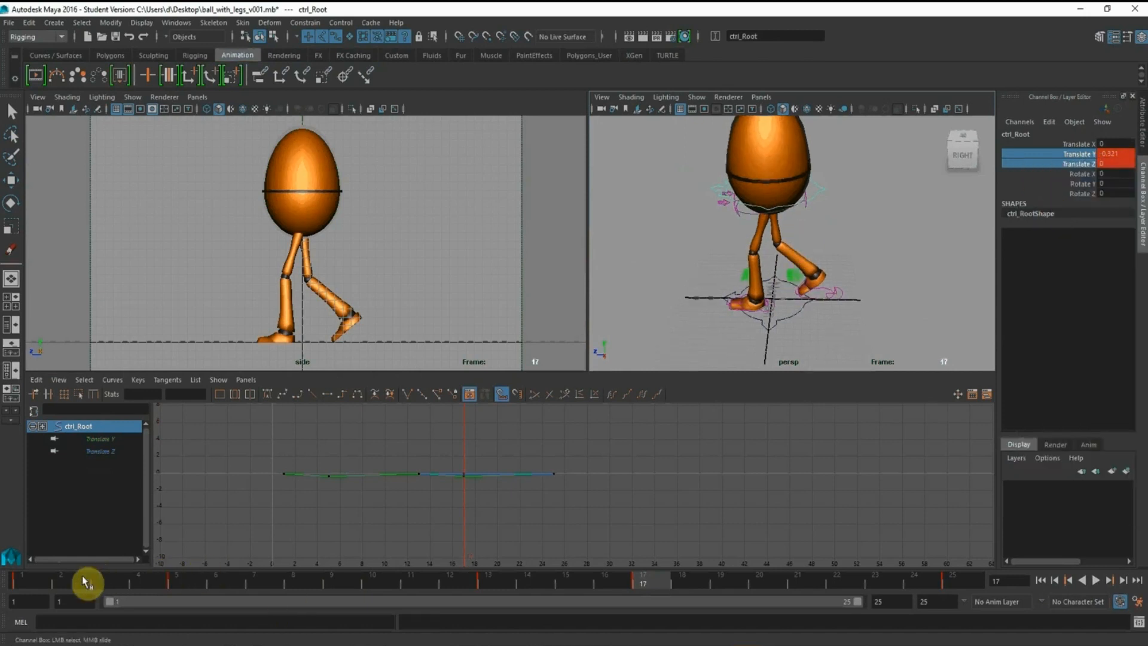
At frame 1, set the left foot control's Toe Roll to 0
{"action": "left_click", "coordinate": [27, 581]}
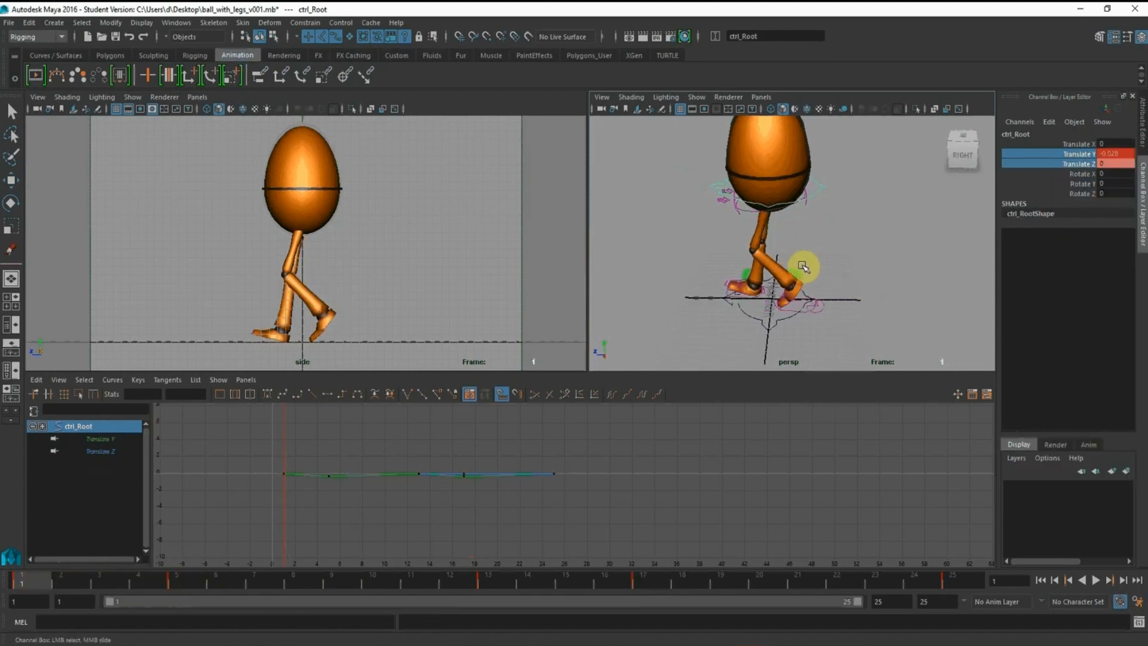
{"action": "scroll", "coordinate": [803, 267], "scroll_direction": "up", "scroll_amount": 5}
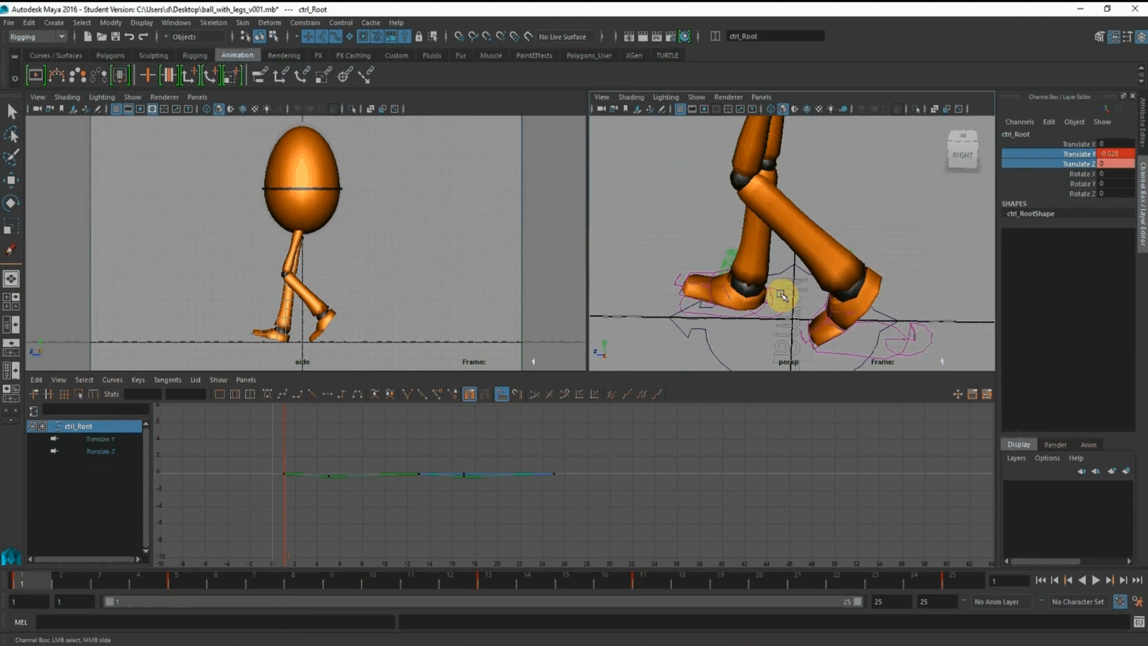
{"action": "left_click", "coordinate": [926, 356]}
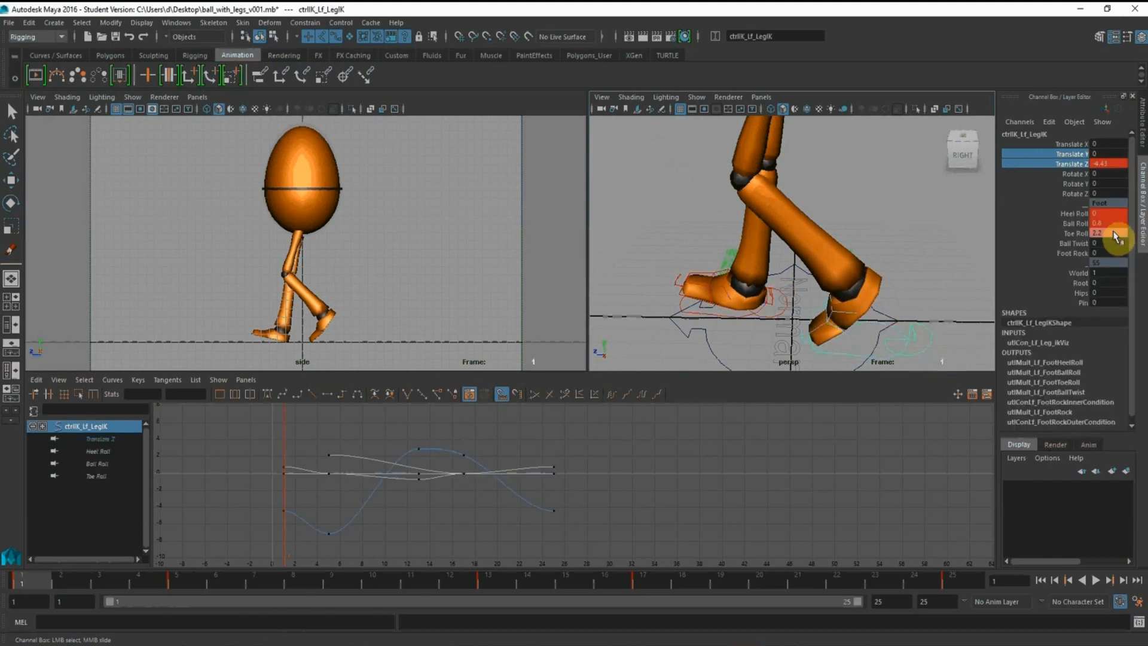
{"action": "left_click", "coordinate": [1109, 233]}
{"action": "type", "text": "0"}
{"action": "key", "text": "Return"}
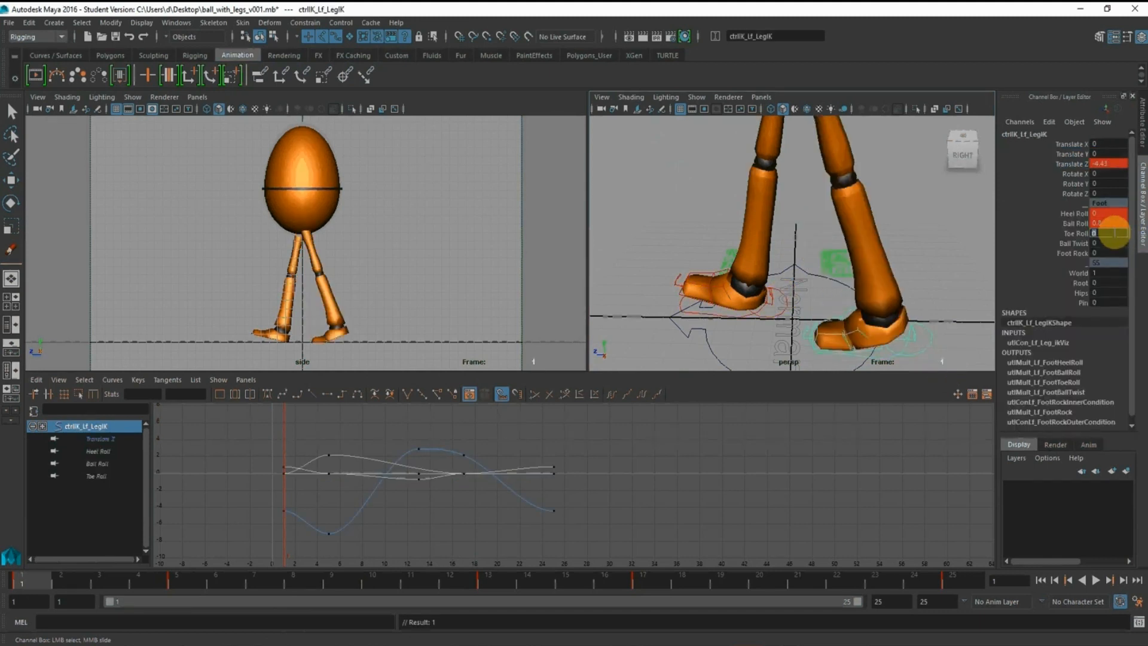
Compare the left and right foot controls' values between the down poses at frames 5 and 17
{"action": "left_click", "coordinate": [184, 578]}
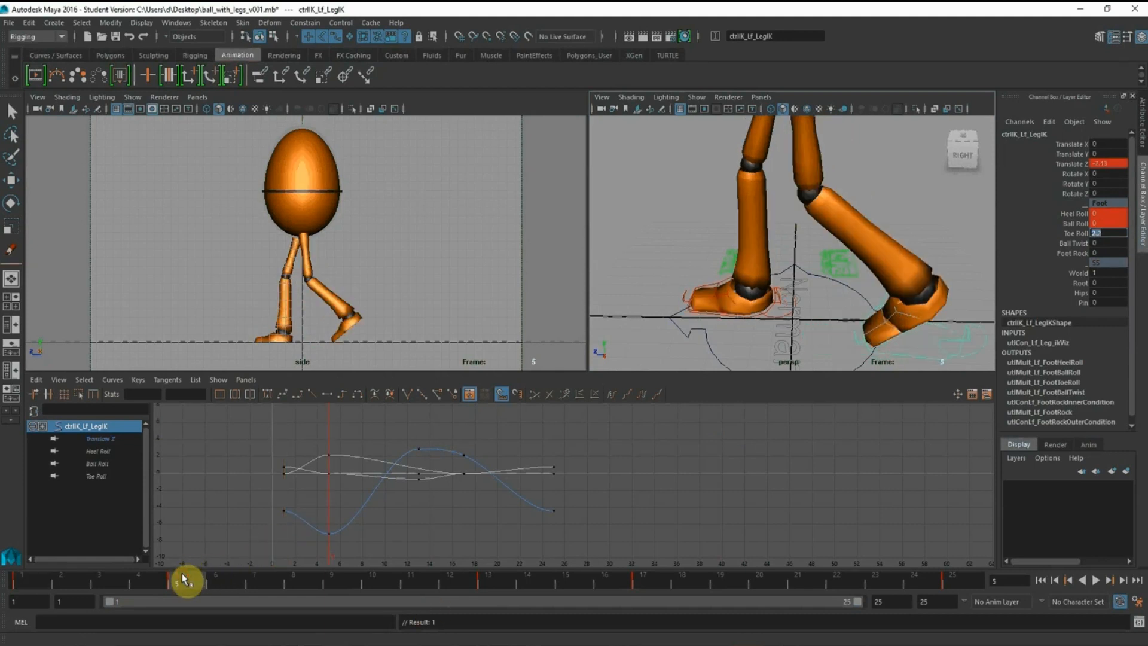
{"action": "left_click", "coordinate": [645, 579]}
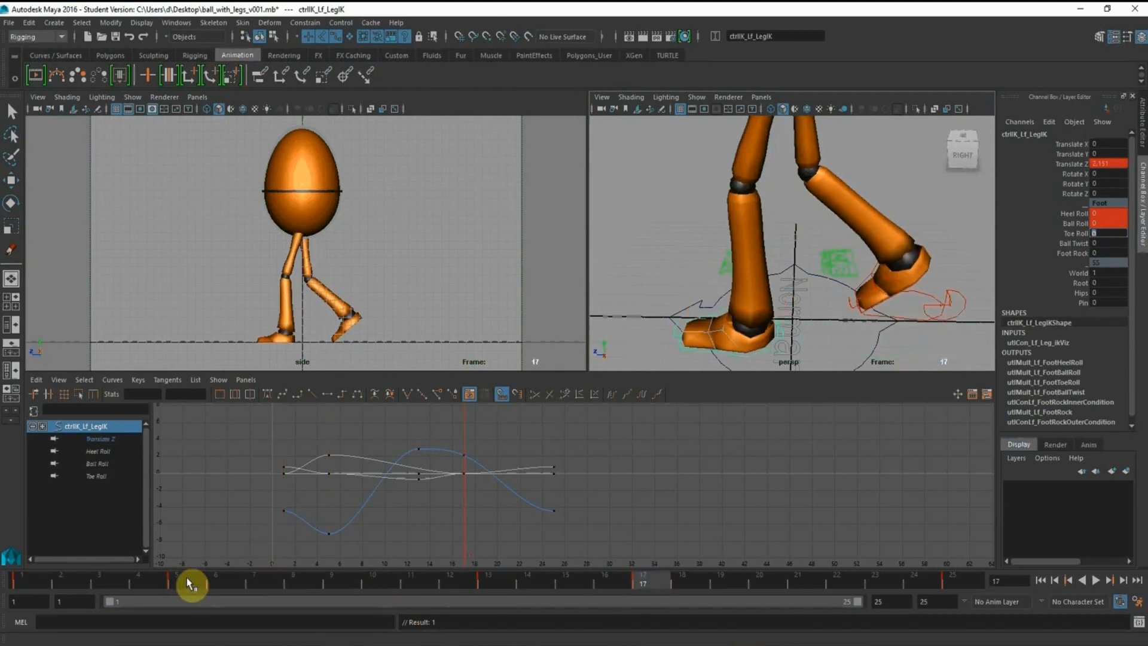
{"action": "left_click", "coordinate": [190, 578]}
{"action": "mouse_move", "coordinate": [804, 300]}
{"action": "left_mouse_down", "text": "alt"}
{"action": "mouse_move", "coordinate": [802, 269]}
{"action": "mouse_move", "coordinate": [797, 287]}
{"action": "left_mouse_up", "text": "alt"}
{"action": "left_click", "coordinate": [770, 304]}
{"action": "key", "text": "w"}
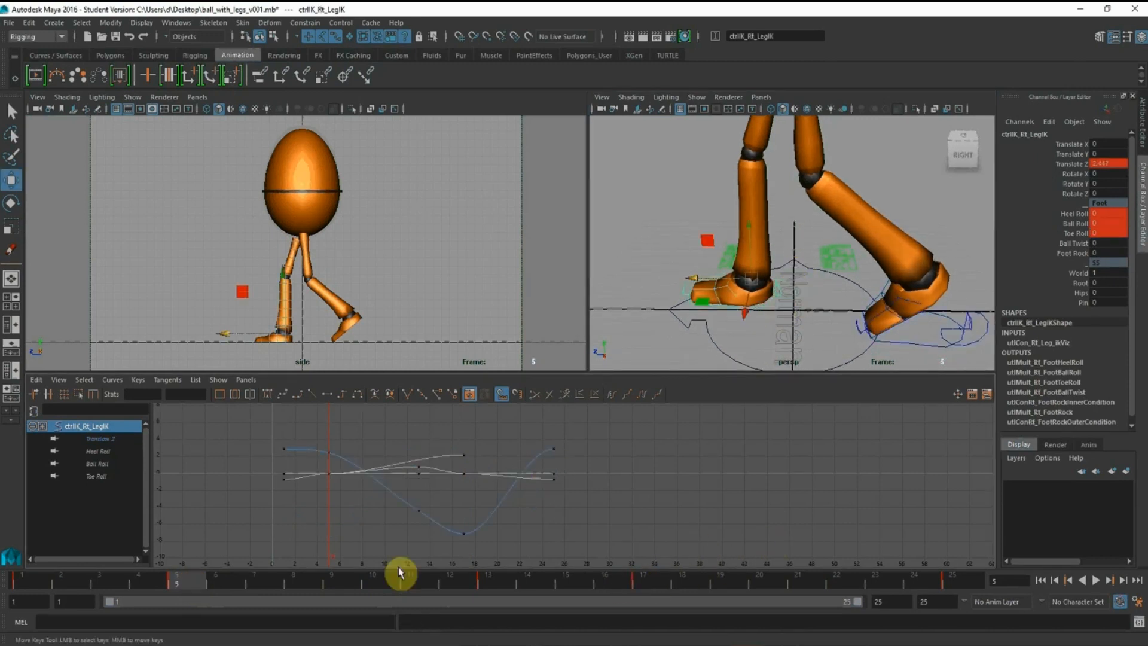
{"action": "left_click", "coordinate": [641, 580]}
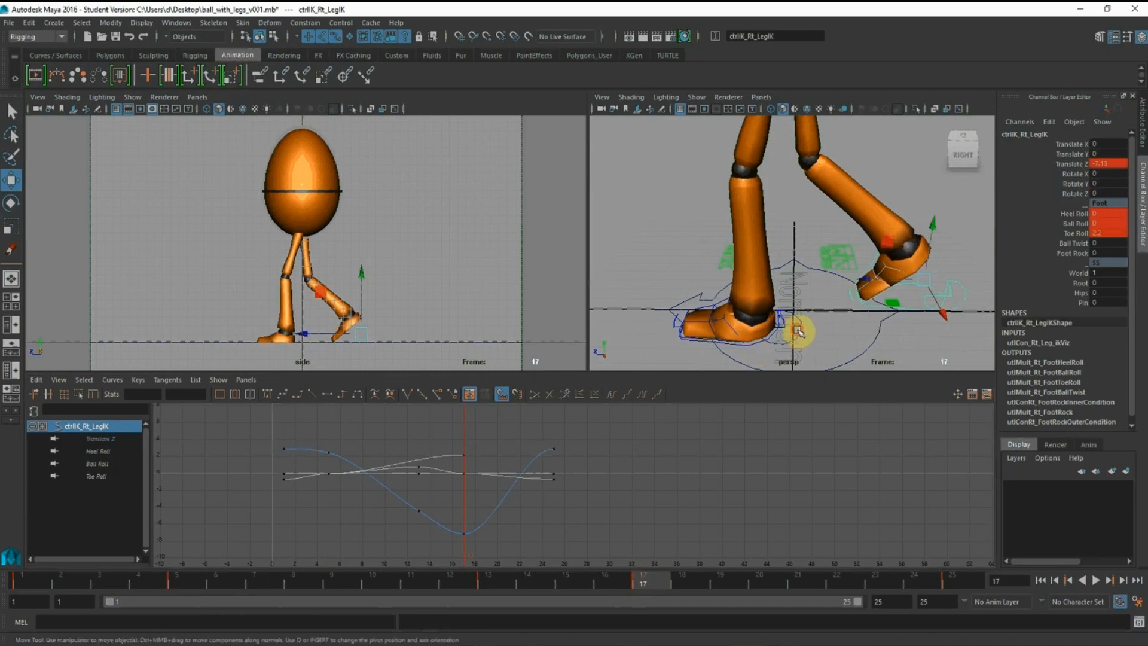
Try a copied Translate Z value on the left foot control at frame 17, and undo the change
{"action": "left_click", "coordinate": [798, 332]}
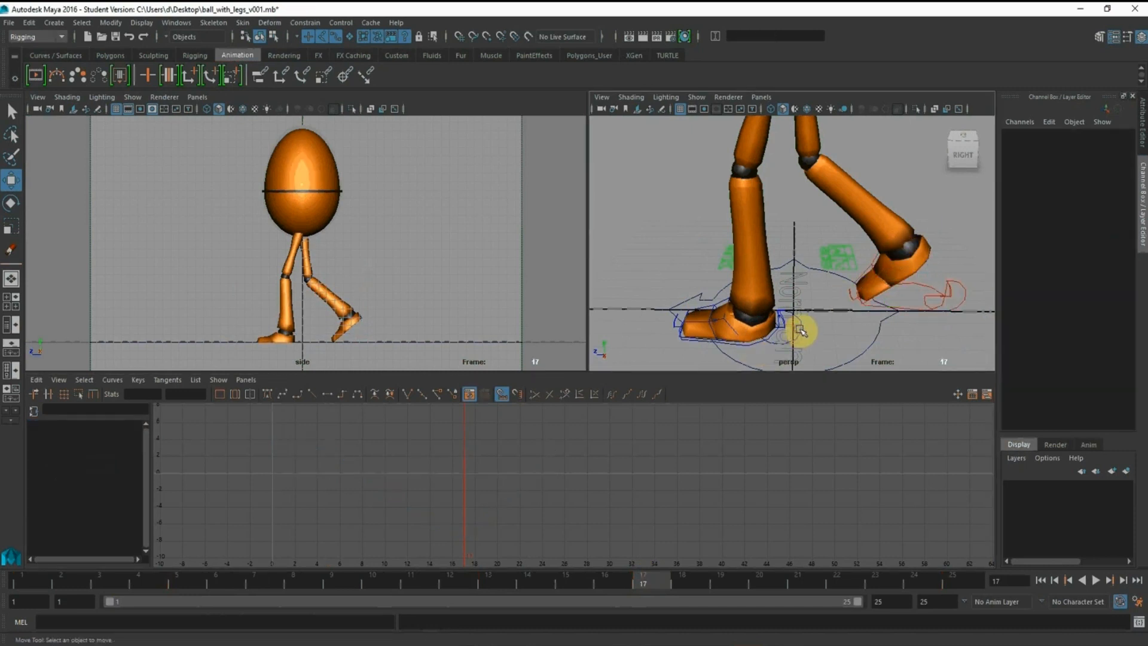
{"action": "left_click", "coordinate": [799, 331]}
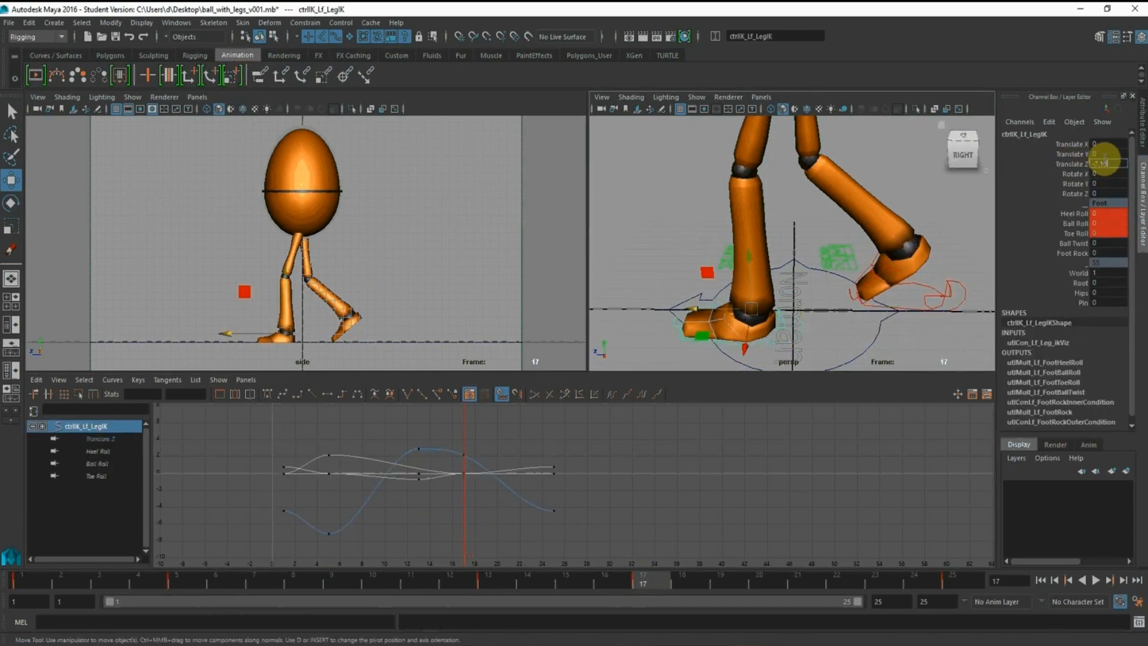
{"action": "key", "text": "Return"}
{"action": "left_click", "coordinate": [763, 216]}
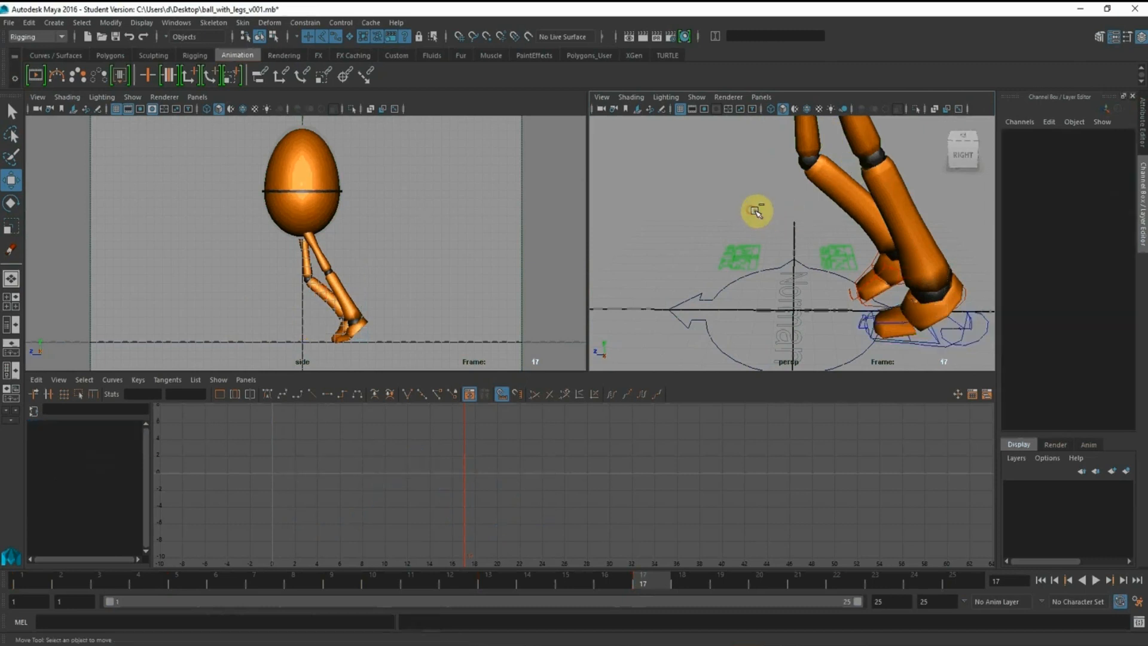
{"action": "key", "text": "ctrl+z"}
{"action": "key", "text": "ctrl+z"}
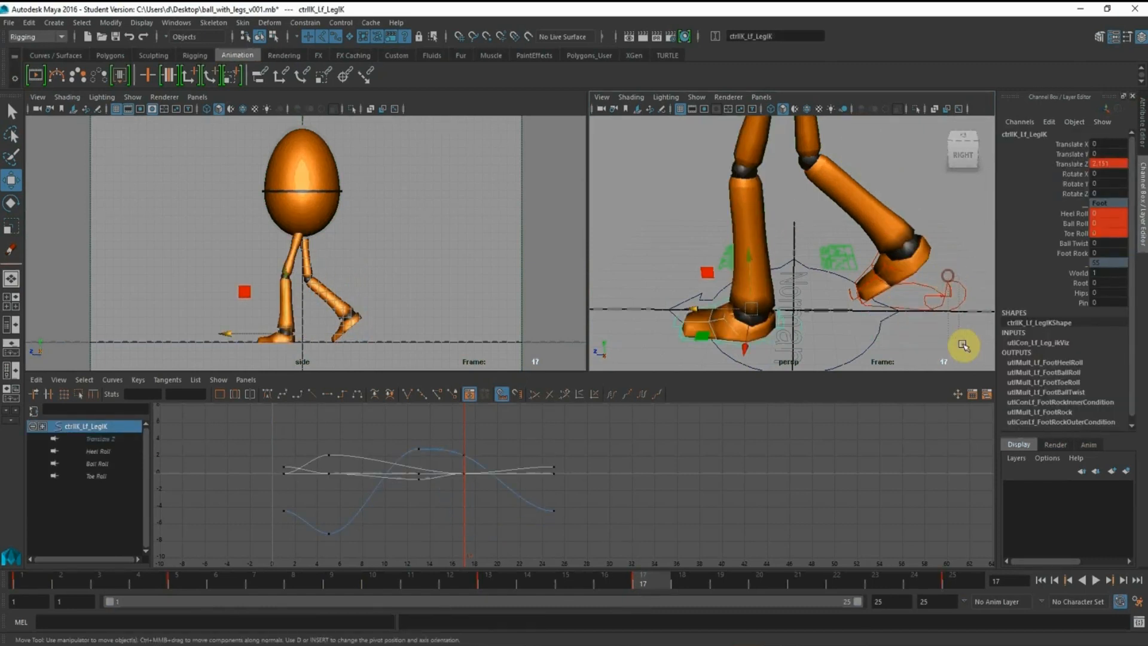
Select the right foot control's Translate Z key at frame 5 and copy its value
{"action": "left_click", "coordinate": [961, 342]}
{"action": "left_click", "coordinate": [191, 573]}
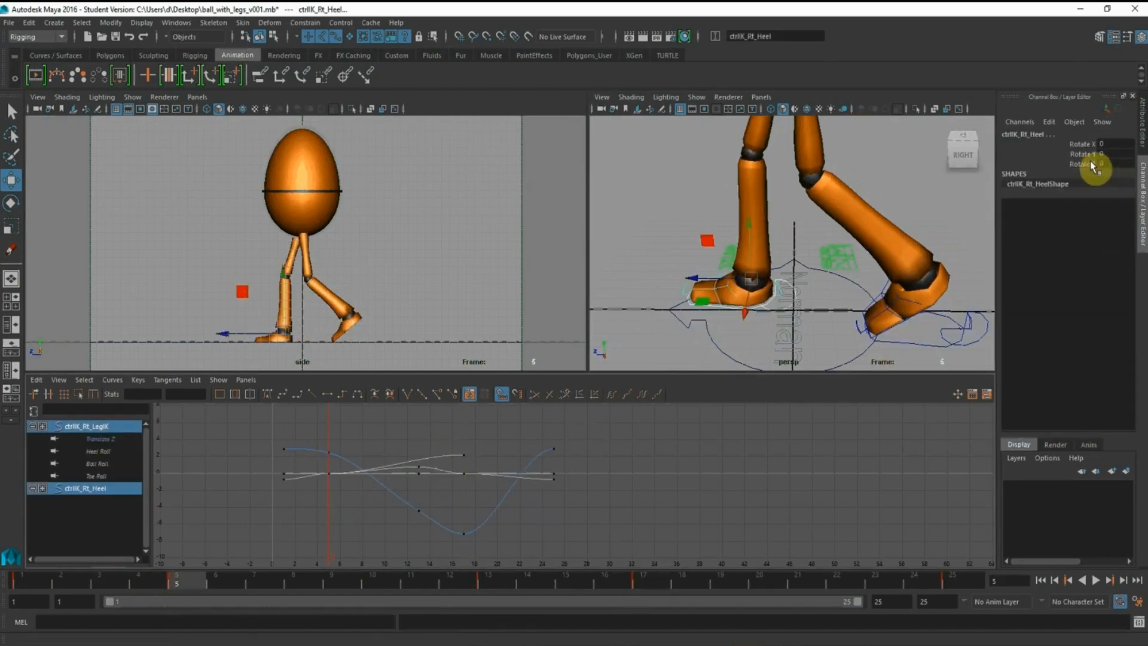
{"action": "left_click", "coordinate": [697, 278]}
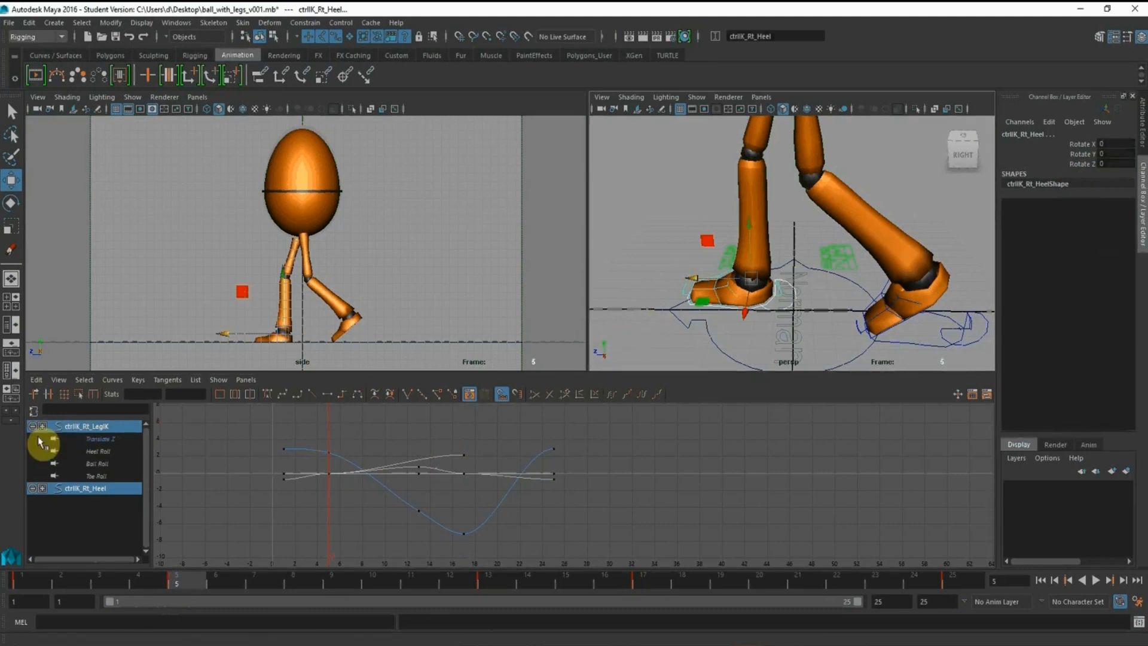
{"action": "left_click", "coordinate": [99, 440]}
{"action": "left_click_drag", "start_coordinate": [307, 437], "coordinate": [375, 504]}
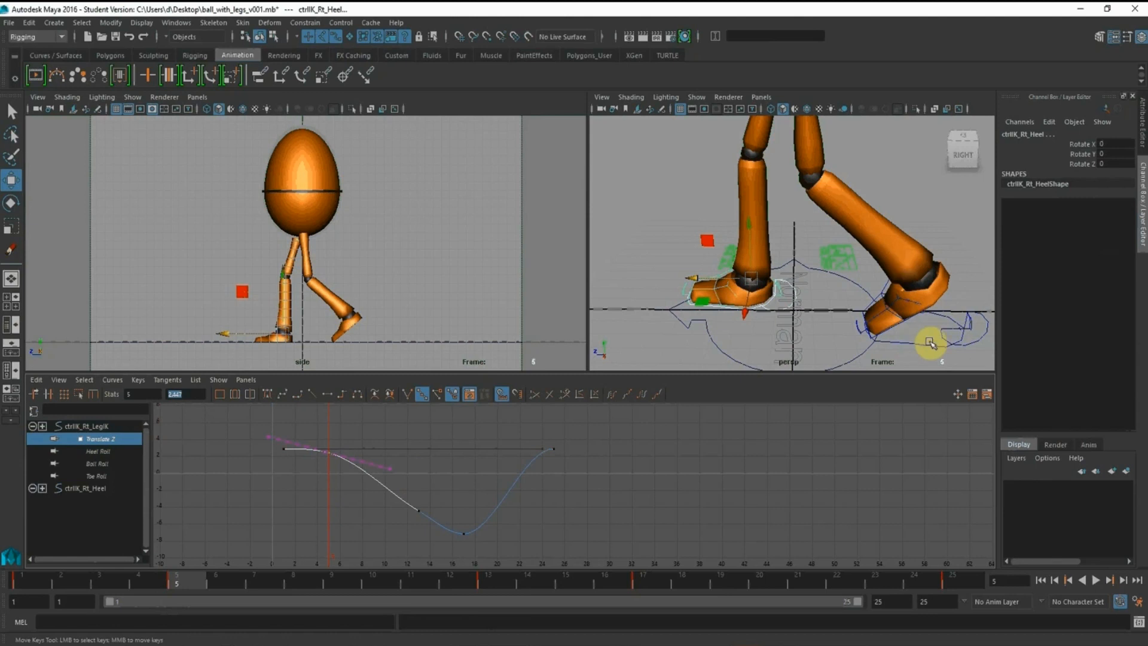
Set the left foot control's Translate Z key at frame 17 to 2.447
{"action": "left_click", "coordinate": [930, 343]}
{"action": "left_click", "coordinate": [652, 588]}
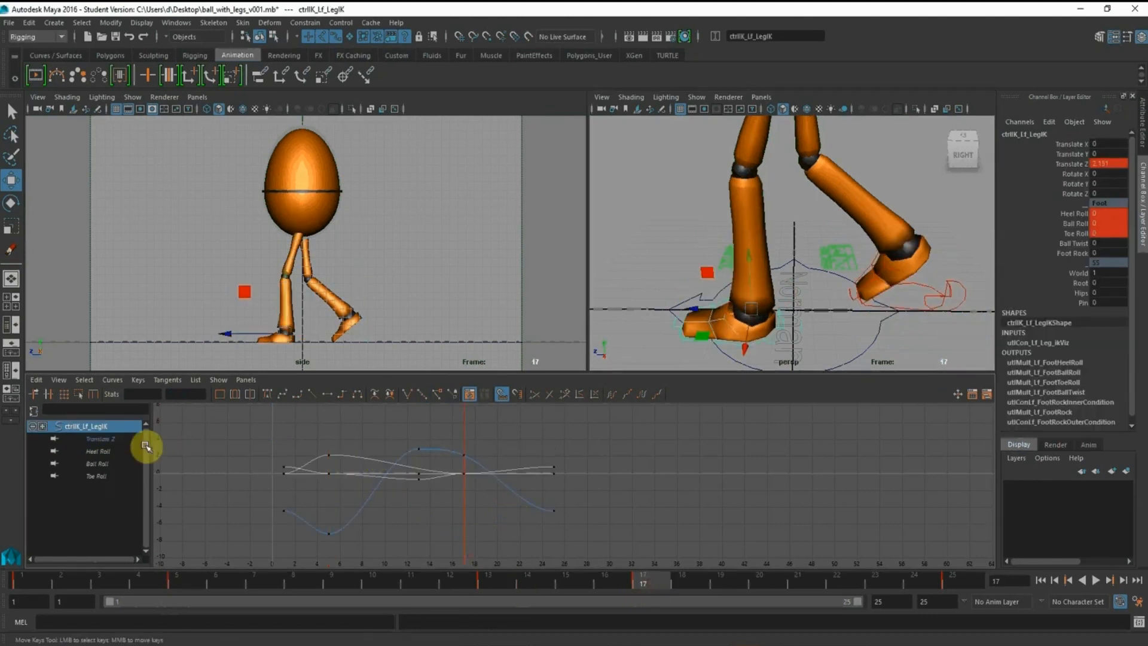
{"action": "left_click", "coordinate": [122, 441]}
{"action": "left_click_drag", "start_coordinate": [447, 434], "coordinate": [503, 507]}
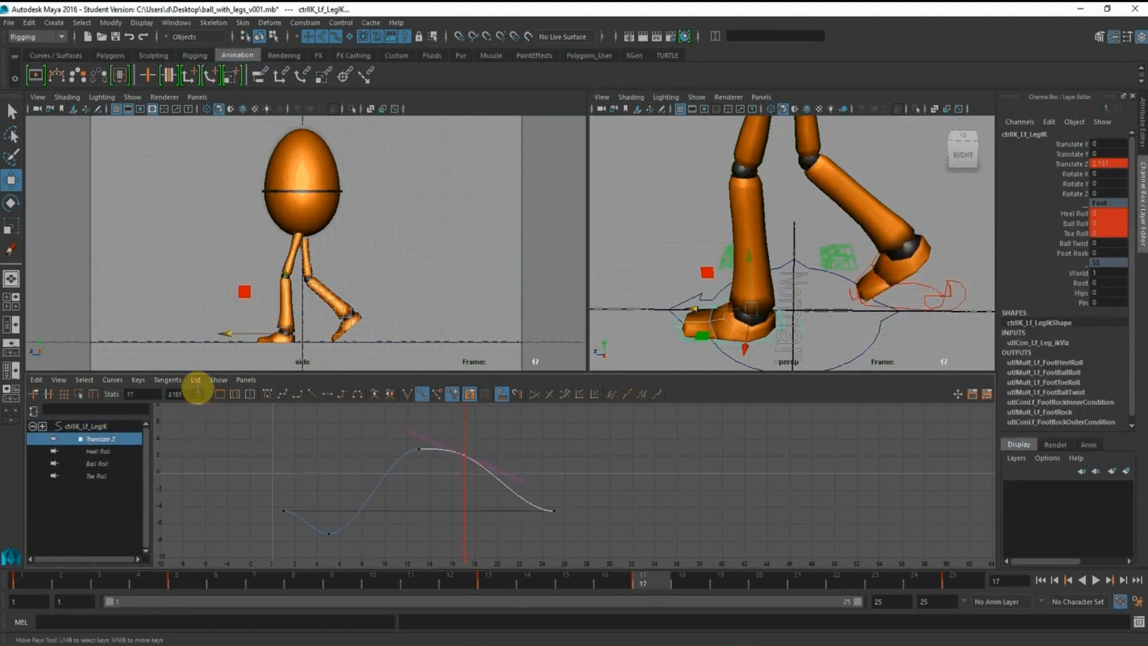
{"action": "left_click", "coordinate": [196, 394]}
{"action": "type", "text": "2.447"}
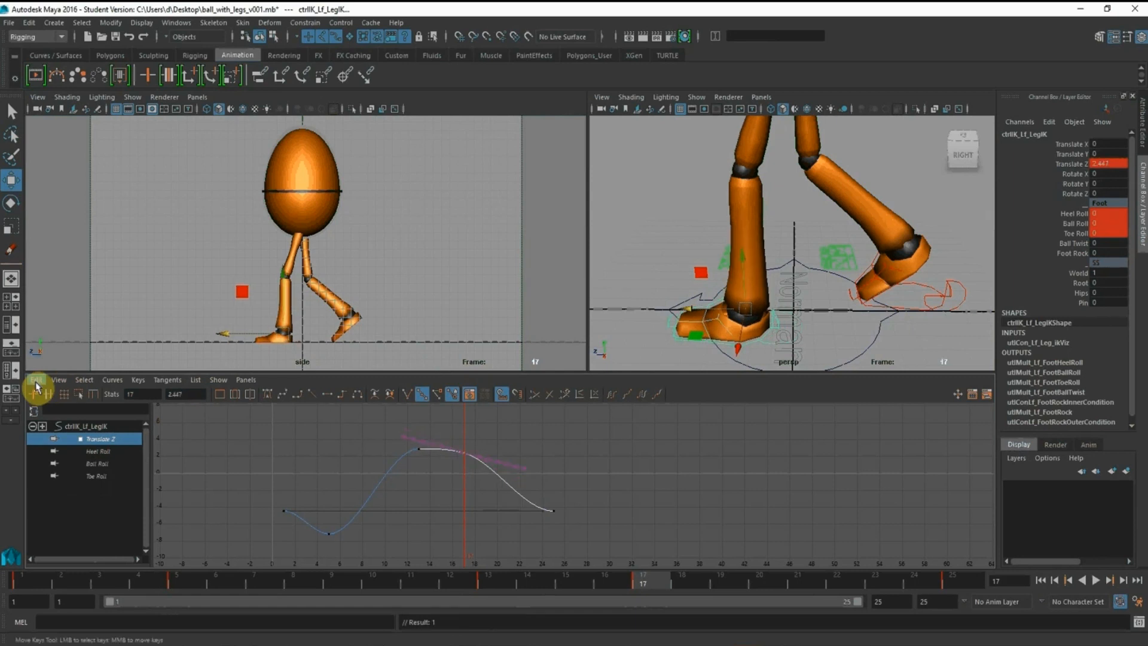
{"action": "key", "text": "Return"}
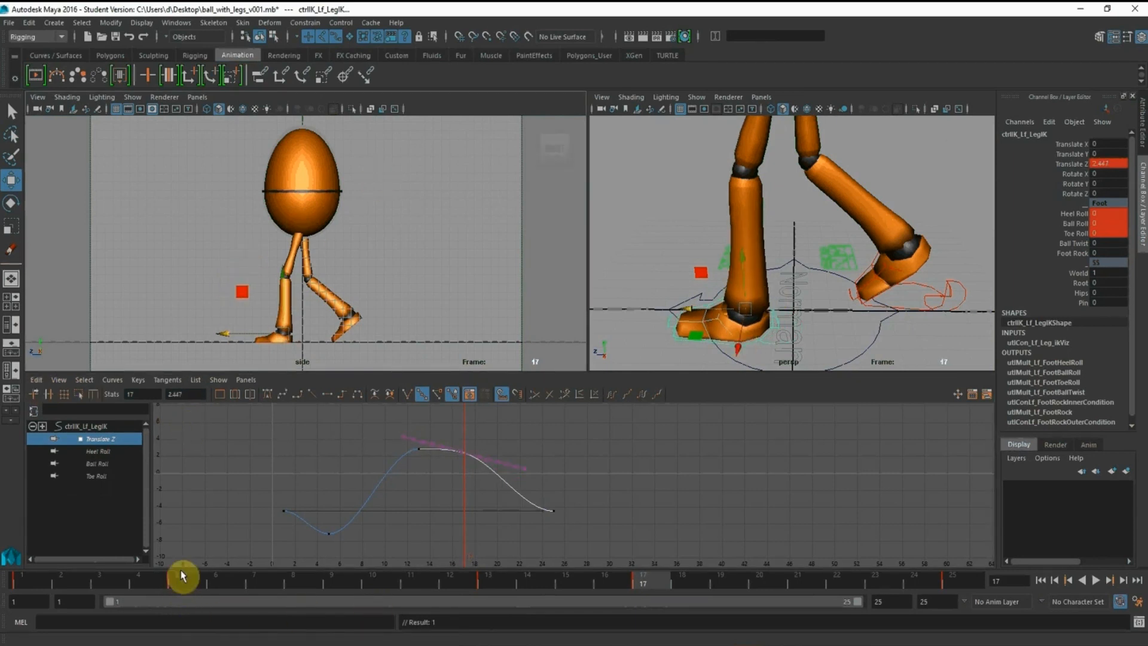
Compare the down poses at frames 5 and 17, and check the walk pose reference in the browser
{"action": "left_click", "coordinate": [183, 590]}
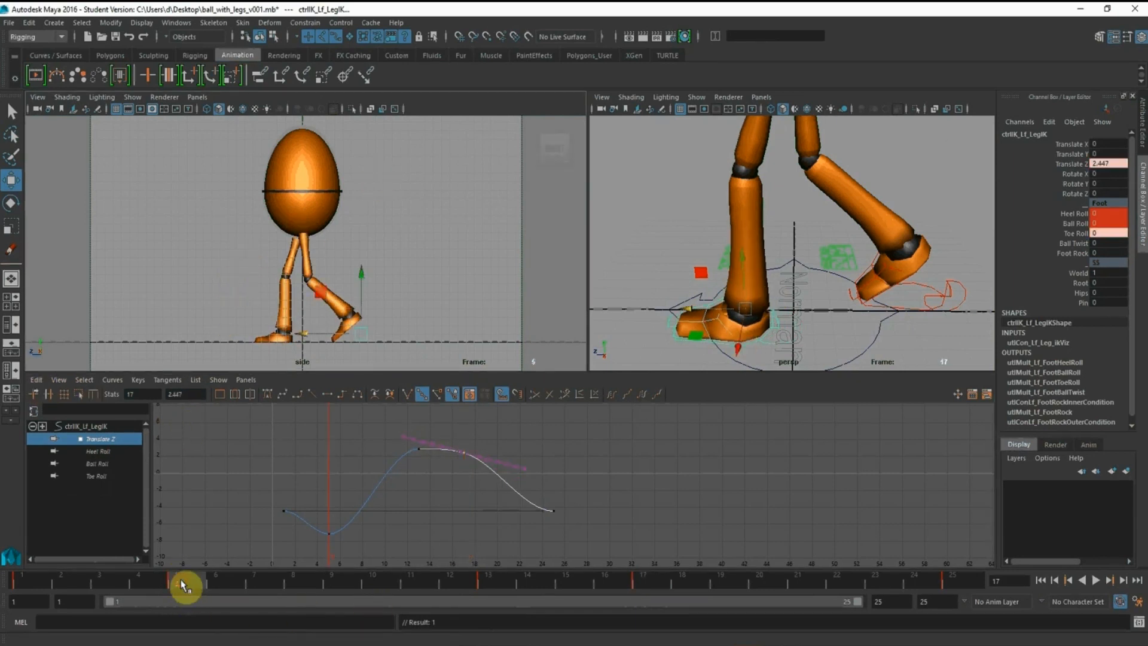
{"action": "left_click", "coordinate": [647, 583]}
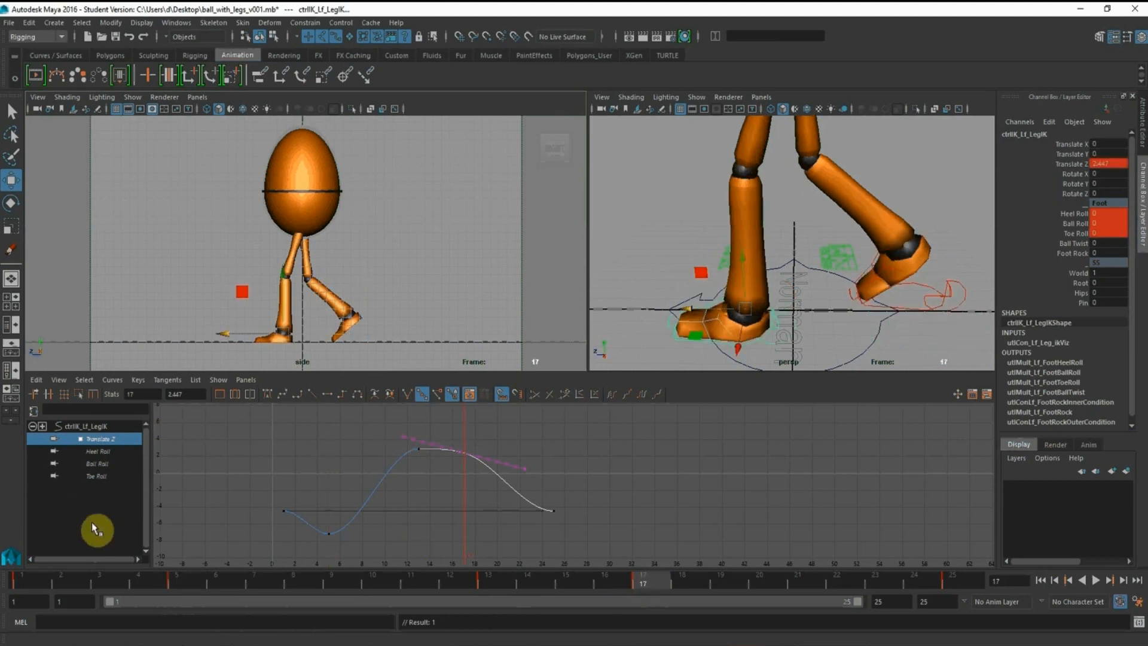
{"action": "left_click", "coordinate": [183, 578]}
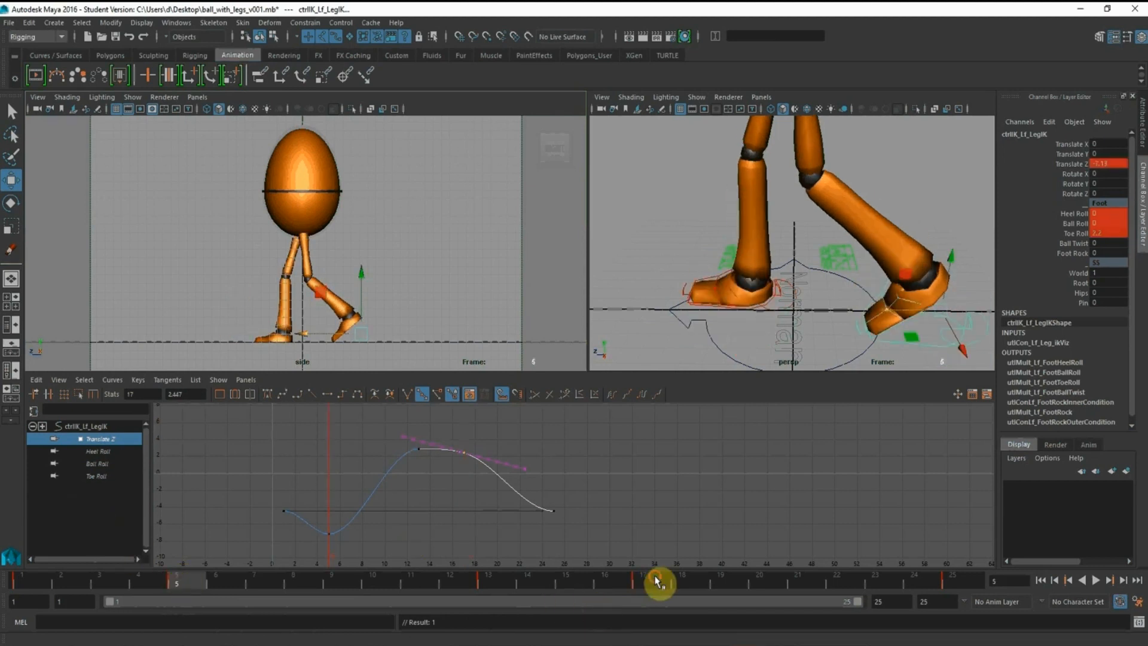
{"action": "left_click", "coordinate": [657, 585]}
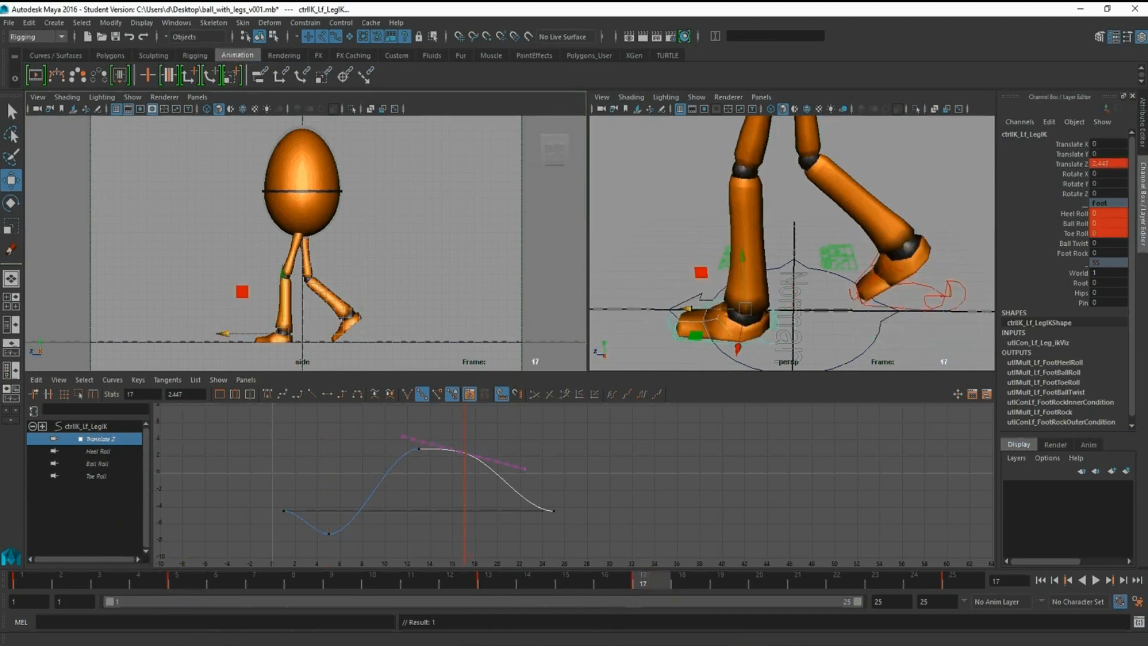
{"action": "left_click", "coordinate": [225, 636]}
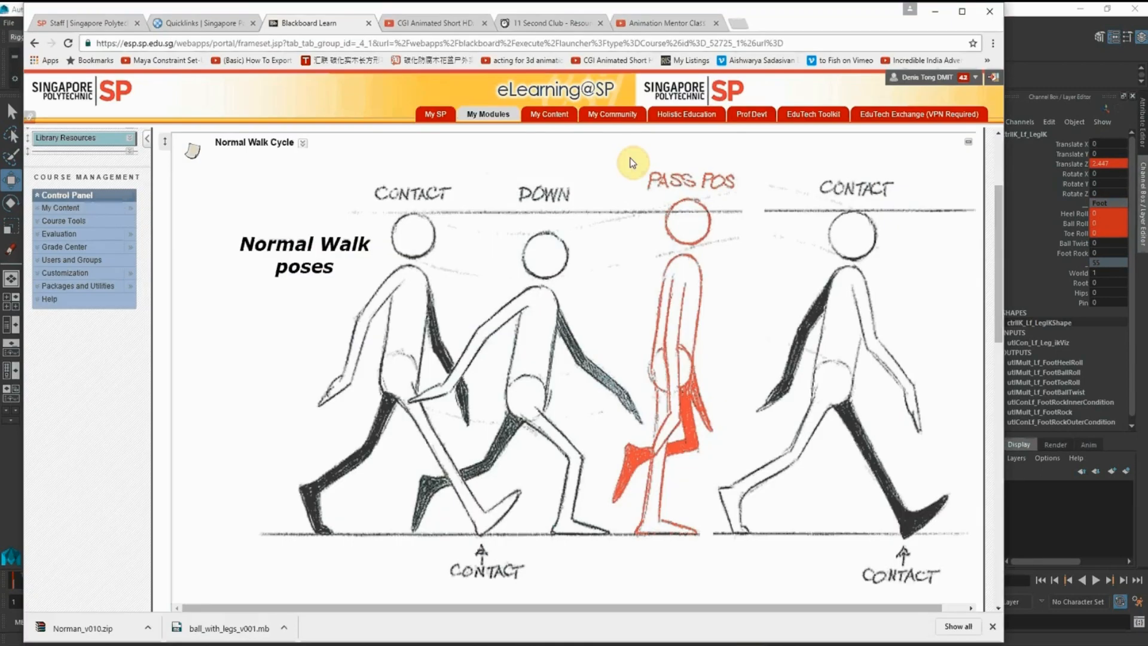
{"action": "left_click", "coordinate": [936, 14]}
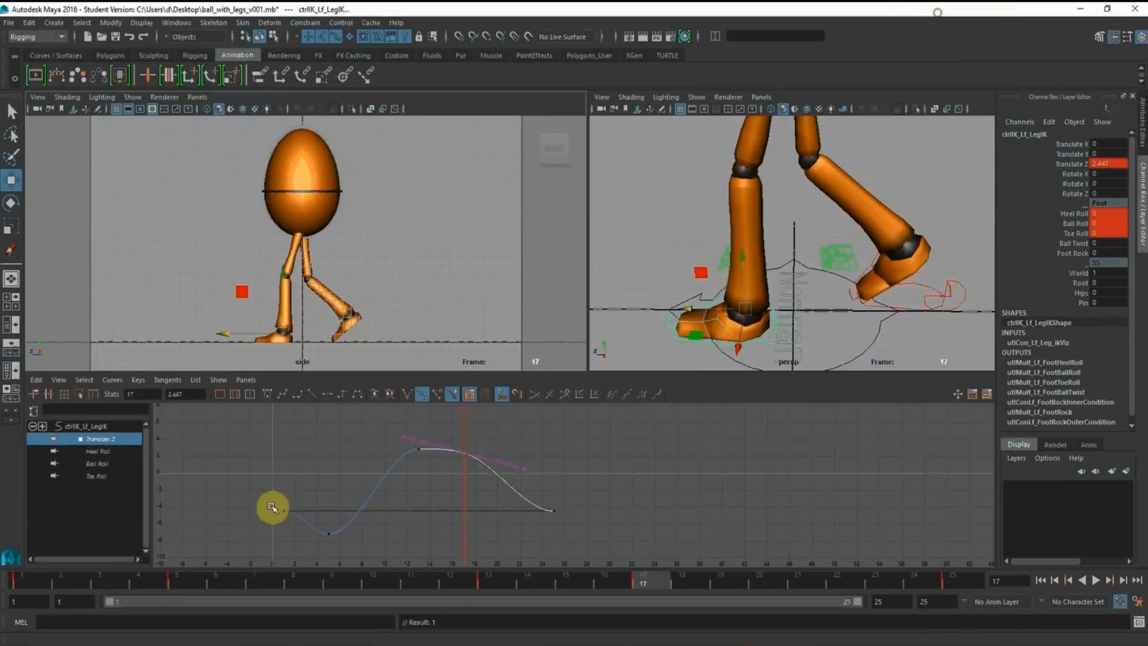
At frame 9, select the root control and set its Translate Y to 0 for the passing pose
{"action": "left_click", "coordinate": [179, 578]}
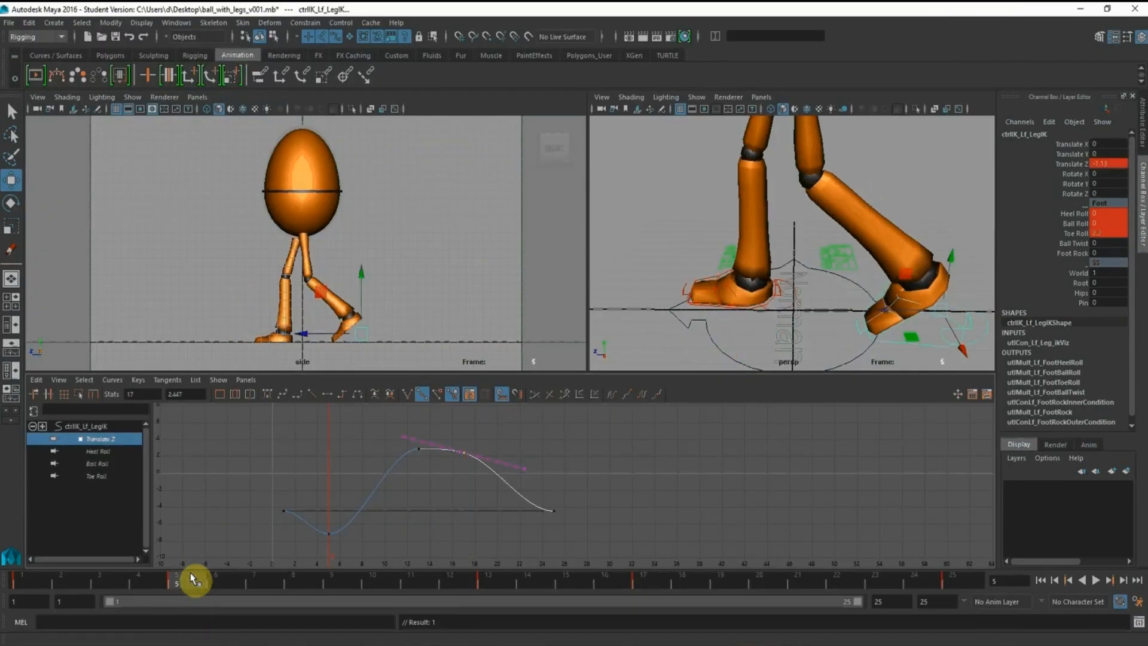
{"action": "left_click", "coordinate": [222, 578]}
{"action": "left_click", "coordinate": [270, 578]}
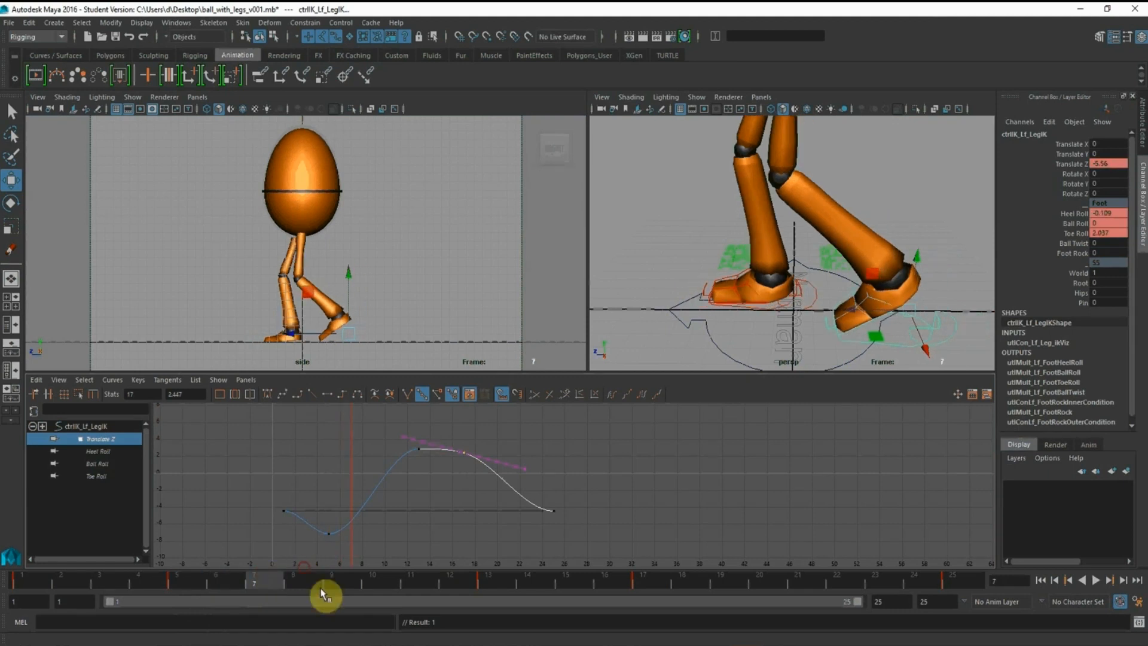
{"action": "left_click", "coordinate": [341, 575]}
{"action": "right_click_drag", "start_coordinate": [770, 224], "coordinate": [672, 177], "text": "alt"}
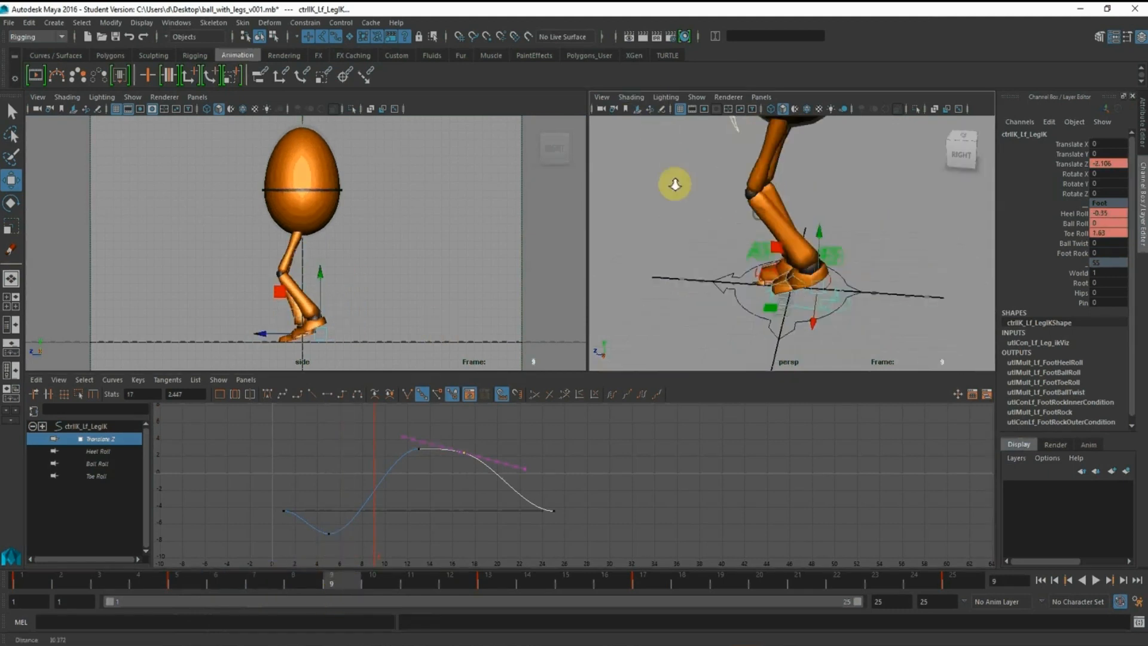
{"action": "middle_click_drag", "start_coordinate": [672, 176], "coordinate": [725, 241], "text": "alt"}
{"action": "left_click_drag", "start_coordinate": [725, 243], "coordinate": [928, 208], "text": "alt"}
{"action": "left_click", "coordinate": [871, 173]}
{"action": "right_click_drag", "start_coordinate": [884, 228], "coordinate": [825, 217], "text": "alt"}
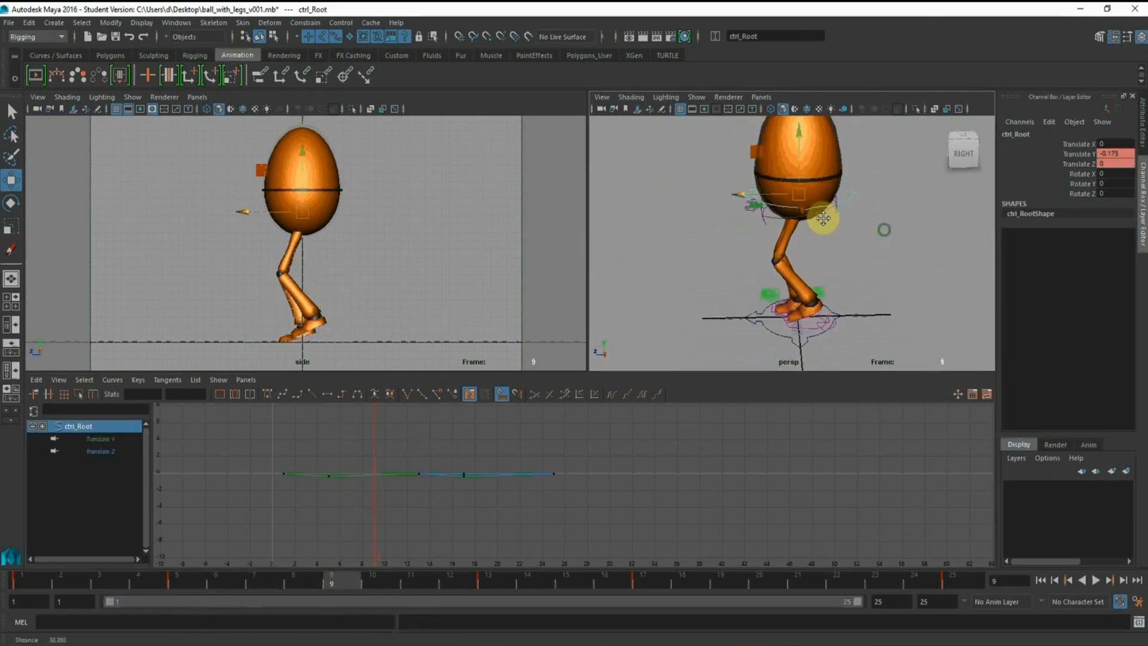
{"action": "left_click_drag", "start_coordinate": [828, 210], "coordinate": [838, 213], "text": "alt"}
{"action": "type", "text": "0"}
{"action": "key", "text": "Return"}
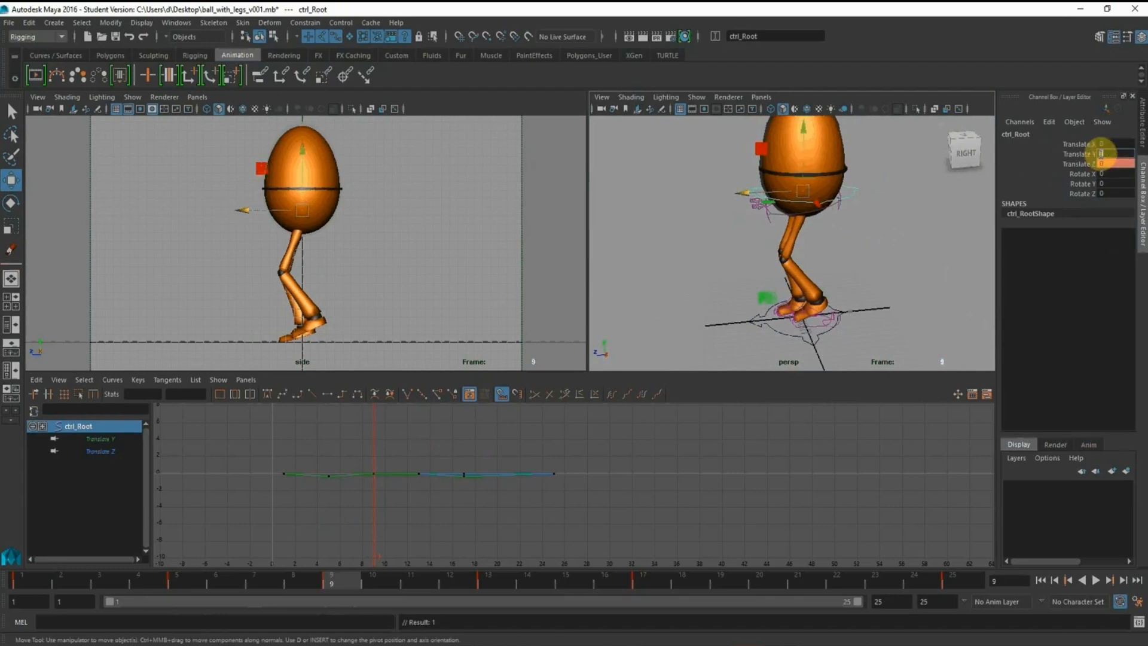
At frame 9, set the right foot control's Heel Roll, Ball Roll and Toe Roll to 0
{"action": "left_click_drag", "start_coordinate": [848, 293], "coordinate": [780, 264], "text": "alt"}
{"action": "middle_click_drag", "start_coordinate": [792, 273], "coordinate": [787, 248], "text": "alt"}
{"action": "right_click_drag", "start_coordinate": [786, 248], "coordinate": [799, 328], "text": "alt"}
{"action": "left_click", "coordinate": [800, 346]}
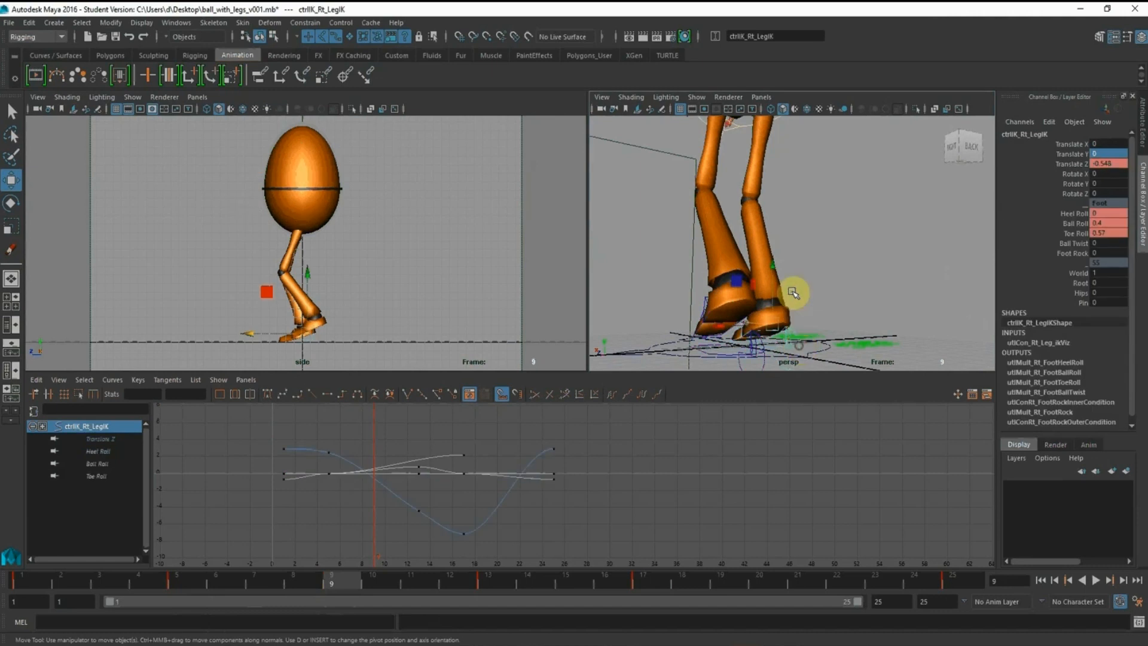
{"action": "left_click_drag", "start_coordinate": [795, 293], "coordinate": [858, 295], "text": "alt"}
{"action": "right_click_drag", "start_coordinate": [859, 294], "coordinate": [799, 287], "text": "alt"}
{"action": "left_click_drag", "start_coordinate": [799, 287], "coordinate": [788, 280], "text": "alt"}
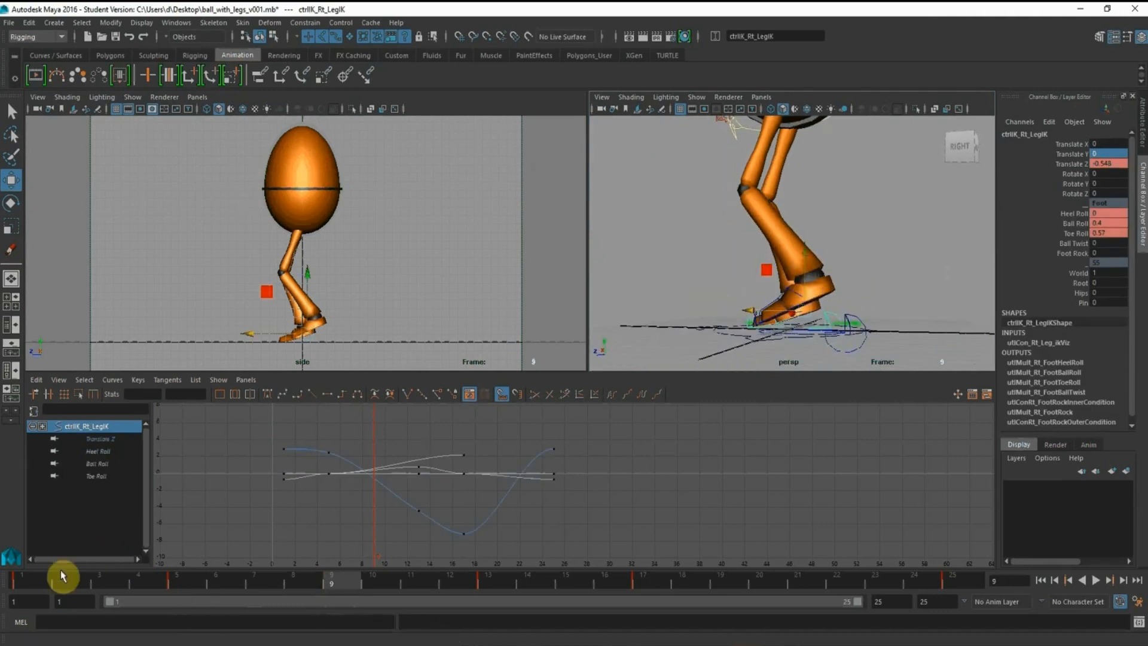
{"action": "left_click", "coordinate": [22, 581]}
{"action": "middle_click", "coordinate": [761, 269]}
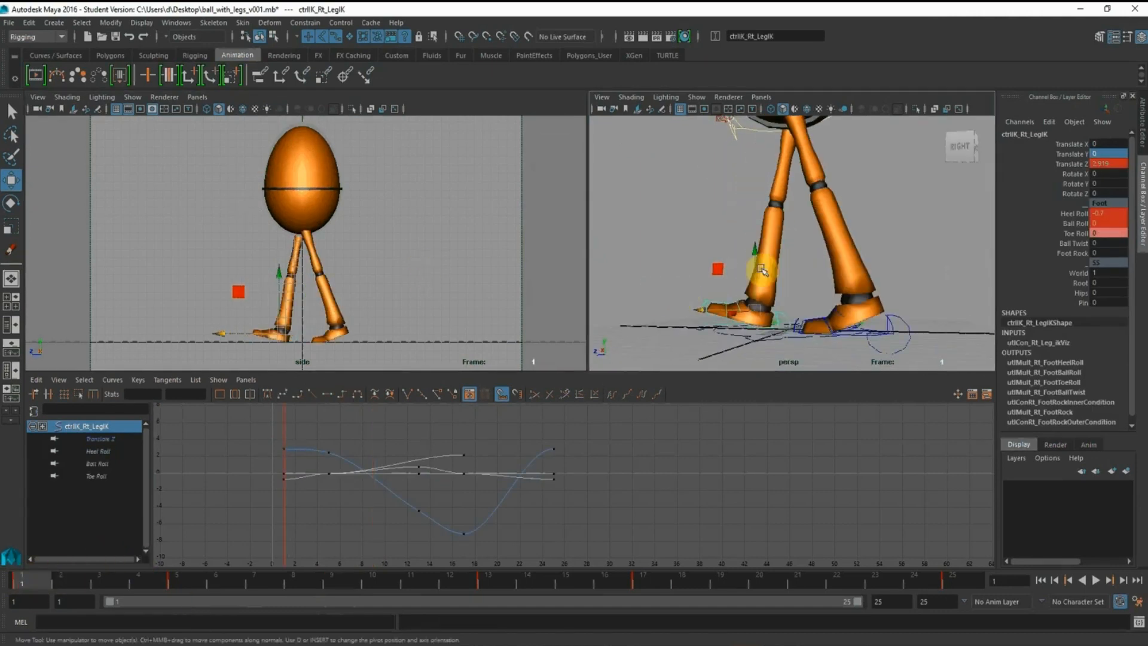
{"action": "left_click_drag", "start_coordinate": [37, 582], "coordinate": [331, 580]}
{"action": "left_click_drag", "start_coordinate": [860, 291], "coordinate": [835, 228], "text": "alt"}
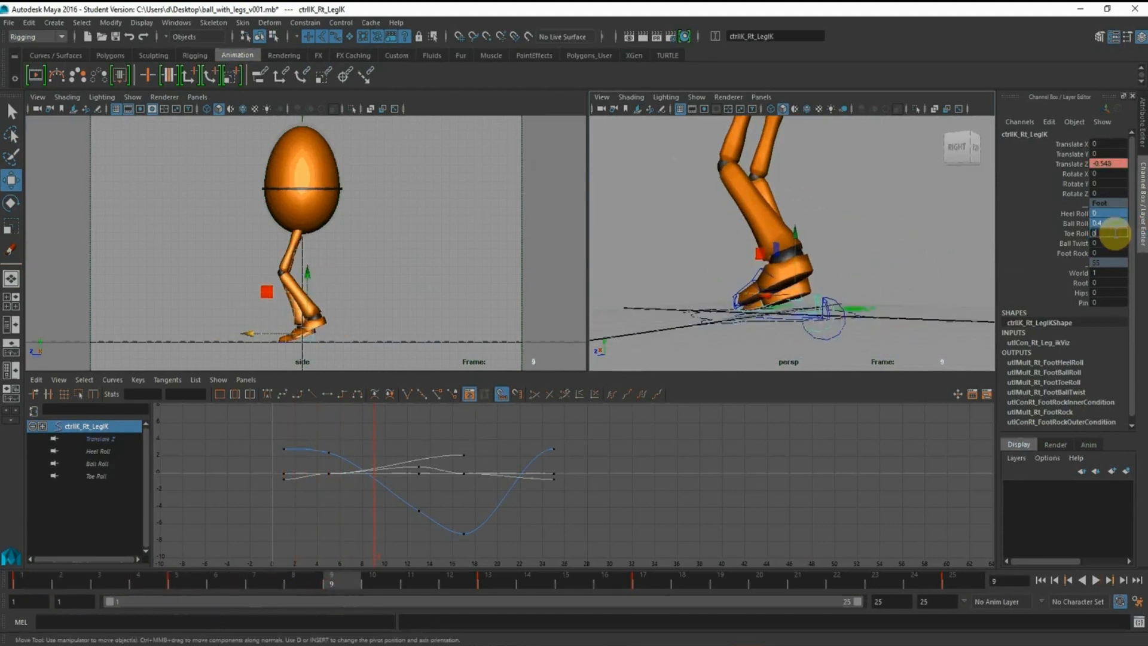
{"action": "key", "text": "Return"}
Select the left foot control and set its Heel Roll to 0 at frame 9
{"action": "left_click_drag", "start_coordinate": [791, 174], "coordinate": [764, 167], "text": "alt"}
{"action": "right_click_drag", "start_coordinate": [764, 167], "coordinate": [832, 257], "text": "alt"}
{"action": "left_click_drag", "start_coordinate": [832, 257], "coordinate": [823, 259], "text": "alt"}
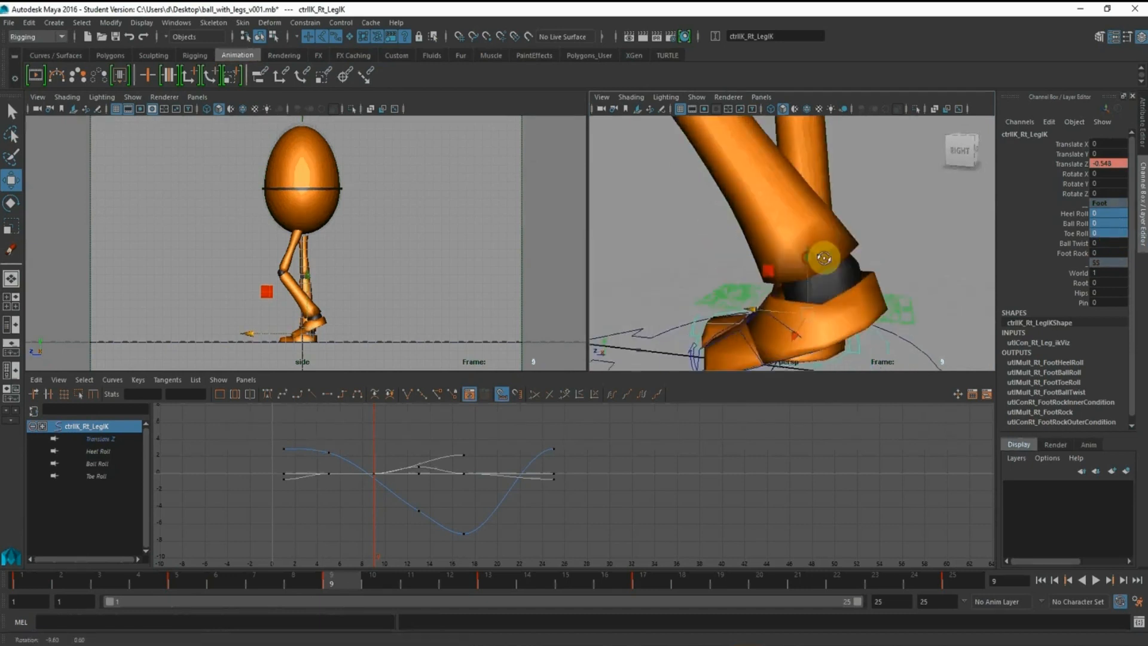
{"action": "middle_click_drag", "start_coordinate": [824, 258], "coordinate": [815, 180], "text": "alt"}
{"action": "left_click_drag", "start_coordinate": [815, 180], "coordinate": [823, 204], "text": "alt"}
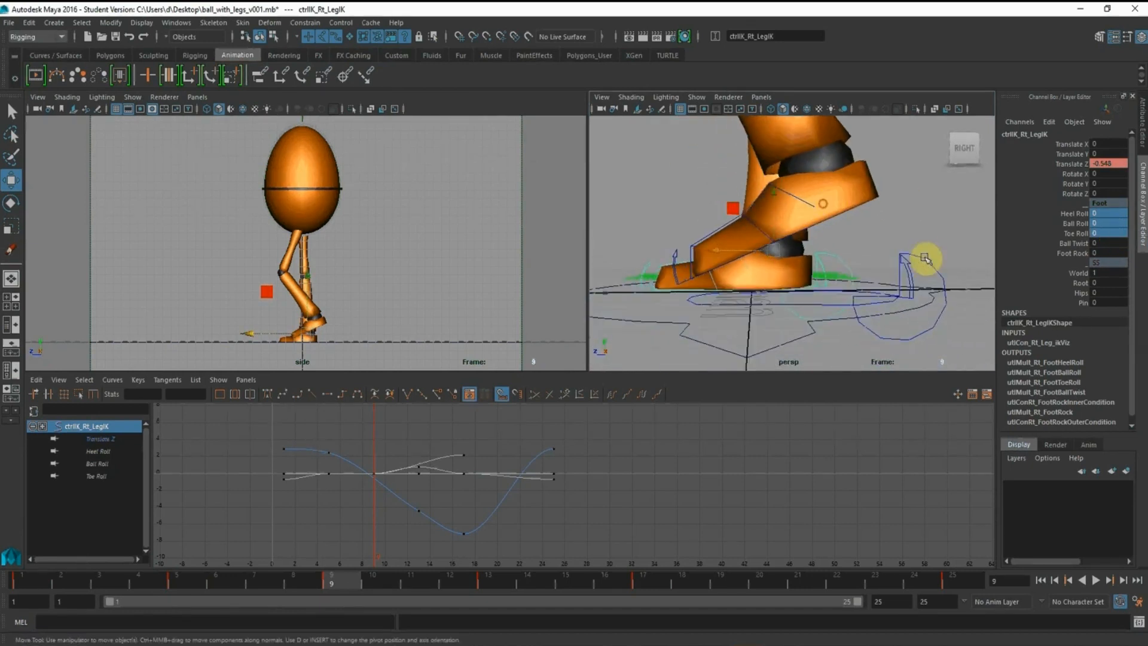
{"action": "left_click", "coordinate": [915, 273]}
{"action": "left_click_drag", "start_coordinate": [909, 238], "coordinate": [876, 245], "text": "alt"}
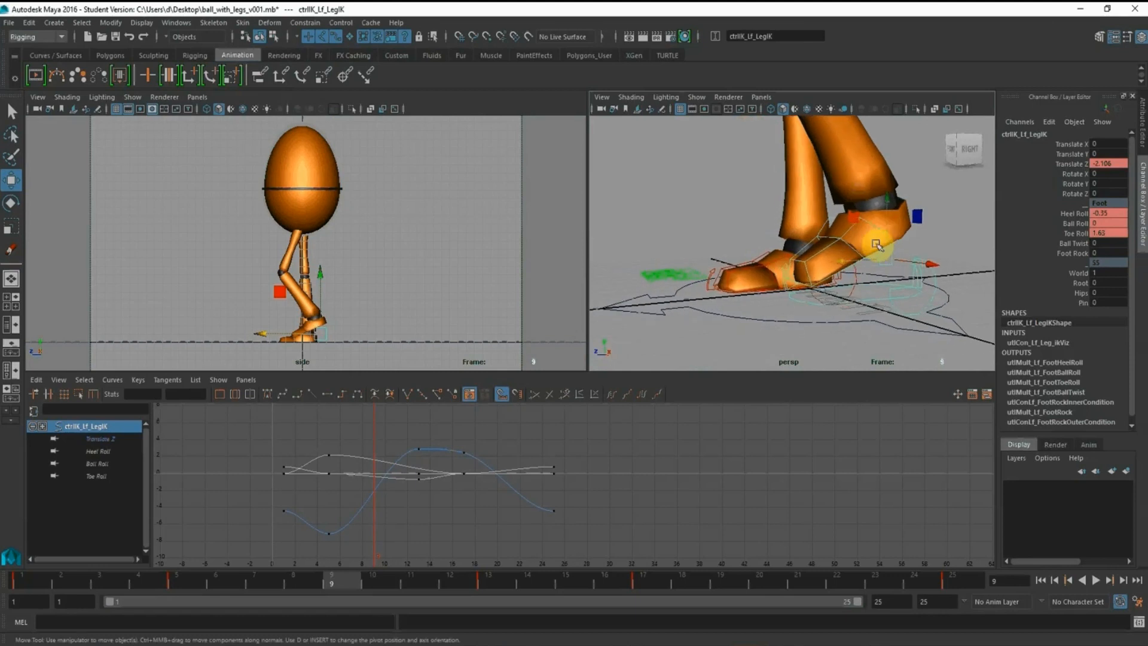
{"action": "right_click_drag", "start_coordinate": [872, 233], "coordinate": [702, 231], "text": "alt"}
{"action": "left_click_drag", "start_coordinate": [808, 213], "coordinate": [821, 209], "text": "alt"}
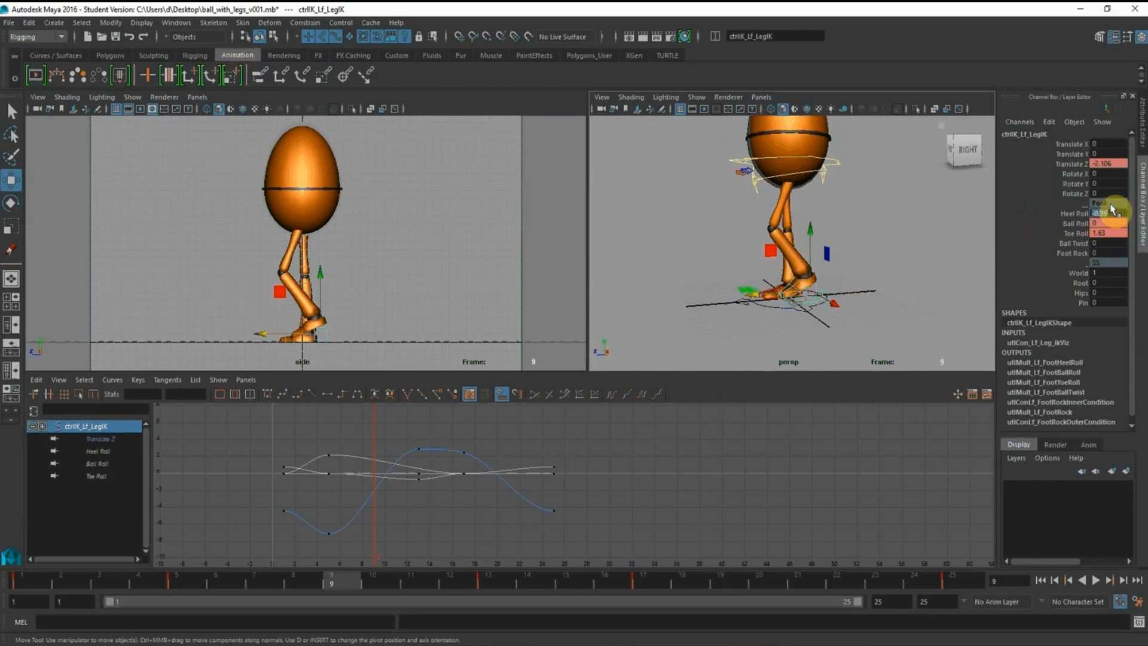
{"action": "type", "text": "0"}
{"action": "key", "text": "Return"}
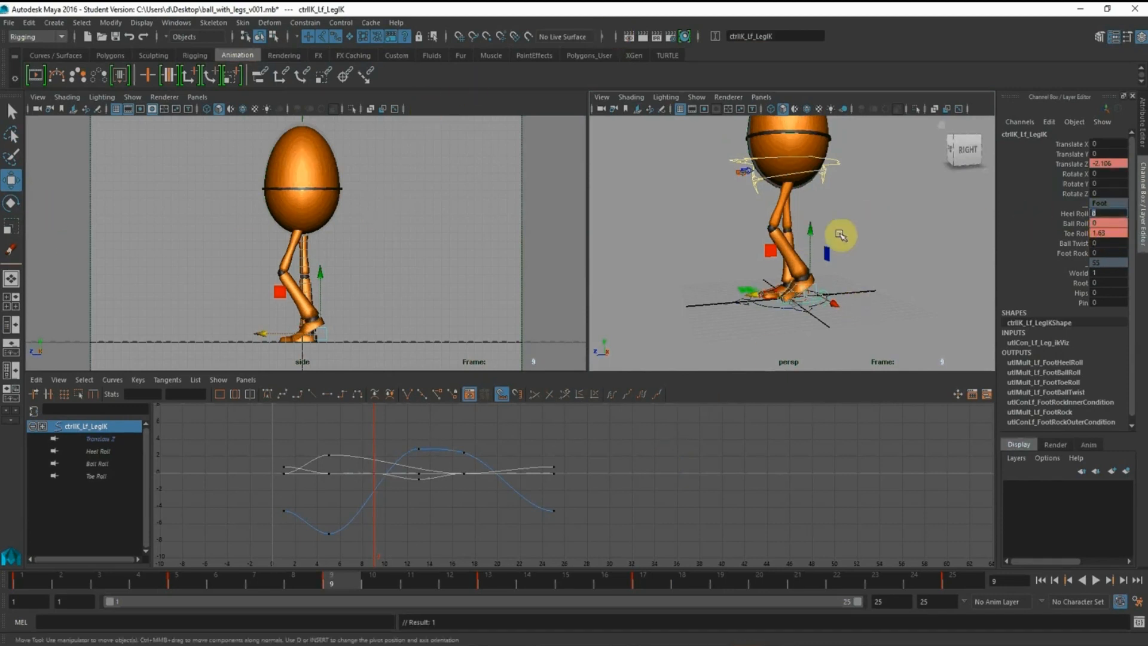
Raise the left foot control to a Translate Y of about 0.555 at frame 9
{"action": "left_click_drag", "start_coordinate": [812, 198], "coordinate": [809, 190], "text": "alt"}
{"action": "right_click_drag", "start_coordinate": [809, 190], "coordinate": [842, 214], "text": "alt"}
{"action": "left_click_drag", "start_coordinate": [841, 214], "coordinate": [793, 225], "text": "alt"}
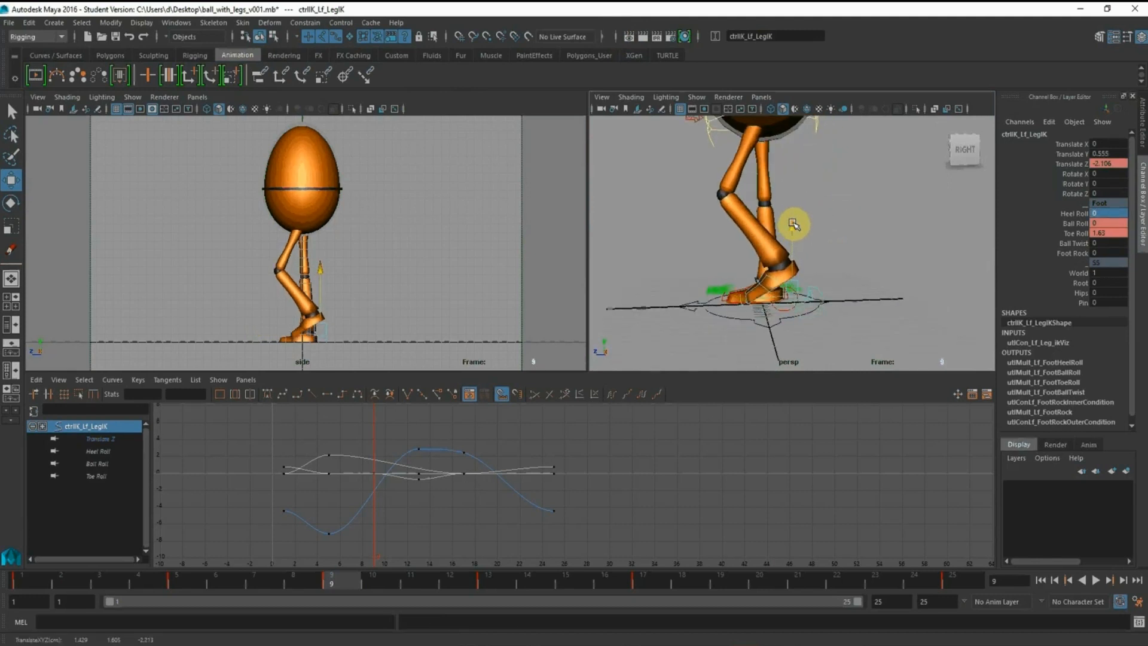
{"action": "right_click_drag", "start_coordinate": [770, 204], "coordinate": [797, 239], "text": "alt"}
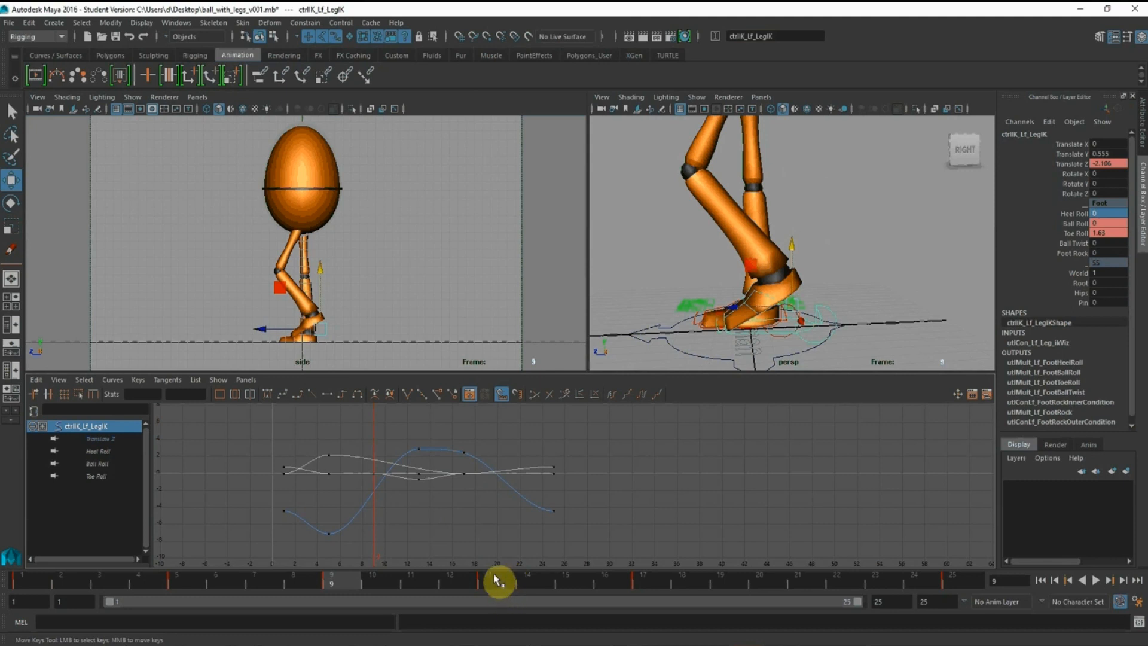
At frame 21, select the left foot control and set its Ball Roll to 0
{"action": "right_click_drag", "start_coordinate": [811, 208], "coordinate": [701, 153], "text": "alt"}
{"action": "middle_click_drag", "start_coordinate": [701, 153], "coordinate": [702, 177], "text": "alt"}
{"action": "left_click", "coordinate": [814, 192]}
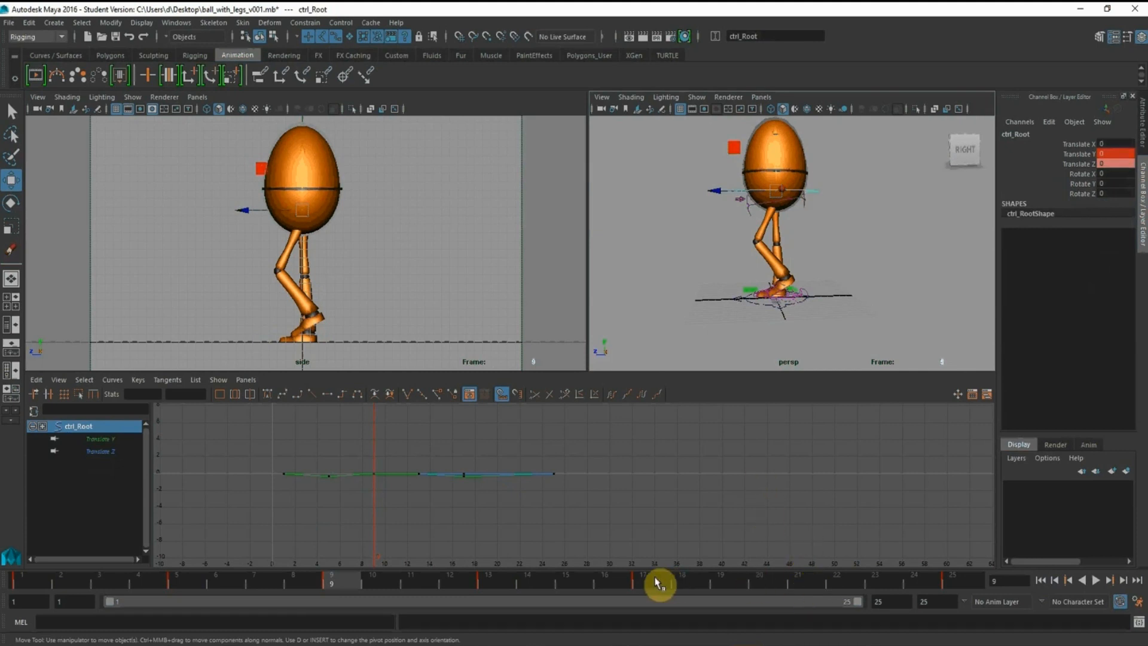
{"action": "left_click", "coordinate": [796, 580]}
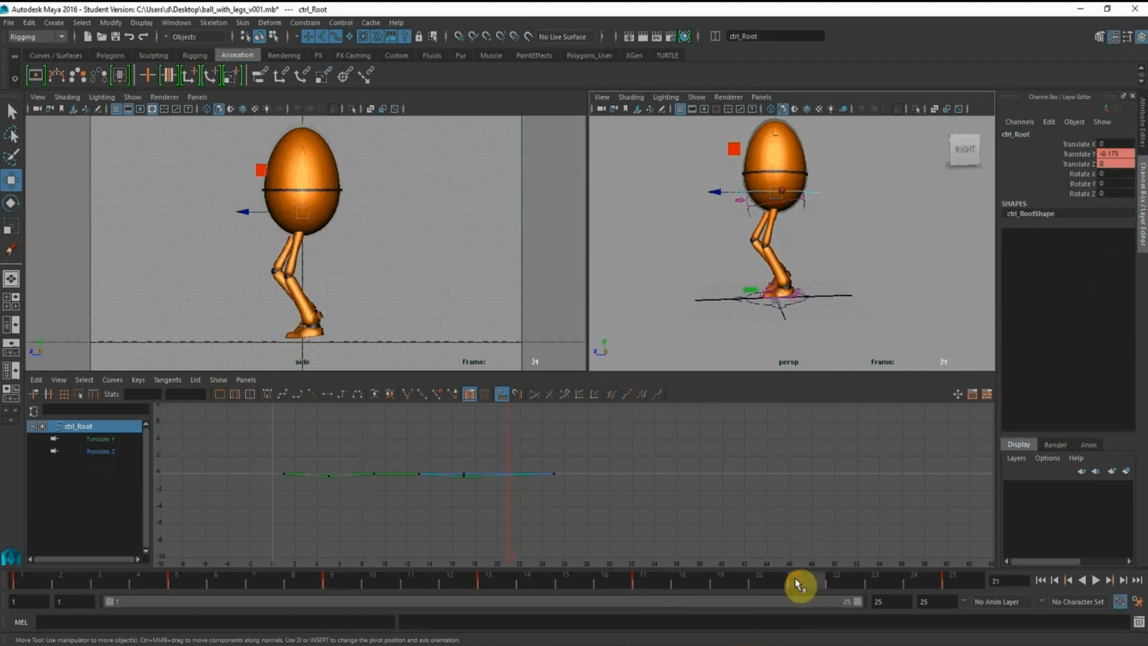
{"action": "middle_click_drag", "start_coordinate": [790, 237], "coordinate": [789, 218], "text": "alt"}
{"action": "right_click_drag", "start_coordinate": [789, 217], "coordinate": [825, 287], "text": "alt"}
{"action": "middle_click_drag", "start_coordinate": [792, 307], "coordinate": [782, 259], "text": "alt"}
{"action": "right_click_drag", "start_coordinate": [782, 258], "coordinate": [791, 312], "text": "alt"}
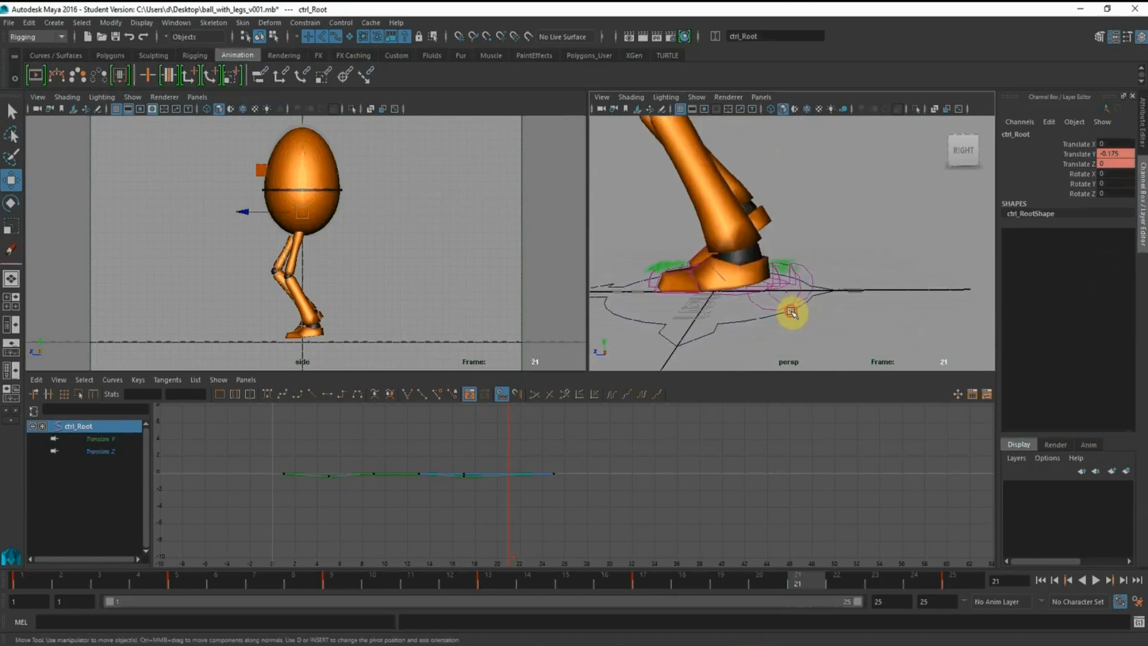
{"action": "left_click_drag", "start_coordinate": [792, 313], "coordinate": [810, 331], "text": "alt"}
{"action": "left_click", "coordinate": [811, 331]}
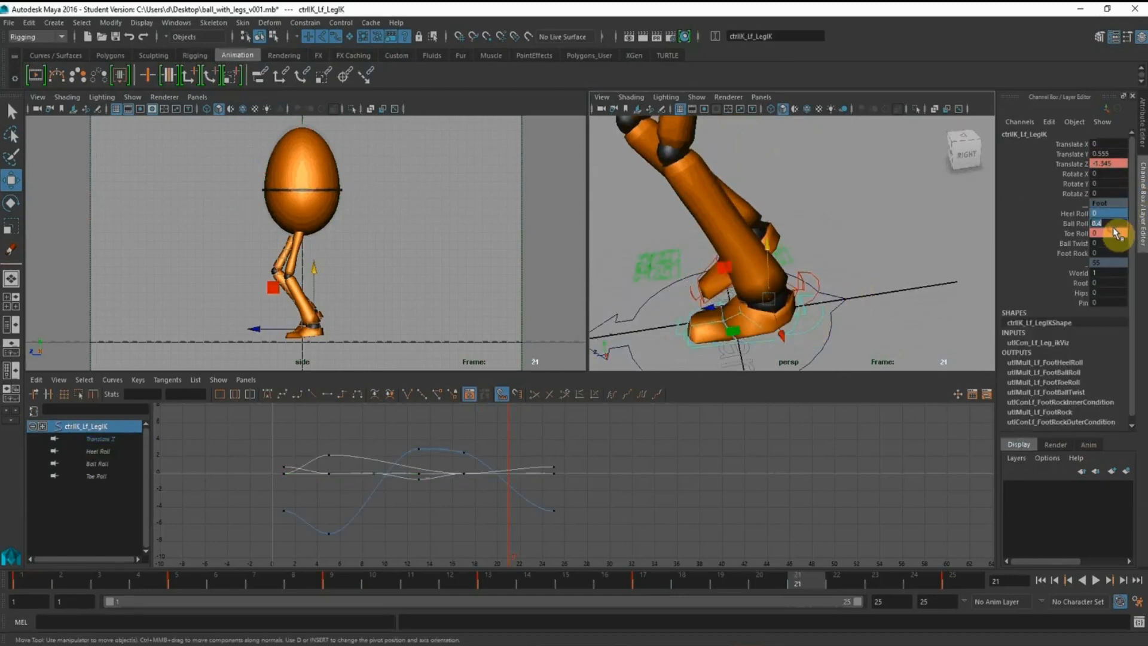
{"action": "type", "text": "0"}
{"action": "key", "text": "Return"}
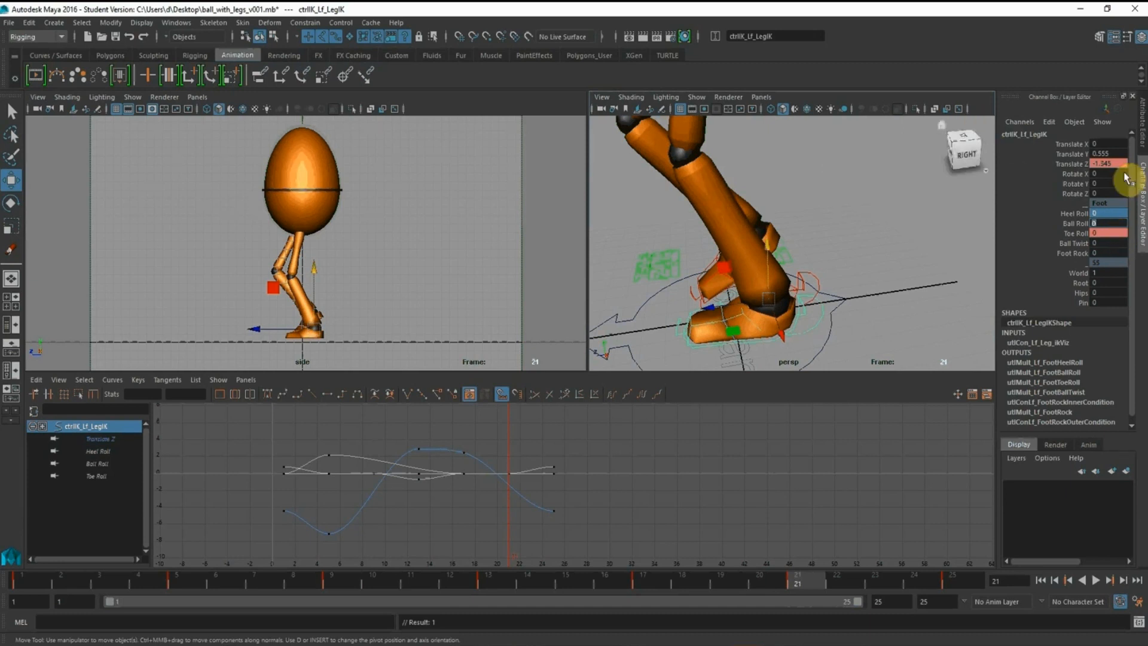
Key the left foot control's Translate Y at frame 21 and set it to 0
{"action": "left_click", "coordinate": [1074, 178]}
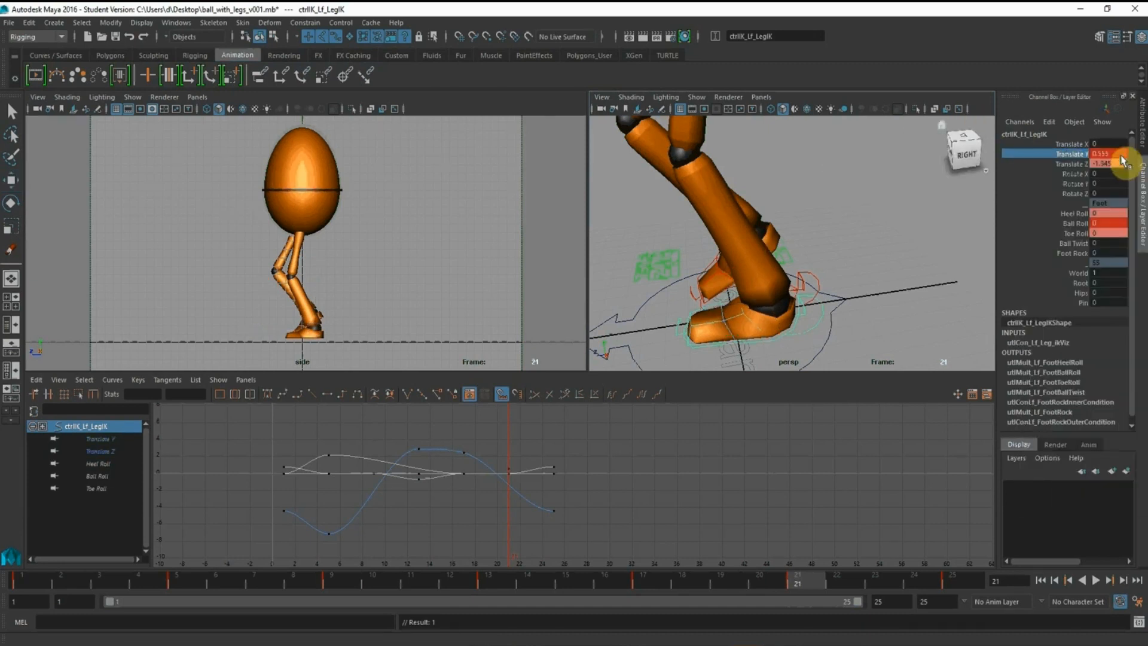
{"action": "left_click", "coordinate": [1116, 164], "text": "shift"}
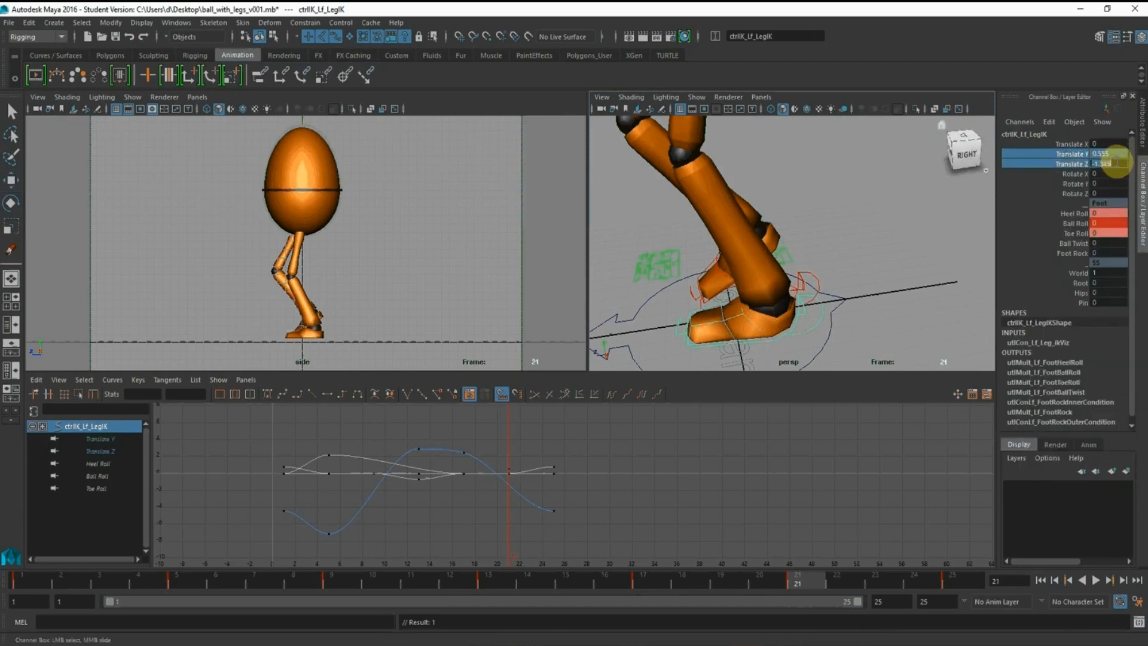
{"action": "left_click", "coordinate": [1106, 153]}
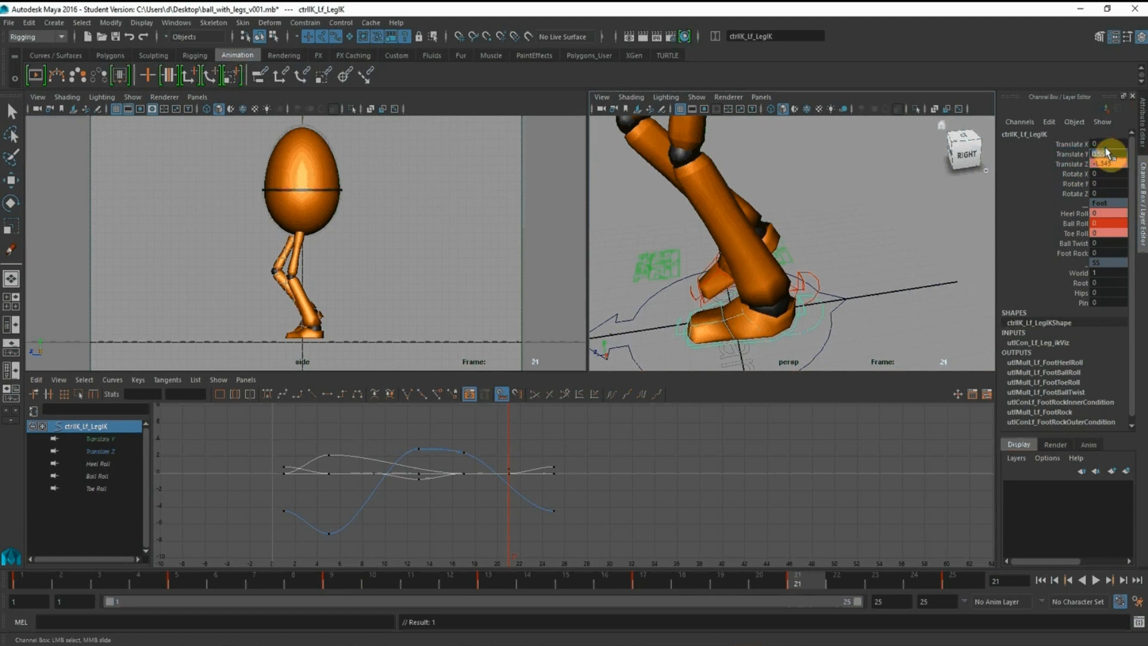
{"action": "key", "text": "Return"}
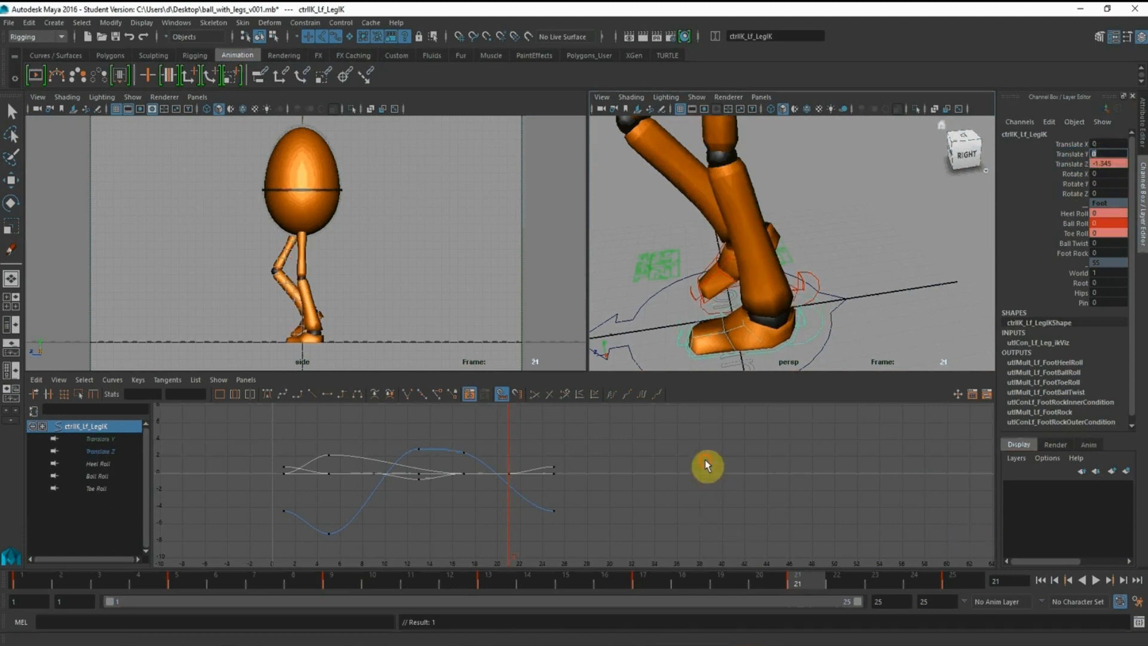
At frame 21, select the root control around the body and set its Translate Y to 0
{"action": "scroll", "coordinate": [686, 457], "scroll_direction": "down", "scroll_amount": 5}
{"action": "right_click_drag", "start_coordinate": [763, 264], "coordinate": [694, 203], "text": "alt"}
{"action": "middle_click_drag", "start_coordinate": [693, 204], "coordinate": [697, 251], "text": "alt"}
{"action": "right_click_drag", "start_coordinate": [697, 251], "coordinate": [741, 227], "text": "alt"}
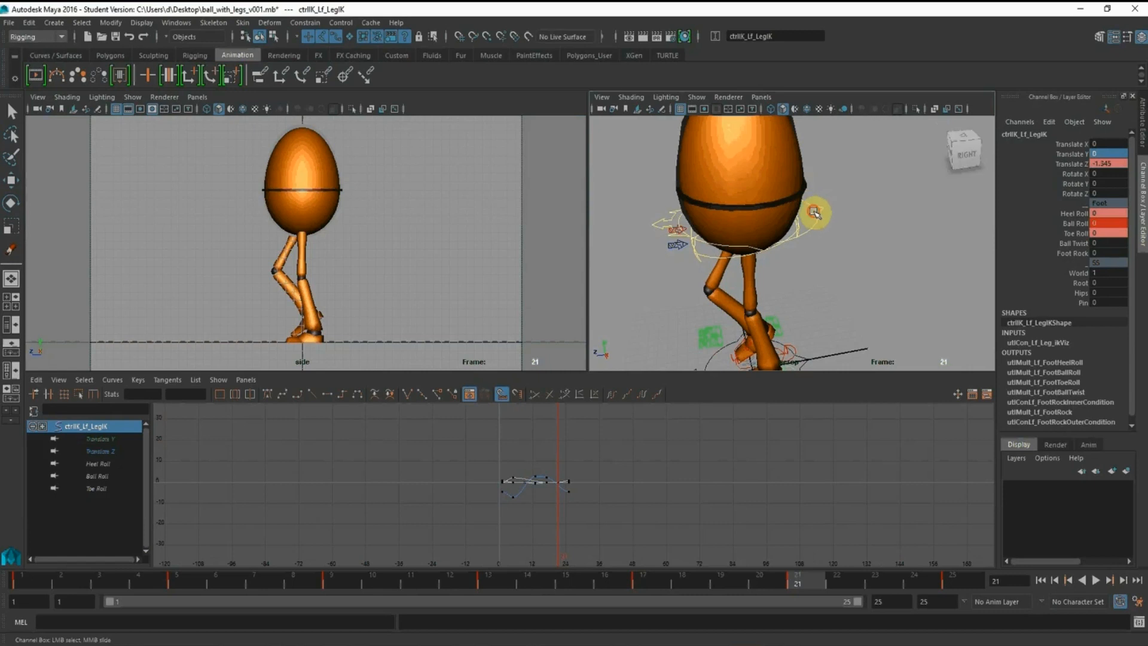
{"action": "left_click", "coordinate": [815, 213]}
{"action": "key", "text": "w"}
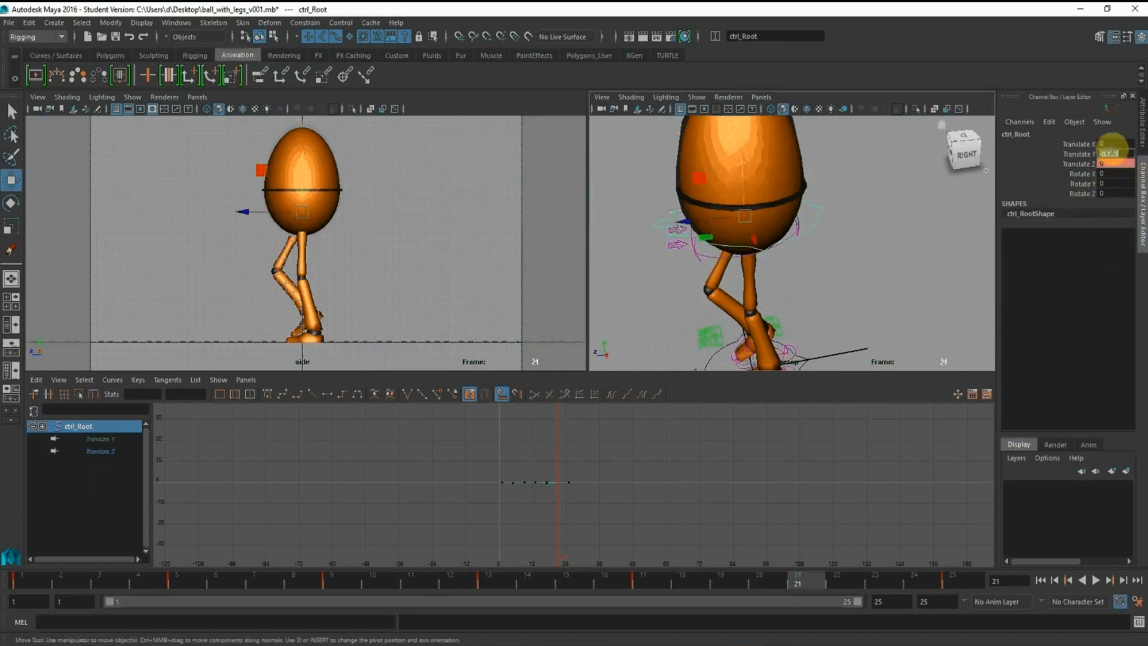
{"action": "middle_click_drag", "start_coordinate": [845, 257], "coordinate": [815, 195], "text": "alt"}
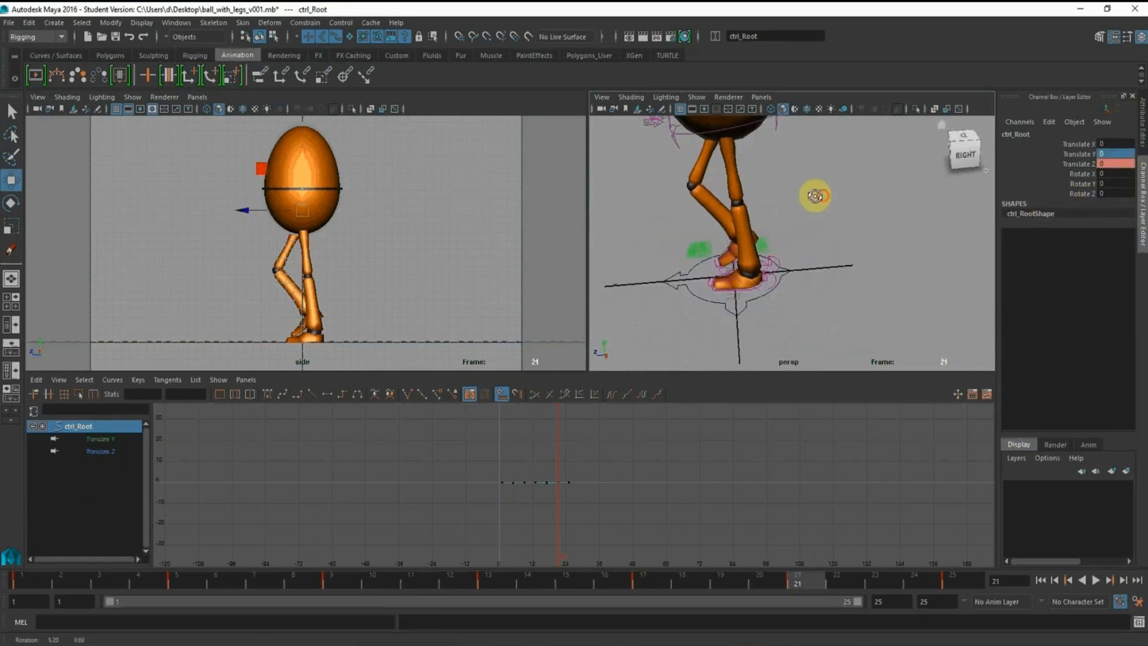
{"action": "right_click_drag", "start_coordinate": [815, 195], "coordinate": [852, 227], "text": "alt"}
{"action": "middle_click_drag", "start_coordinate": [852, 226], "coordinate": [850, 291], "text": "alt"}
{"action": "right_click_drag", "start_coordinate": [840, 261], "coordinate": [786, 256], "text": "alt"}
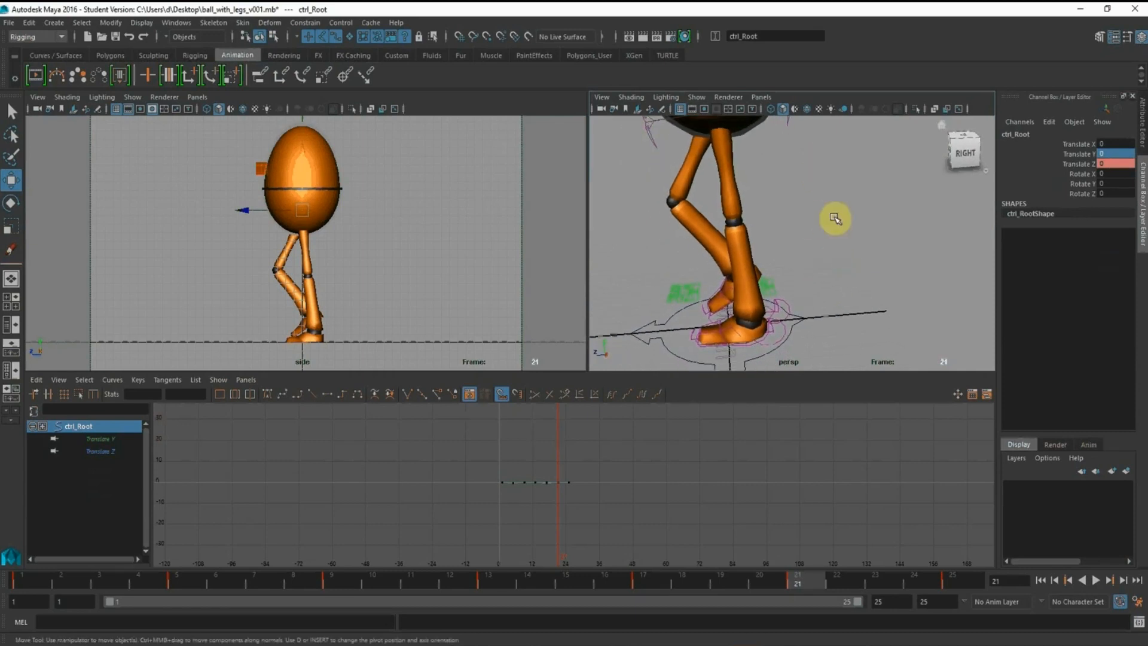
{"action": "right_click_drag", "start_coordinate": [826, 217], "coordinate": [803, 192], "text": "alt"}
At frame 13, set the Toe Roll of the left foot control and of the right foot control to 0
{"action": "left_click", "coordinate": [27, 580]}
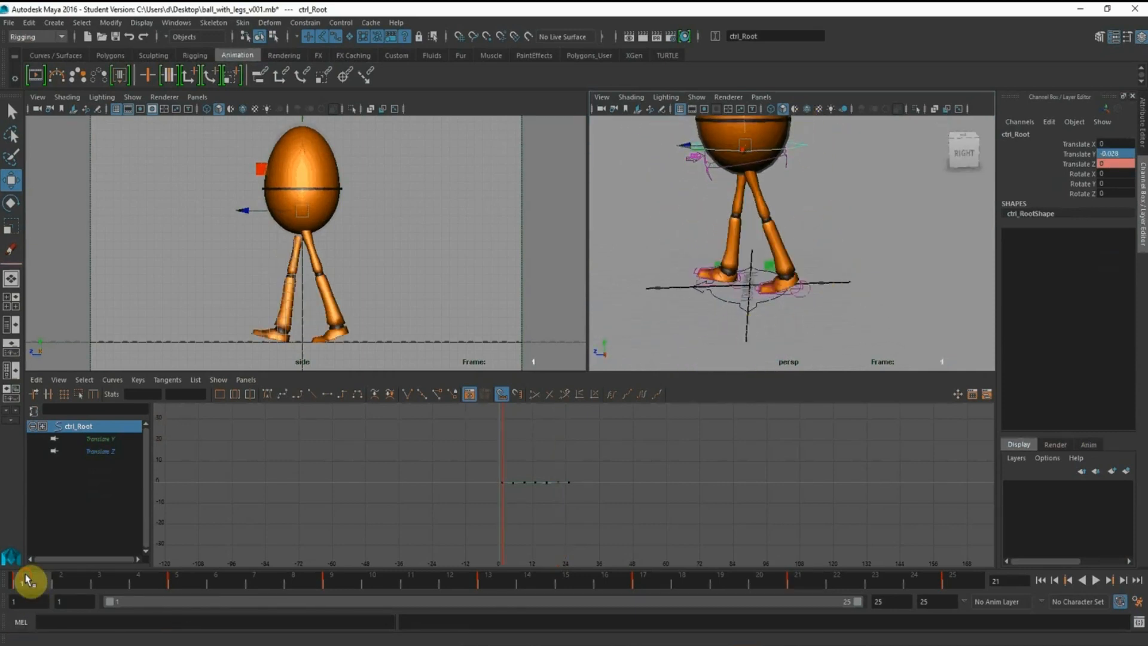
{"action": "left_click", "coordinate": [182, 583]}
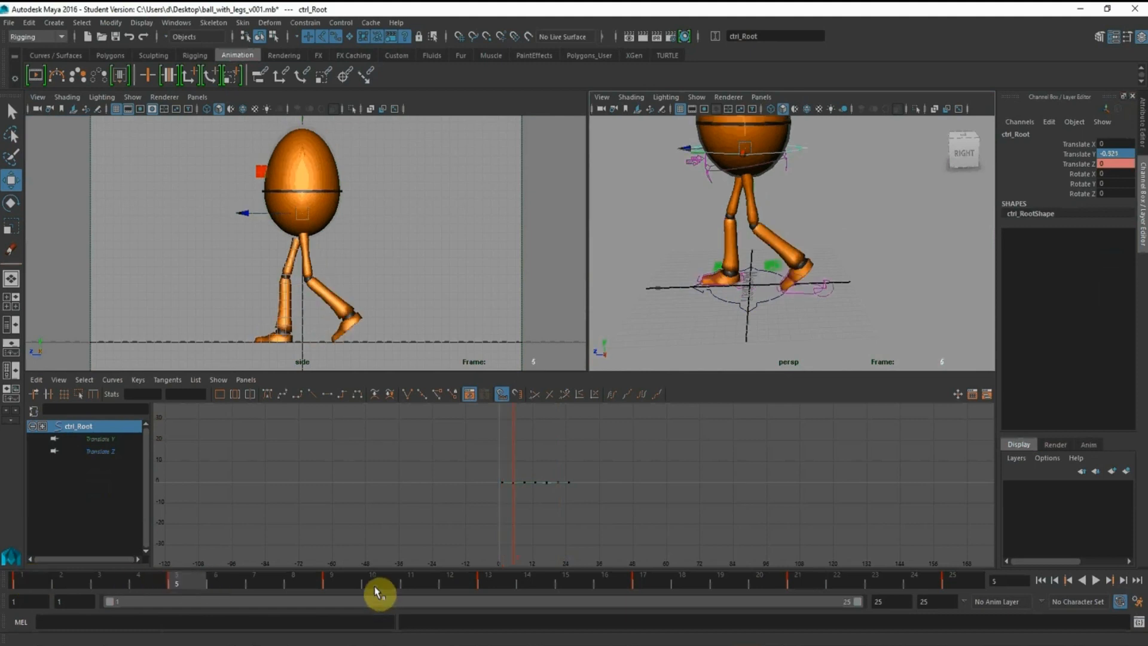
{"action": "left_click", "coordinate": [345, 583]}
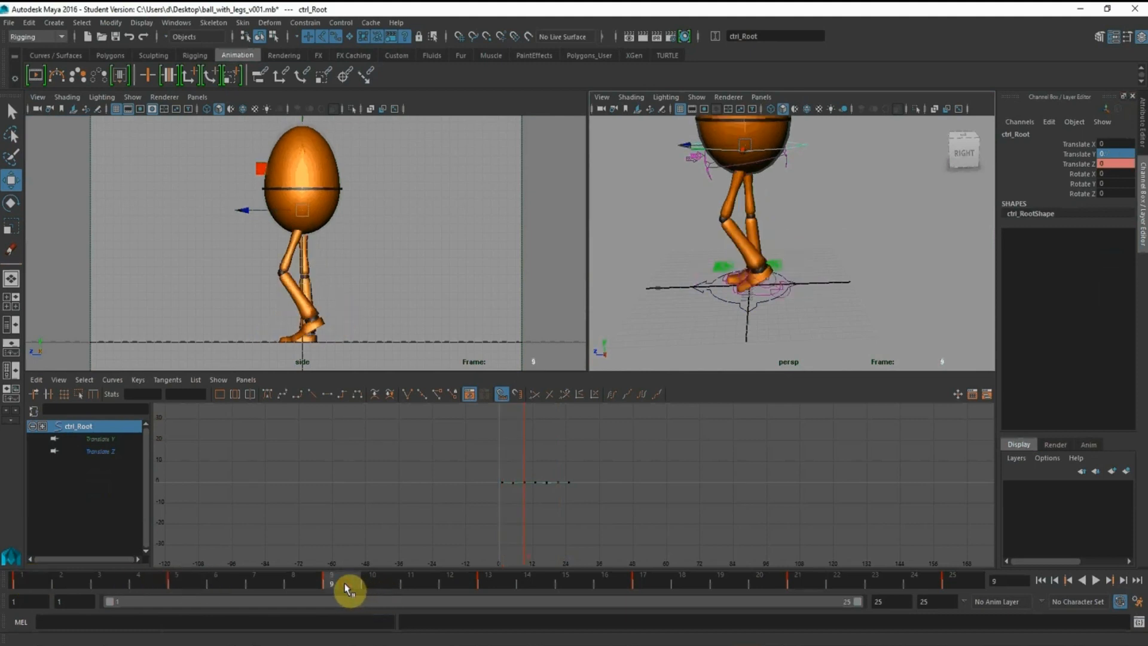
{"action": "left_click", "coordinate": [487, 582]}
{"action": "scroll", "coordinate": [772, 227], "scroll_direction": "up", "scroll_amount": 5}
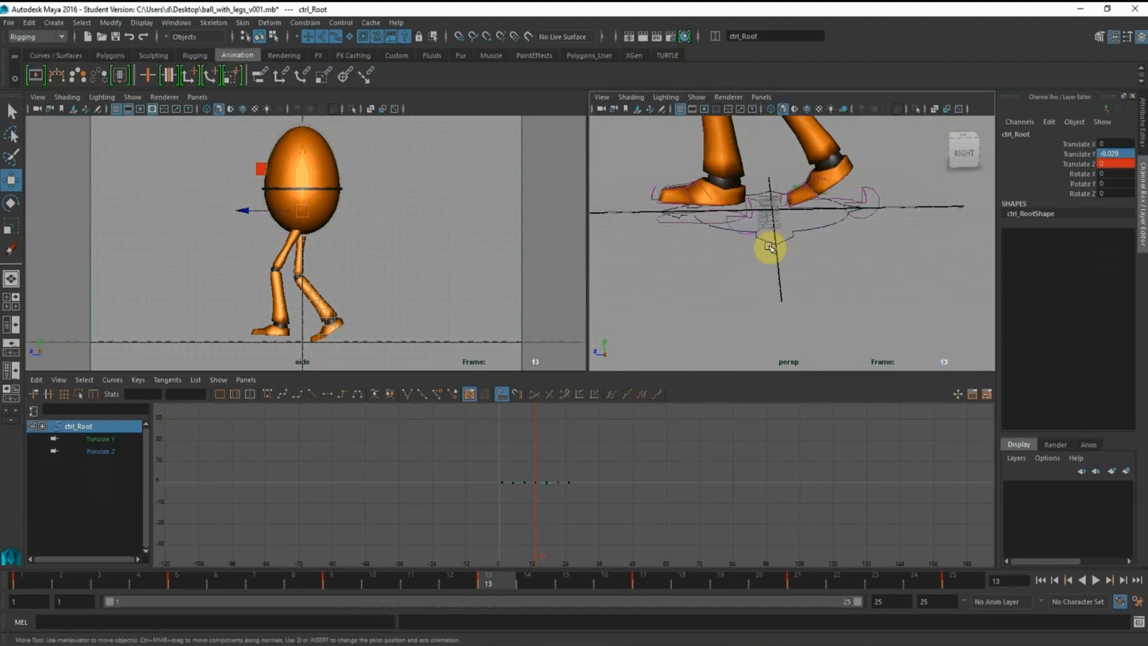
{"action": "left_click", "coordinate": [757, 234]}
{"action": "left_click_drag", "start_coordinate": [758, 231], "coordinate": [716, 338], "text": "alt"}
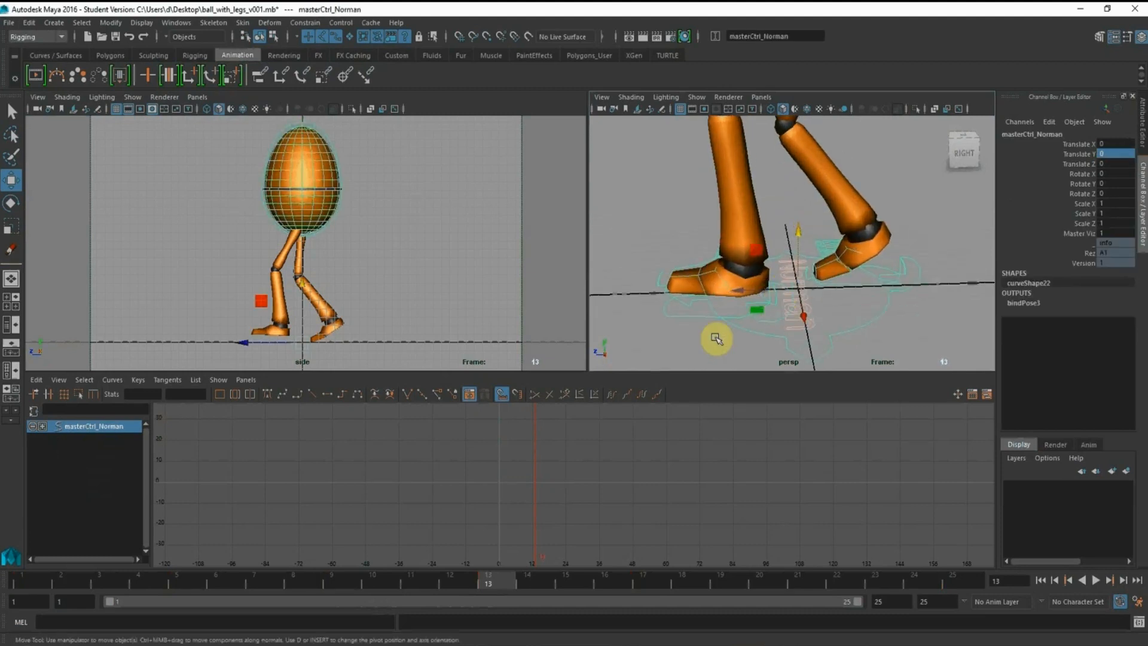
{"action": "left_click", "coordinate": [703, 312]}
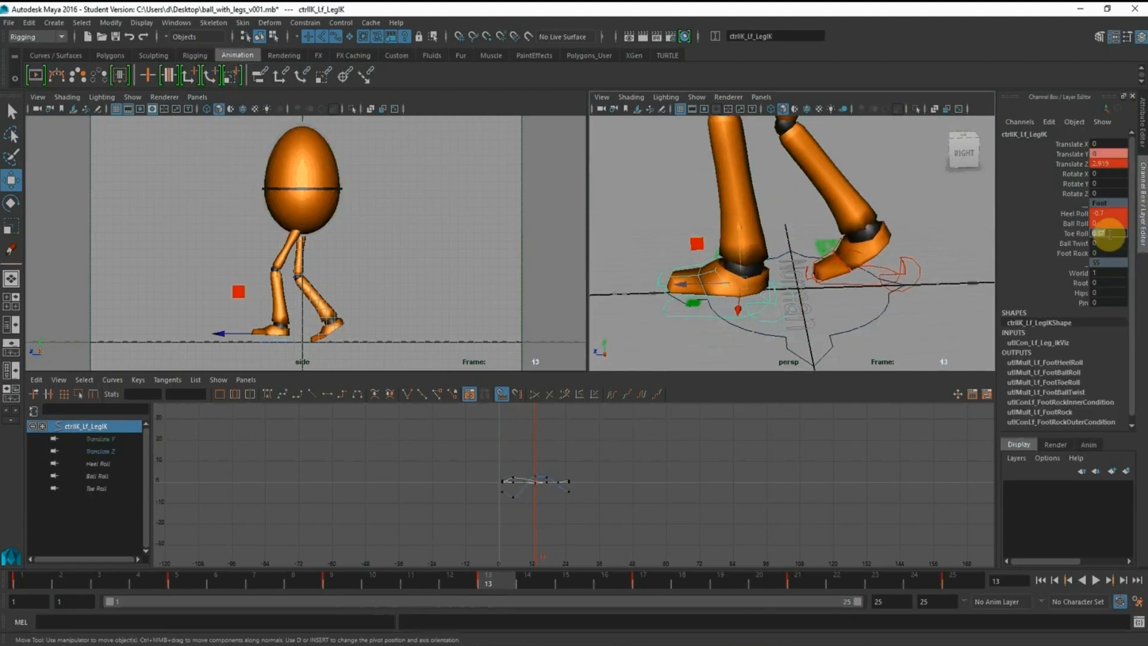
{"action": "type", "text": "0"}
{"action": "key", "text": "Return"}
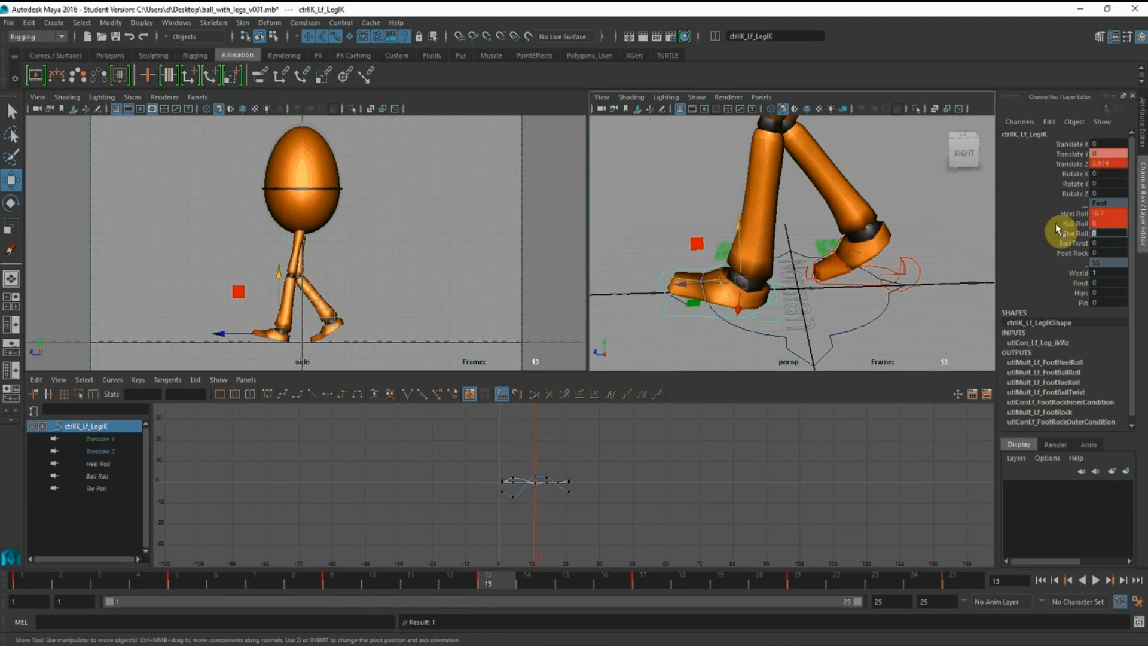
{"action": "left_click", "coordinate": [911, 257]}
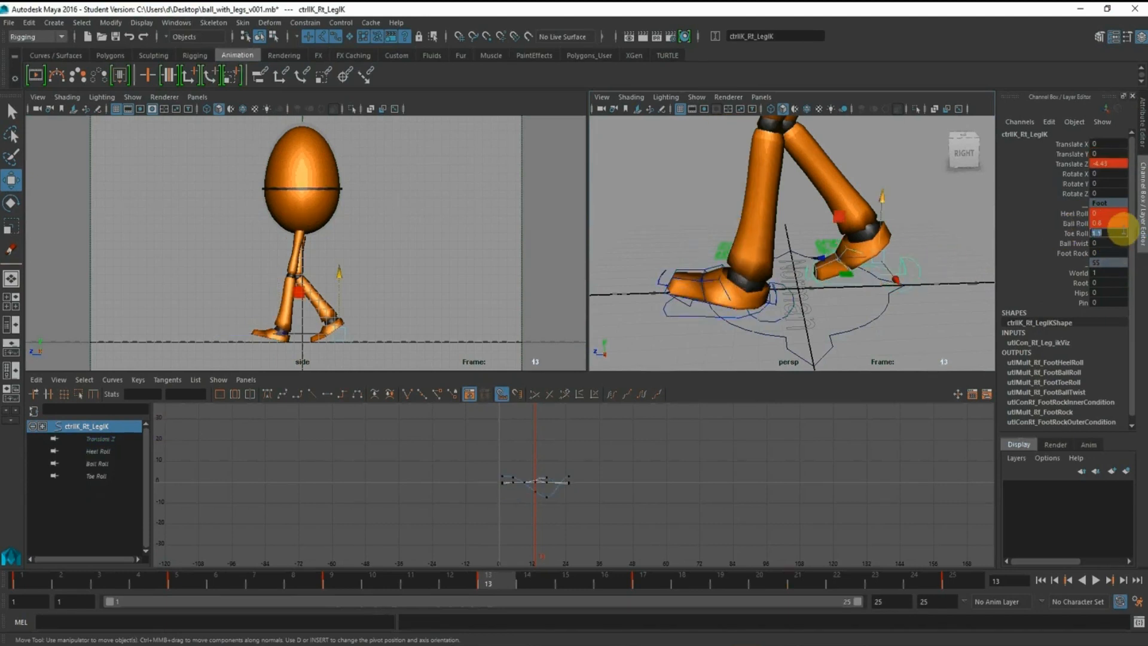
{"action": "key", "text": "Return"}
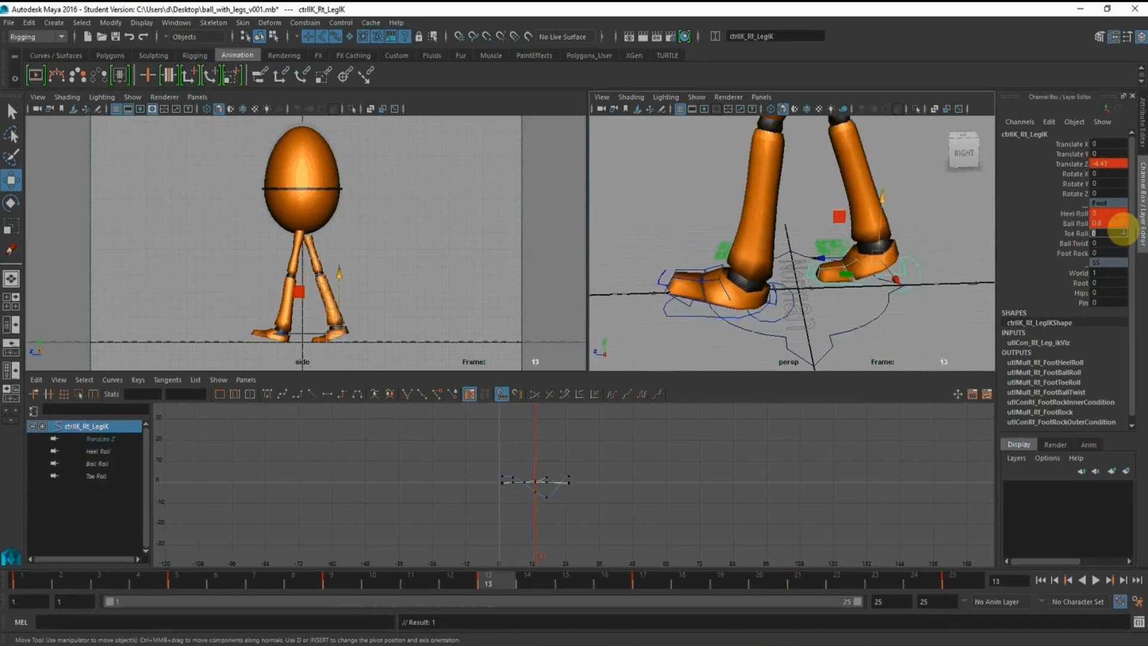
At frame 21, select the right foot control and set its Heel Roll to 0
{"action": "left_click", "coordinate": [646, 585]}
{"action": "left_click_drag", "start_coordinate": [656, 576], "coordinate": [815, 584]}
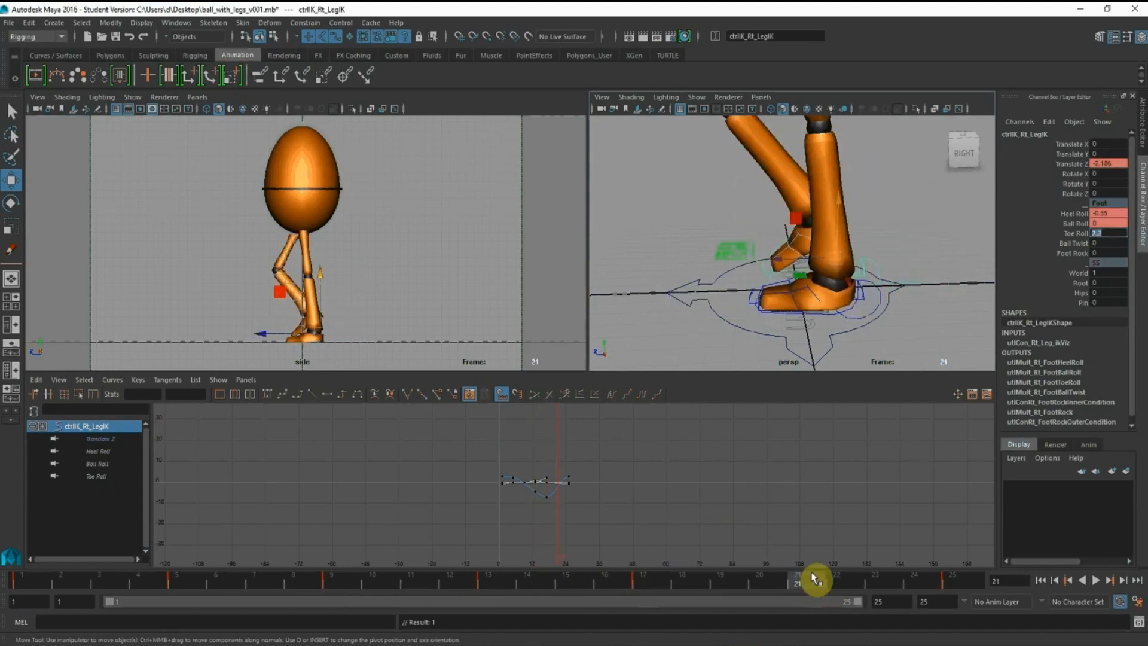
{"action": "left_click_drag", "start_coordinate": [814, 266], "coordinate": [880, 229], "text": "alt"}
{"action": "left_click", "coordinate": [899, 204]}
{"action": "right_click_drag", "start_coordinate": [787, 246], "coordinate": [860, 300], "text": "alt"}
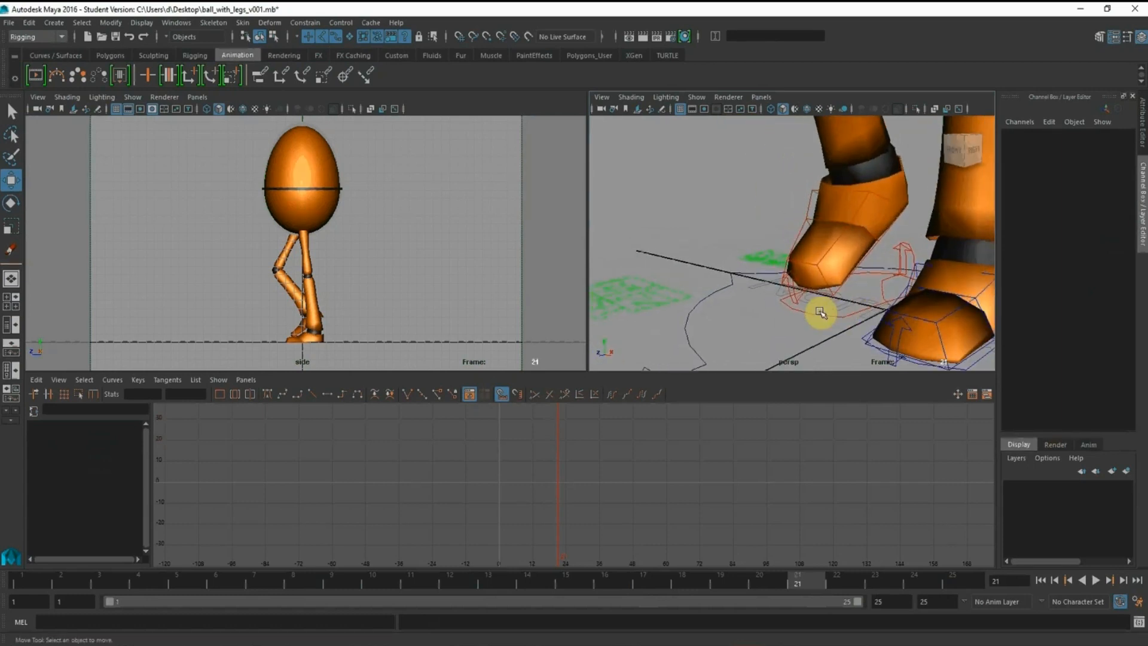
{"action": "left_click", "coordinate": [819, 312]}
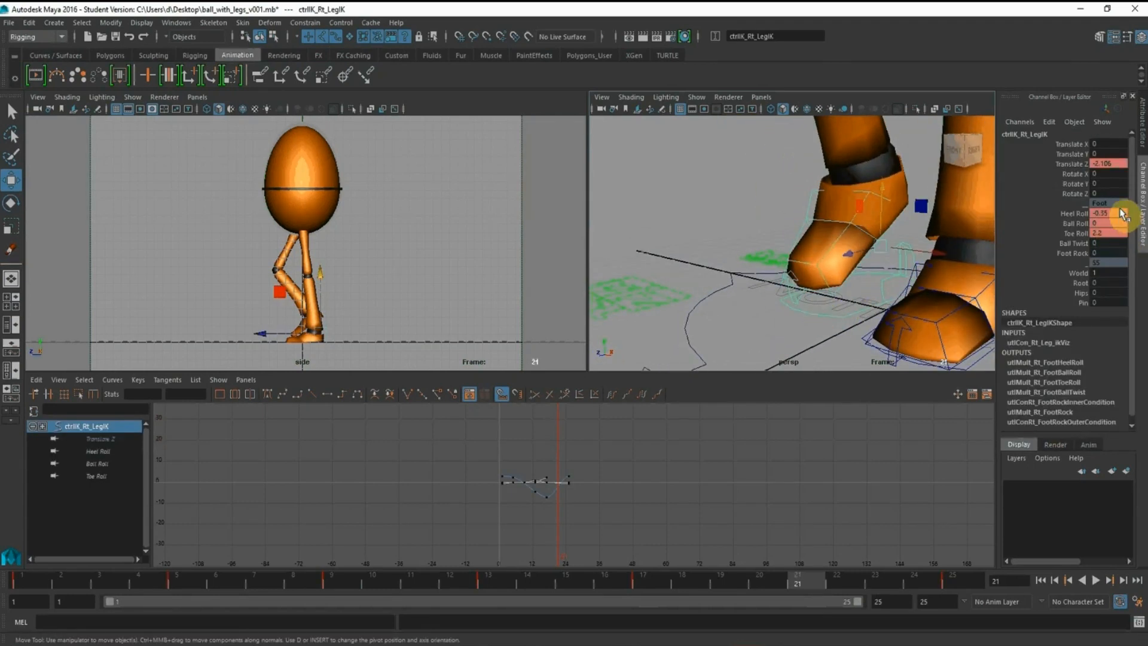
{"action": "key", "text": "Return"}
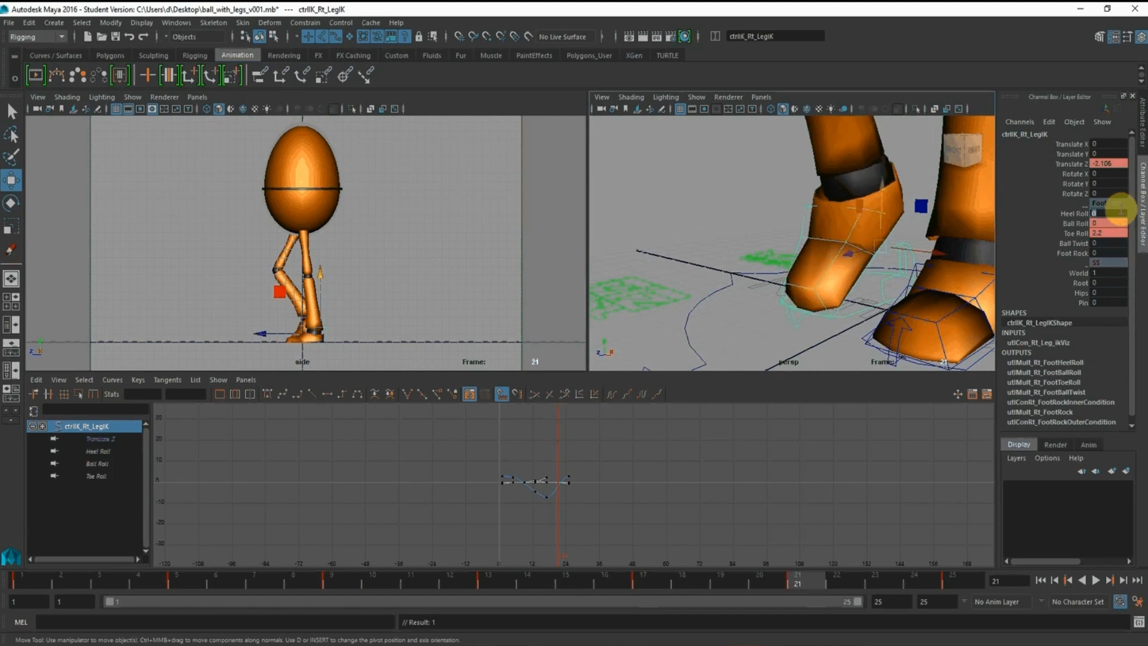
Raise the right foot control to a Translate Y of about 0.482 at frame 21 and key that channel
{"action": "left_click_drag", "start_coordinate": [880, 188], "coordinate": [882, 174]}
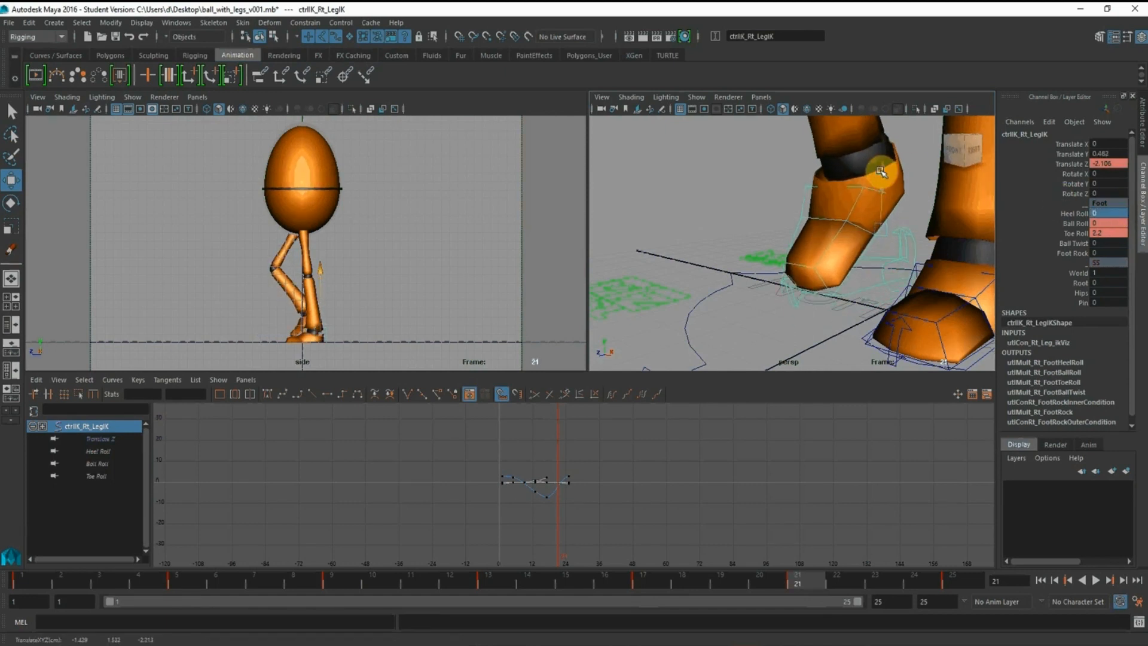
{"action": "scroll", "coordinate": [883, 218], "scroll_direction": "down", "scroll_amount": 3}
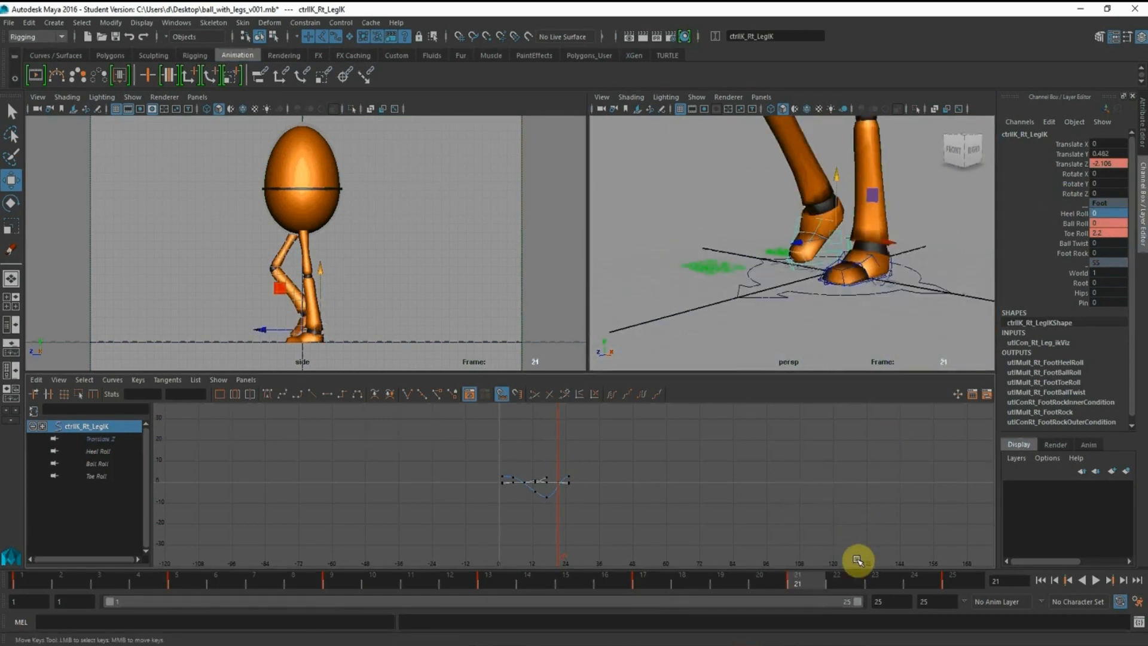
{"action": "scroll", "coordinate": [753, 451], "scroll_direction": "up", "scroll_amount": 2}
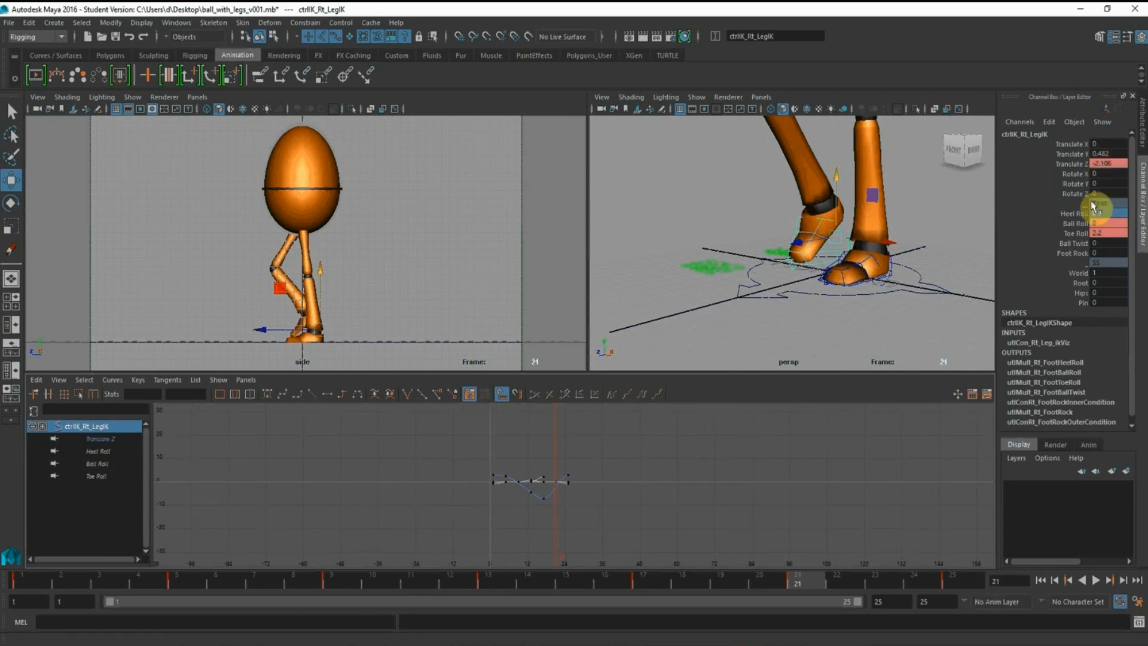
{"action": "left_click", "coordinate": [1071, 153]}
{"action": "right_click", "coordinate": [1073, 153]}
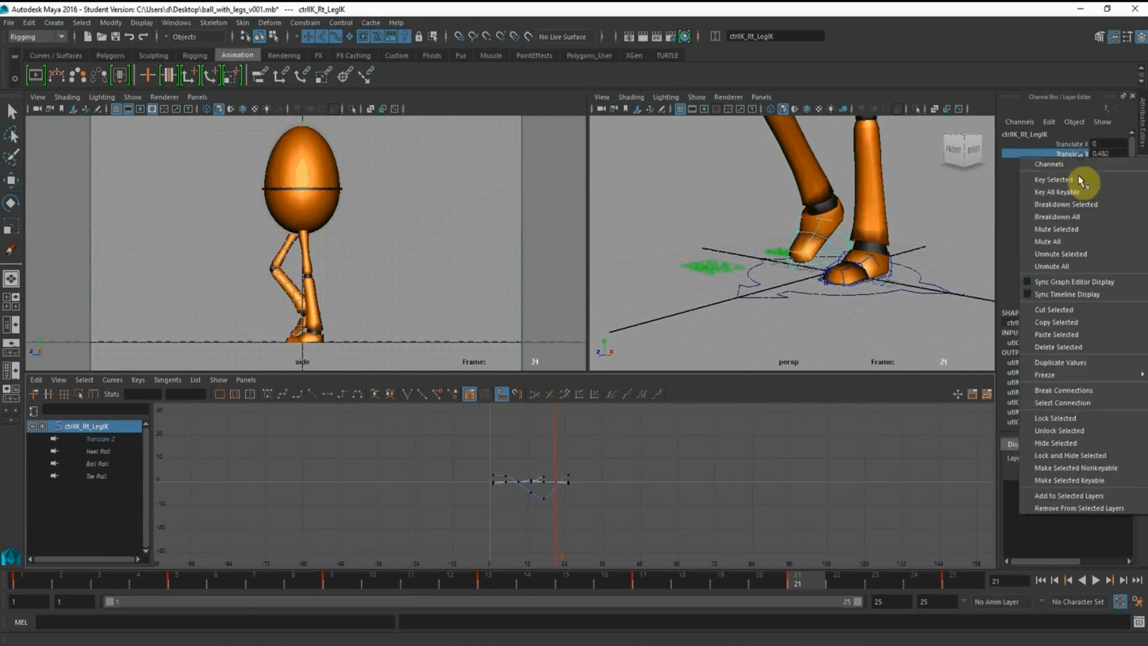
{"action": "left_click", "coordinate": [1078, 178]}
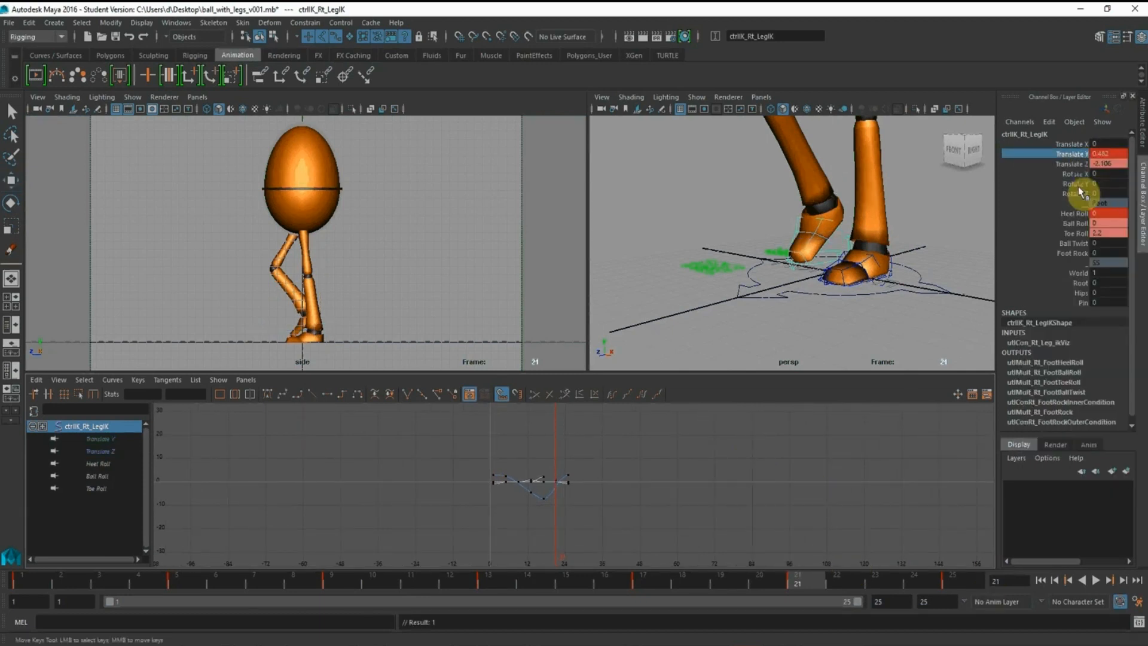
At frame 17, set the right foot control's Translate Y to 0
{"action": "left_click", "coordinate": [651, 582]}
{"action": "left_click_drag", "start_coordinate": [850, 267], "coordinate": [981, 202], "text": "alt"}
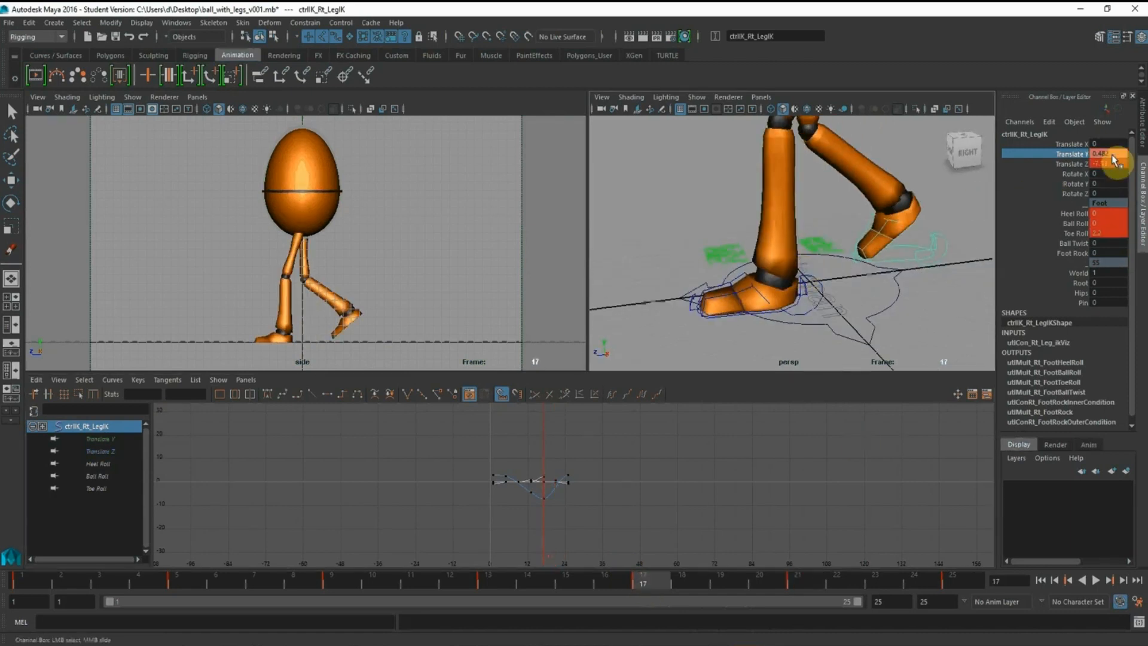
{"action": "type", "text": "0"}
{"action": "key", "text": "Return"}
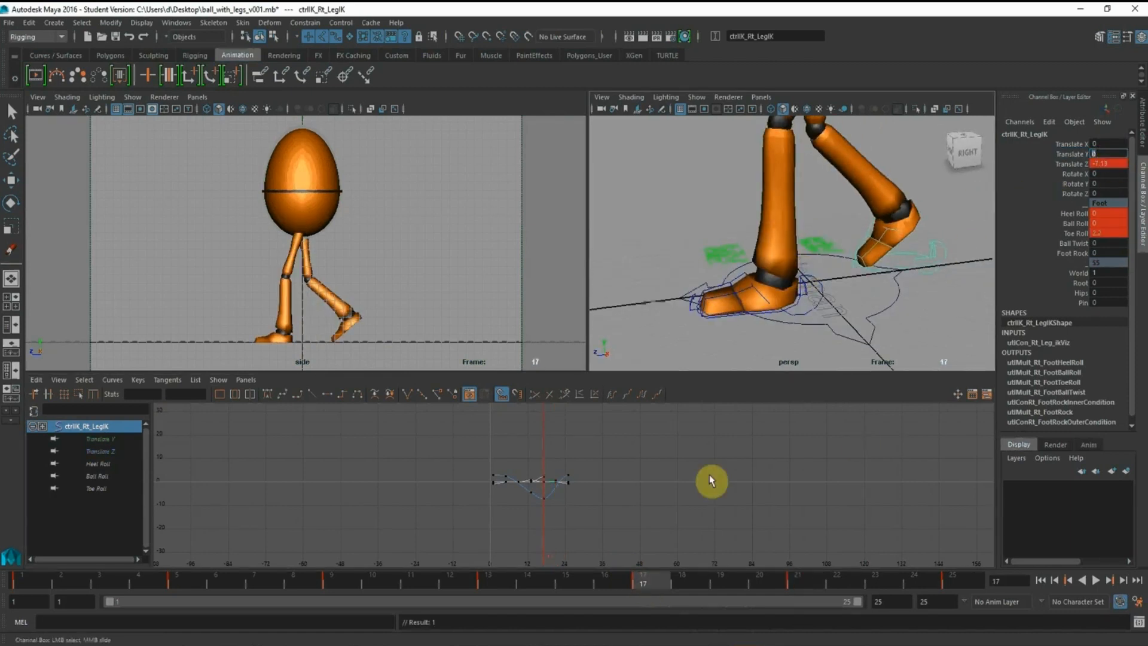
At frame 25, set the right foot control's Toe Roll and Translate Y to 0
{"action": "left_click", "coordinate": [795, 585]}
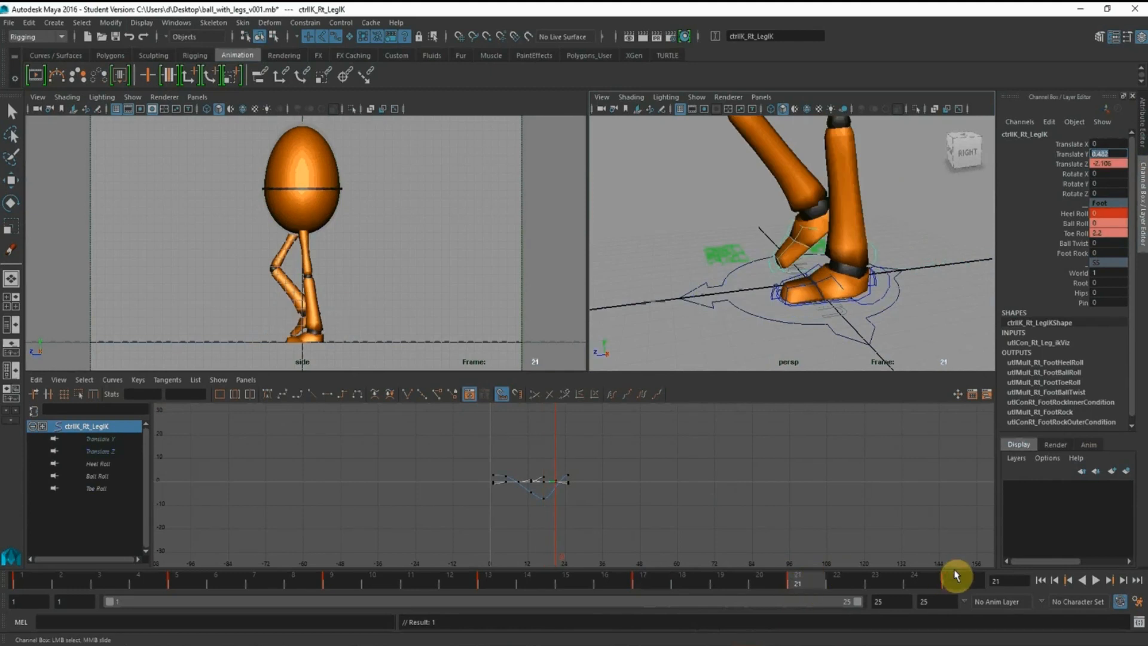
{"action": "left_click", "coordinate": [963, 589]}
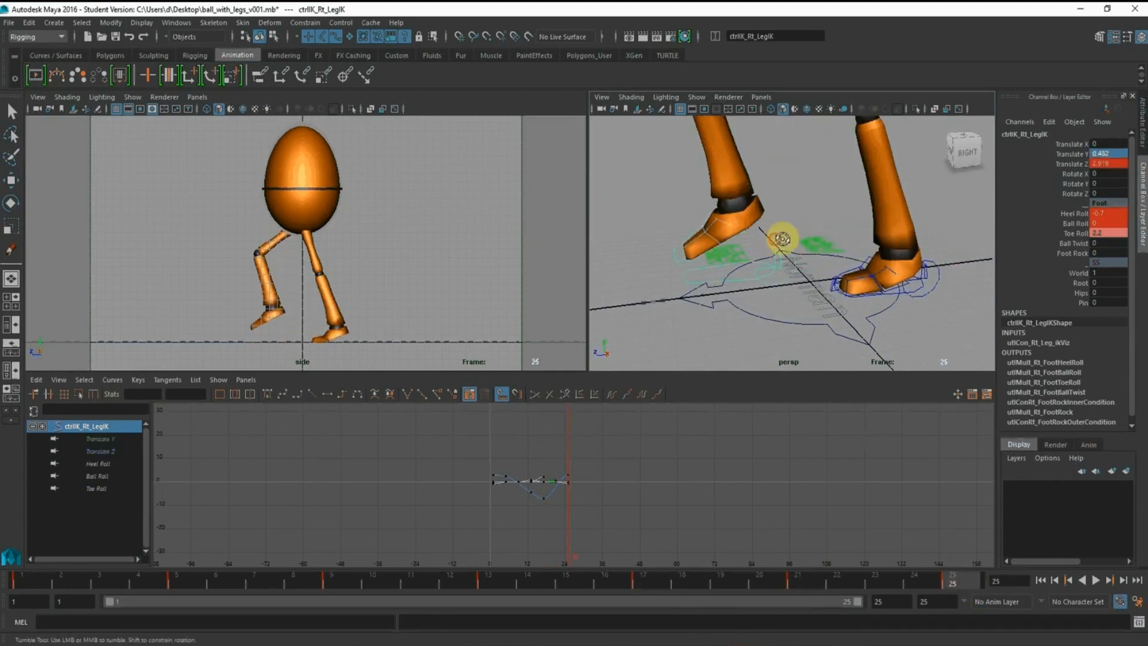
{"action": "scroll", "coordinate": [767, 247], "scroll_direction": "up", "scroll_amount": 3}
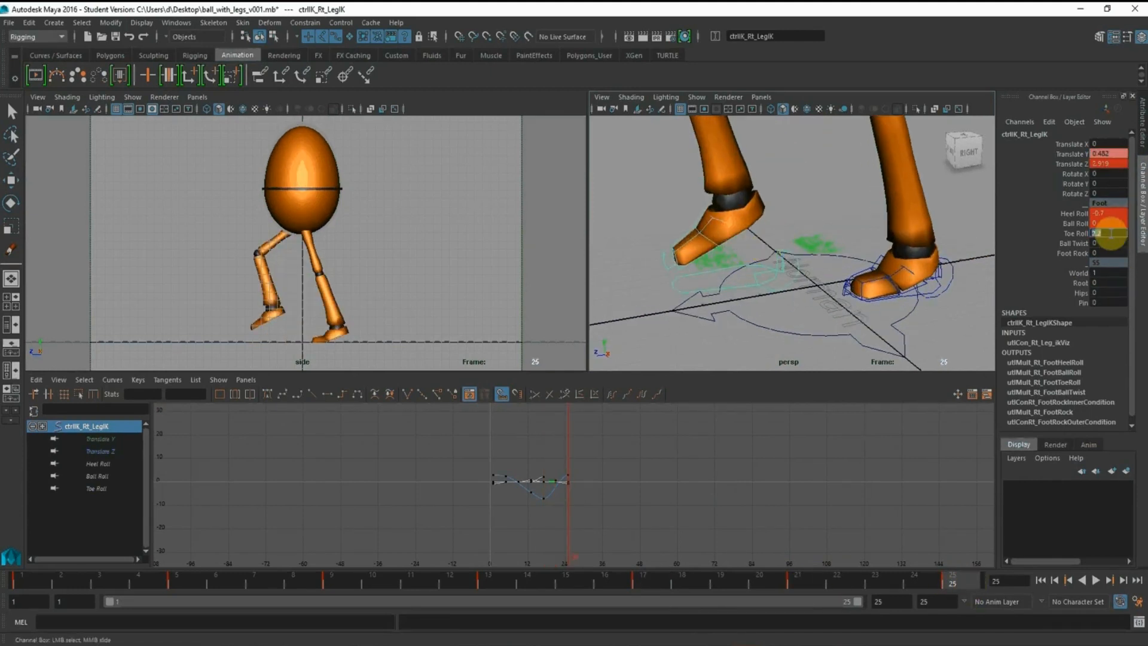
{"action": "type", "text": "0"}
{"action": "key", "text": "Return"}
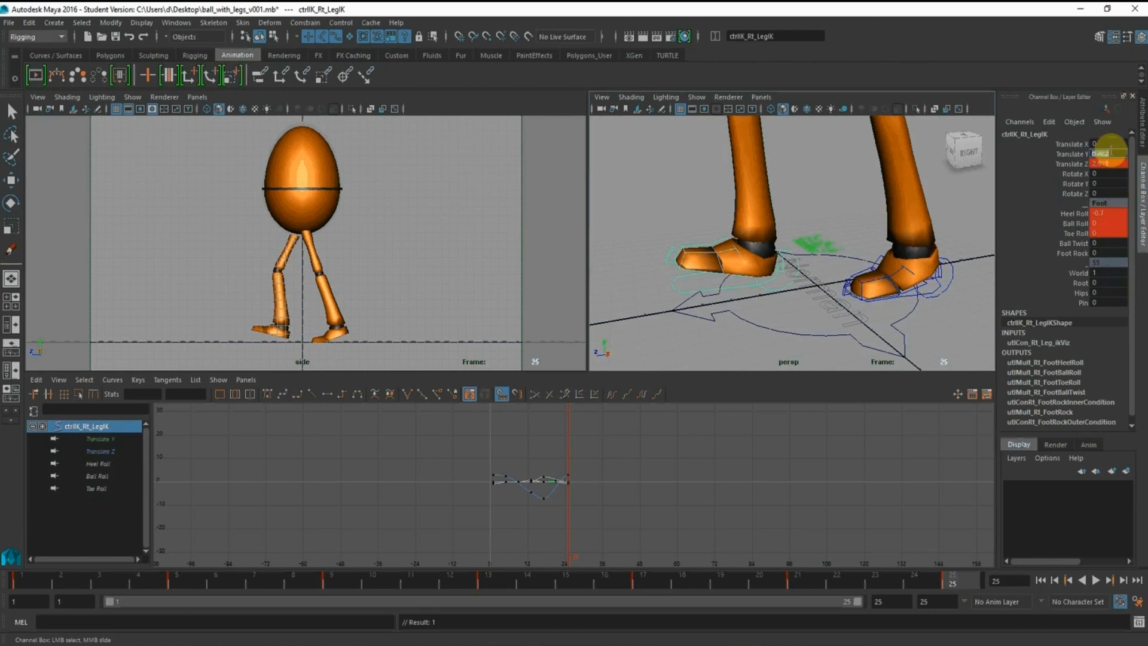
{"action": "type", "text": "0"}
{"action": "key", "text": "Return"}
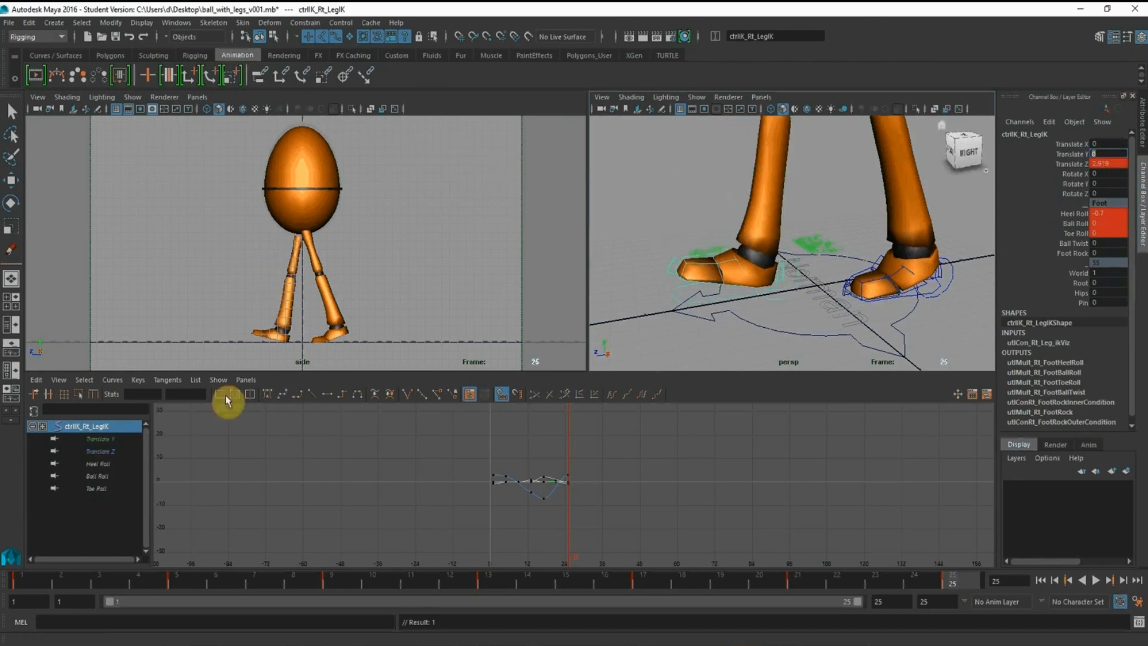
Review the walk cycle's key poses at frames 1, 5, 9, 13, 17, 21 and 25 with the whole legs in view
{"action": "scroll", "coordinate": [705, 210], "scroll_direction": "down", "scroll_amount": 5}
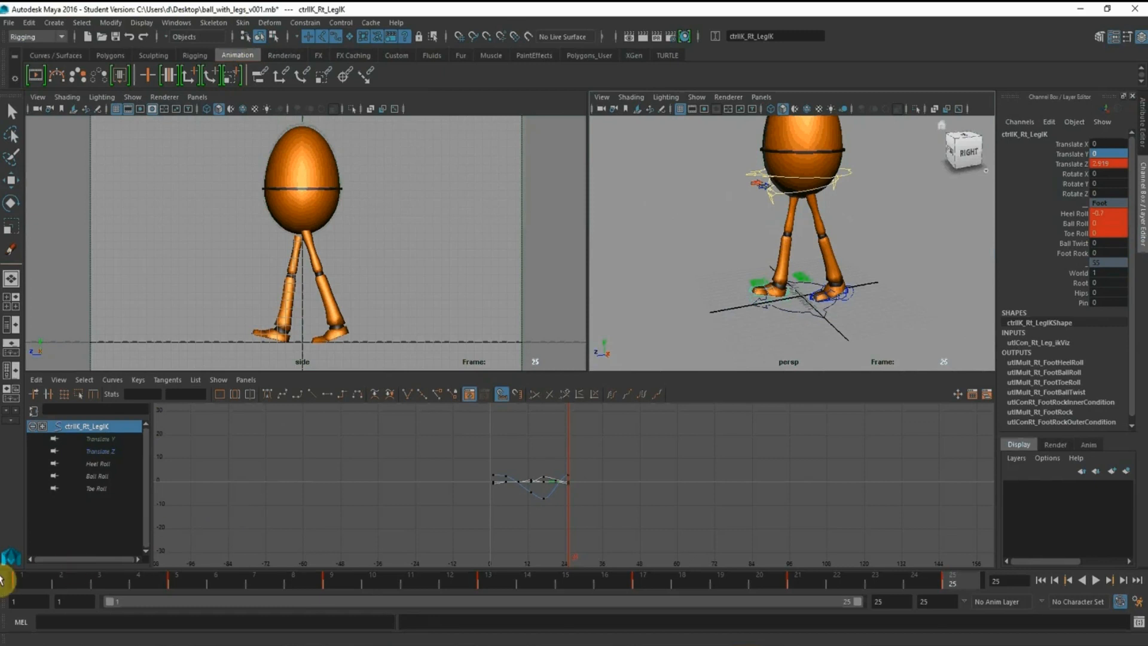
{"action": "left_click", "coordinate": [30, 575]}
{"action": "left_click", "coordinate": [192, 582]}
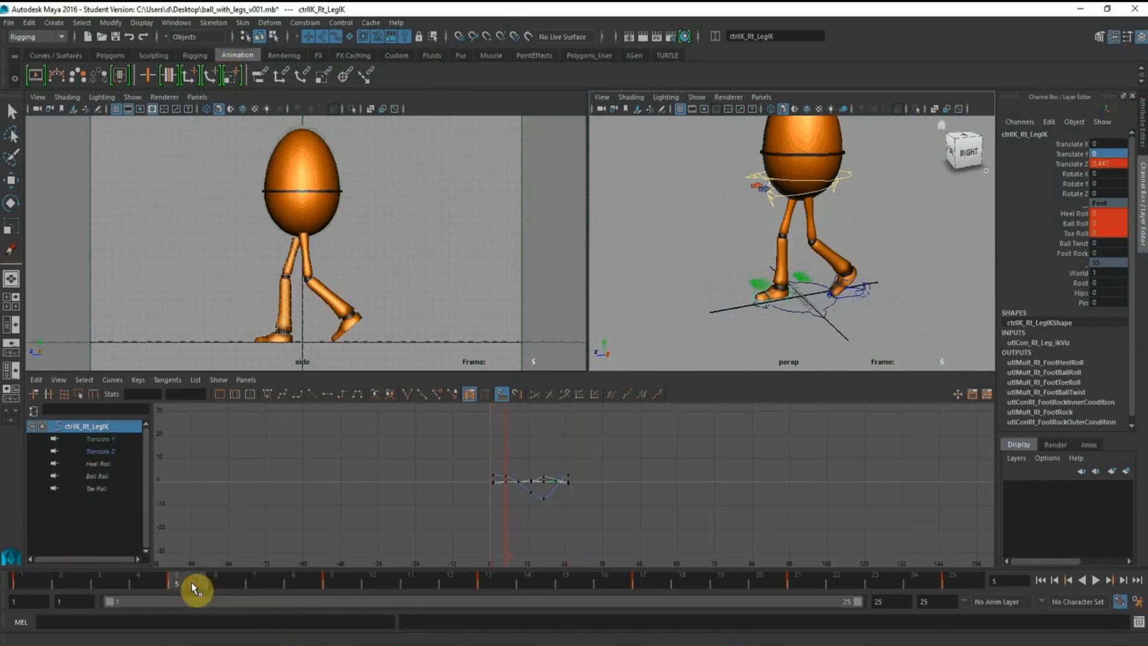
{"action": "left_click", "coordinate": [345, 580]}
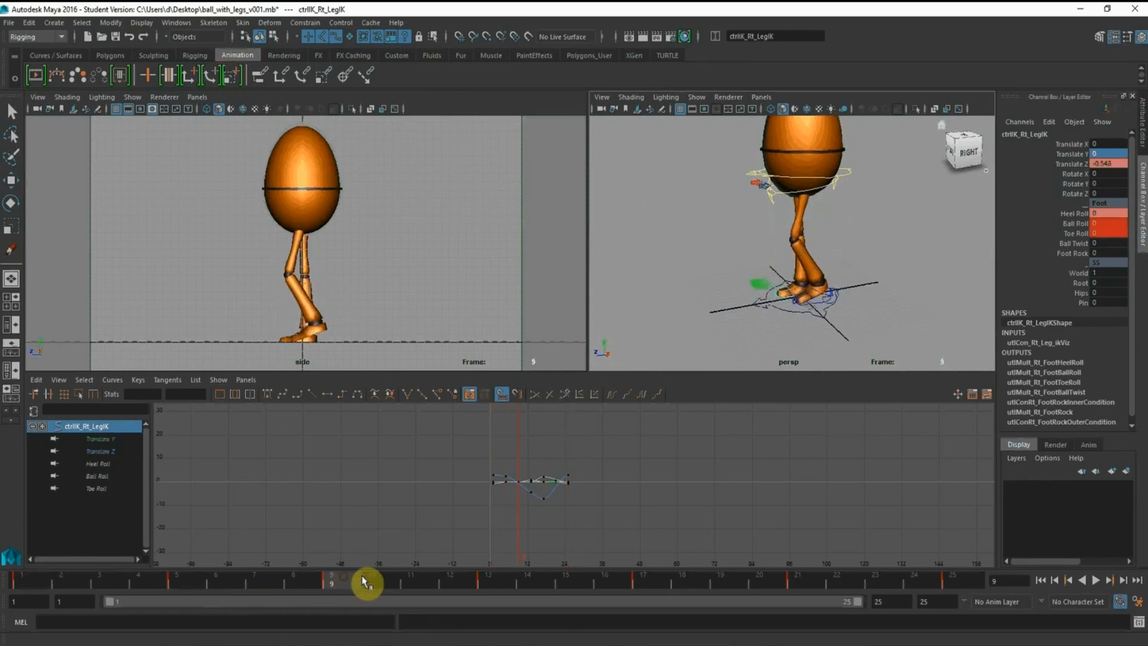
{"action": "left_click", "coordinate": [491, 579]}
{"action": "left_click", "coordinate": [651, 587]}
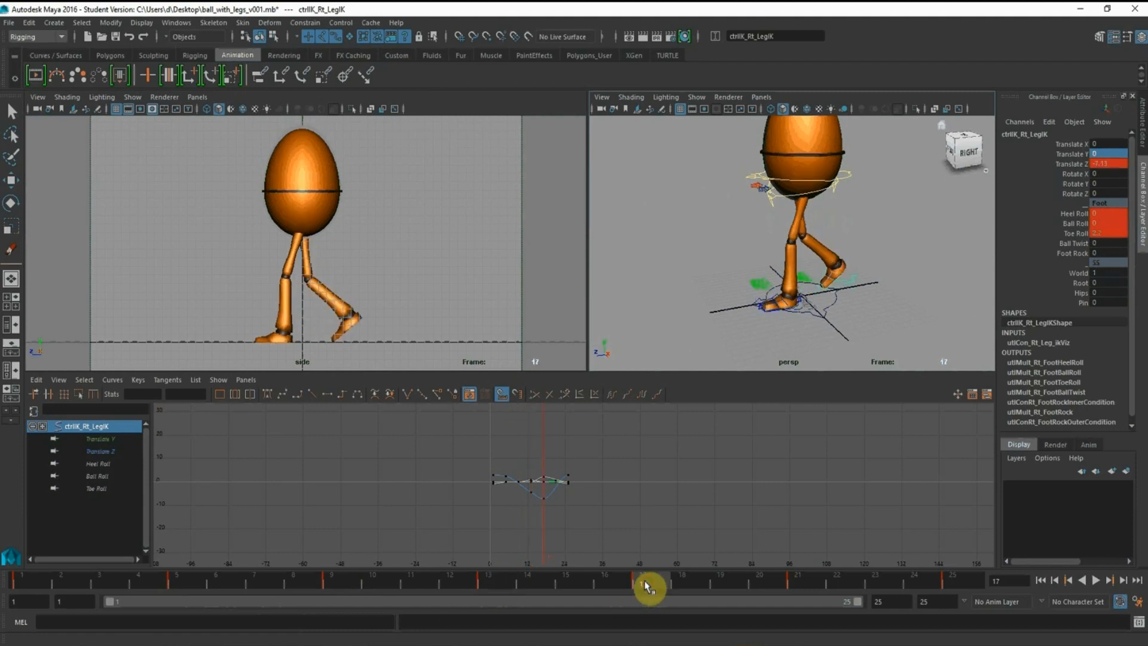
{"action": "left_click", "coordinate": [816, 590]}
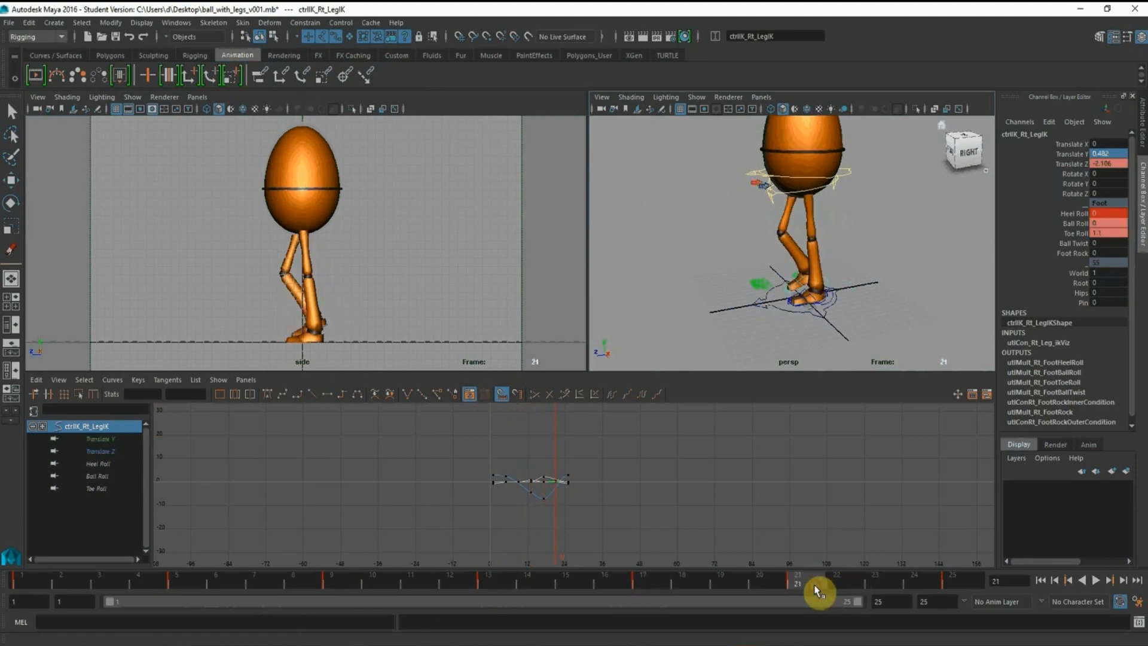
{"action": "left_click", "coordinate": [963, 586]}
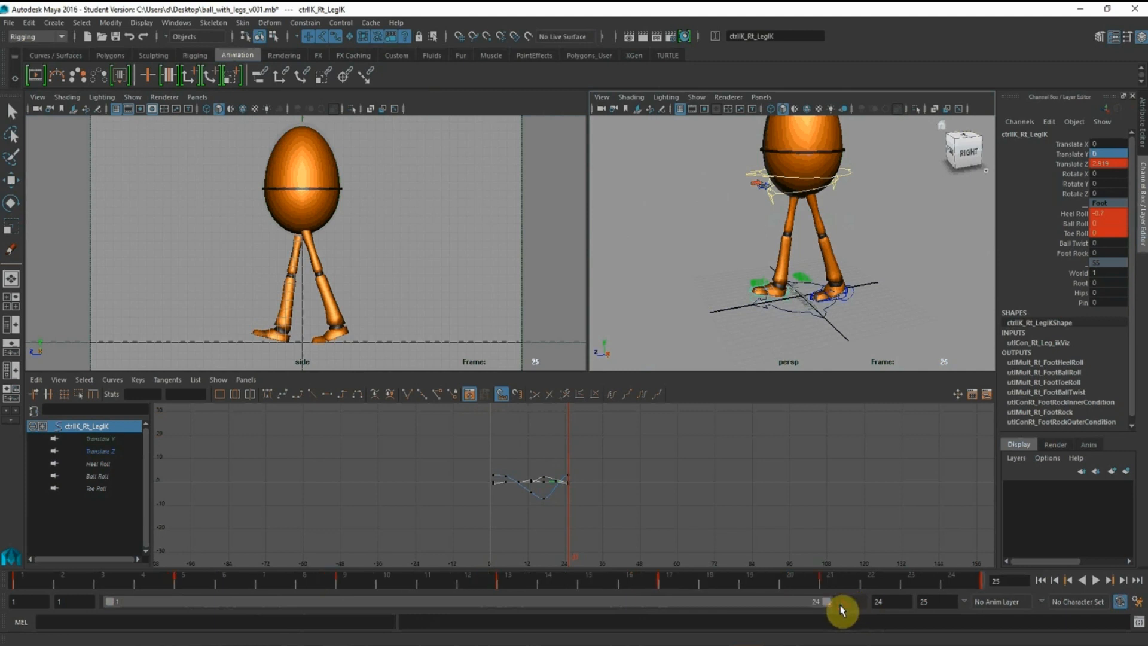
End the playback range at frame 24 and play the walk cycle with nothing selected
{"action": "left_click", "coordinate": [1095, 583]}
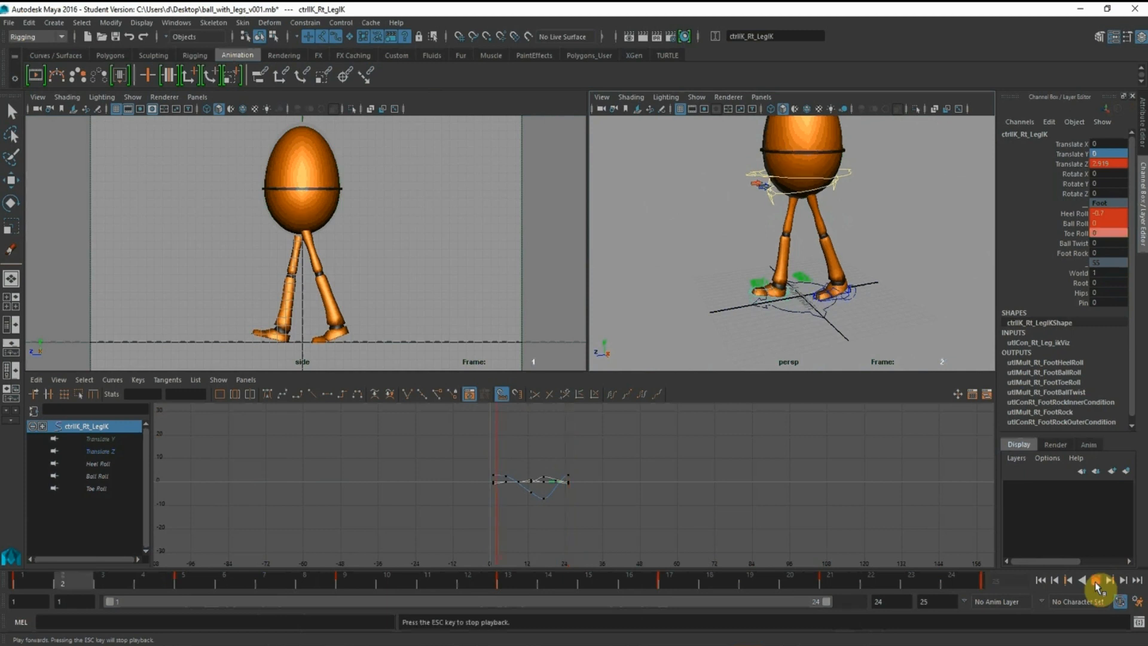
{"action": "left_click", "coordinate": [392, 211]}
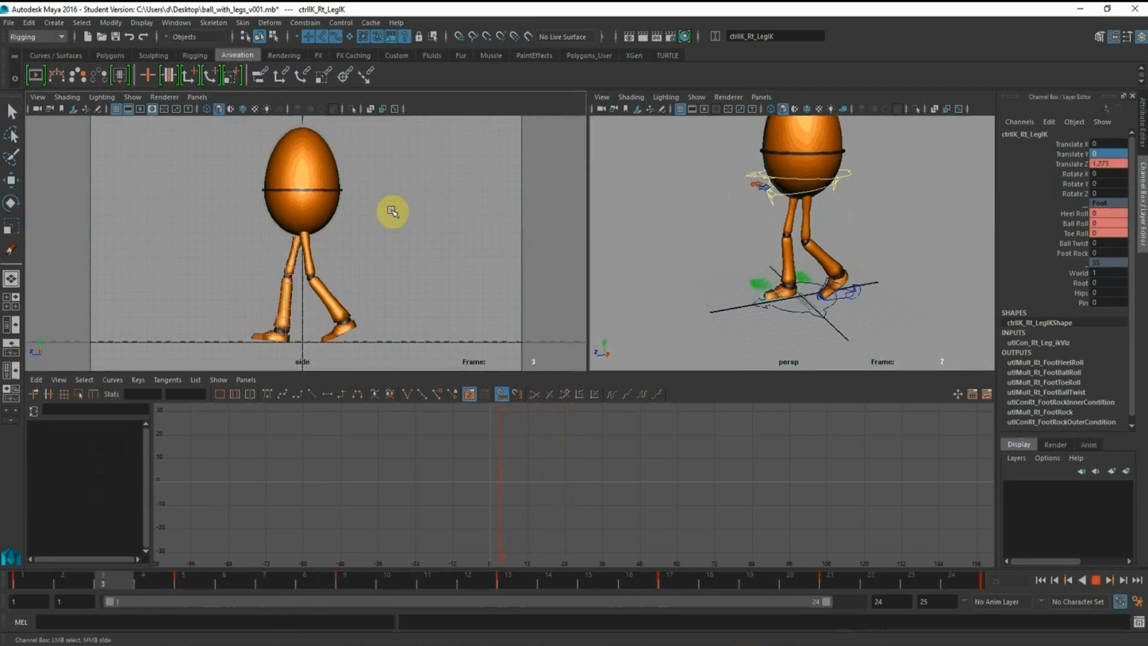
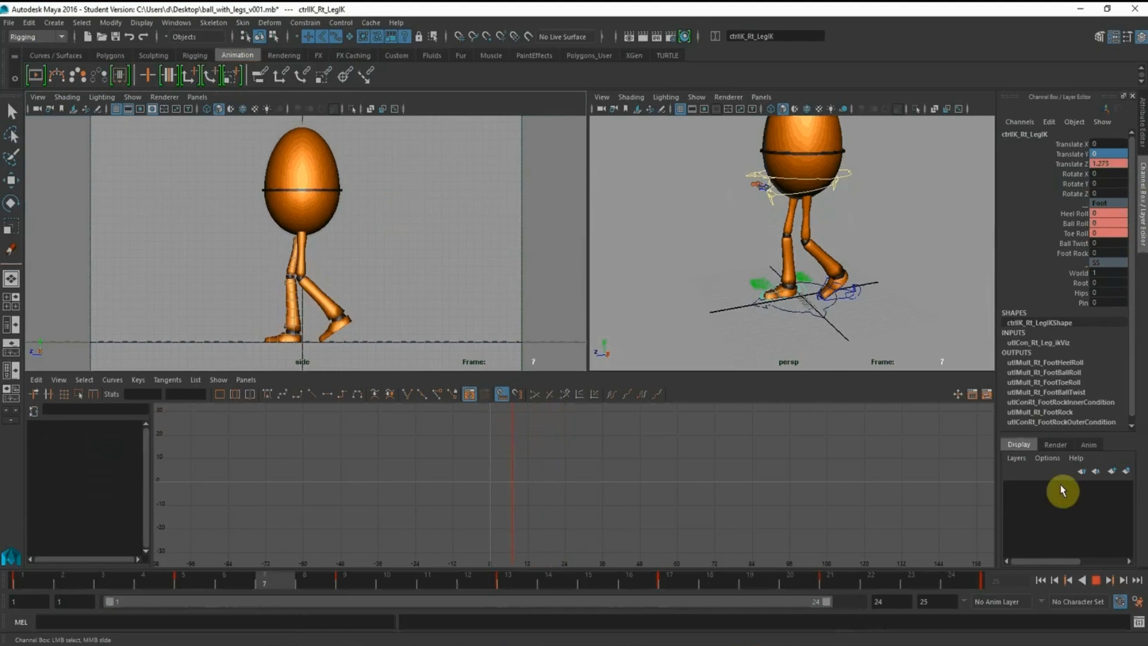
Stop the playback and switch the side viewport to the front view with nothing selected
{"action": "left_click", "coordinate": [1100, 582]}
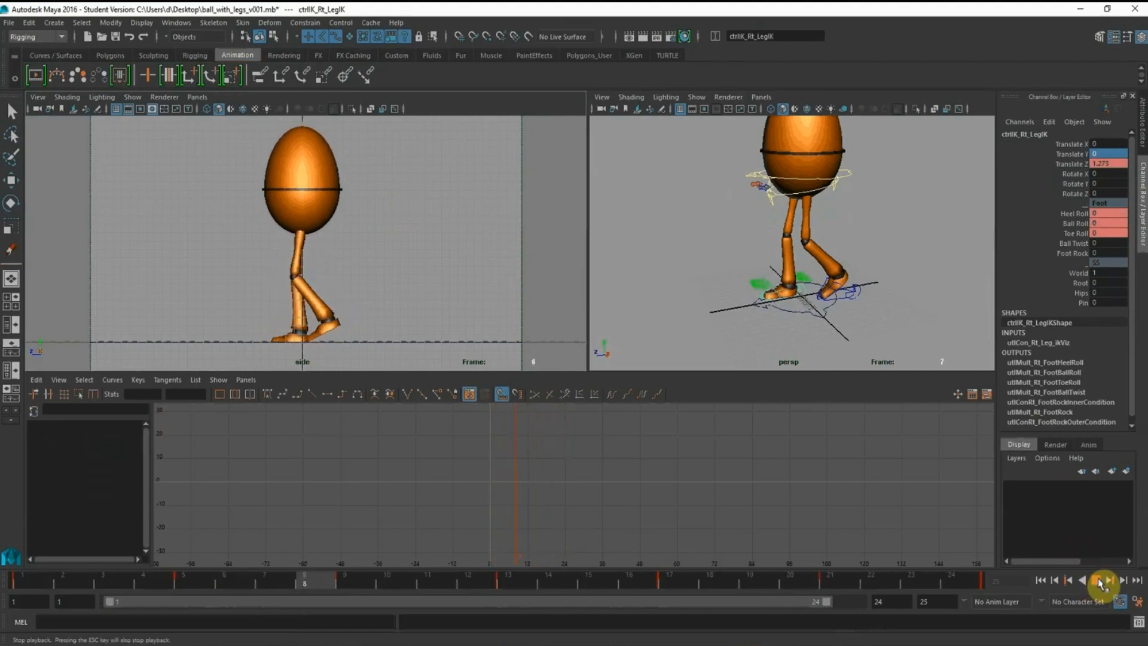
{"action": "key", "text": "space"}
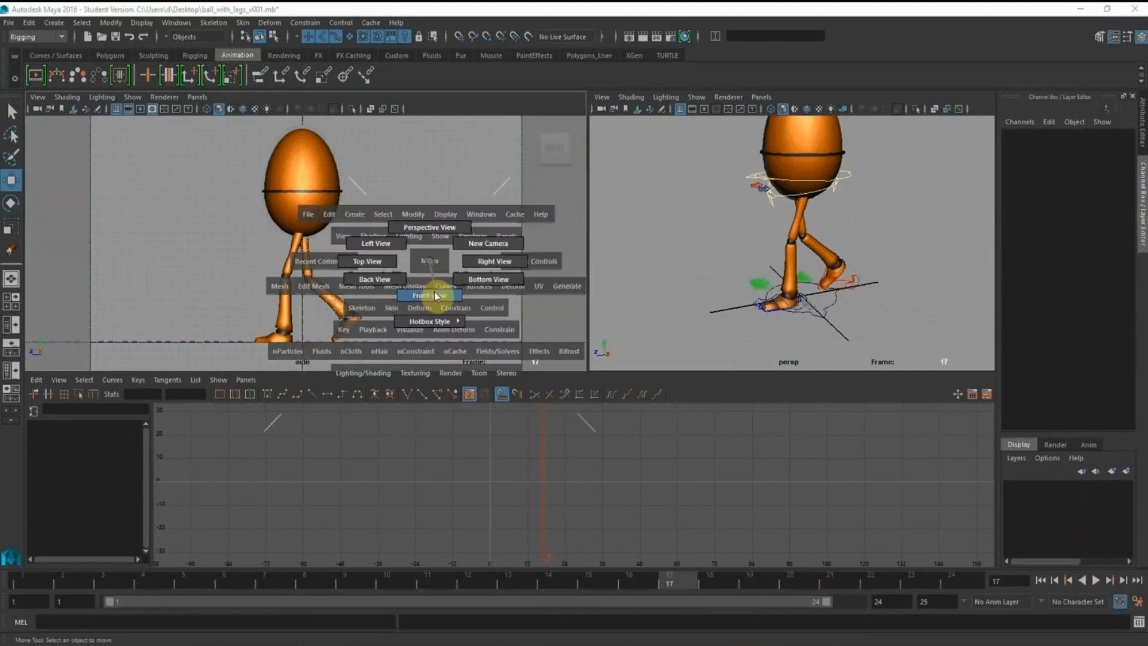
{"action": "left_click_drag", "start_coordinate": [436, 295], "coordinate": [410, 262]}
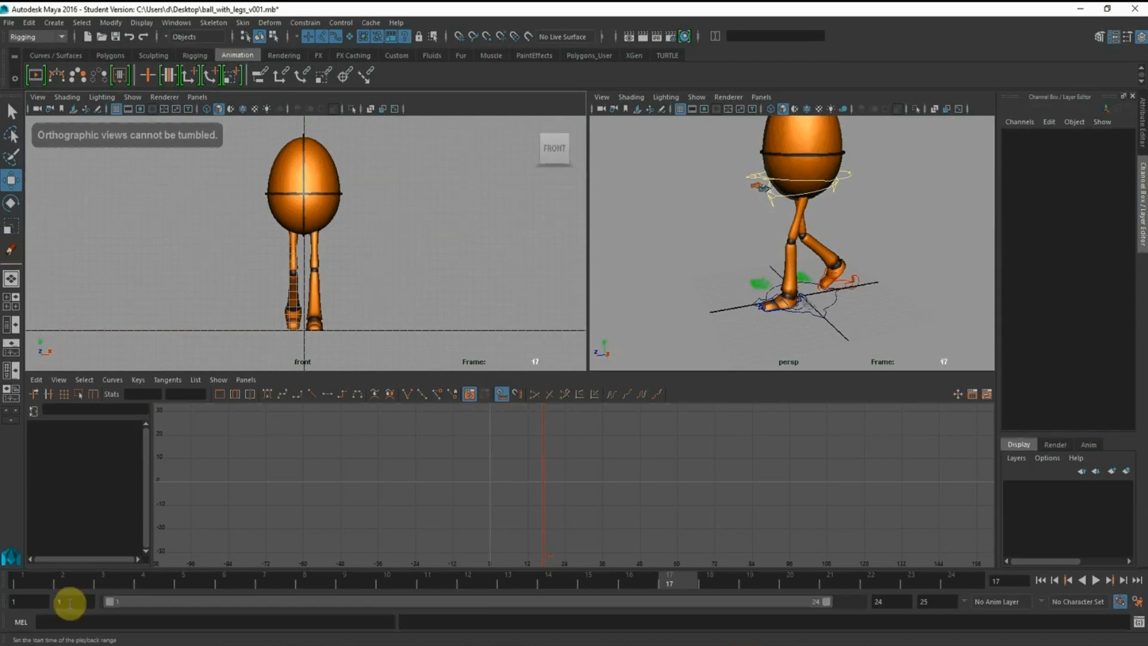
Look at the Normal Walk Cycle pose reference in the browser and return to Maya
{"action": "key", "text": "alt+Tab"}
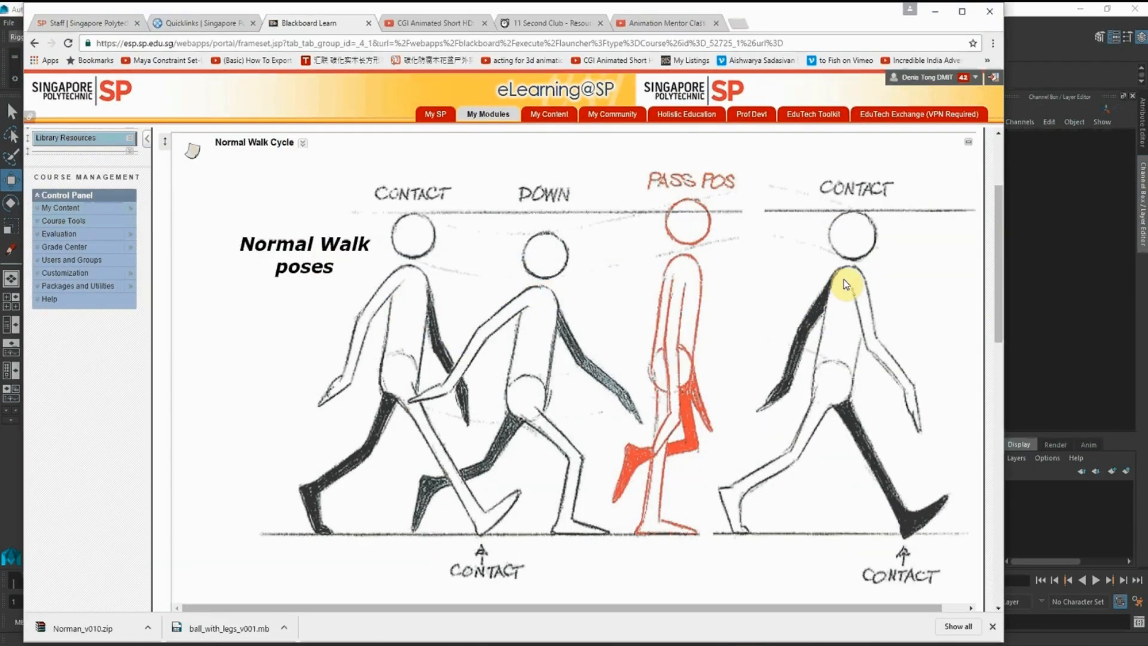
{"action": "left_click", "coordinate": [936, 12]}
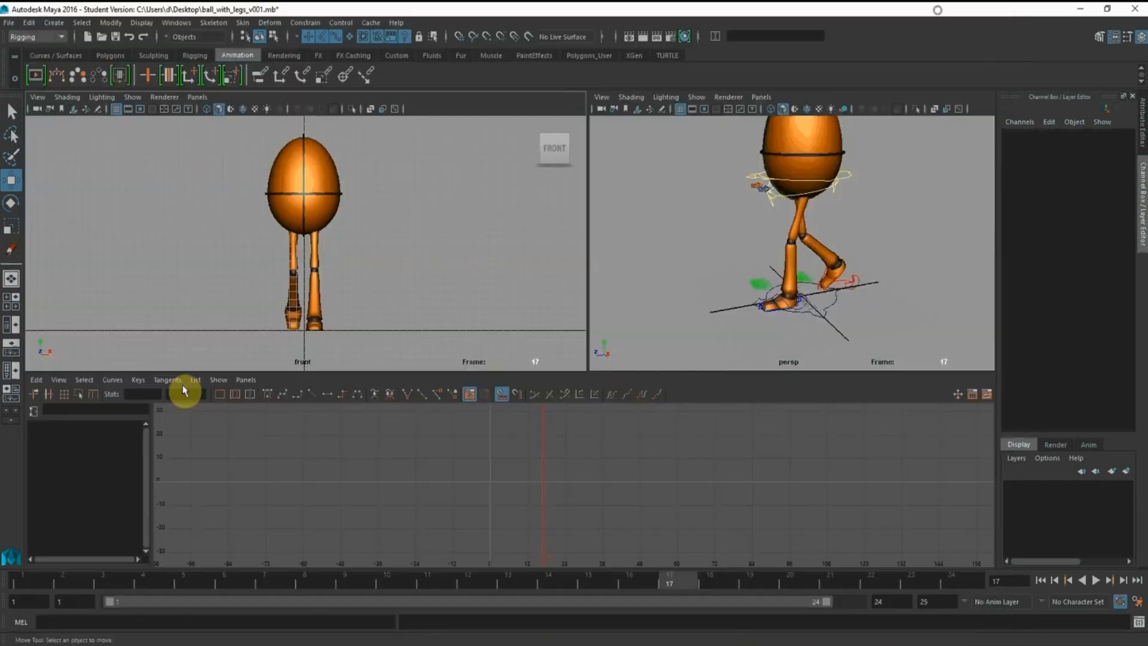
Select the ball's root control at frame 9, with the character seen from the front in both viewports
{"action": "left_click_drag", "start_coordinate": [683, 254], "coordinate": [720, 240], "text": "alt"}
{"action": "middle_click_drag", "start_coordinate": [783, 241], "coordinate": [758, 248], "text": "alt"}
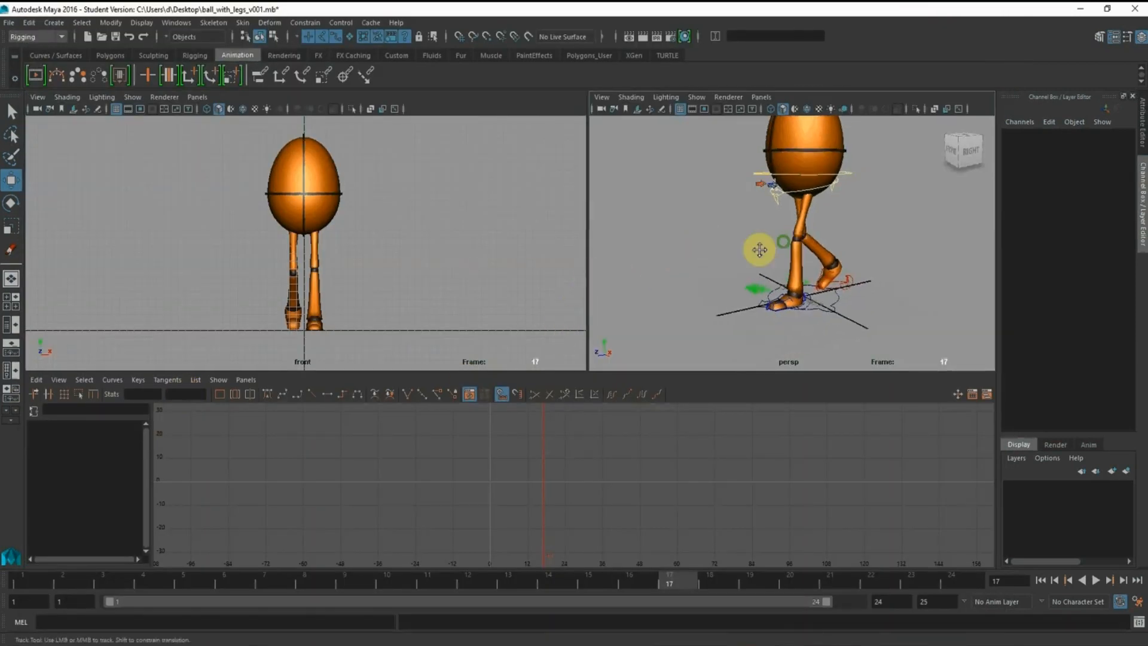
{"action": "right_click_drag", "start_coordinate": [756, 250], "coordinate": [797, 259], "text": "alt"}
{"action": "left_click", "coordinate": [836, 148]}
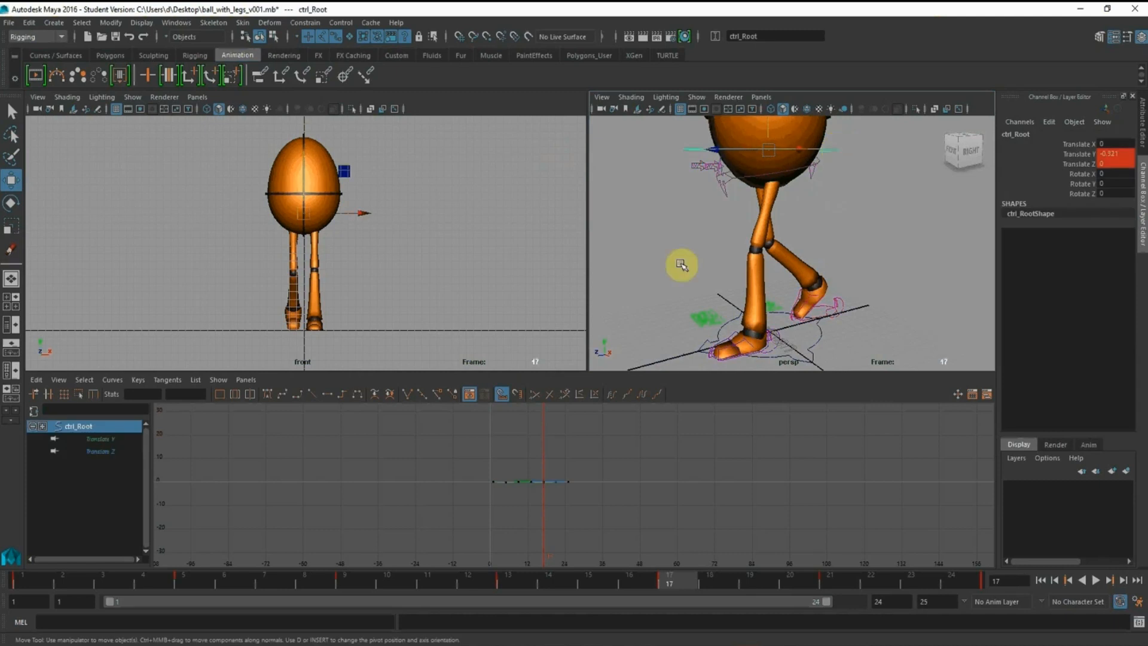
{"action": "left_click", "coordinate": [355, 580]}
{"action": "left_click_drag", "start_coordinate": [392, 210], "coordinate": [390, 220], "text": "alt"}
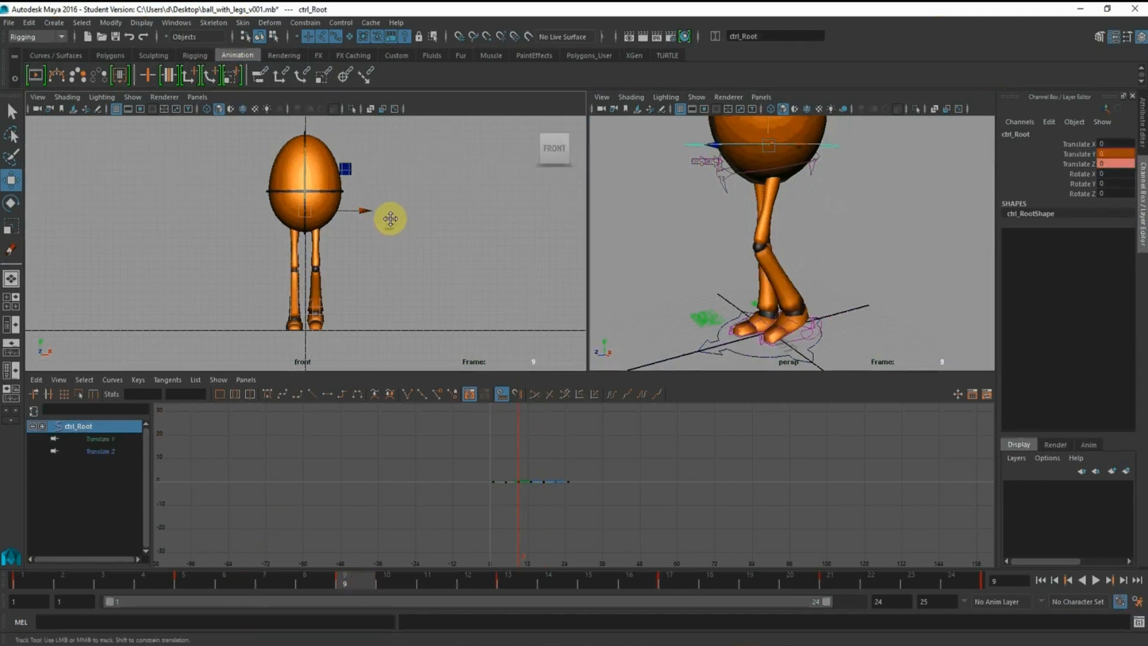
{"action": "right_click_drag", "start_coordinate": [390, 220], "coordinate": [432, 231], "text": "alt"}
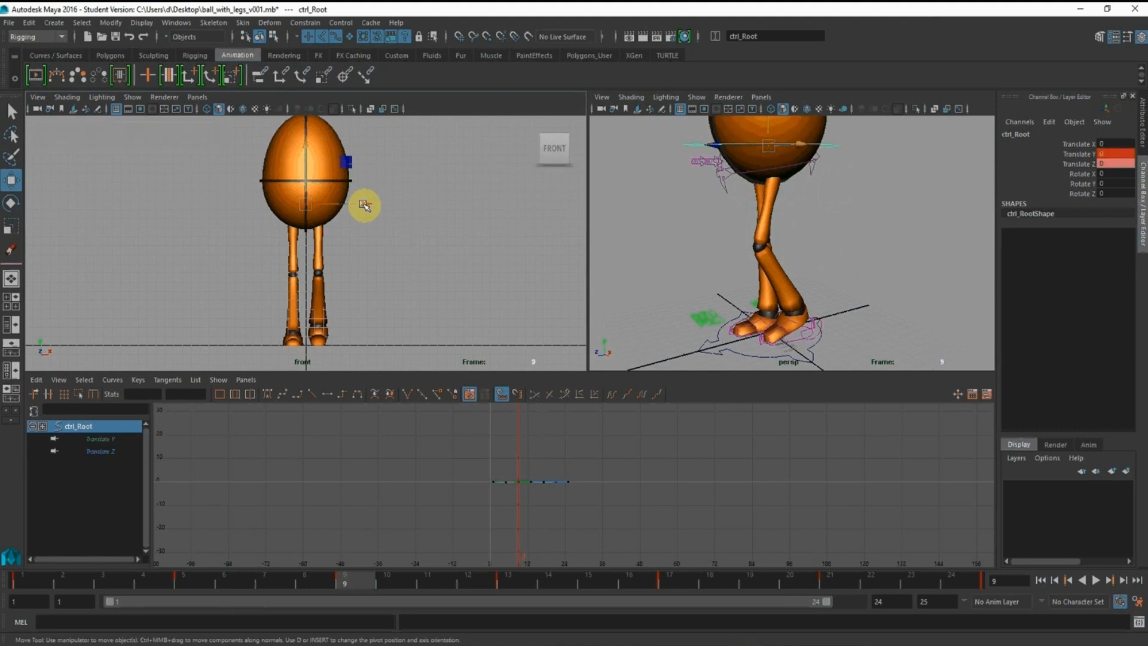
{"action": "left_click_drag", "start_coordinate": [602, 291], "coordinate": [809, 185], "text": "alt"}
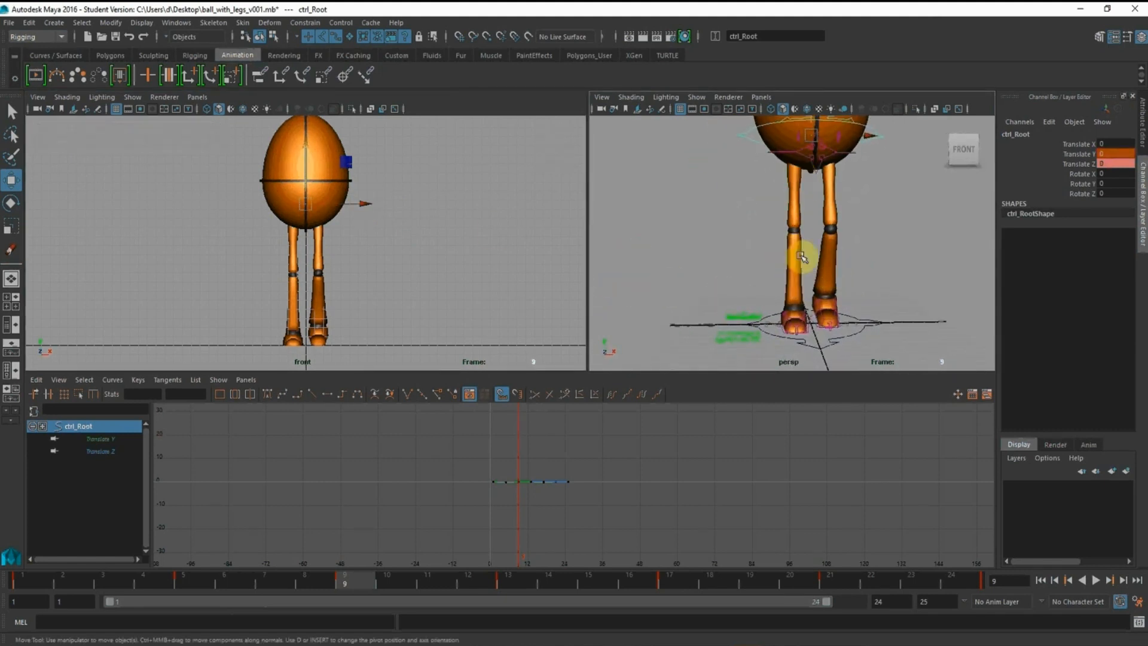
{"action": "scroll", "coordinate": [783, 224], "scroll_direction": "up", "scroll_amount": 2}
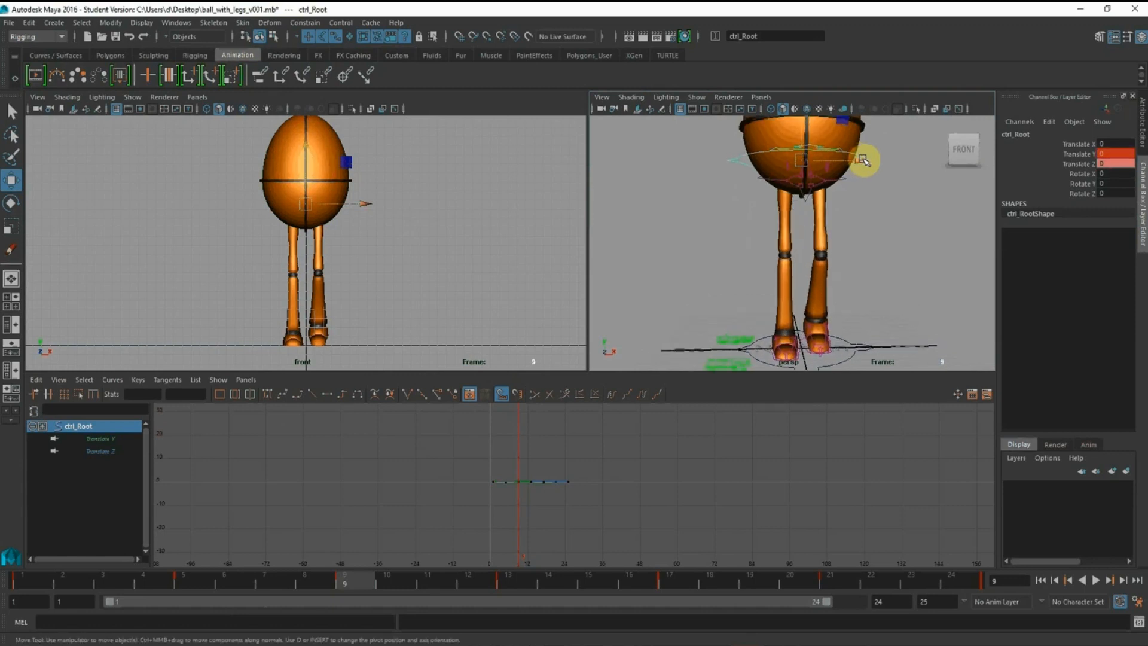
Shift the root control sideways at frame 9 and key its Translate X at -1
{"action": "left_click", "coordinate": [862, 159]}
{"action": "left_click_drag", "start_coordinate": [862, 160], "coordinate": [852, 161]}
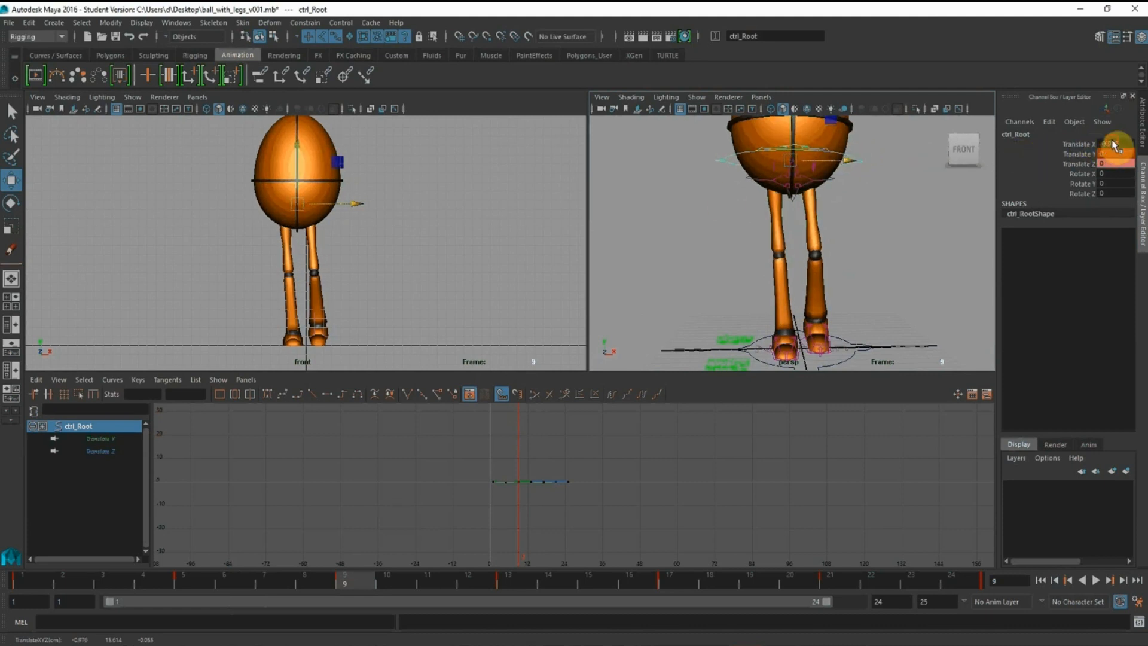
{"action": "type", "text": "0"}
{"action": "key", "text": "Return"}
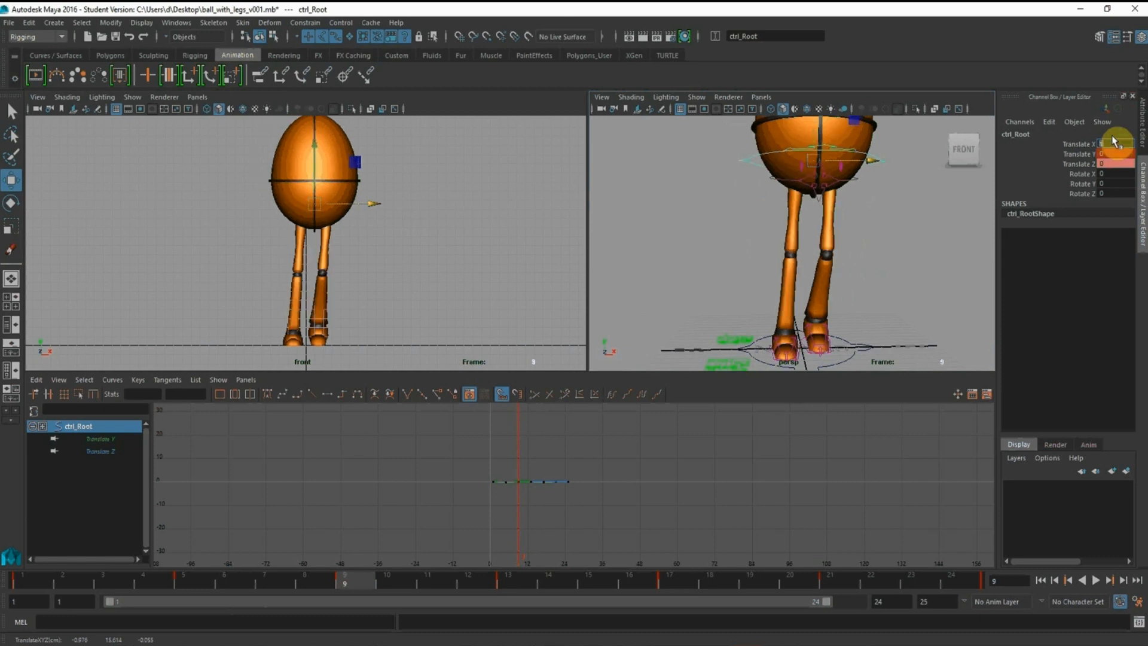
{"action": "type", "text": "-1"}
{"action": "key", "text": "Return"}
{"action": "left_click", "coordinate": [1079, 143]}
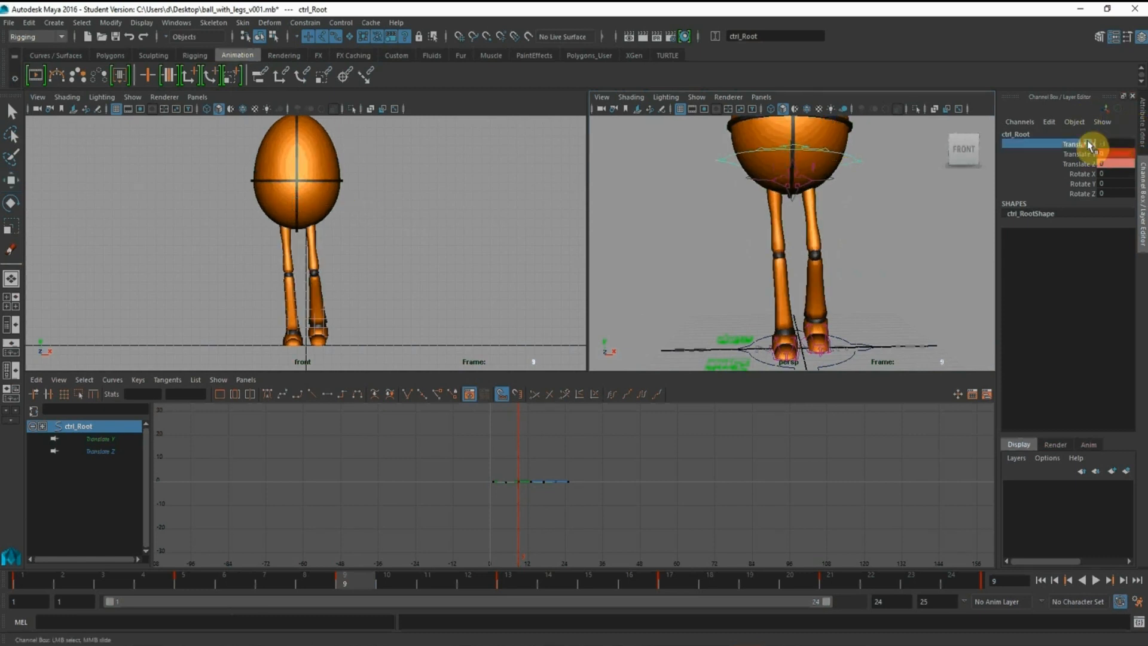
{"action": "right_click", "coordinate": [1089, 146]}
{"action": "left_click", "coordinate": [1089, 167]}
At frame 21, set the root control's Translate X to 1
{"action": "scroll", "coordinate": [660, 456], "scroll_direction": "up", "scroll_amount": 5}
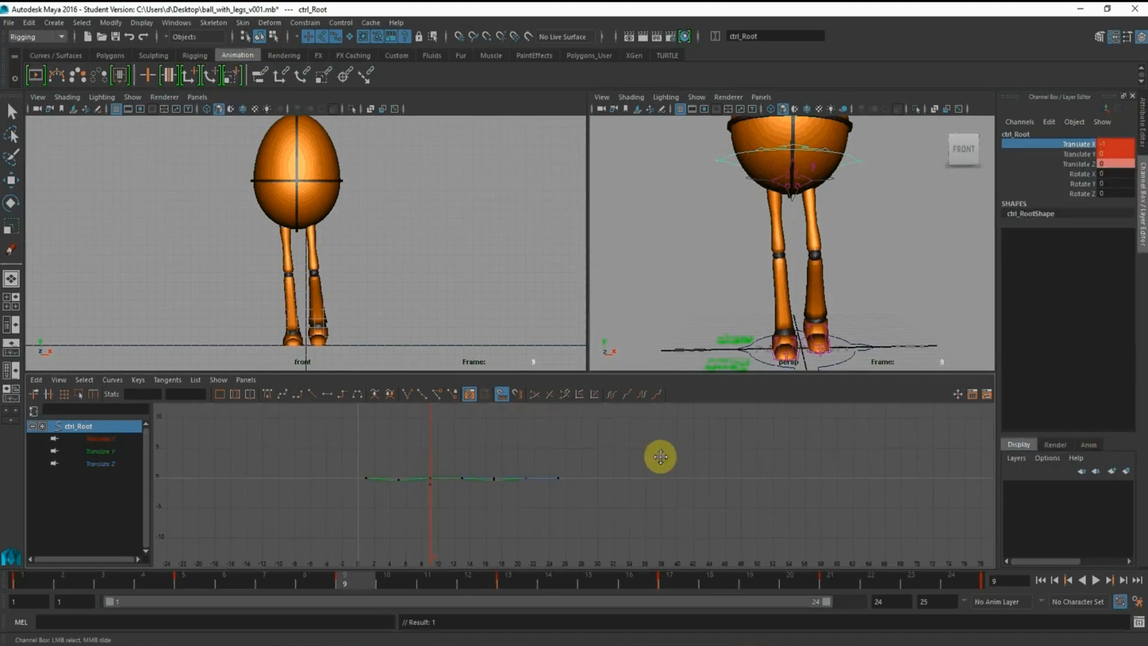
{"action": "left_click", "coordinate": [830, 582]}
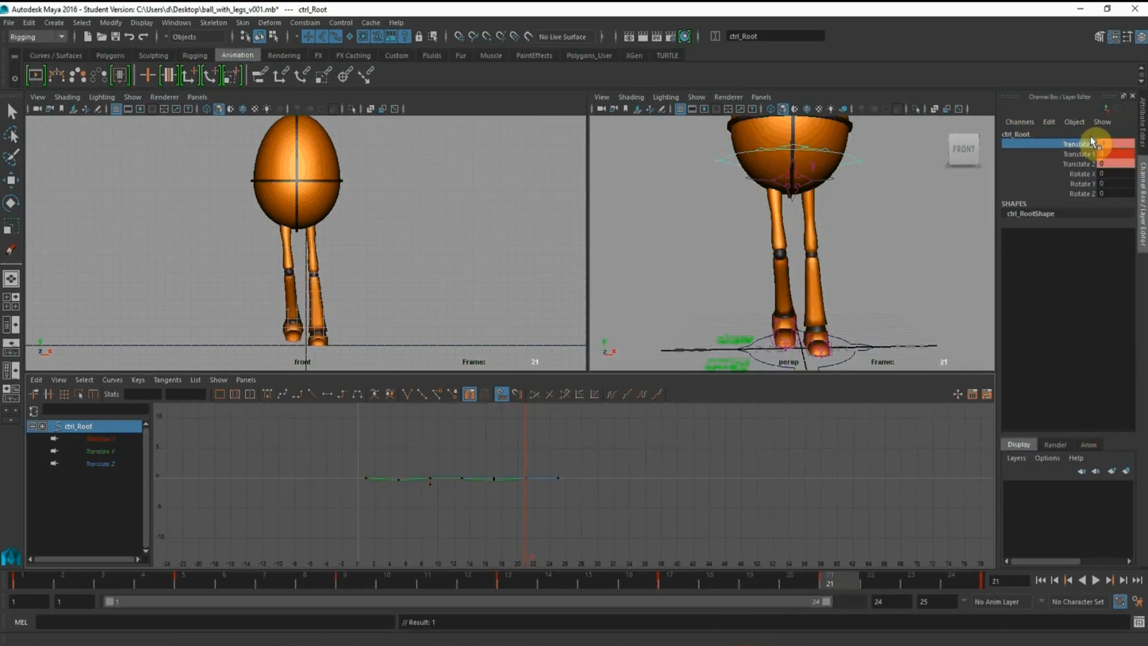
{"action": "type", "text": "1"}
{"action": "key", "text": "Return"}
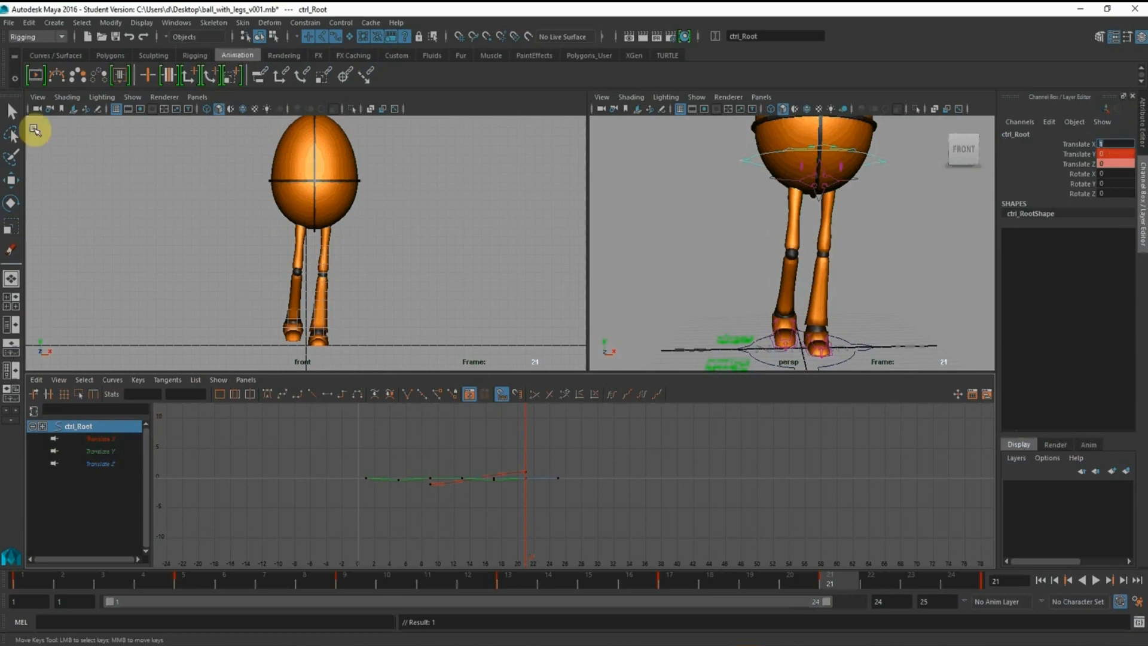
Isolate the root control's Translate X curve in the Graph Editor and compare the poses at frames 9 and 21
{"action": "left_click", "coordinate": [83, 442]}
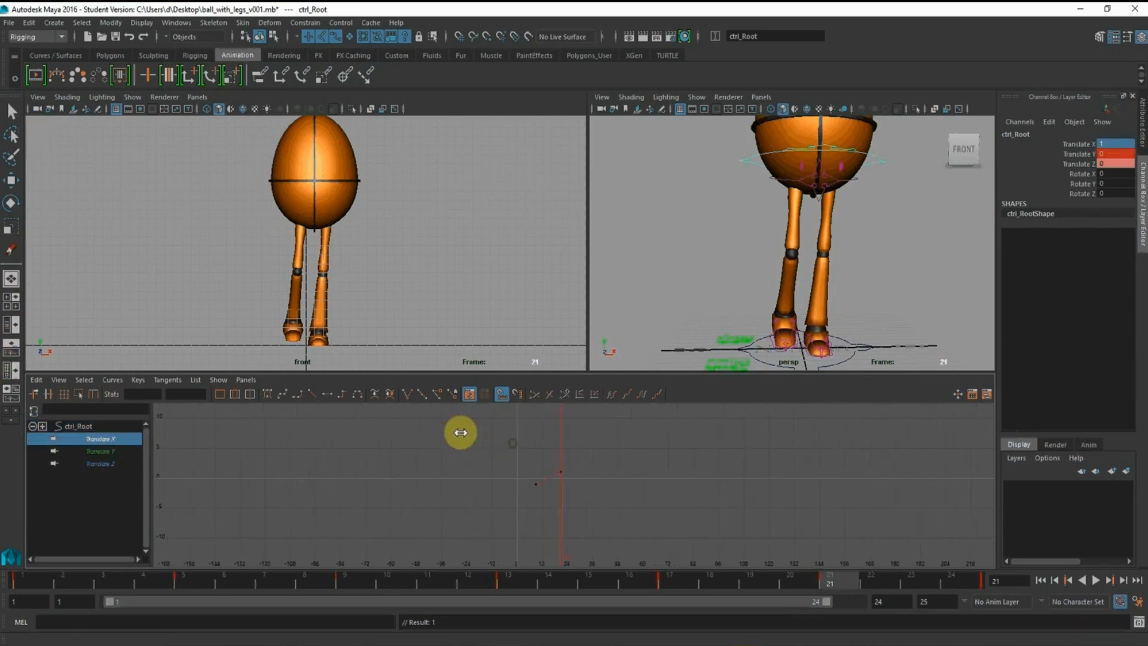
{"action": "left_click", "coordinate": [360, 591]}
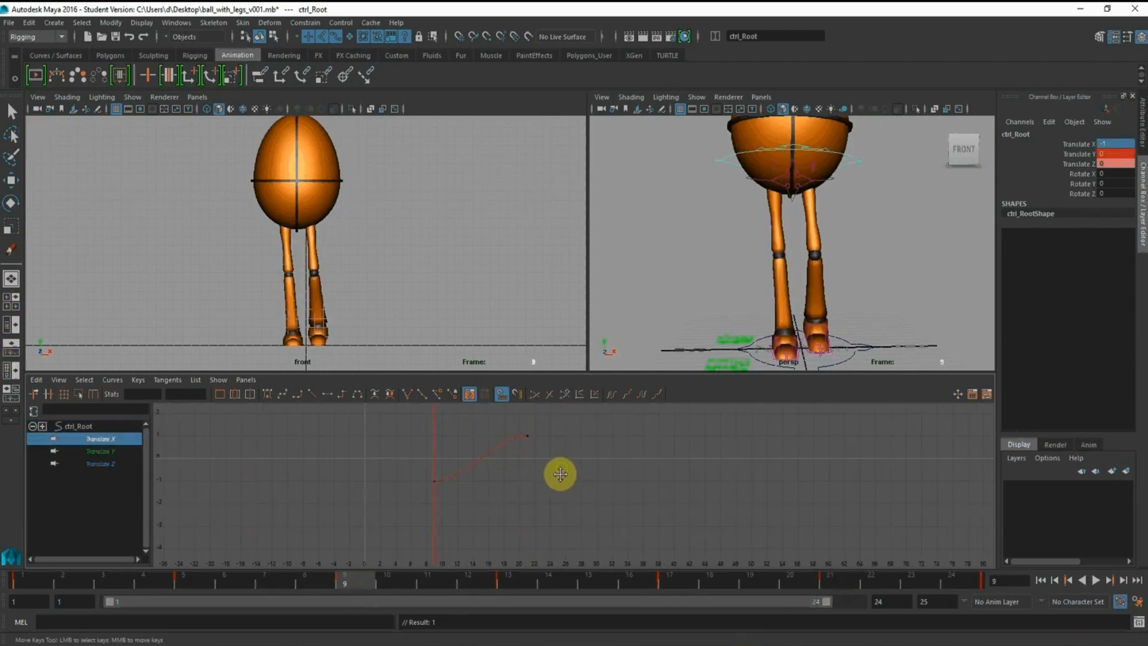
{"action": "middle_click_drag", "start_coordinate": [558, 472], "coordinate": [550, 486], "text": "alt"}
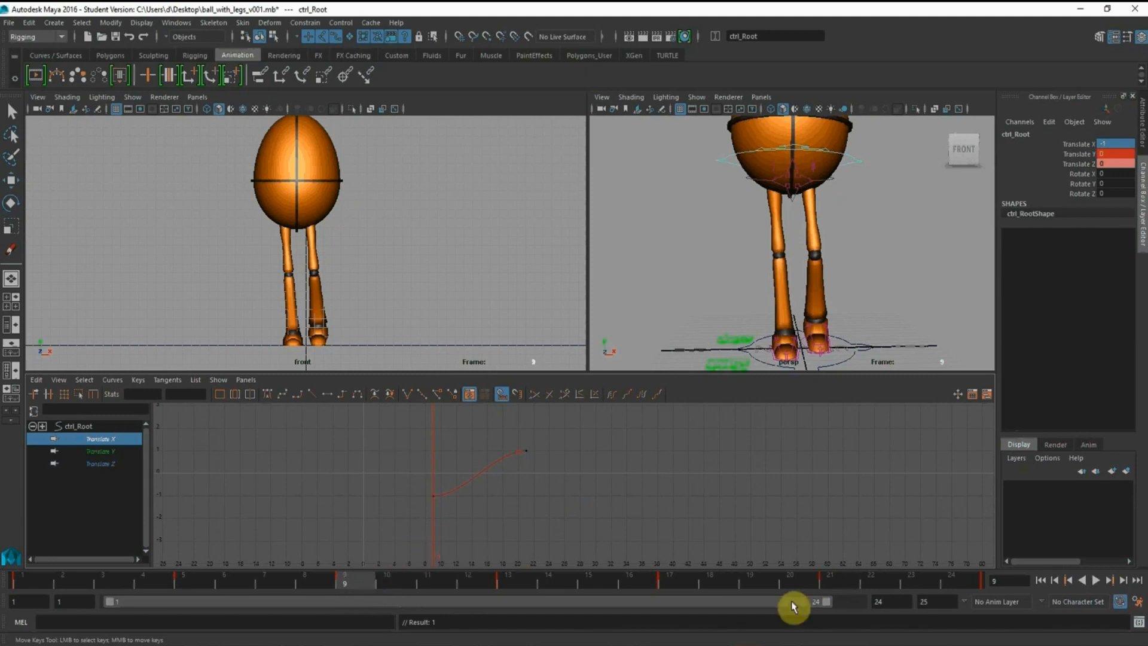
{"action": "left_click", "coordinate": [838, 583]}
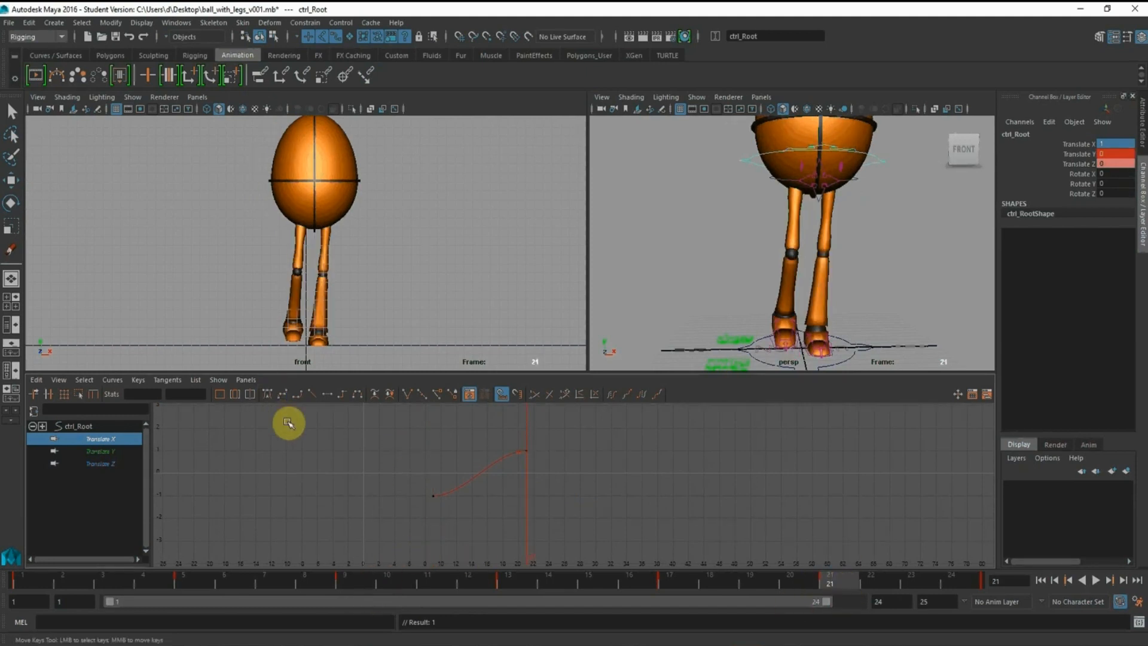
Copy the Translate X keys of frames 9 and 21 and paste them from frame 21 onward
{"action": "key", "text": "w"}
{"action": "left_click_drag", "start_coordinate": [402, 423], "coordinate": [568, 532]}
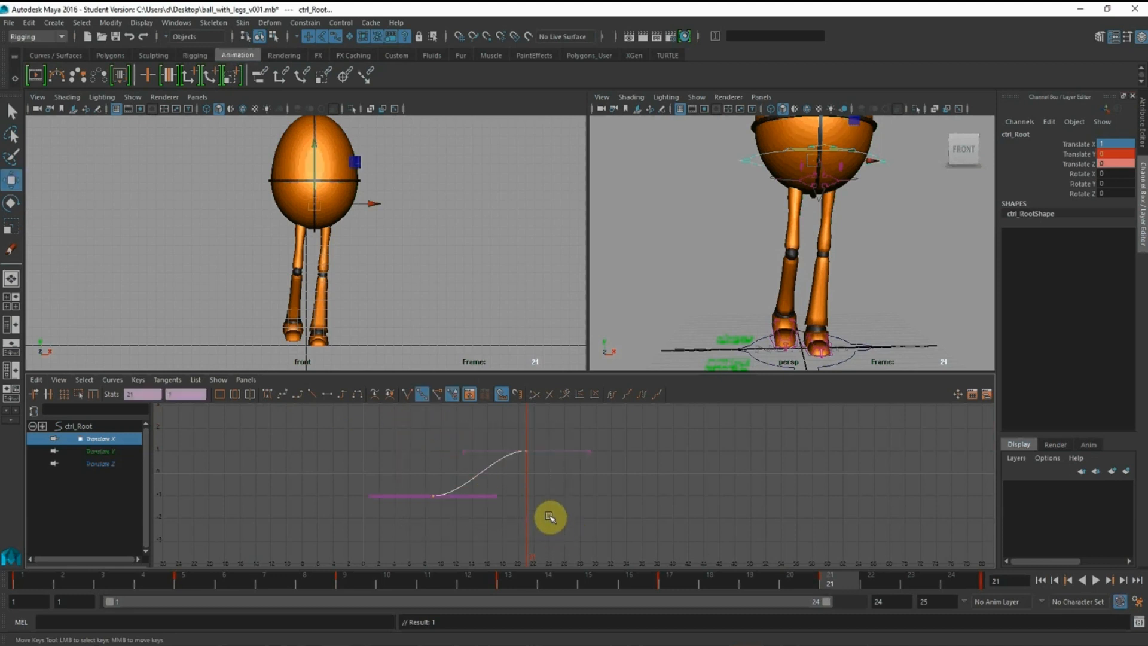
{"action": "key", "text": "ctrl+v"}
{"action": "left_click", "coordinate": [589, 482]}
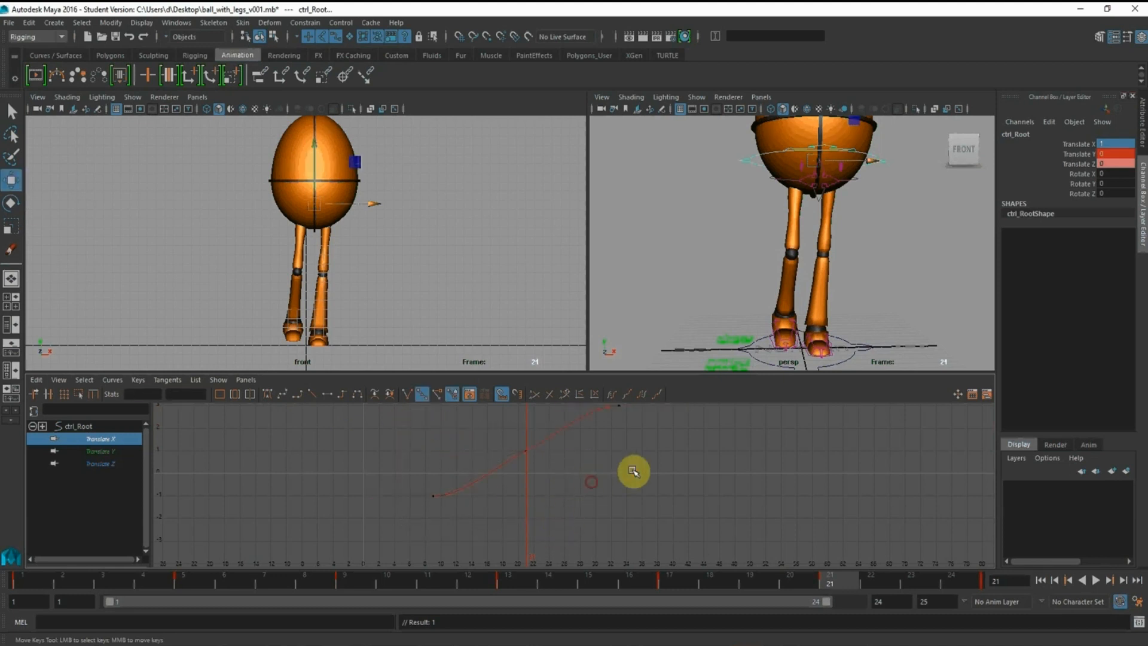
Set the value of the Translate X keys at frames 9 and 33 to -1
{"action": "left_click_drag", "start_coordinate": [681, 461], "coordinate": [601, 396]}
{"action": "middle_click_drag", "start_coordinate": [635, 428], "coordinate": [631, 512], "text": "shift"}
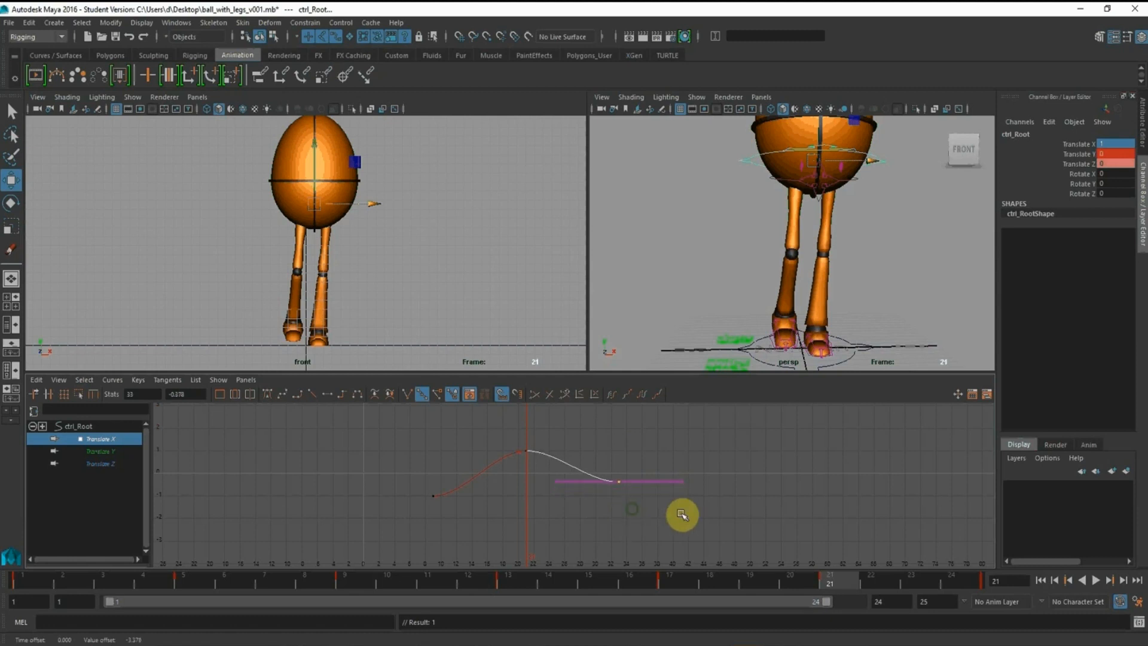
{"action": "left_click_drag", "start_coordinate": [523, 560], "coordinate": [349, 471]}
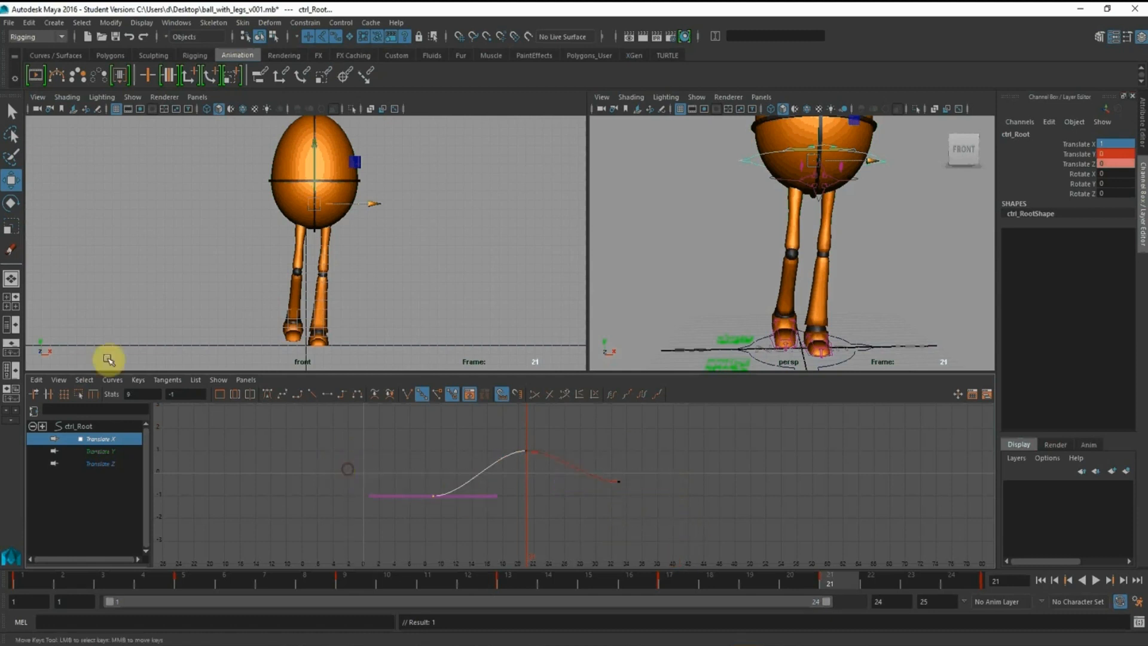
{"action": "left_click_drag", "start_coordinate": [599, 445], "coordinate": [671, 536]}
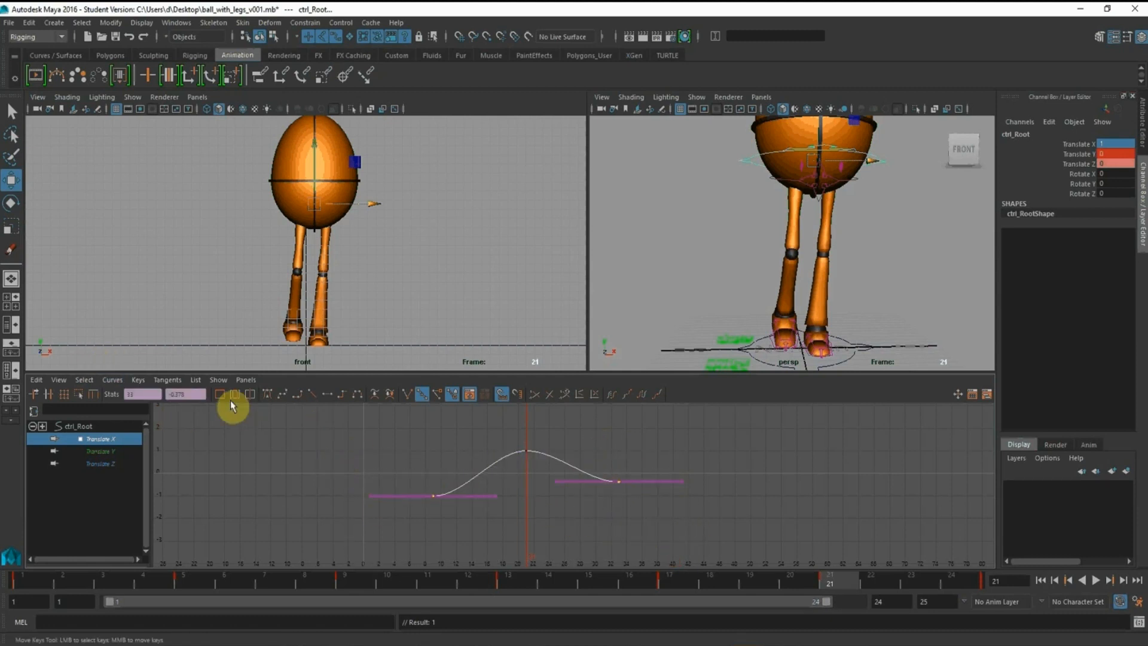
{"action": "type", "text": "-1"}
{"action": "key", "text": "Return"}
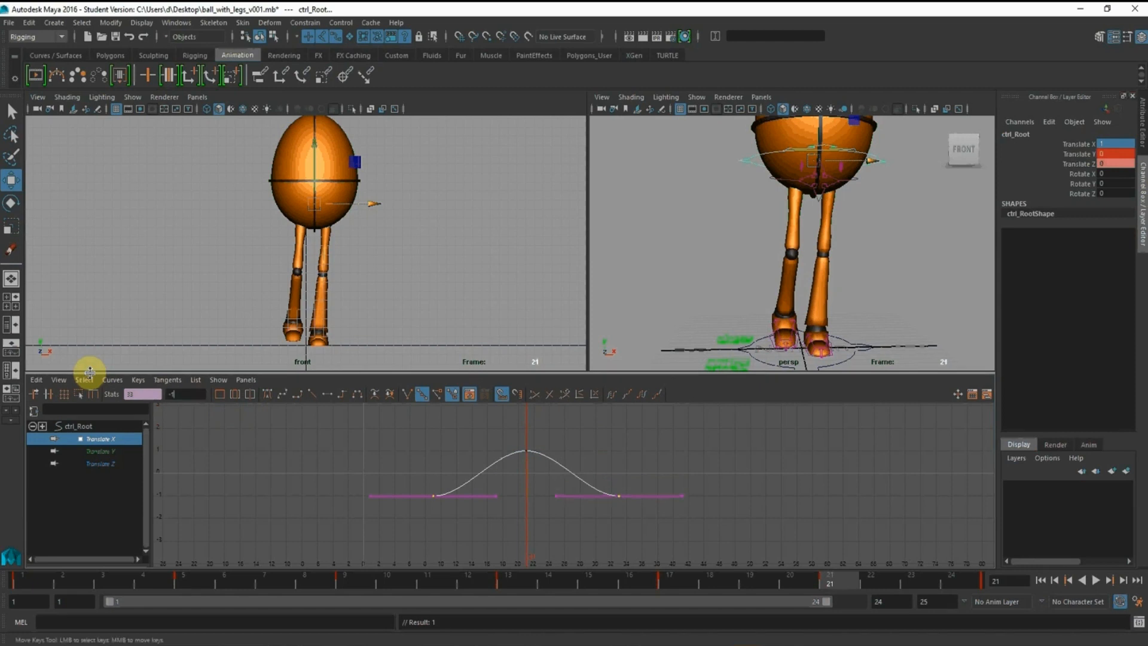
Extend the Translate X curve with a pasted copy of its three keys and shift all of its keys 24 frames earlier
{"action": "left_click_drag", "start_coordinate": [352, 426], "coordinate": [735, 563]}
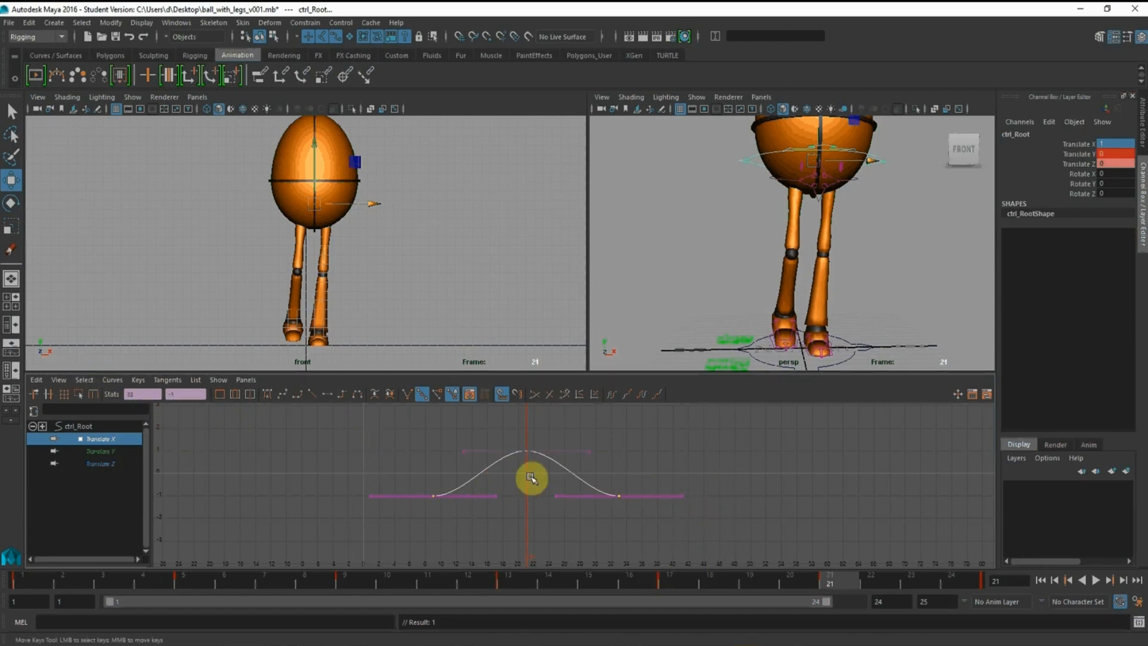
{"action": "left_click", "coordinate": [356, 580]}
{"action": "left_click", "coordinate": [375, 426]}
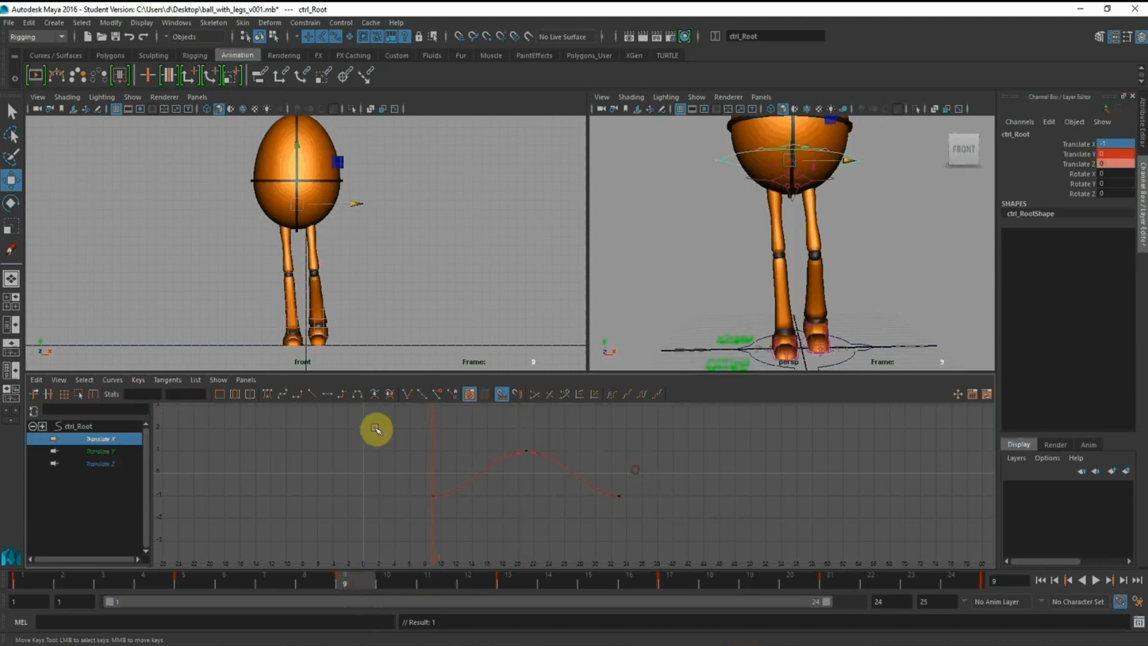
{"action": "left_click_drag", "start_coordinate": [904, 605], "coordinate": [901, 603]}
{"action": "key", "text": "ctrl+v"}
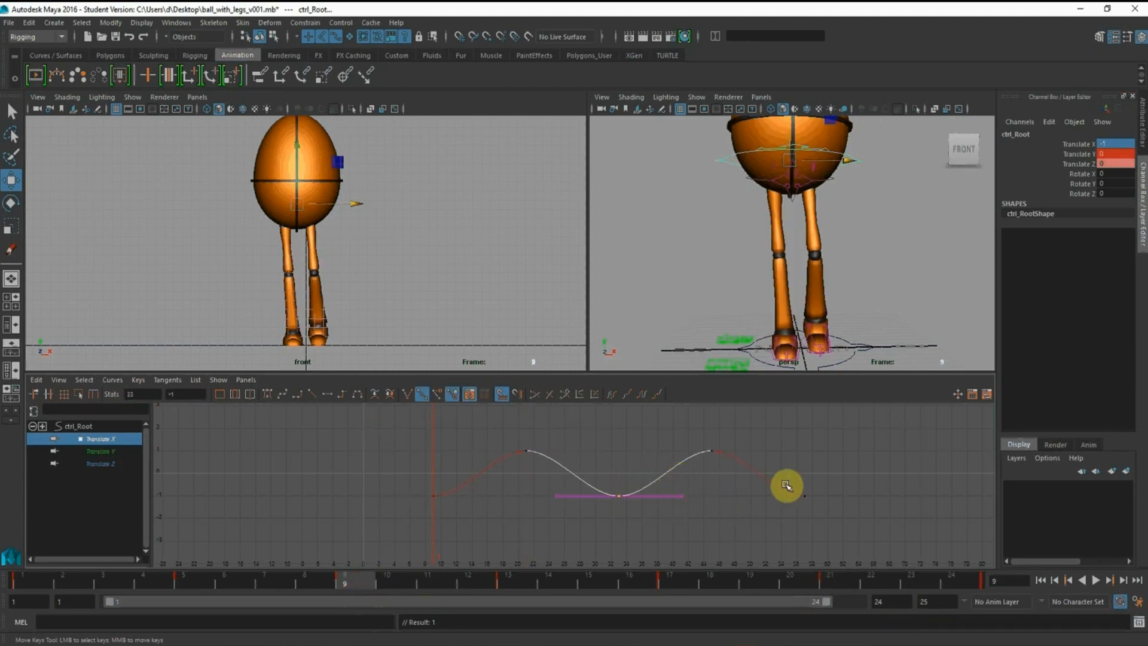
{"action": "left_click_drag", "start_coordinate": [366, 421], "coordinate": [1054, 596]}
{"action": "middle_click_drag", "start_coordinate": [761, 508], "coordinate": [567, 482]}
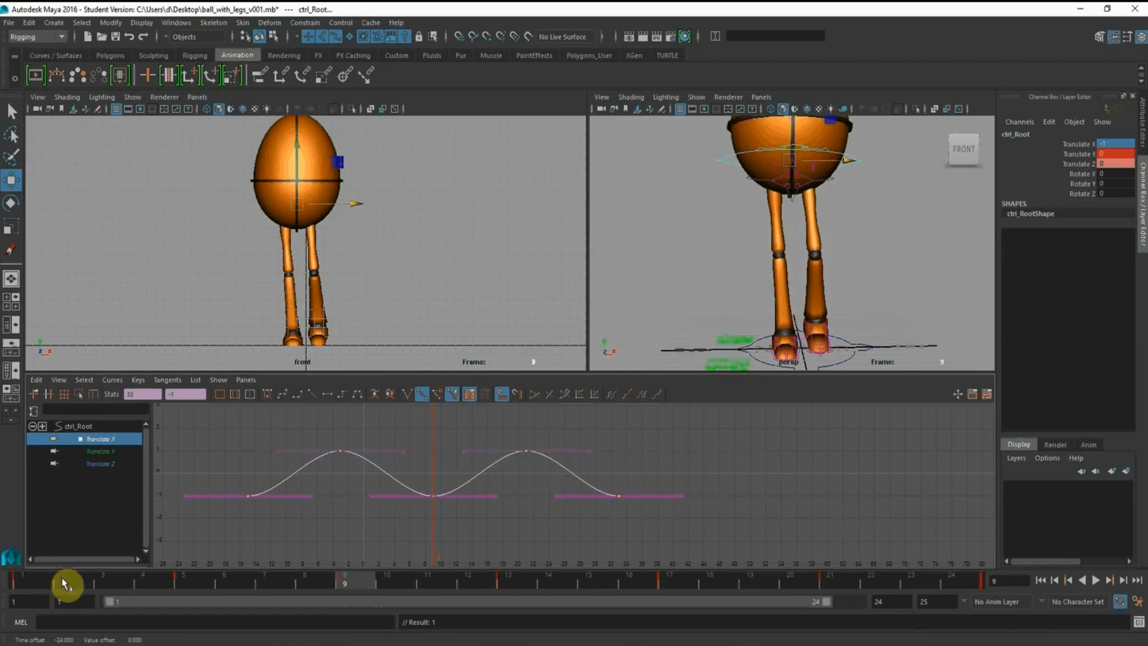
Check the front view at frame 1 and set the two upper Translate X keys to a value of 0.8
{"action": "left_click", "coordinate": [21, 580]}
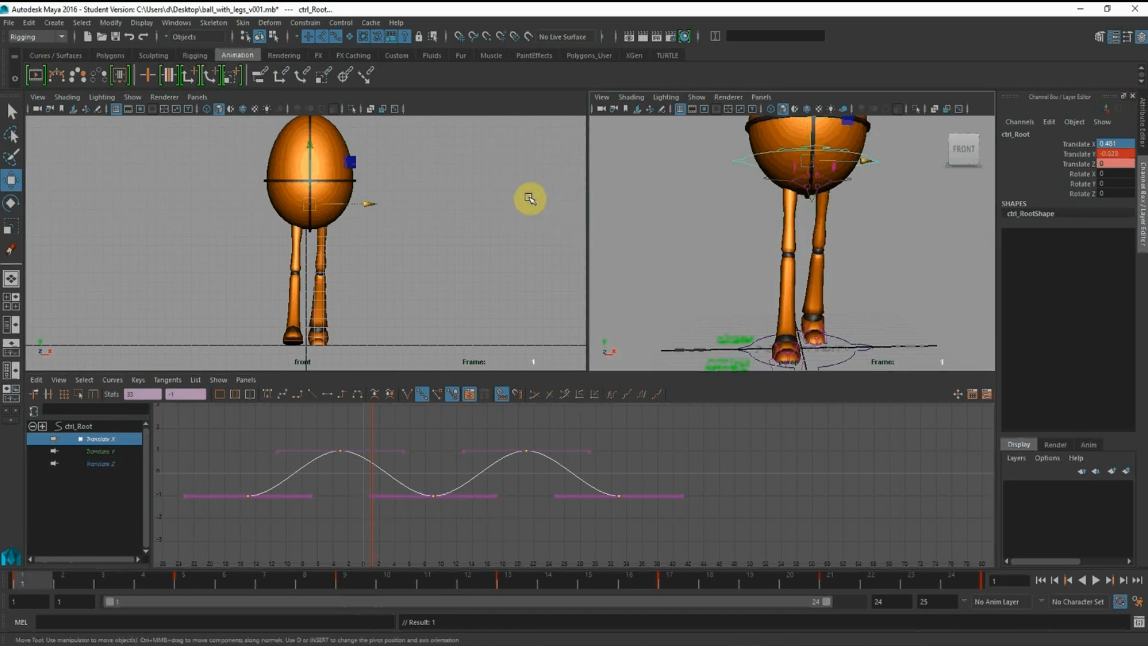
{"action": "left_click_drag", "start_coordinate": [530, 197], "coordinate": [461, 185], "text": "alt"}
{"action": "left_click_drag", "start_coordinate": [276, 429], "coordinate": [584, 464]}
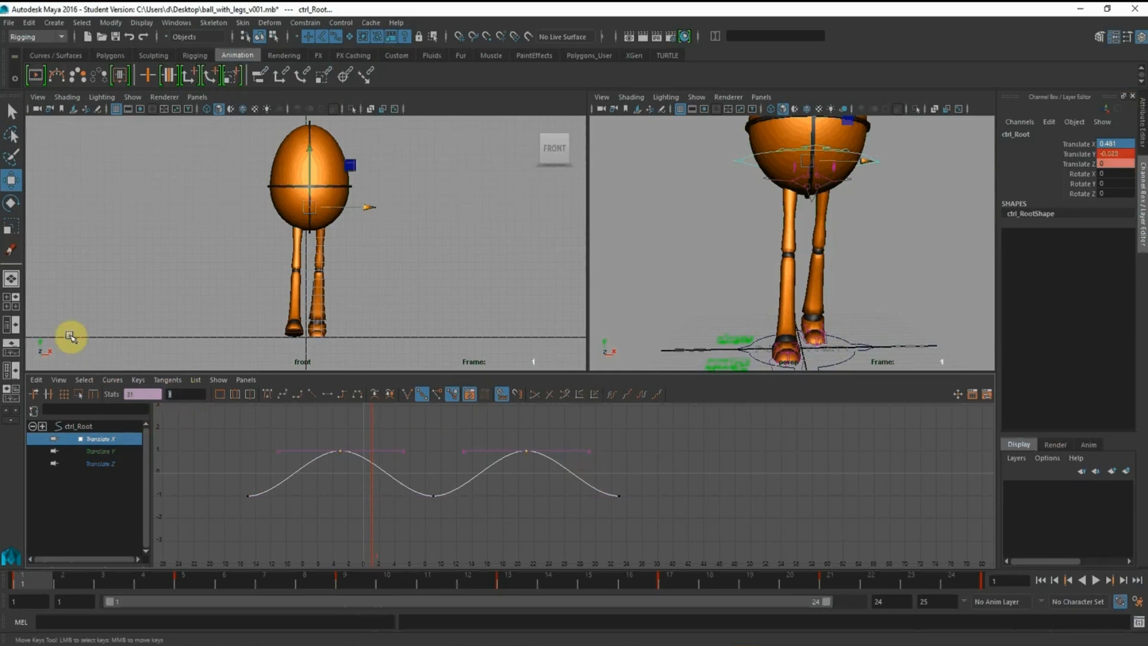
{"action": "type", "text": "0.028"}
{"action": "key", "text": "Return"}
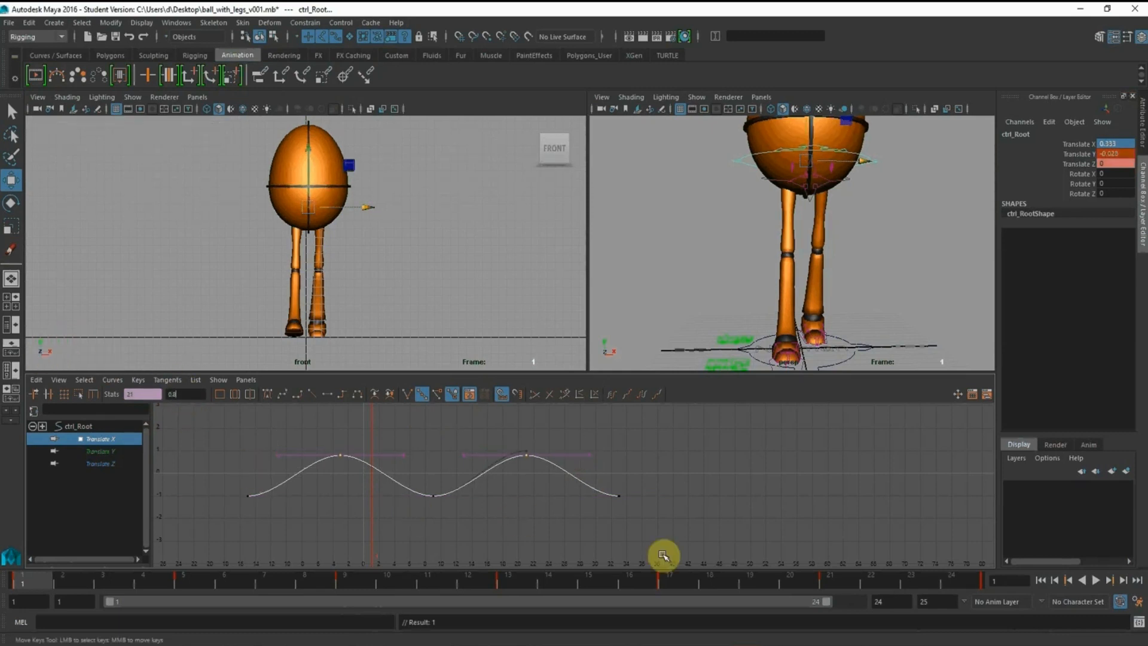
Set the lower Translate X keys to a value of -0.75 and the two upper keys to 0.75
{"action": "left_click", "coordinate": [693, 553]}
{"action": "left_click_drag", "start_coordinate": [694, 558], "coordinate": [304, 478]}
{"action": "left_click_drag", "start_coordinate": [208, 474], "coordinate": [208, 475]}
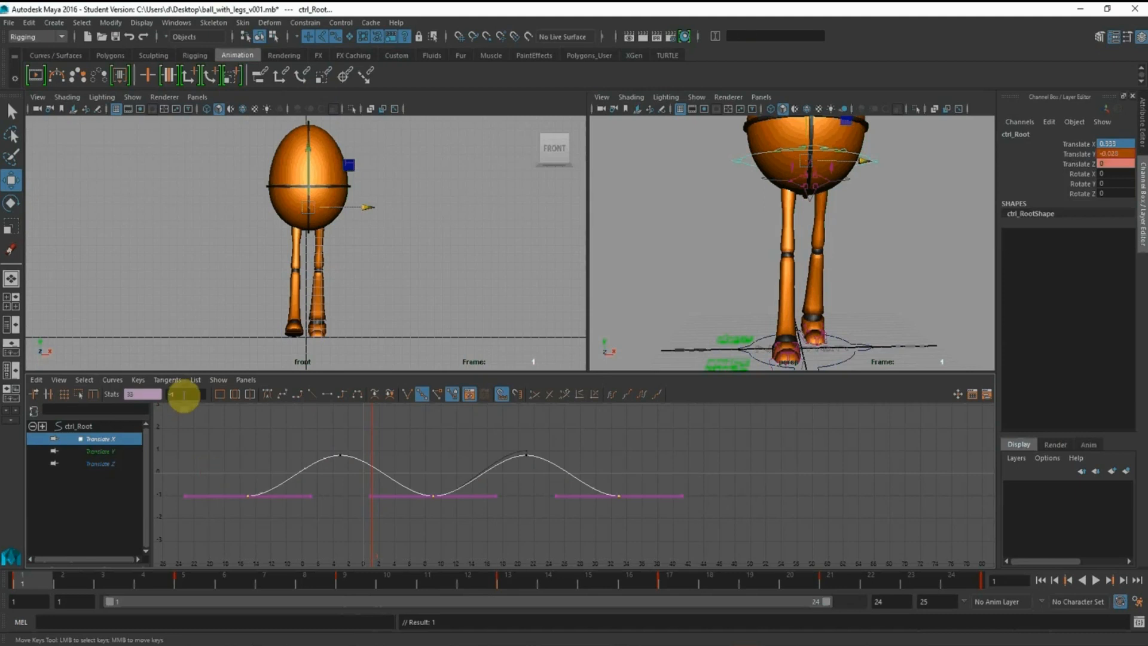
{"action": "left_click", "coordinate": [36, 395]}
{"action": "type", "text": "-0.7"}
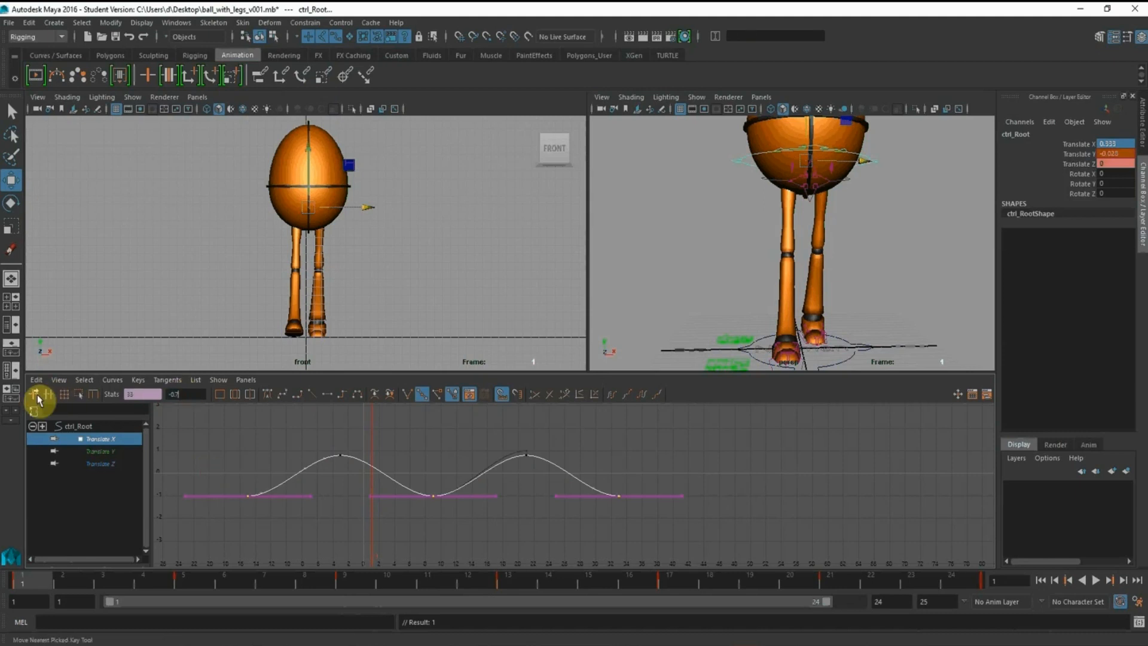
{"action": "type", "text": "5"}
{"action": "key", "text": "Return"}
{"action": "mouse_move", "coordinate": [289, 424]}
{"action": "left_mouse_down"}
{"action": "mouse_move", "coordinate": [519, 453]}
{"action": "mouse_move", "coordinate": [546, 470]}
{"action": "left_mouse_up"}
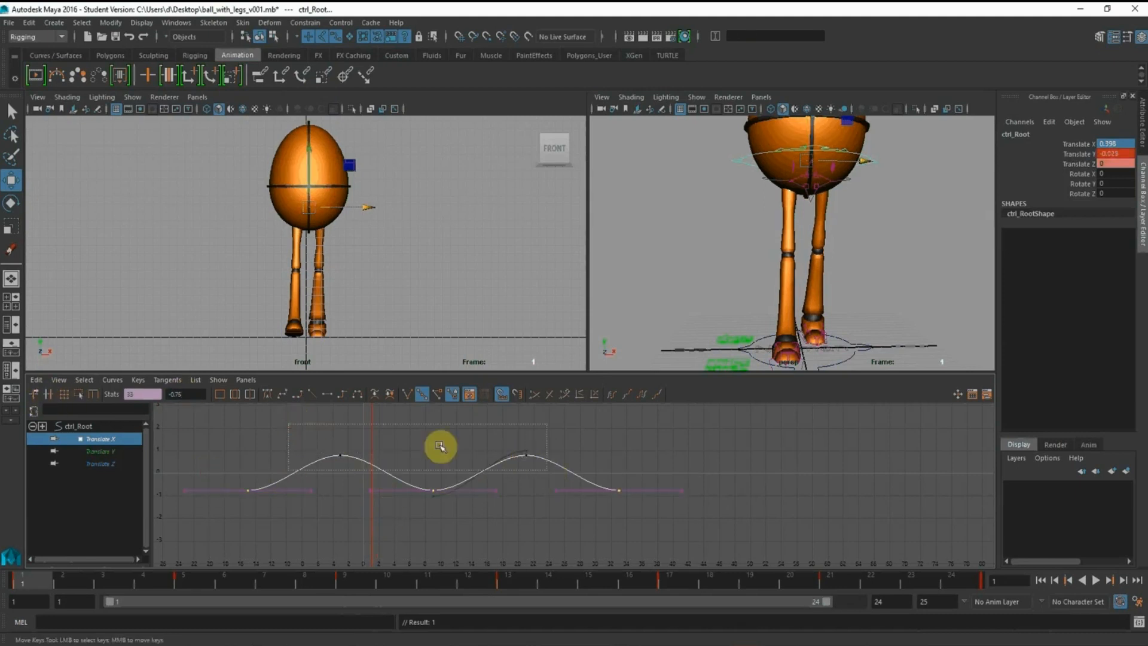
{"action": "left_click_drag", "start_coordinate": [440, 447], "coordinate": [440, 446]}
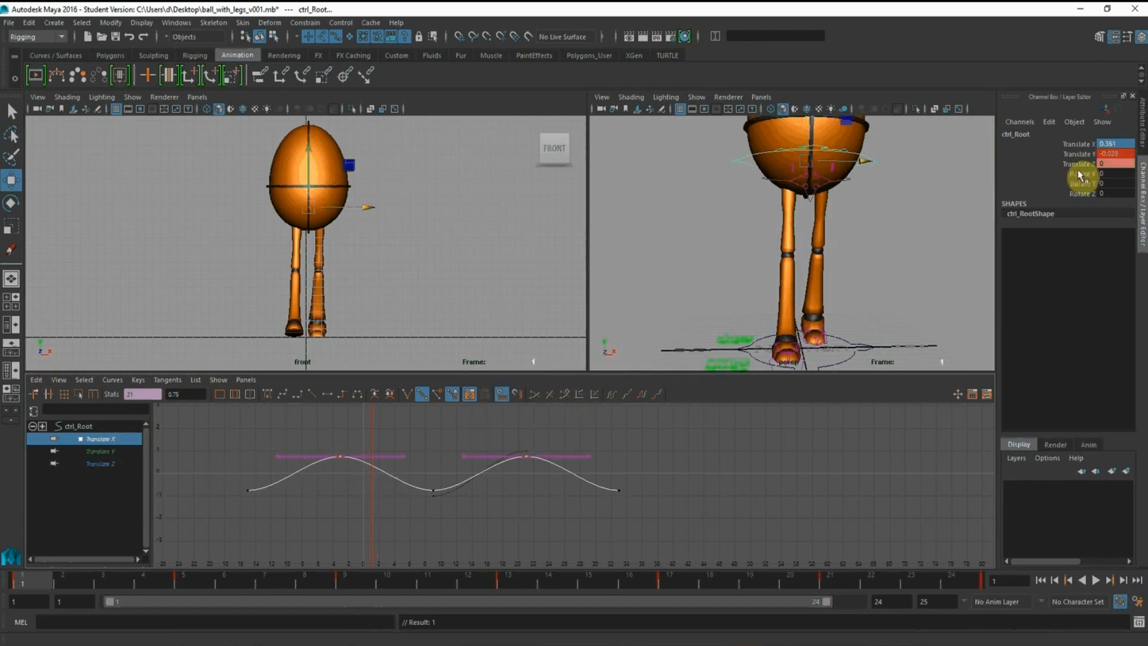
Key the root control's Translate X at frames 1 and 25, extending the playback range to reach frame 25
{"action": "left_click", "coordinate": [1067, 144]}
{"action": "right_click", "coordinate": [1070, 144]}
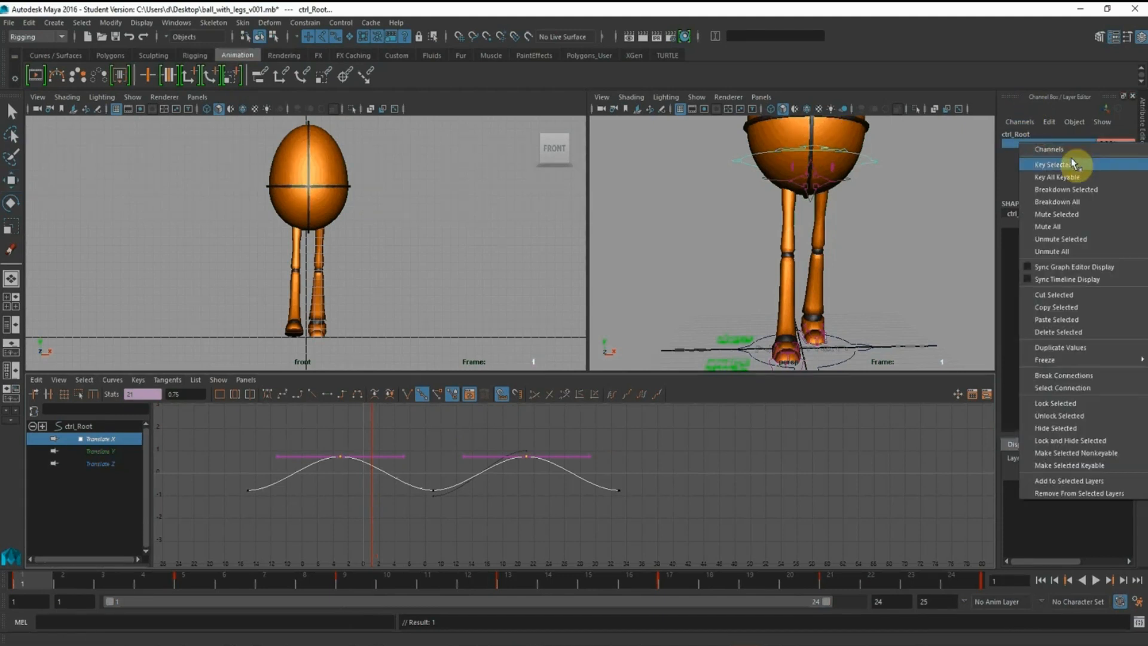
{"action": "left_click", "coordinate": [1070, 156]}
{"action": "left_click_drag", "start_coordinate": [809, 602], "coordinate": [839, 603]}
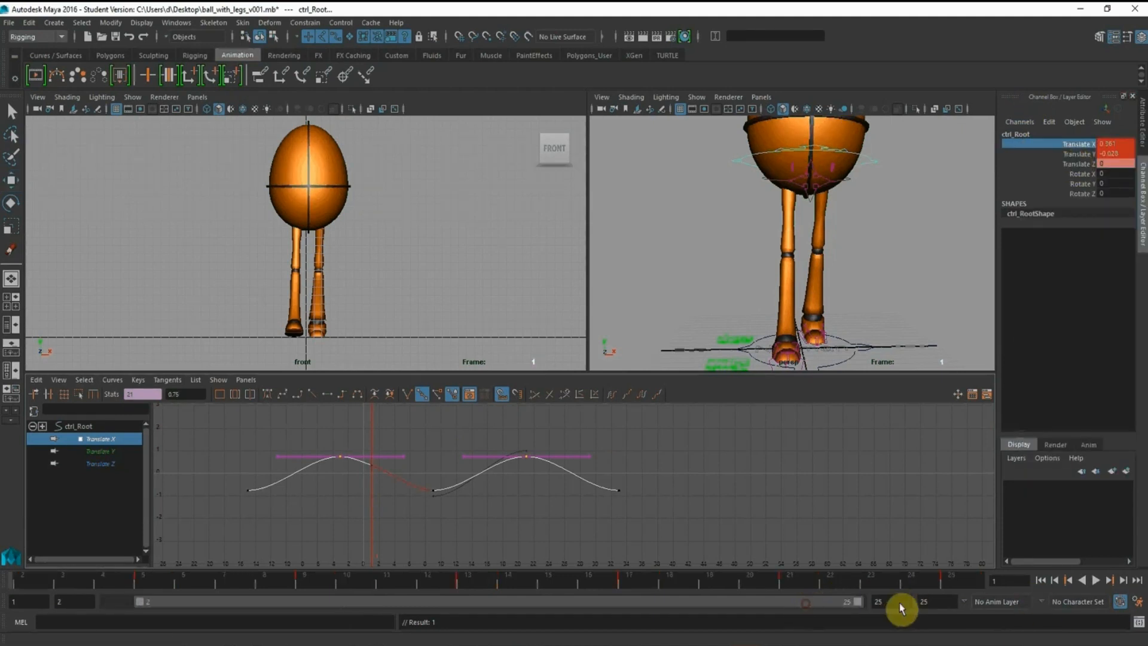
{"action": "left_click", "coordinate": [962, 588]}
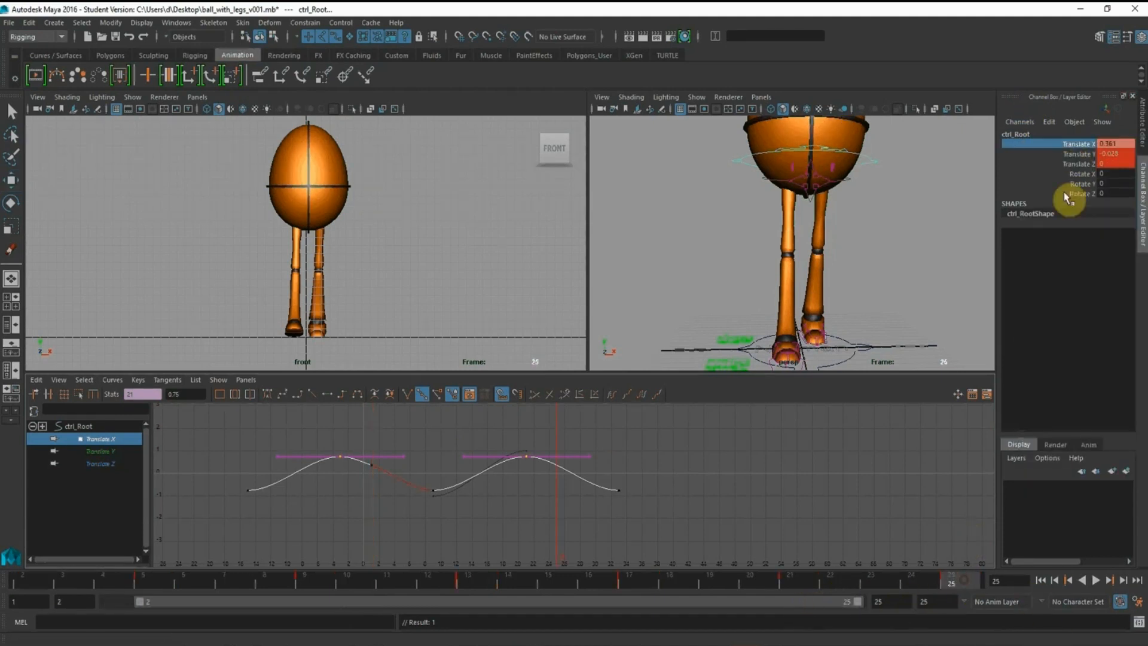
{"action": "right_click", "coordinate": [1083, 146]}
{"action": "left_click", "coordinate": [1081, 160]}
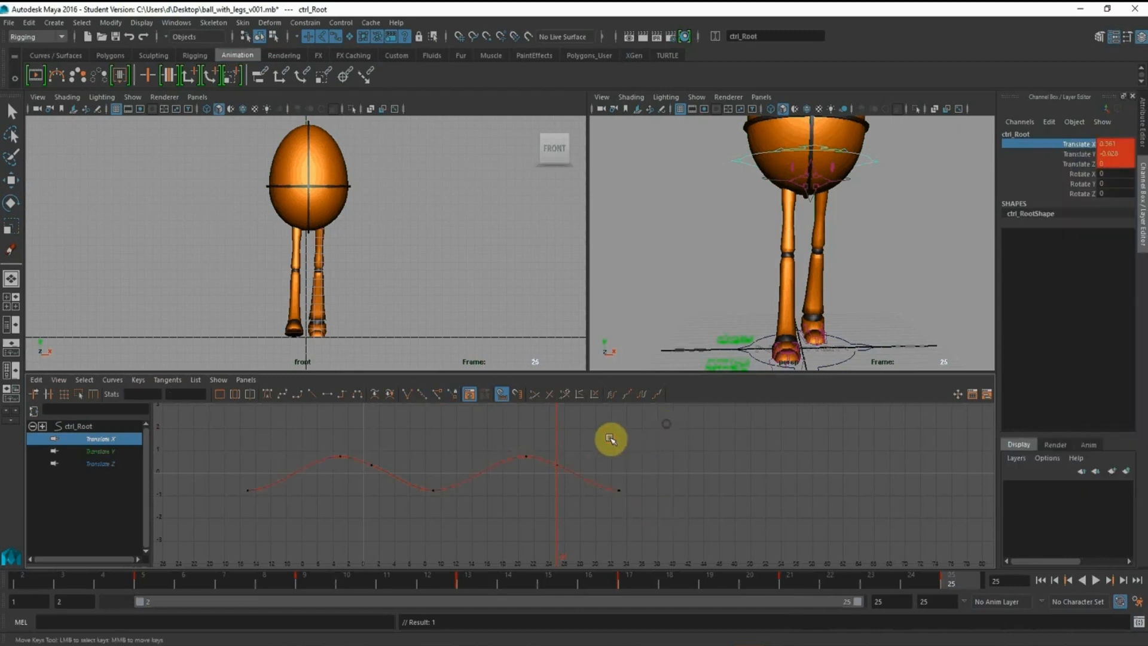
Delete the Translate X keys that lie before frame 1 and after frame 25
{"action": "left_click_drag", "start_coordinate": [610, 439], "coordinate": [677, 521]}
{"action": "key", "text": "Delete"}
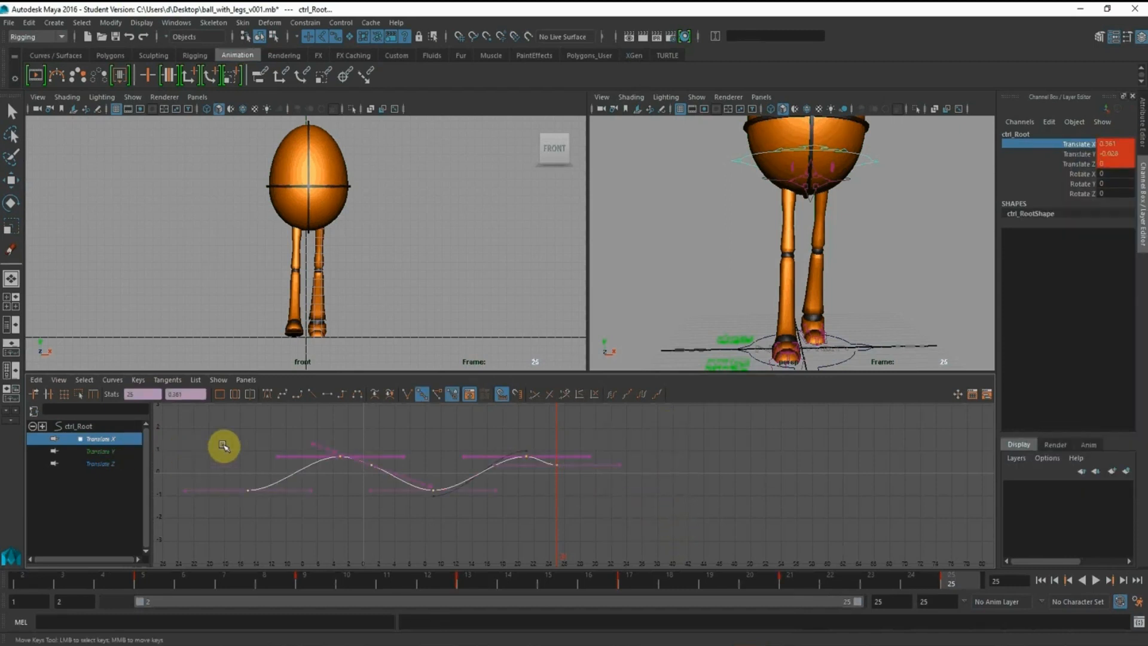
{"action": "left_click_drag", "start_coordinate": [232, 439], "coordinate": [349, 527]}
{"action": "key", "text": "Delete"}
{"action": "left_click", "coordinate": [643, 510]}
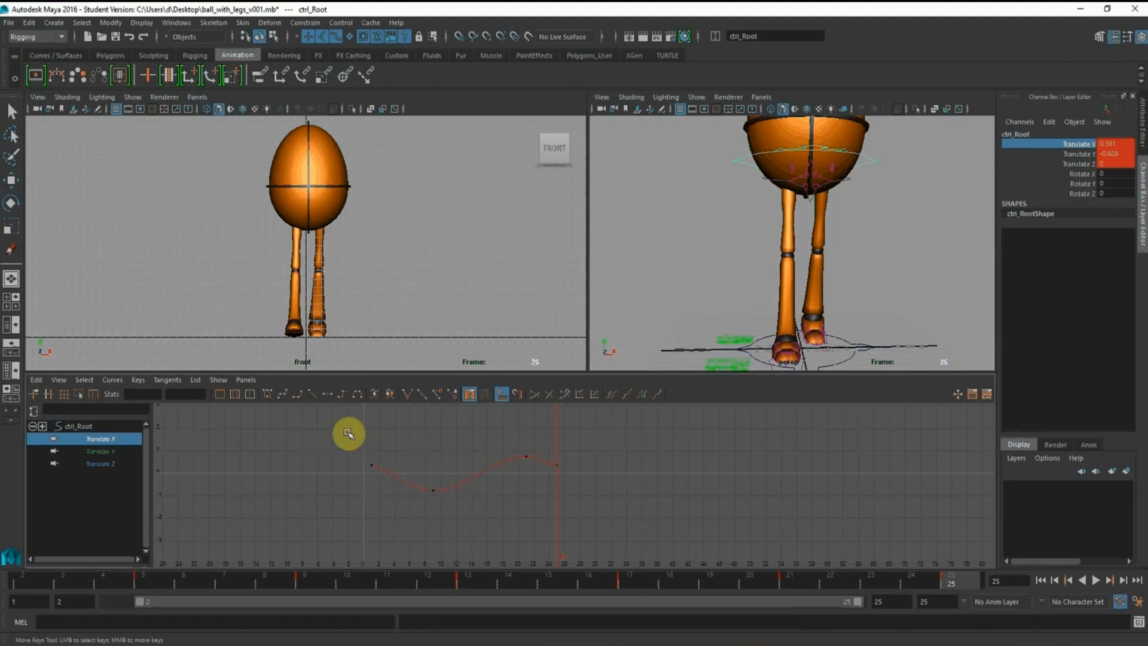
Angle the tangents of the Translate X keys at frames 1 and 25 downward so the curve flows smoothly across the loop
{"action": "left_click_drag", "start_coordinate": [348, 436], "coordinate": [398, 514]}
{"action": "left_click_drag", "start_coordinate": [401, 449], "coordinate": [411, 492]}
{"action": "middle_click_drag", "start_coordinate": [416, 451], "coordinate": [416, 457]}
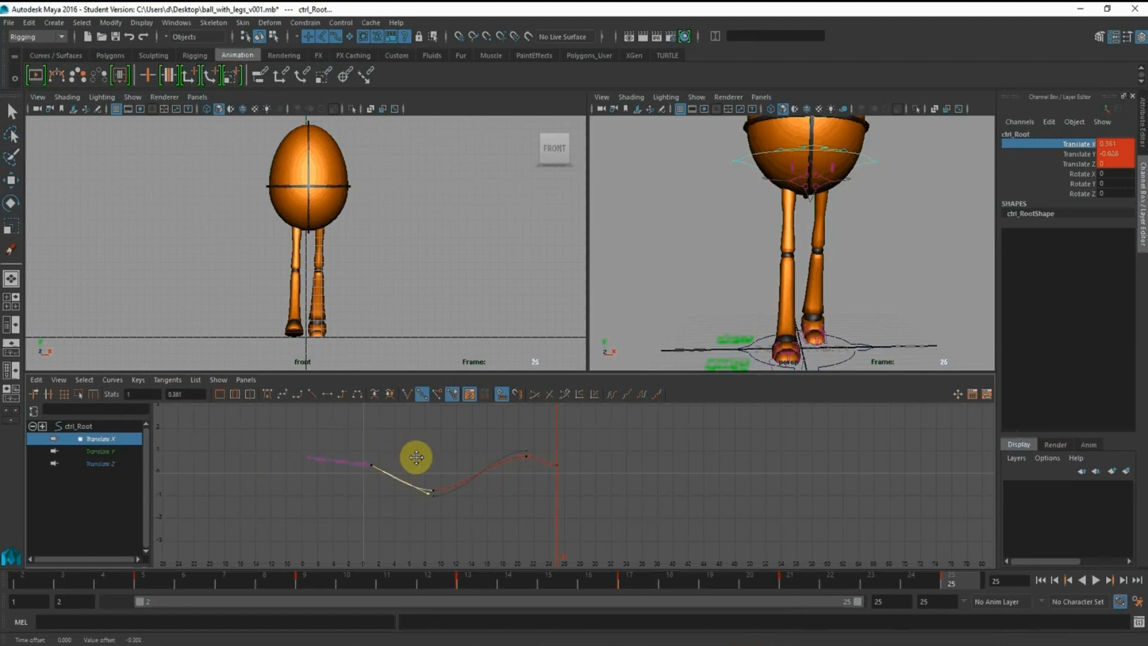
{"action": "left_click_drag", "start_coordinate": [538, 440], "coordinate": [570, 485]}
{"action": "left_click_drag", "start_coordinate": [568, 430], "coordinate": [605, 492]}
{"action": "middle_click_drag", "start_coordinate": [601, 436], "coordinate": [601, 465]}
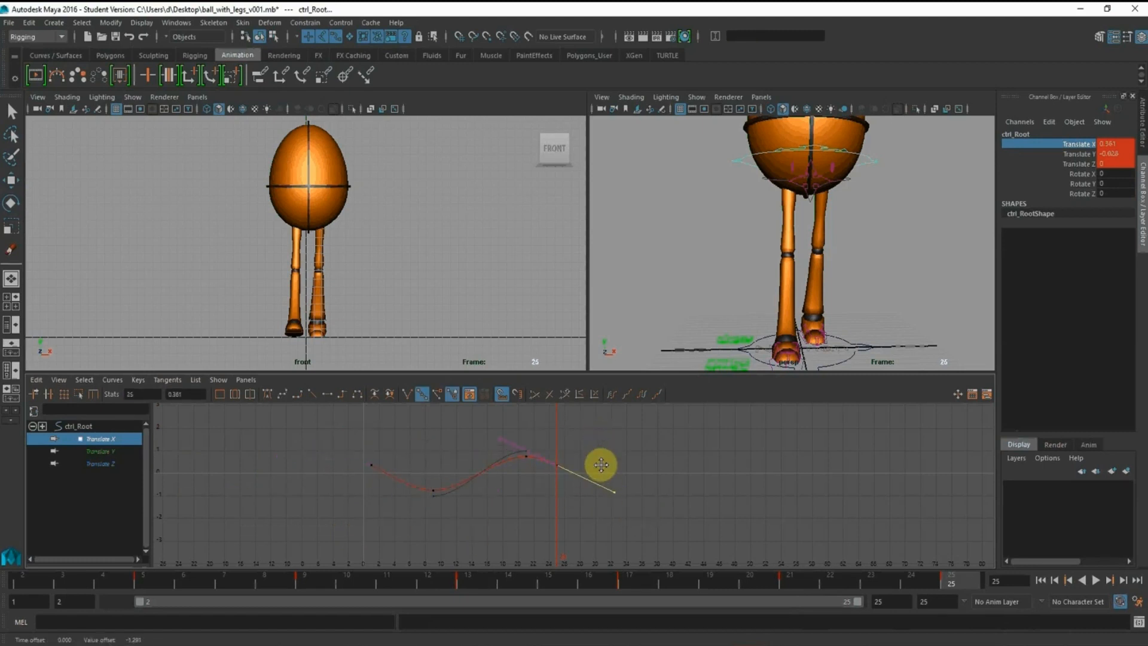
Restore the playback range to frames 1–24 and play the walk cycle in an enlarged front view
{"action": "left_click", "coordinate": [394, 240]}
{"action": "key", "text": "space"}
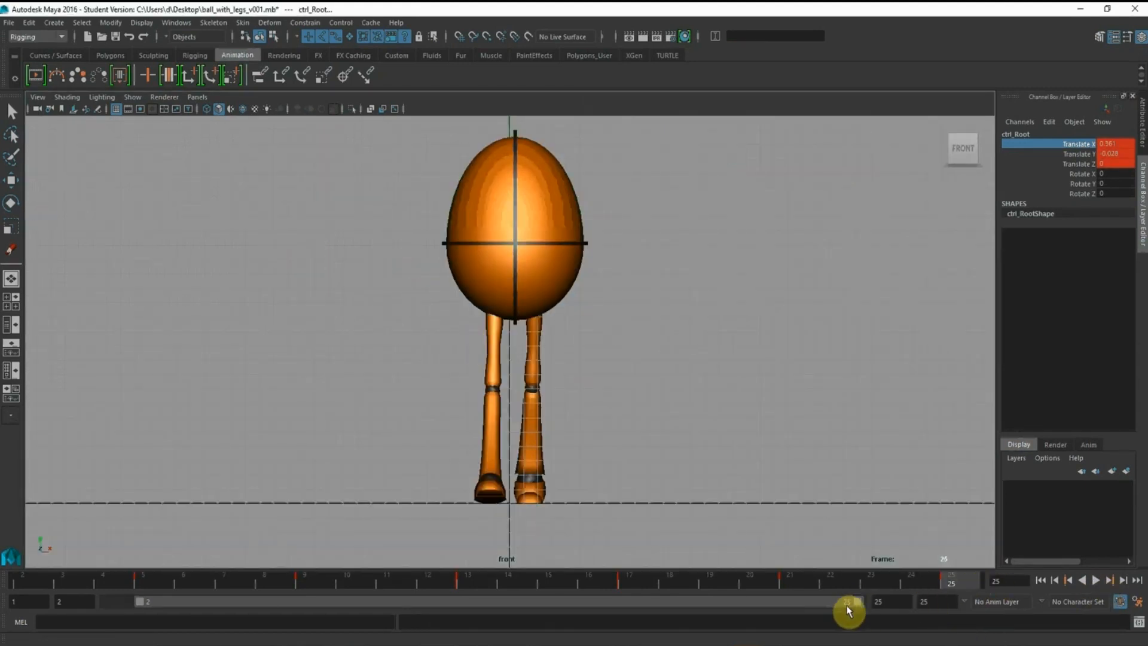
{"action": "left_click_drag", "start_coordinate": [839, 602], "coordinate": [735, 596]}
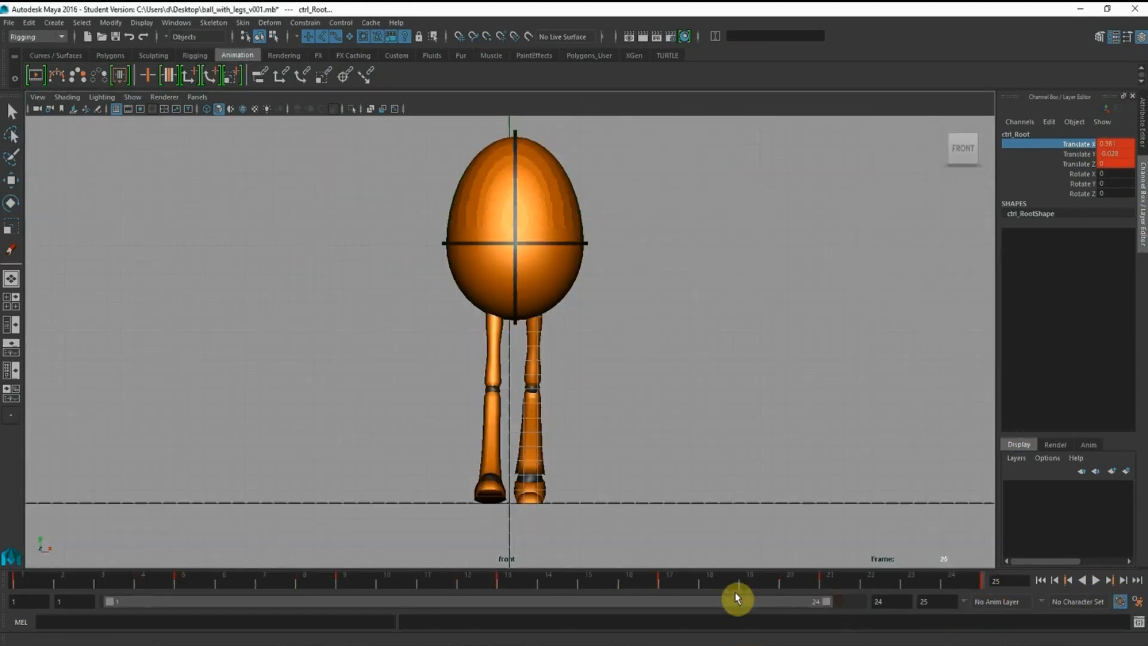
{"action": "left_click", "coordinate": [1094, 581]}
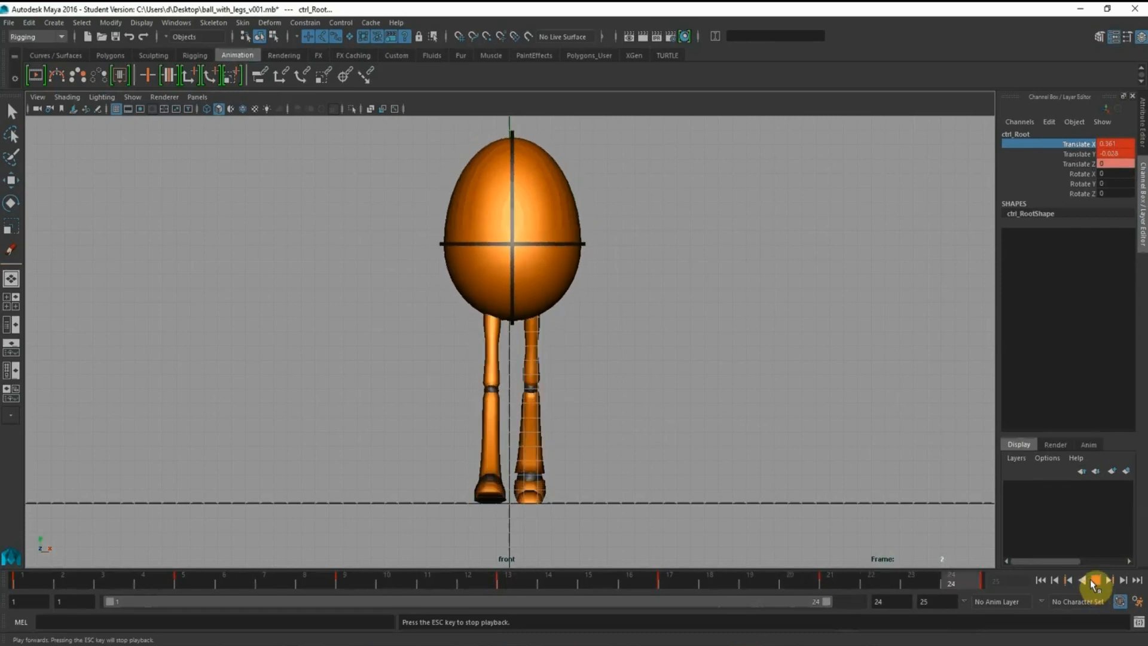
{"action": "left_click", "coordinate": [1092, 579]}
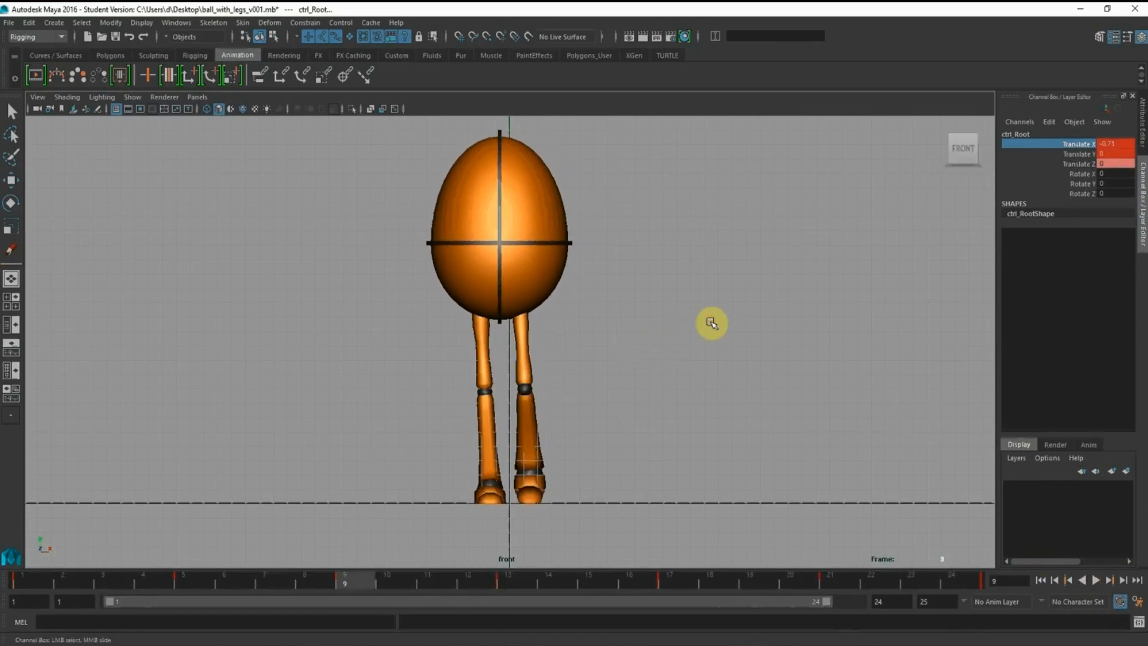
Try tilting the root control about 11.5 degrees on Rotate Z at frame 9 and examine the pose in perspective
{"action": "key", "text": "space"}
{"action": "left_click_drag", "start_coordinate": [830, 264], "coordinate": [879, 238], "text": "alt"}
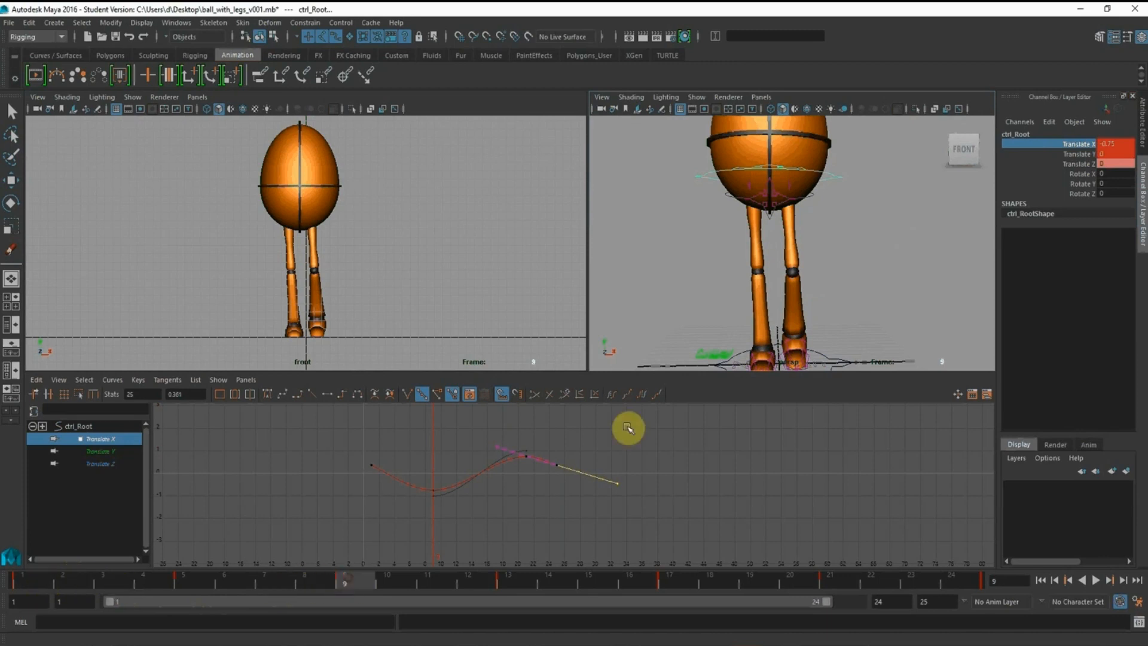
{"action": "left_click_drag", "start_coordinate": [819, 237], "coordinate": [856, 176], "text": "alt"}
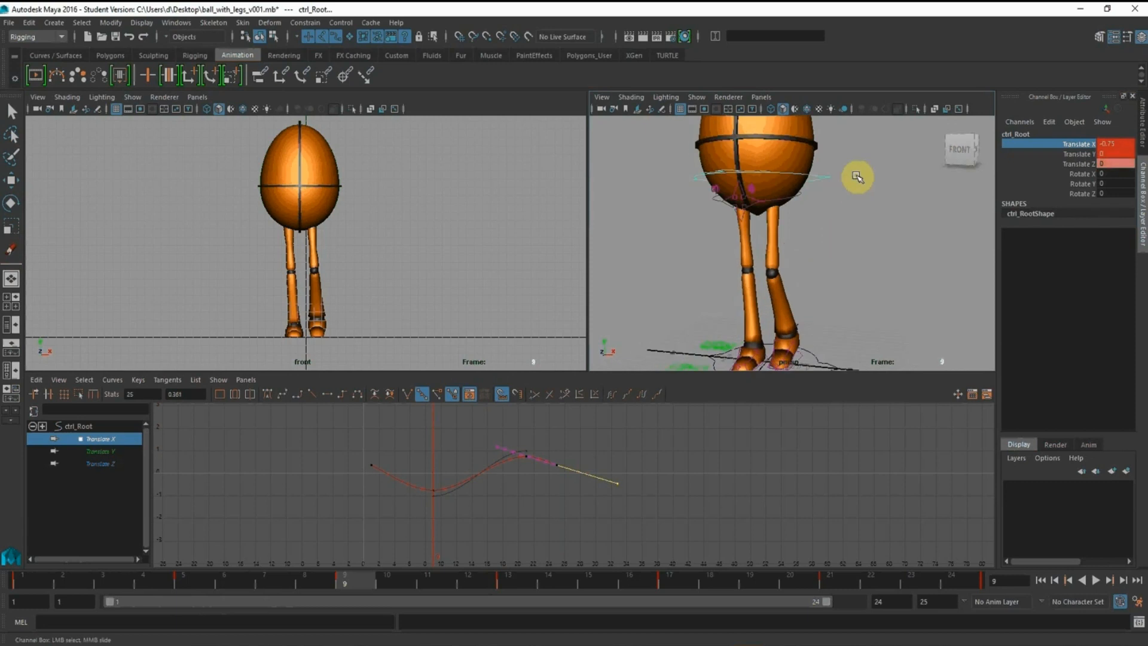
{"action": "left_click_drag", "start_coordinate": [813, 226], "coordinate": [840, 223], "text": "alt"}
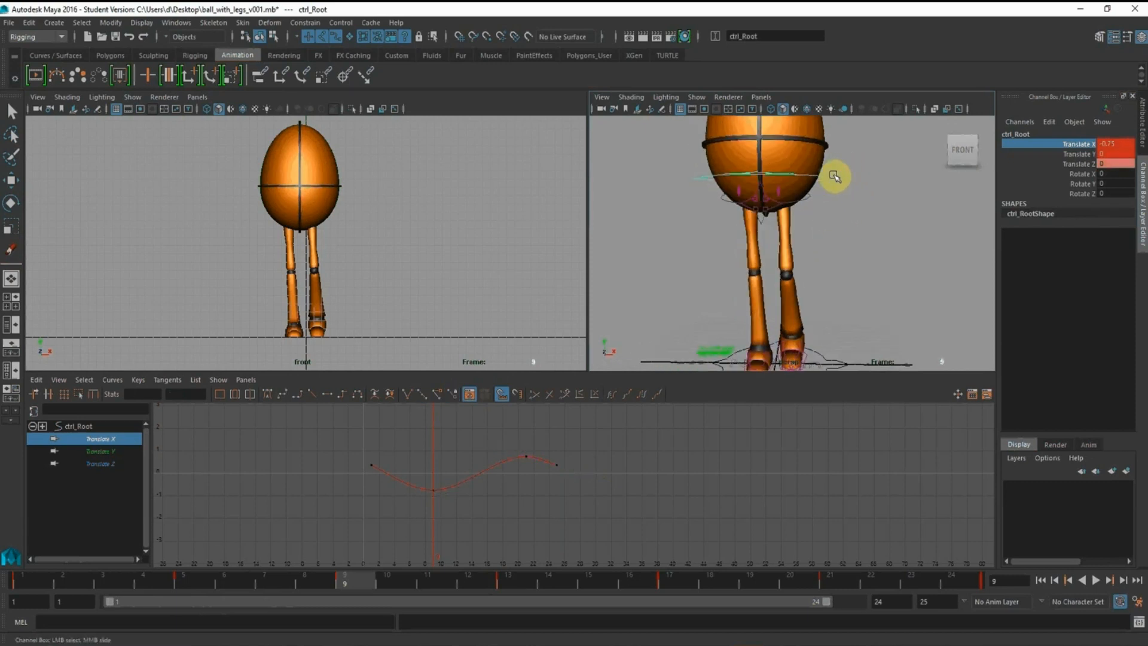
{"action": "left_click", "coordinate": [11, 205]}
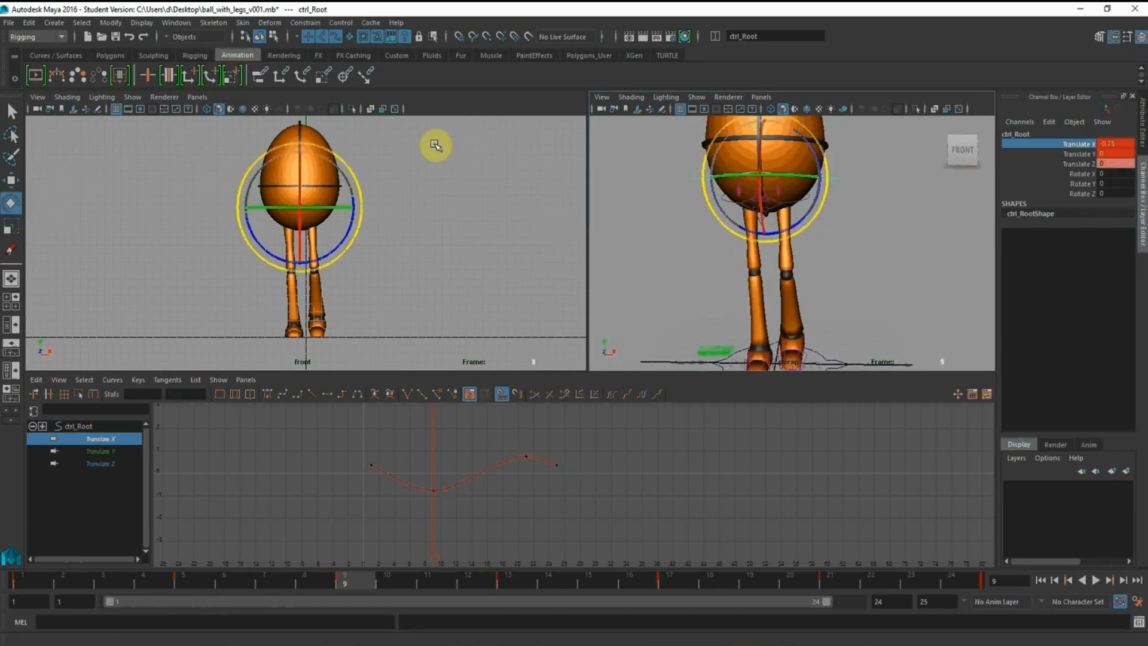
{"action": "left_click", "coordinate": [1080, 193]}
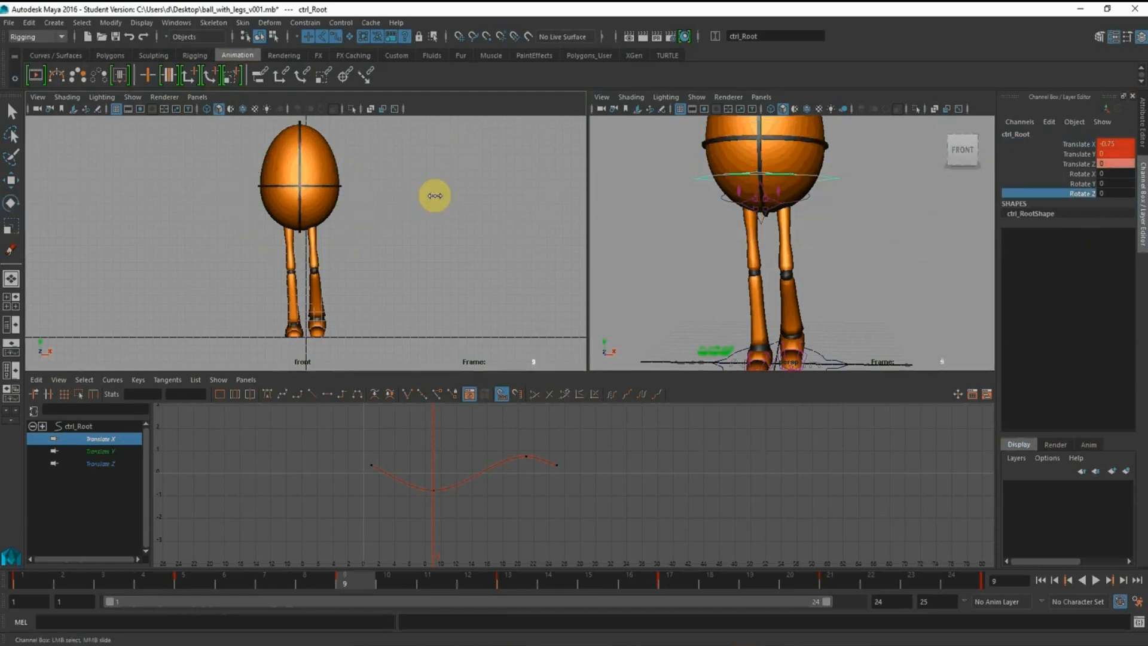
{"action": "middle_click_drag", "start_coordinate": [434, 196], "coordinate": [431, 182]}
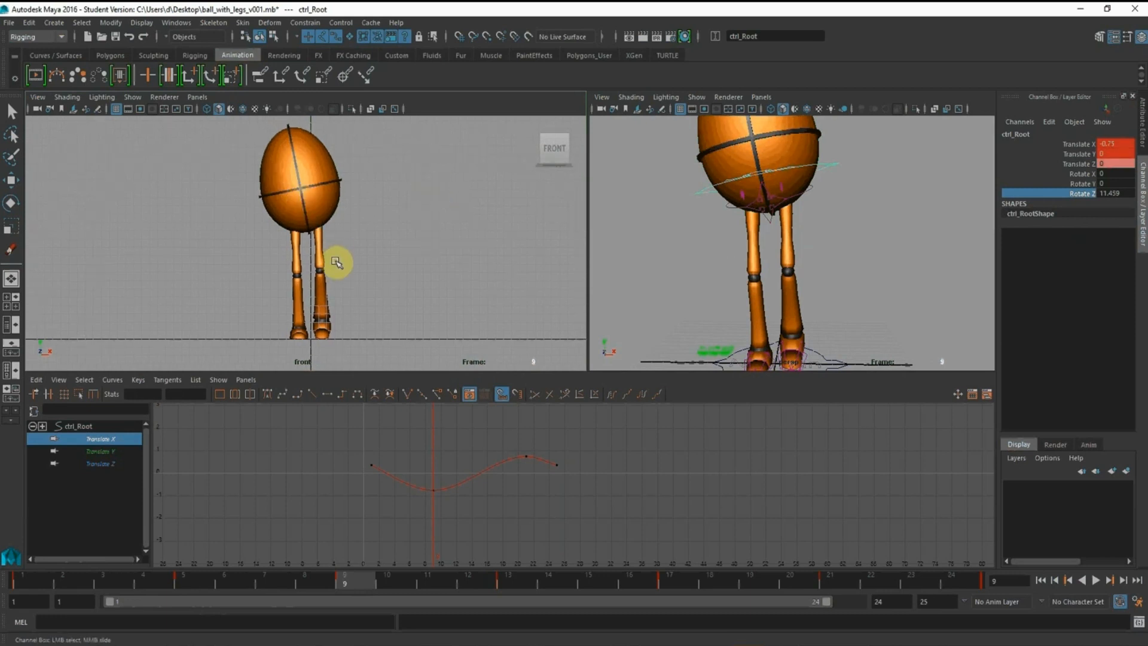
{"action": "left_click_drag", "start_coordinate": [898, 247], "coordinate": [807, 249], "text": "alt"}
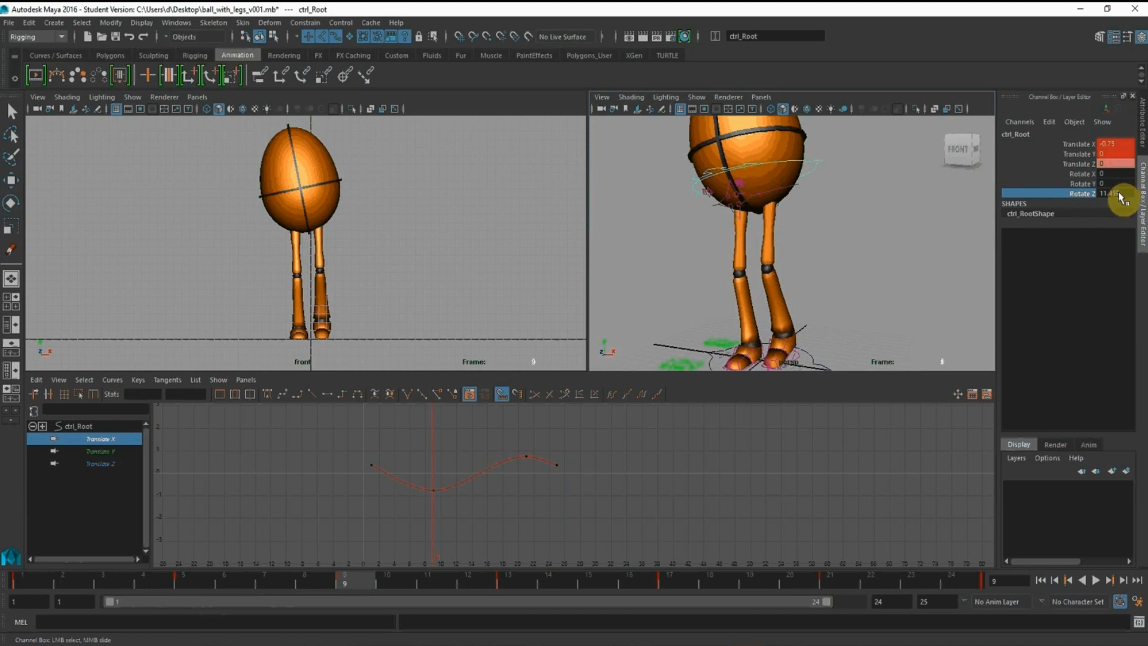
Set the root control's Rotate Z to 2 and key it at frame 9
{"action": "key", "text": "Return"}
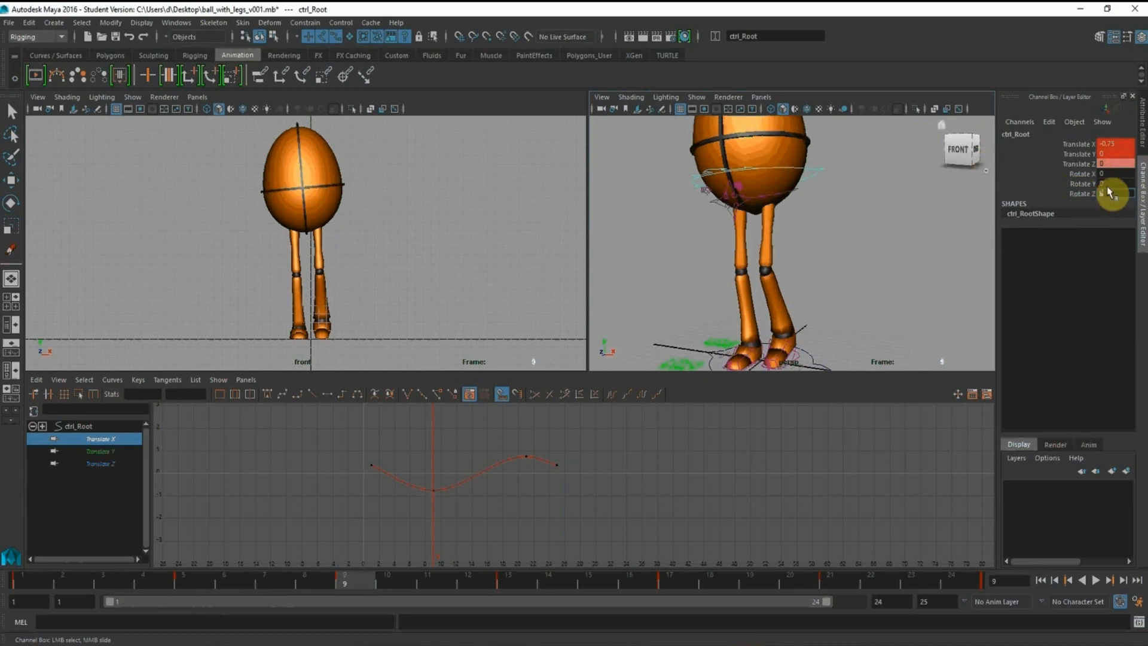
{"action": "type", "text": "2"}
{"action": "key", "text": "Return"}
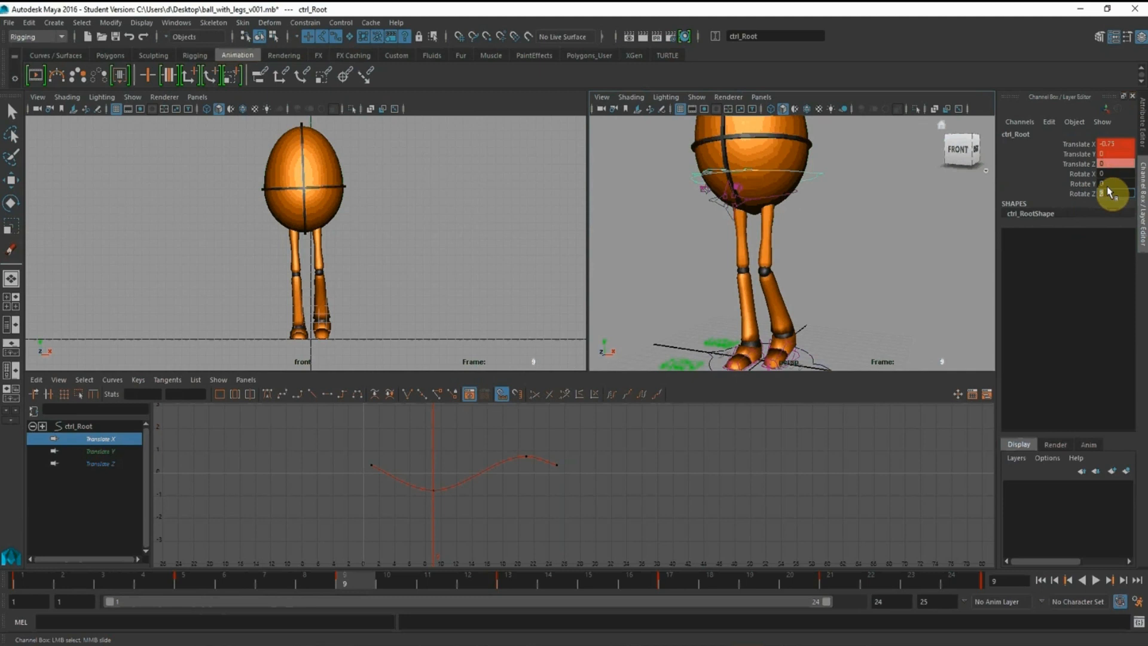
{"action": "right_click", "coordinate": [1080, 202]}
{"action": "left_click", "coordinate": [1081, 222]}
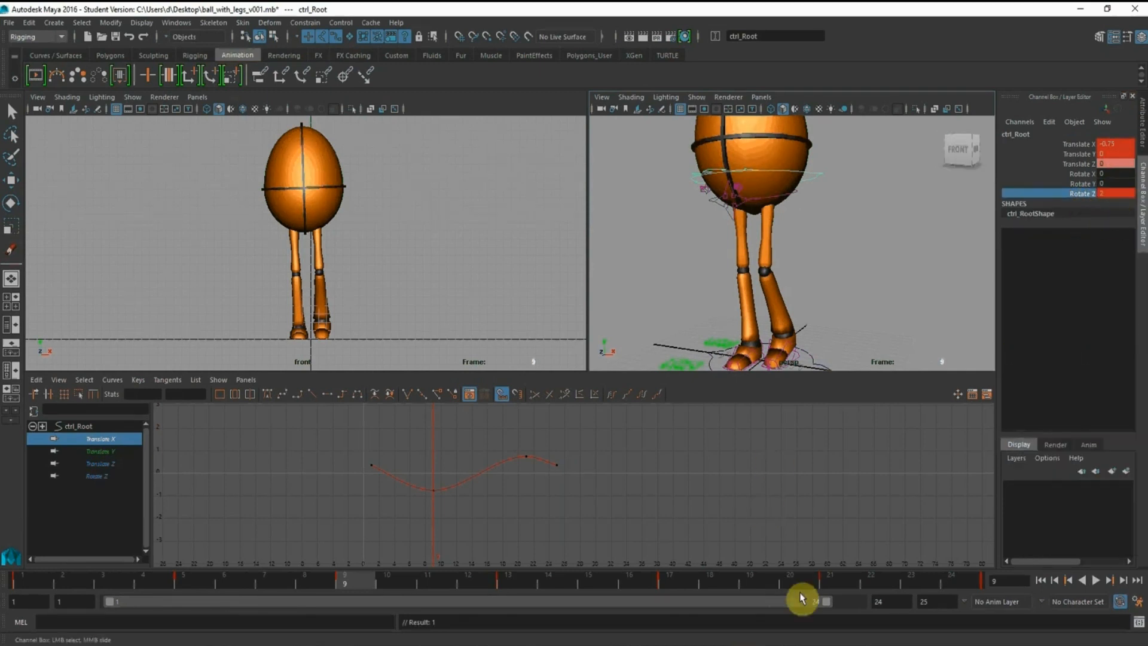
Key the root control's Rotate Z at -2 on frame 21 and display only its Rotate Z curve
{"action": "left_click", "coordinate": [837, 581]}
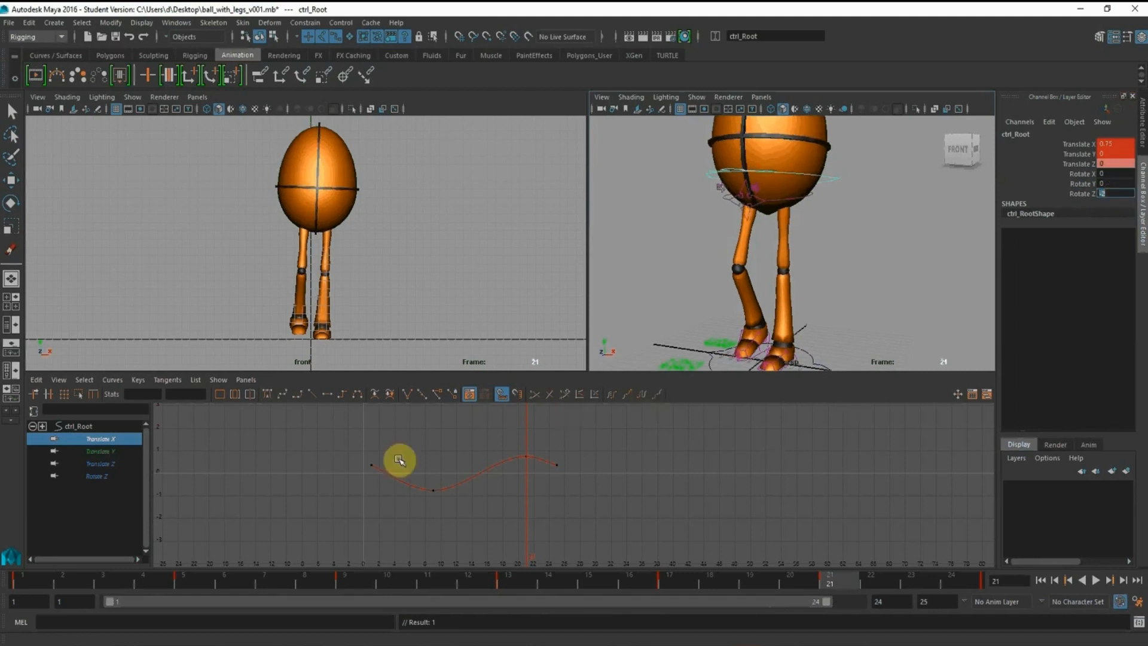
{"action": "left_click", "coordinate": [93, 476]}
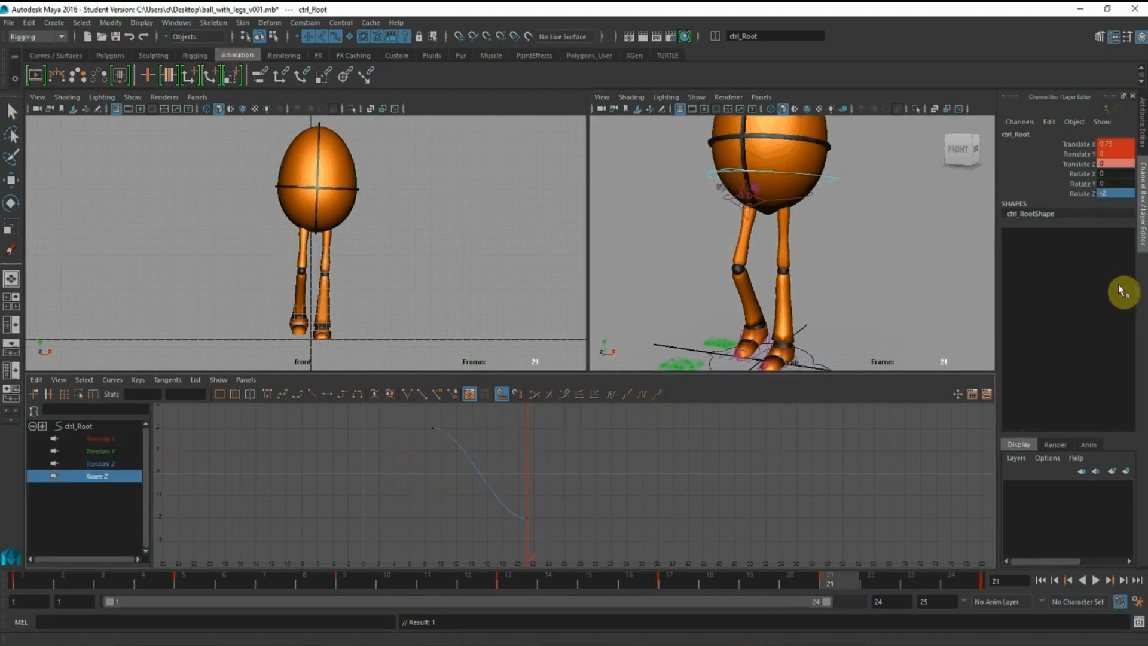
{"action": "left_click", "coordinate": [1087, 194]}
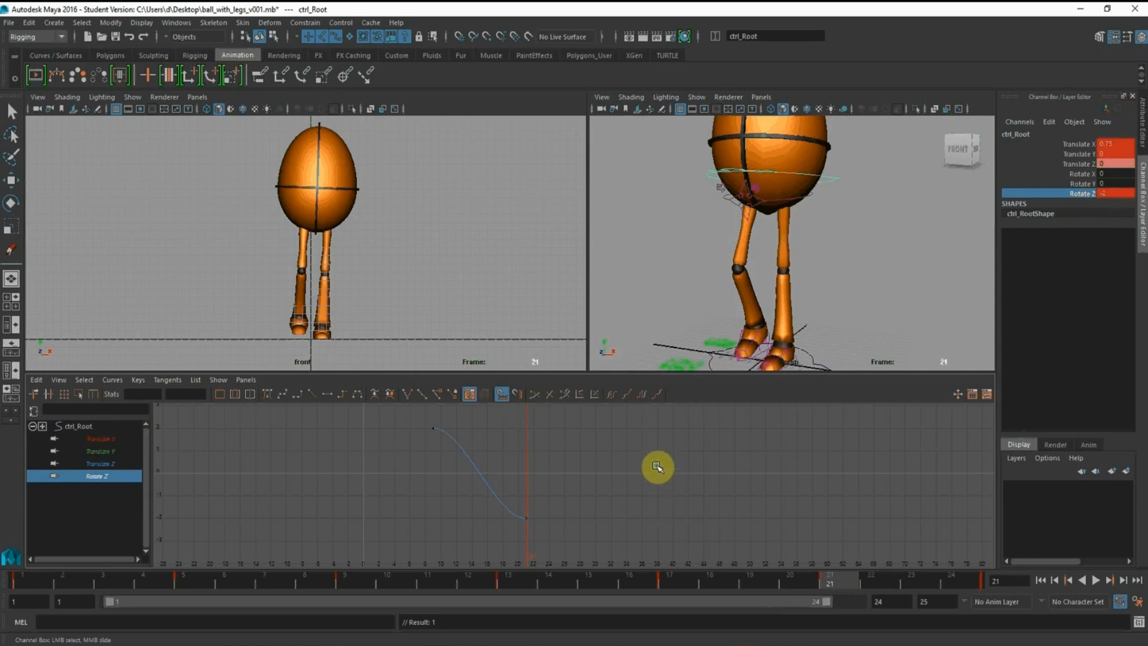
Paste a copy of the Rotate Z keys from frame 21 onward and set the keys at frames 9 and 33 to 2
{"action": "left_click_drag", "start_coordinate": [342, 451], "coordinate": [682, 572]}
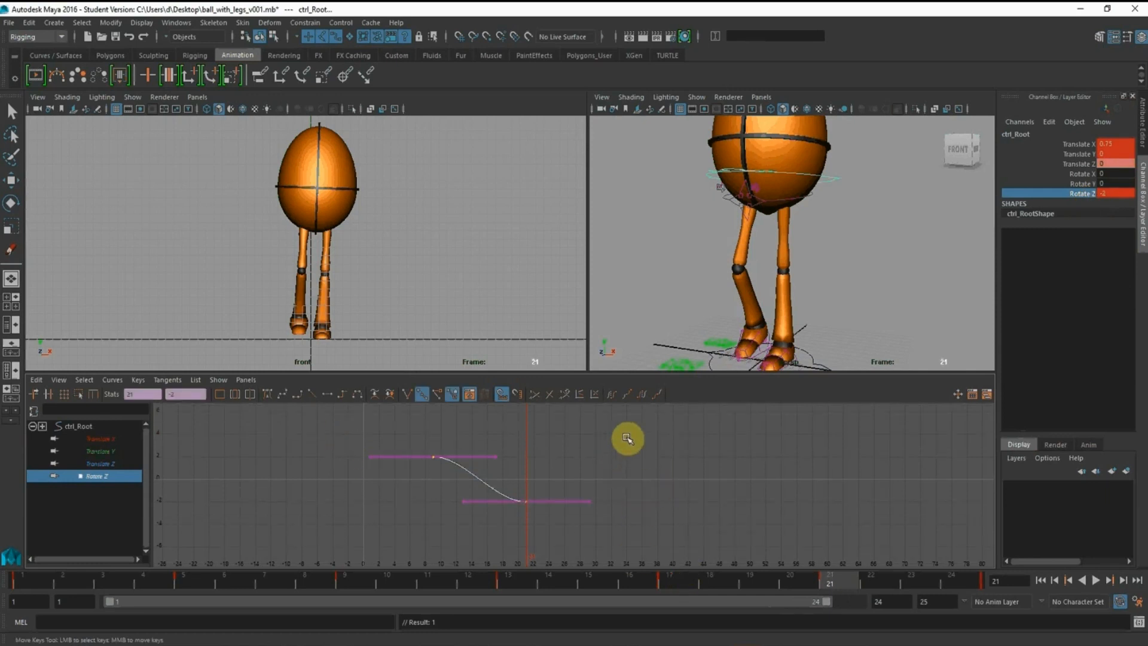
{"action": "key", "text": "ctrl+v"}
{"action": "left_click_drag", "start_coordinate": [592, 471], "coordinate": [636, 555]}
{"action": "middle_click_drag", "start_coordinate": [638, 528], "coordinate": [624, 436], "text": "shift"}
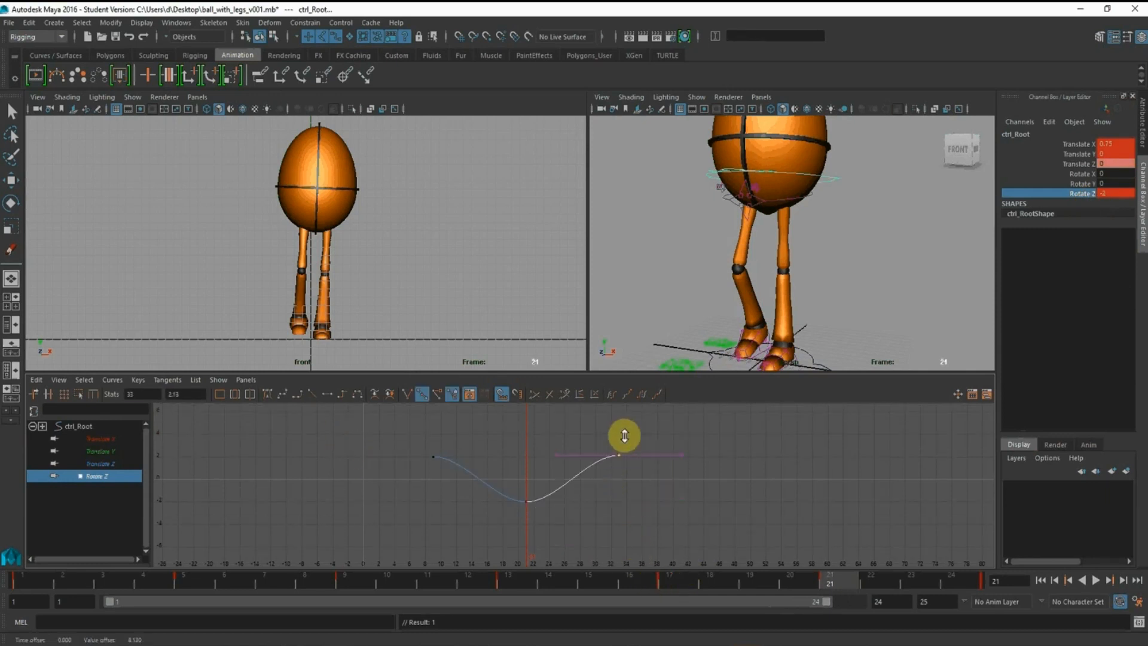
{"action": "left_click_drag", "start_coordinate": [333, 454], "coordinate": [729, 473]}
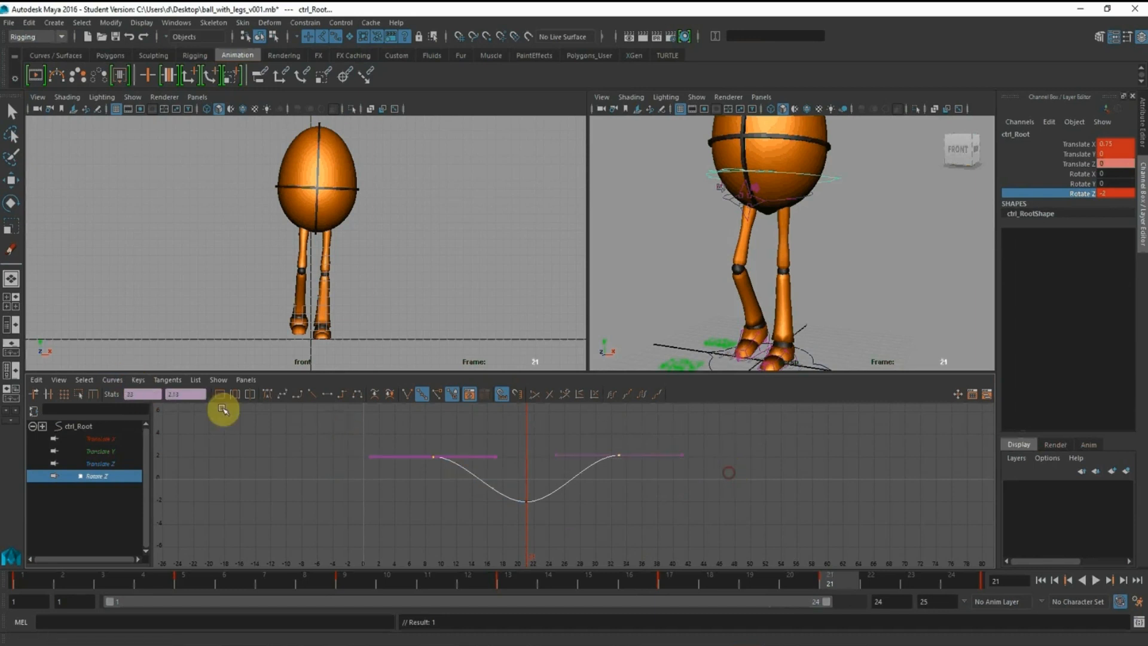
{"action": "key", "text": "Return"}
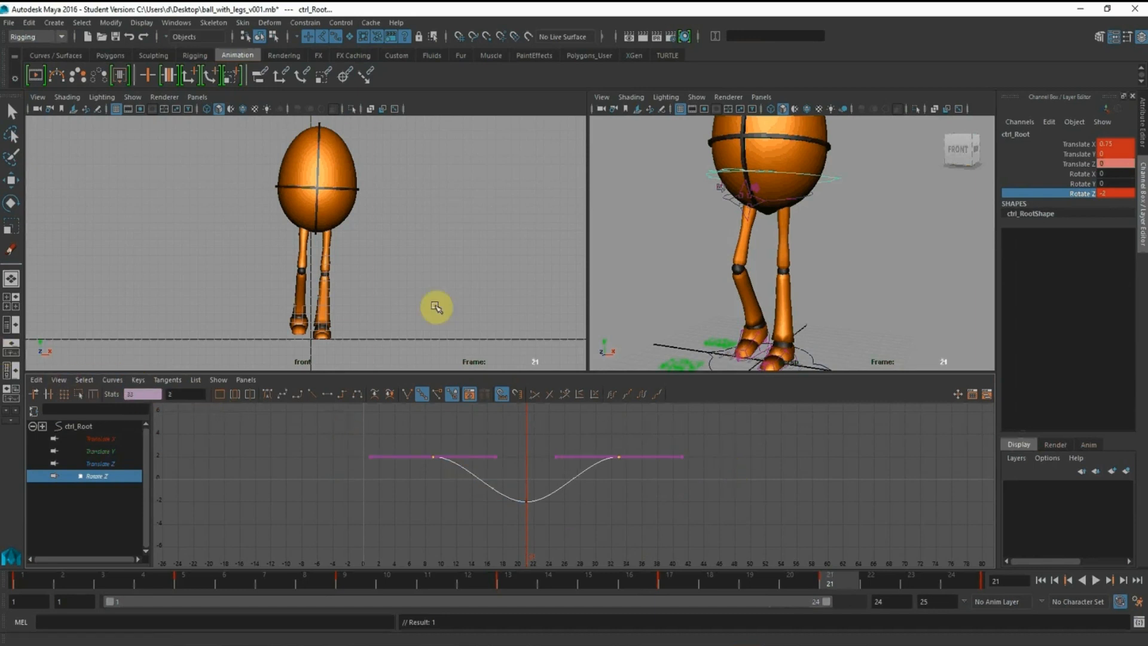
Paste a copy of the Rotate Z keys at frame 9 and shift the whole extended curve 24 frames earlier
{"action": "left_click", "coordinate": [459, 441]}
{"action": "left_click_drag", "start_coordinate": [379, 424], "coordinate": [705, 586]}
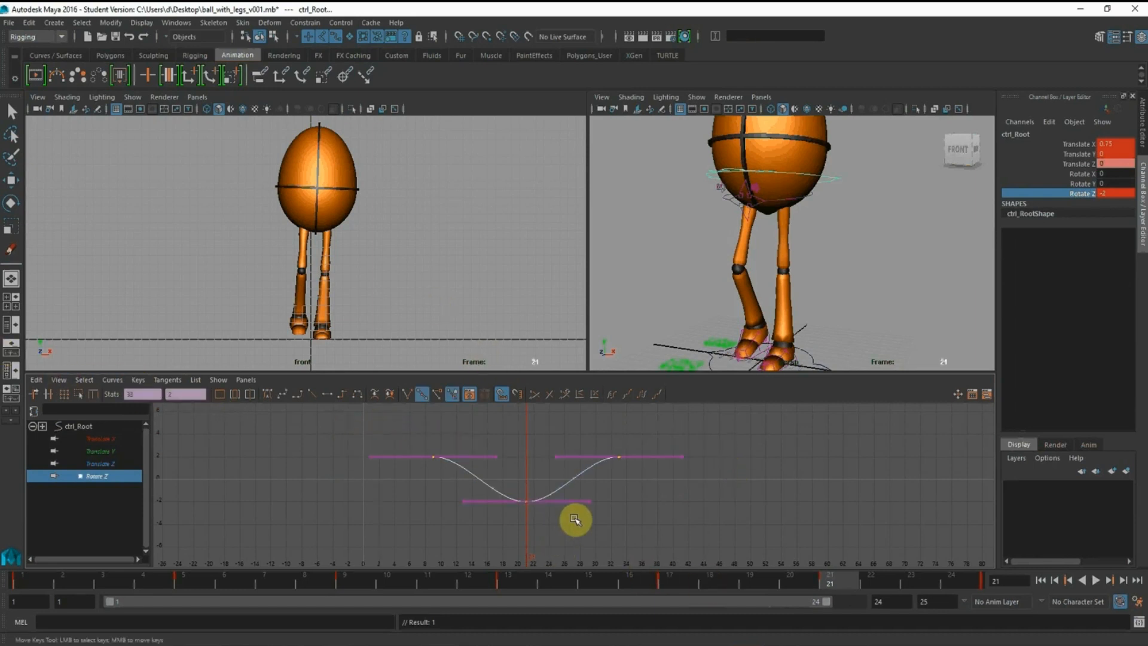
{"action": "left_click", "coordinate": [200, 580]}
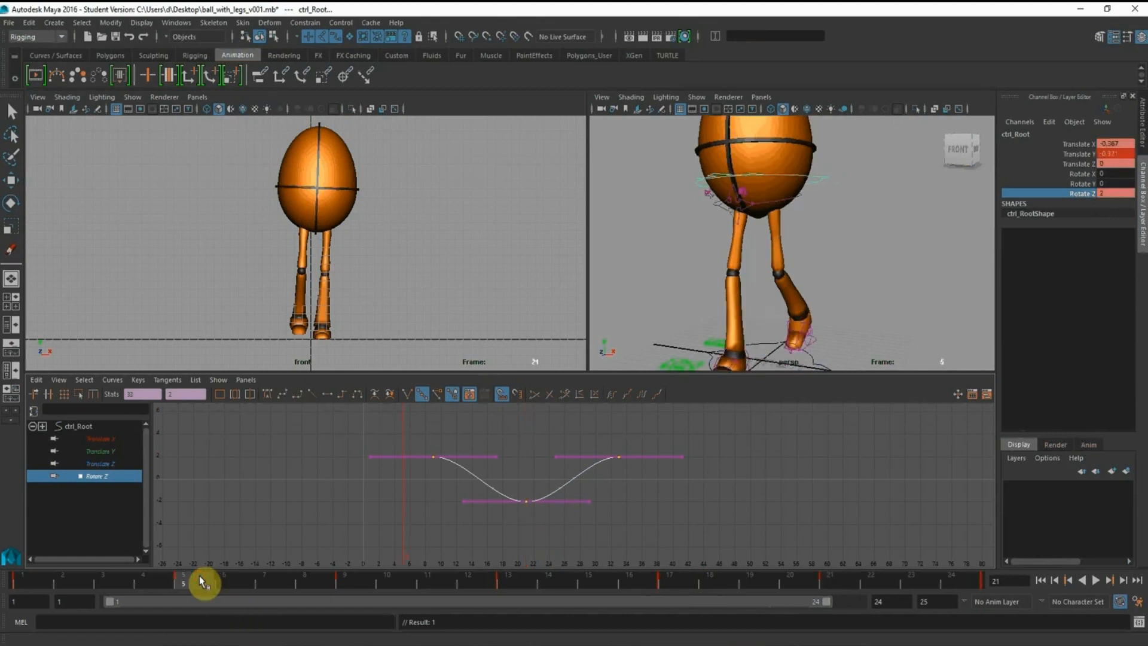
{"action": "left_click", "coordinate": [351, 583]}
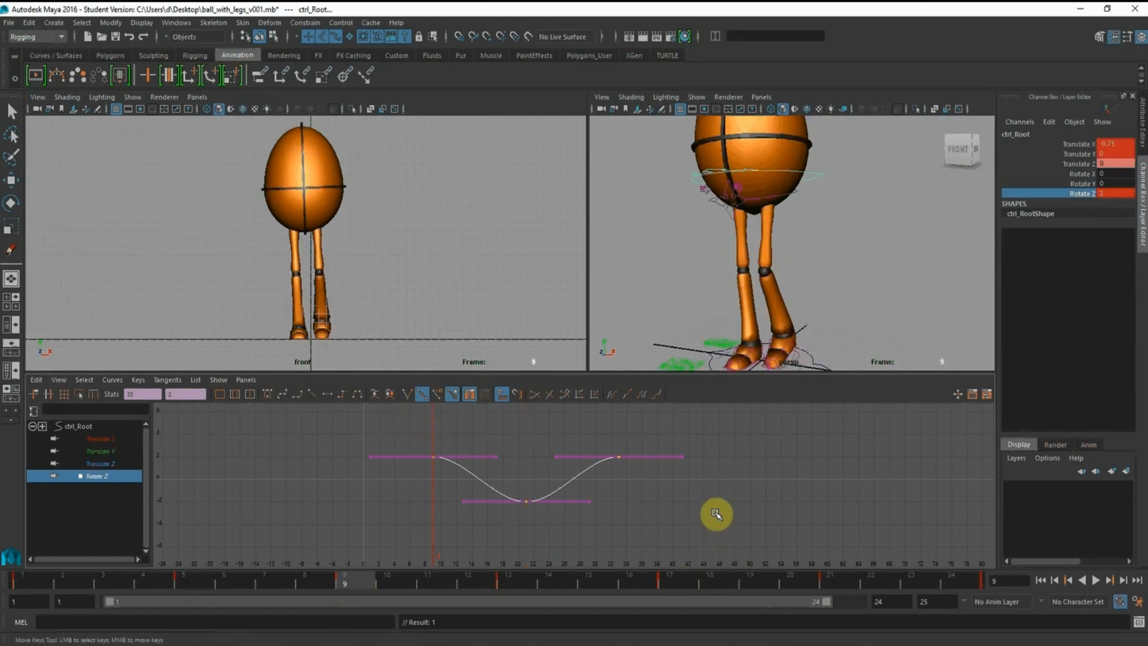
{"action": "key", "text": "ctrl+v"}
{"action": "left_click_drag", "start_coordinate": [380, 440], "coordinate": [884, 539]}
{"action": "middle_click_drag", "start_coordinate": [702, 491], "coordinate": [510, 487], "text": "shift"}
Key the root control's Rotate Z at frames 1 and 25, keeping the curve's existing values there
{"action": "left_click", "coordinate": [20, 586]}
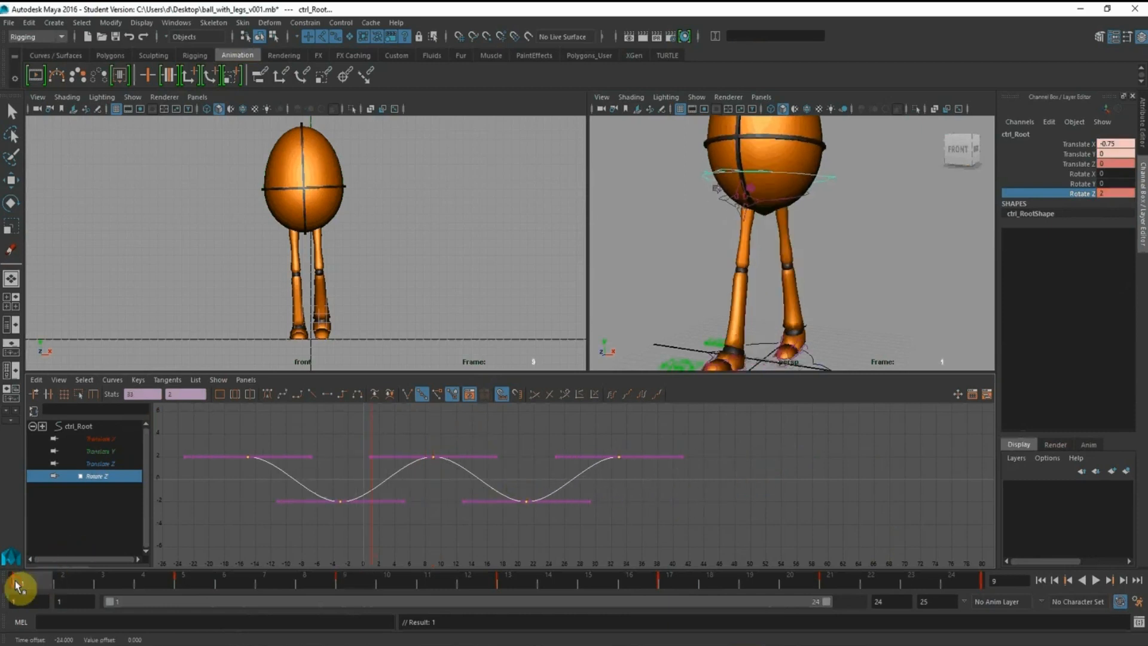
{"action": "right_click", "coordinate": [1089, 196]}
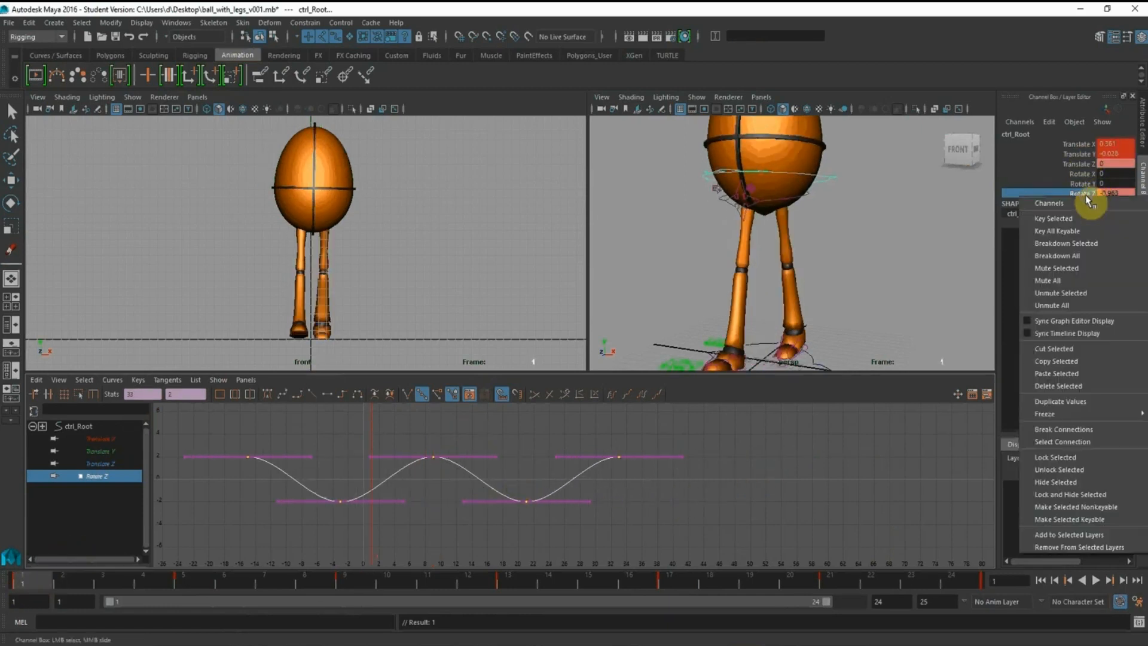
{"action": "left_click", "coordinate": [1081, 217]}
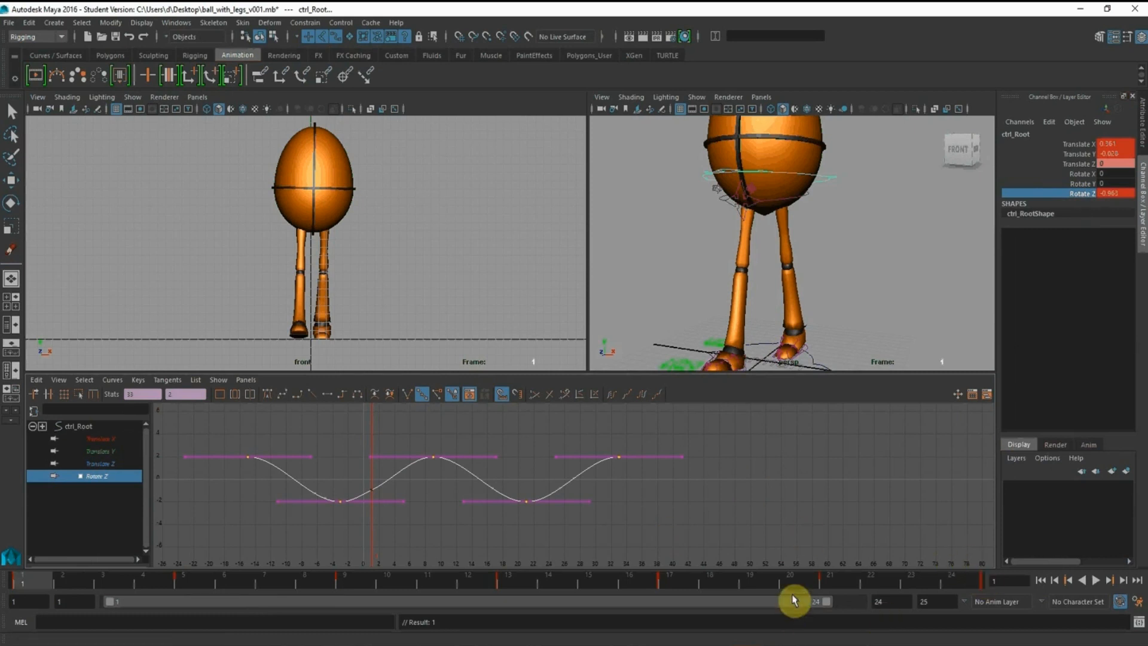
{"action": "left_click_drag", "start_coordinate": [794, 607], "coordinate": [915, 607]}
{"action": "left_click", "coordinate": [953, 582]}
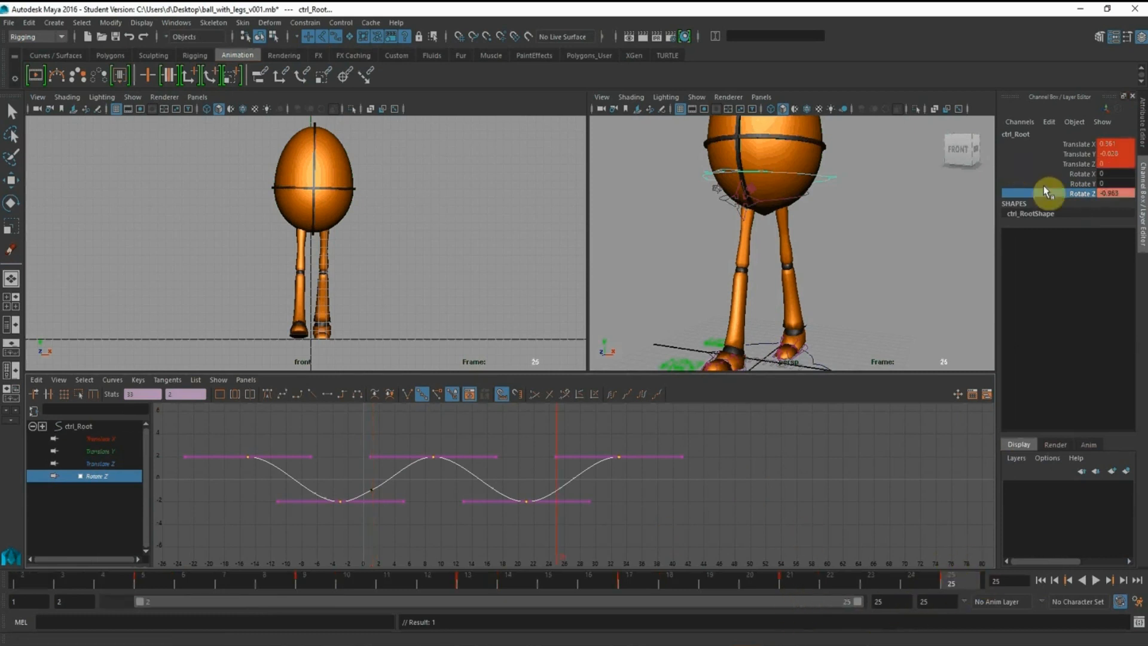
{"action": "right_click", "coordinate": [1085, 196]}
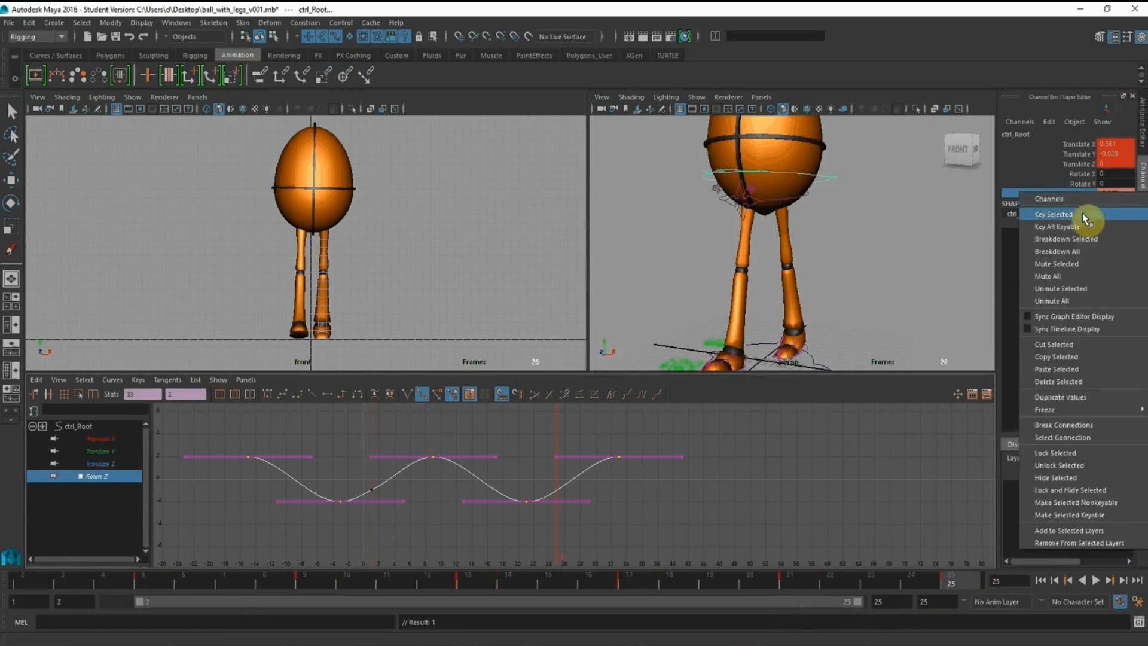
{"action": "left_click", "coordinate": [1082, 215]}
Delete the Rotate Z keys that lie before frame 1 and after frame 25
{"action": "left_click_drag", "start_coordinate": [604, 419], "coordinate": [656, 494]}
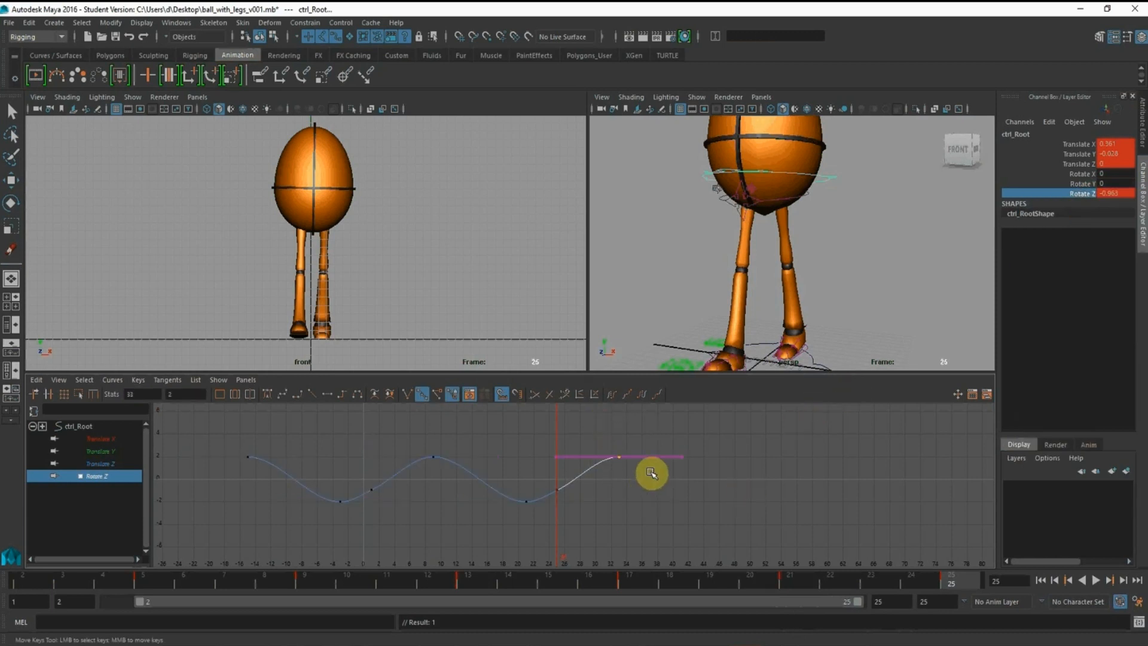
{"action": "key", "text": "Delete"}
{"action": "left_click_drag", "start_coordinate": [225, 429], "coordinate": [353, 547]}
{"action": "key", "text": "Delete"}
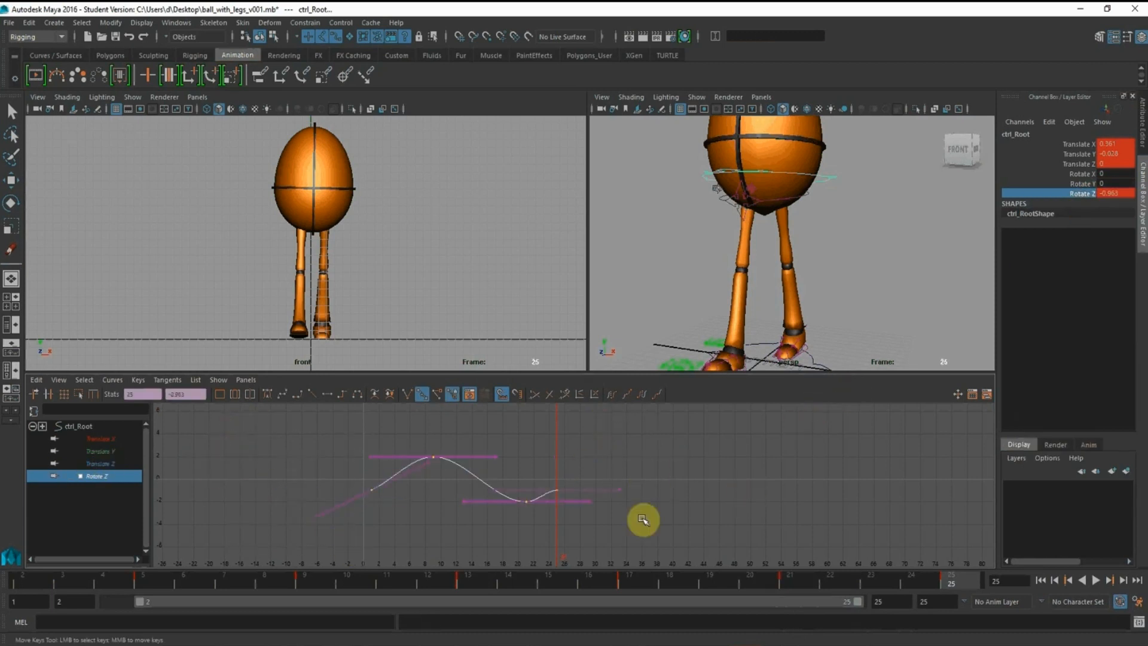
Angle the Rotate Z tangents upward at the frame 25 and frame 1 keys so the curve loops smoothly
{"action": "left_click", "coordinate": [707, 488]}
{"action": "left_click_drag", "start_coordinate": [551, 461], "coordinate": [590, 506]}
{"action": "left_click_drag", "start_coordinate": [587, 463], "coordinate": [610, 526]}
{"action": "middle_click_drag", "start_coordinate": [610, 525], "coordinate": [606, 492]}
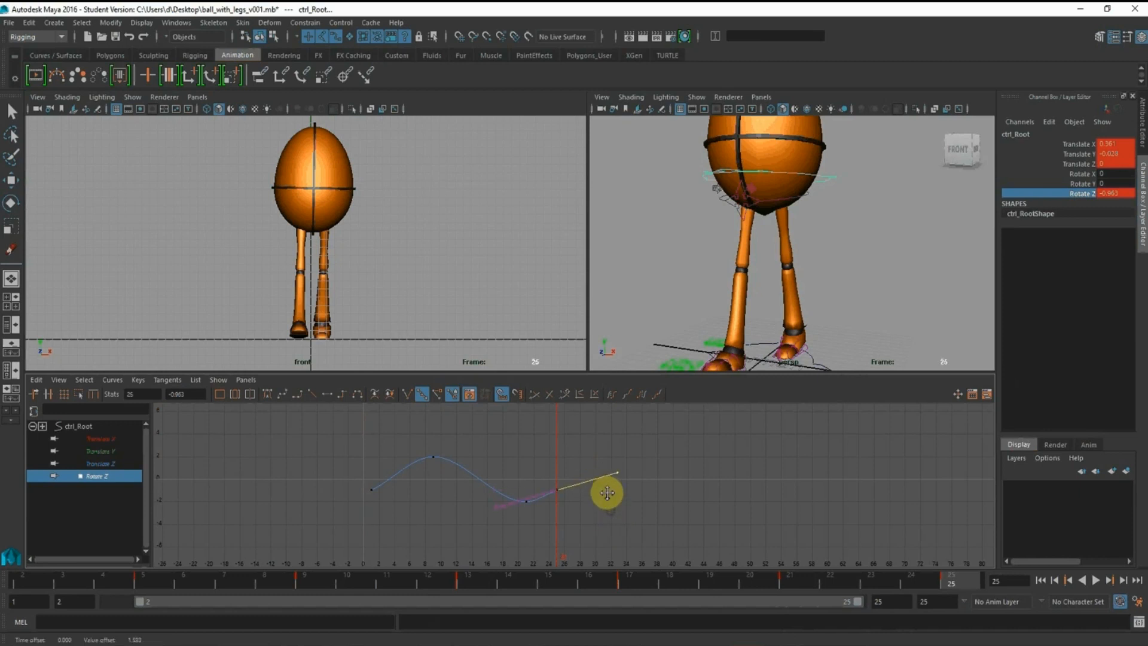
{"action": "left_click_drag", "start_coordinate": [344, 464], "coordinate": [392, 518]}
{"action": "left_click_drag", "start_coordinate": [394, 450], "coordinate": [411, 507]}
{"action": "middle_click_drag", "start_coordinate": [411, 507], "coordinate": [403, 497]}
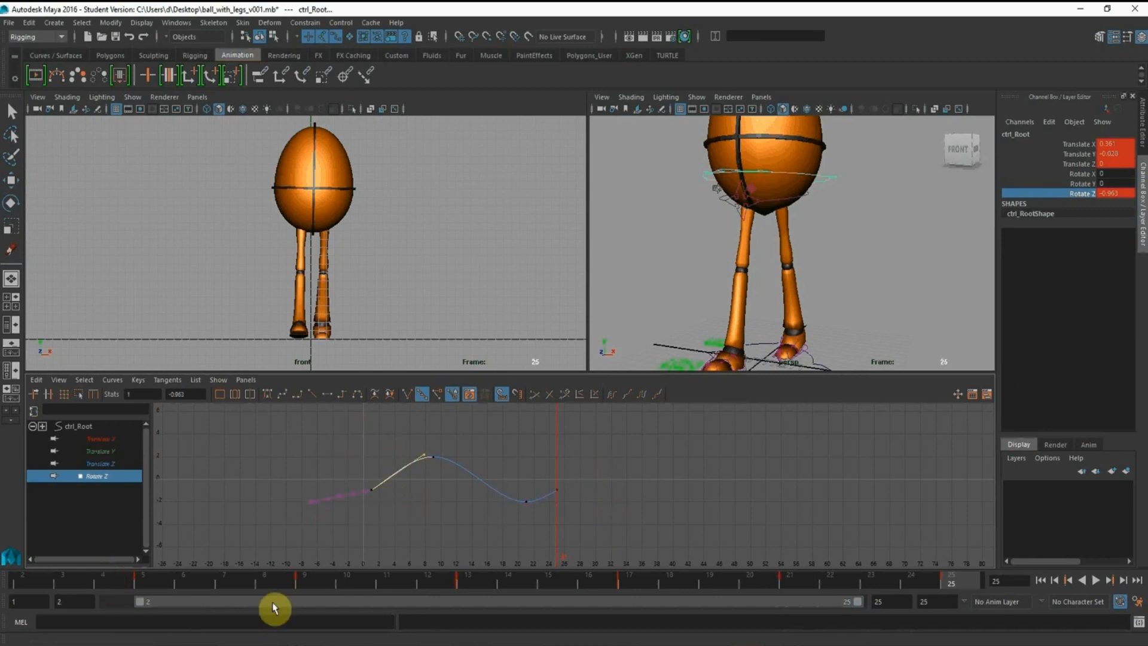
Return the playback range to frames 1–24 and play the walk cycle to check the body tilt
{"action": "left_click_drag", "start_coordinate": [248, 604], "coordinate": [66, 589]}
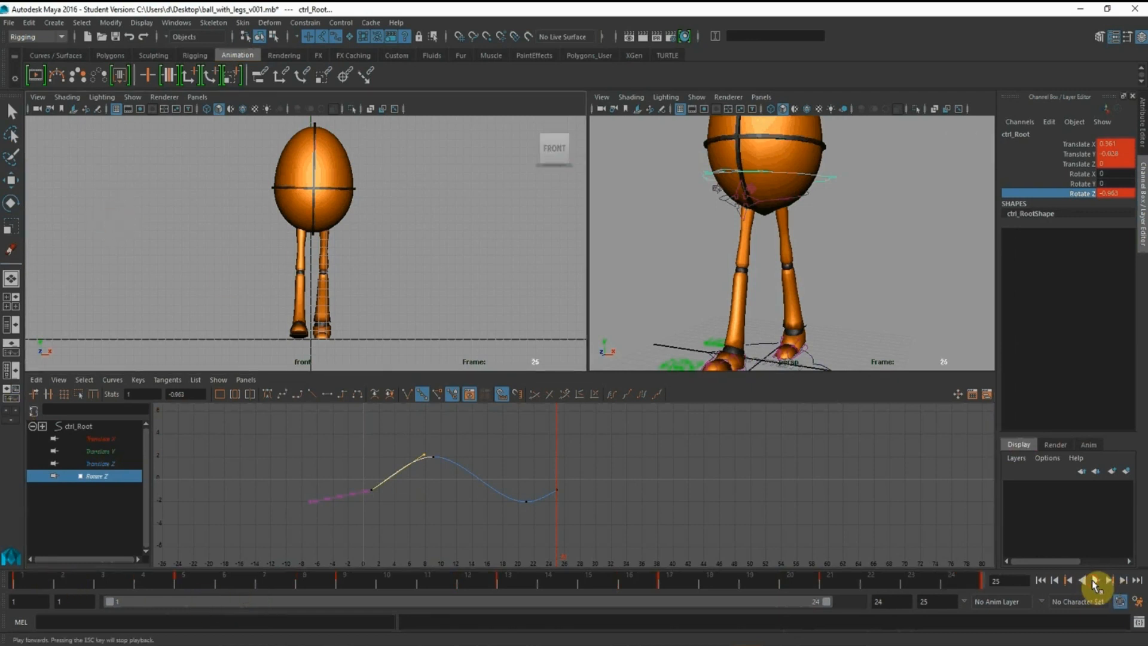
{"action": "left_click", "coordinate": [1096, 580]}
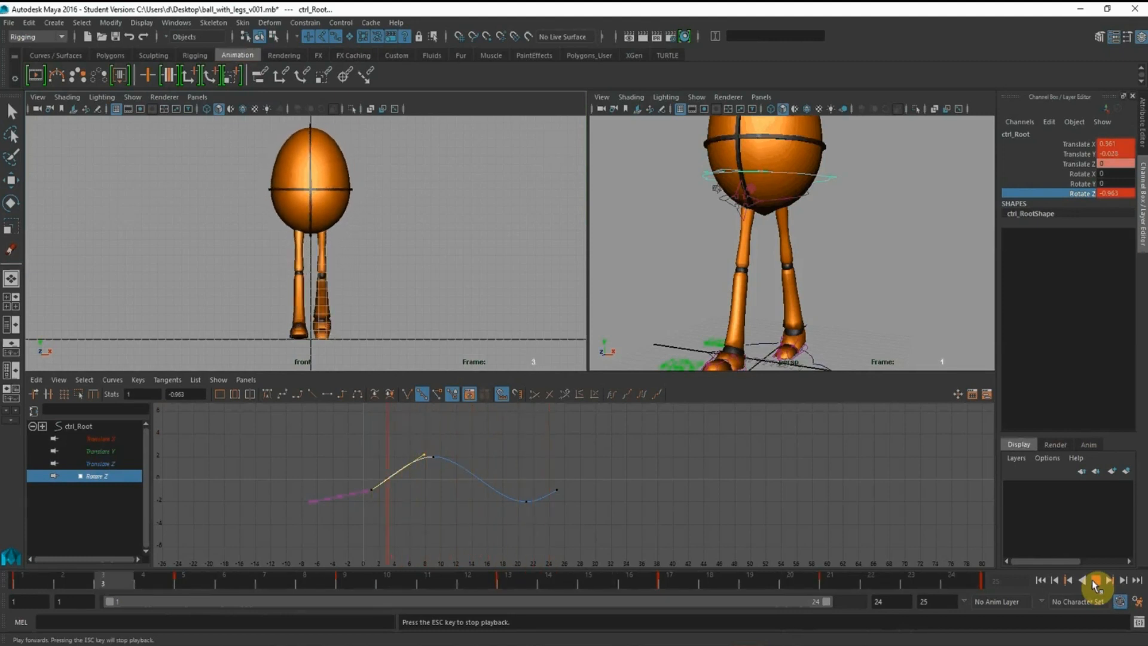
{"action": "left_click", "coordinate": [1096, 581]}
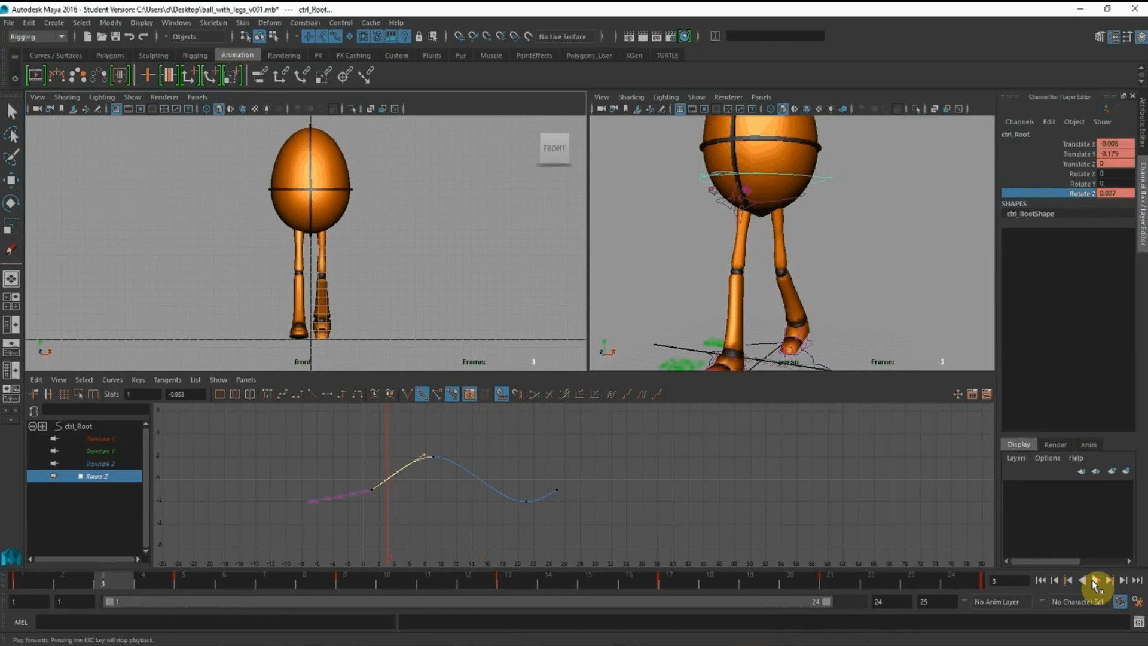
Set the root control's Rotate Y to 5 at frame 1 and key it
{"action": "left_click", "coordinate": [24, 583]}
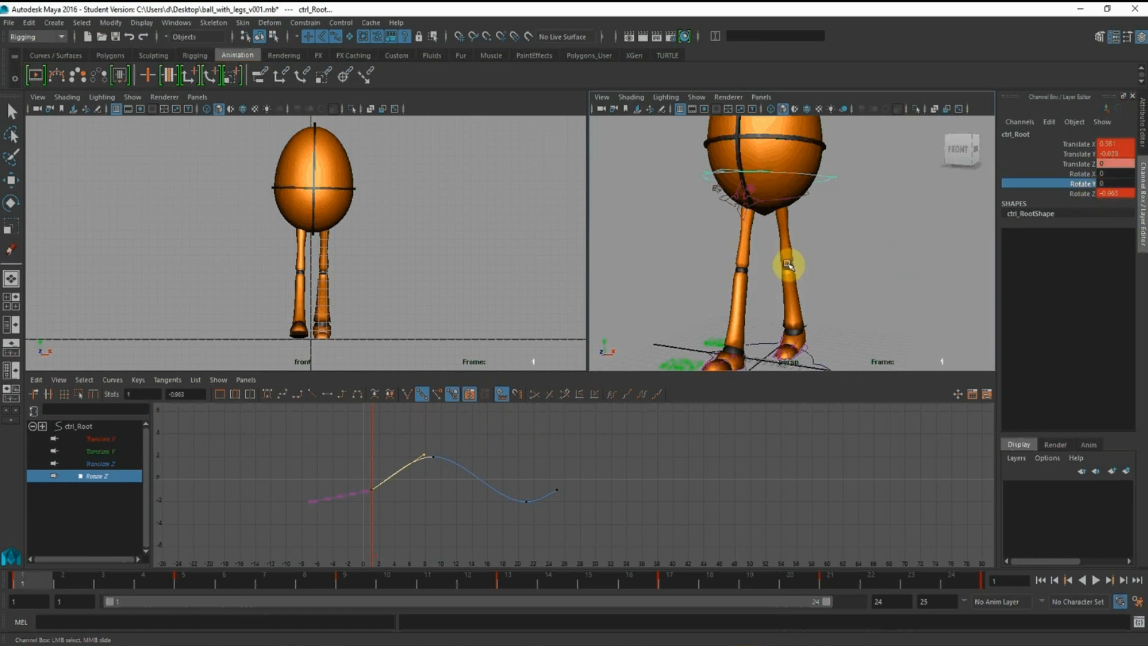
{"action": "mouse_move", "coordinate": [875, 263]}
{"action": "left_mouse_down", "text": "alt"}
{"action": "mouse_move", "coordinate": [850, 258]}
{"action": "mouse_move", "coordinate": [865, 263]}
{"action": "left_mouse_up", "text": "alt"}
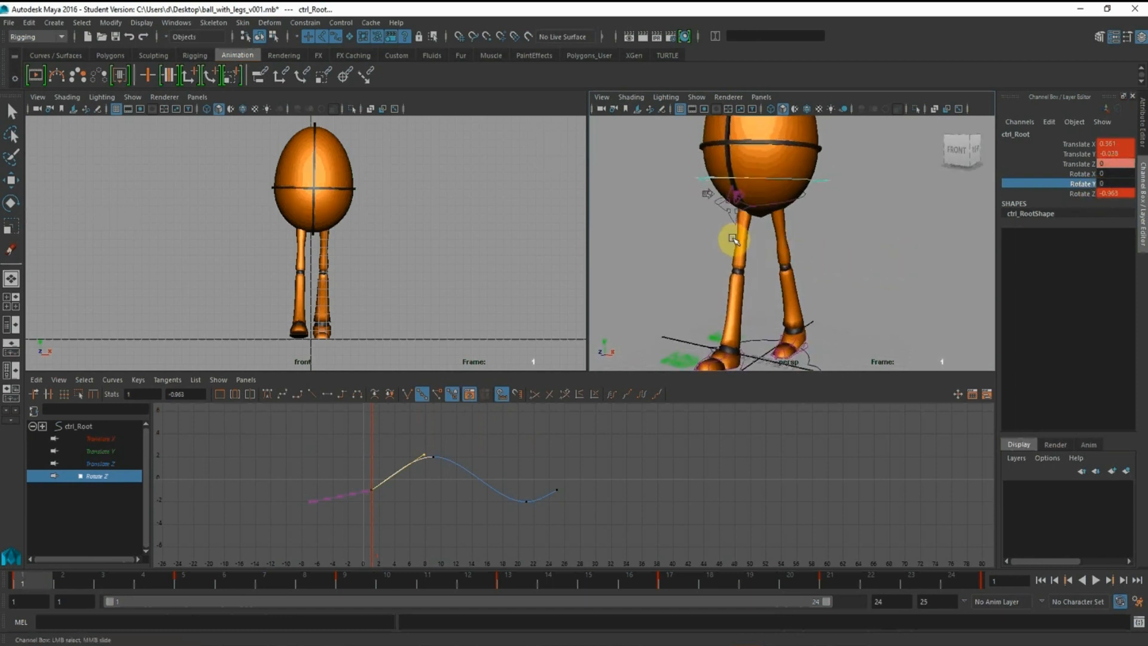
{"action": "left_click_drag", "start_coordinate": [756, 234], "coordinate": [740, 239], "text": "alt"}
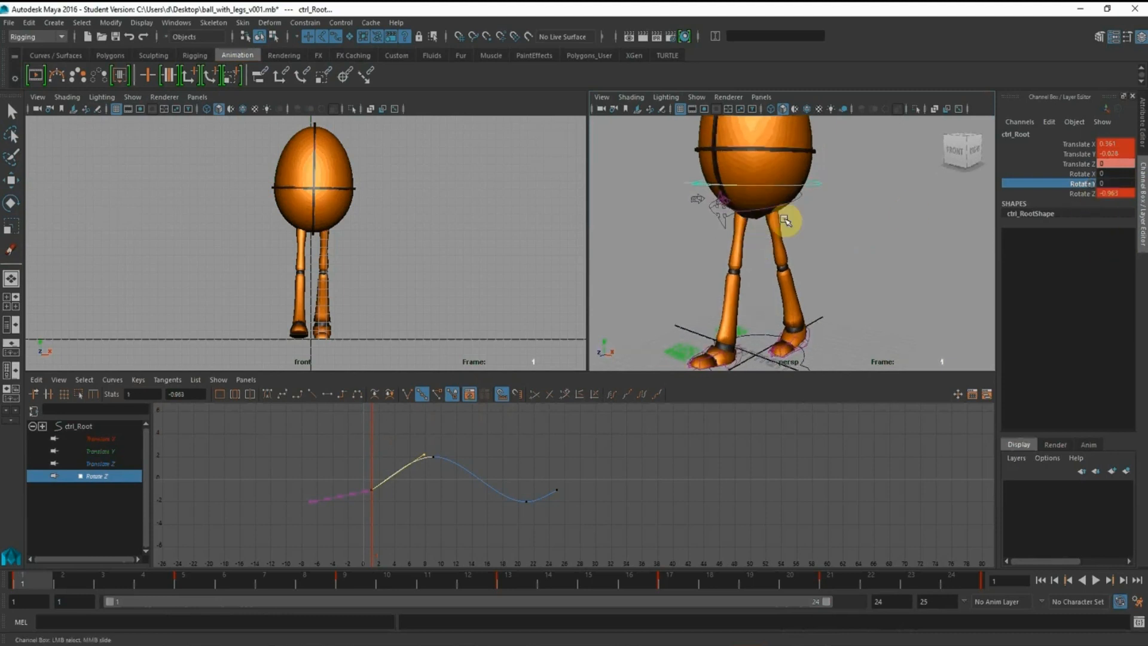
{"action": "middle_click_drag", "start_coordinate": [785, 218], "coordinate": [788, 217]}
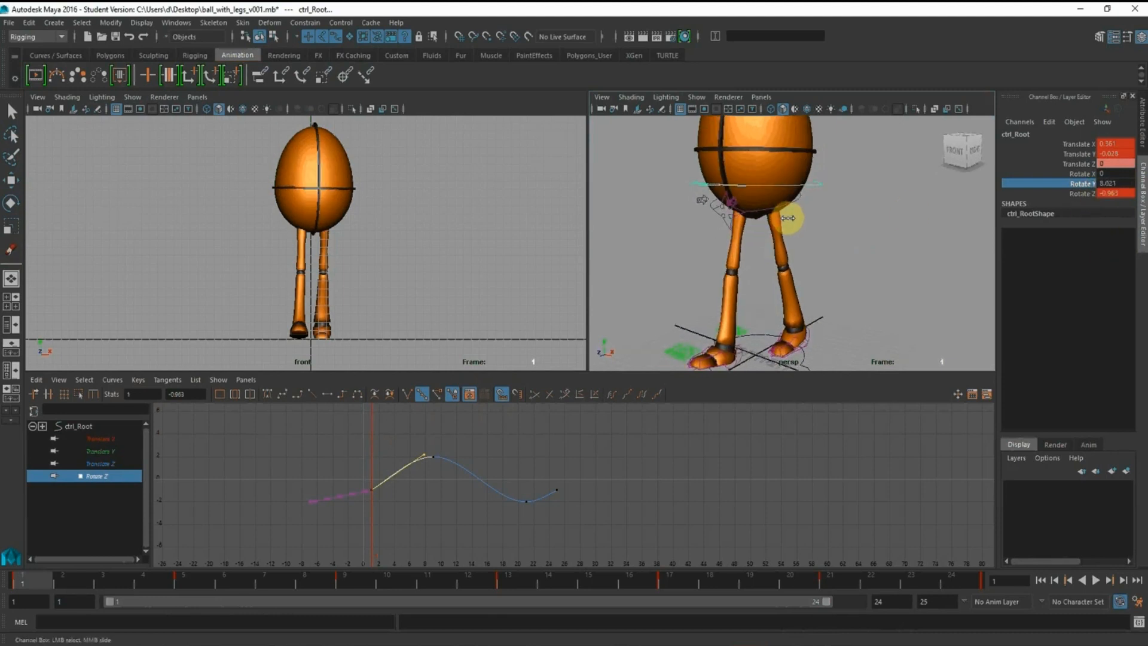
{"action": "left_click", "coordinate": [1116, 184]}
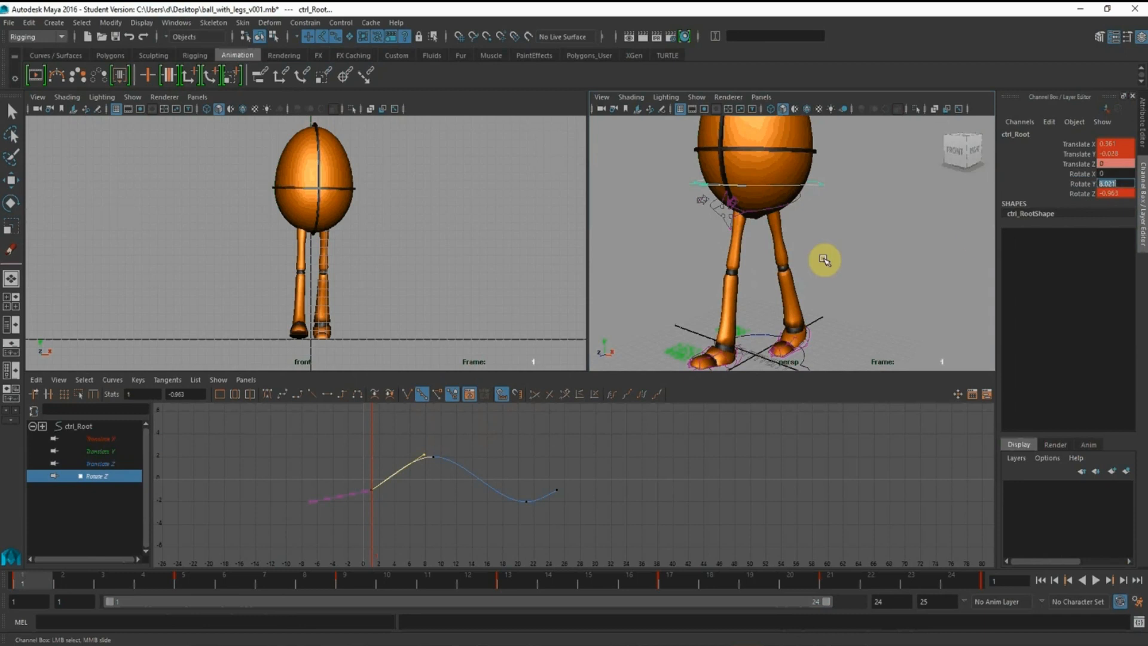
{"action": "key", "text": "Return"}
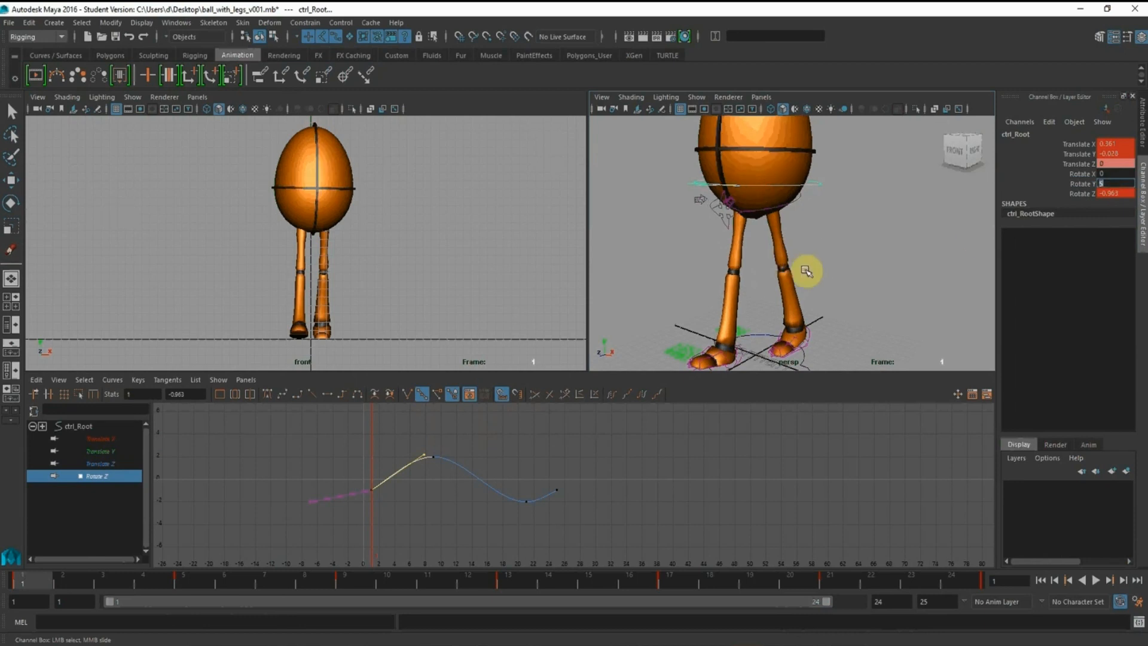
{"action": "right_click", "coordinate": [1076, 187]}
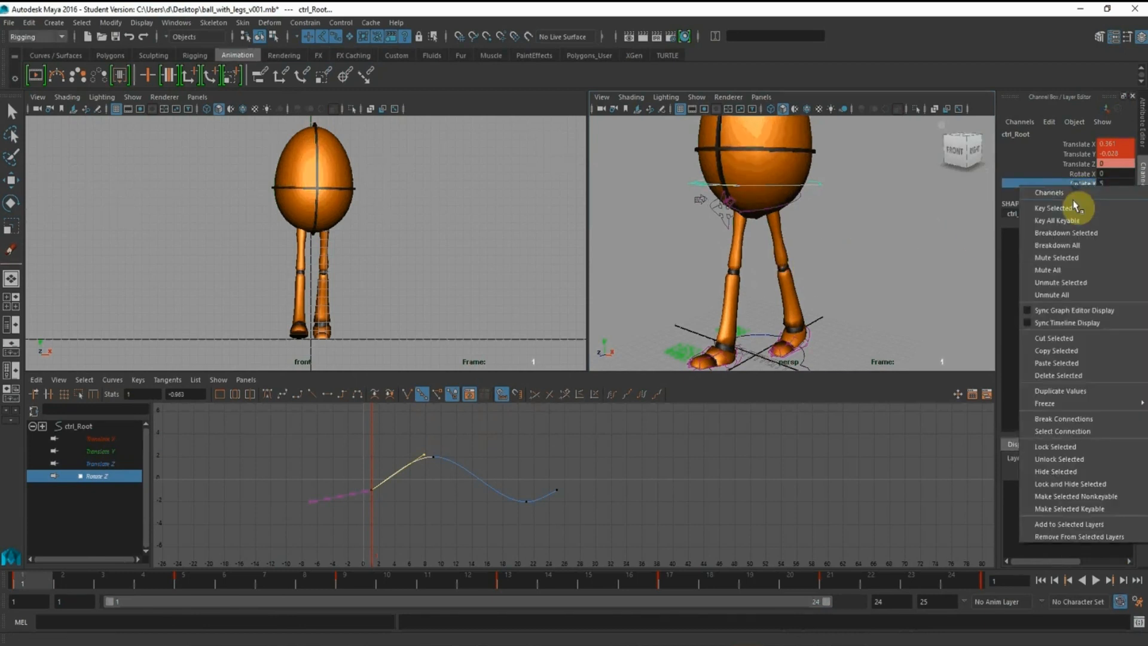
{"action": "left_click", "coordinate": [1077, 207]}
Set the root control's Rotate Y to -5 at frame 13
{"action": "right_click_drag", "start_coordinate": [881, 238], "coordinate": [733, 238], "text": "alt"}
{"action": "left_click_drag", "start_coordinate": [732, 238], "coordinate": [771, 237], "text": "alt"}
{"action": "right_click_drag", "start_coordinate": [732, 237], "coordinate": [813, 314], "text": "alt"}
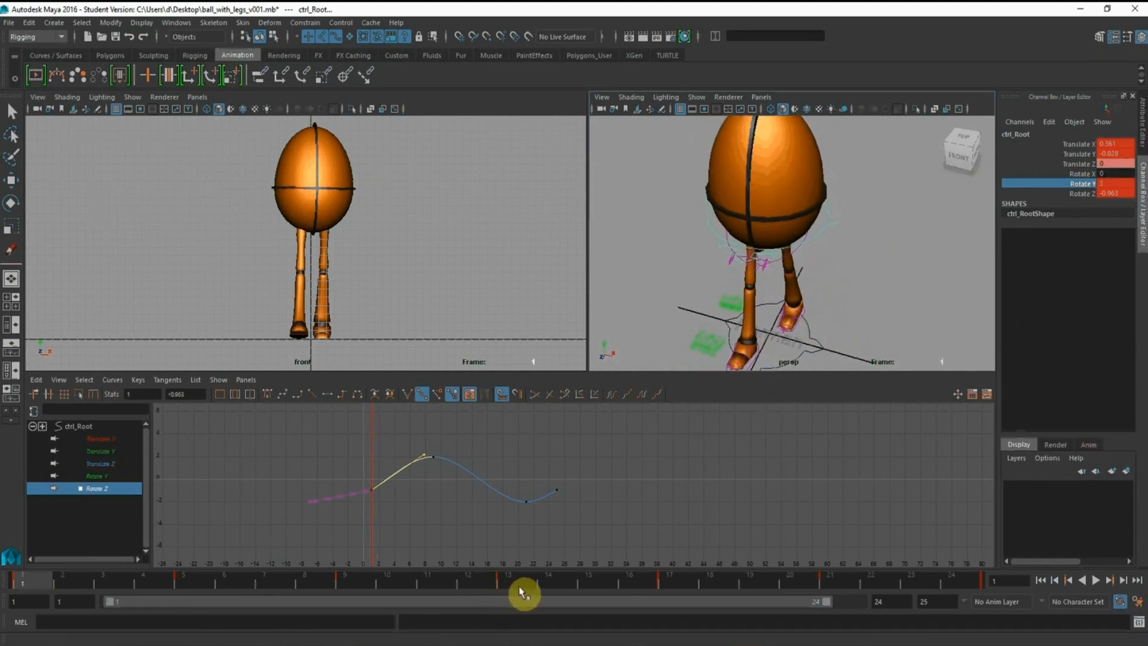
{"action": "left_click", "coordinate": [517, 580]}
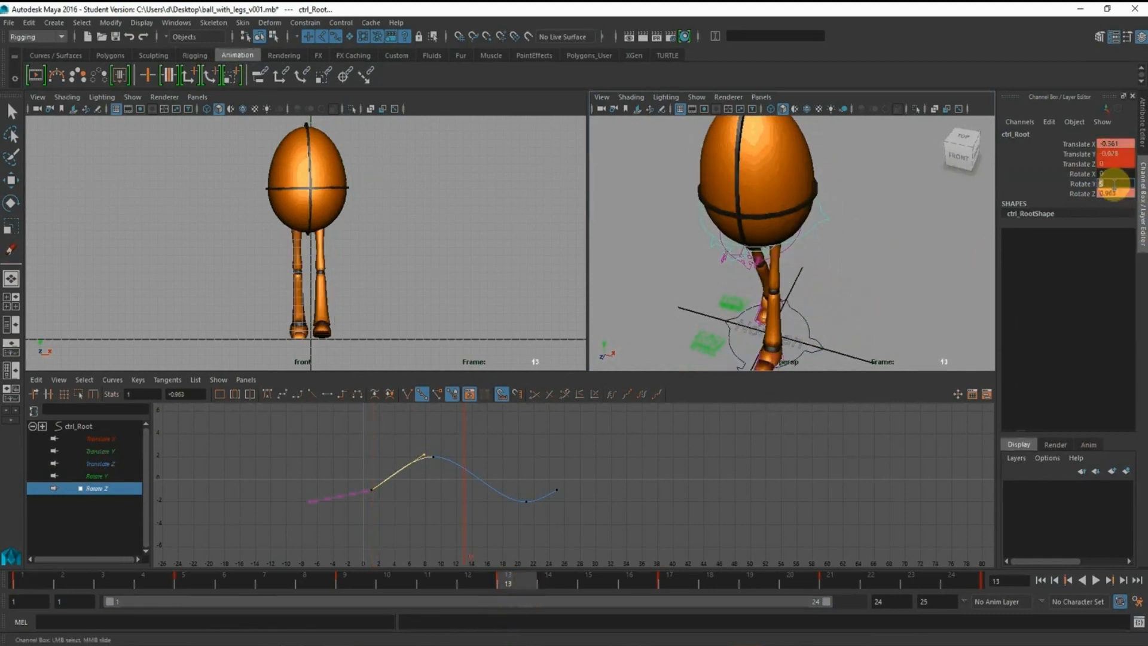
{"action": "left_click", "coordinate": [1114, 184]}
{"action": "type", "text": "-5"}
{"action": "key", "text": "Return"}
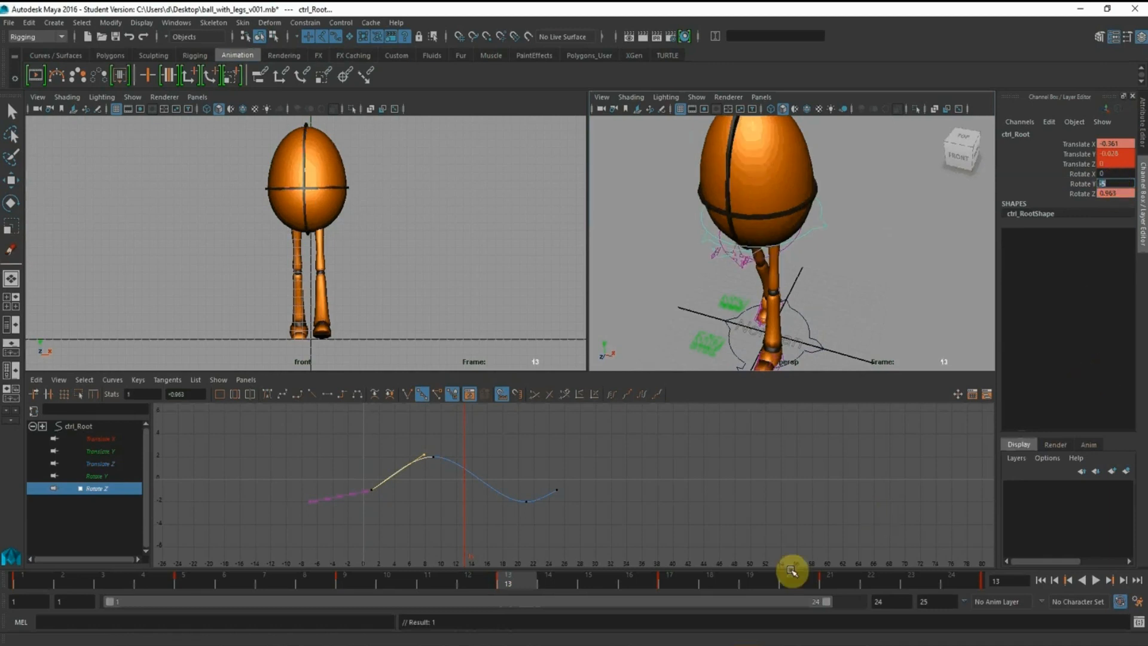
Extend the playback range to frame 25 and set the root control's Rotate Y to 5 there
{"action": "left_click_drag", "start_coordinate": [812, 602], "coordinate": [844, 602]}
{"action": "left_click", "coordinate": [954, 581]}
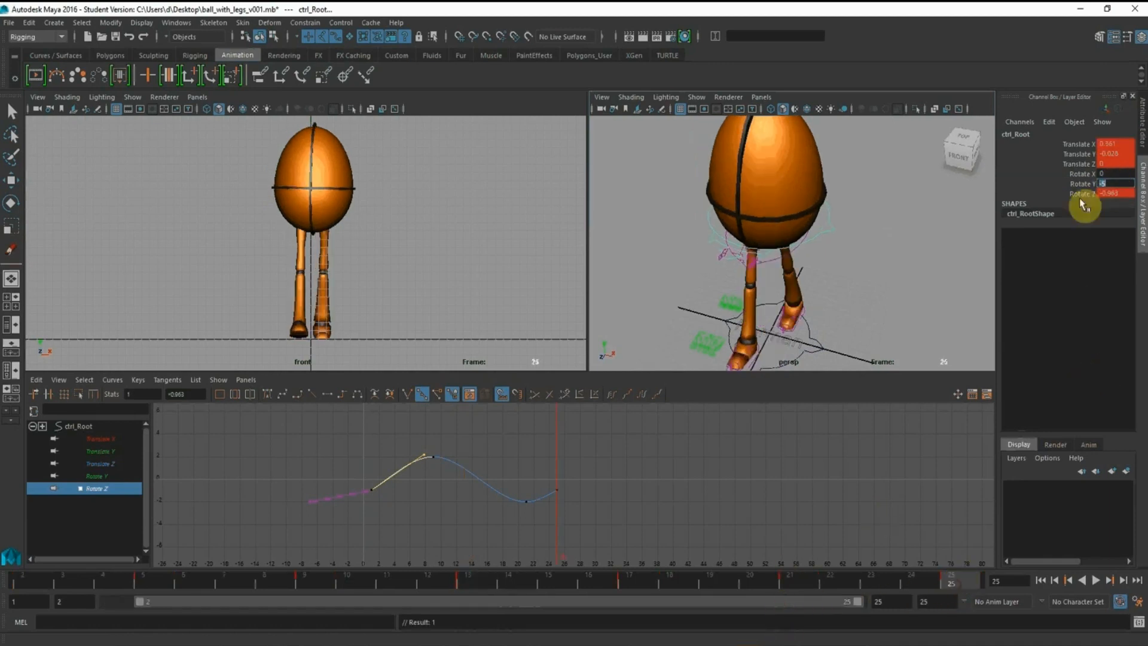
{"action": "left_click", "coordinate": [1119, 182]}
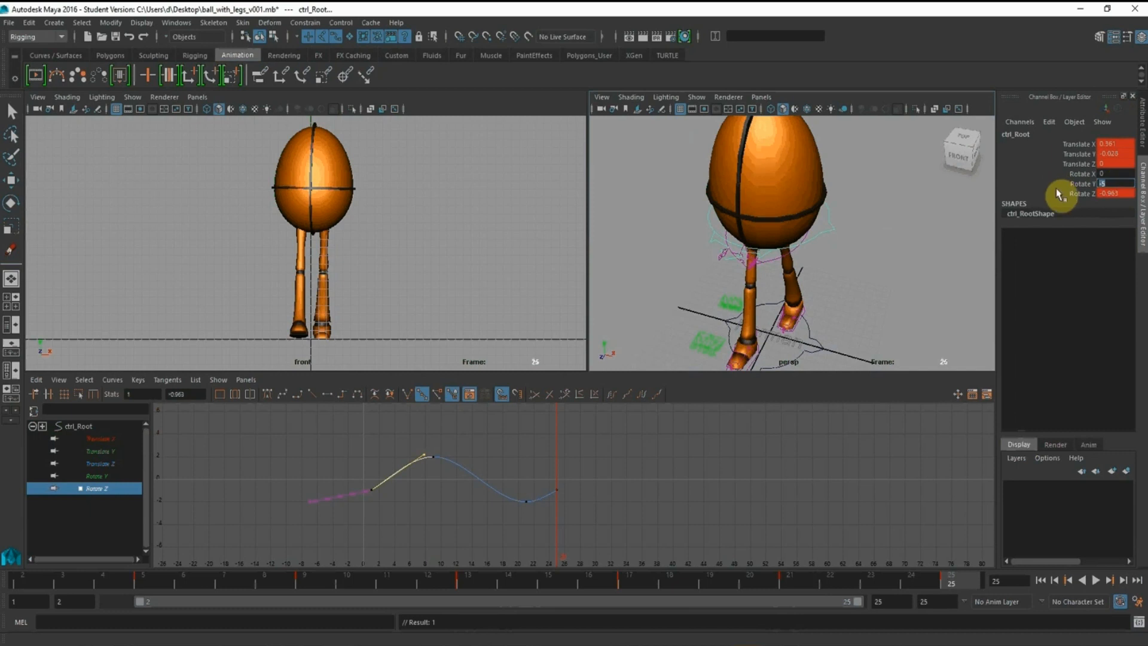
{"action": "type", "text": "5"}
{"action": "key", "text": "Return"}
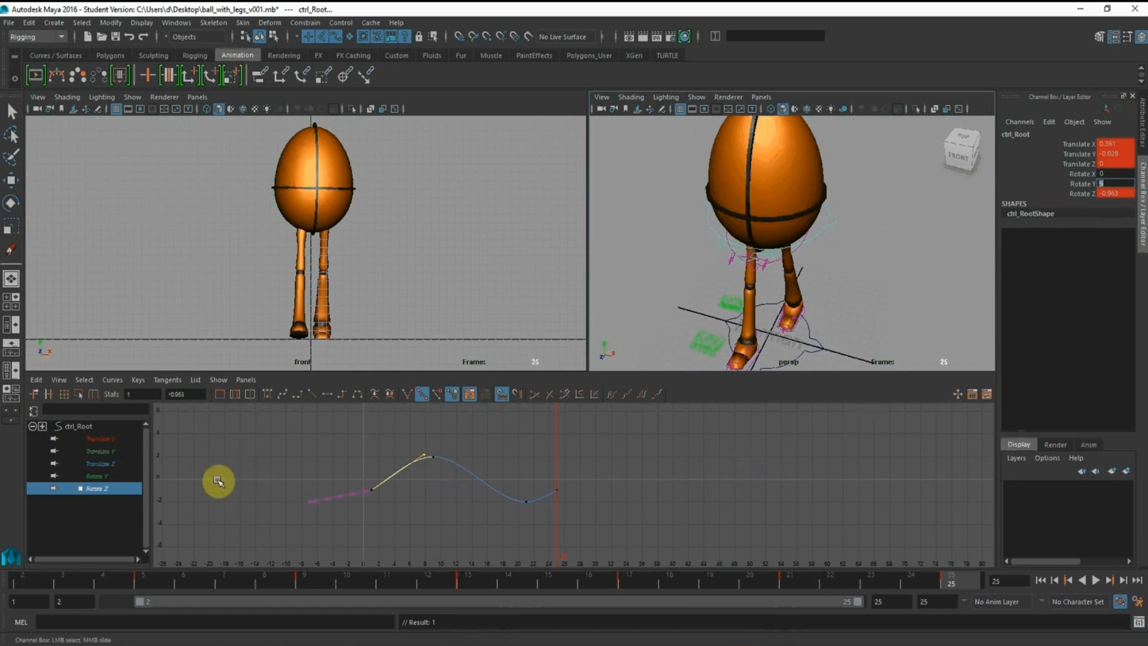
Display only the root control's Rotate Y curve and play the walk cycle over frames 1–24
{"action": "left_click", "coordinate": [96, 476]}
{"action": "key", "text": "e"}
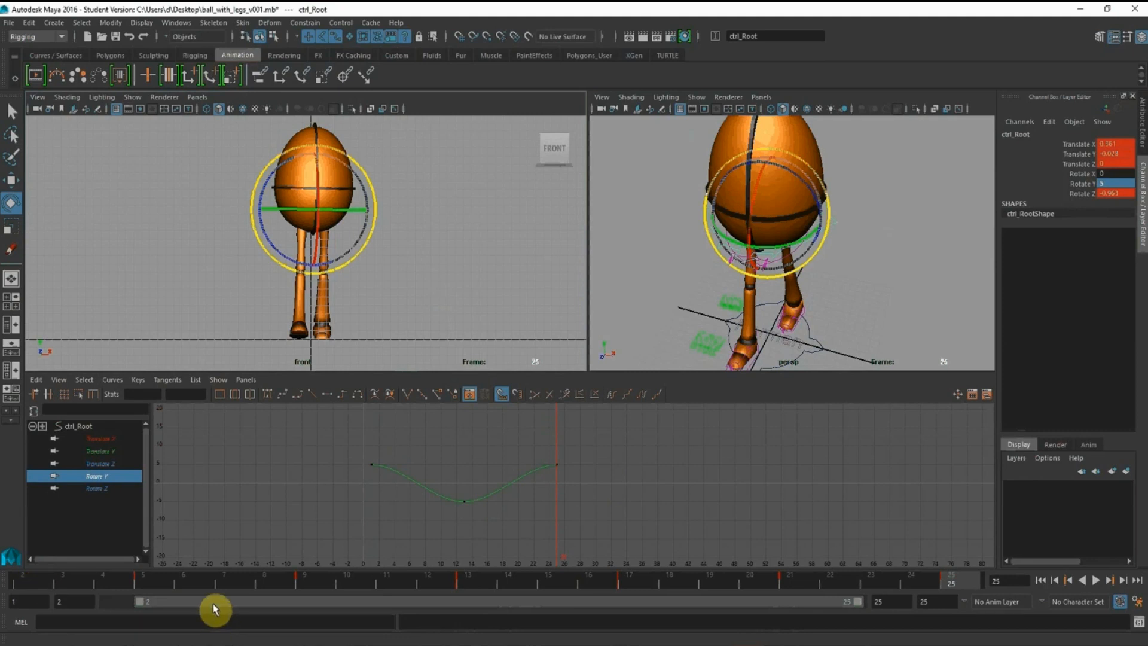
{"action": "left_click_drag", "start_coordinate": [216, 609], "coordinate": [21, 604]}
{"action": "left_click", "coordinate": [1096, 580]}
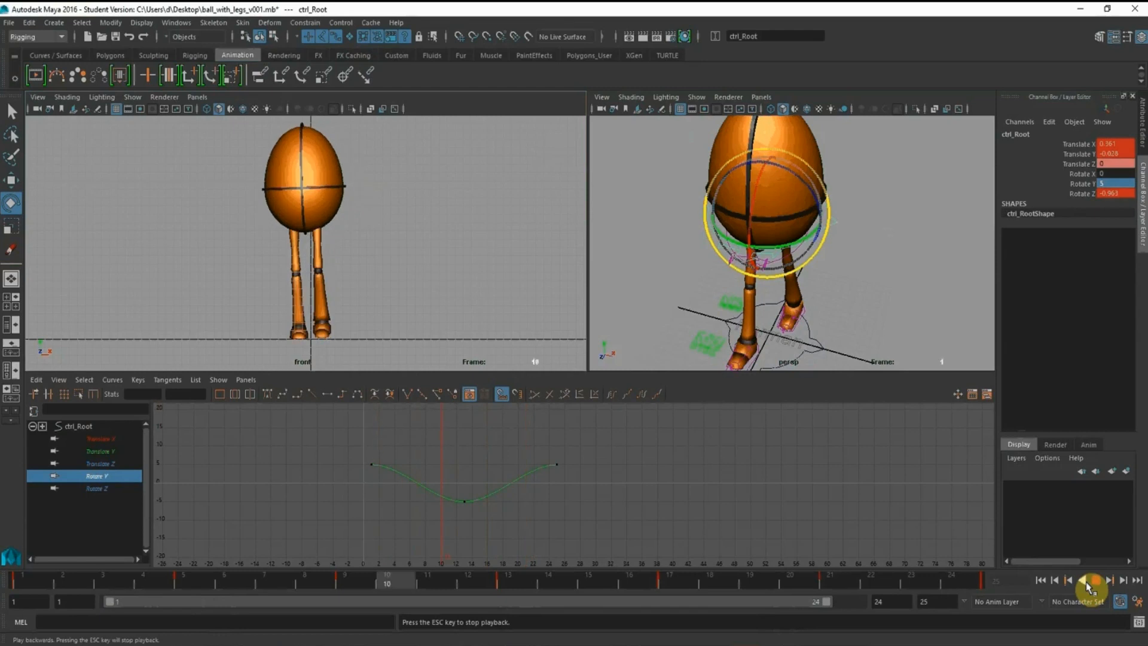
{"action": "left_click", "coordinate": [1095, 579]}
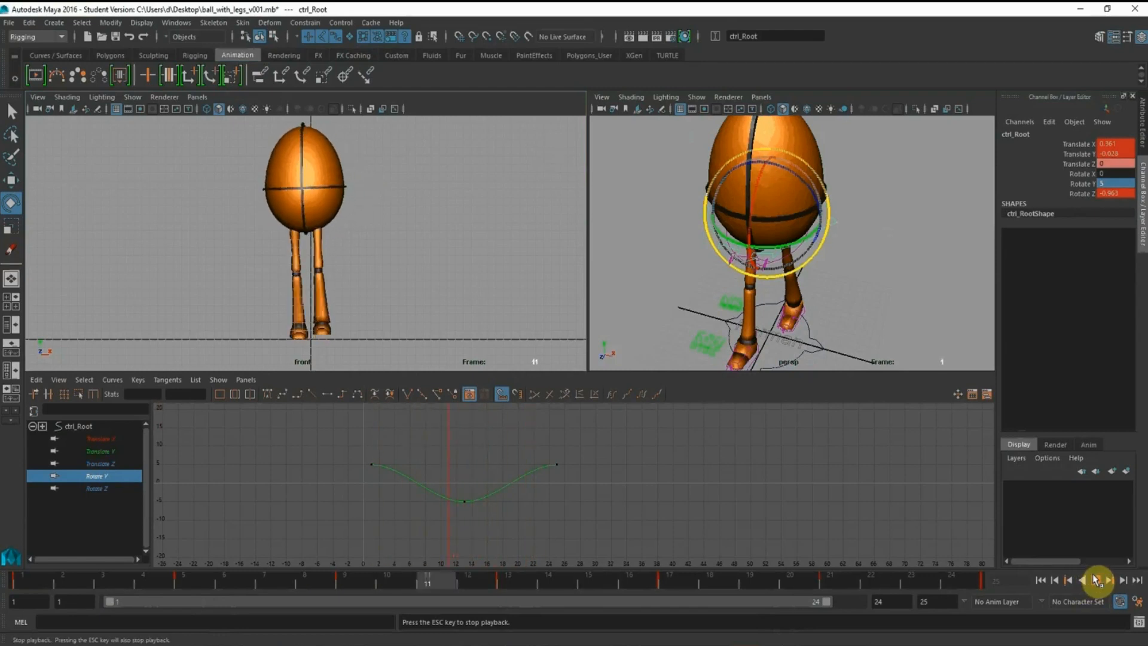
Deselect the root control and change the front viewport to the side view
{"action": "left_click", "coordinate": [410, 242]}
{"action": "left_click", "coordinate": [441, 259]}
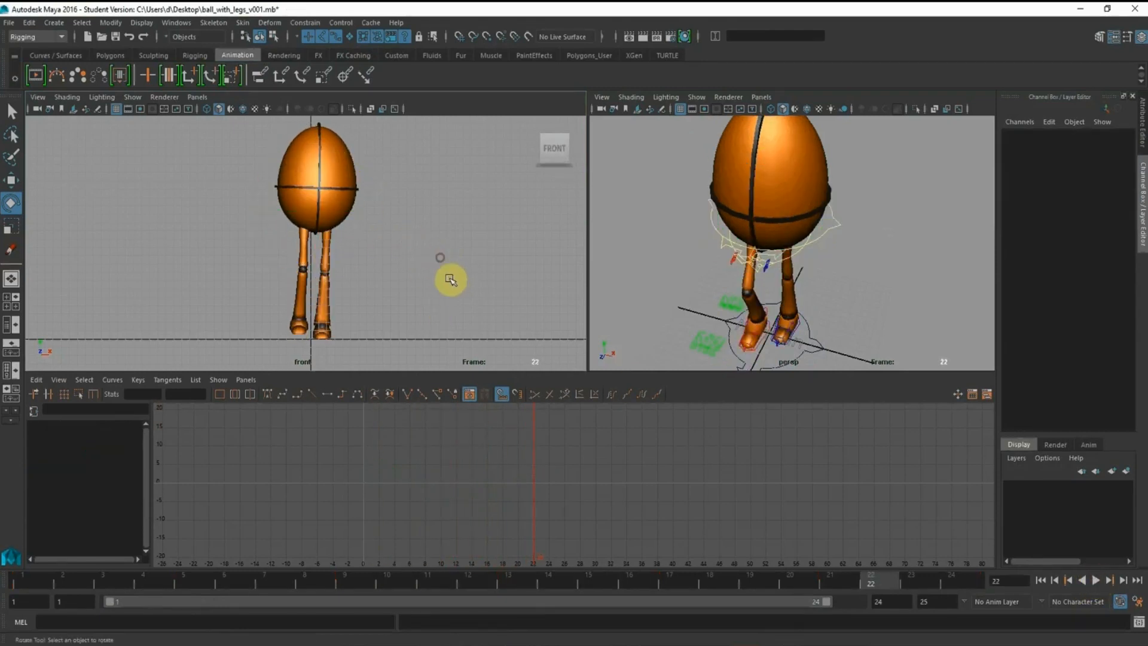
{"action": "key", "text": "space"}
{"action": "left_click_drag", "start_coordinate": [451, 278], "coordinate": [494, 277]}
{"action": "left_click_drag", "start_coordinate": [422, 261], "coordinate": [430, 252], "text": "alt"}
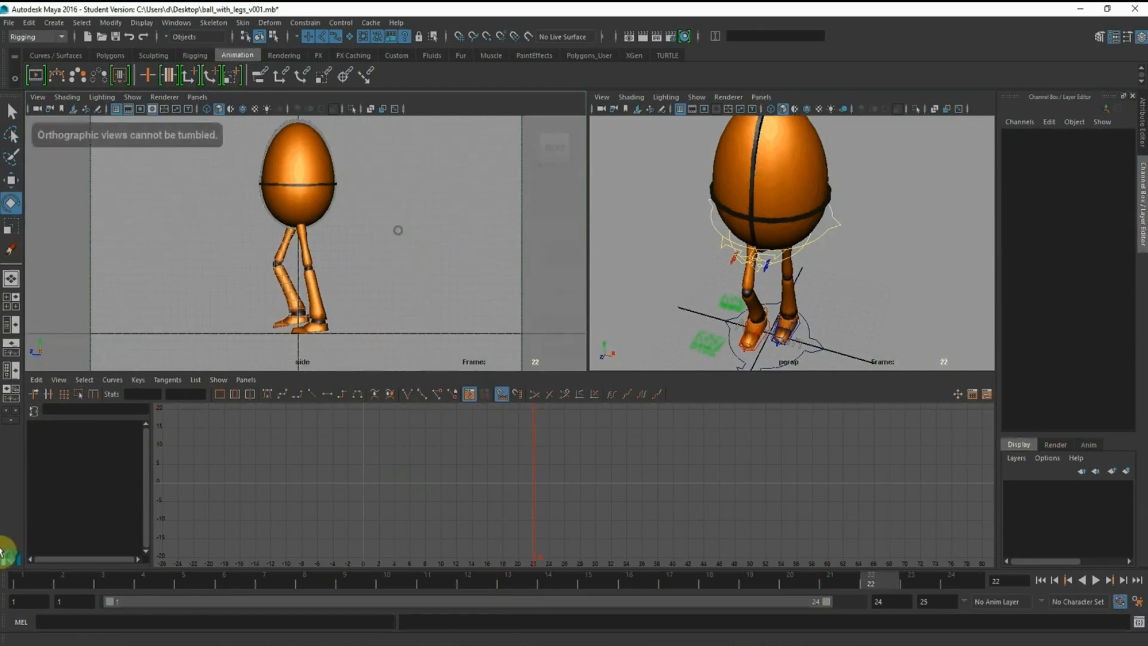
Set the root control's Rotate X to 2 at frame 1 and key that channel
{"action": "left_click", "coordinate": [21, 589]}
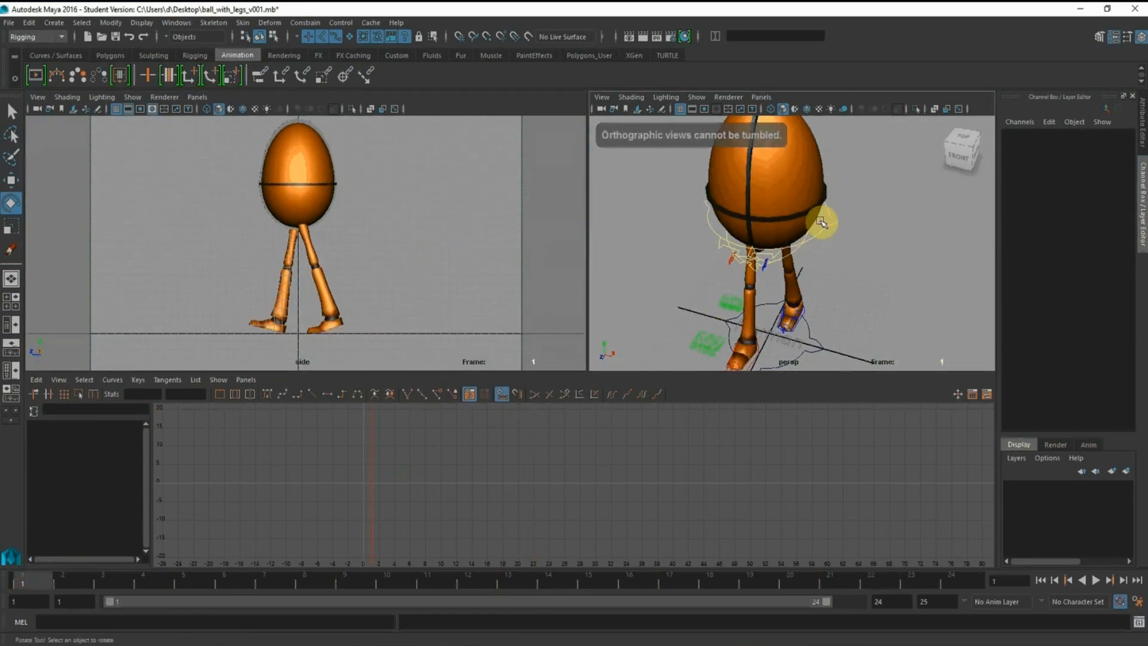
{"action": "left_click", "coordinate": [822, 216]}
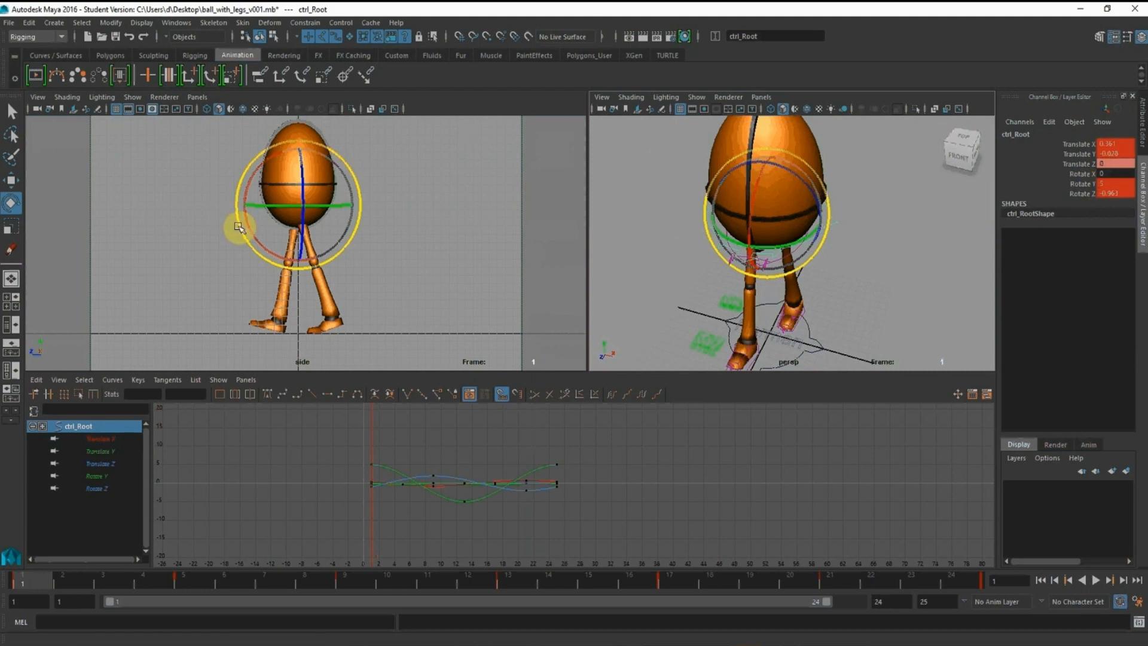
{"action": "left_click", "coordinate": [1102, 174]}
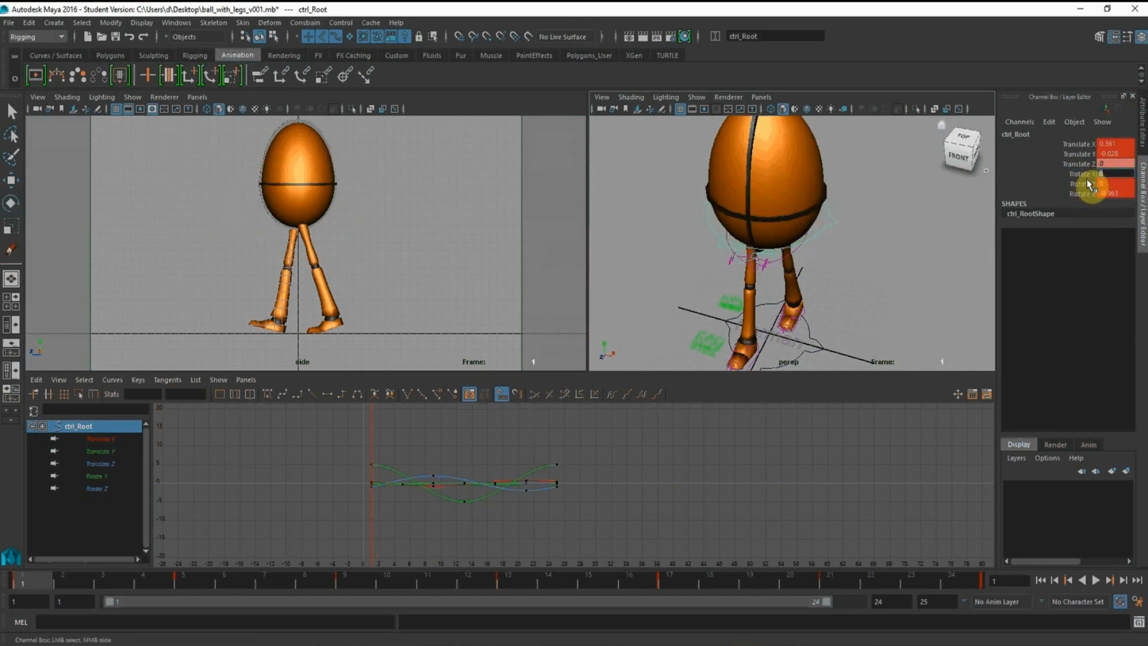
{"action": "key", "text": "Return"}
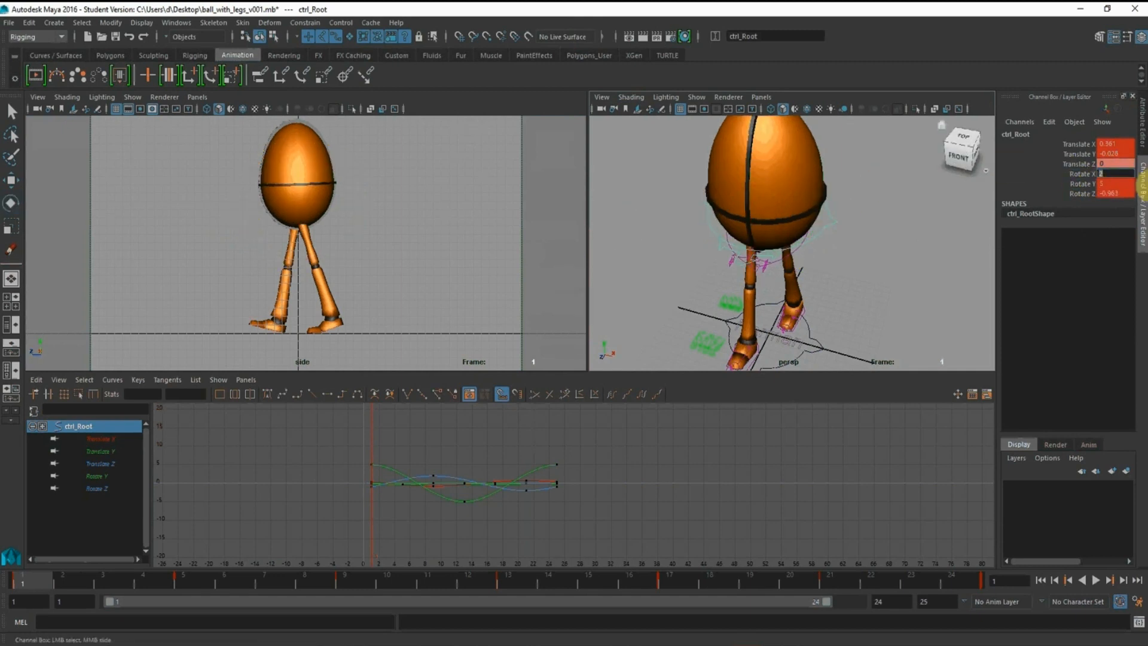
{"action": "right_click", "coordinate": [1091, 175]}
{"action": "left_click", "coordinate": [1093, 198]}
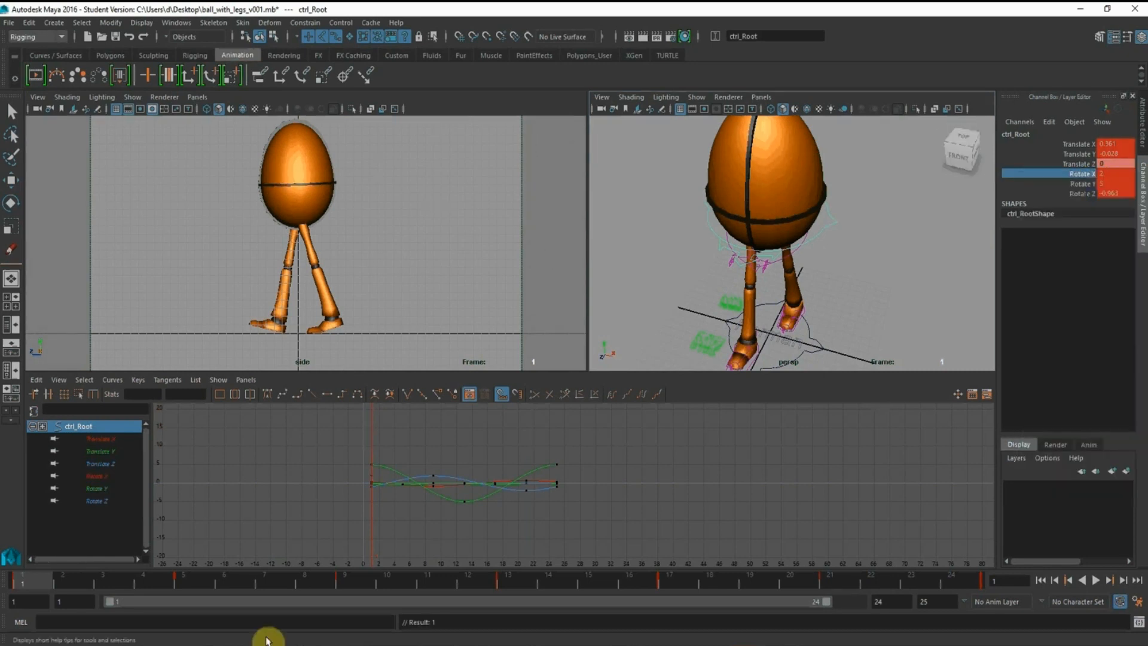
Key the root control's Rotate X at frames 13 and 25, extending the playback range to reach frame 25
{"action": "left_click", "coordinate": [530, 579]}
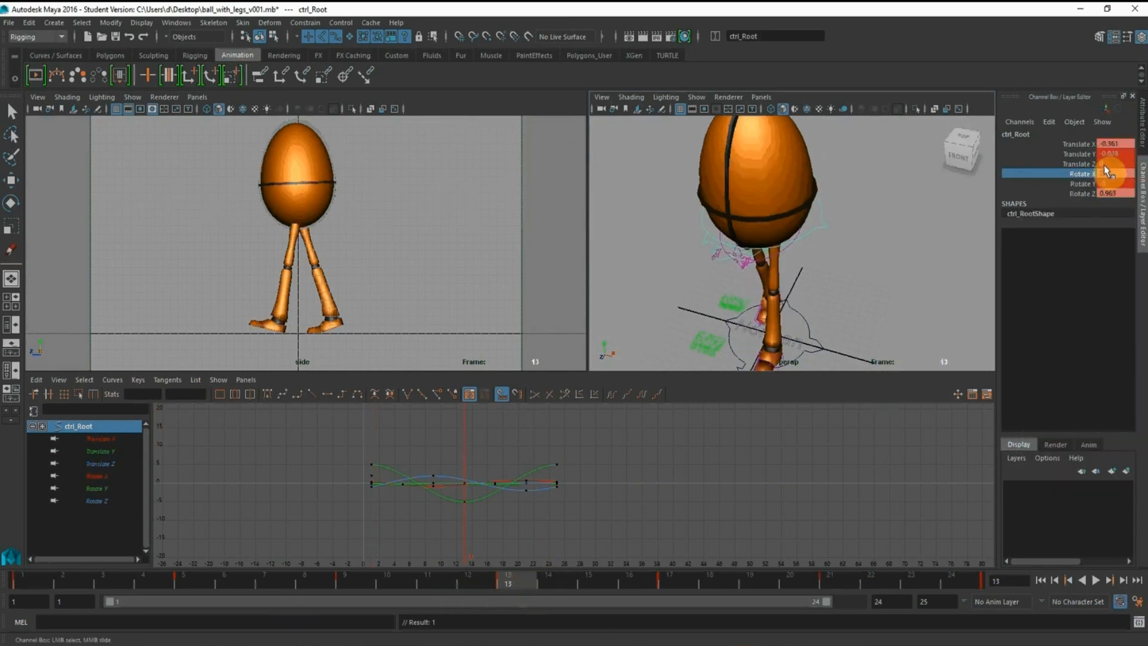
{"action": "right_click", "coordinate": [1087, 175]}
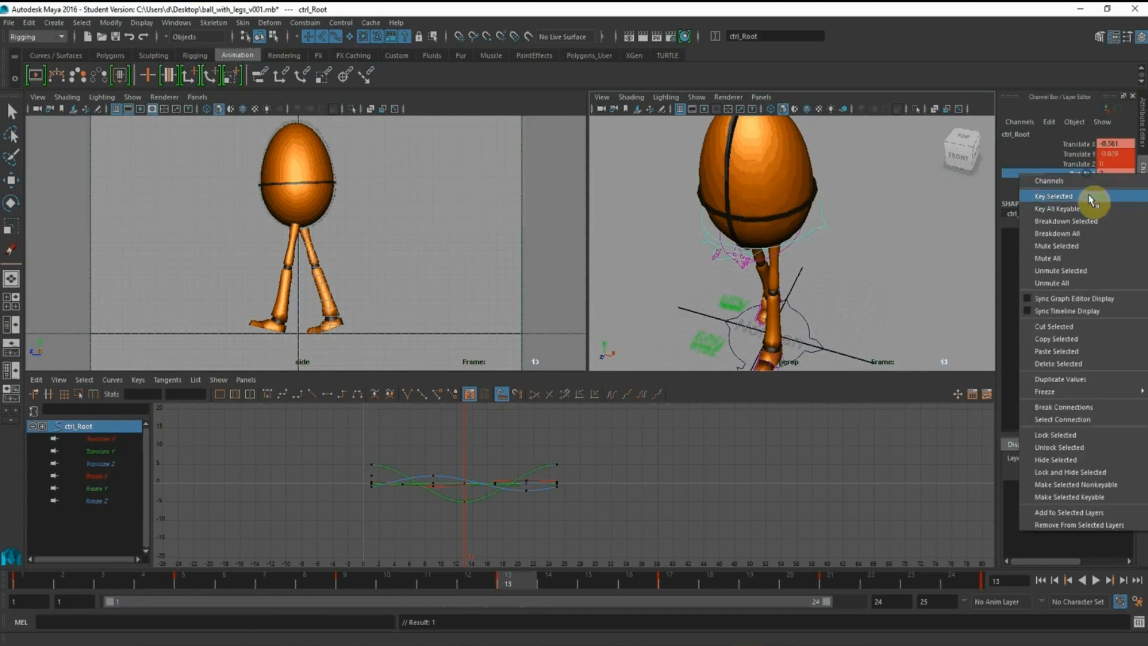
{"action": "left_click", "coordinate": [1090, 198]}
{"action": "left_click_drag", "start_coordinate": [795, 607], "coordinate": [915, 607]}
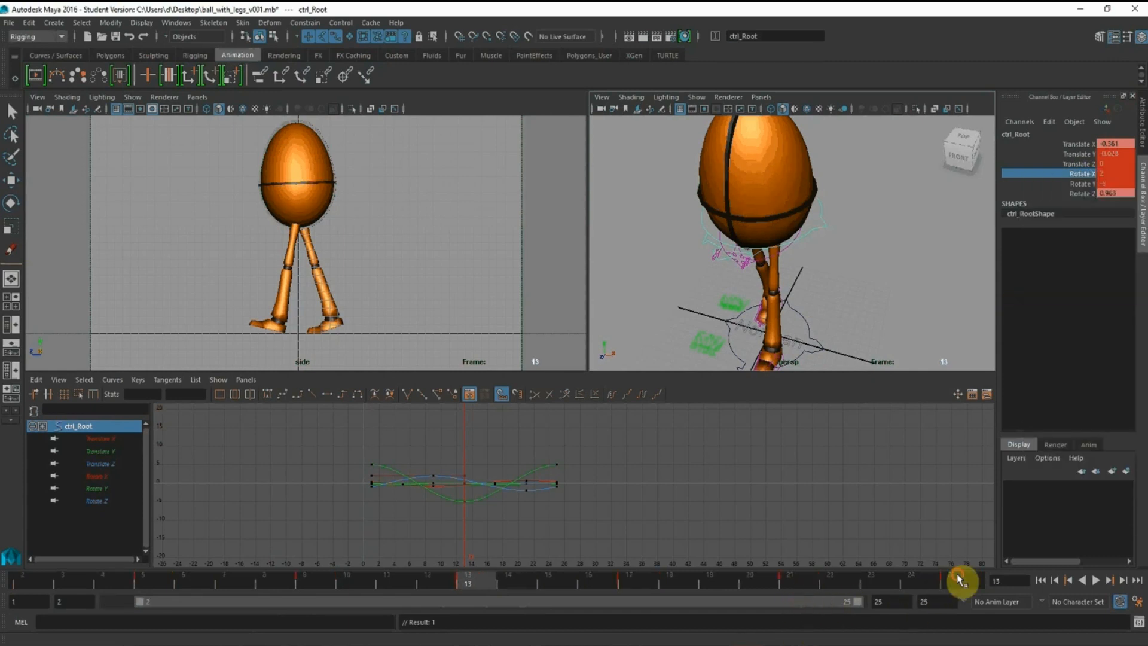
{"action": "left_click", "coordinate": [960, 578]}
{"action": "right_click", "coordinate": [1088, 175]}
{"action": "left_click", "coordinate": [1088, 197]}
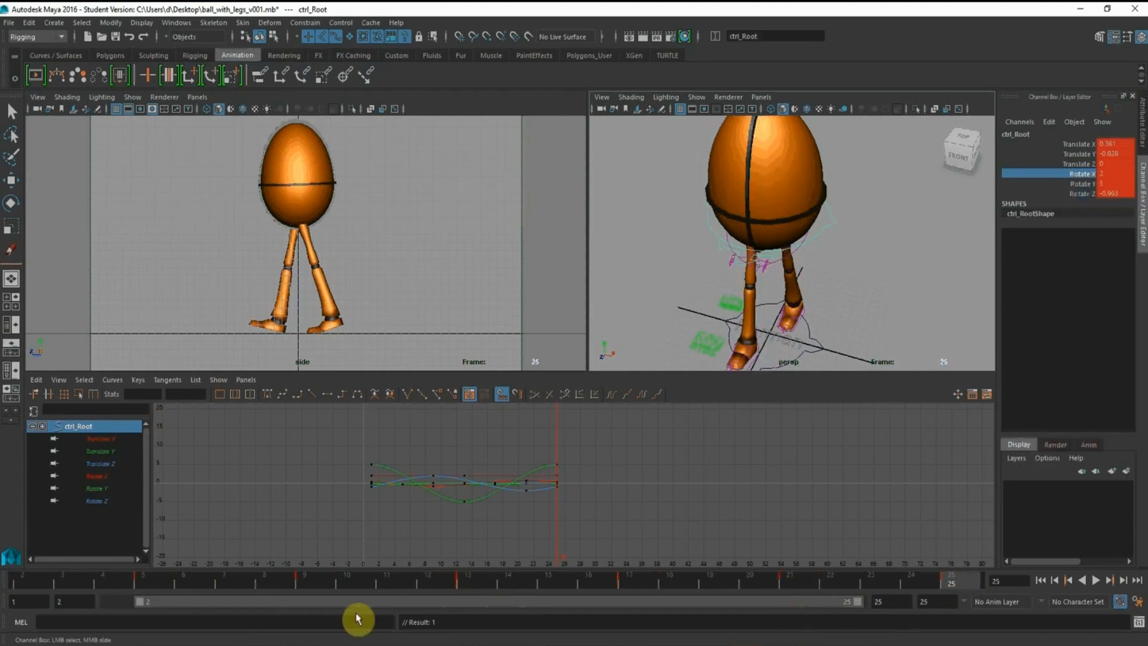
Return the playback range to frames 1–24 and set the root control's Rotate X to 5 at frame 5
{"action": "left_click_drag", "start_coordinate": [359, 605], "coordinate": [198, 600]}
{"action": "left_click", "coordinate": [182, 580]}
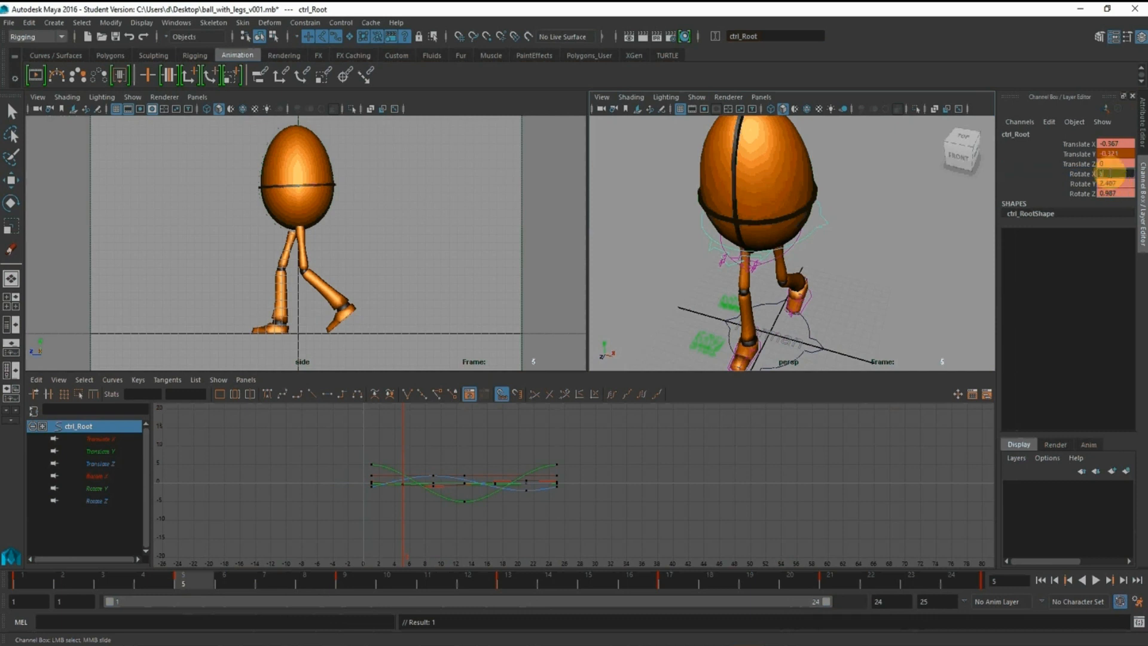
{"action": "type", "text": "5"}
{"action": "key", "text": "Return"}
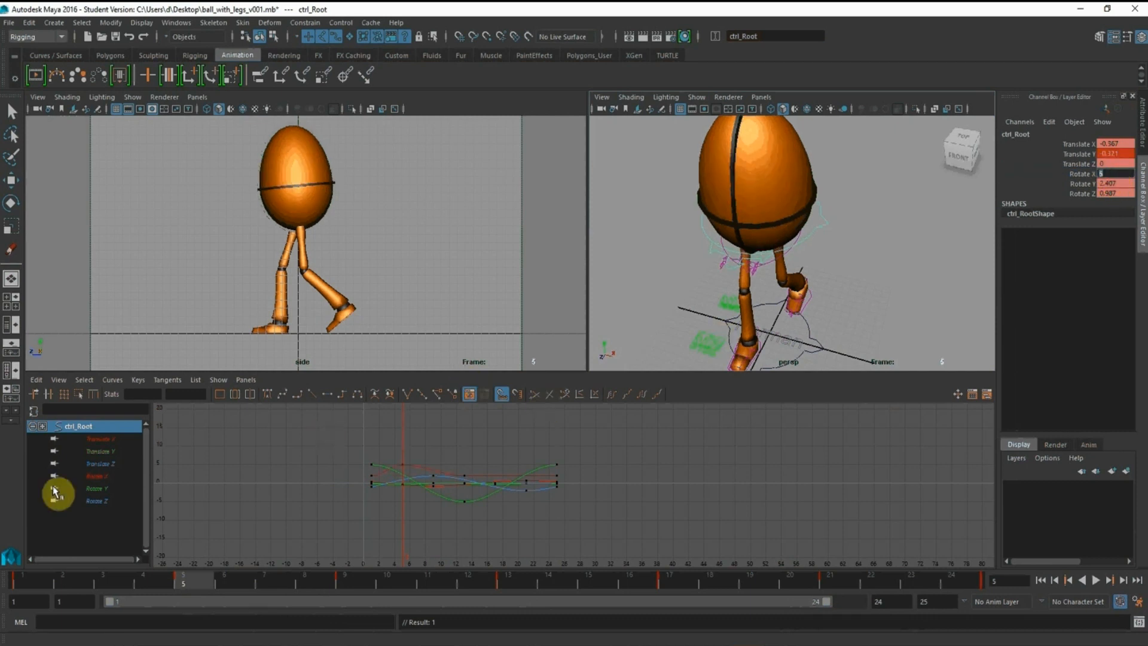
Display only the root control's Rotate X curve and set Rotate X to 5 at frame 17
{"action": "left_click", "coordinate": [84, 476]}
{"action": "middle_click_drag", "start_coordinate": [573, 476], "coordinate": [575, 484], "text": "alt"}
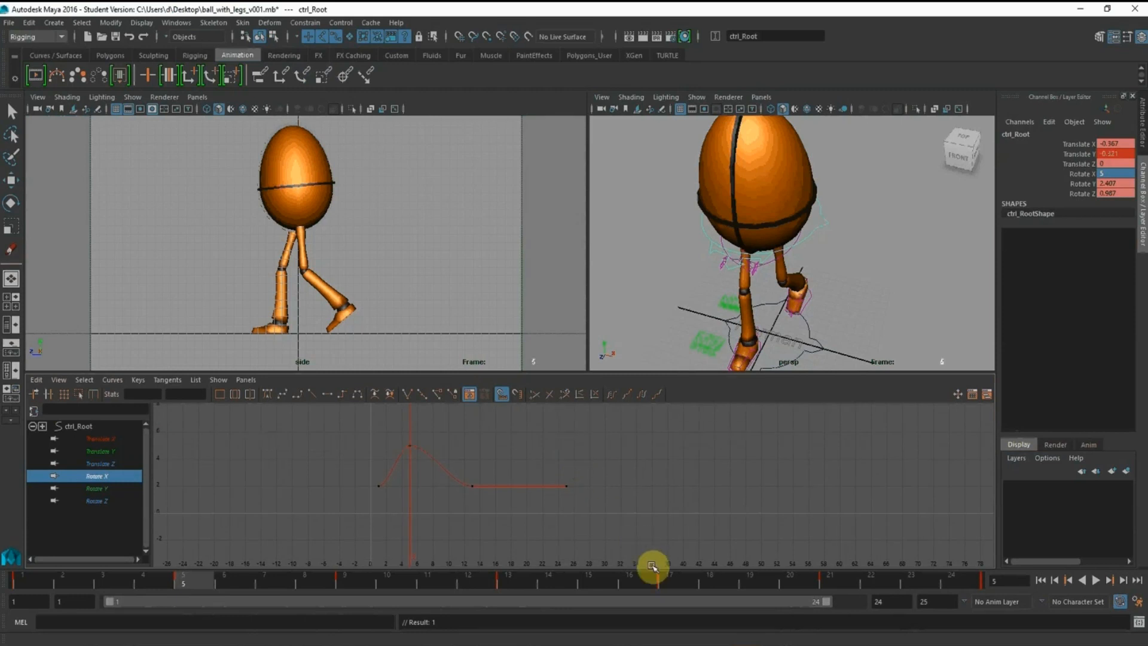
{"action": "left_click", "coordinate": [668, 584]}
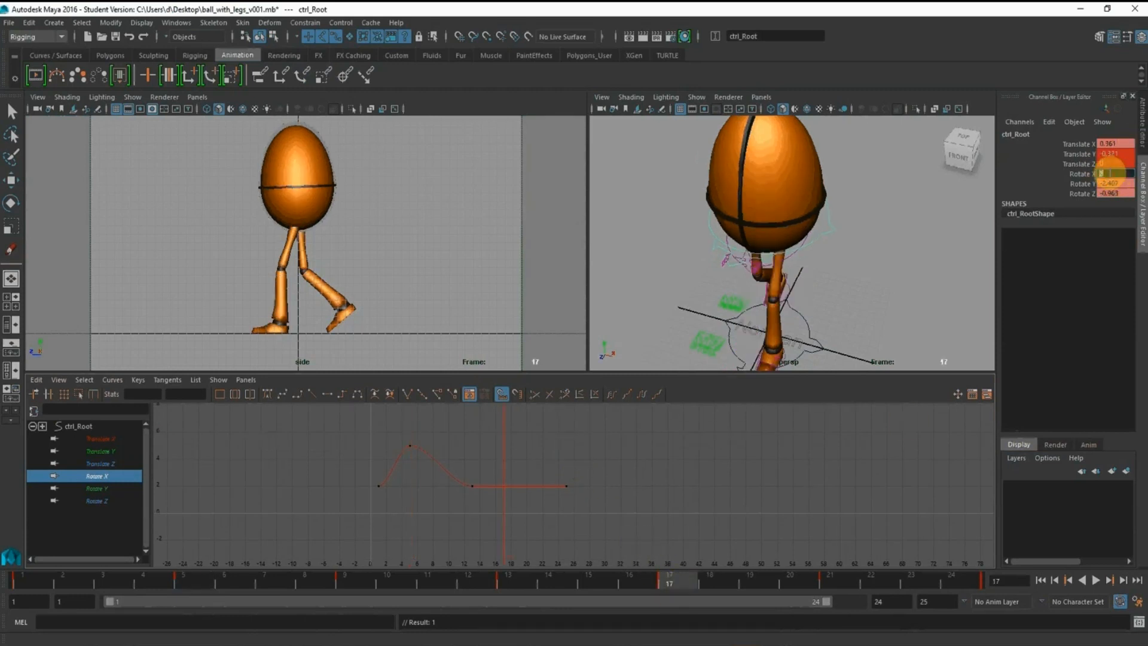
{"action": "type", "text": "5"}
{"action": "key", "text": "Return"}
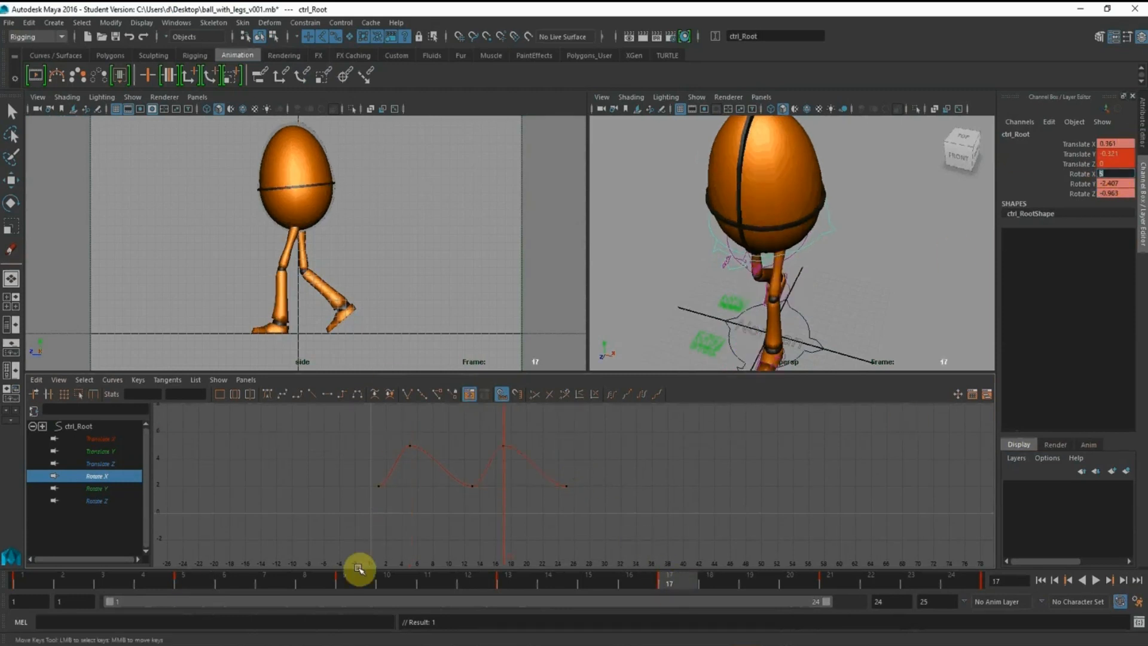
Set the root control's Rotate X to 1 at frames 9 and 21
{"action": "left_click", "coordinate": [351, 582]}
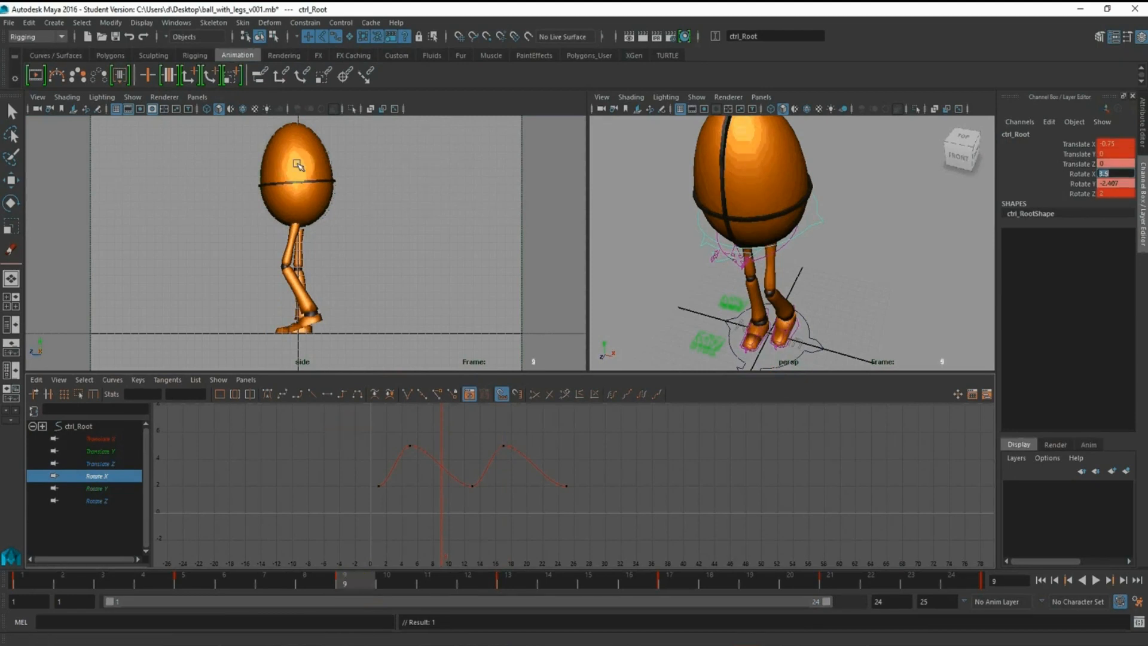
{"action": "left_click", "coordinate": [1103, 164]}
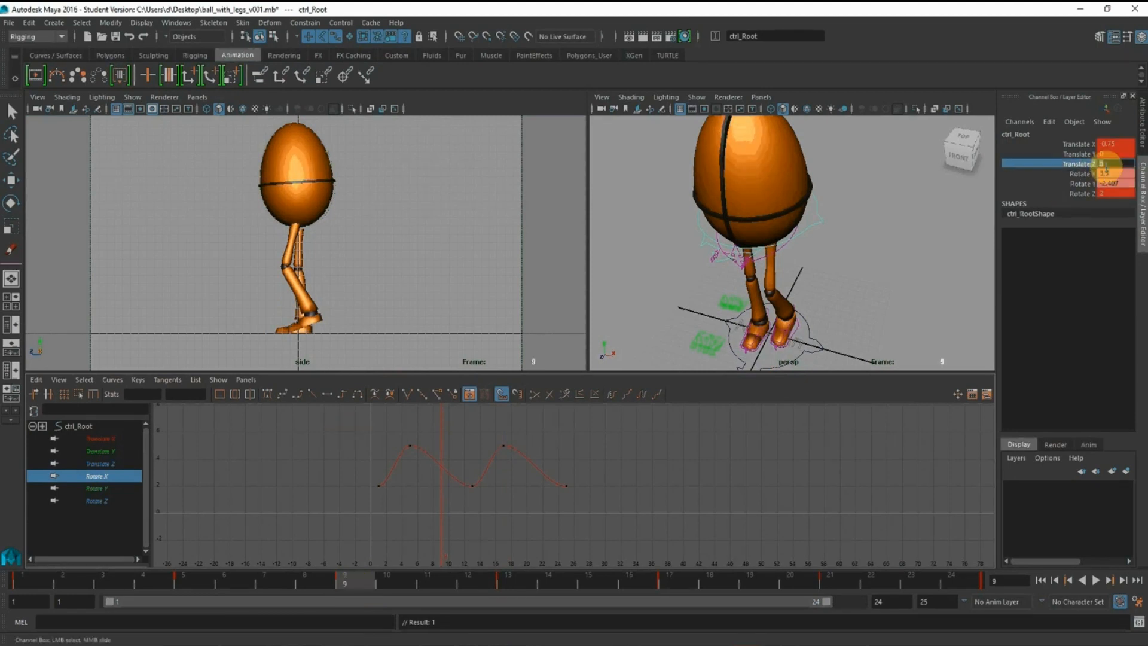
{"action": "double_click", "coordinate": [1112, 174]}
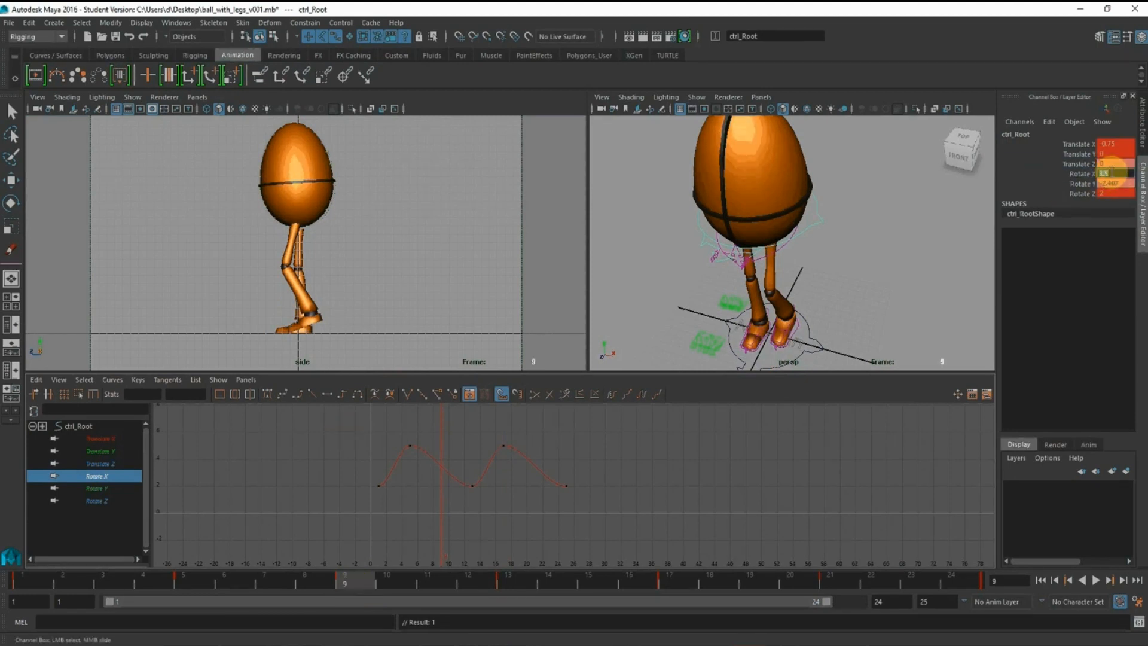
{"action": "type", "text": "1"}
{"action": "key", "text": "Return"}
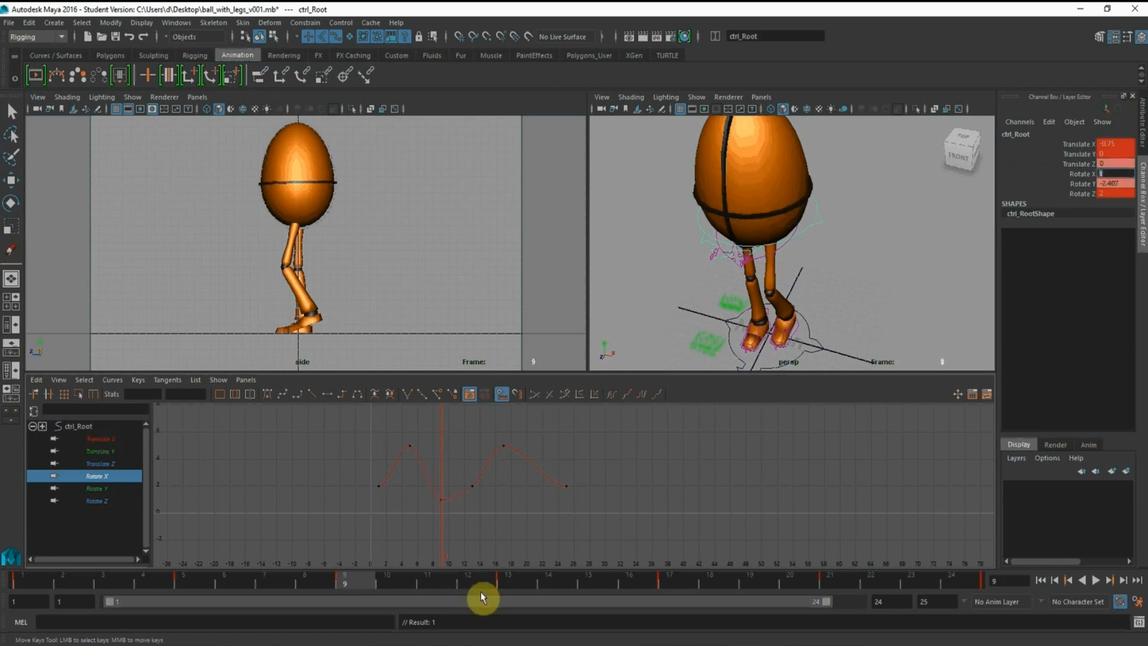
{"action": "left_click", "coordinate": [680, 583]}
{"action": "left_click", "coordinate": [815, 577]}
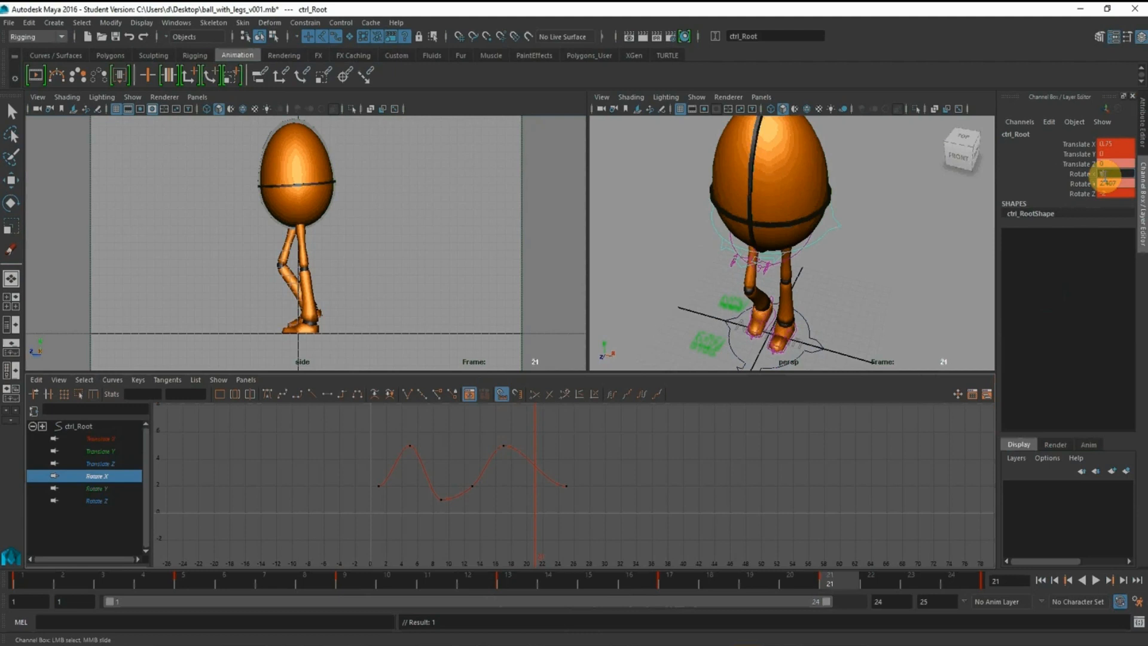
{"action": "key", "text": "Return"}
Tilt the tangents of the first and last Rotate X keys upward so the curve loops smoothly
{"action": "left_click_drag", "start_coordinate": [357, 465], "coordinate": [398, 544]}
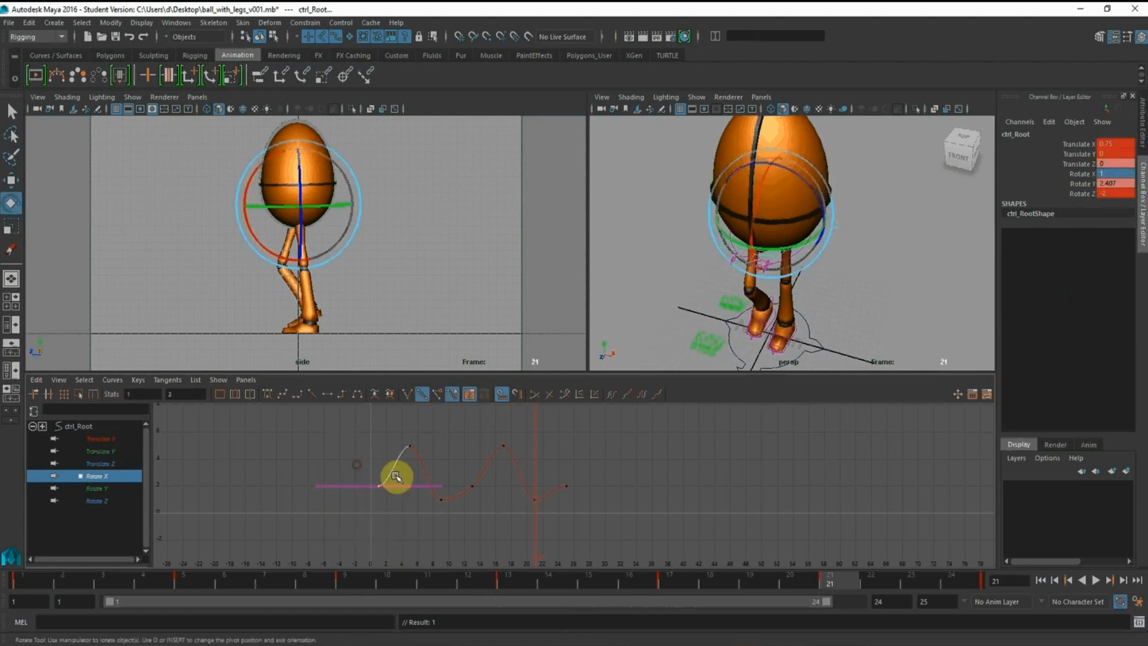
{"action": "mouse_move", "coordinate": [395, 477]}
{"action": "left_mouse_down"}
{"action": "mouse_move", "coordinate": [410, 530]}
{"action": "mouse_move", "coordinate": [412, 474]}
{"action": "left_mouse_up"}
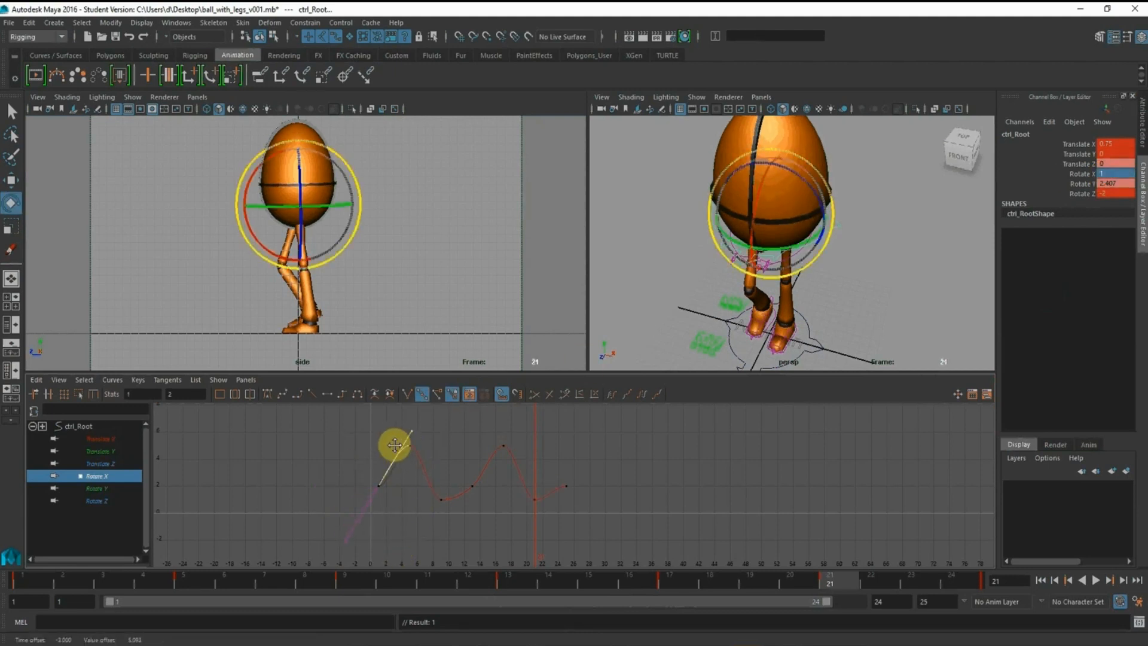
{"action": "left_click_drag", "start_coordinate": [583, 531], "coordinate": [606, 473]}
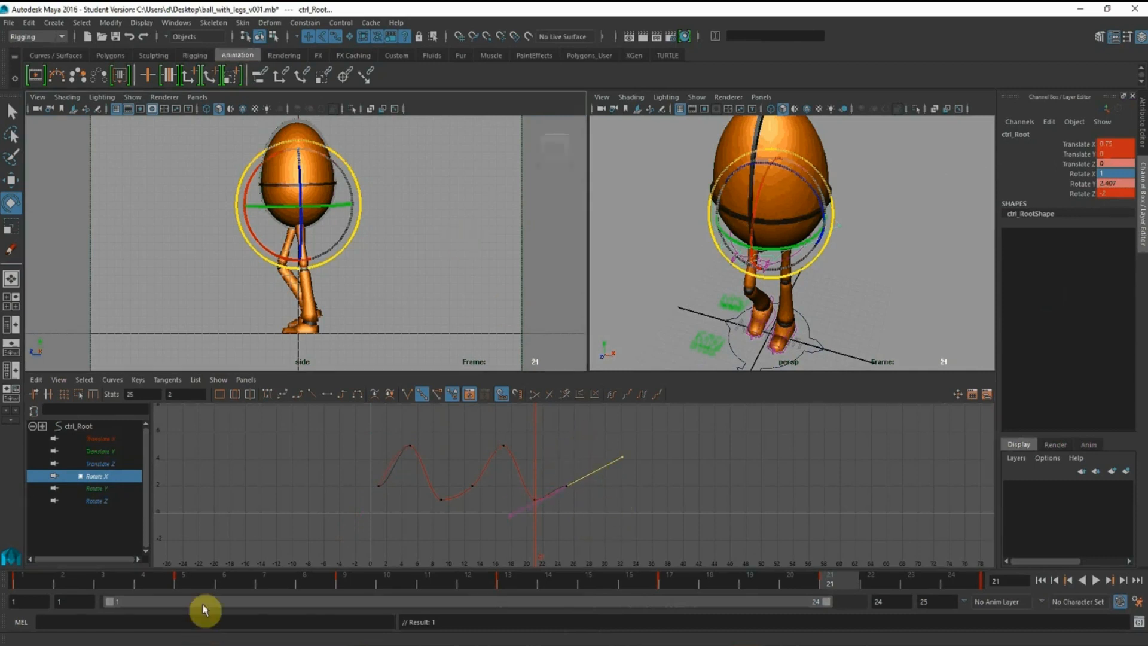
Deselect the root control and play the walk cycle to review the forward-and-back tilt in the side view
{"action": "left_click", "coordinate": [441, 256]}
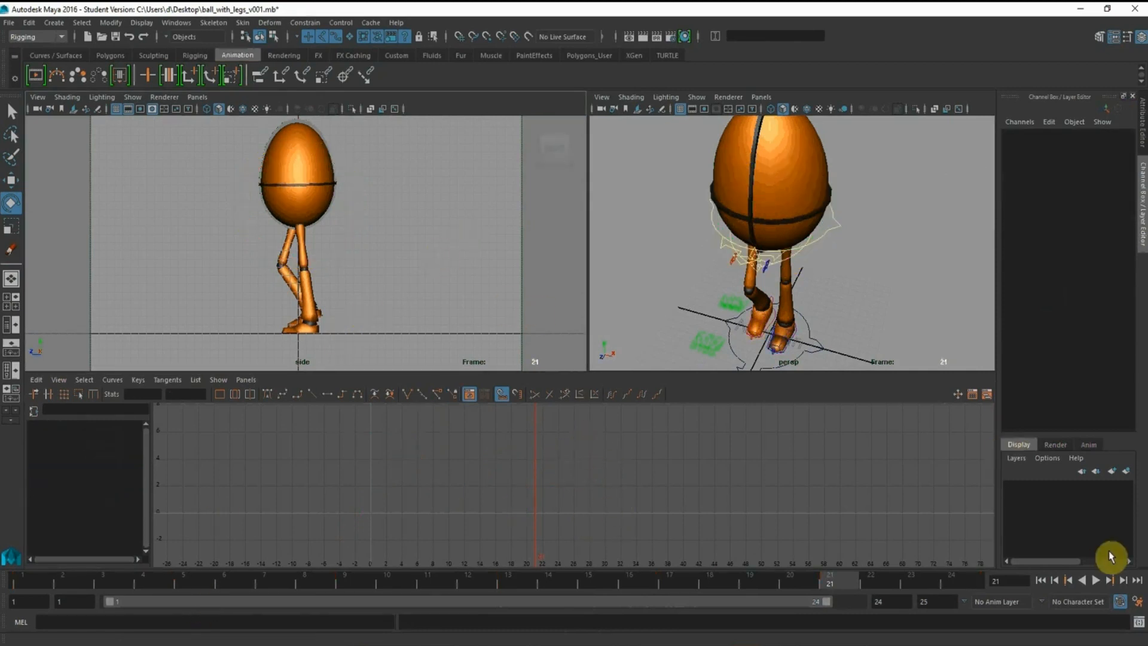
{"action": "left_click", "coordinate": [1096, 581]}
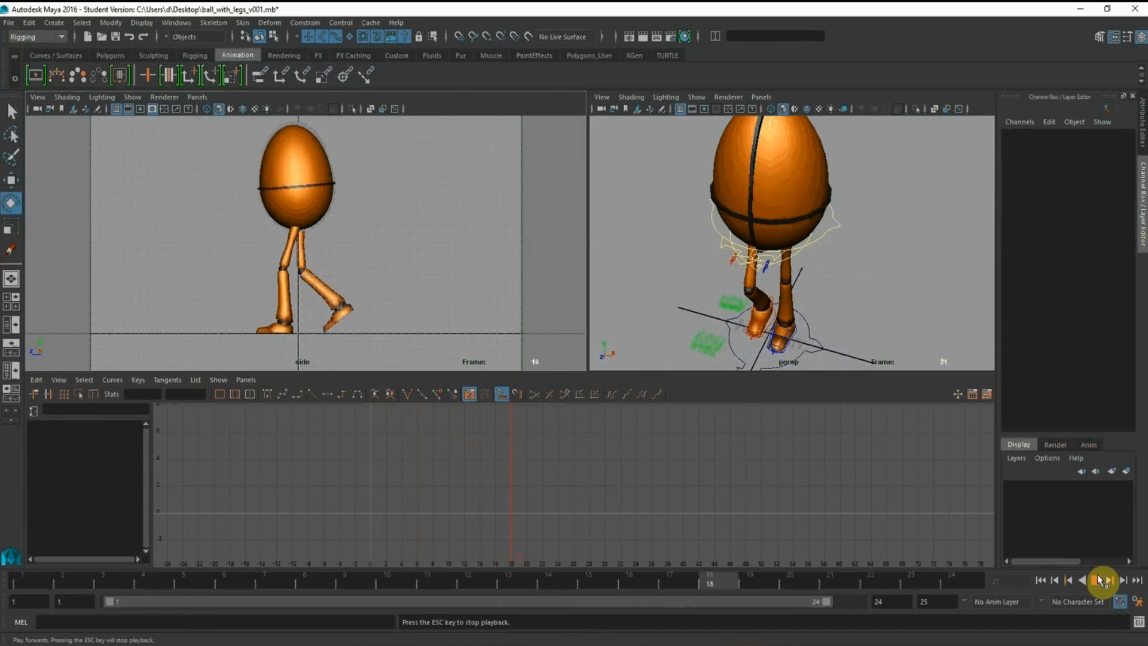
{"action": "left_click", "coordinate": [1096, 580]}
Examine the feet up close in the perspective view at frame 1
{"action": "middle_click_drag", "start_coordinate": [767, 282], "coordinate": [753, 192], "text": "alt"}
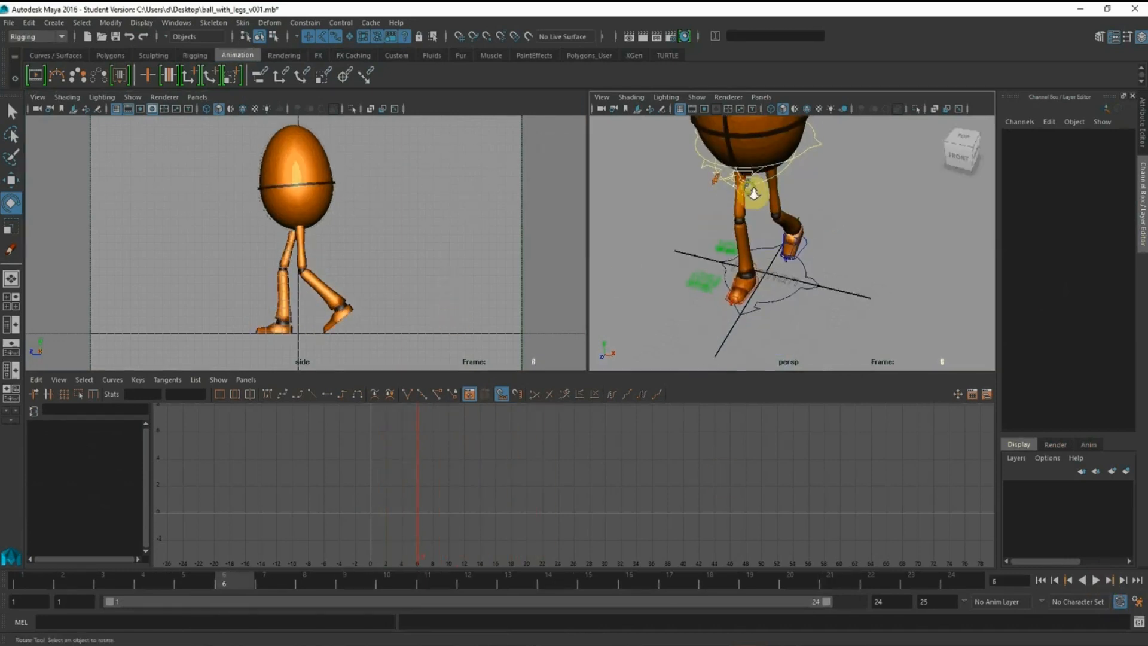
{"action": "right_click_drag", "start_coordinate": [753, 192], "coordinate": [792, 245], "text": "alt"}
{"action": "left_click_drag", "start_coordinate": [792, 245], "coordinate": [735, 274], "text": "alt"}
{"action": "middle_click_drag", "start_coordinate": [735, 274], "coordinate": [740, 181], "text": "alt"}
{"action": "right_click_drag", "start_coordinate": [741, 181], "coordinate": [782, 247], "text": "alt"}
{"action": "left_click_drag", "start_coordinate": [782, 247], "coordinate": [739, 255], "text": "alt"}
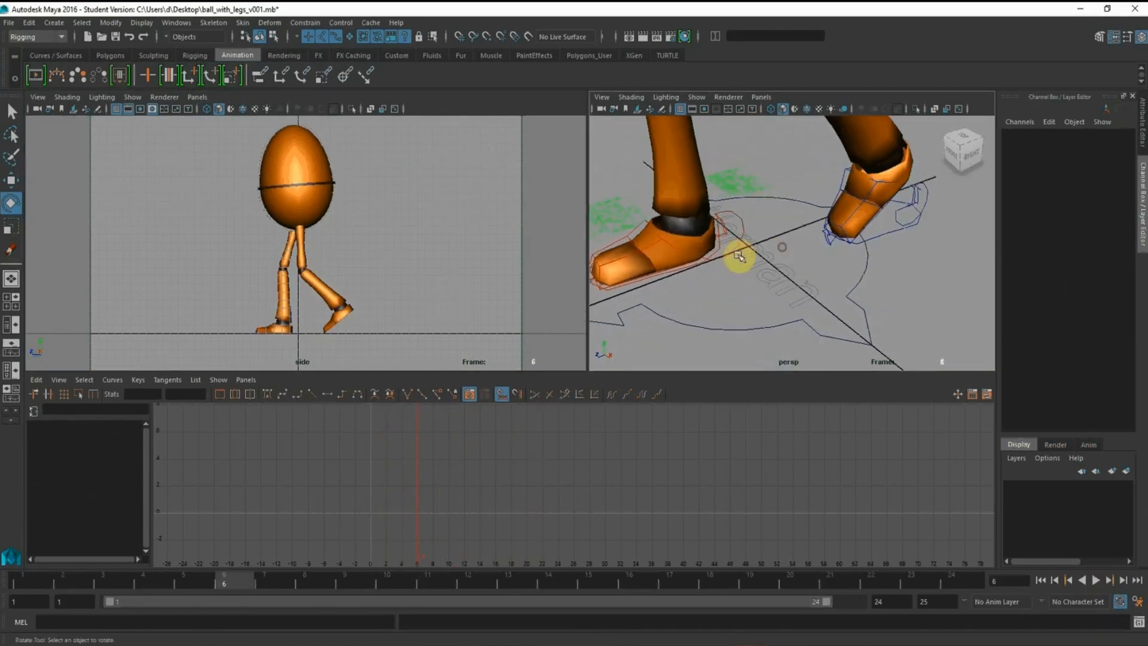
{"action": "left_click", "coordinate": [39, 591]}
{"action": "middle_click_drag", "start_coordinate": [710, 269], "coordinate": [761, 298], "text": "alt"}
{"action": "right_click_drag", "start_coordinate": [761, 297], "coordinate": [776, 279], "text": "alt"}
{"action": "left_click_drag", "start_coordinate": [776, 279], "coordinate": [731, 253], "text": "alt"}
{"action": "middle_click_drag", "start_coordinate": [730, 252], "coordinate": [654, 141], "text": "alt"}
{"action": "right_click_drag", "start_coordinate": [654, 141], "coordinate": [809, 225], "text": "alt"}
{"action": "left_click_drag", "start_coordinate": [810, 225], "coordinate": [706, 245], "text": "alt"}
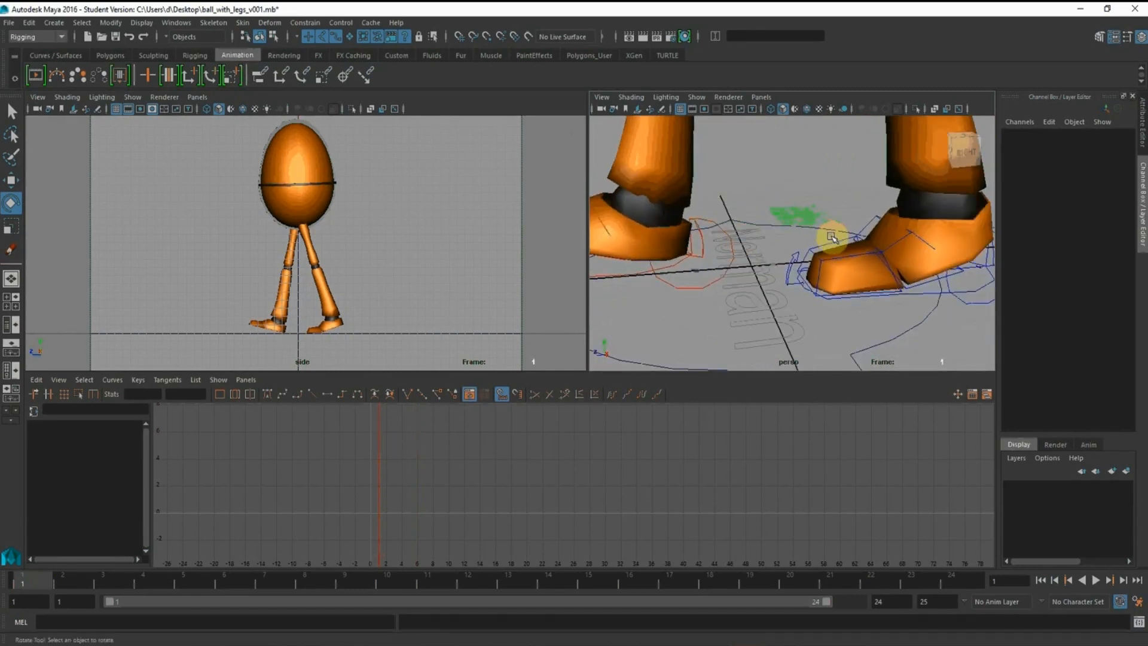
{"action": "left_click_drag", "start_coordinate": [831, 237], "coordinate": [771, 275], "text": "alt"}
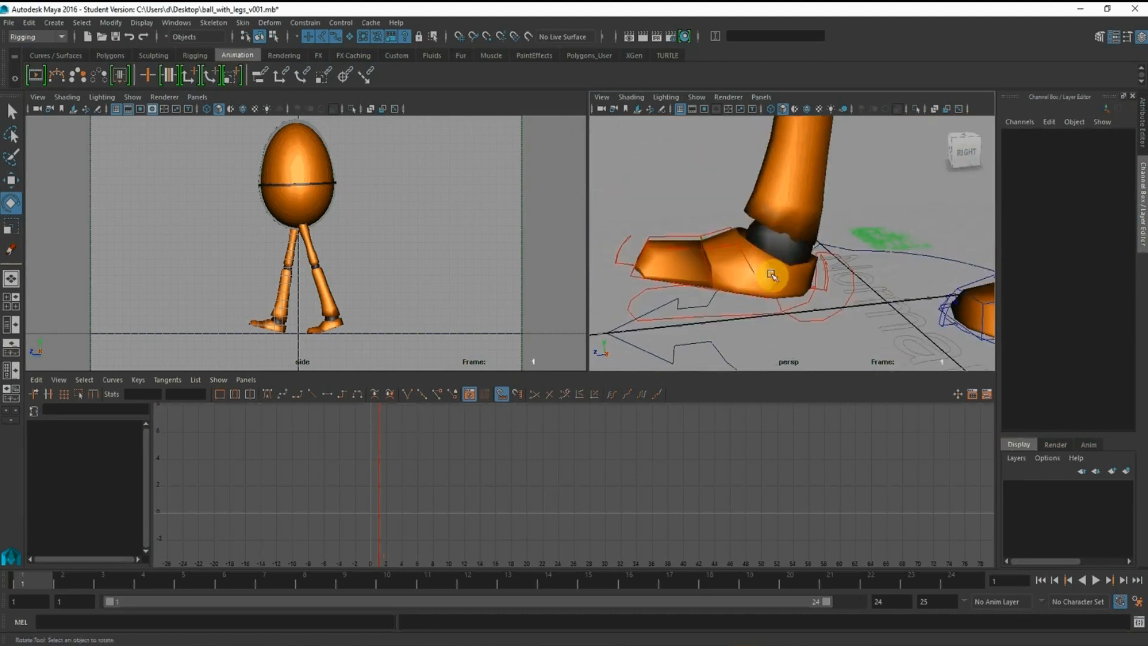
Bend the right toe control upward at frame 1, key its Rotate X and set it to -15
{"action": "left_click", "coordinate": [660, 235]}
{"action": "left_click", "coordinate": [1083, 144]}
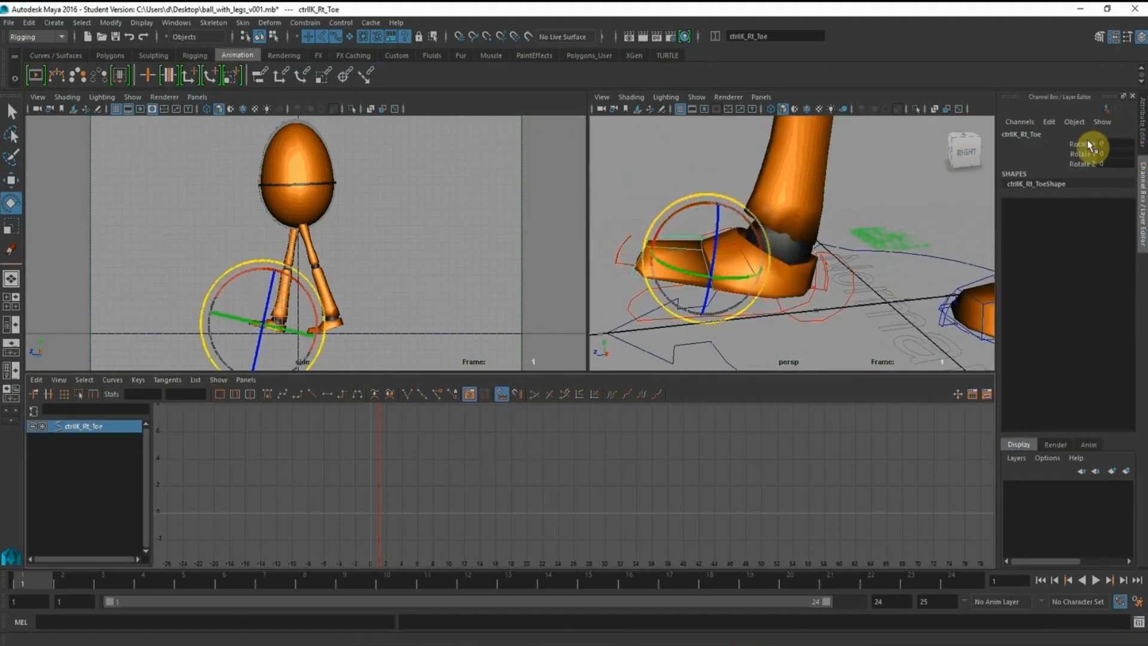
{"action": "middle_click_drag", "start_coordinate": [318, 242], "coordinate": [308, 239]}
{"action": "right_click", "coordinate": [1081, 145]}
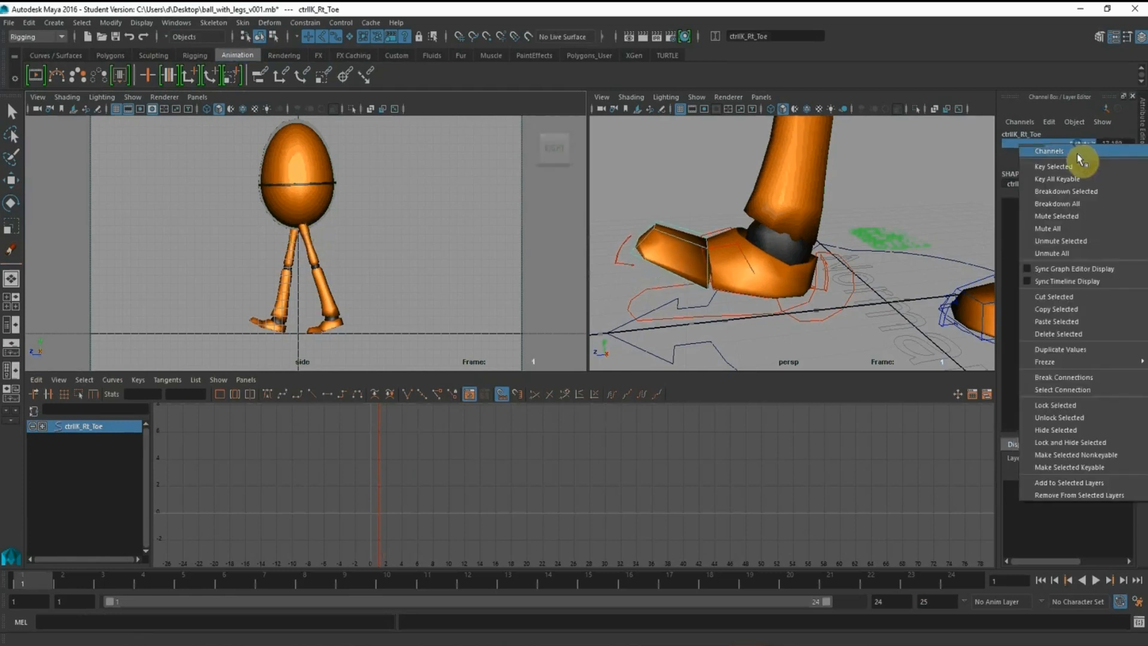
{"action": "left_click", "coordinate": [1079, 150]}
{"action": "double_click", "coordinate": [1110, 144]}
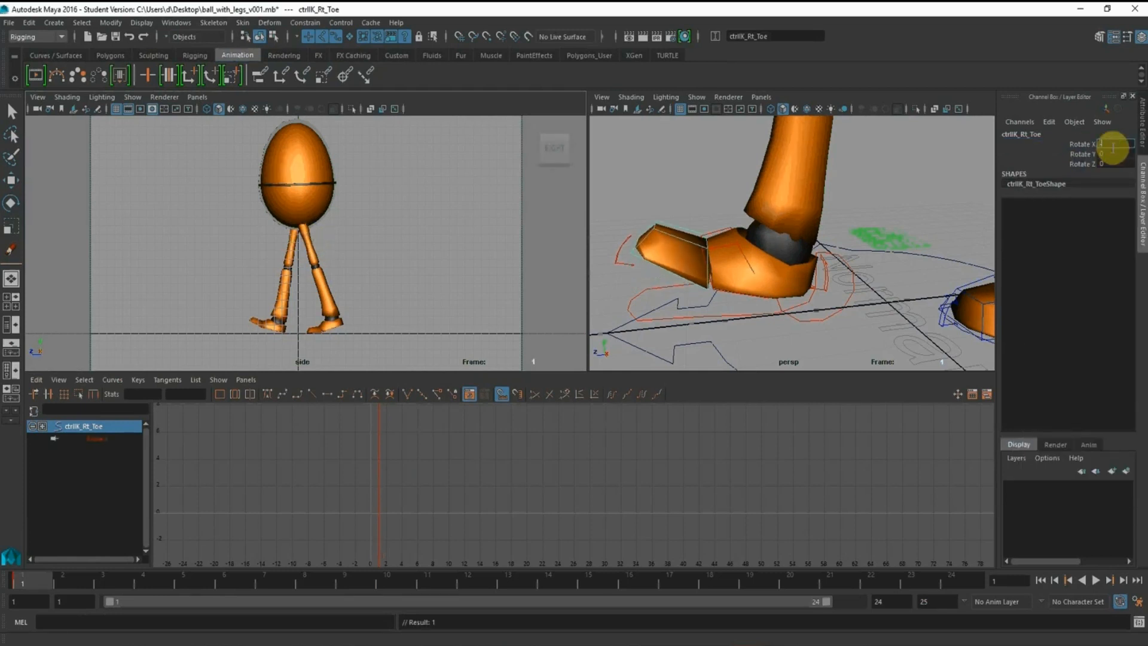
Set the right toe control's Rotate X to 0 at frame 5 and check the foot's pose at frame 3
{"action": "left_click", "coordinate": [156, 583]}
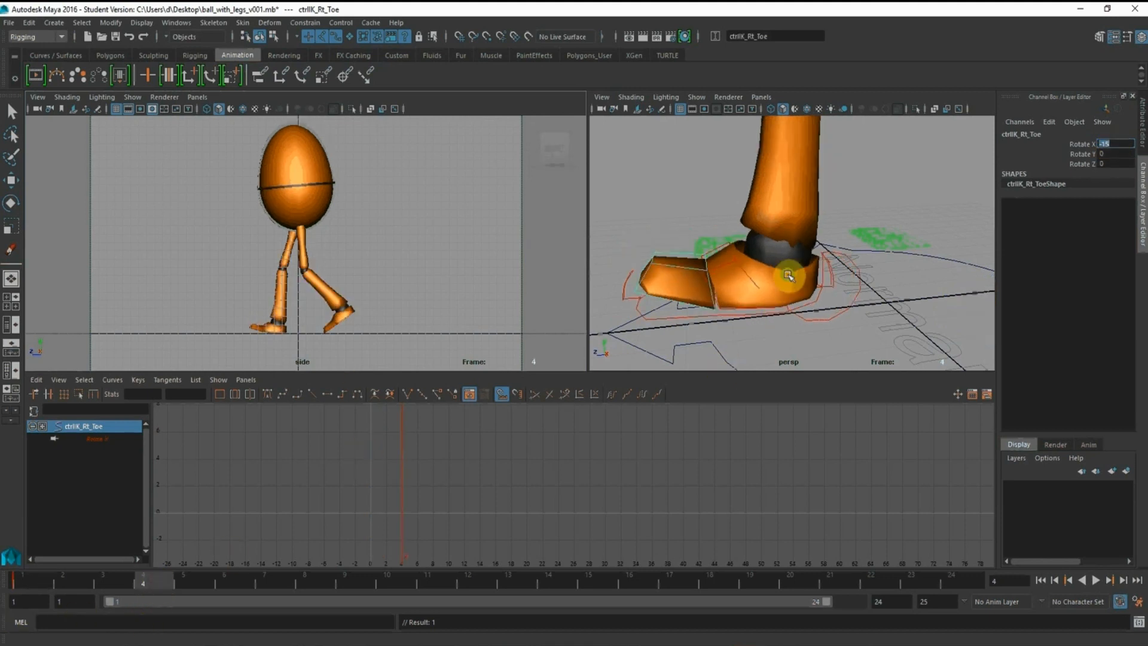
{"action": "left_click_drag", "start_coordinate": [788, 275], "coordinate": [804, 258], "text": "alt"}
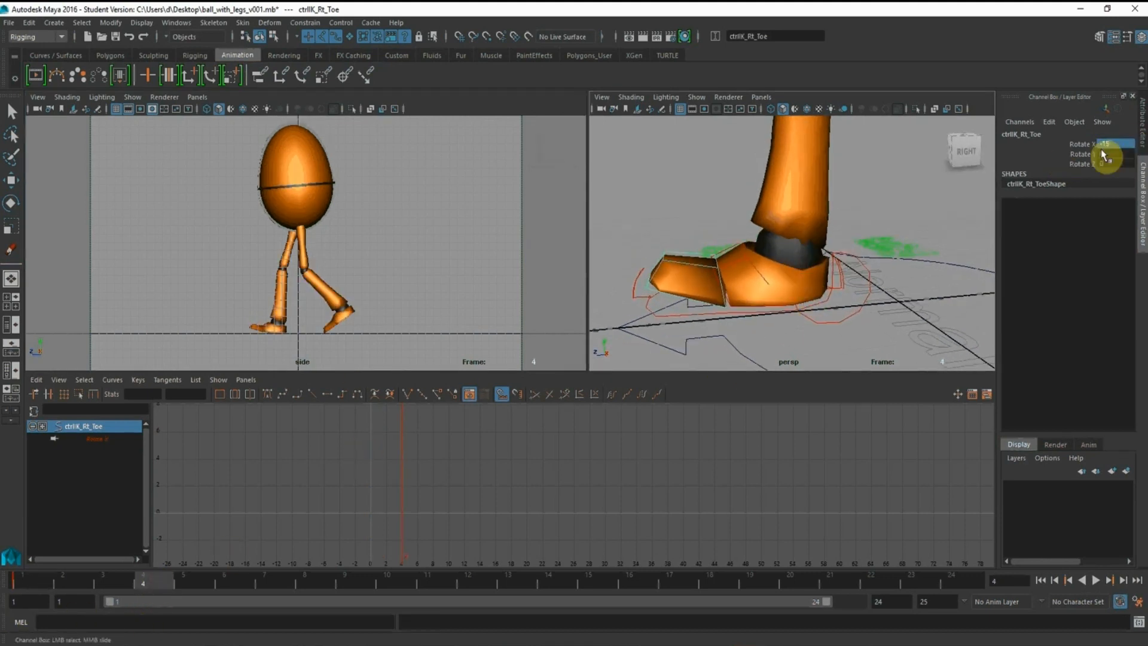
{"action": "left_click", "coordinate": [196, 582]}
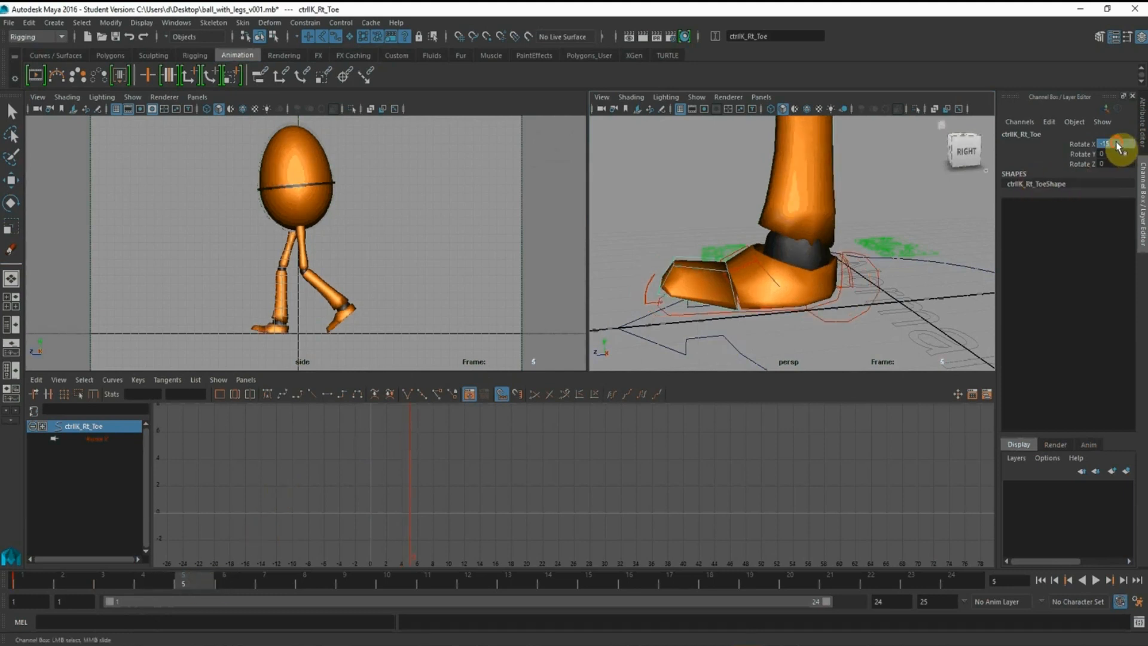
{"action": "type", "text": "0"}
{"action": "key", "text": "Return"}
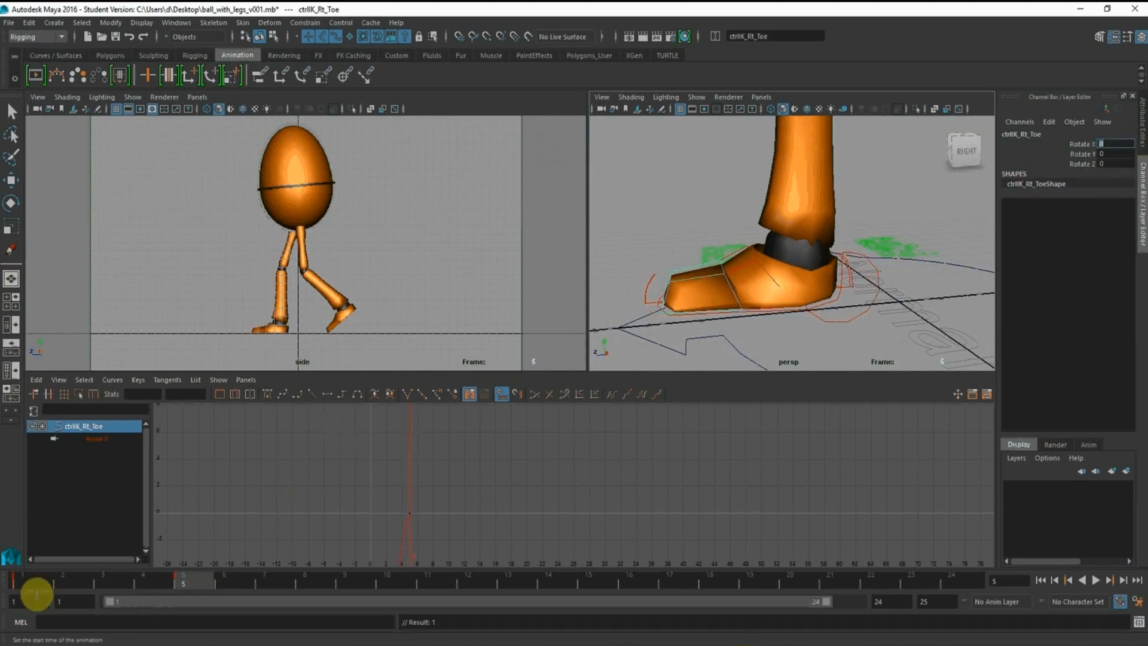
{"action": "left_click", "coordinate": [110, 583]}
{"action": "left_click_drag", "start_coordinate": [729, 185], "coordinate": [782, 281], "text": "alt"}
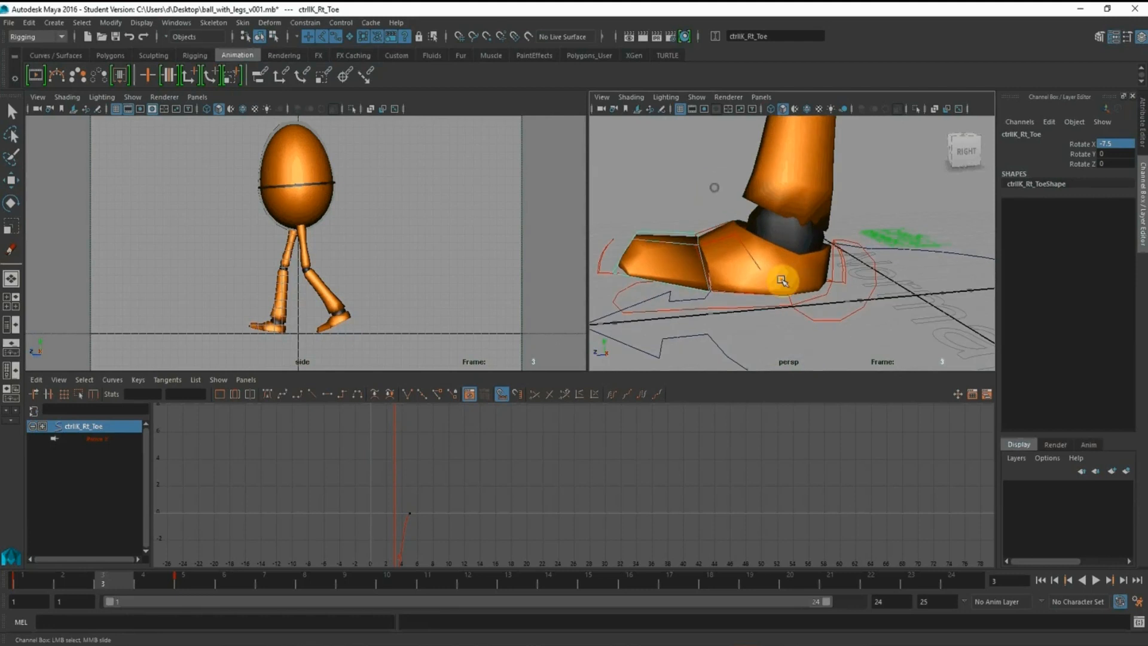
Set the right foot IK control's Heel Roll to 0 at frame 3
{"action": "left_click", "coordinate": [817, 312]}
{"action": "key", "text": "e"}
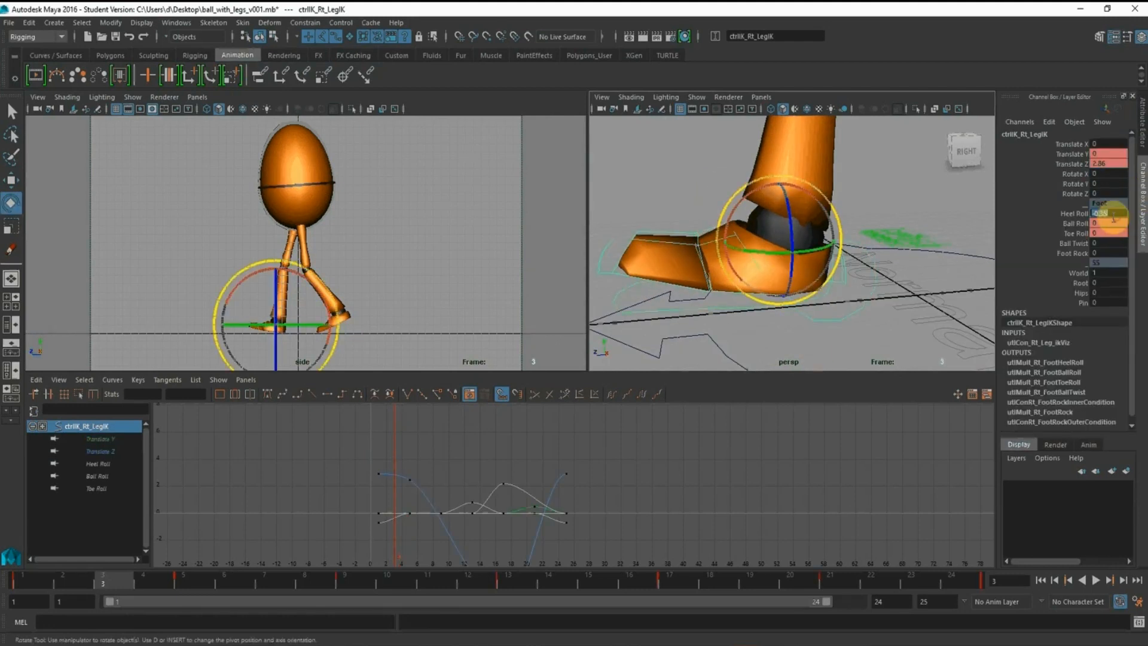
{"action": "type", "text": "0"}
{"action": "key", "text": "Return"}
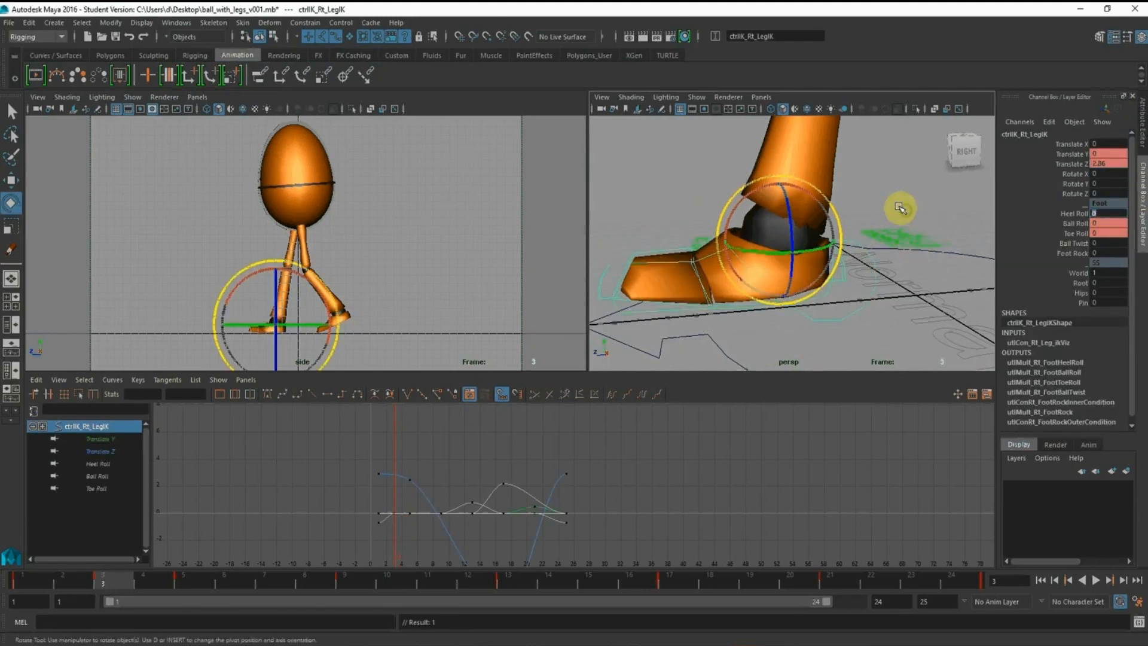
Try sliding the right foot IK control back to Translate Z 2.221 at frame 3, and delete that Translate Z key again
{"action": "left_click_drag", "start_coordinate": [900, 208], "coordinate": [873, 188], "text": "alt"}
{"action": "left_click", "coordinate": [12, 181]}
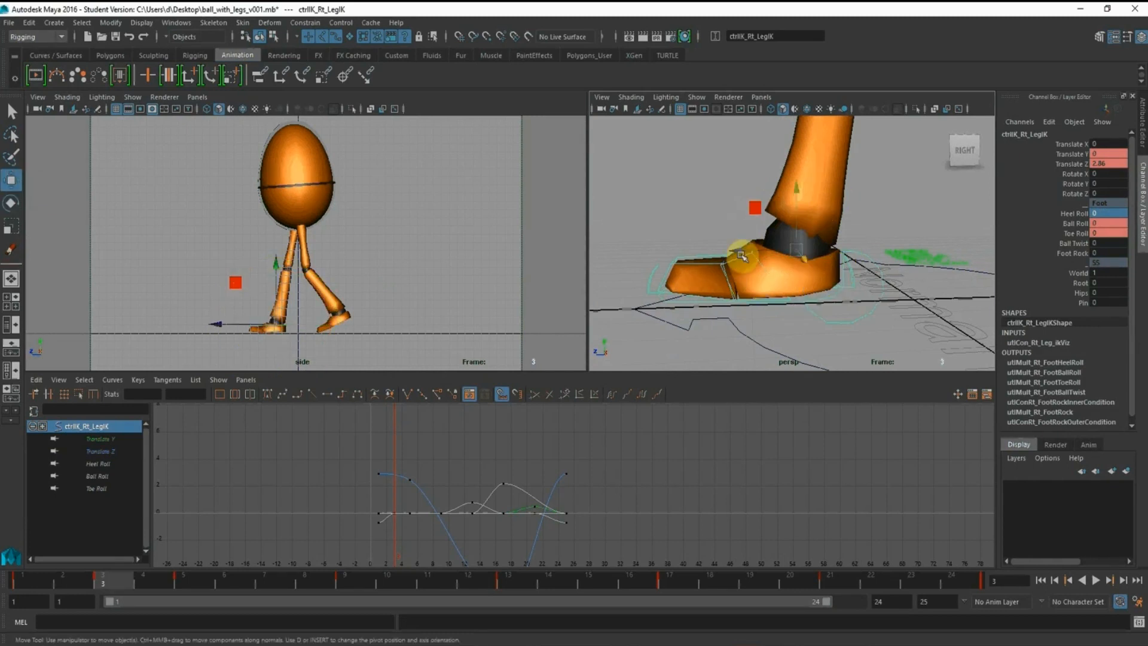
{"action": "left_click_drag", "start_coordinate": [732, 256], "coordinate": [757, 253]}
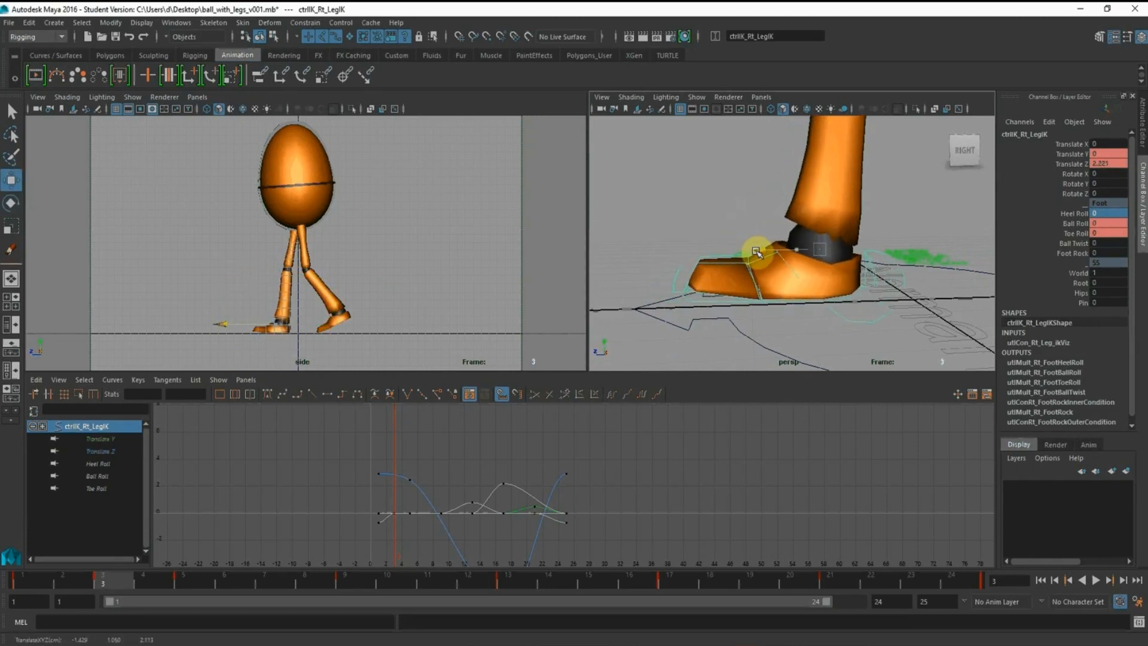
{"action": "scroll", "coordinate": [536, 487], "scroll_direction": "up", "scroll_amount": 5}
{"action": "middle_click_drag", "start_coordinate": [515, 502], "coordinate": [619, 554], "text": "alt"}
{"action": "left_click_drag", "start_coordinate": [487, 455], "coordinate": [515, 522]}
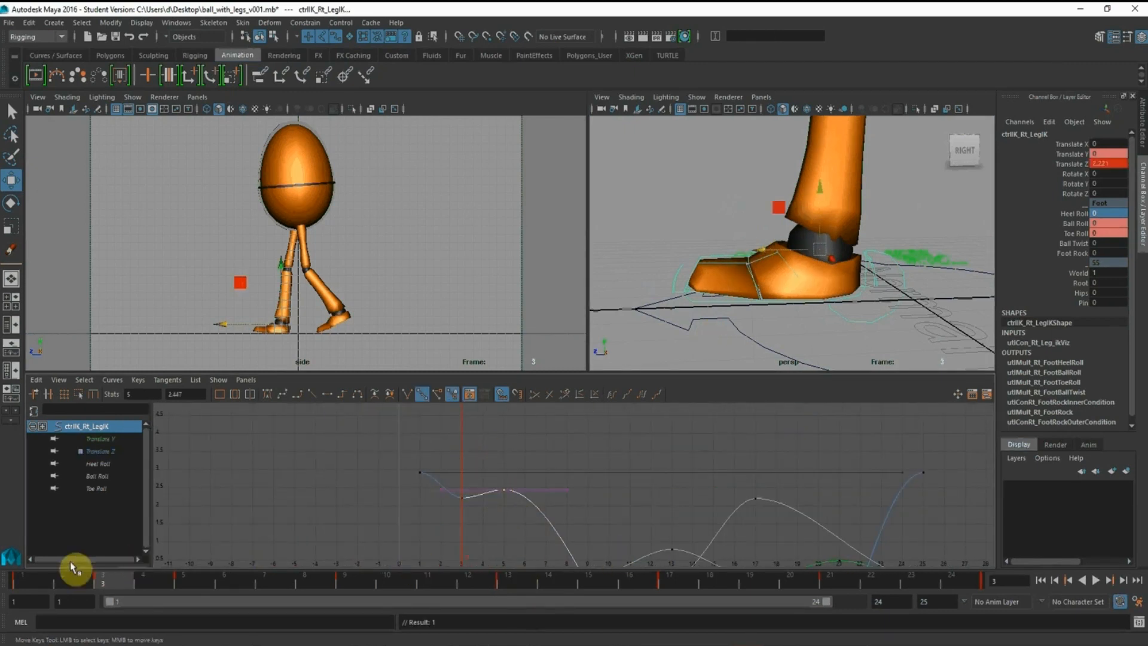
{"action": "left_click", "coordinate": [31, 579]}
{"action": "left_click_drag", "start_coordinate": [31, 580], "coordinate": [113, 583]}
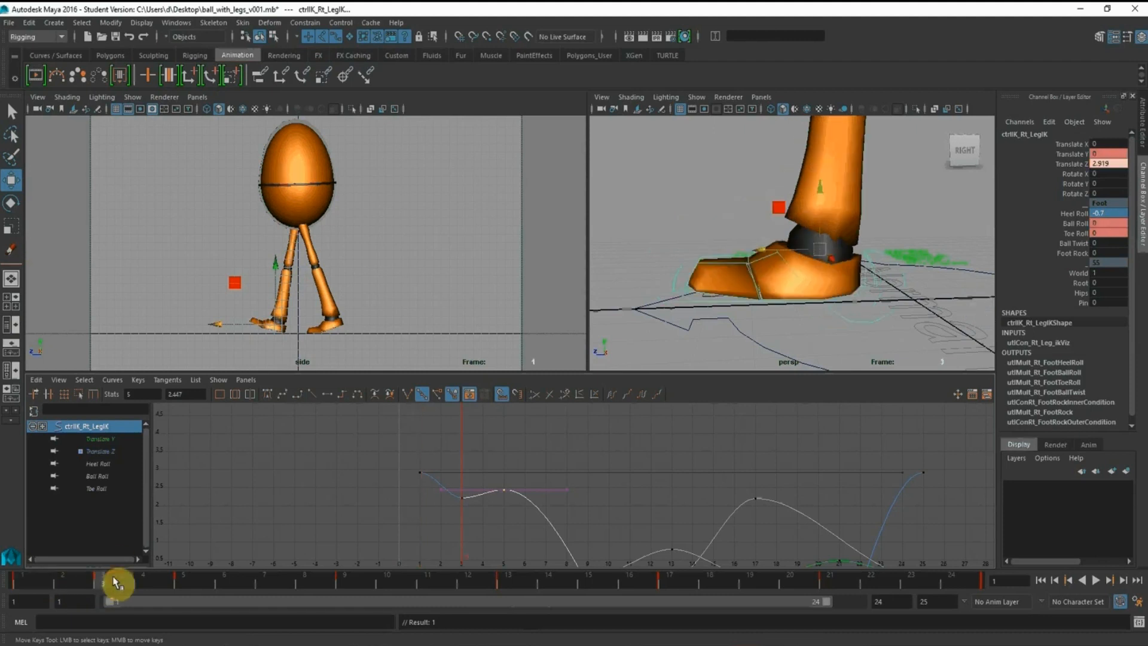
{"action": "left_click_drag", "start_coordinate": [452, 481], "coordinate": [474, 506]}
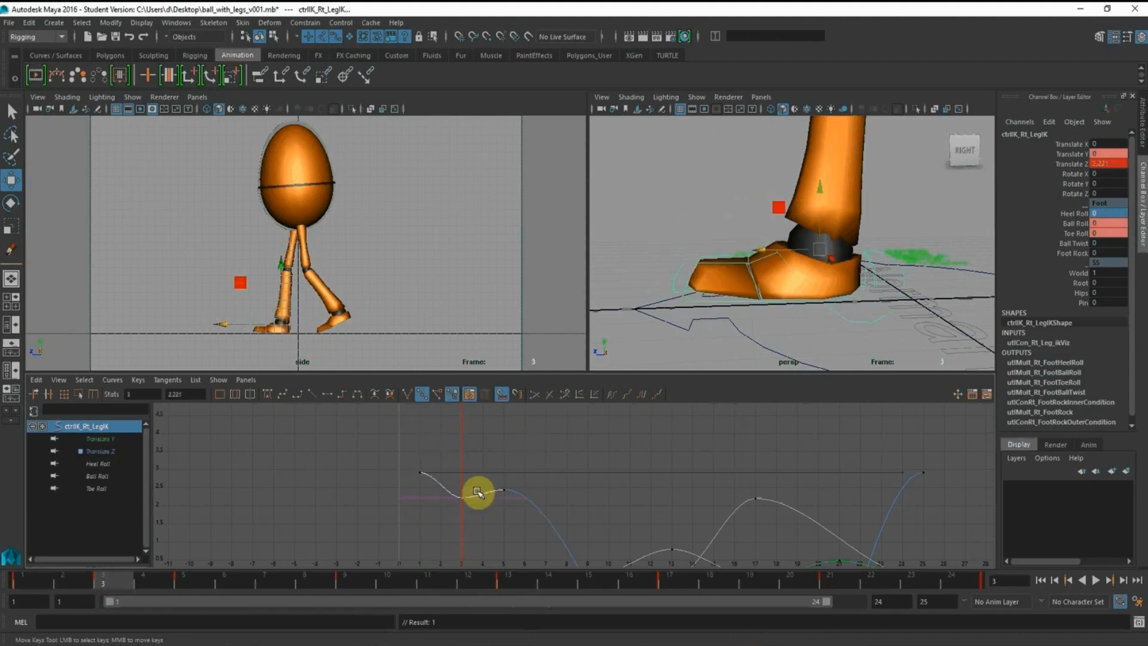
{"action": "key", "text": "Delete"}
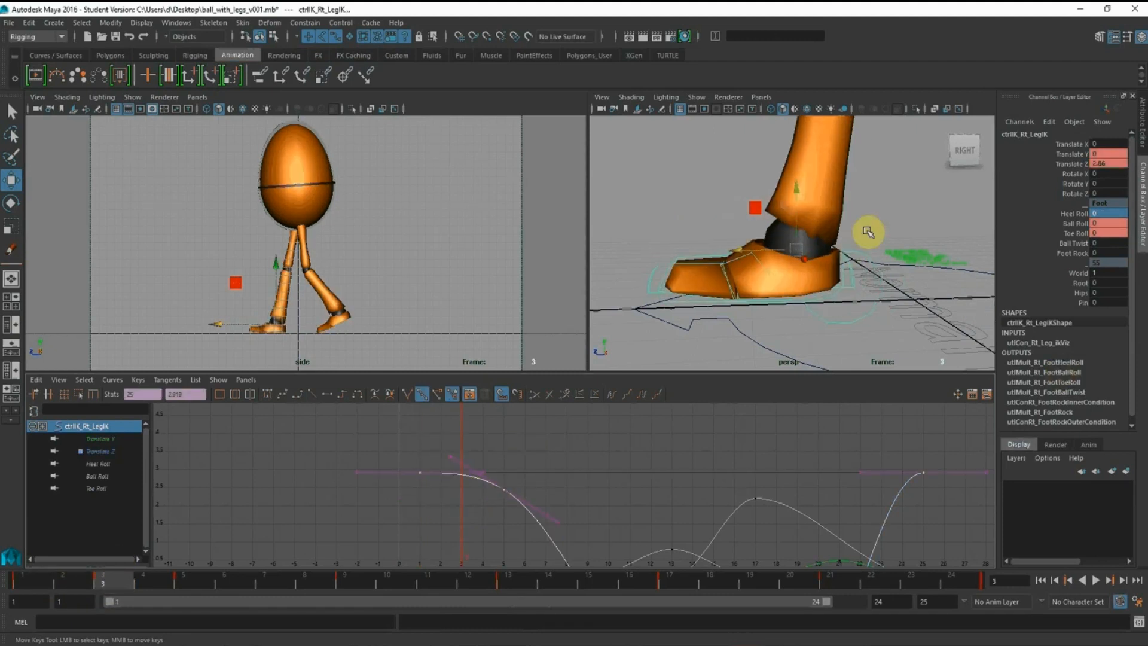
Lower the root control's Translate Y keys at frames 1, 13 and 25 to about -0.104 in the graph
{"action": "right_click_drag", "start_coordinate": [867, 232], "coordinate": [758, 162], "text": "alt"}
{"action": "right_click_drag", "start_coordinate": [773, 241], "coordinate": [767, 149], "text": "alt"}
{"action": "middle_click_drag", "start_coordinate": [767, 149], "coordinate": [711, 290], "text": "alt"}
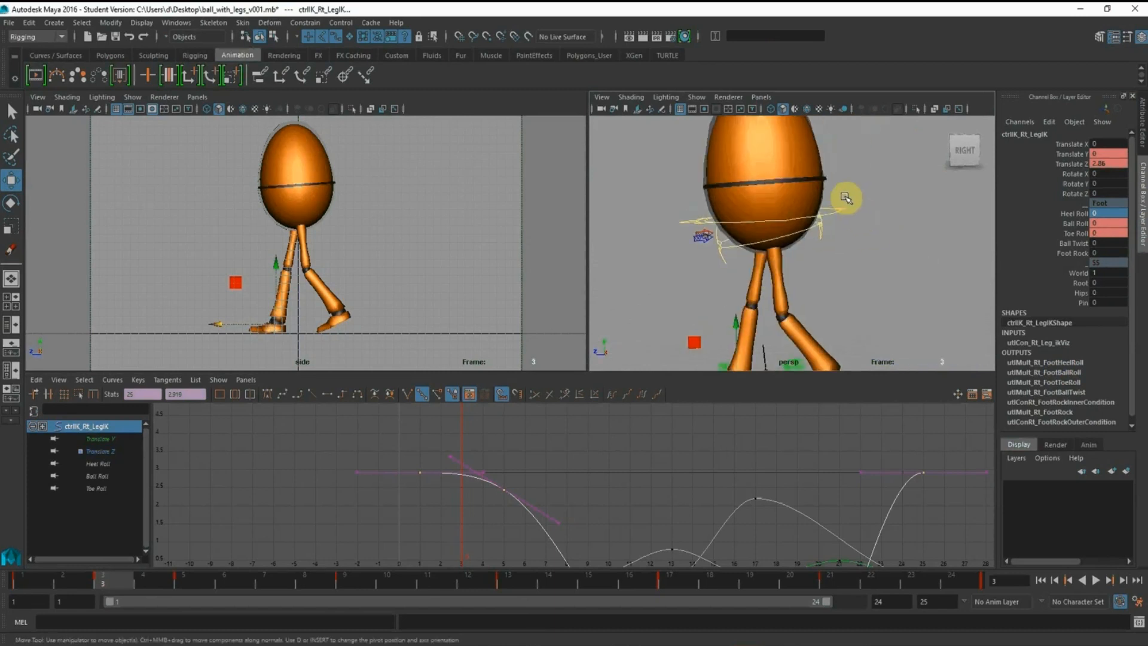
{"action": "left_click", "coordinate": [846, 198]}
{"action": "left_click", "coordinate": [64, 428]}
{"action": "left_click", "coordinate": [94, 450]}
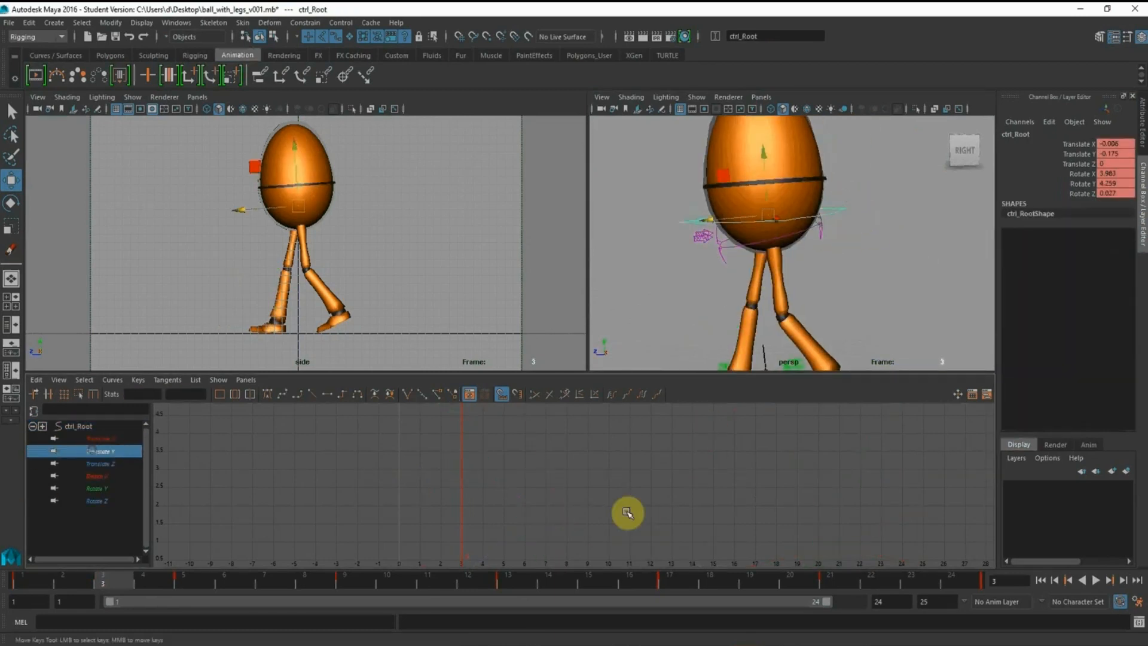
{"action": "right_click_drag", "start_coordinate": [758, 505], "coordinate": [471, 472], "text": "alt"}
{"action": "right_click_drag", "start_coordinate": [566, 474], "coordinate": [618, 546], "text": "alt"}
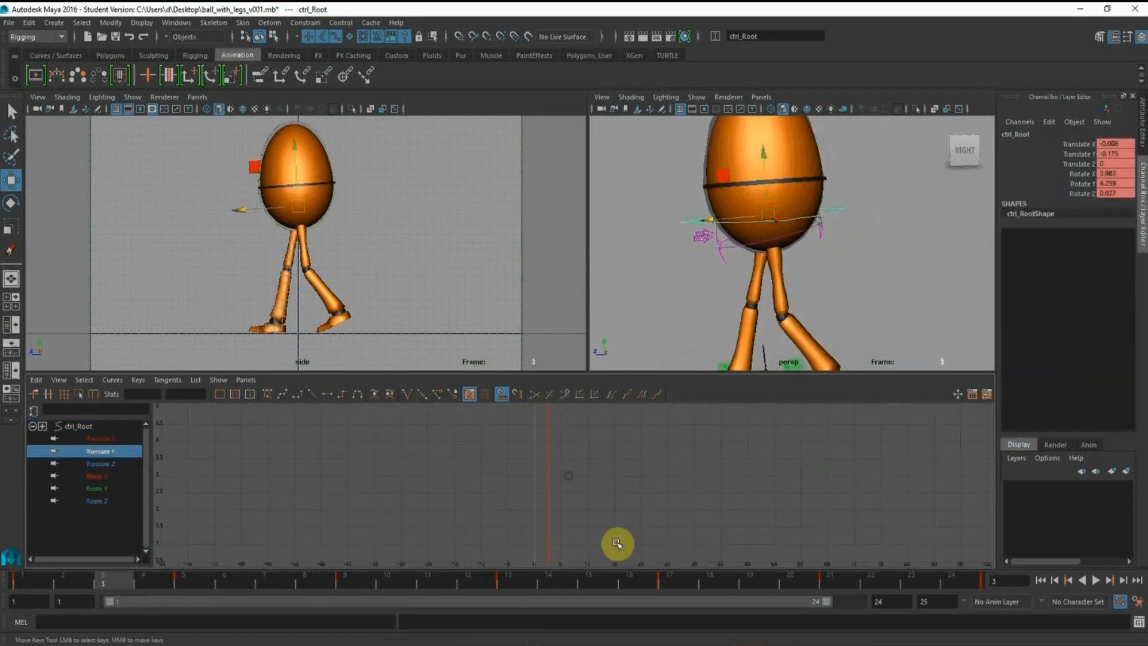
{"action": "middle_click_drag", "start_coordinate": [617, 546], "coordinate": [600, 414], "text": "alt"}
{"action": "right_click_drag", "start_coordinate": [602, 451], "coordinate": [629, 484], "text": "alt"}
{"action": "middle_click_drag", "start_coordinate": [629, 492], "coordinate": [611, 458], "text": "alt"}
{"action": "right_click_drag", "start_coordinate": [573, 453], "coordinate": [600, 462], "text": "alt"}
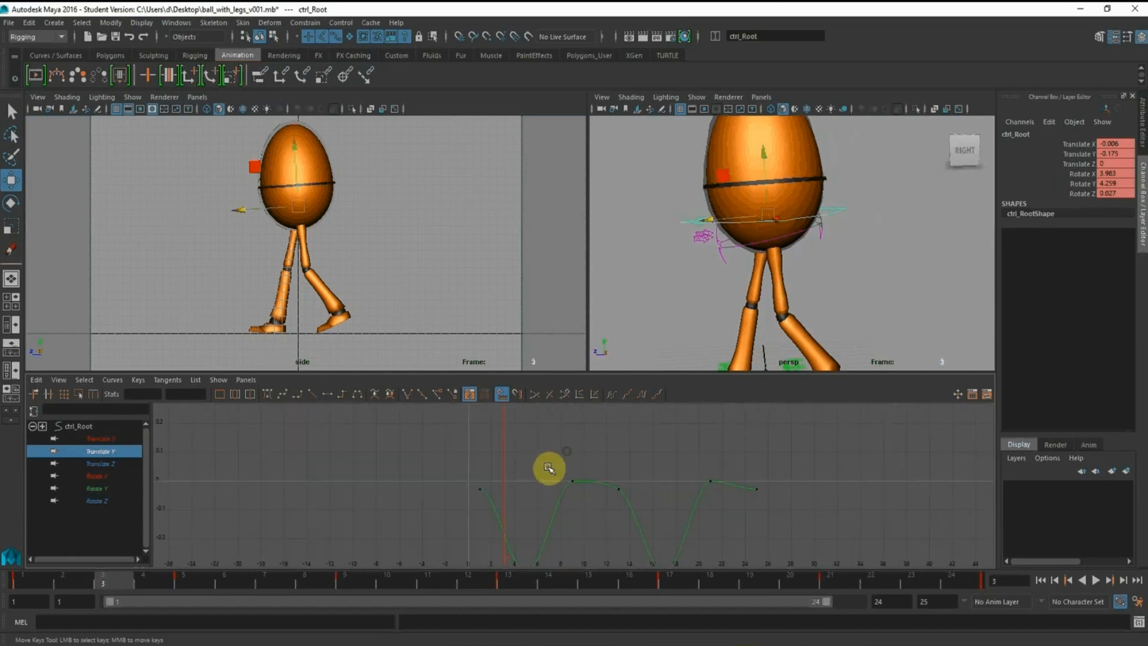
{"action": "left_click_drag", "start_coordinate": [441, 472], "coordinate": [522, 534]}
{"action": "left_click_drag", "start_coordinate": [743, 463], "coordinate": [794, 520], "text": "shift"}
{"action": "left_click_drag", "start_coordinate": [614, 462], "coordinate": [653, 522], "text": "shift"}
{"action": "middle_click_drag", "start_coordinate": [625, 443], "coordinate": [629, 471], "text": "shift"}
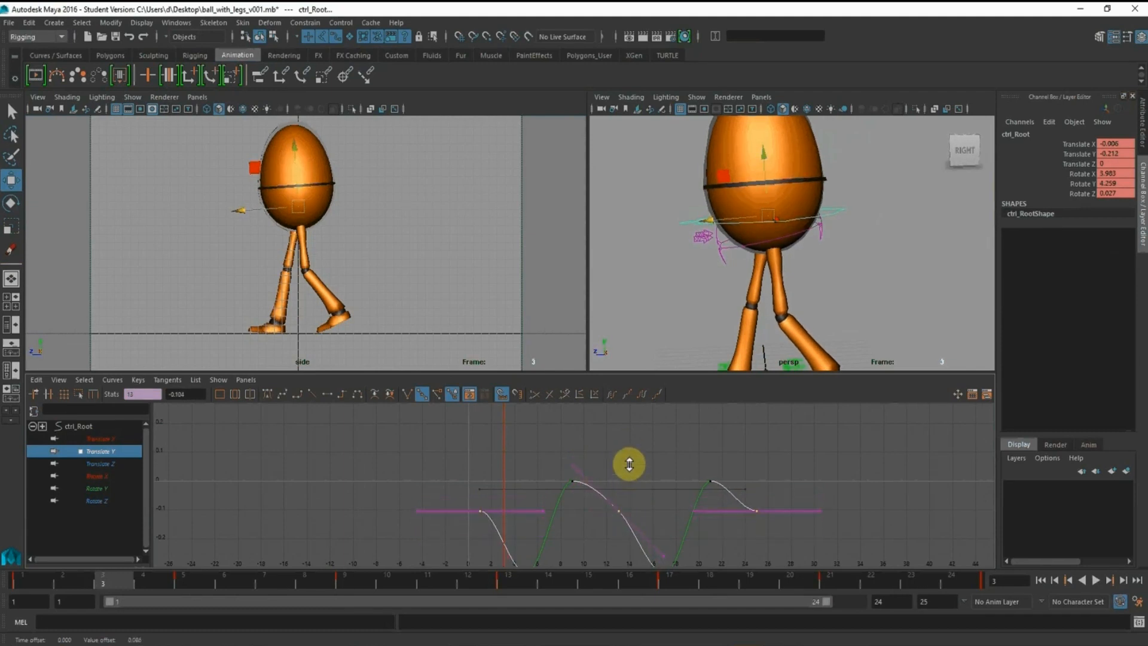
Angle the tangents of the root control's Translate Y keys at frames 1 and 25 so the curve descends through them
{"action": "left_click_drag", "start_coordinate": [527, 477], "coordinate": [530, 521]}
{"action": "middle_click_drag", "start_coordinate": [528, 484], "coordinate": [517, 534]}
{"action": "left_click_drag", "start_coordinate": [752, 486], "coordinate": [787, 544]}
{"action": "left_click_drag", "start_coordinate": [788, 543], "coordinate": [790, 477]}
{"action": "middle_click_drag", "start_coordinate": [790, 478], "coordinate": [787, 527]}
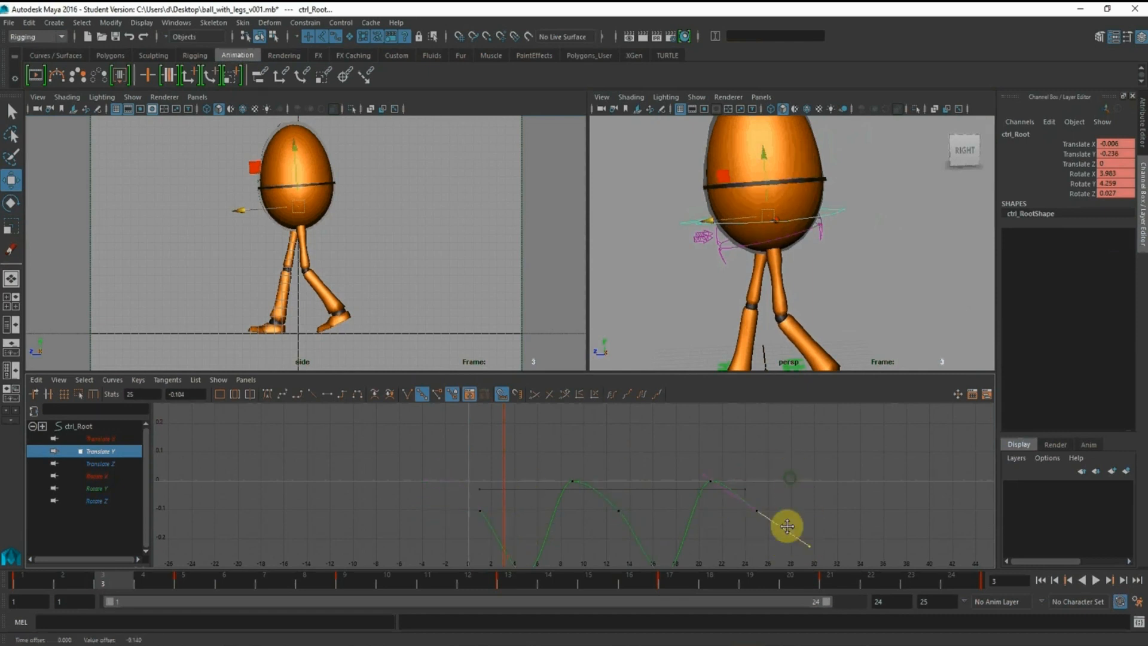
Raise the right foot IK control's Translate Z keys at frames 1 and 25 to about 3.354
{"action": "middle_click_drag", "start_coordinate": [784, 294], "coordinate": [771, 200], "text": "alt"}
{"action": "right_click_drag", "start_coordinate": [699, 266], "coordinate": [738, 296], "text": "alt"}
{"action": "middle_click_drag", "start_coordinate": [738, 296], "coordinate": [739, 294], "text": "alt"}
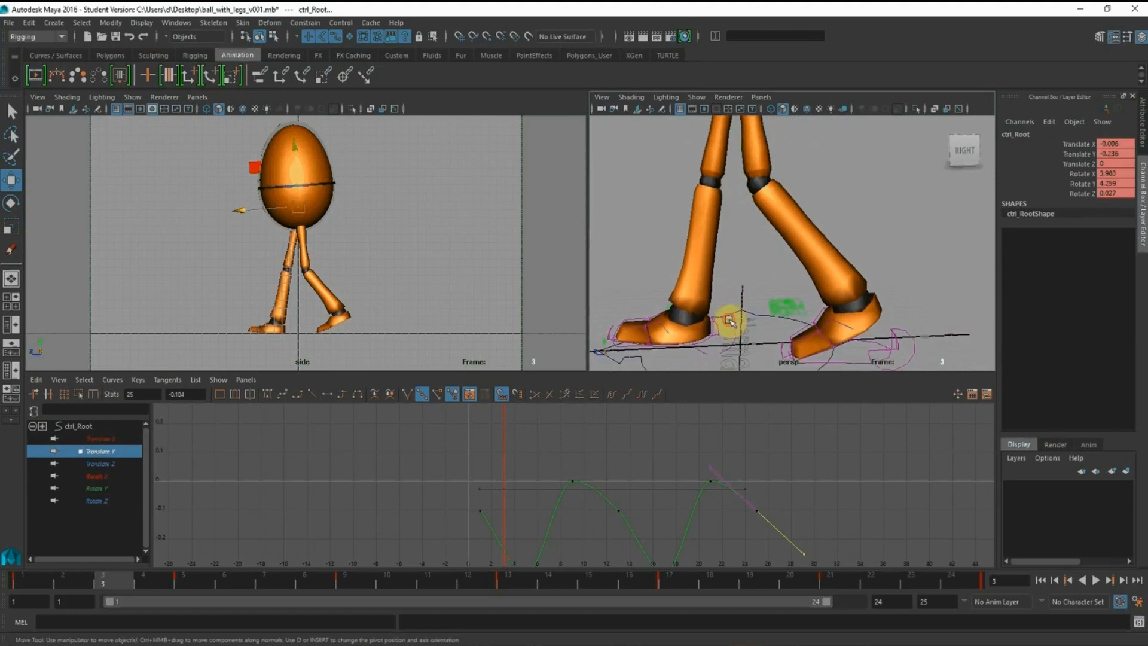
{"action": "left_click", "coordinate": [730, 321]}
{"action": "left_click", "coordinate": [110, 453]}
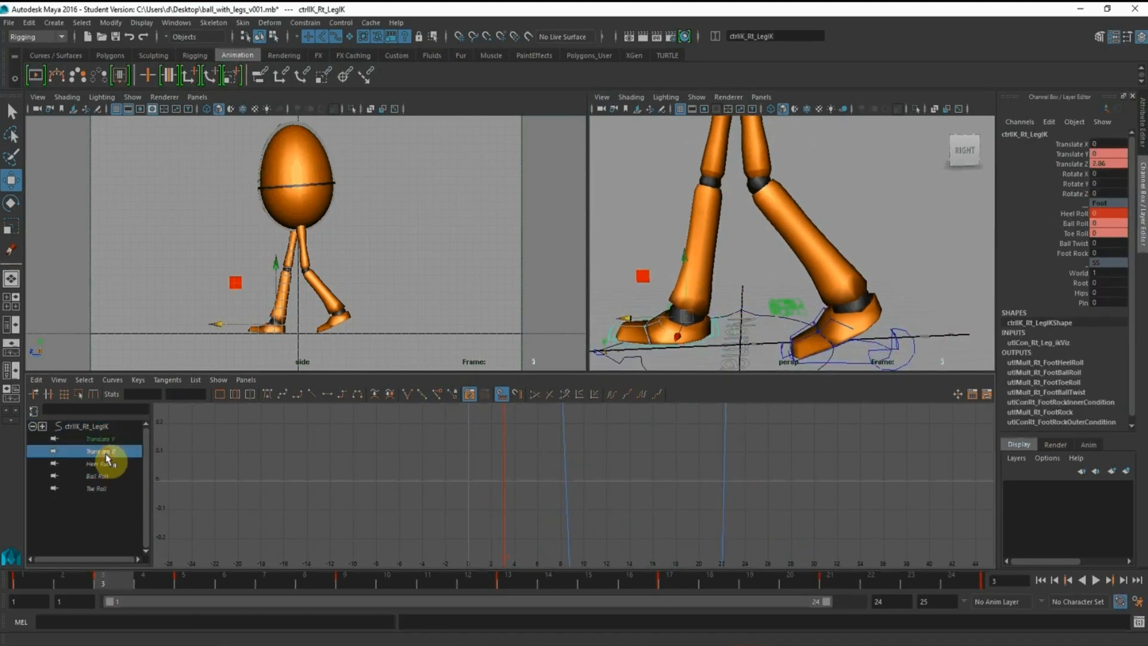
{"action": "left_click", "coordinate": [40, 587]}
{"action": "middle_click_drag", "start_coordinate": [748, 501], "coordinate": [760, 547], "text": "alt"}
{"action": "right_click_drag", "start_coordinate": [722, 487], "coordinate": [727, 569], "text": "alt+shift"}
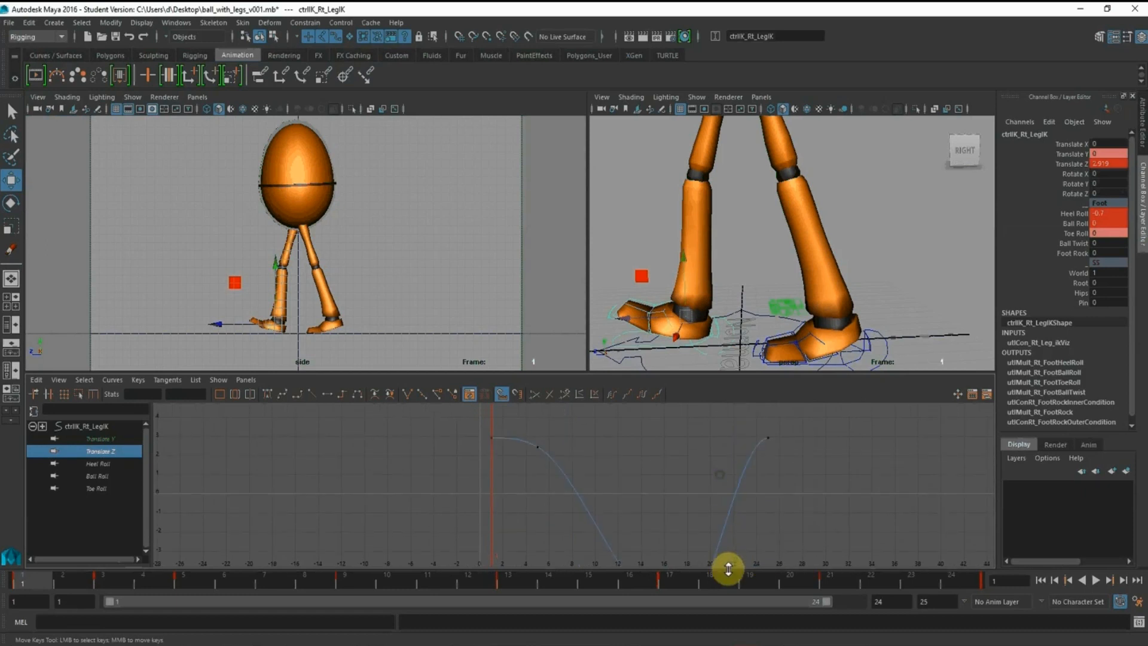
{"action": "left_click_drag", "start_coordinate": [451, 409], "coordinate": [511, 462]}
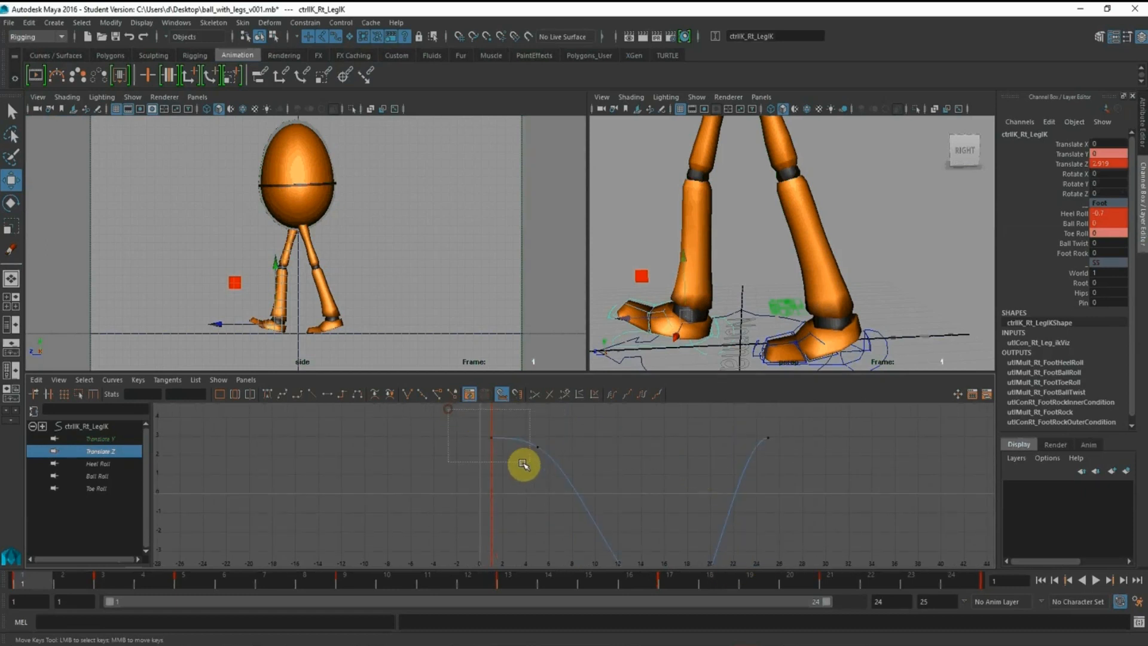
{"action": "left_click_drag", "start_coordinate": [739, 425], "coordinate": [770, 447]}
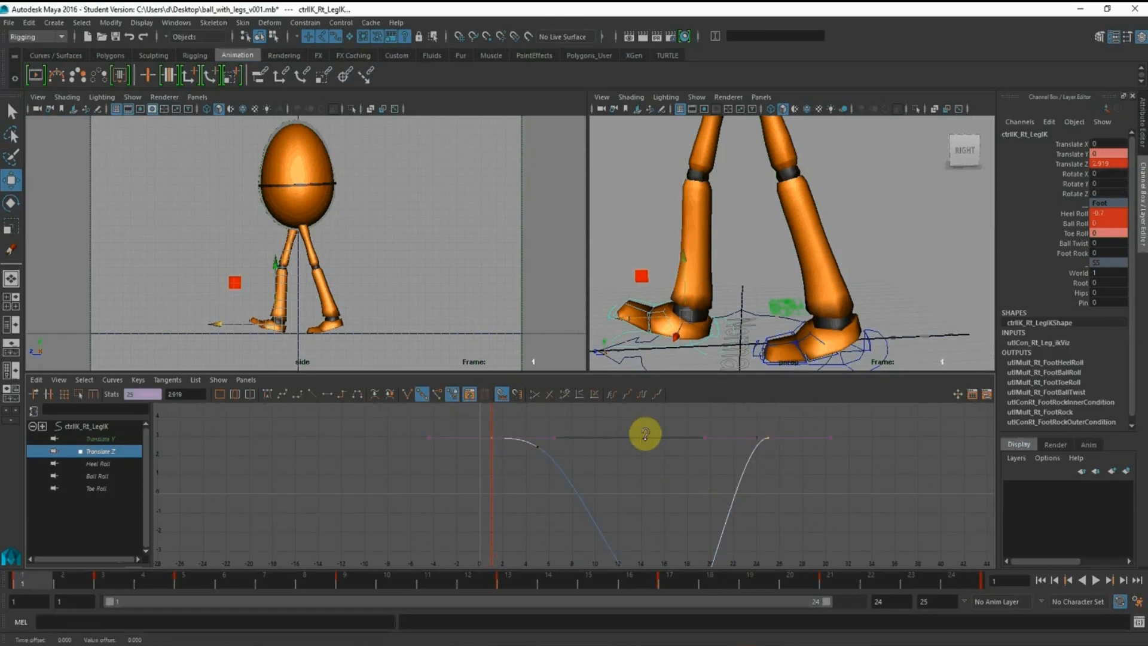
{"action": "middle_click_drag", "start_coordinate": [652, 446], "coordinate": [639, 419], "text": "shift"}
{"action": "key", "text": "ctrl+z"}
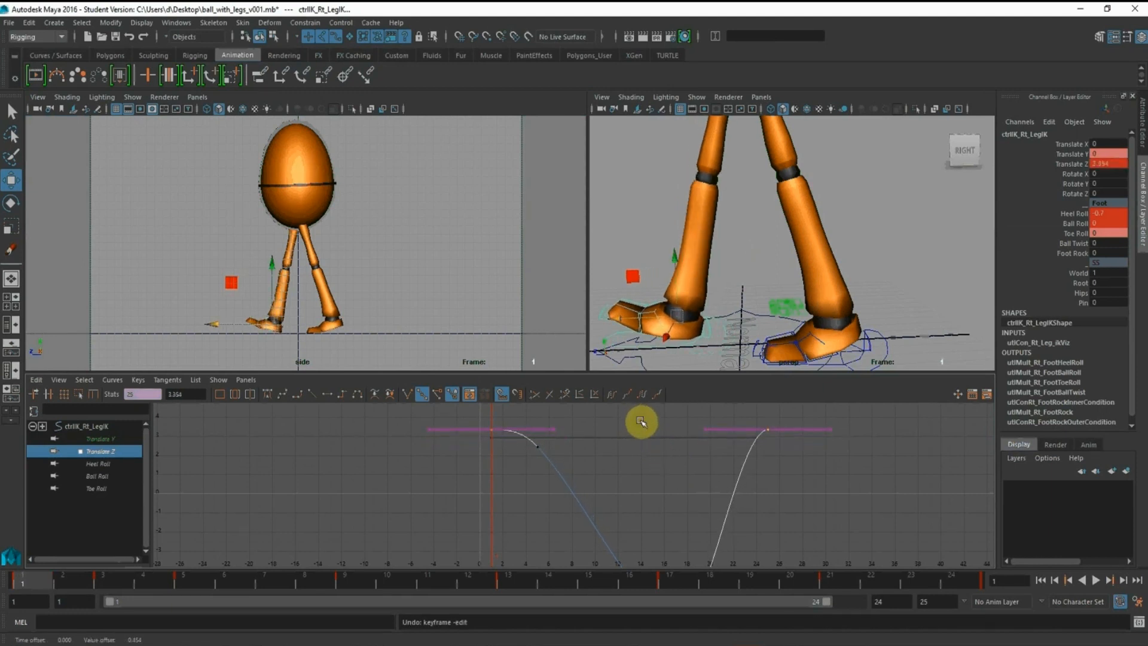
Slide the right foot IK control back to about Translate Z 2.209 at frame 5 and check frames 1 to 3
{"action": "left_click", "coordinate": [107, 580]}
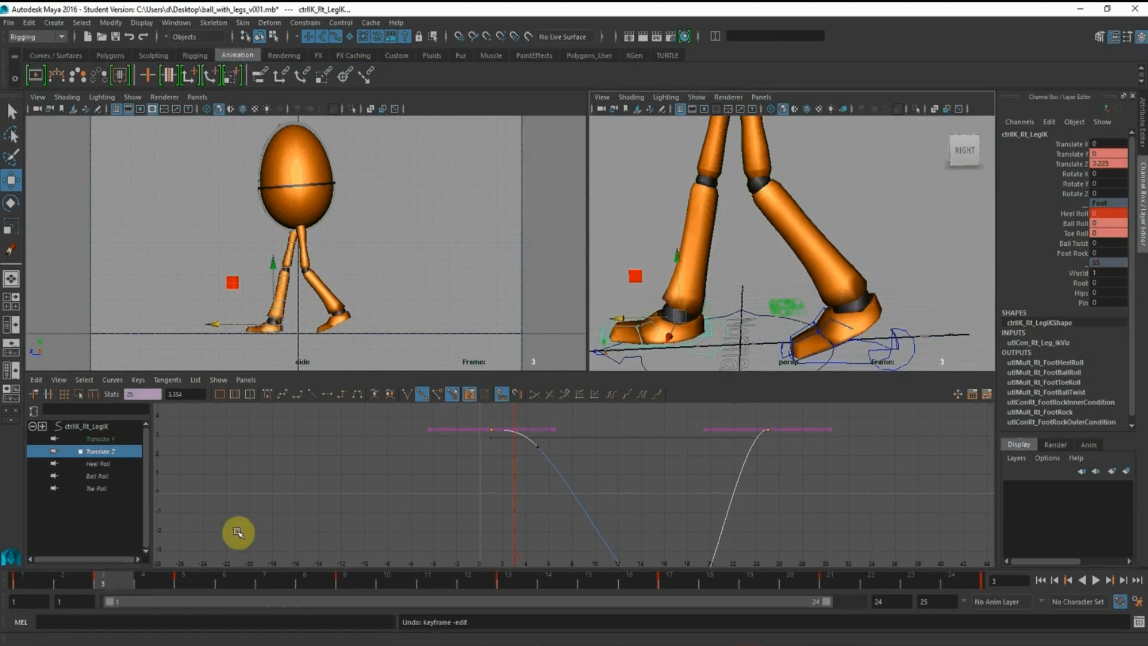
{"action": "left_click", "coordinate": [185, 583]}
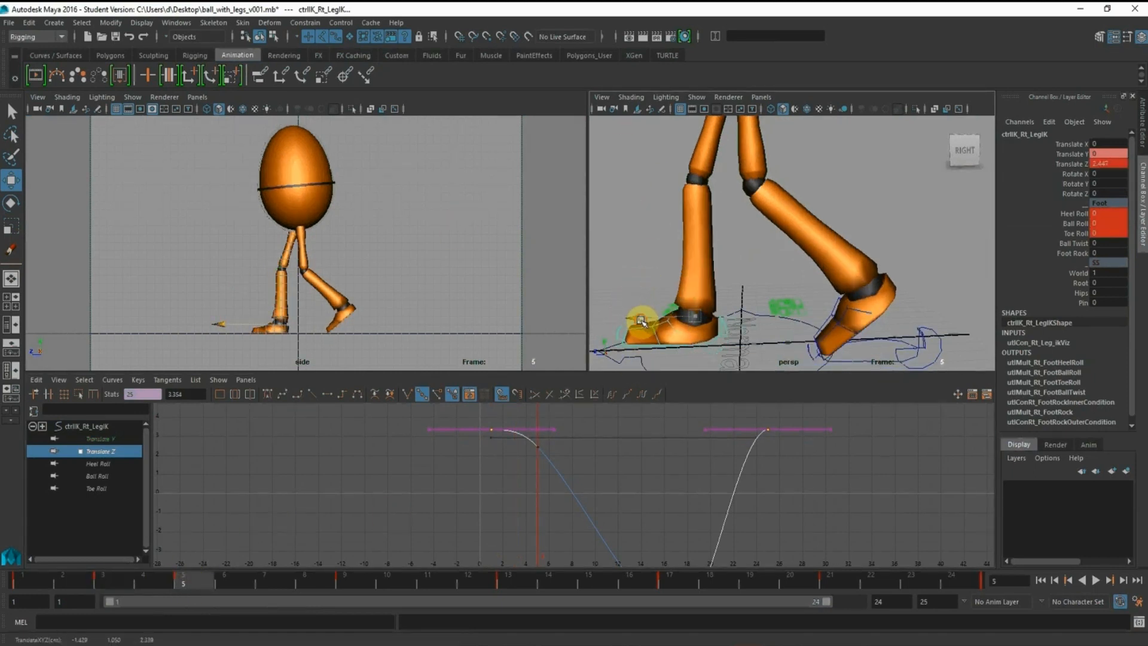
{"action": "left_click_drag", "start_coordinate": [636, 321], "coordinate": [645, 321]}
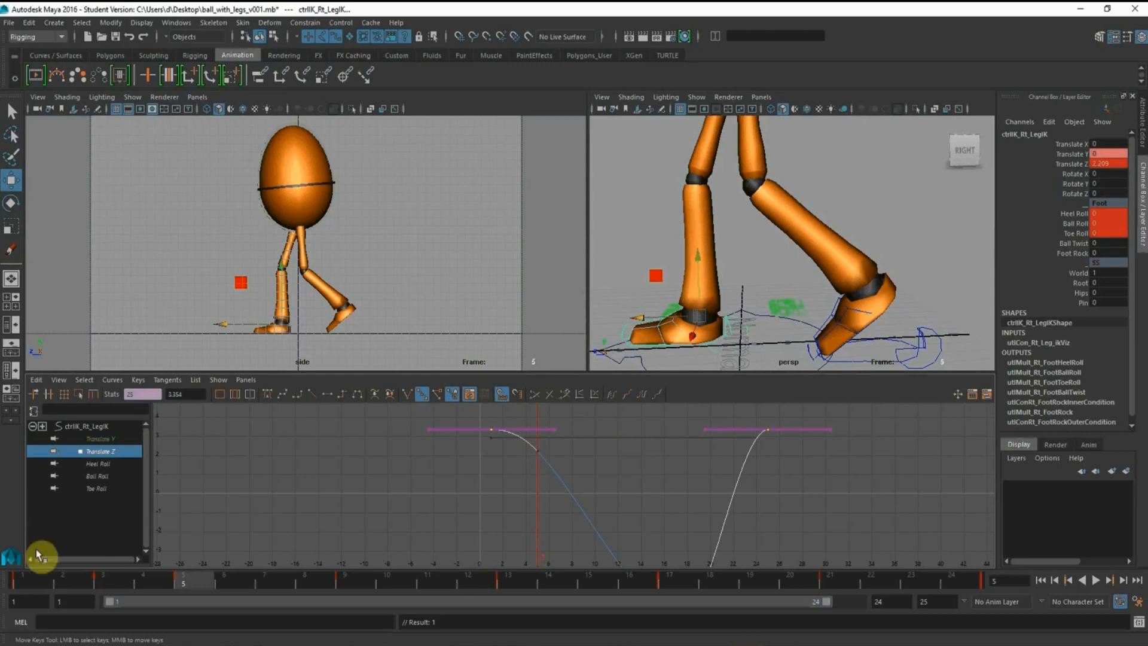
{"action": "left_click", "coordinate": [30, 581]}
{"action": "left_click_drag", "start_coordinate": [57, 579], "coordinate": [109, 578]}
Slide the right foot IK control back to about Translate Z 2.42 at frame 3, key it and compare with frame 5
{"action": "middle_click", "coordinate": [422, 467]}
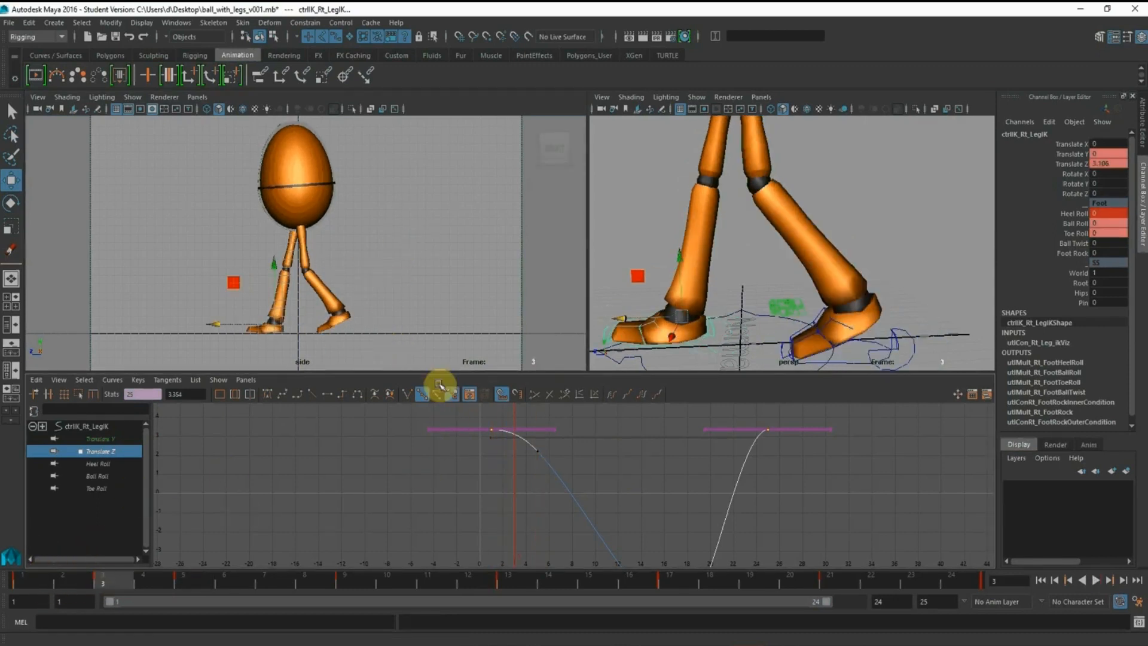
{"action": "middle_click_drag", "start_coordinate": [212, 325], "coordinate": [216, 326]}
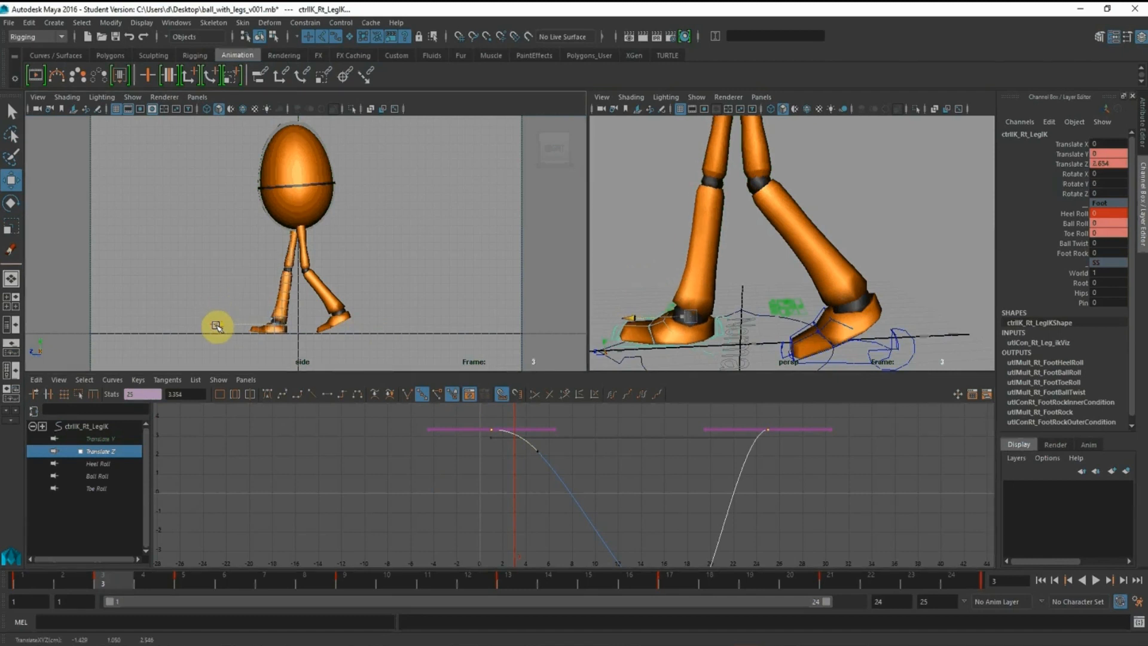
{"action": "key", "text": "s"}
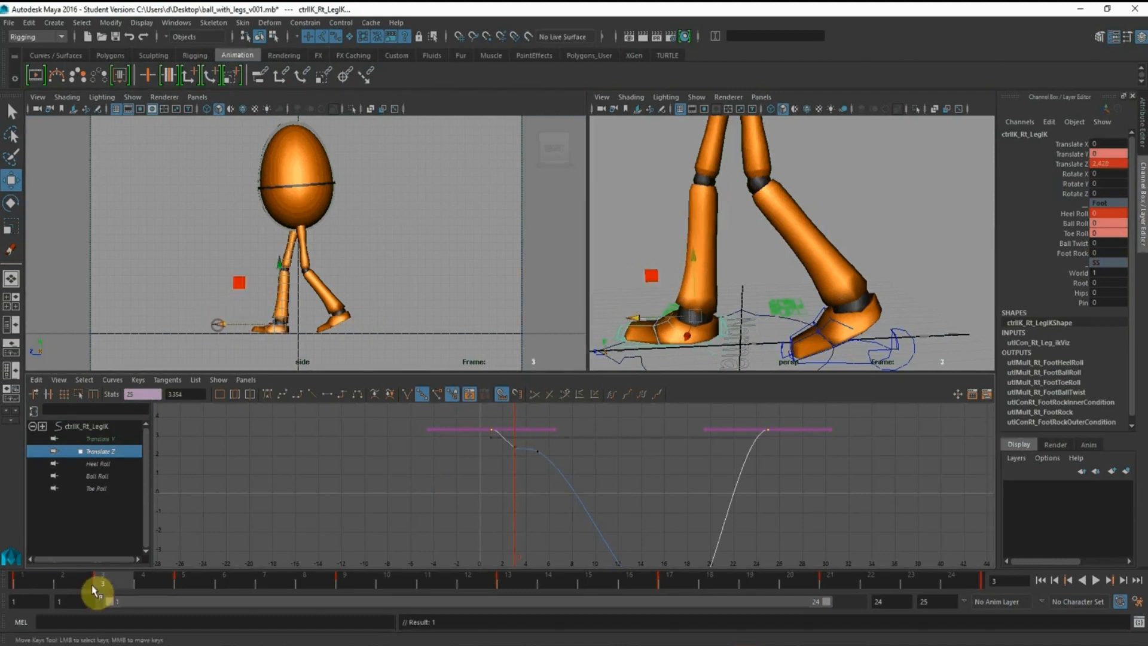
{"action": "left_click", "coordinate": [180, 583]}
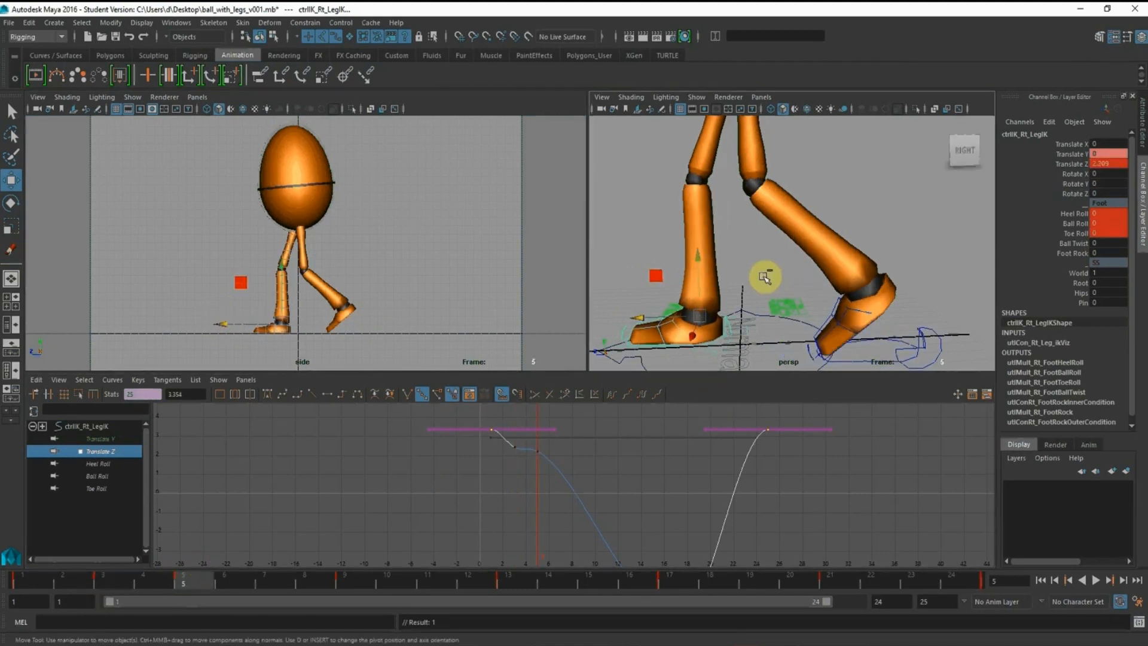
Move the right toe control's Rotate X key at frame 5 one frame earlier, to frame 4
{"action": "middle_click_drag", "start_coordinate": [663, 273], "coordinate": [736, 185], "text": "alt"}
{"action": "right_click_drag", "start_coordinate": [735, 184], "coordinate": [759, 287], "text": "alt"}
{"action": "middle_click_drag", "start_coordinate": [633, 275], "coordinate": [711, 261], "text": "alt"}
{"action": "left_click", "coordinate": [711, 261]}
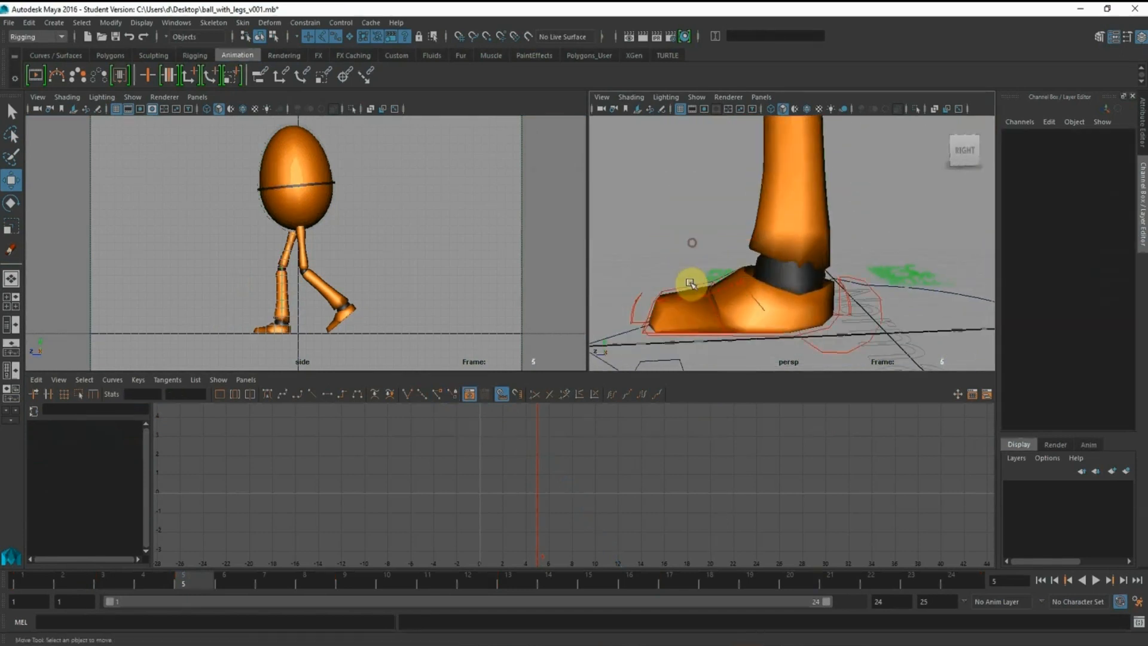
{"action": "left_click", "coordinate": [684, 288]}
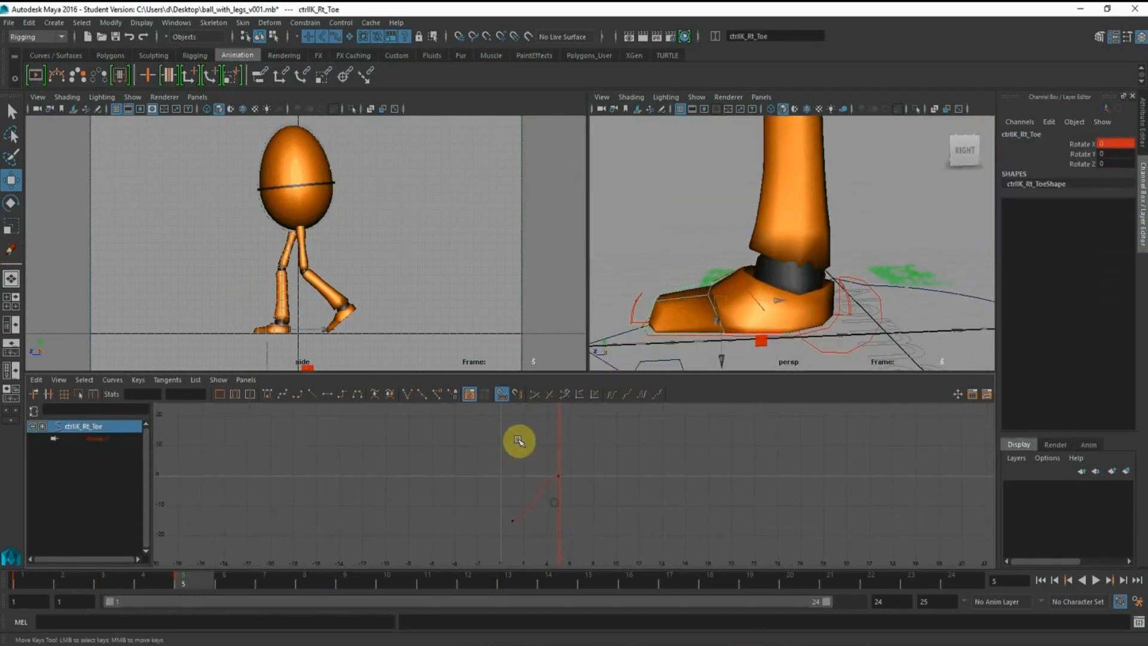
{"action": "left_click_drag", "start_coordinate": [517, 429], "coordinate": [613, 519]}
{"action": "middle_click_drag", "start_coordinate": [591, 472], "coordinate": [580, 471], "text": "shift"}
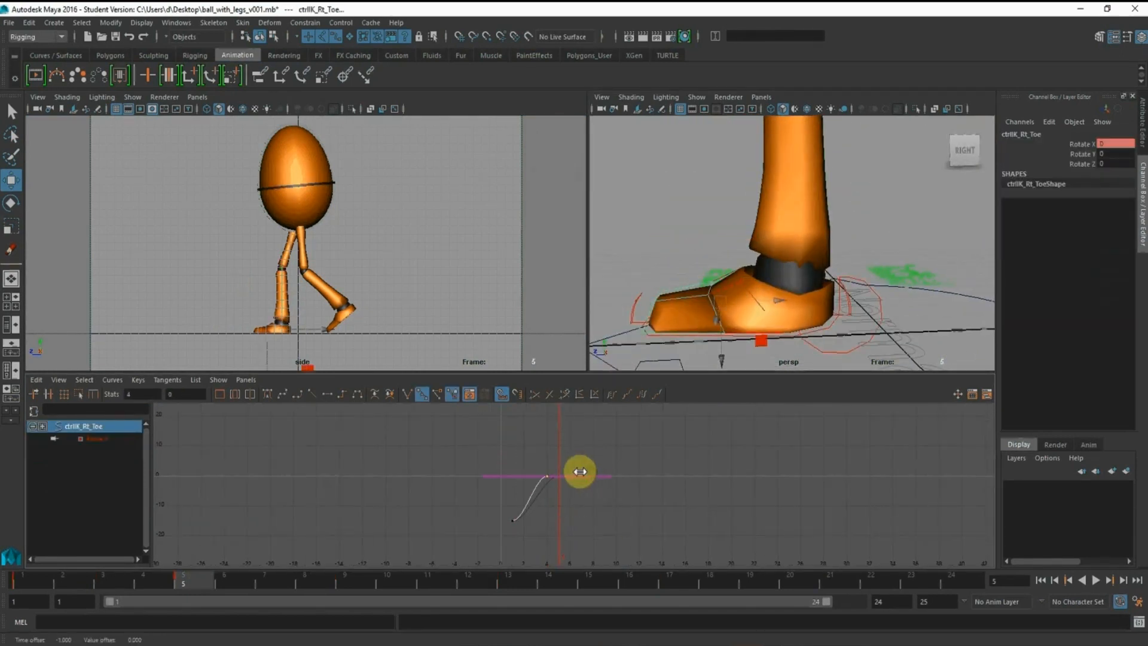
Key the right toe control's Rotate X at frame 3 and adjust the key to about -10.7
{"action": "left_click", "coordinate": [104, 581]}
{"action": "left_click", "coordinate": [1079, 144]}
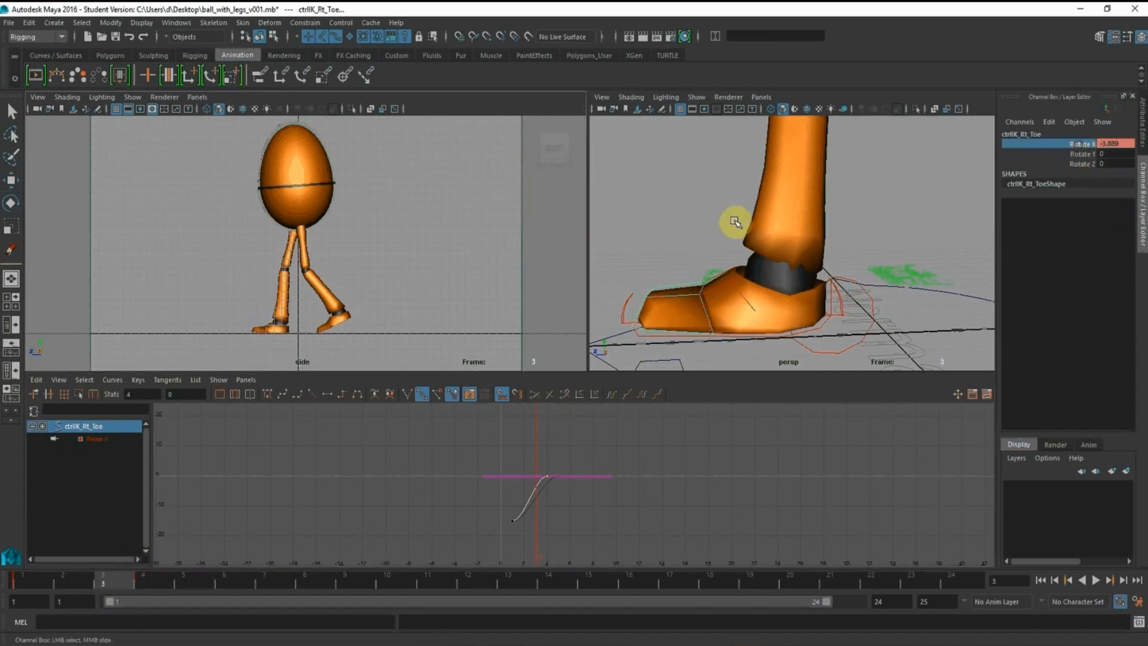
{"action": "middle_click_drag", "start_coordinate": [740, 226], "coordinate": [721, 231]}
{"action": "middle_click_drag", "start_coordinate": [577, 440], "coordinate": [651, 400], "text": "alt"}
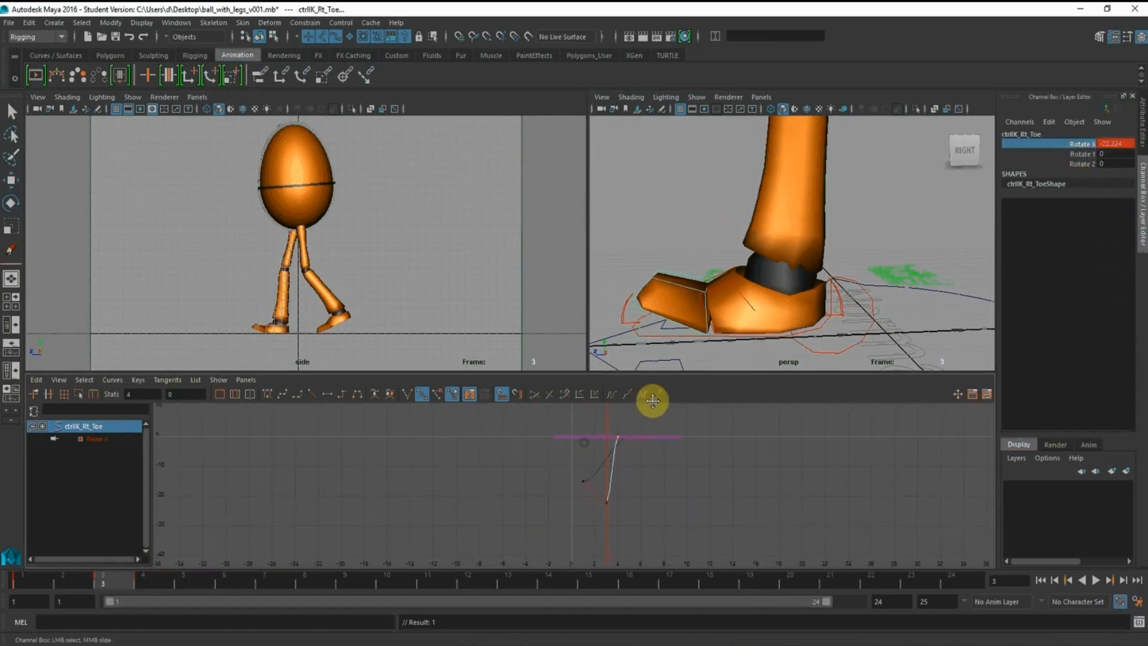
{"action": "right_click_drag", "start_coordinate": [576, 462], "coordinate": [581, 462], "text": "alt"}
{"action": "left_click_drag", "start_coordinate": [601, 476], "coordinate": [634, 543]}
{"action": "right_click_drag", "start_coordinate": [606, 514], "coordinate": [622, 529], "text": "alt"}
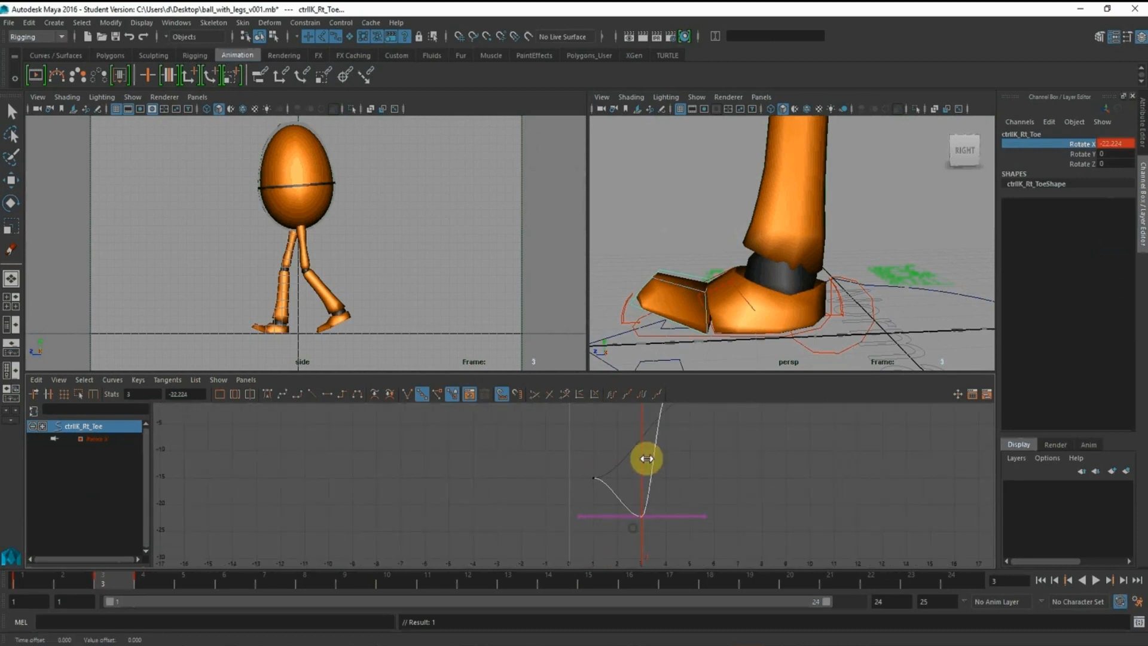
{"action": "middle_click_drag", "start_coordinate": [672, 546], "coordinate": [670, 484], "text": "shift"}
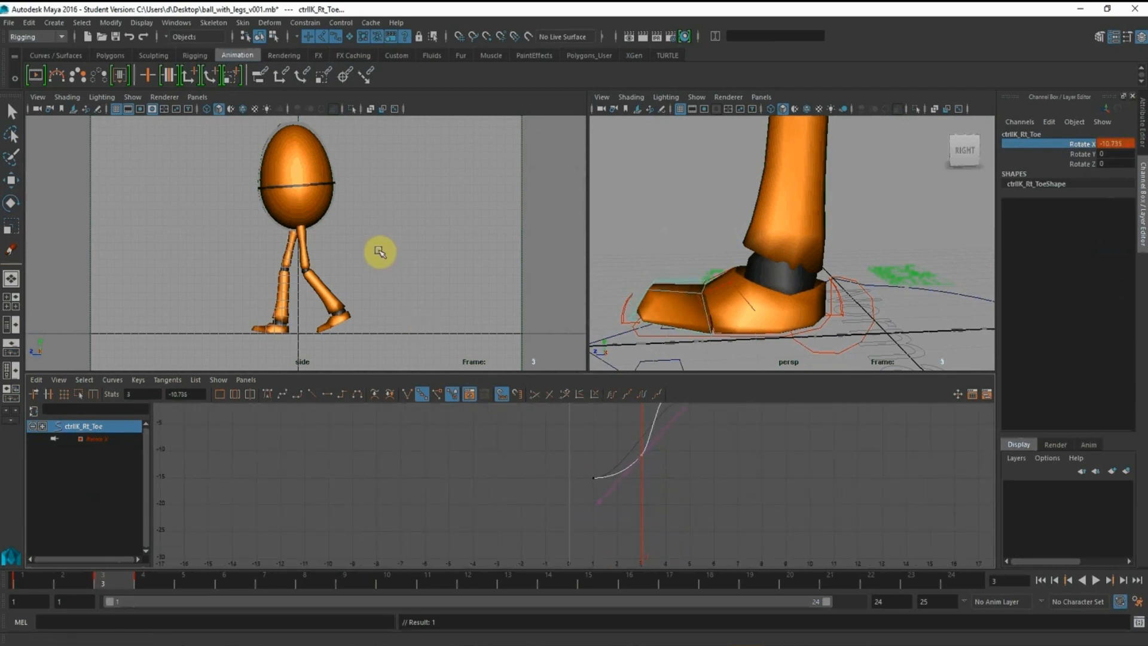
Enlarge the side view around the feet and scrub frames 1 to 3 to check the toe bend
{"action": "key", "text": "space"}
{"action": "right_click_drag", "start_coordinate": [417, 487], "coordinate": [586, 446], "text": "alt"}
{"action": "left_click_drag", "start_coordinate": [34, 590], "coordinate": [113, 584]}
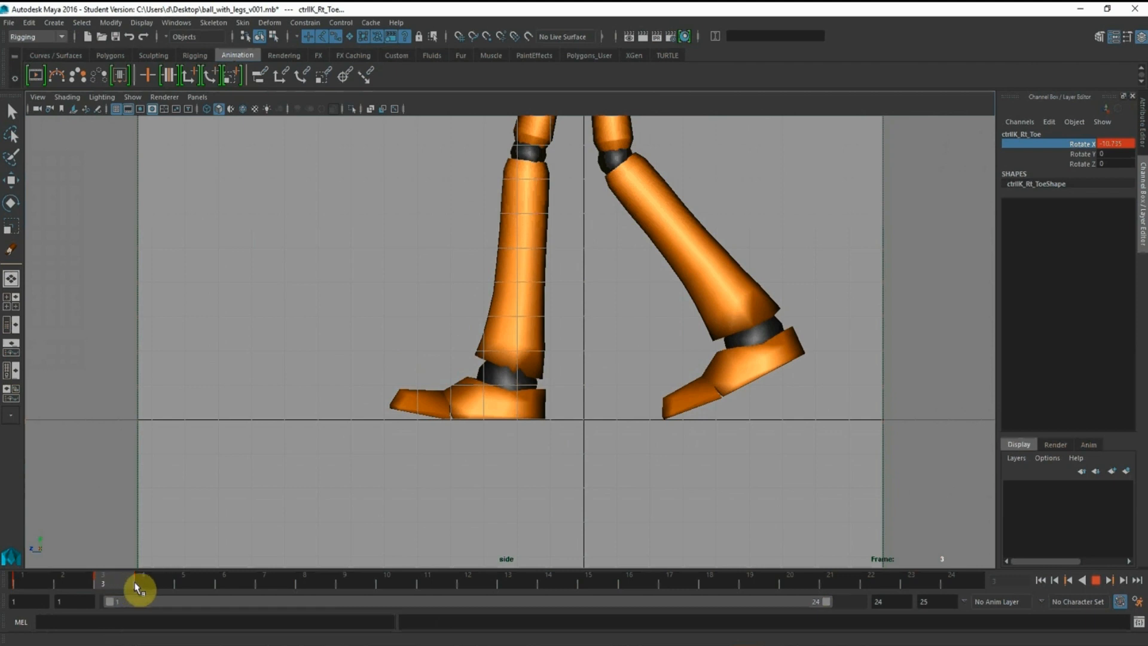
Play the walk cycle in the enlarged side view to check the right toe's bend
{"action": "left_click_drag", "start_coordinate": [137, 589], "coordinate": [12, 588]}
{"action": "left_click", "coordinate": [1095, 580]}
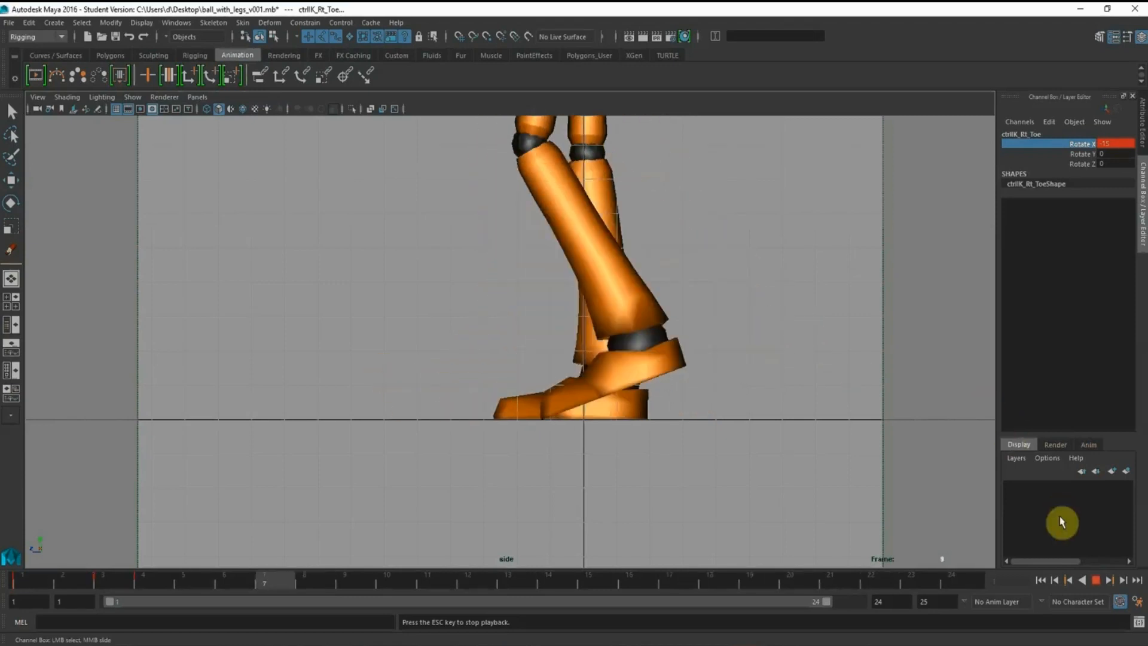
{"action": "left_click", "coordinate": [1096, 580]}
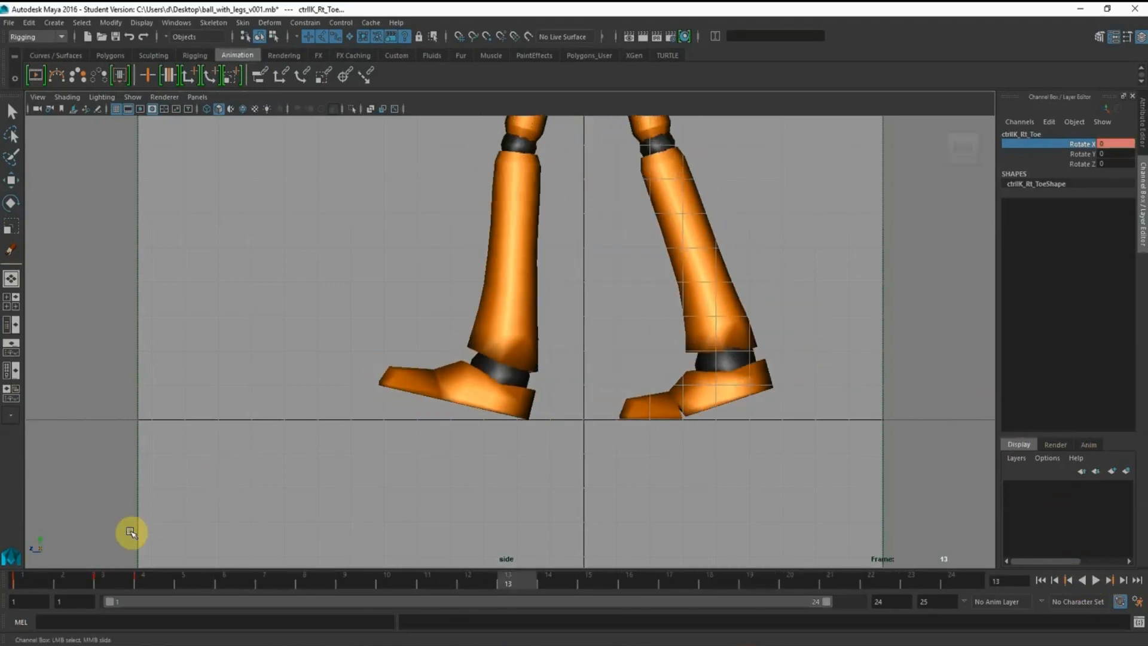
Extend the playback range to frame 25 and key the right toe control's rotation there
{"action": "left_click", "coordinate": [37, 583]}
{"action": "right_click_drag", "start_coordinate": [719, 340], "coordinate": [649, 236], "text": "alt"}
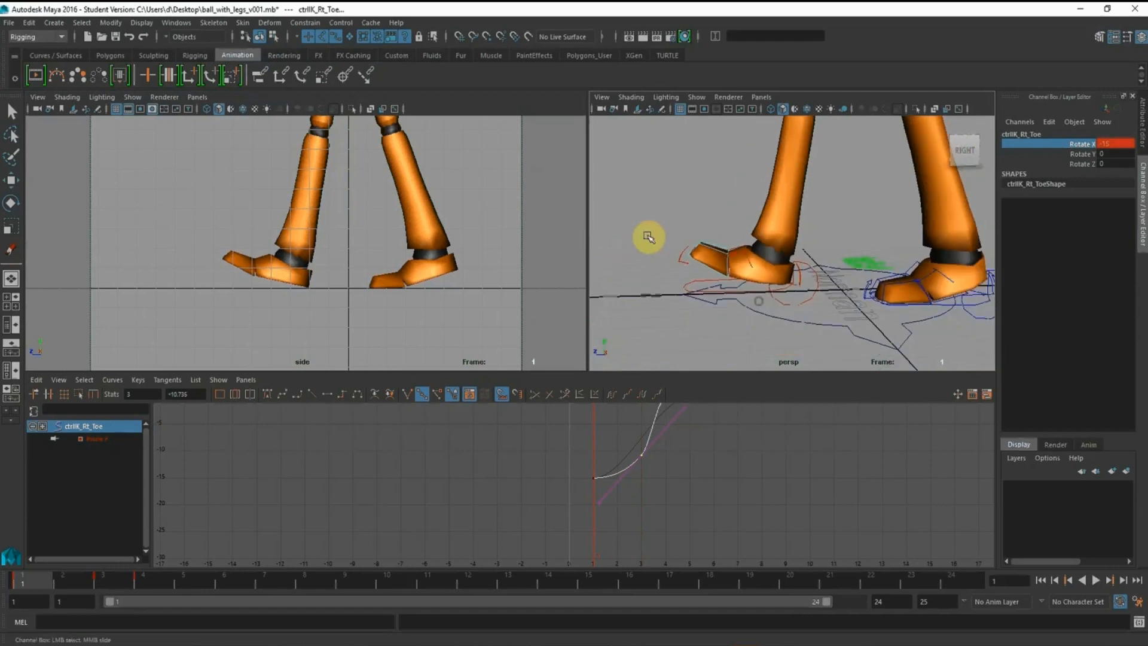
{"action": "right_click_drag", "start_coordinate": [728, 449], "coordinate": [721, 493], "text": "alt+shift"}
{"action": "left_click_drag", "start_coordinate": [757, 537], "coordinate": [444, 366]}
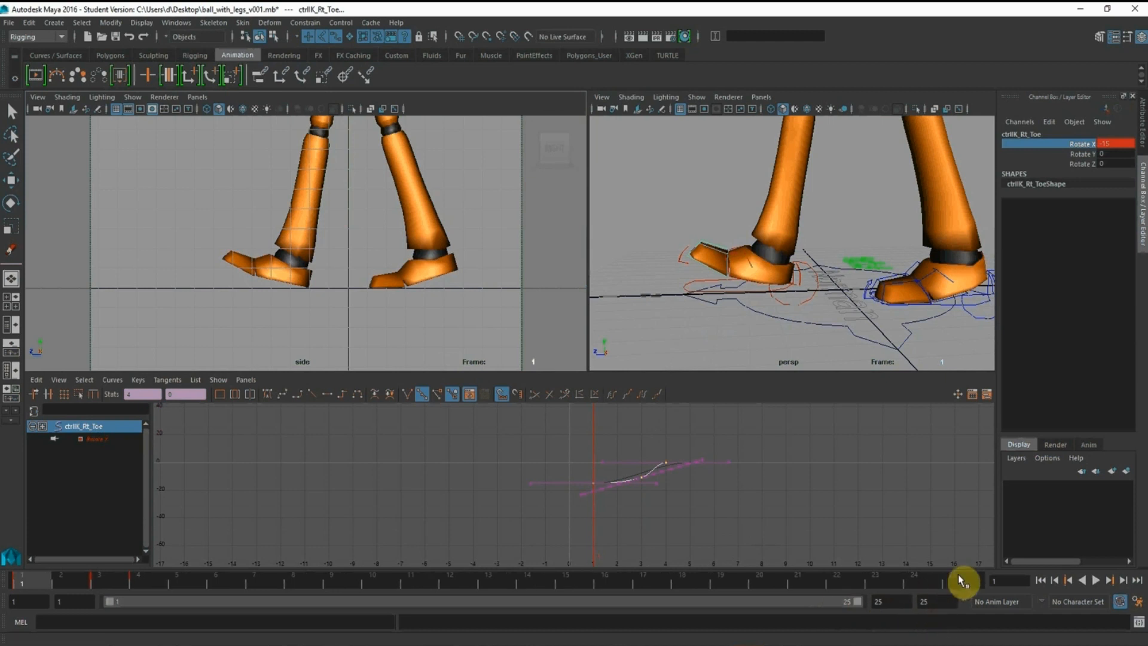
{"action": "left_click", "coordinate": [958, 579]}
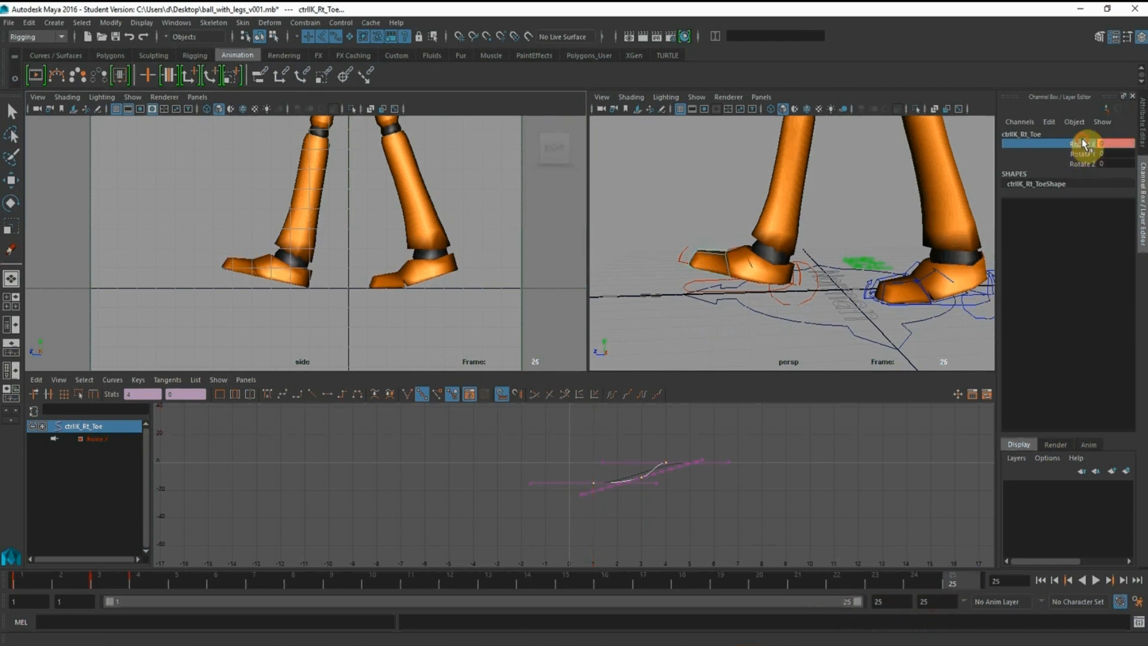
{"action": "right_click_drag", "start_coordinate": [1082, 143], "coordinate": [1078, 182]}
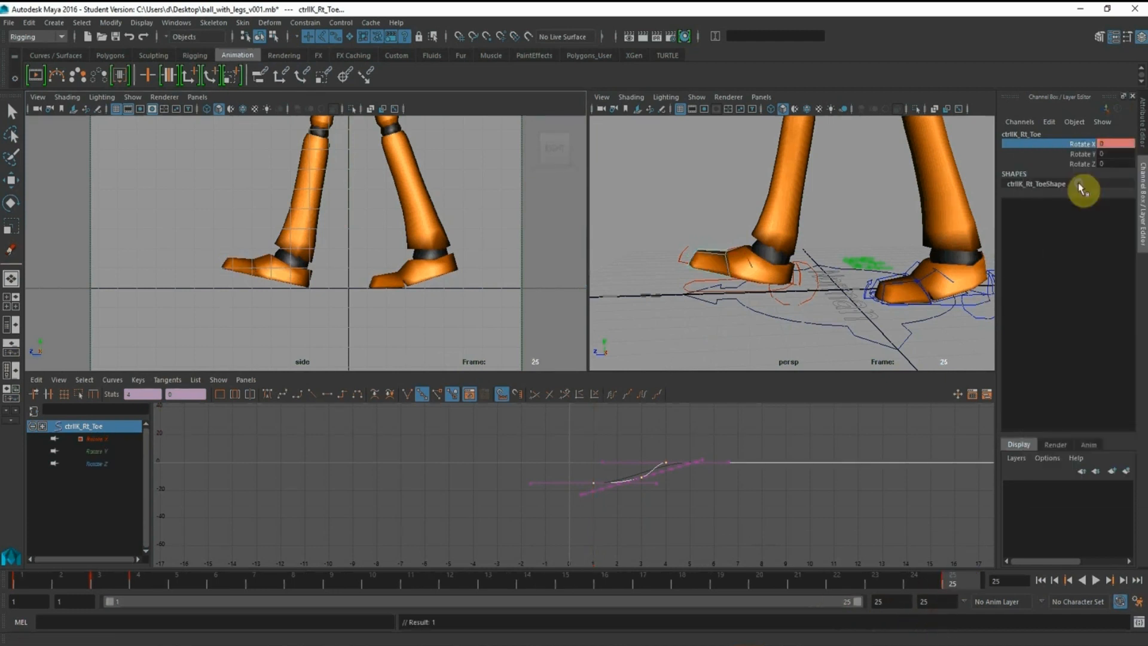
{"action": "left_click", "coordinate": [842, 584]}
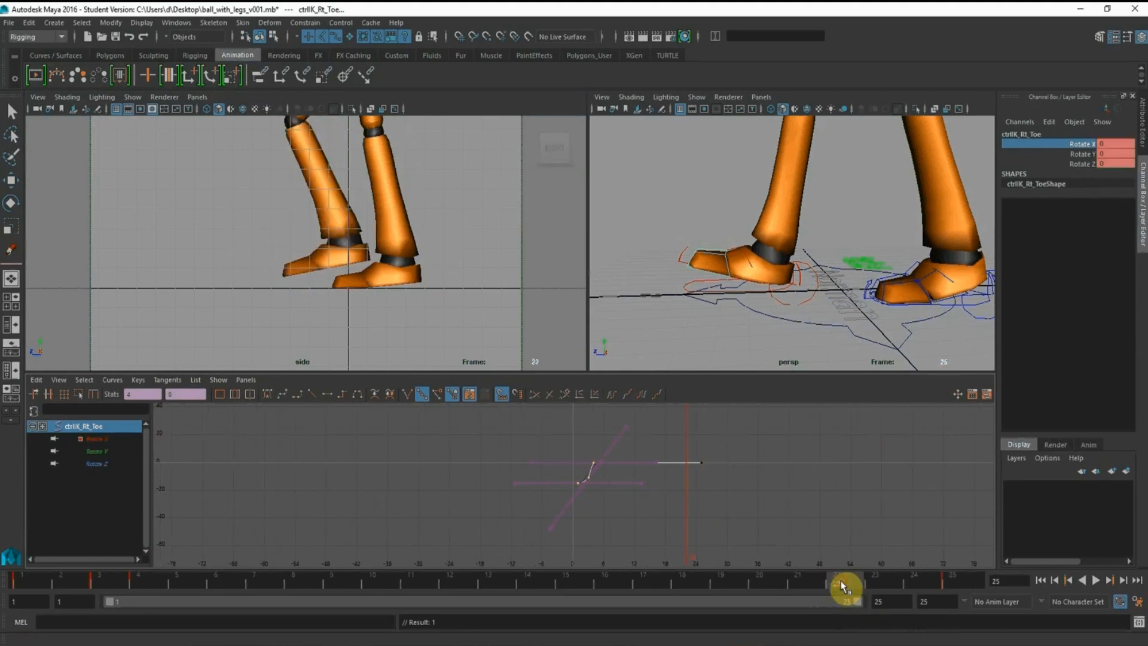
{"action": "left_click_drag", "start_coordinate": [844, 580], "coordinate": [989, 574]}
Lower the right toe control's rotation keys at frame 25 to about -15
{"action": "left_click_drag", "start_coordinate": [667, 439], "coordinate": [735, 491]}
{"action": "middle_click_drag", "start_coordinate": [712, 439], "coordinate": [712, 457], "text": "shift"}
{"action": "right_click_drag", "start_coordinate": [750, 501], "coordinate": [694, 497], "text": "alt+shift"}
{"action": "middle_click_drag", "start_coordinate": [598, 446], "coordinate": [595, 472], "text": "alt"}
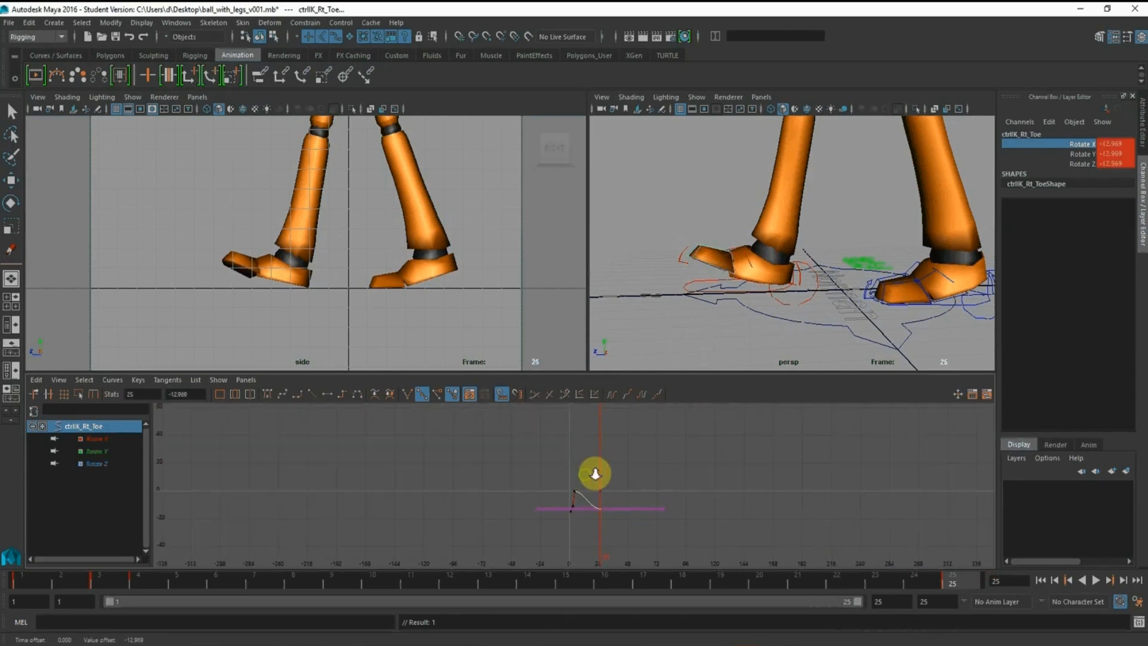
{"action": "right_click_drag", "start_coordinate": [594, 472], "coordinate": [637, 508], "text": "alt"}
{"action": "middle_click_drag", "start_coordinate": [620, 469], "coordinate": [604, 410], "text": "alt"}
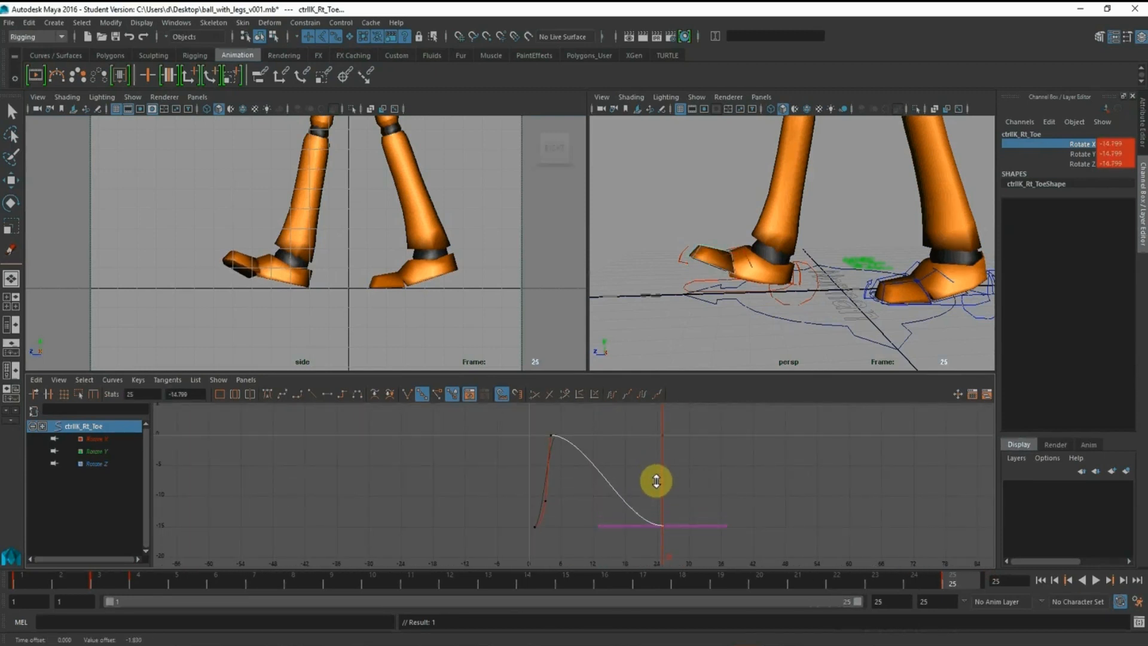
{"action": "middle_click_drag", "start_coordinate": [657, 481], "coordinate": [657, 482], "text": "shift"}
Set the right toe control's rotation keys at frame 25 to exactly -15, matching the frame 1 key
{"action": "left_click", "coordinate": [695, 465]}
{"action": "left_click_drag", "start_coordinate": [511, 507], "coordinate": [644, 553]}
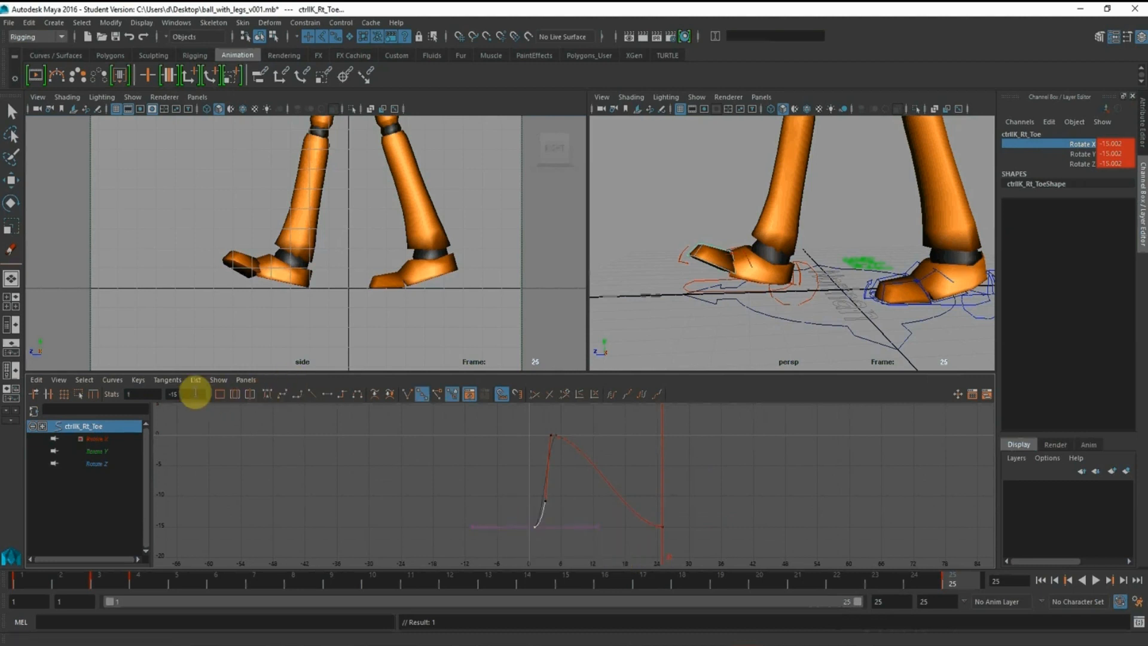
{"action": "left_click", "coordinate": [682, 490]}
{"action": "left_click_drag", "start_coordinate": [742, 548], "coordinate": [484, 518]}
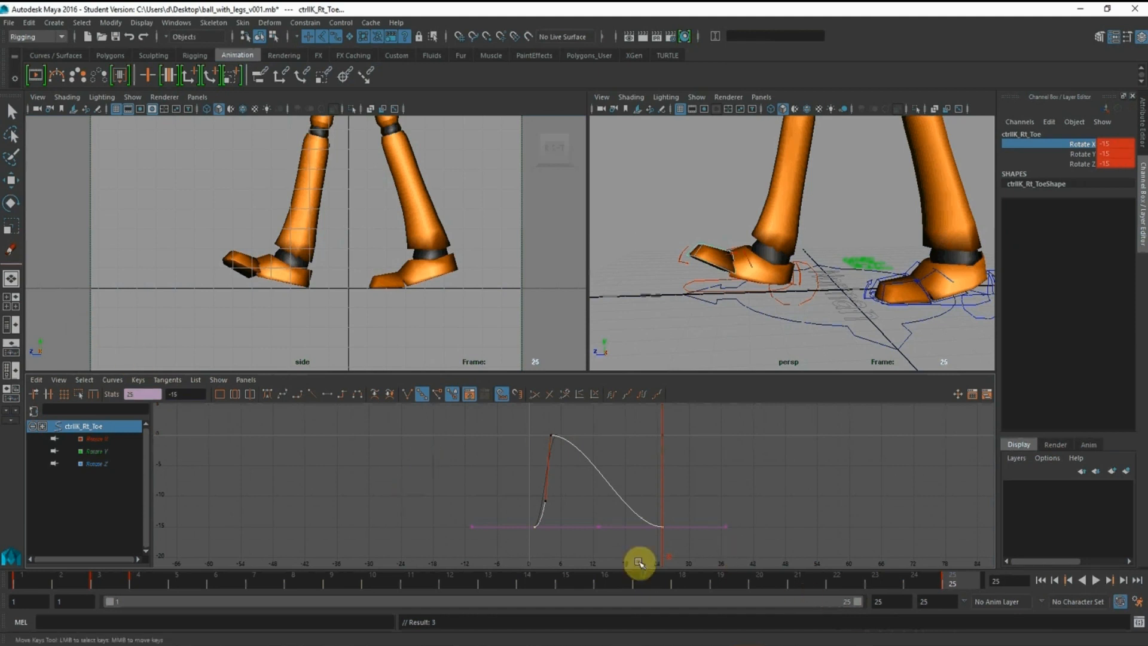
Inspect the right toe at frame 14 and undo the last edits to its frame 25 keys
{"action": "left_click", "coordinate": [536, 583]}
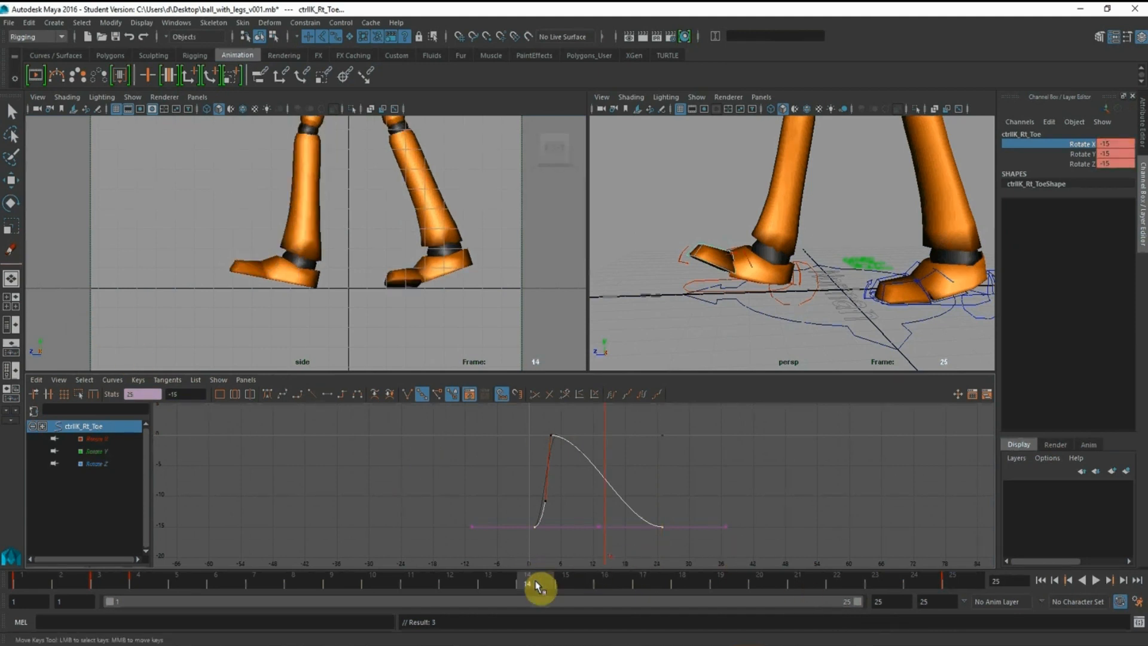
{"action": "left_click", "coordinate": [729, 441]}
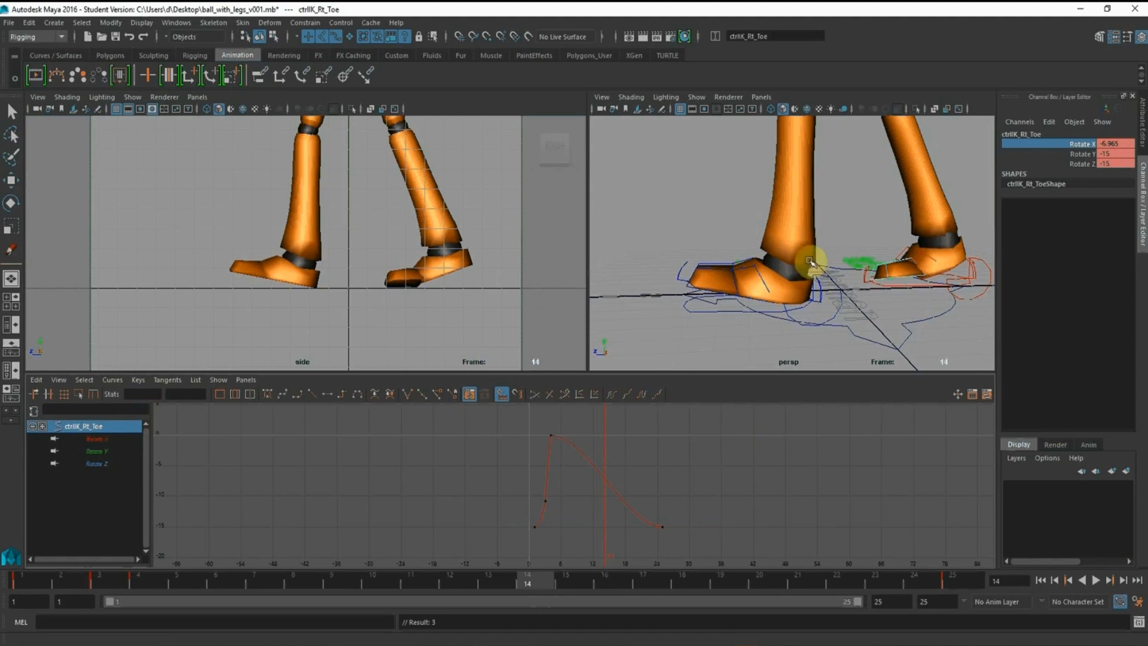
{"action": "left_click_drag", "start_coordinate": [883, 299], "coordinate": [851, 275], "text": "alt"}
{"action": "key", "text": "ctrl+z"}
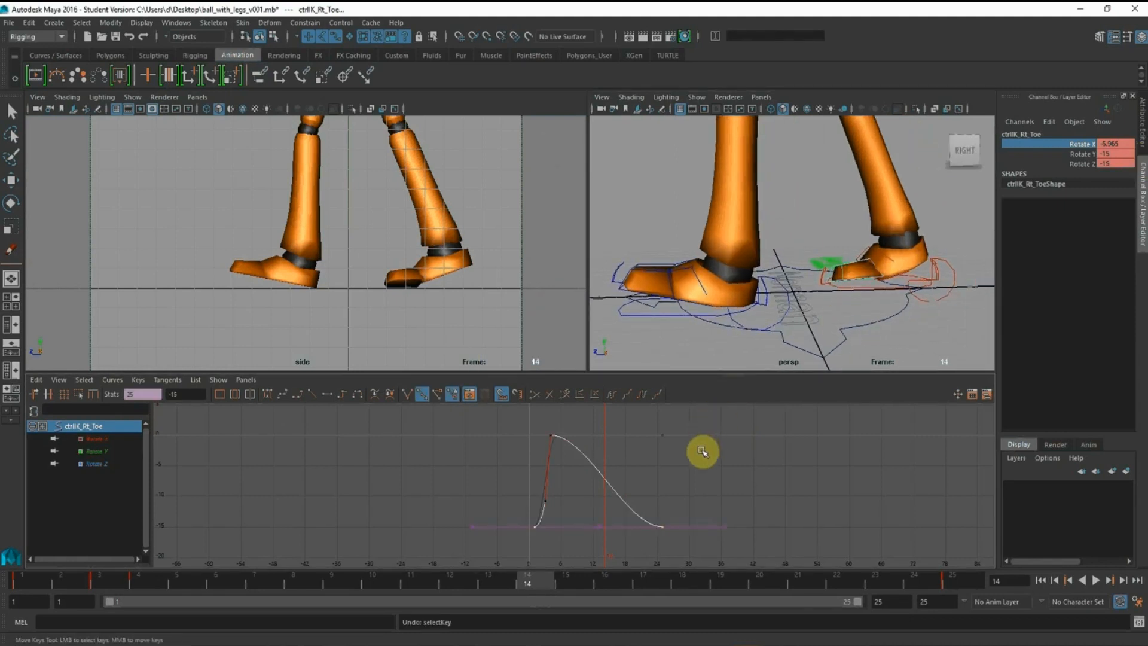
{"action": "key", "text": "ctrl+z"}
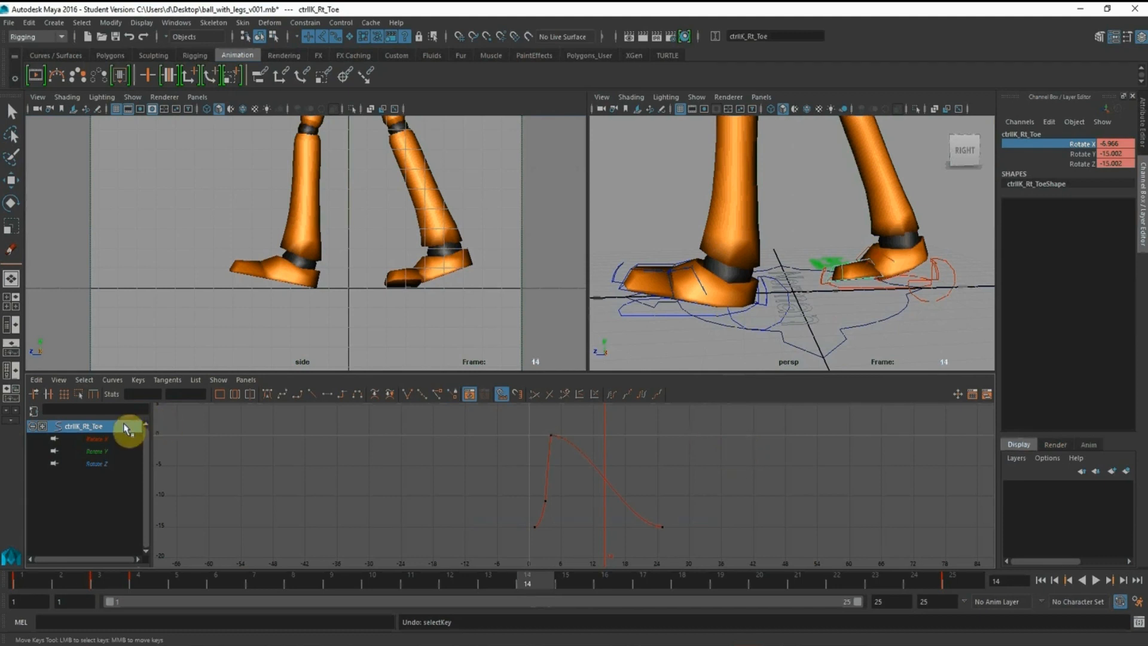
Remove the animation from the right toe control's Rotate Y and Rotate Z and set both values to 0
{"action": "left_click", "coordinate": [106, 451]}
{"action": "left_click", "coordinate": [1070, 154]}
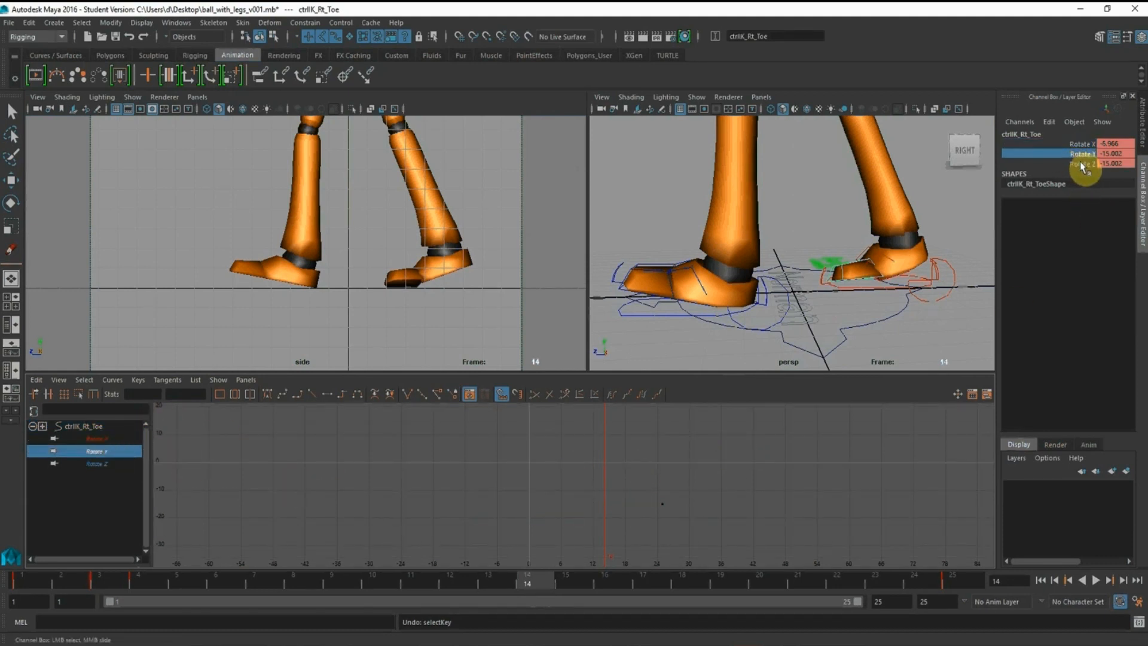
{"action": "right_click", "coordinate": [1084, 166]}
{"action": "left_click", "coordinate": [1086, 346]}
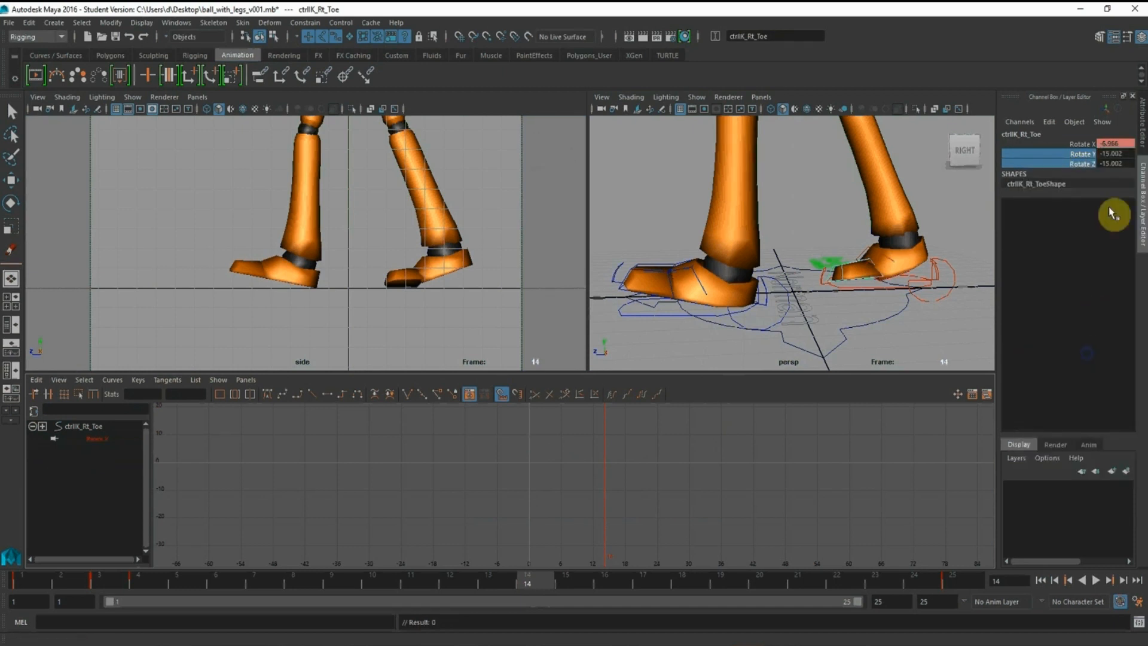
{"action": "double_click", "coordinate": [1113, 154]}
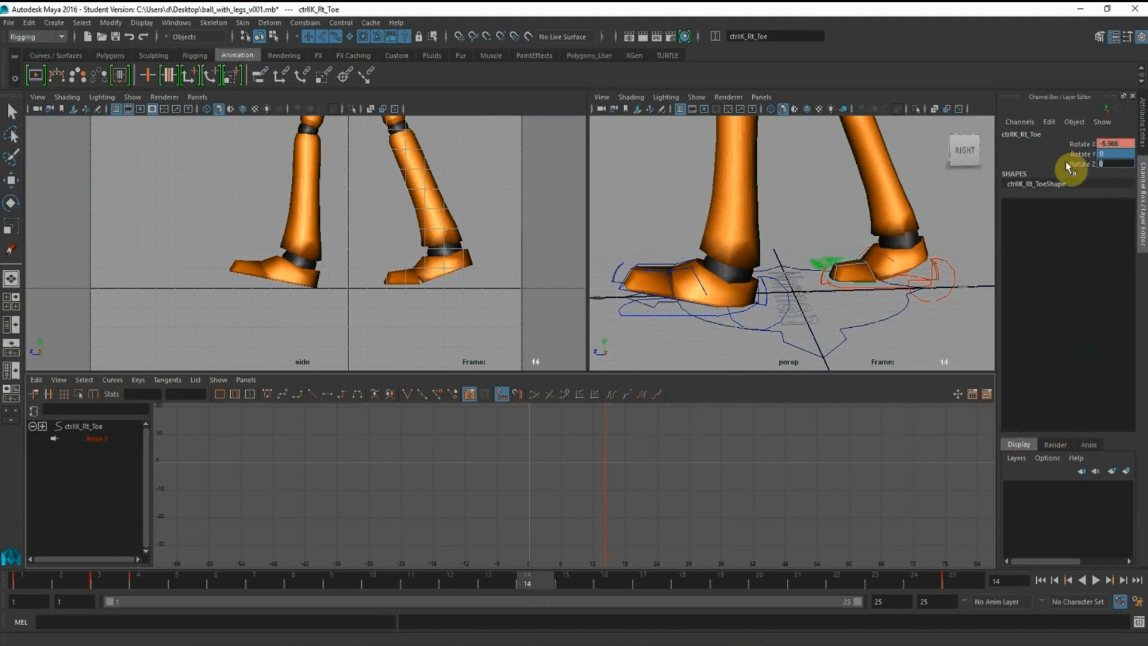
Play back the cycle and key the right toe control's Rotate X at 0 on frame 14
{"action": "left_click", "coordinate": [1078, 145]}
{"action": "left_click", "coordinate": [94, 439]}
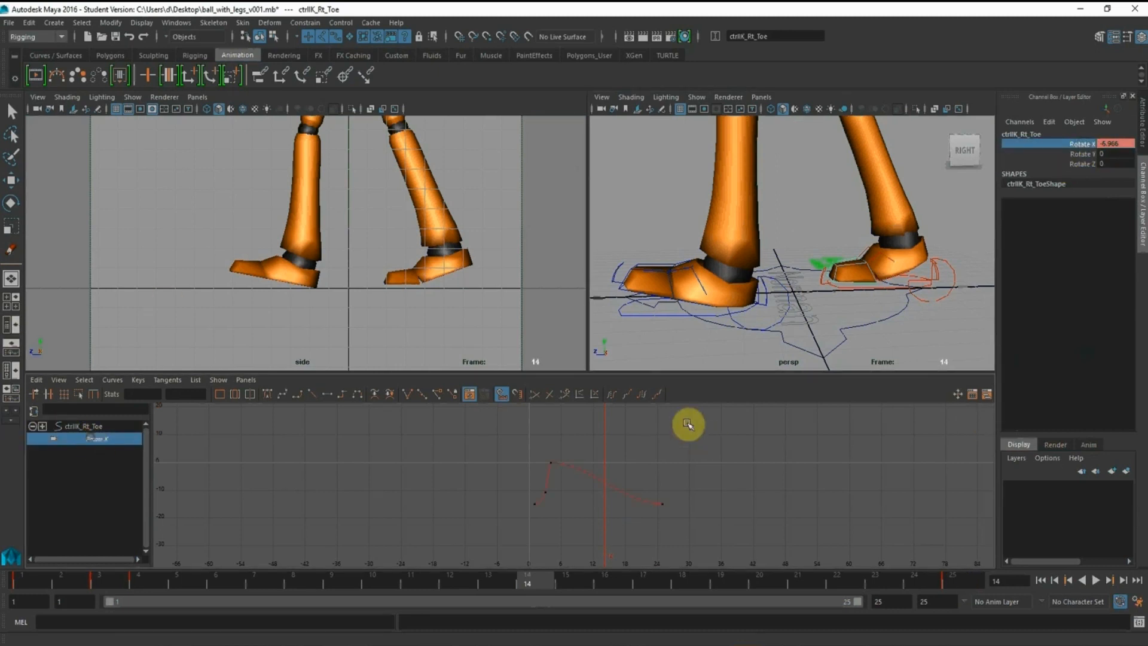
{"action": "left_click", "coordinate": [957, 580]}
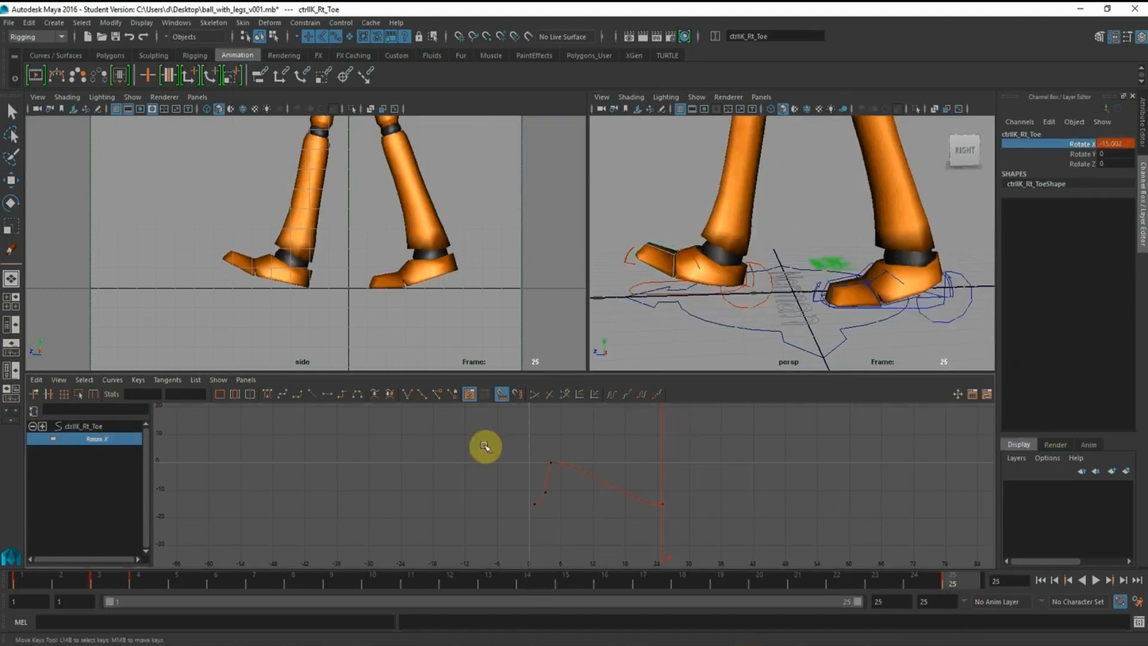
{"action": "left_click", "coordinate": [142, 583]}
{"action": "key", "text": "alt+v"}
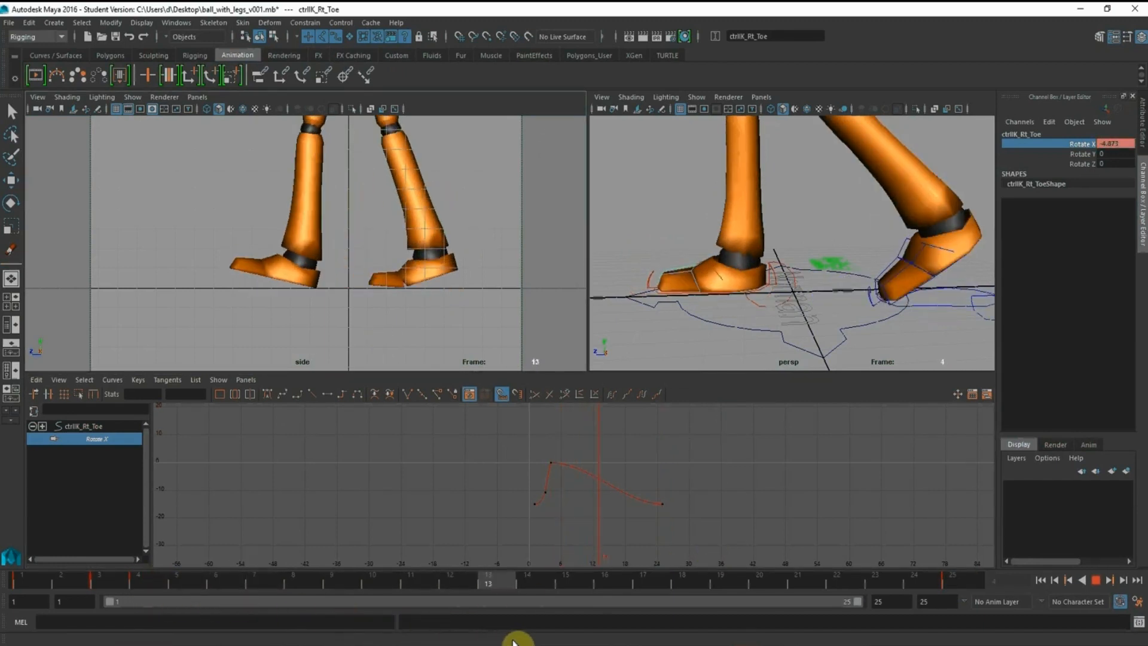
{"action": "key", "text": "alt+v"}
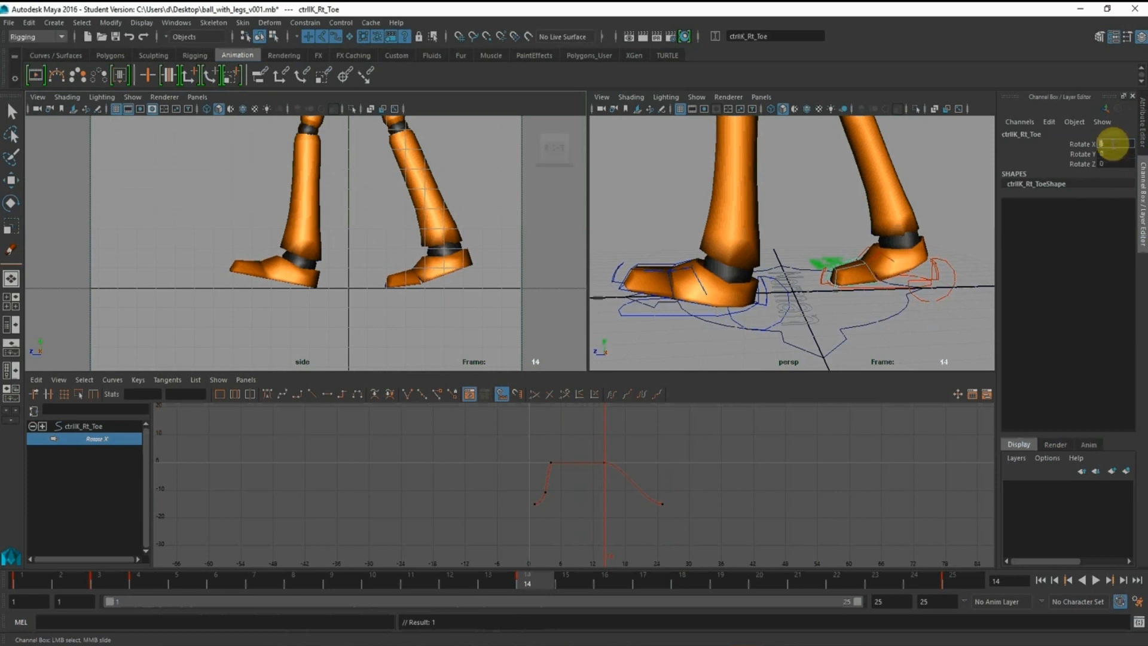
Compare the lifting right foot across frames 15 to 17 and move the toe control's frame 14 Rotate X key to frame 17
{"action": "left_click", "coordinate": [570, 583]}
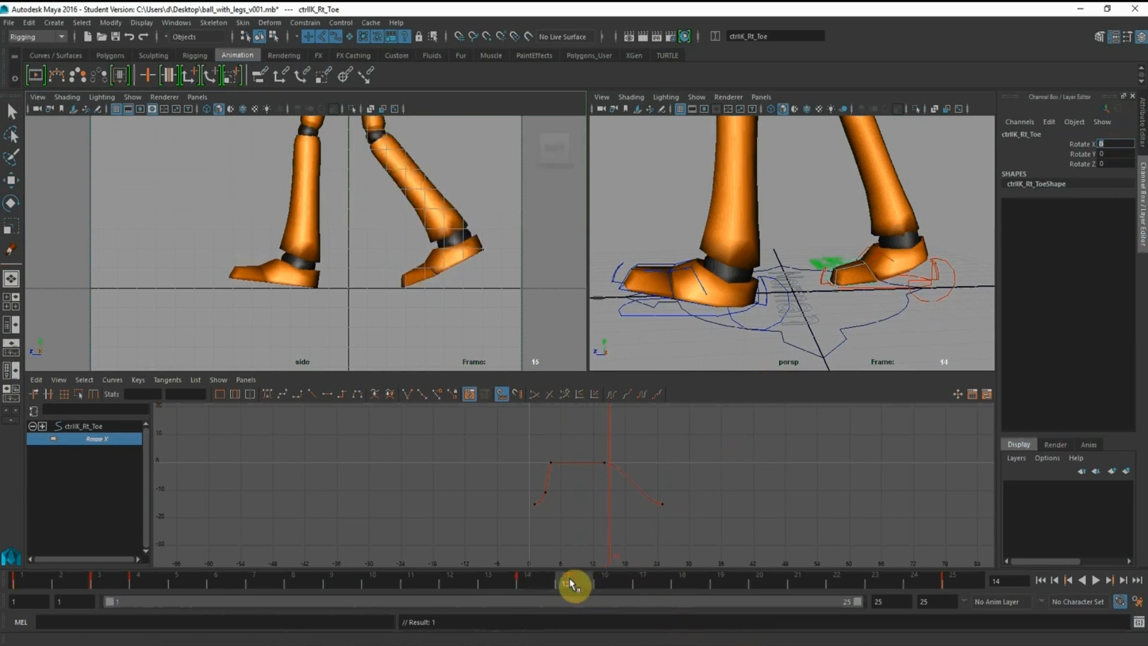
{"action": "left_click_drag", "start_coordinate": [570, 580], "coordinate": [621, 582]}
{"action": "left_click_drag", "start_coordinate": [826, 263], "coordinate": [853, 258], "text": "alt"}
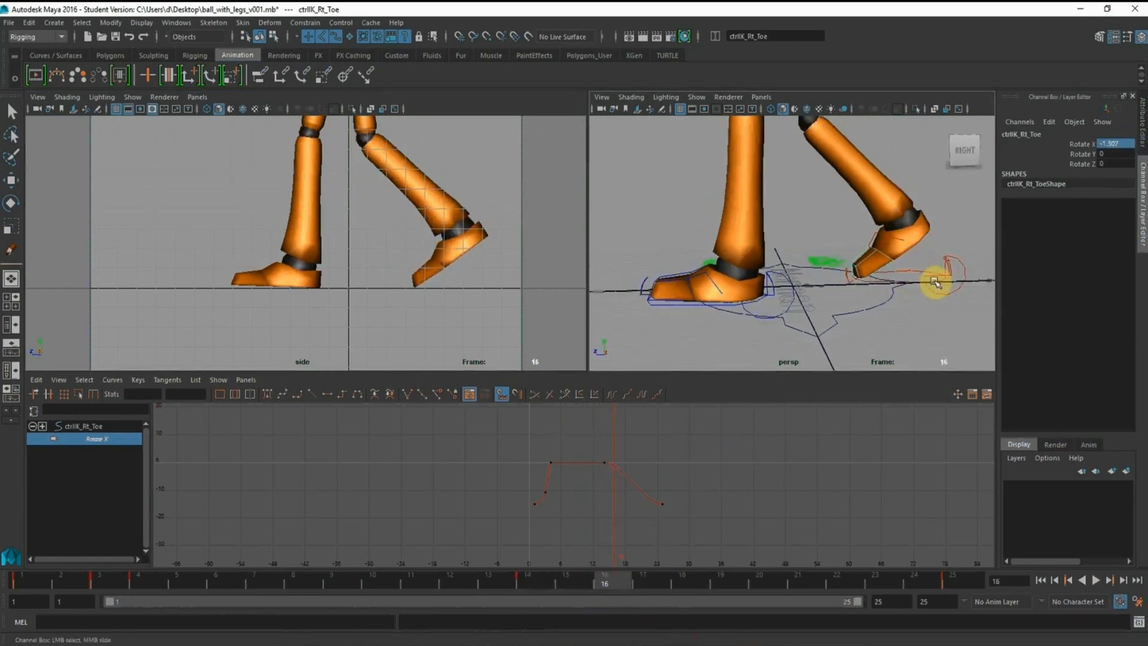
{"action": "left_click", "coordinate": [933, 281]}
{"action": "left_click", "coordinate": [641, 583]}
{"action": "key", "text": "w"}
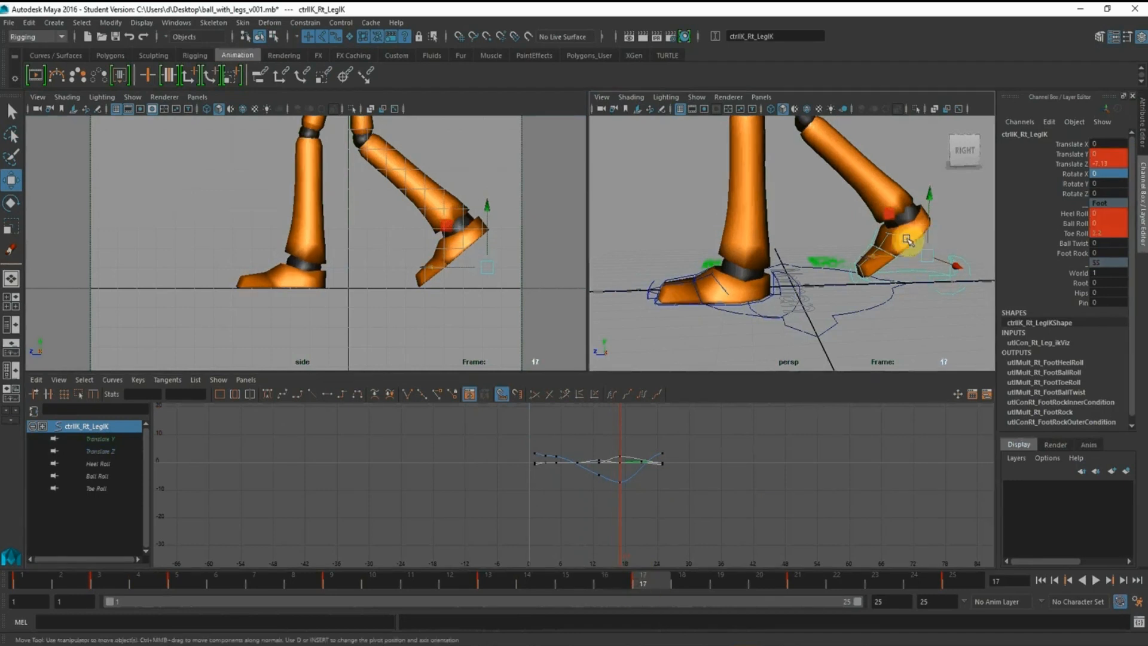
{"action": "left_click_drag", "start_coordinate": [907, 240], "coordinate": [806, 202], "text": "alt"}
{"action": "right_click_drag", "start_coordinate": [805, 202], "coordinate": [892, 281], "text": "alt"}
{"action": "left_click", "coordinate": [860, 249]}
{"action": "left_click", "coordinate": [540, 516]}
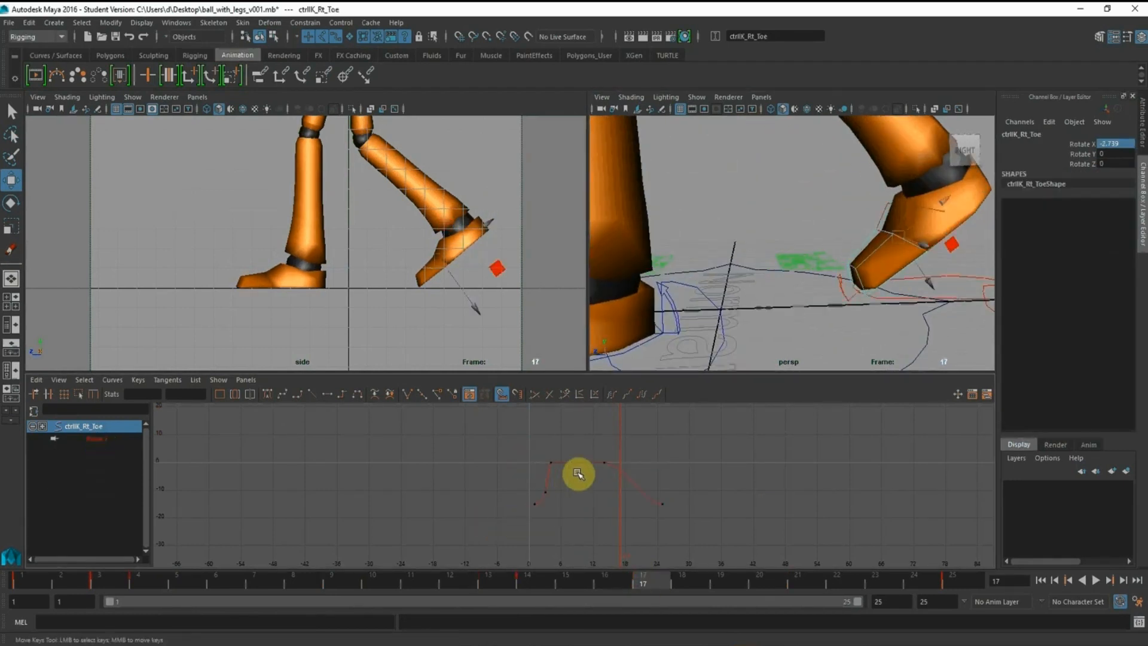
{"action": "left_click_drag", "start_coordinate": [593, 446], "coordinate": [628, 477]}
{"action": "middle_click_drag", "start_coordinate": [604, 425], "coordinate": [615, 426], "text": "shift"}
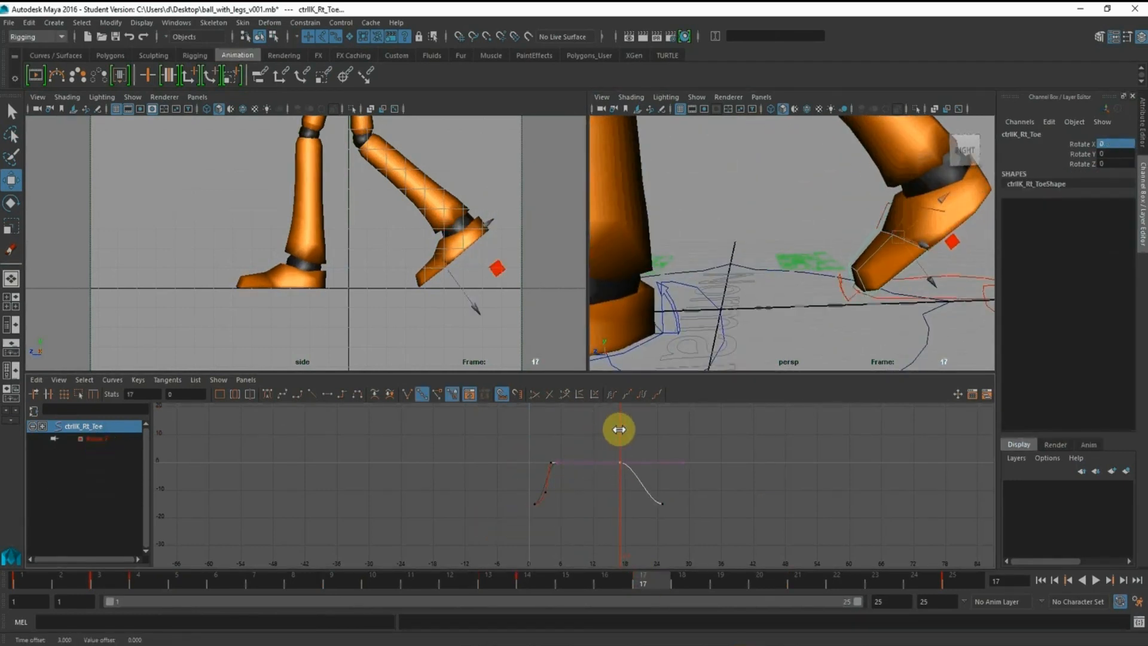
Shorten the playback range to end at frame 24 and play the looping walk cycle
{"action": "left_click", "coordinate": [10, 581]}
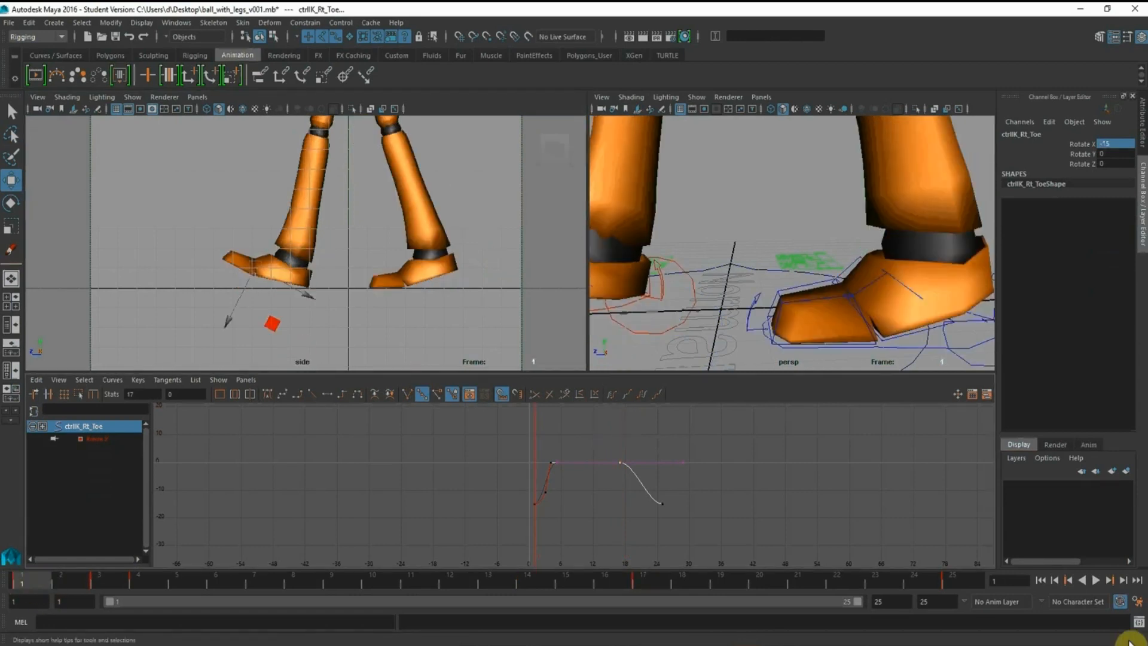
{"action": "left_click_drag", "start_coordinate": [855, 605], "coordinate": [838, 609]}
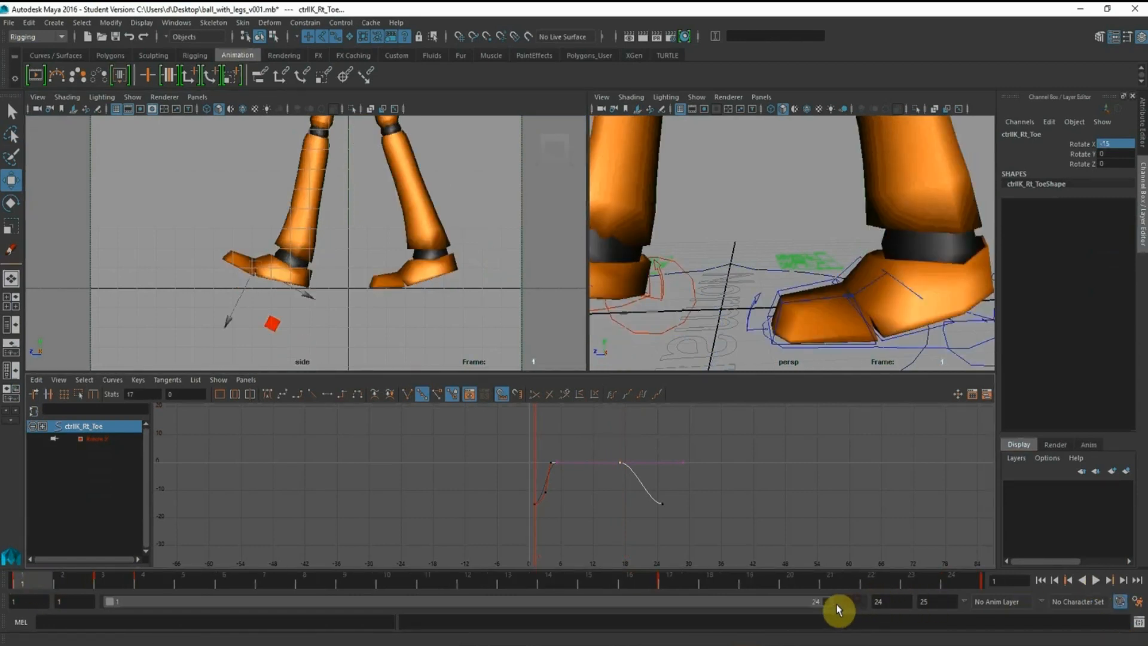
{"action": "left_click", "coordinate": [1096, 580]}
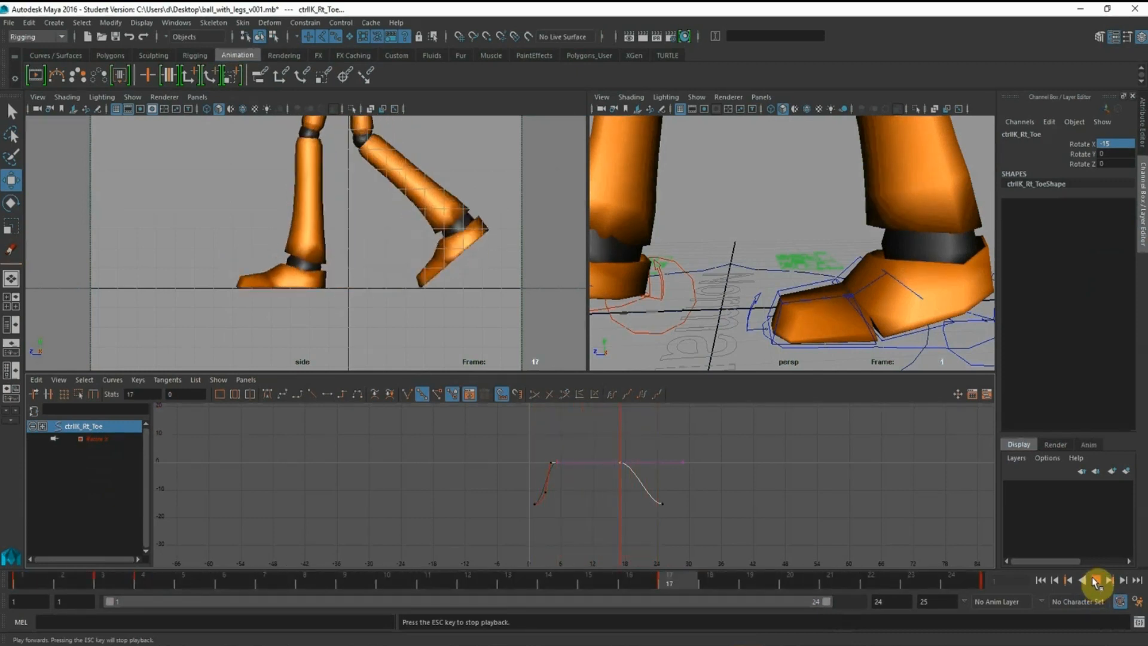
{"action": "left_click", "coordinate": [1095, 582]}
Return to frame 1 and copy all of the right toe control's Rotate X keys
{"action": "left_click", "coordinate": [23, 581]}
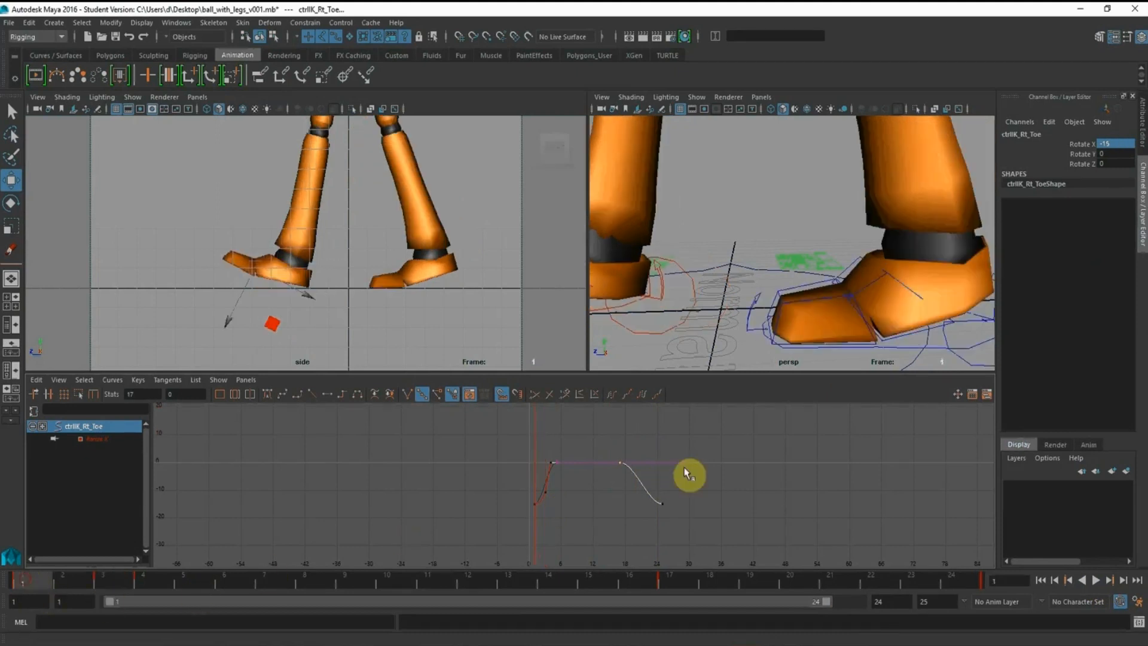
{"action": "left_click_drag", "start_coordinate": [463, 442], "coordinate": [730, 574]}
{"action": "key", "text": "ctrl+c"}
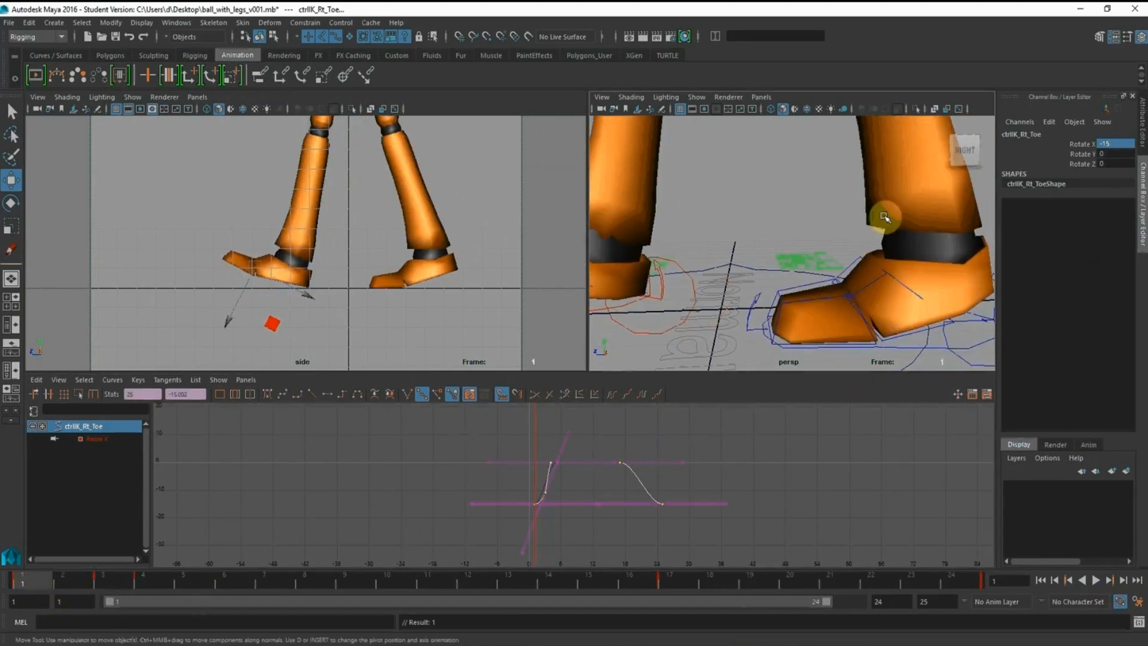
Key the left toe control's Rotate X at frame 13 and select that key on its curve
{"action": "left_click_drag", "start_coordinate": [885, 217], "coordinate": [883, 219], "text": "alt"}
{"action": "left_click", "coordinate": [526, 581]}
{"action": "left_click_drag", "start_coordinate": [795, 262], "coordinate": [860, 252], "text": "alt"}
{"action": "right_click_drag", "start_coordinate": [861, 251], "coordinate": [722, 219], "text": "alt"}
{"action": "middle_click_drag", "start_coordinate": [721, 218], "coordinate": [783, 214], "text": "alt"}
{"action": "left_click", "coordinate": [739, 262]}
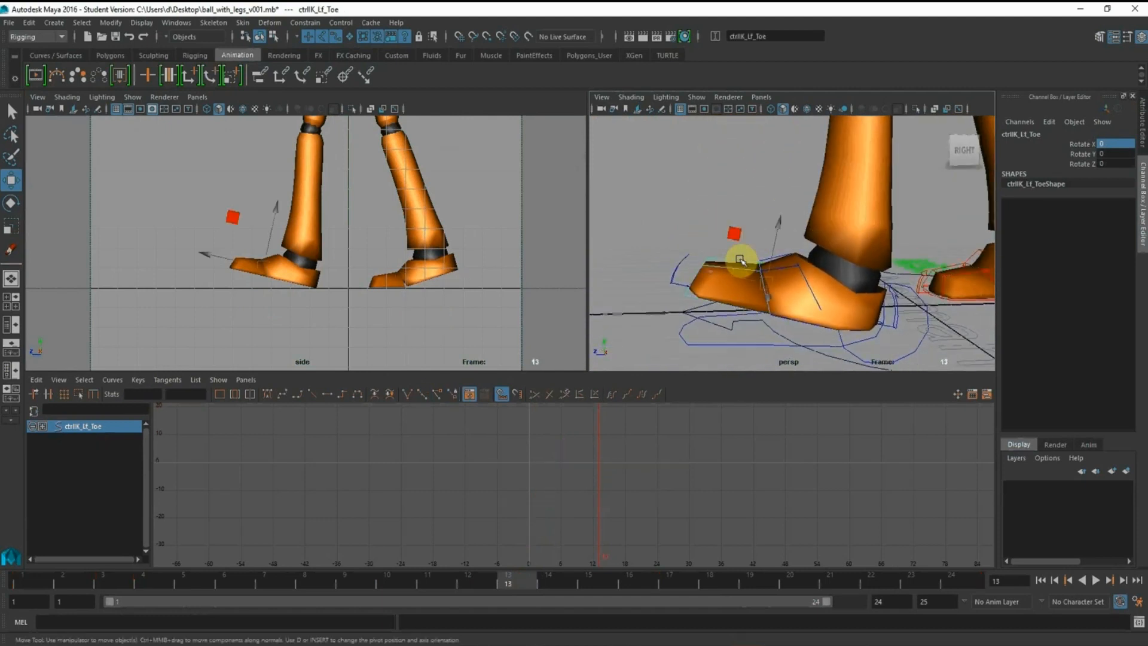
{"action": "left_click", "coordinate": [1076, 144]}
{"action": "right_click", "coordinate": [1071, 146]}
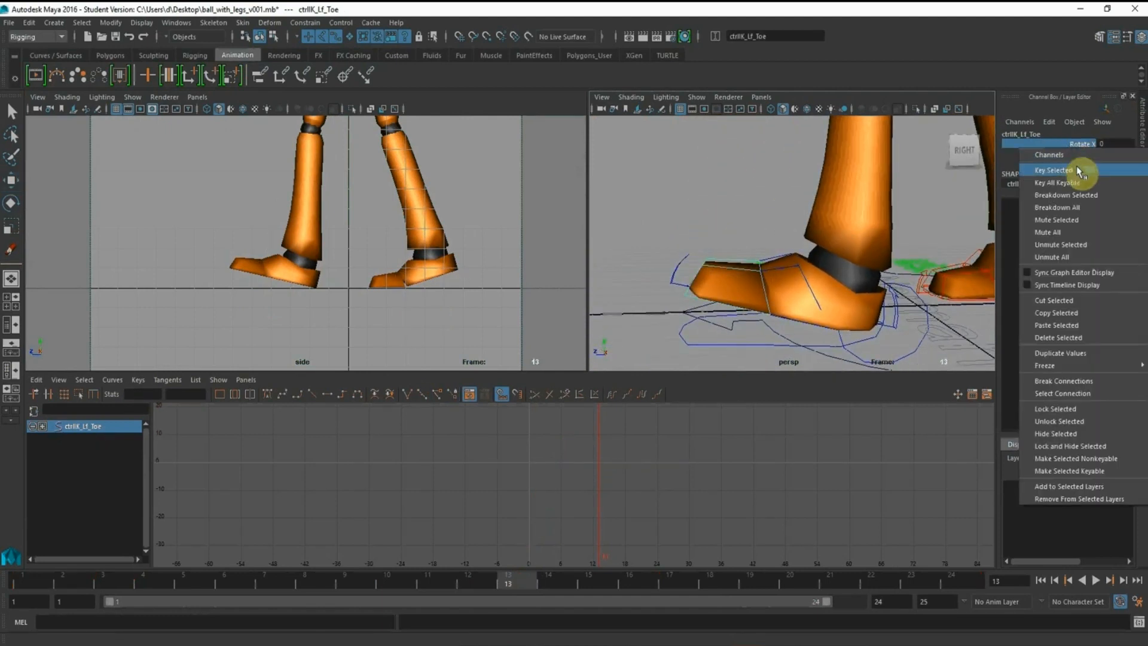
{"action": "left_click", "coordinate": [1058, 159]}
{"action": "left_click_drag", "start_coordinate": [586, 425], "coordinate": [702, 547]}
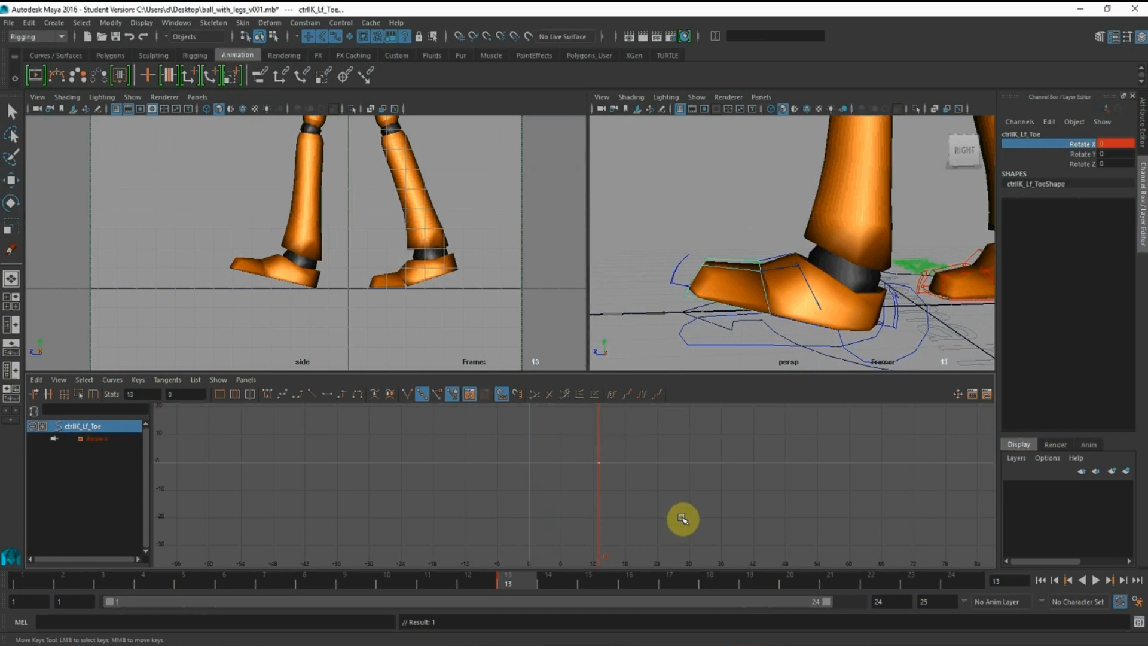
Paste the copied toe keys onto the left toe's Rotate X curve and lower the whole curve by about 15
{"action": "key", "text": "ctrl+v"}
{"action": "middle_click_drag", "start_coordinate": [657, 474], "coordinate": [658, 481], "text": "alt"}
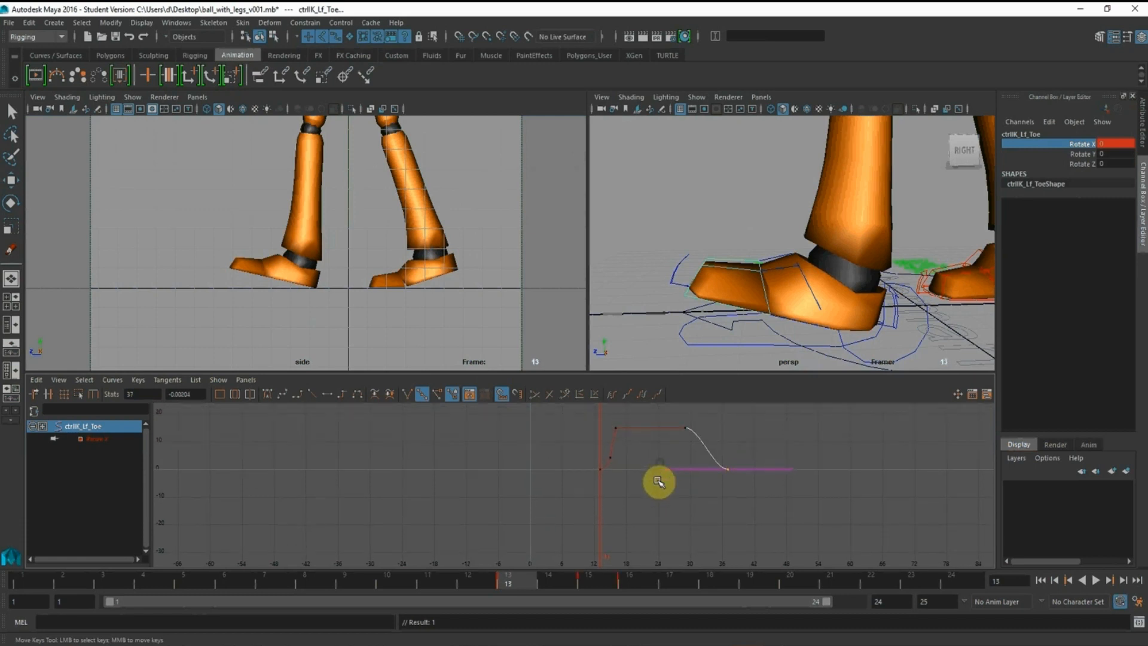
{"action": "left_click", "coordinate": [630, 582]}
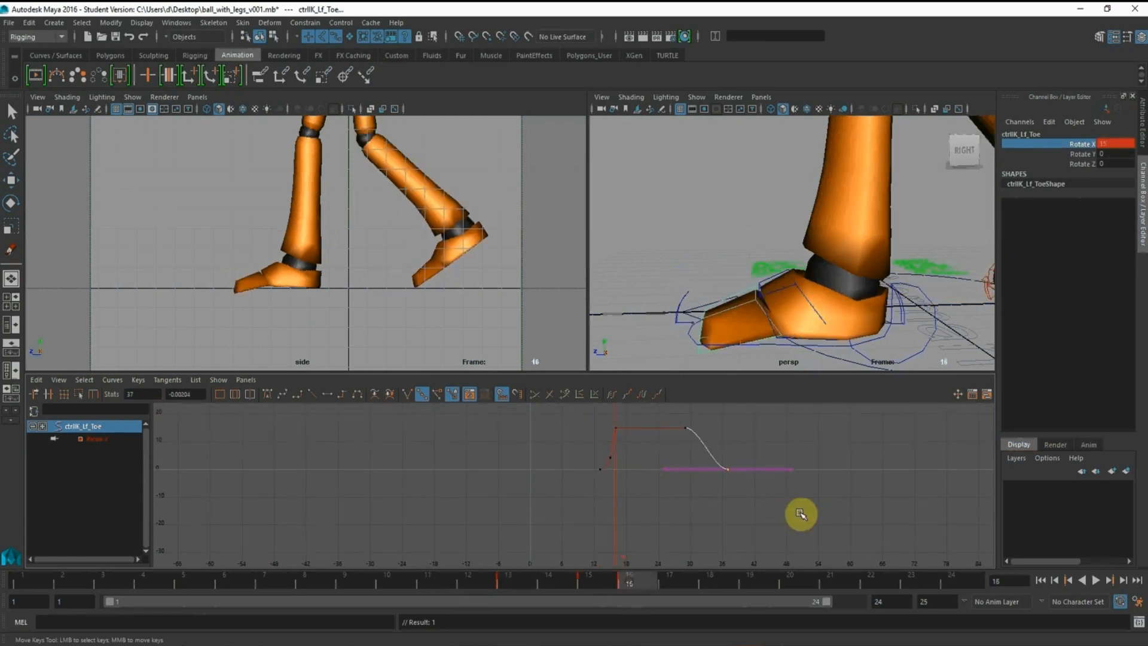
{"action": "left_click_drag", "start_coordinate": [800, 513], "coordinate": [503, 398]}
{"action": "middle_click_drag", "start_coordinate": [679, 443], "coordinate": [682, 486], "text": "shift"}
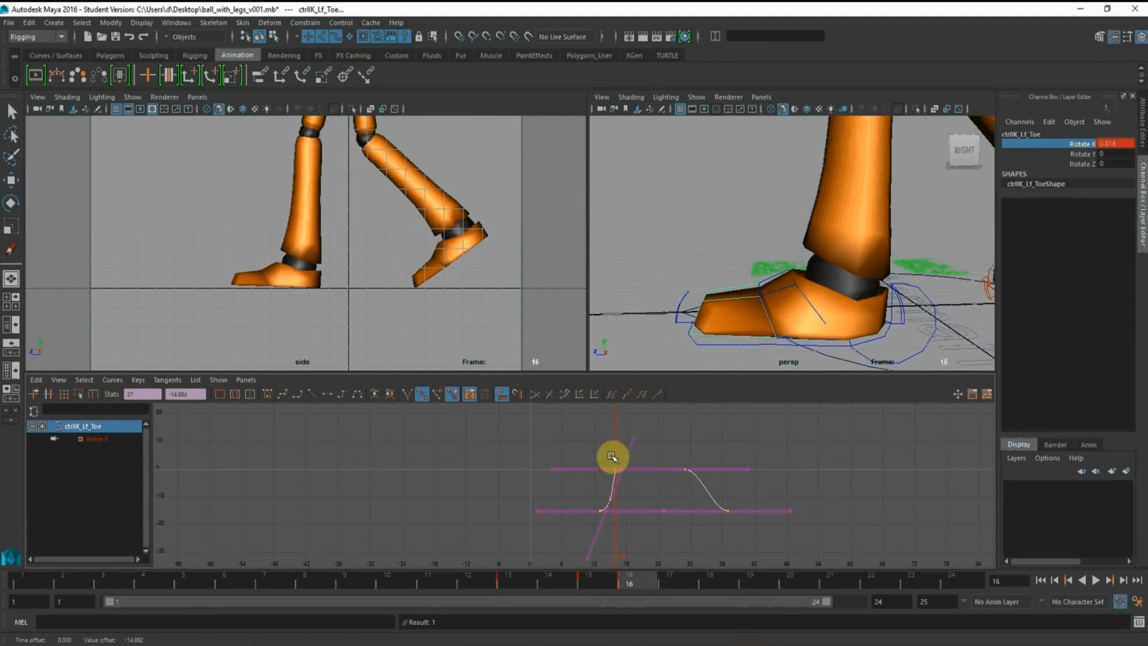
Check the left foot from frame 13 to 16 and set the toe's Rotate X keys at frames 16 and 29 to 0
{"action": "middle_click_drag", "start_coordinate": [612, 458], "coordinate": [595, 409], "text": "alt"}
{"action": "scroll", "coordinate": [638, 460], "scroll_direction": "up", "scroll_amount": 5}
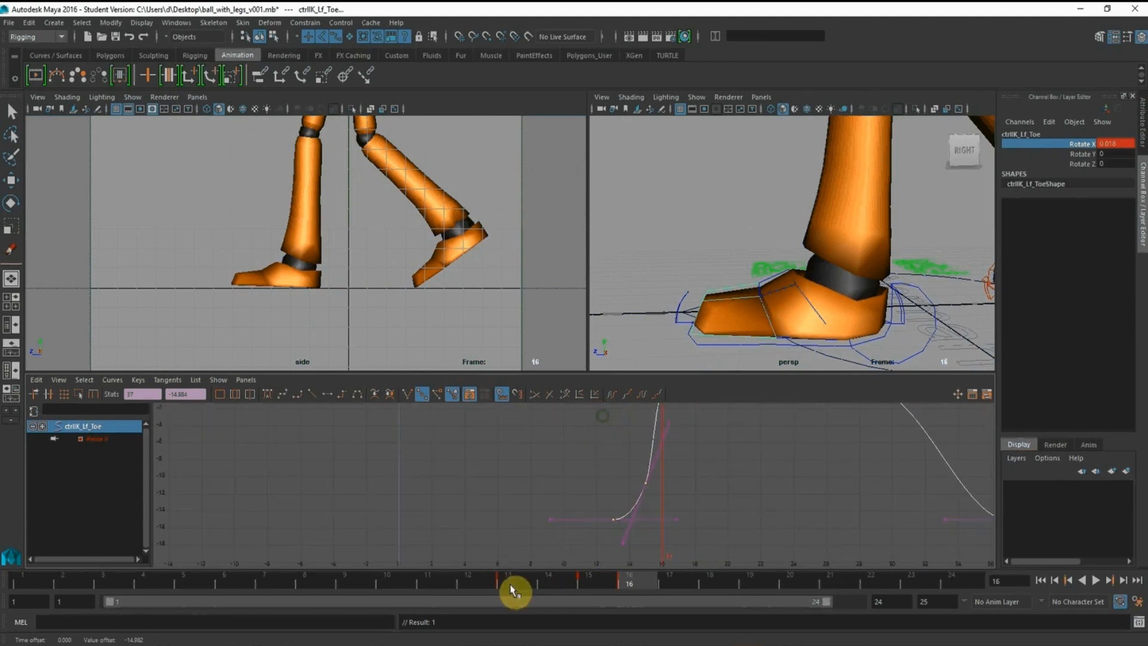
{"action": "left_click", "coordinate": [510, 578]}
{"action": "left_click_drag", "start_coordinate": [558, 586], "coordinate": [630, 584]}
{"action": "middle_click_drag", "start_coordinate": [694, 419], "coordinate": [644, 456], "text": "alt"}
{"action": "right_click_drag", "start_coordinate": [645, 456], "coordinate": [645, 477], "text": "alt+shift"}
{"action": "middle_click_drag", "start_coordinate": [645, 477], "coordinate": [643, 481], "text": "alt"}
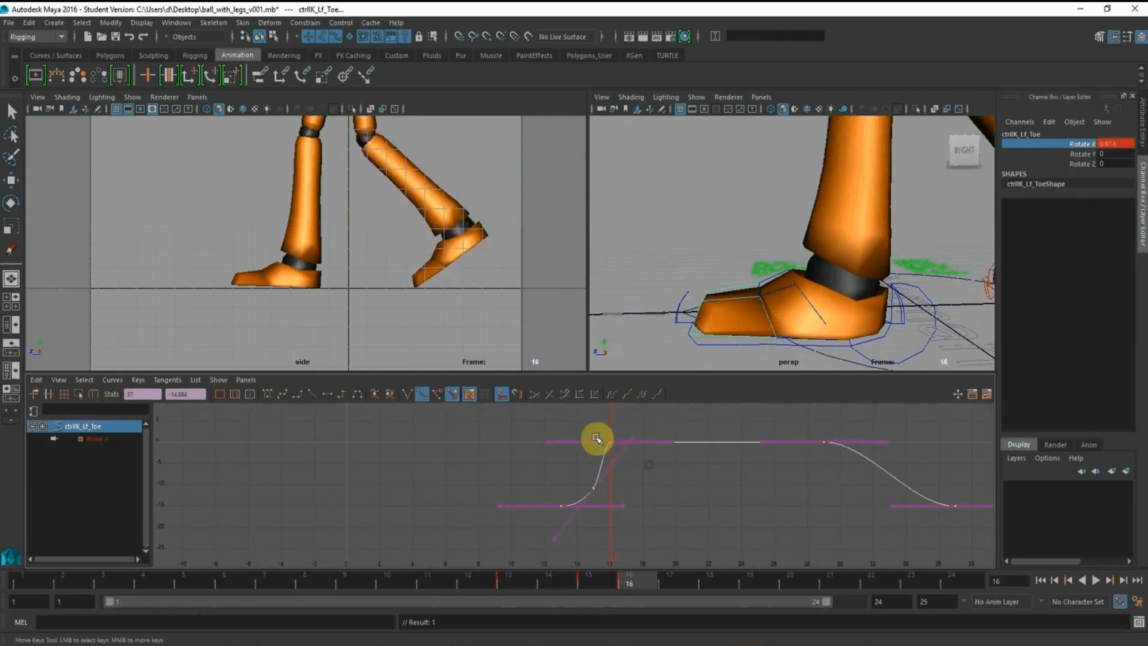
{"action": "left_click_drag", "start_coordinate": [596, 437], "coordinate": [832, 459]}
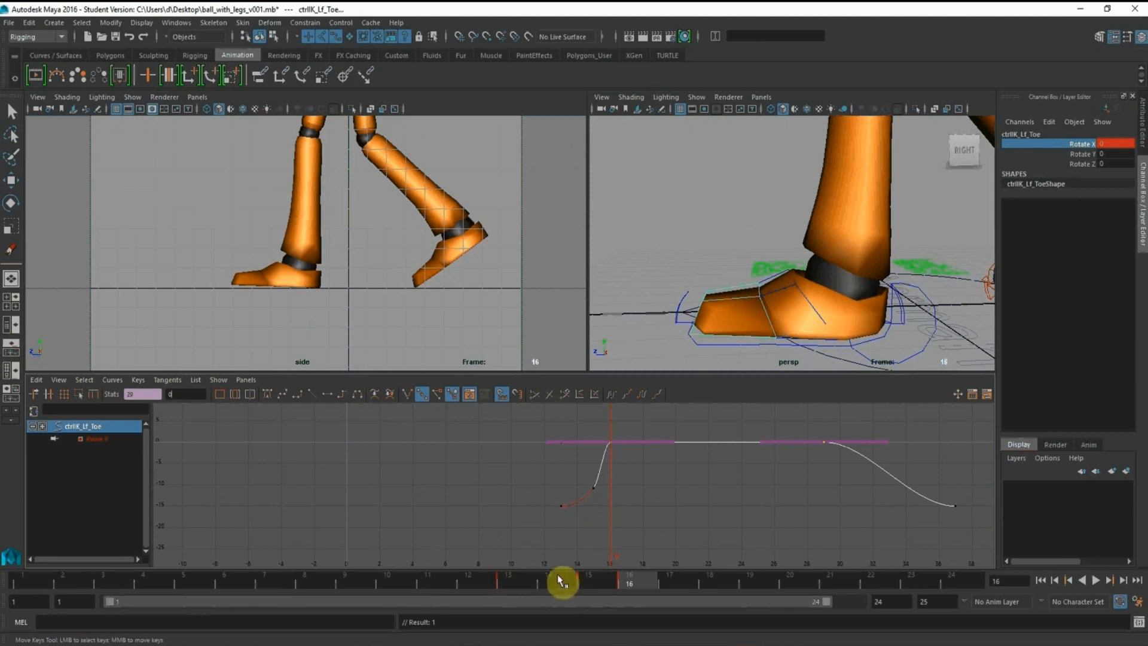
Append a second copy of the left toe's Rotate X keys and shift the entire curve 24 frames earlier
{"action": "left_click", "coordinate": [531, 584]}
{"action": "right_click_drag", "start_coordinate": [717, 500], "coordinate": [535, 456], "text": "alt"}
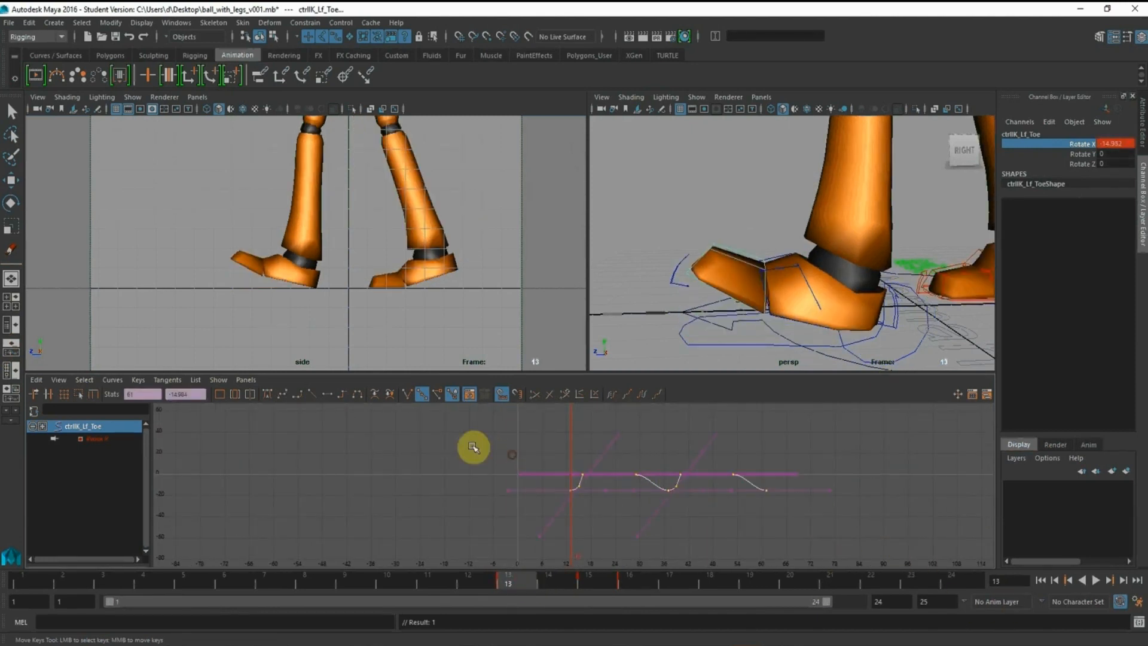
{"action": "right_click_drag", "start_coordinate": [489, 450], "coordinate": [808, 523], "text": "alt"}
{"action": "middle_click_drag", "start_coordinate": [808, 523], "coordinate": [535, 502]}
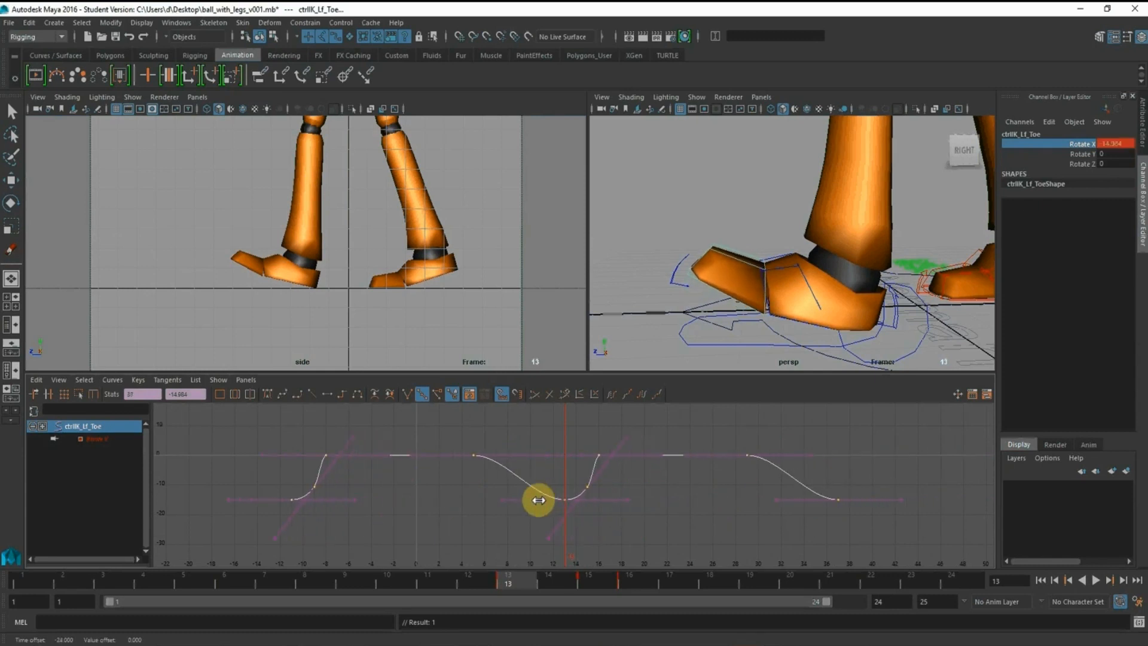
Key the left toe's Rotate X at frame 1 and delete all its keys before that frame
{"action": "left_click", "coordinate": [38, 580]}
{"action": "left_click", "coordinate": [494, 504]}
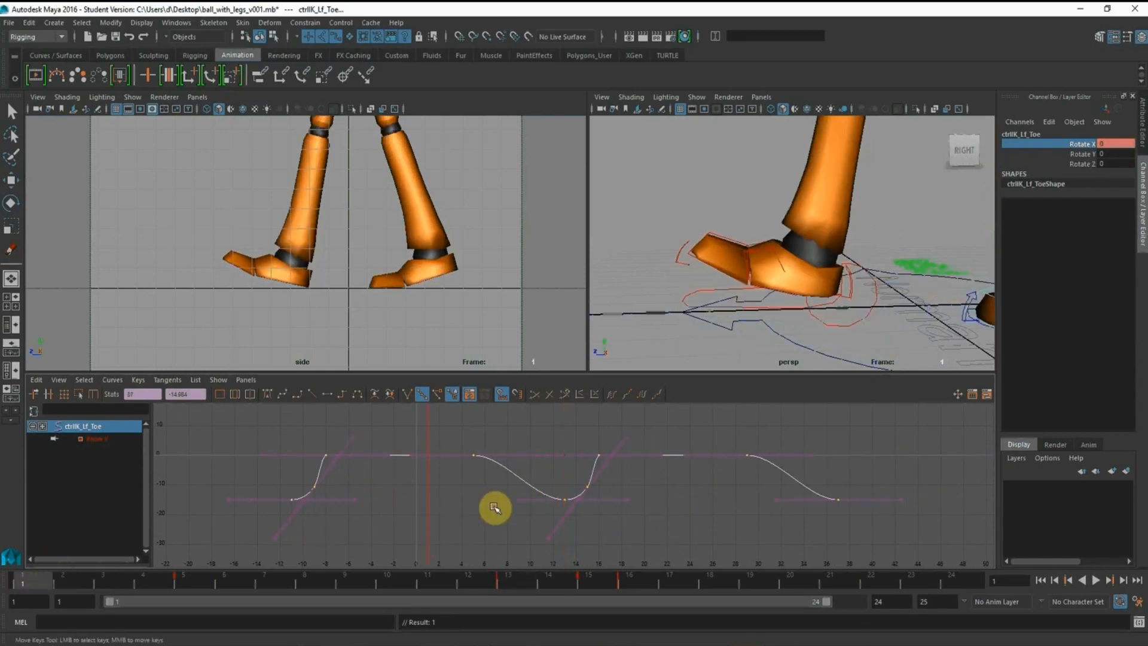
{"action": "right_click", "coordinate": [1080, 143]}
{"action": "left_click", "coordinate": [604, 524]}
{"action": "left_click_drag", "start_coordinate": [246, 432], "coordinate": [388, 521]}
{"action": "left_click", "coordinate": [389, 486]}
{"action": "left_click_drag", "start_coordinate": [277, 432], "coordinate": [378, 541]}
{"action": "key", "text": "Delete"}
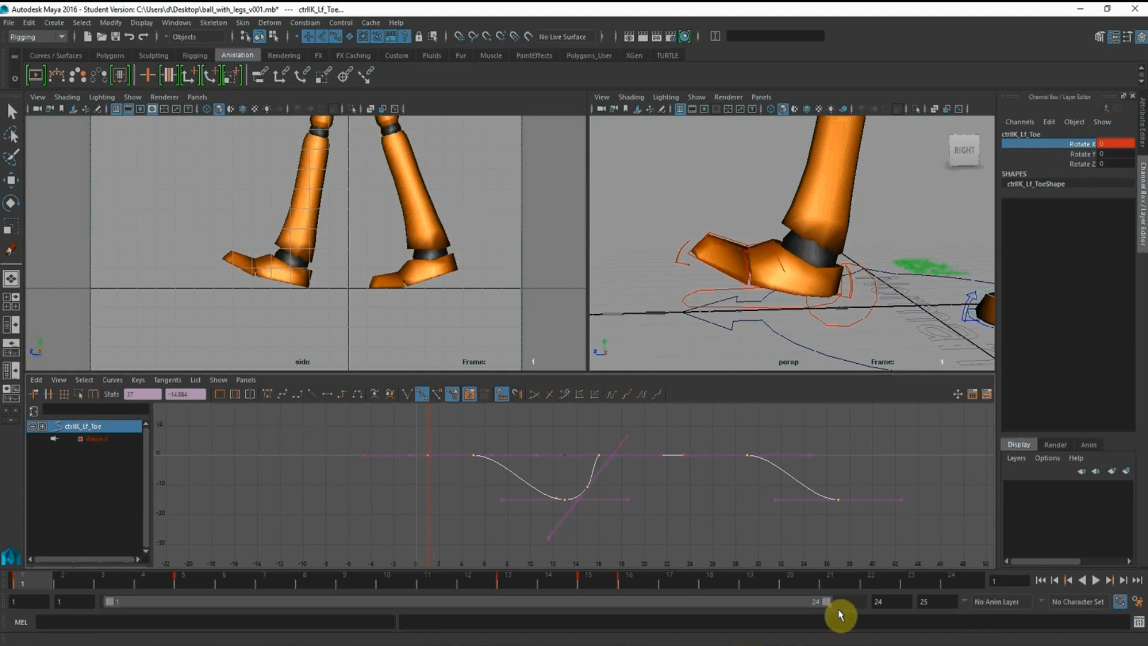
Key the left toe's Rotate X at frame 25, delete its later keys, and restore the playback range to frames 1–24
{"action": "left_click_drag", "start_coordinate": [808, 602], "coordinate": [838, 602]}
{"action": "left_click", "coordinate": [952, 581]}
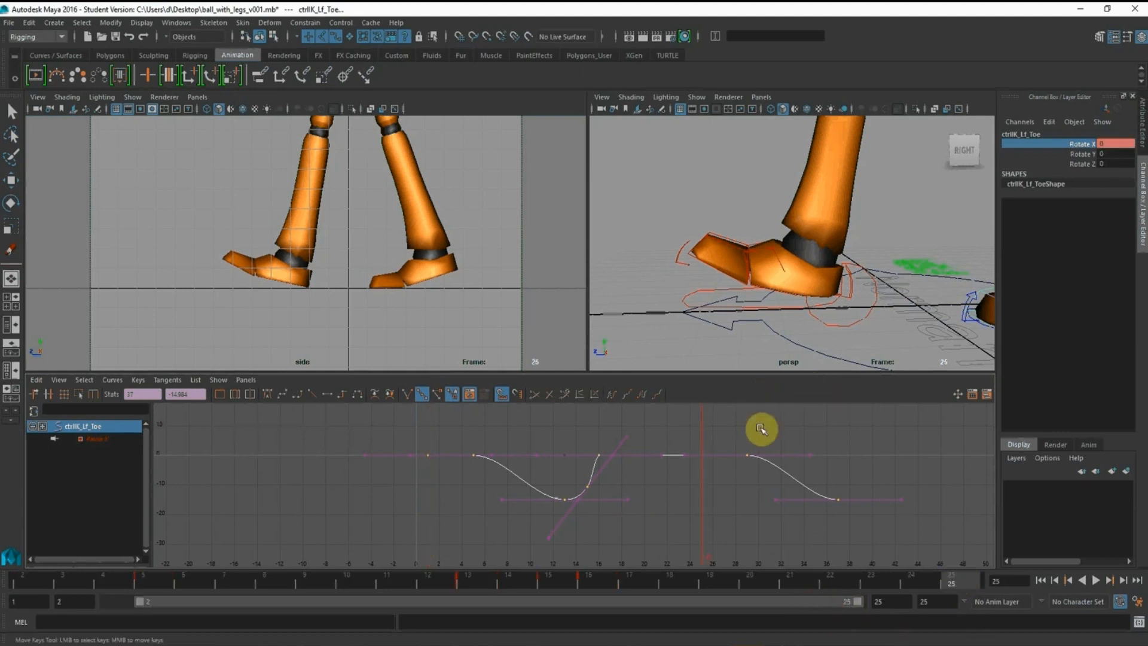
{"action": "right_click", "coordinate": [1093, 147]}
{"action": "left_click", "coordinate": [1090, 159]}
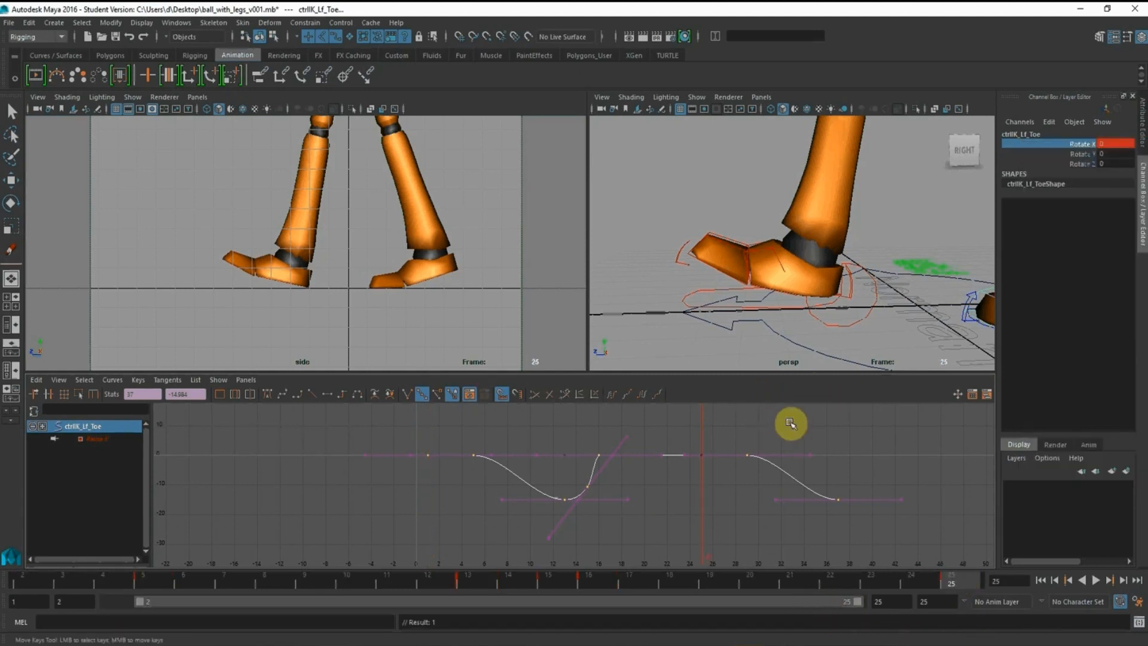
{"action": "left_click", "coordinate": [805, 422]}
{"action": "left_click_drag", "start_coordinate": [734, 423], "coordinate": [913, 562]}
{"action": "key", "text": "Delete"}
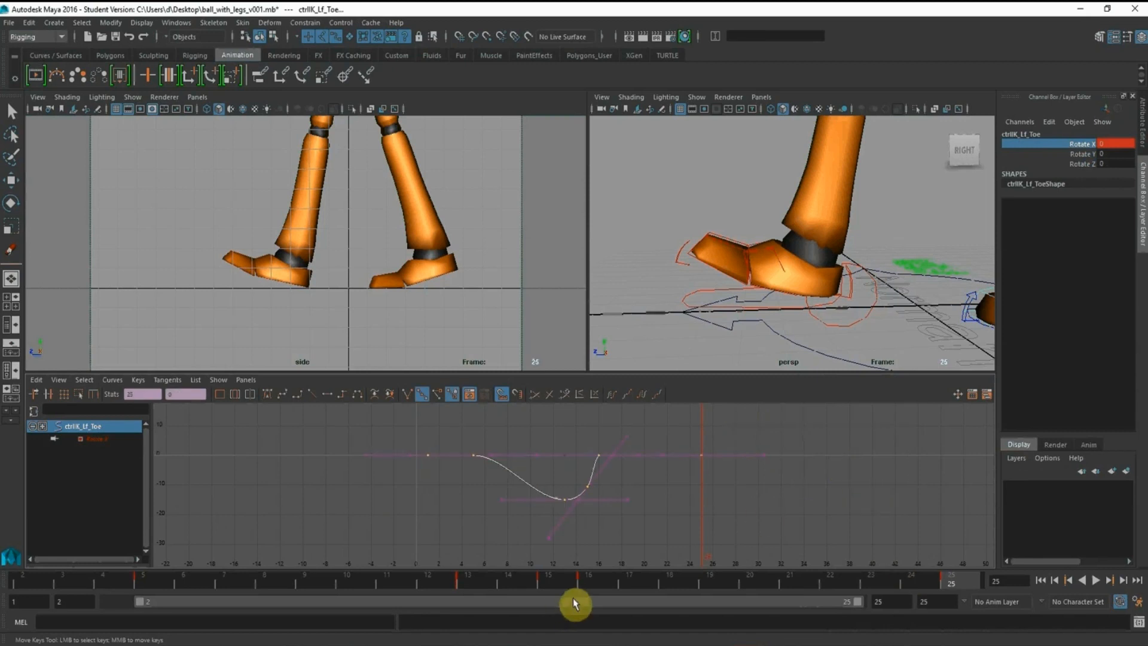
{"action": "left_click_drag", "start_coordinate": [572, 600], "coordinate": [346, 598]}
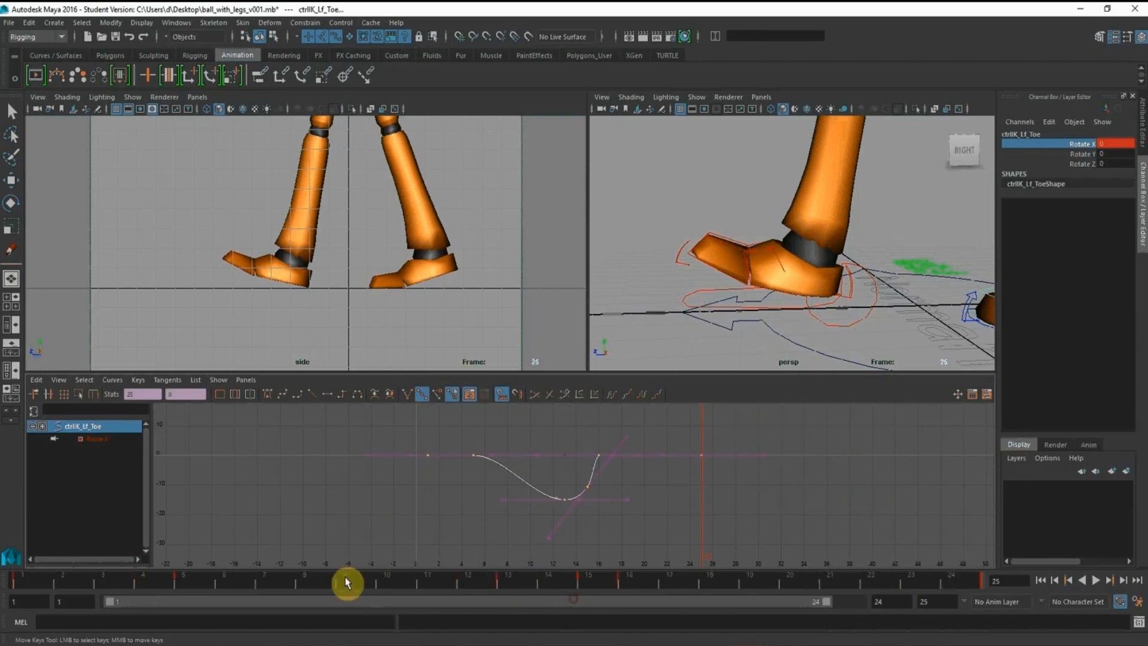
Inspect both feet at frame 13 and select the right leg's IK control
{"action": "left_click", "coordinate": [506, 589]}
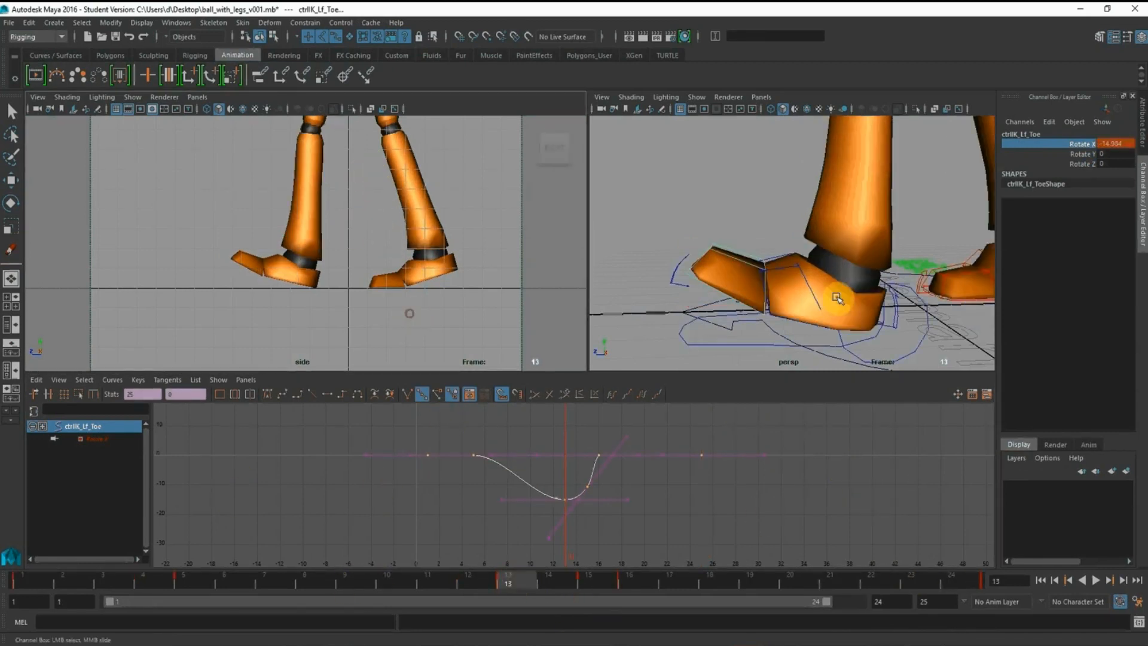
{"action": "left_click_drag", "start_coordinate": [705, 263], "coordinate": [905, 332], "text": "alt"}
{"action": "key", "text": "w"}
{"action": "left_click", "coordinate": [890, 335]}
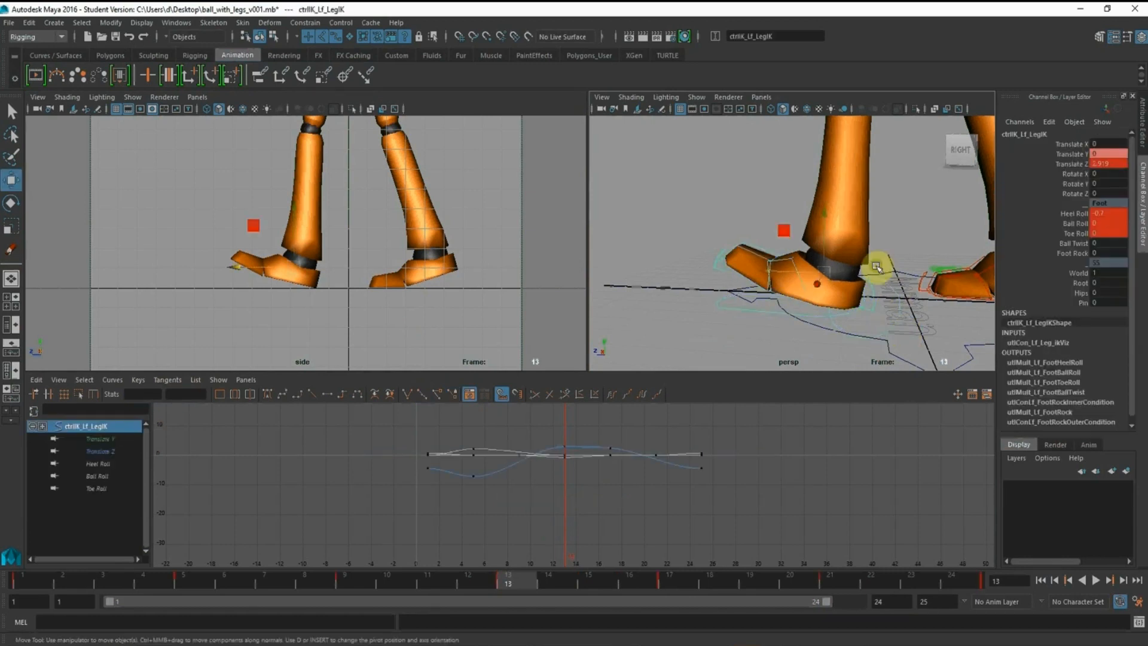
{"action": "middle_click_drag", "start_coordinate": [876, 266], "coordinate": [768, 255], "text": "alt"}
{"action": "left_click", "coordinate": [963, 318]}
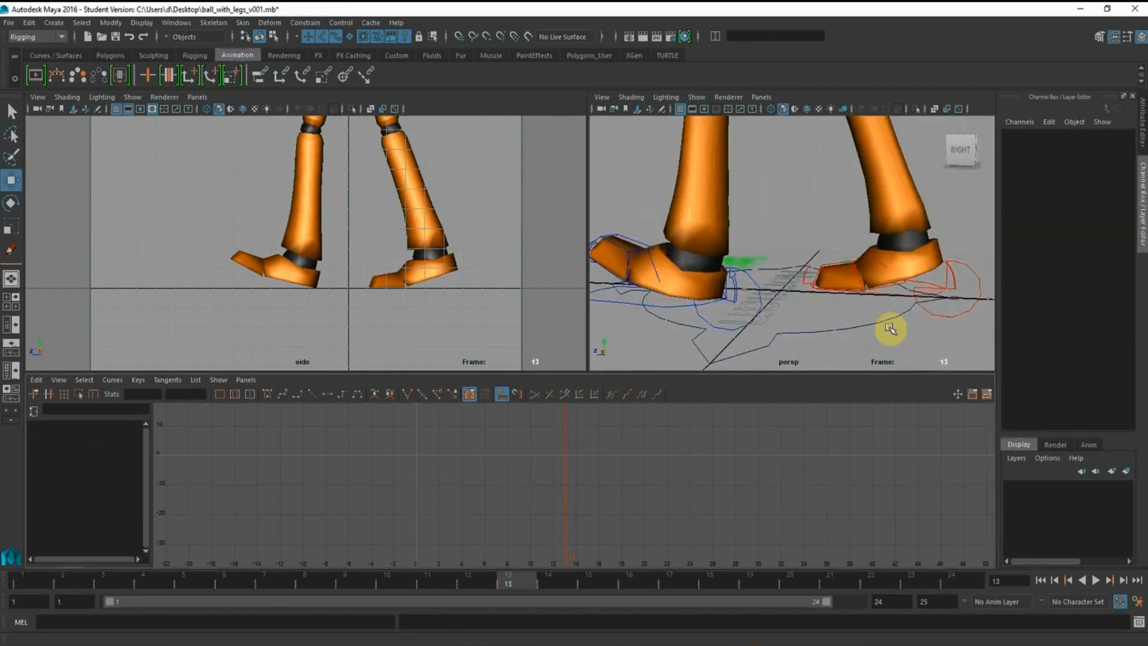
{"action": "left_click", "coordinate": [949, 304]}
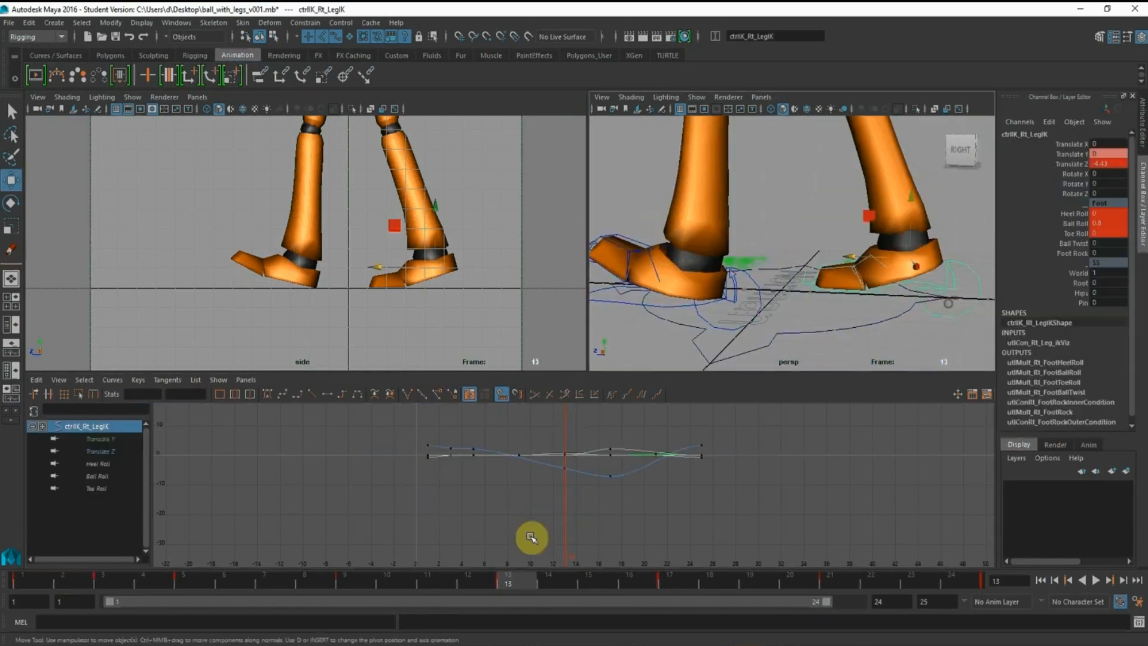
Scrub the right foot from frame 1 to 5 and lower its frame 5 Translate Z key to about 1.54
{"action": "left_click", "coordinate": [44, 580]}
{"action": "right_click_drag", "start_coordinate": [559, 487], "coordinate": [587, 531], "text": "alt"}
{"action": "middle_click_drag", "start_coordinate": [566, 450], "coordinate": [613, 509], "text": "alt"}
{"action": "left_click_drag", "start_coordinate": [68, 583], "coordinate": [185, 583]}
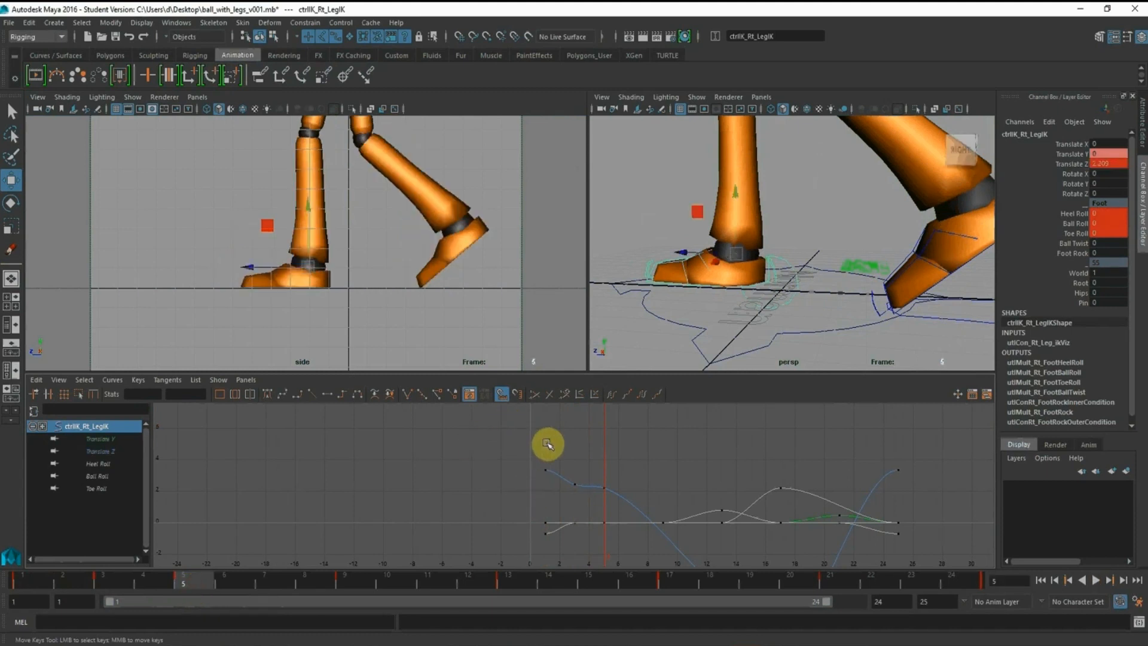
{"action": "left_click_drag", "start_coordinate": [587, 463], "coordinate": [634, 500]}
{"action": "mouse_move", "coordinate": [604, 435]}
{"action": "middle_mouse_down", "text": "shift"}
{"action": "mouse_move", "coordinate": [607, 449]}
{"action": "mouse_move", "coordinate": [608, 438]}
{"action": "middle_mouse_up", "text": "shift"}
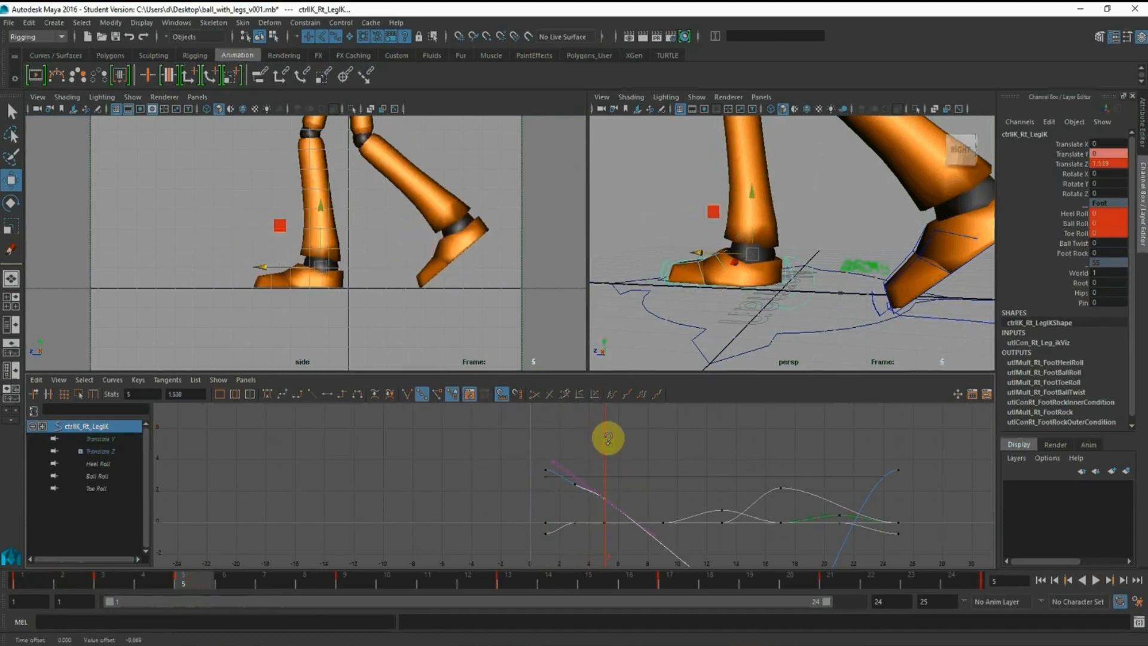
Raise the right leg control's Translate Z key at frame 3 to 2.537 to smooth the curve
{"action": "left_click", "coordinate": [123, 585]}
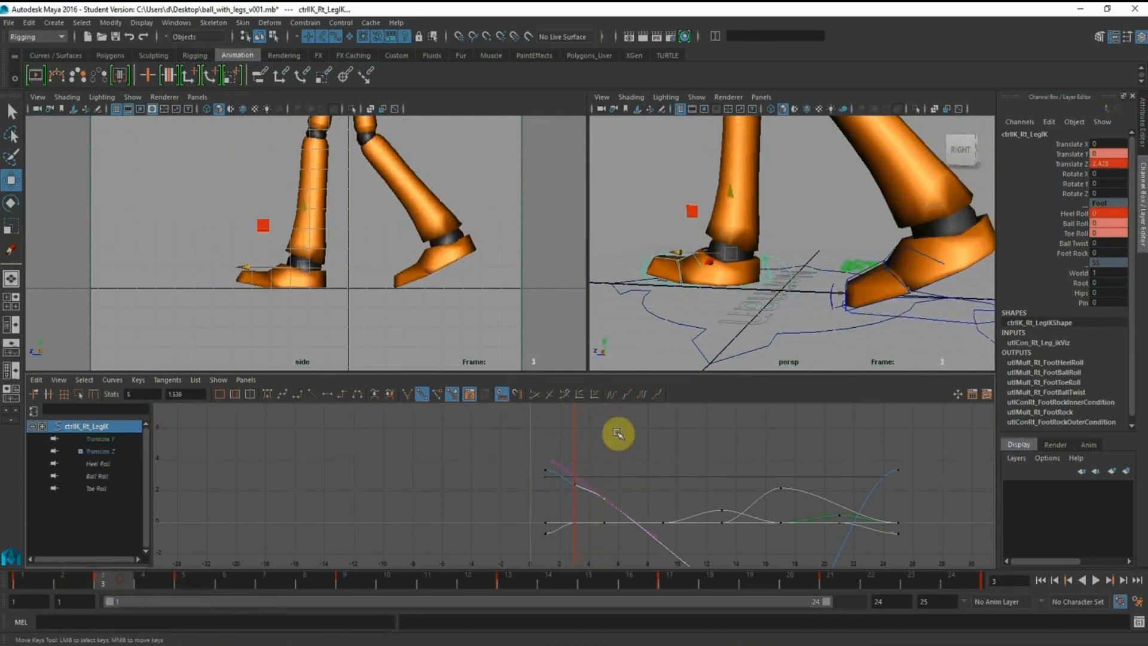
{"action": "middle_click_drag", "start_coordinate": [548, 458], "coordinate": [564, 456], "text": "alt"}
{"action": "right_click_drag", "start_coordinate": [563, 468], "coordinate": [596, 516], "text": "alt"}
{"action": "left_click_drag", "start_coordinate": [591, 447], "coordinate": [641, 514]}
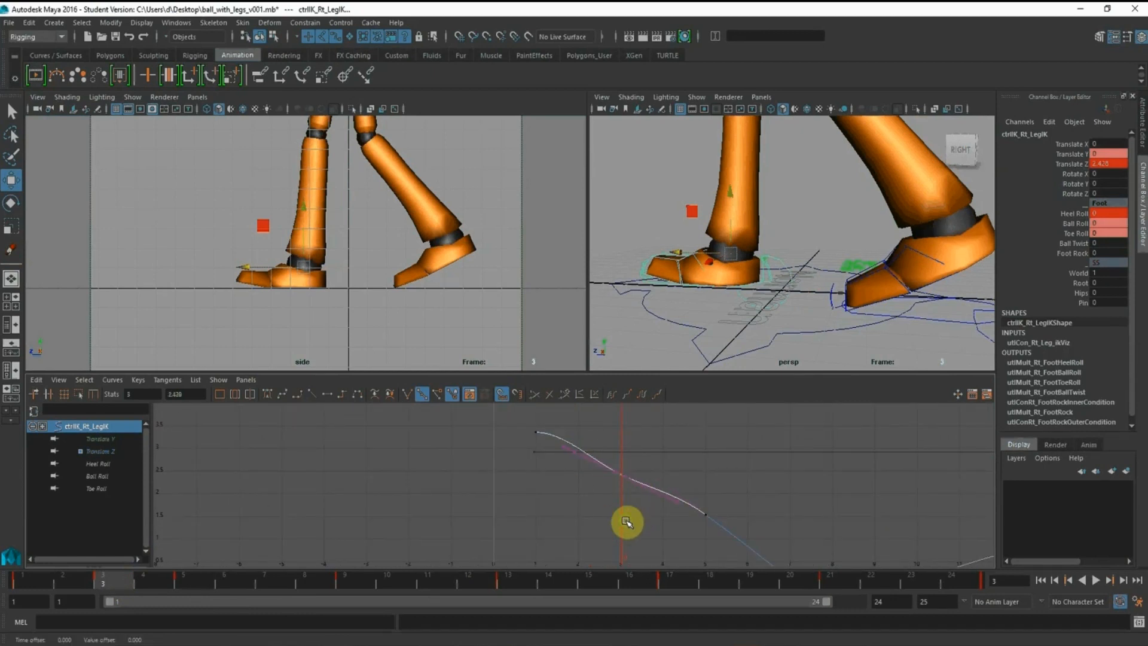
{"action": "middle_click_drag", "start_coordinate": [630, 509], "coordinate": [627, 501], "text": "shift"}
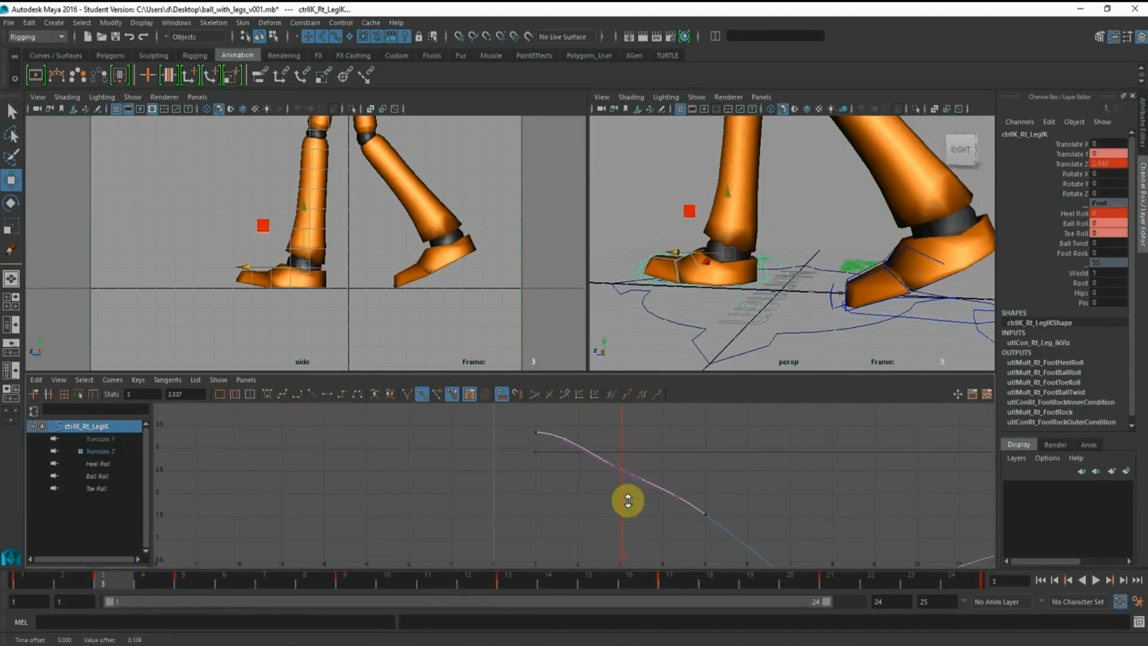
{"action": "left_click_drag", "start_coordinate": [767, 299], "coordinate": [772, 295], "text": "alt"}
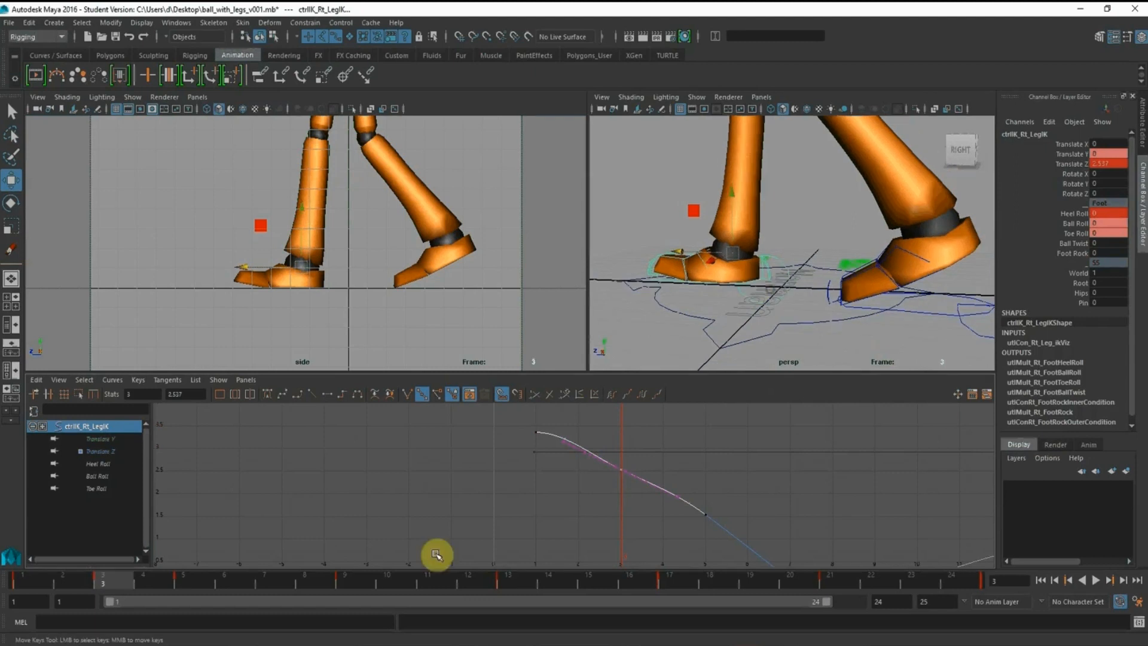
Return to frame 1 and copy the value of the right leg control's Translate Z key there
{"action": "left_click_drag", "start_coordinate": [62, 584], "coordinate": [24, 585]}
{"action": "right_click_drag", "start_coordinate": [639, 487], "coordinate": [570, 444], "text": "alt"}
{"action": "left_click_drag", "start_coordinate": [512, 430], "coordinate": [587, 486]}
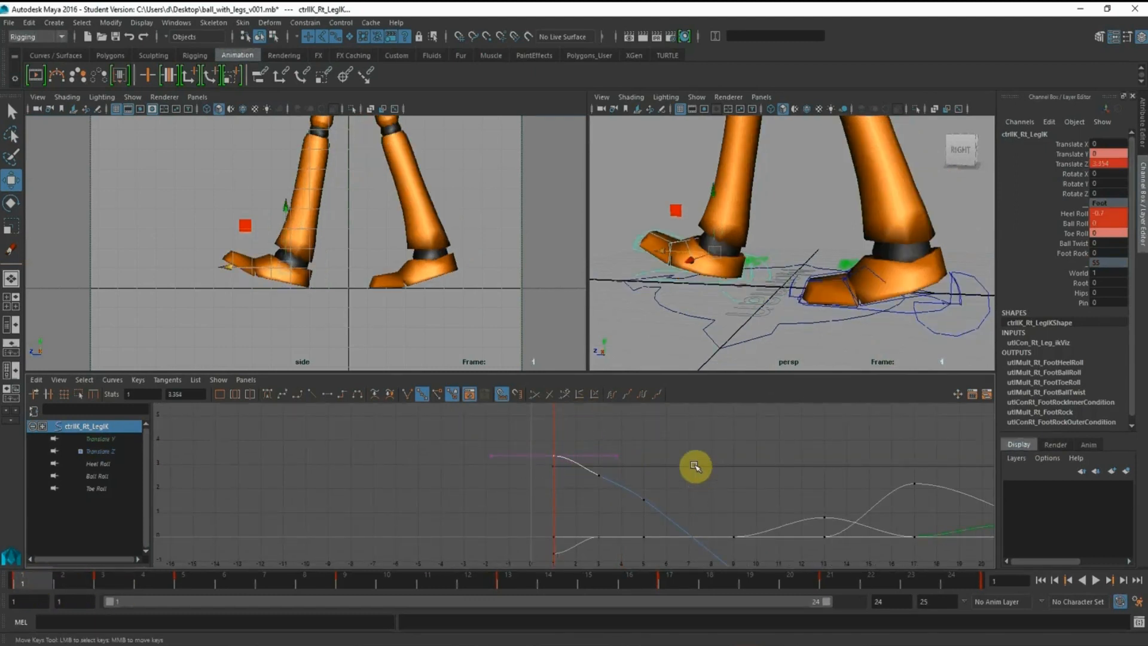
{"action": "right_click_drag", "start_coordinate": [697, 466], "coordinate": [715, 446], "text": "alt"}
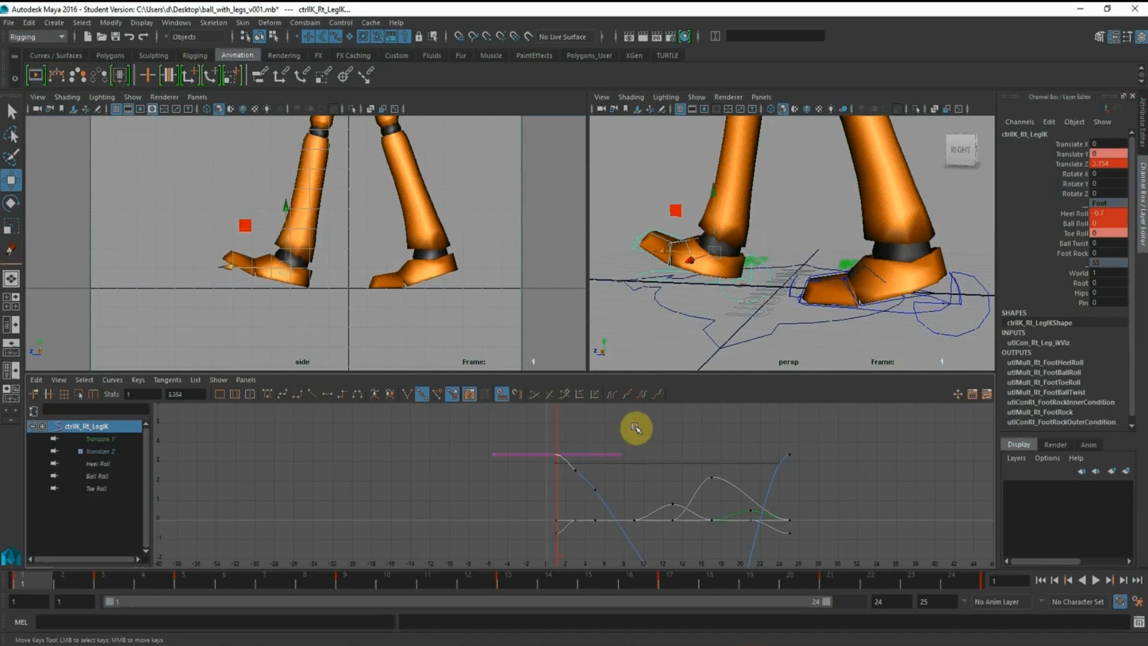
{"action": "left_click_drag", "start_coordinate": [194, 398], "coordinate": [96, 380]}
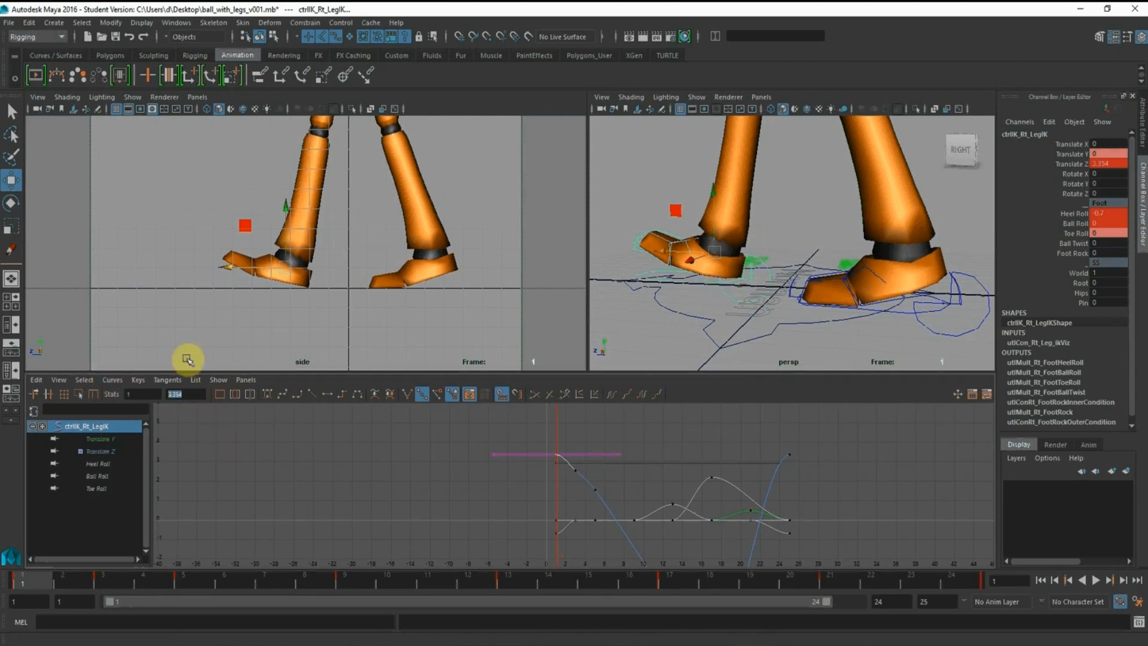
Set the left leg IK control's Translate Z key at frame 13 to 3.354
{"action": "left_click", "coordinate": [507, 580]}
{"action": "left_click_drag", "start_coordinate": [833, 263], "coordinate": [814, 259], "text": "alt"}
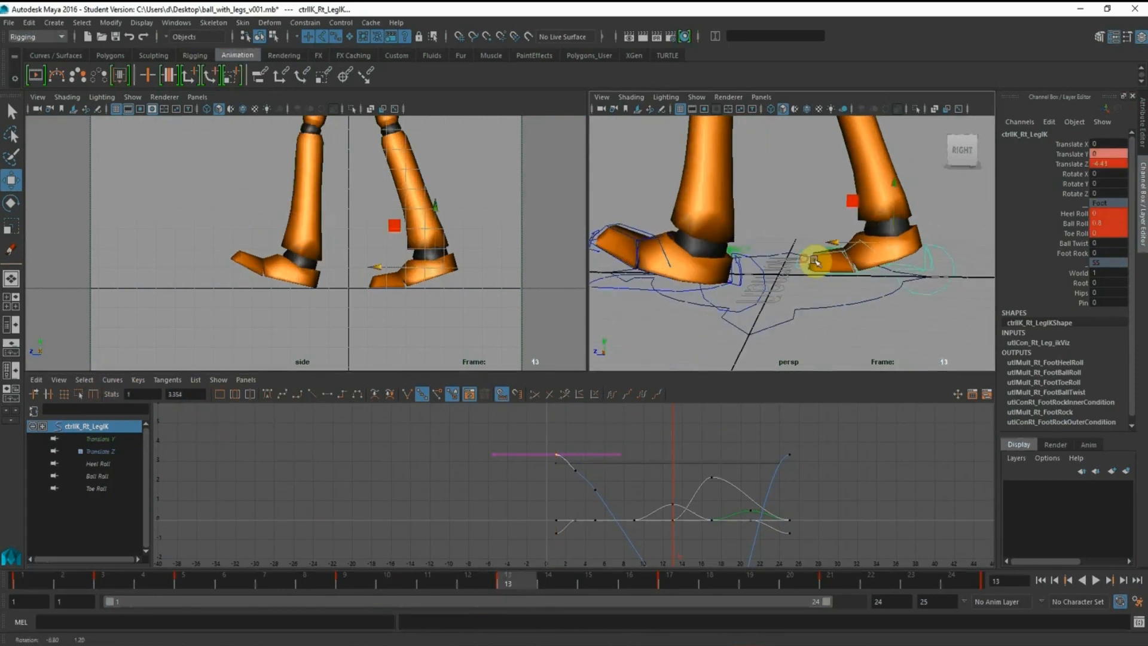
{"action": "left_click", "coordinate": [750, 309]}
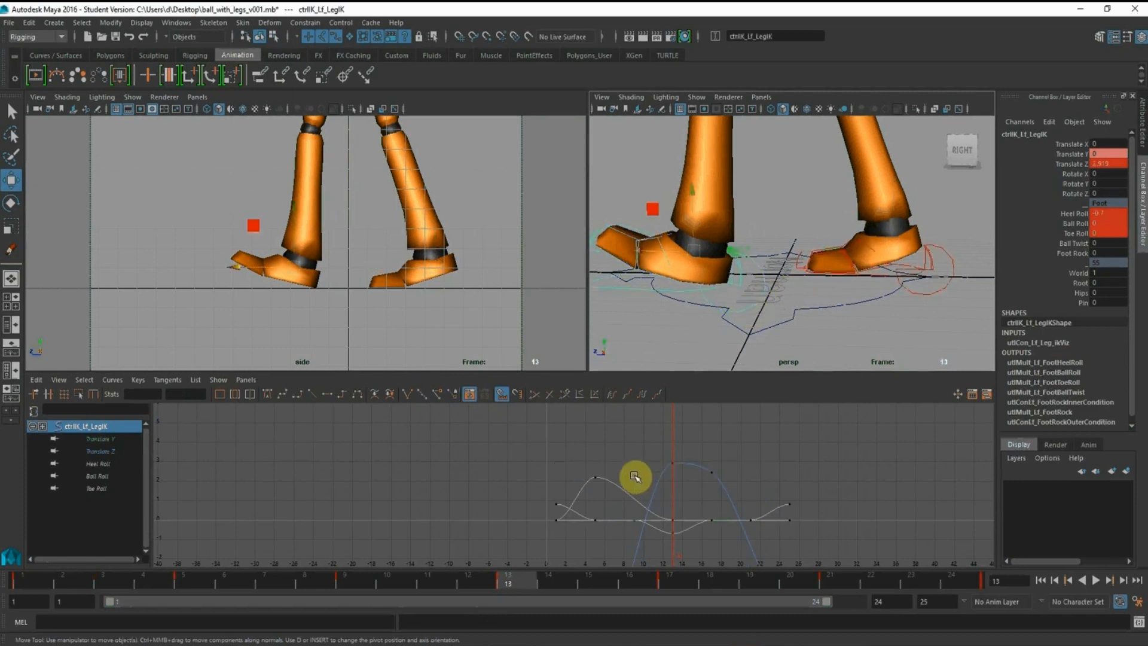
{"action": "left_click_drag", "start_coordinate": [648, 444], "coordinate": [700, 479]}
{"action": "left_click_drag", "start_coordinate": [189, 397], "coordinate": [93, 391]}
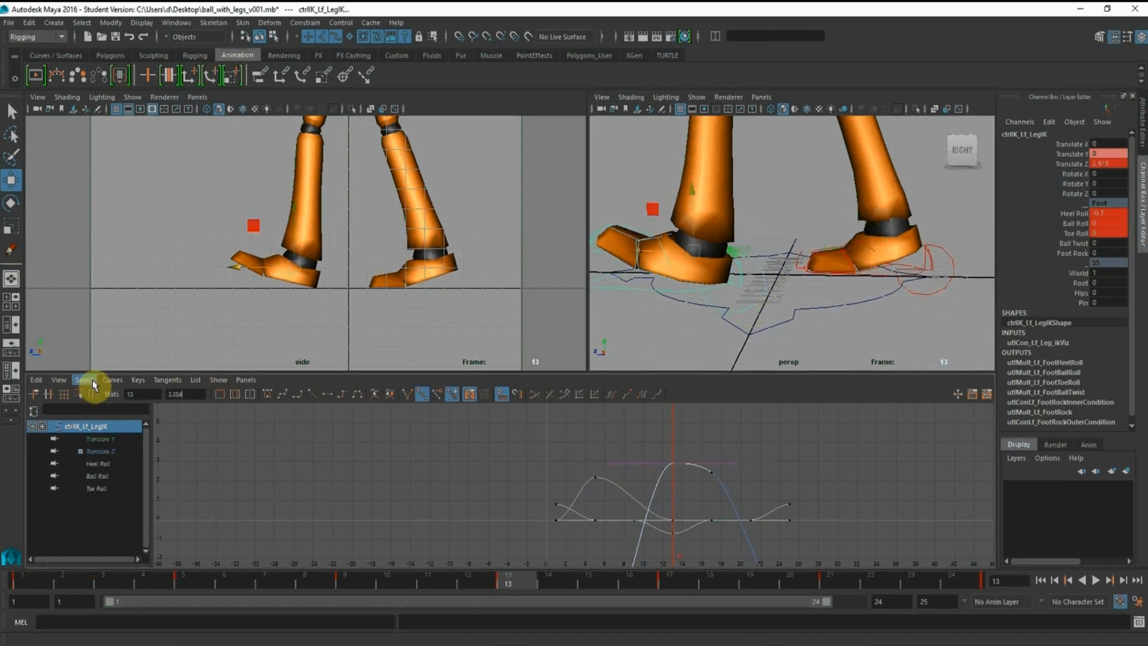
{"action": "type", "text": "3.354"}
{"action": "key", "text": "Return"}
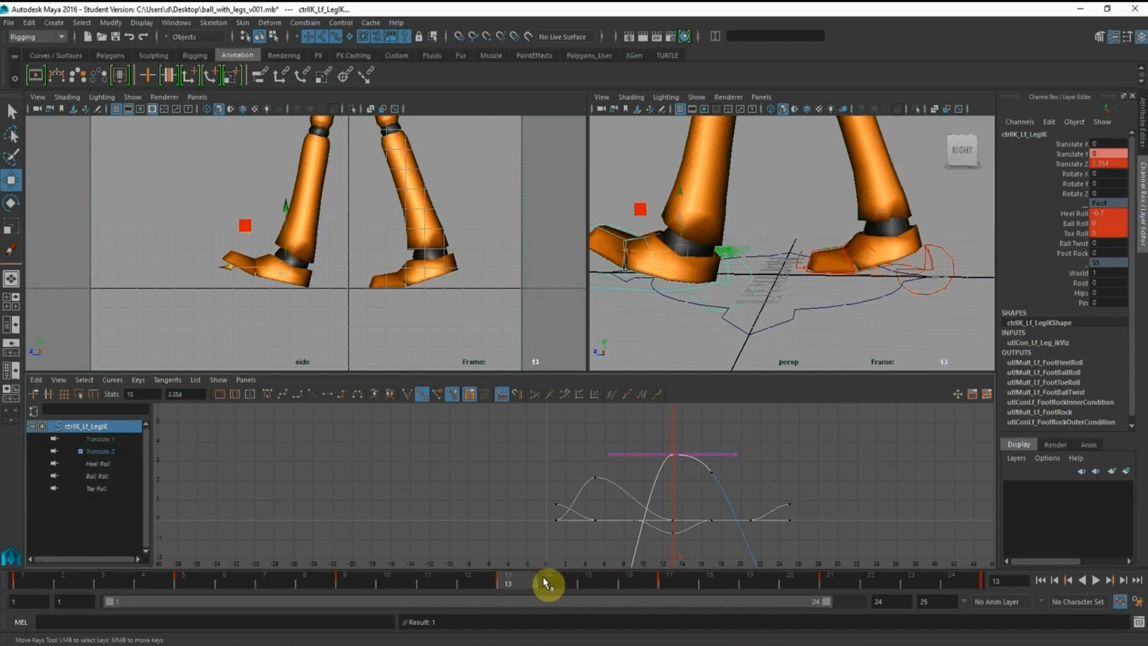
Check the left foot through frames 15 to 17 and play the looping walk cycle with the whole legs in view
{"action": "left_click_drag", "start_coordinate": [549, 585], "coordinate": [587, 587]}
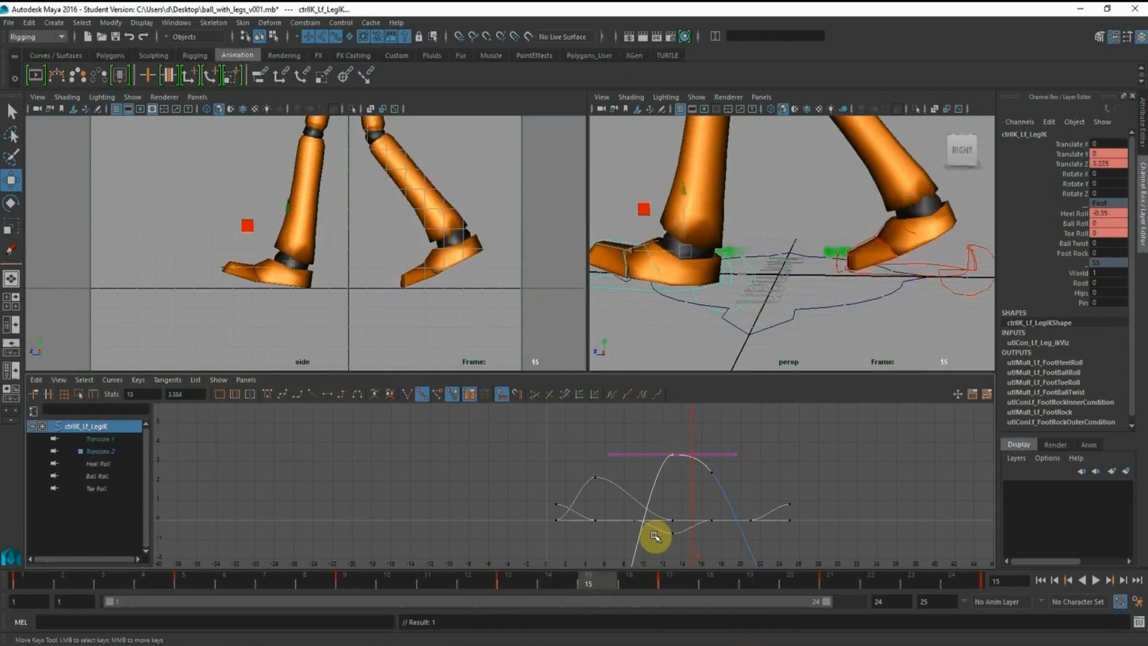
{"action": "left_click", "coordinate": [626, 586]}
{"action": "left_click", "coordinate": [680, 579]}
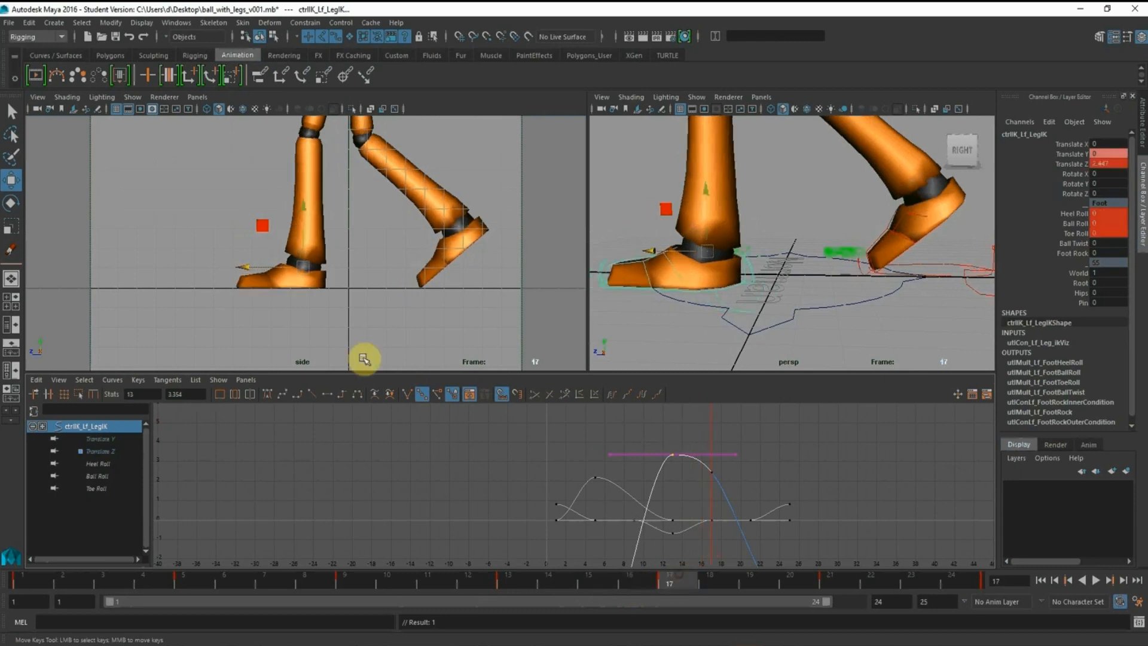
{"action": "right_click_drag", "start_coordinate": [413, 228], "coordinate": [188, 188], "text": "alt"}
{"action": "middle_click_drag", "start_coordinate": [188, 188], "coordinate": [284, 238], "text": "alt"}
{"action": "right_click_drag", "start_coordinate": [284, 239], "coordinate": [216, 218], "text": "alt"}
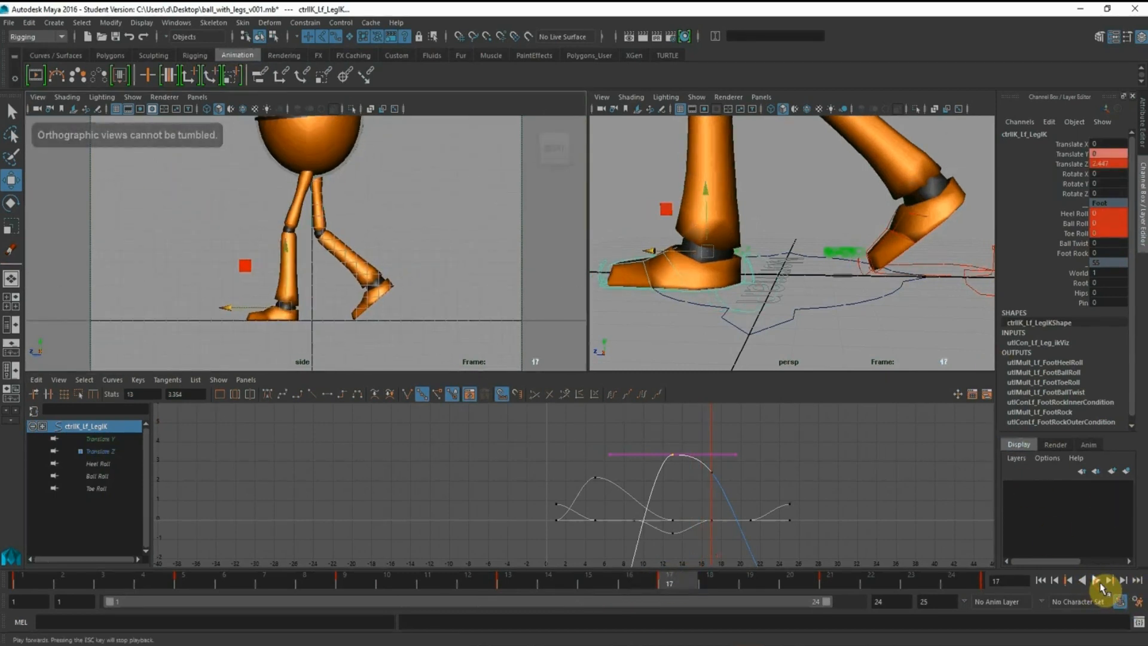
{"action": "left_click", "coordinate": [1096, 580]}
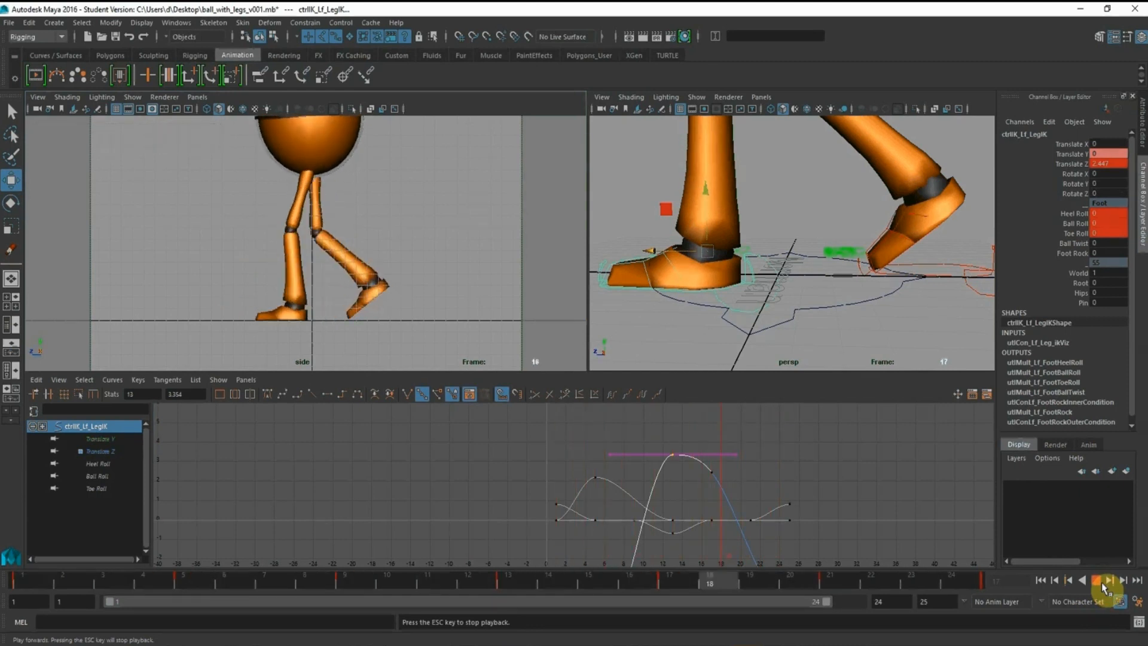
{"action": "right_click_drag", "start_coordinate": [757, 463], "coordinate": [626, 481], "text": "alt+shift"}
{"action": "key", "text": "Escape"}
Move the left leg IK control's Heel Roll key at frame 15 to frame 16 and scrub through to frame 18
{"action": "mouse_move", "coordinate": [604, 582]}
{"action": "left_mouse_down"}
{"action": "mouse_move", "coordinate": [646, 582]}
{"action": "mouse_move", "coordinate": [589, 584]}
{"action": "left_mouse_up"}
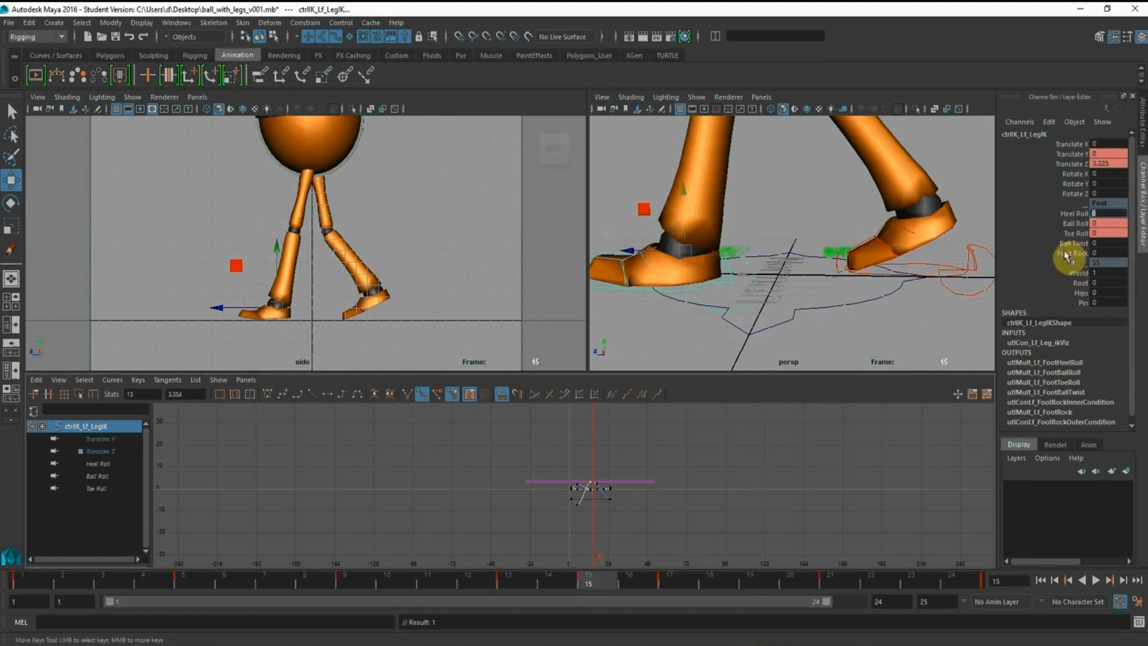
{"action": "key", "text": "f"}
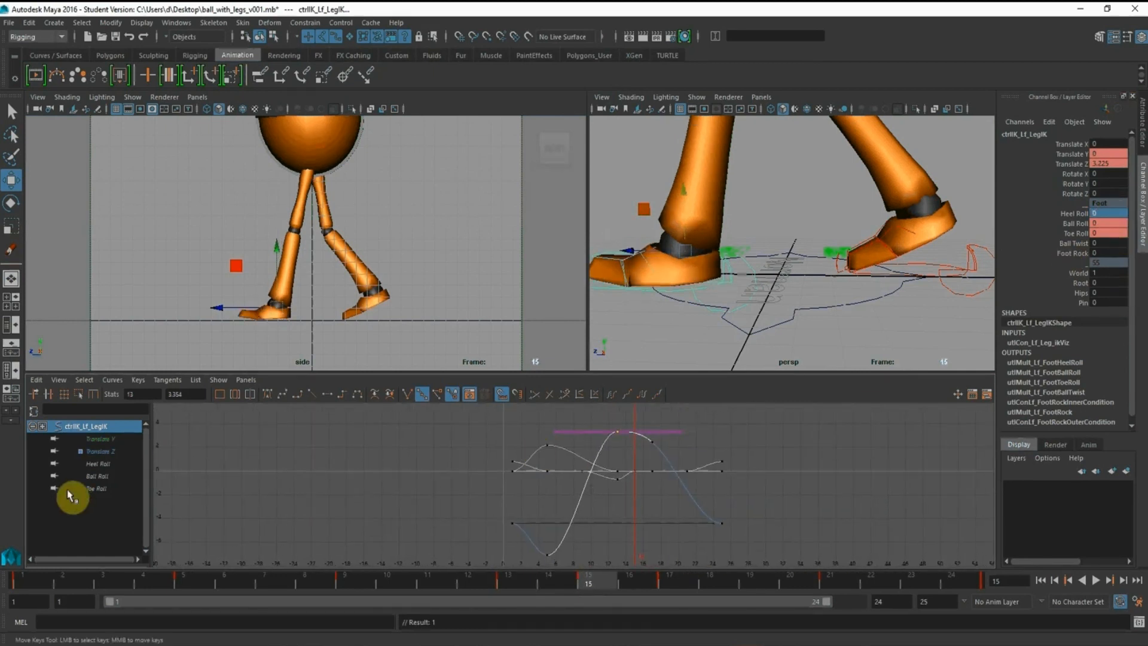
{"action": "left_click", "coordinate": [96, 464]}
{"action": "scroll", "coordinate": [540, 482], "scroll_direction": "up", "scroll_amount": 4}
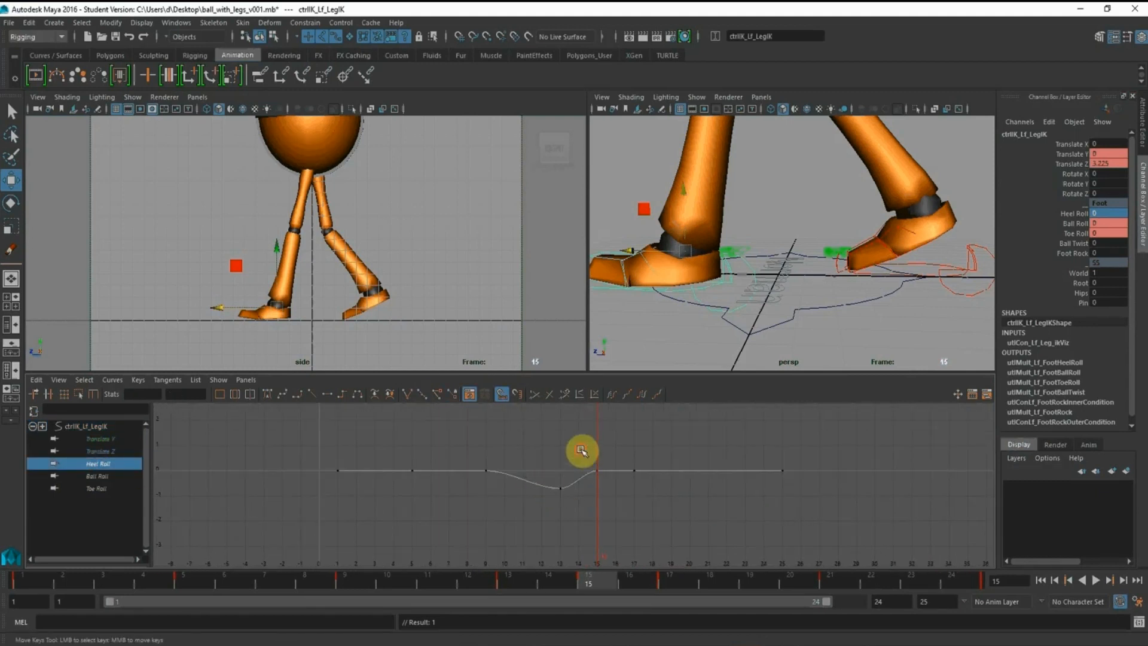
{"action": "left_click_drag", "start_coordinate": [582, 451], "coordinate": [597, 473]}
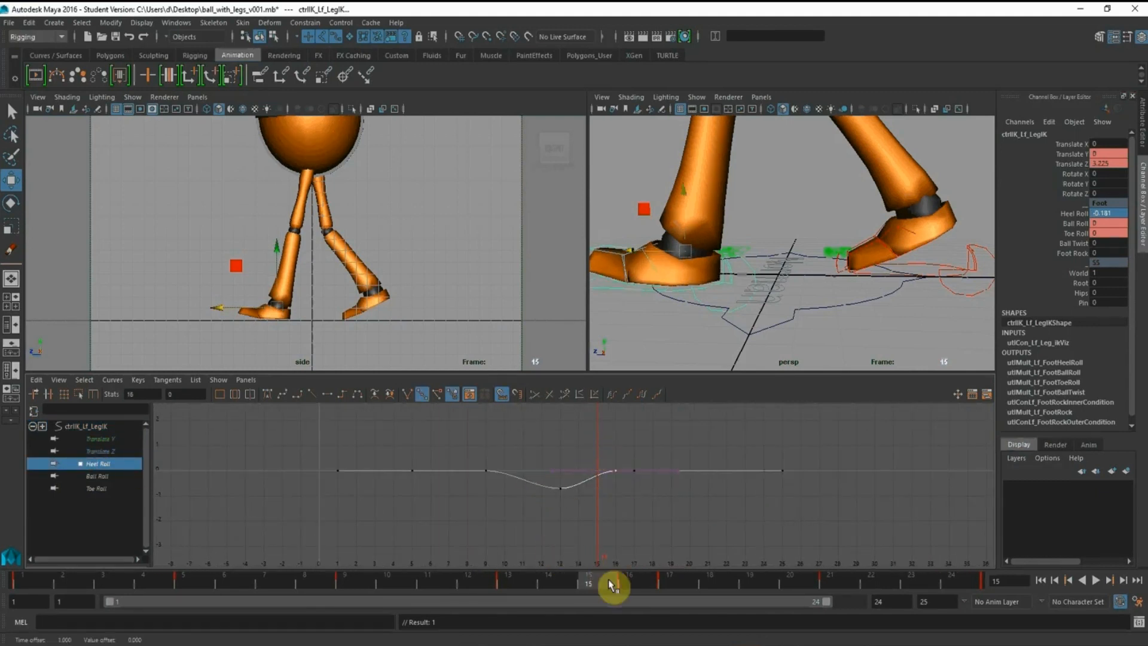
{"action": "left_click_drag", "start_coordinate": [612, 585], "coordinate": [709, 583]}
Clear the selection and view the whole character from an angle in an enlarged perspective view
{"action": "left_click", "coordinate": [459, 322]}
{"action": "key", "text": "space"}
{"action": "right_click_drag", "start_coordinate": [661, 333], "coordinate": [269, 266], "text": "alt"}
{"action": "left_click", "coordinate": [597, 232], "text": "alt"}
{"action": "middle_click_drag", "start_coordinate": [599, 231], "coordinate": [567, 301], "text": "alt"}
{"action": "key", "text": "space"}
{"action": "right_click_drag", "start_coordinate": [797, 277], "coordinate": [719, 146], "text": "alt"}
{"action": "left_click_drag", "start_coordinate": [720, 146], "coordinate": [764, 164], "text": "alt"}
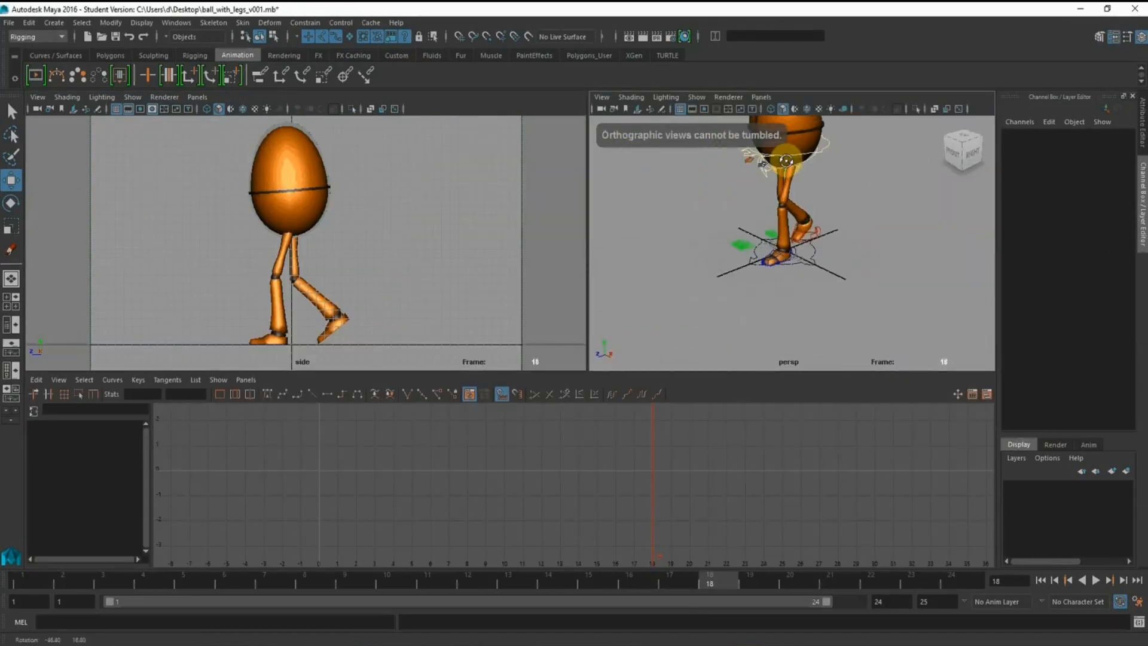
{"action": "middle_click_drag", "start_coordinate": [764, 164], "coordinate": [726, 209], "text": "alt"}
{"action": "left_click_drag", "start_coordinate": [726, 214], "coordinate": [723, 196], "text": "alt"}
{"action": "right_click_drag", "start_coordinate": [722, 196], "coordinate": [744, 227], "text": "alt"}
{"action": "key", "text": "space"}
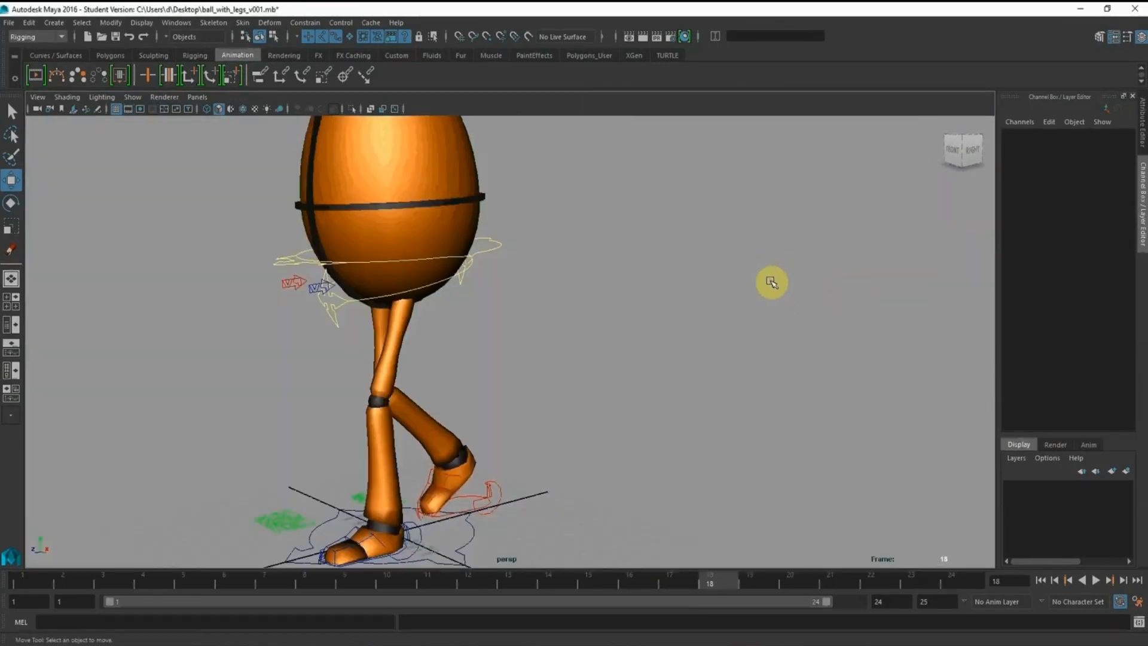
{"action": "right_click_drag", "start_coordinate": [736, 313], "coordinate": [727, 307], "text": "alt"}
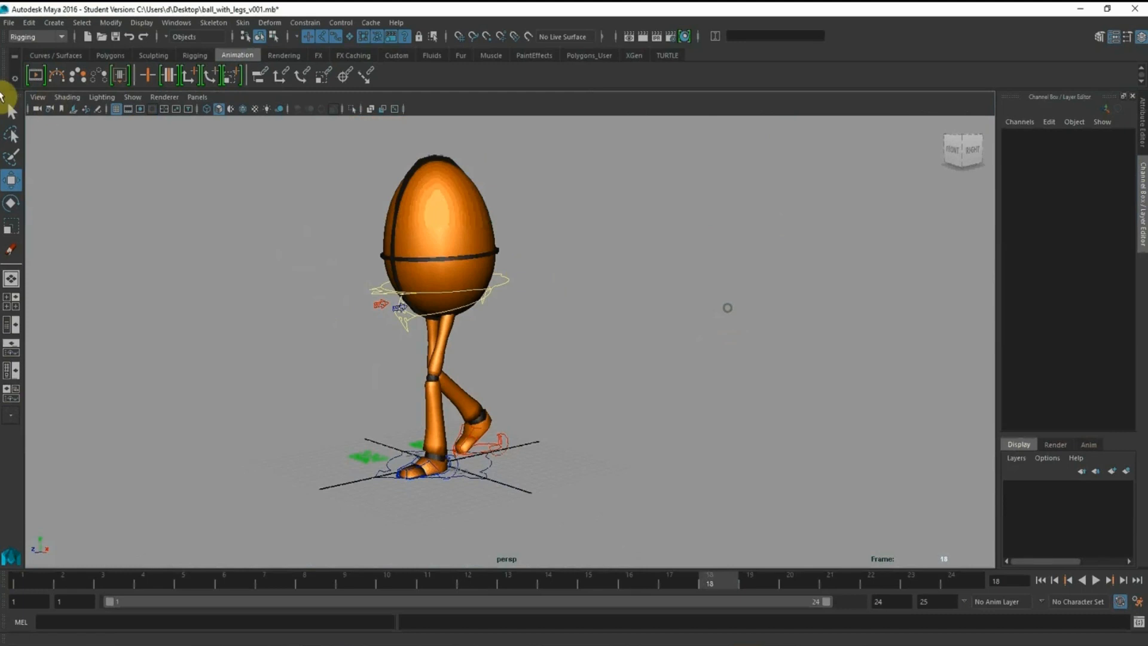
Hide the rig's control curves in the perspective view and play the looping walk cycle
{"action": "left_click", "coordinate": [130, 104]}
{"action": "left_click", "coordinate": [159, 274]}
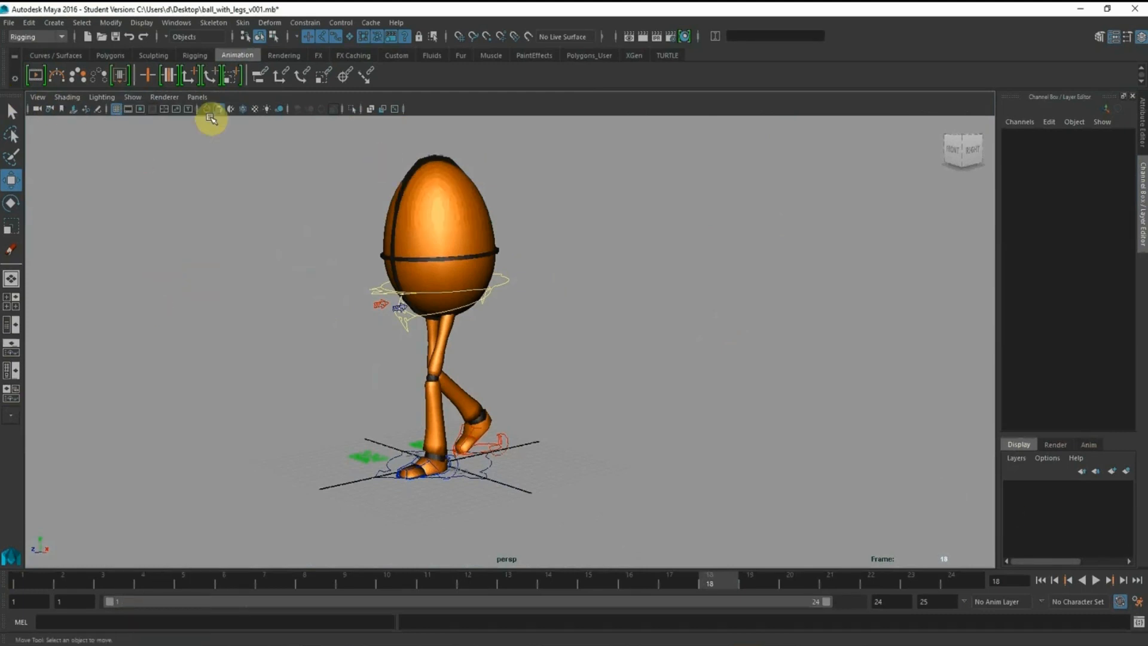
{"action": "left_click", "coordinate": [132, 98]}
{"action": "left_click", "coordinate": [149, 159]}
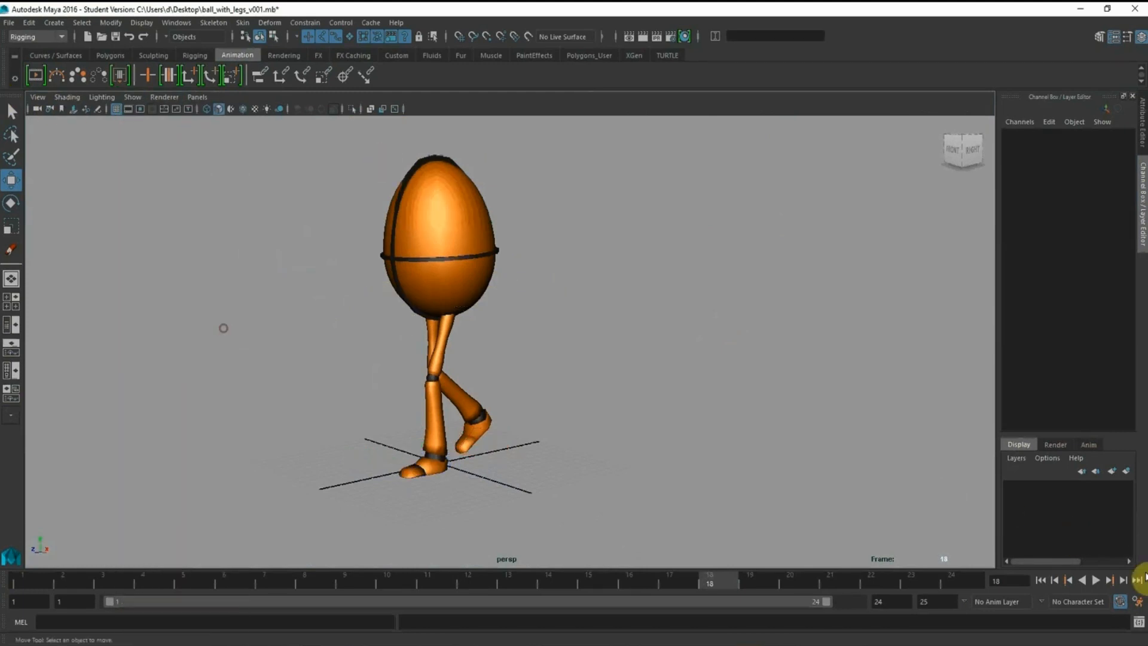
{"action": "left_click", "coordinate": [1096, 580]}
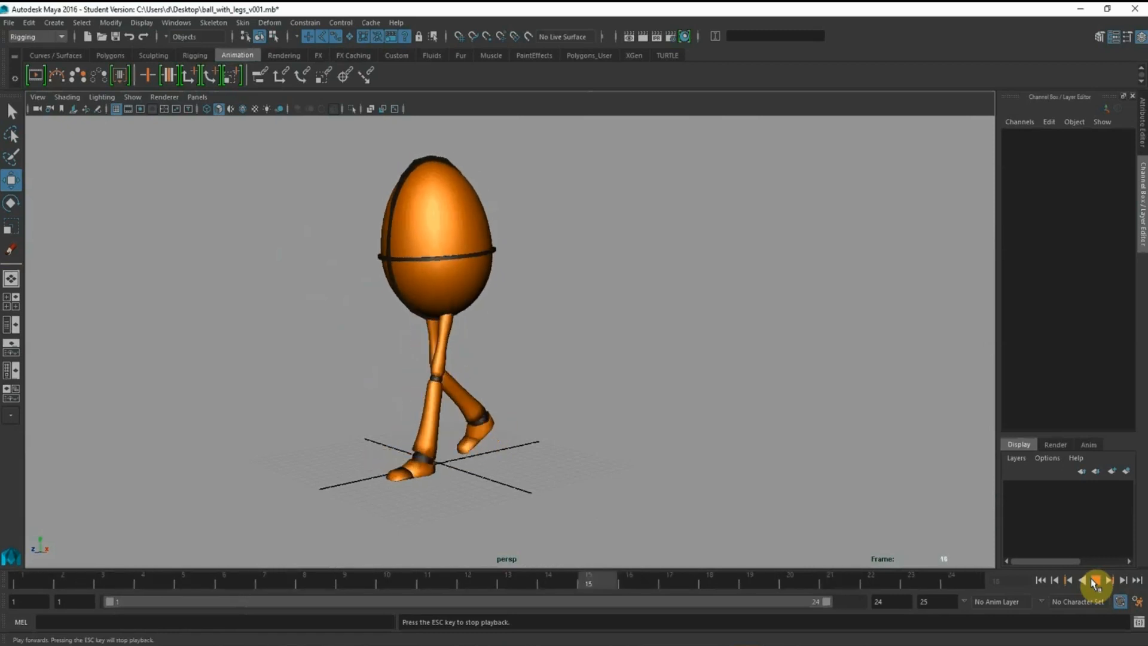
{"action": "left_click", "coordinate": [1095, 580]}
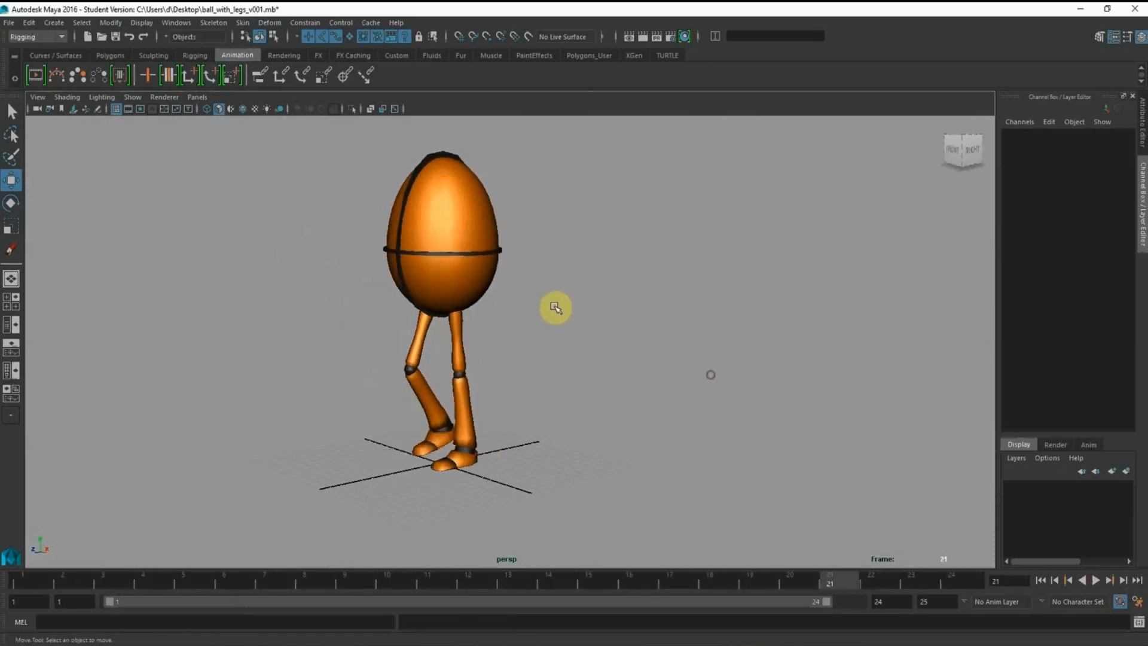
Return to the multi-pane layout and change the side view to a front view showing the whole character
{"action": "key", "text": "space"}
{"action": "key", "text": "space"}
{"action": "left_click_drag", "start_coordinate": [360, 244], "coordinate": [360, 277]}
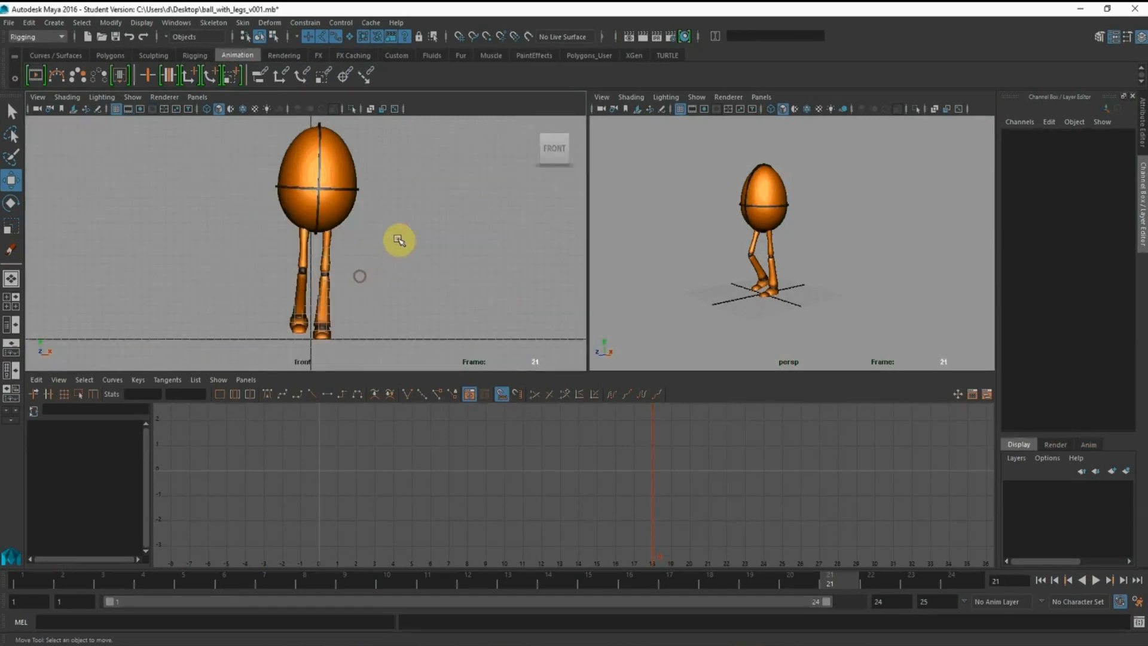
{"action": "left_click_drag", "start_coordinate": [376, 223], "coordinate": [378, 162], "text": "alt"}
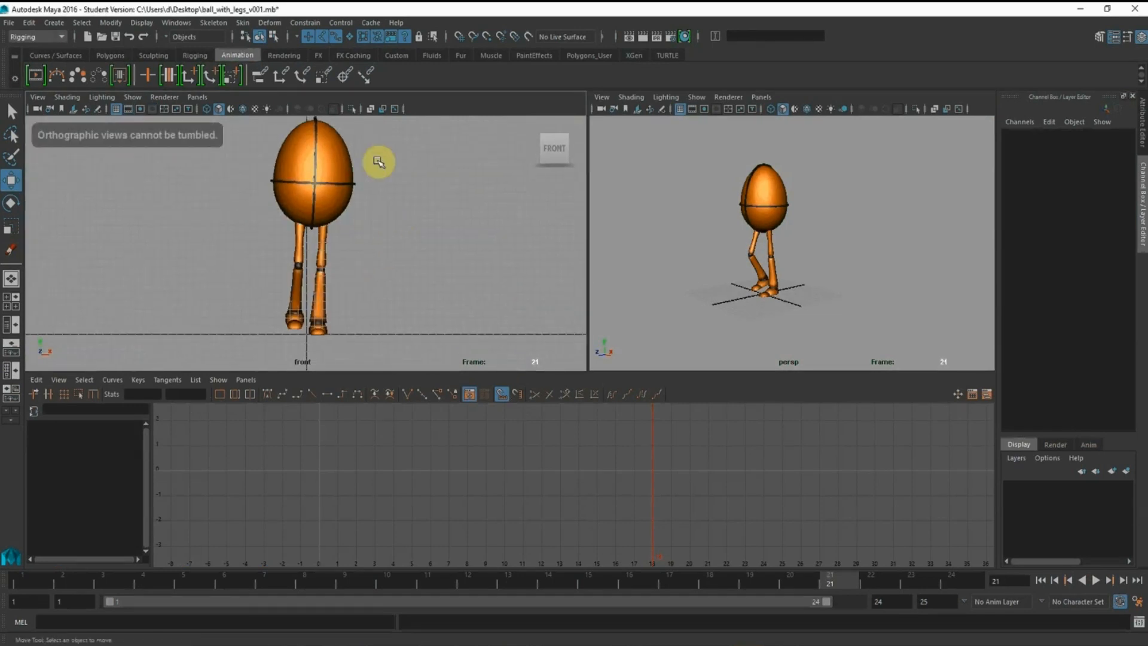
Add a Grease Pencil frame at frame 21 in the front view and sketch a red arc outward from the character's right foot
{"action": "left_click", "coordinate": [97, 110]}
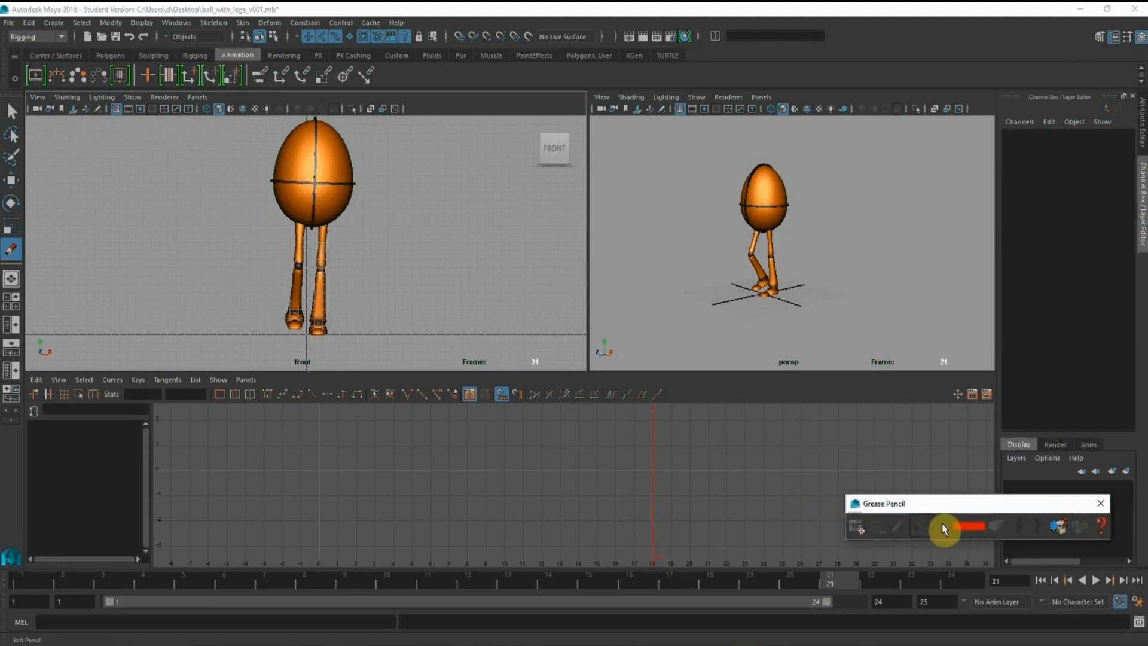
{"action": "left_click_drag", "start_coordinate": [928, 508], "coordinate": [895, 493]}
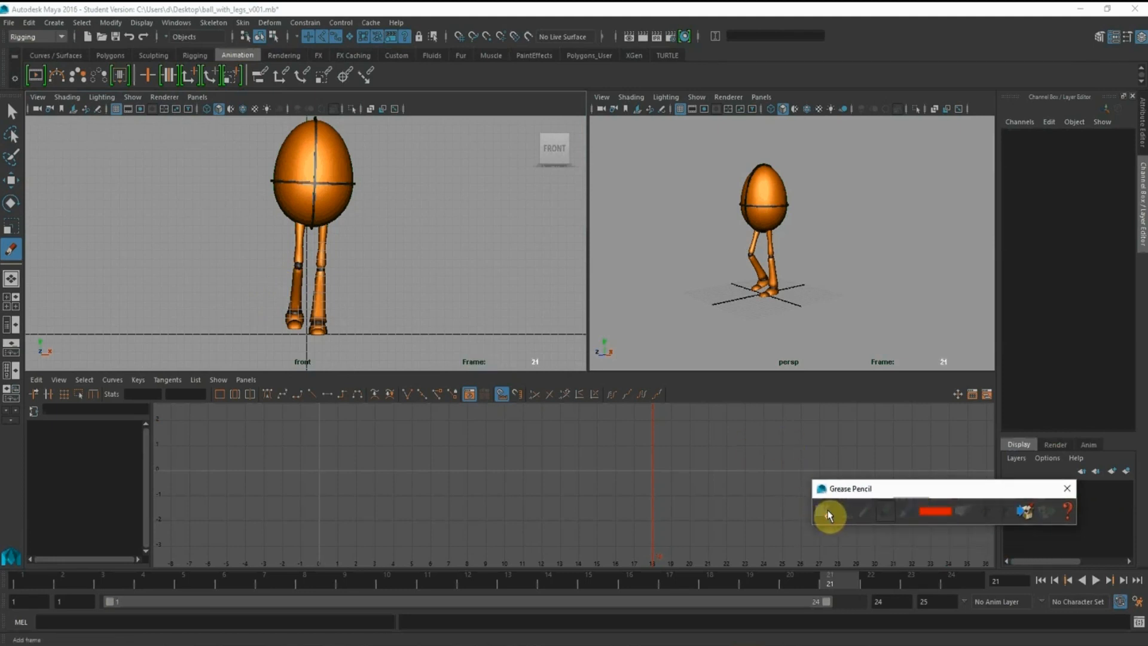
{"action": "left_click", "coordinate": [827, 514]}
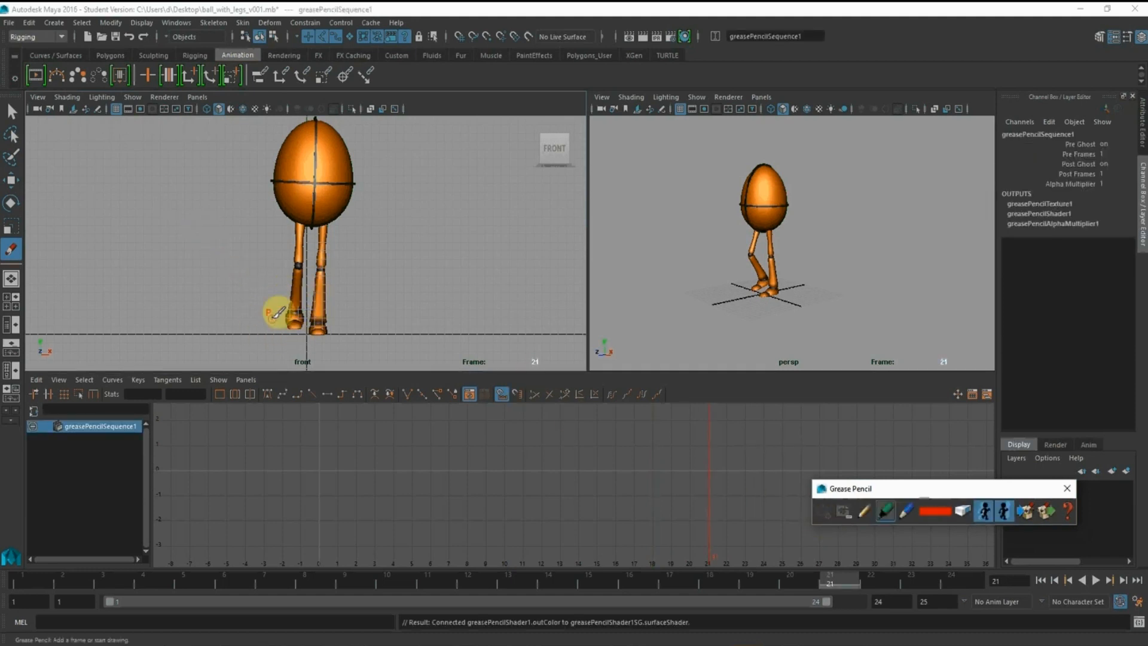
{"action": "left_click_drag", "start_coordinate": [279, 297], "coordinate": [263, 294]}
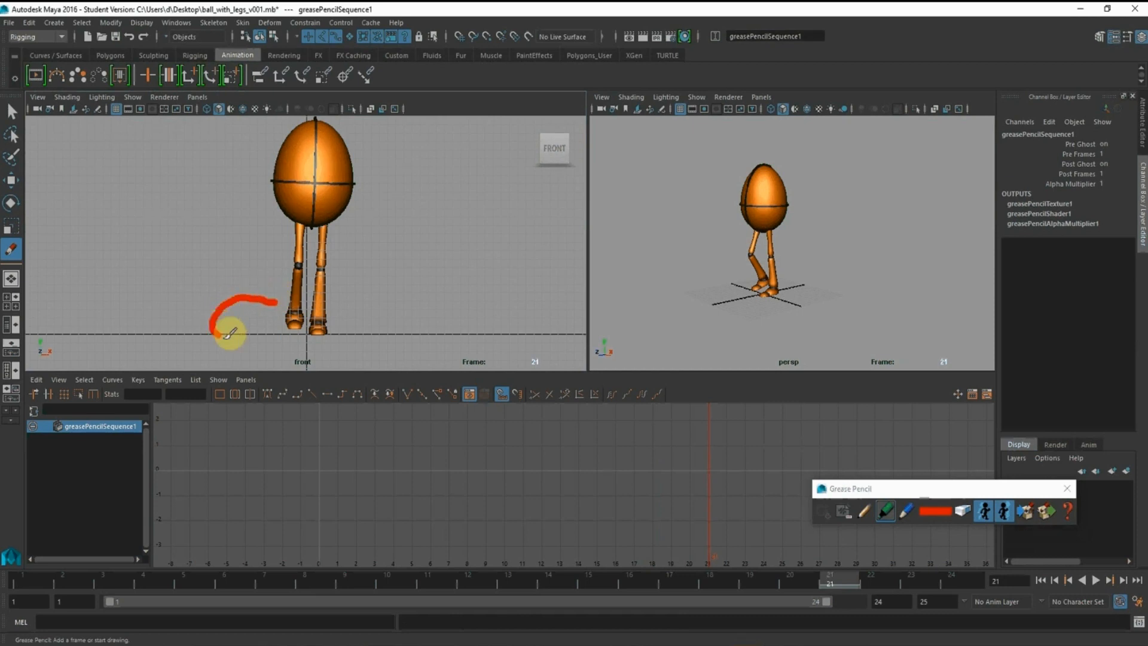
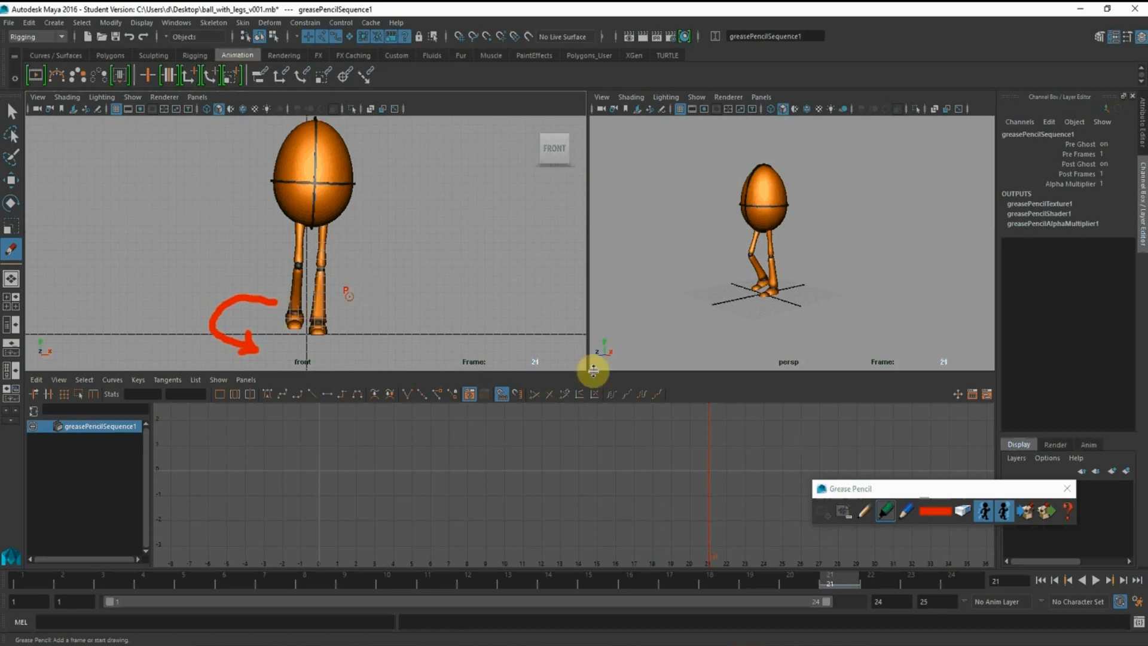
Undo the red Grease Pencil arc sketched beside the foot in the front view
{"action": "left_click", "coordinate": [10, 115]}
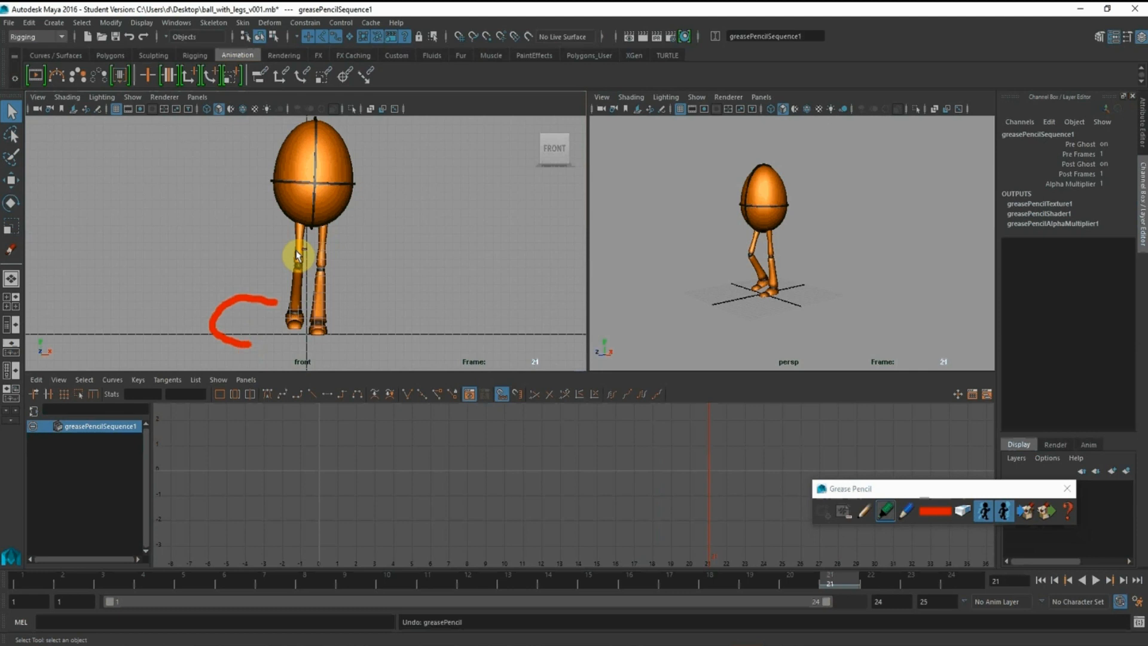
{"action": "key", "text": "ctrl+z"}
{"action": "key", "text": "ctrl+z"}
Show the rig's control curves again in the perspective view
{"action": "left_click", "coordinate": [683, 281]}
{"action": "scroll", "coordinate": [737, 234], "scroll_direction": "up", "scroll_amount": 4}
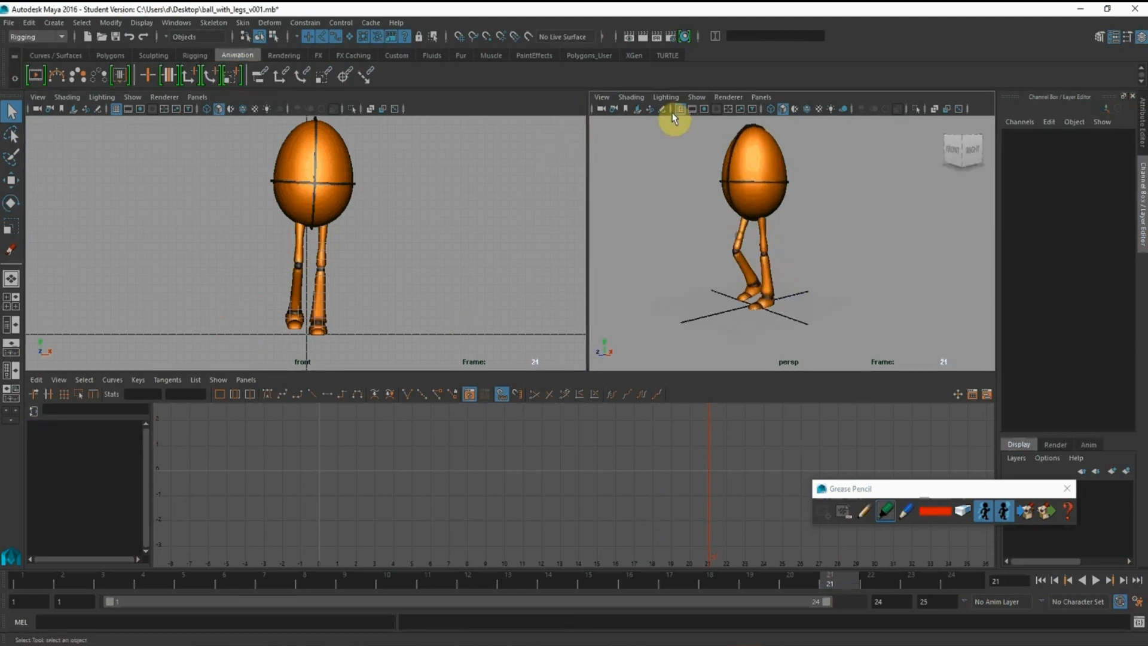
{"action": "left_click", "coordinate": [695, 99]}
{"action": "left_click", "coordinate": [703, 162]}
Select the right foot's IK control in the perspective view and highlight its Translate X channel
{"action": "middle_click_drag", "start_coordinate": [736, 235], "coordinate": [774, 215], "text": "alt"}
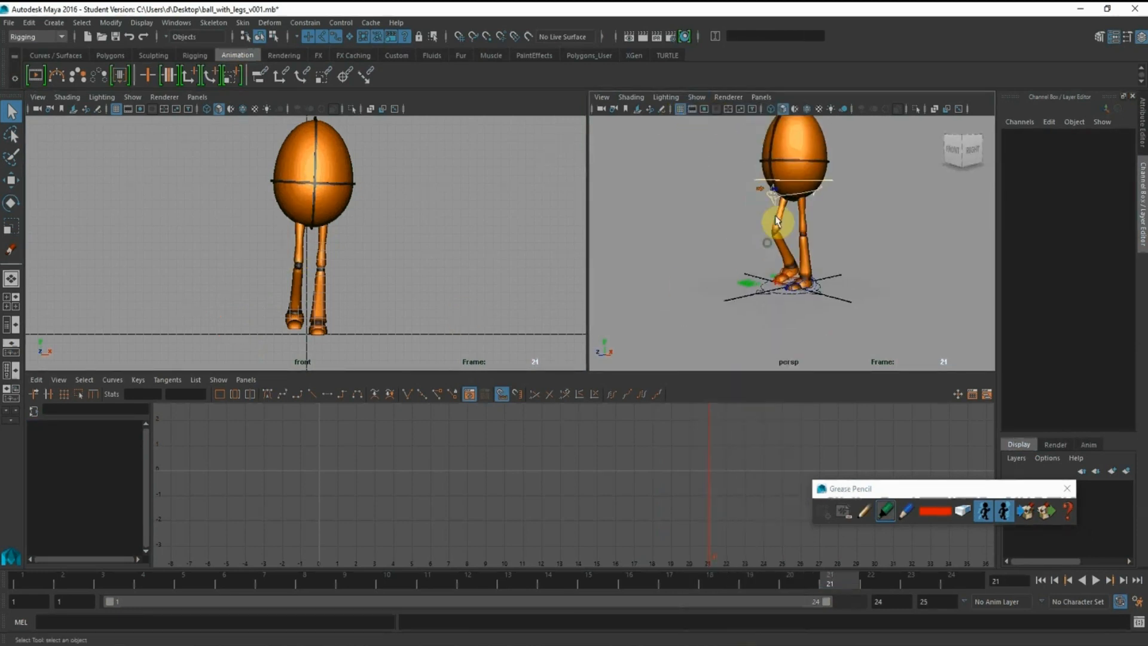
{"action": "right_click_drag", "start_coordinate": [774, 216], "coordinate": [904, 327], "text": "alt"}
{"action": "middle_click_drag", "start_coordinate": [732, 251], "coordinate": [720, 163], "text": "alt"}
{"action": "left_click_drag", "start_coordinate": [717, 162], "coordinate": [741, 187], "text": "alt"}
{"action": "right_click_drag", "start_coordinate": [741, 187], "coordinate": [815, 267], "text": "alt"}
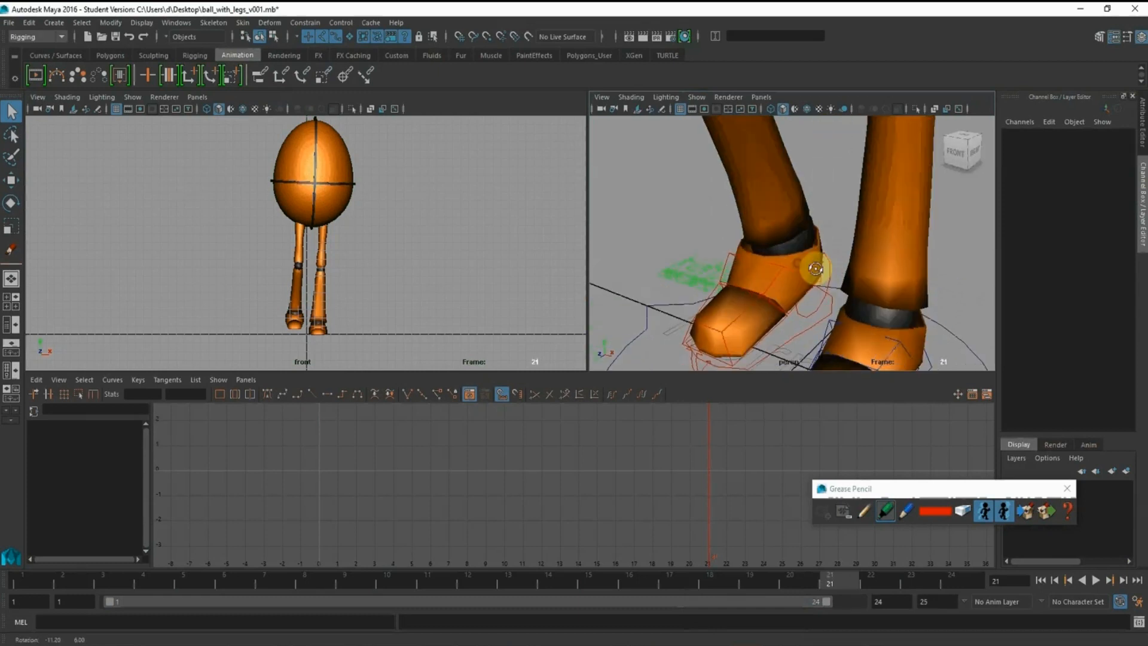
{"action": "left_click", "coordinate": [801, 328]}
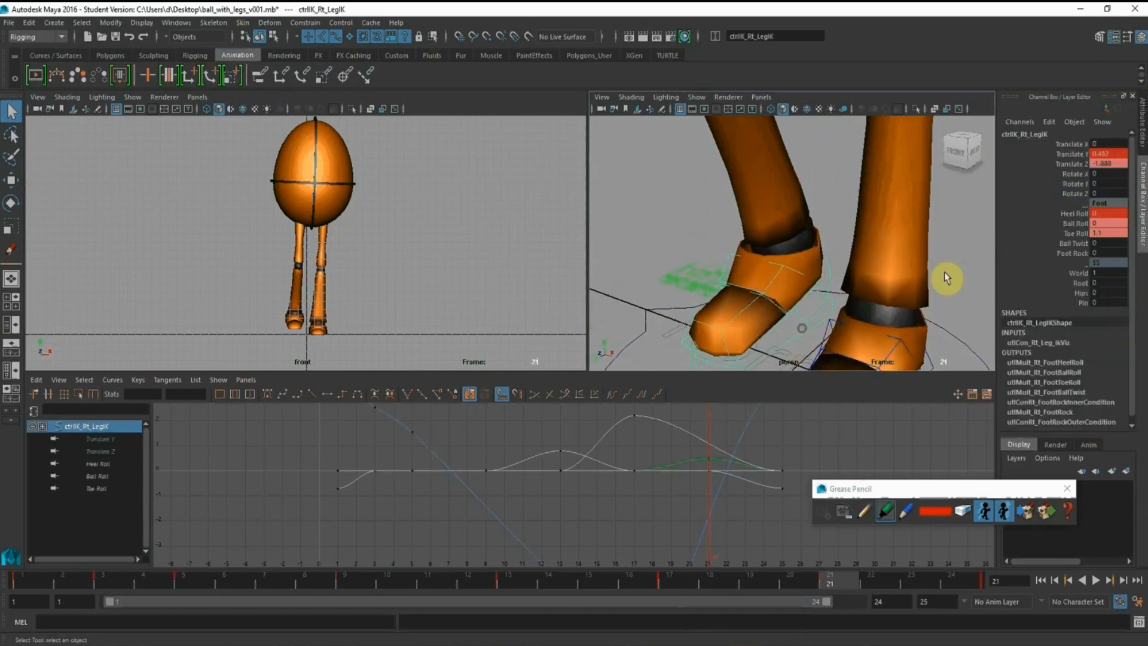
{"action": "left_click", "coordinate": [1073, 144]}
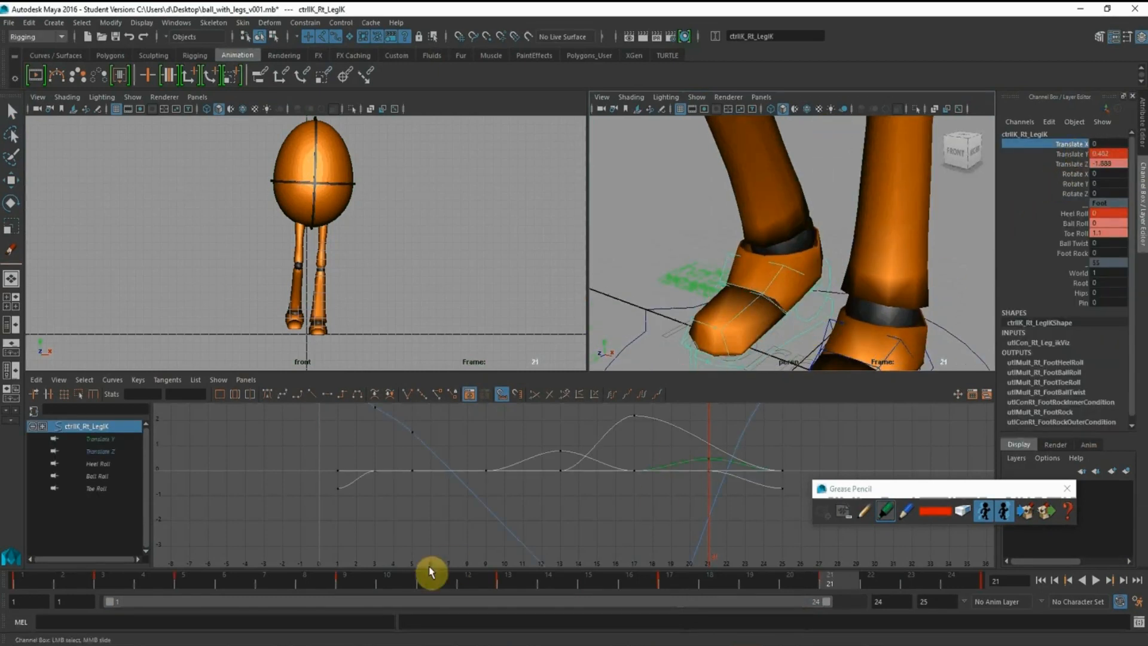
Go to frame 9 and select the left foot's IK control in the perspective view
{"action": "left_click", "coordinate": [355, 581]}
{"action": "right_click_drag", "start_coordinate": [769, 226], "coordinate": [651, 183], "text": "alt"}
{"action": "left_click_drag", "start_coordinate": [753, 187], "coordinate": [791, 171], "text": "alt"}
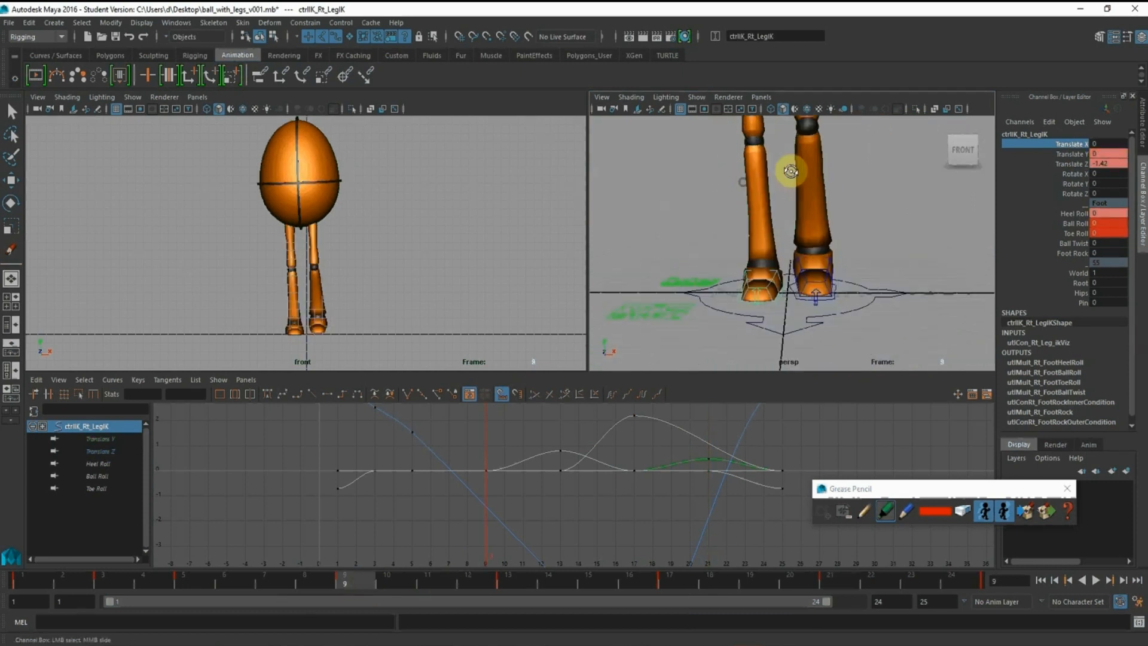
{"action": "middle_click_drag", "start_coordinate": [792, 172], "coordinate": [781, 187], "text": "alt"}
{"action": "right_click_drag", "start_coordinate": [781, 187], "coordinate": [803, 218], "text": "alt"}
{"action": "middle_click_drag", "start_coordinate": [804, 218], "coordinate": [787, 217], "text": "alt"}
{"action": "left_click_drag", "start_coordinate": [822, 290], "coordinate": [808, 294], "text": "alt"}
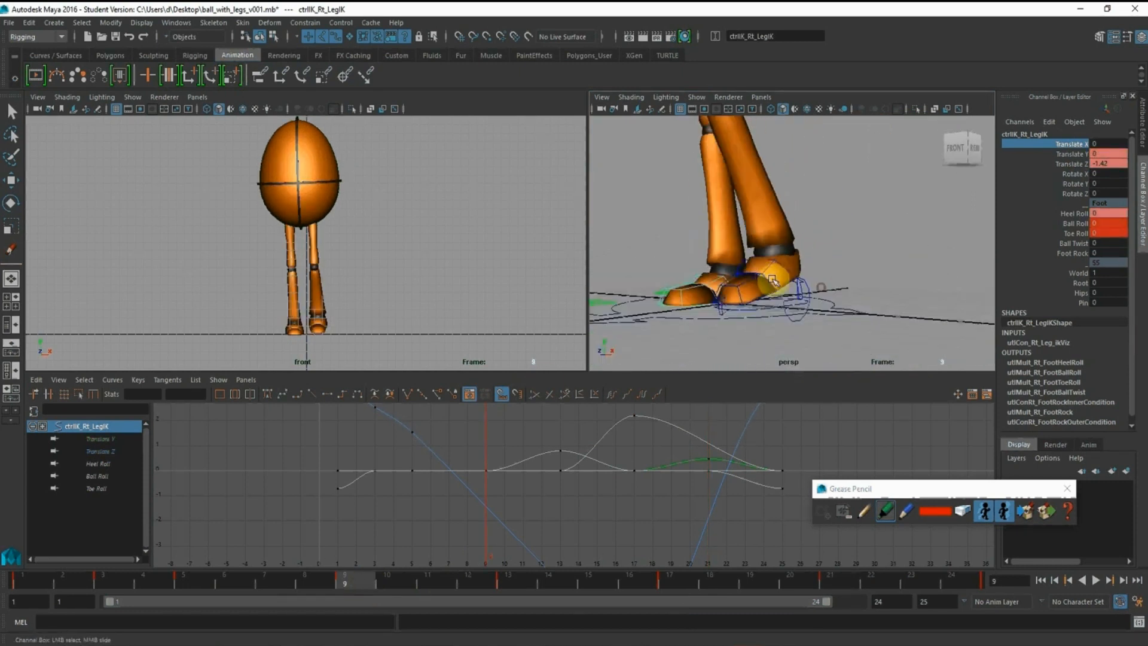
{"action": "left_click", "coordinate": [804, 290]}
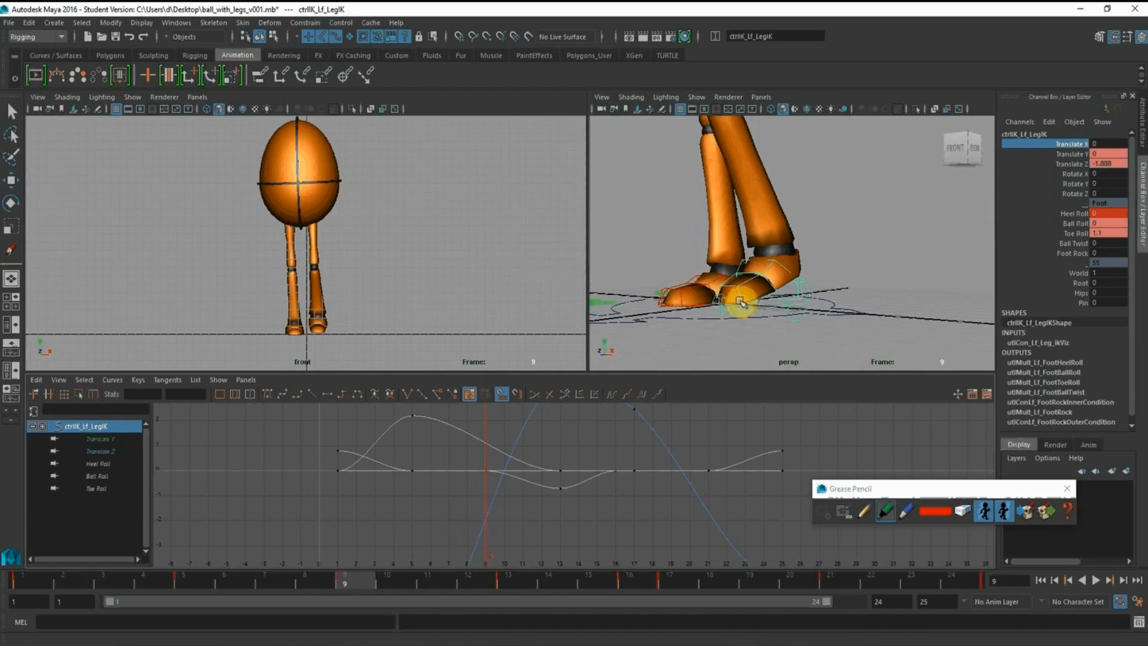
Compare the placement of the two feet at frames 17 and 9 from the front and side
{"action": "left_click", "coordinate": [677, 579]}
{"action": "left_click_drag", "start_coordinate": [729, 193], "coordinate": [809, 210], "text": "alt"}
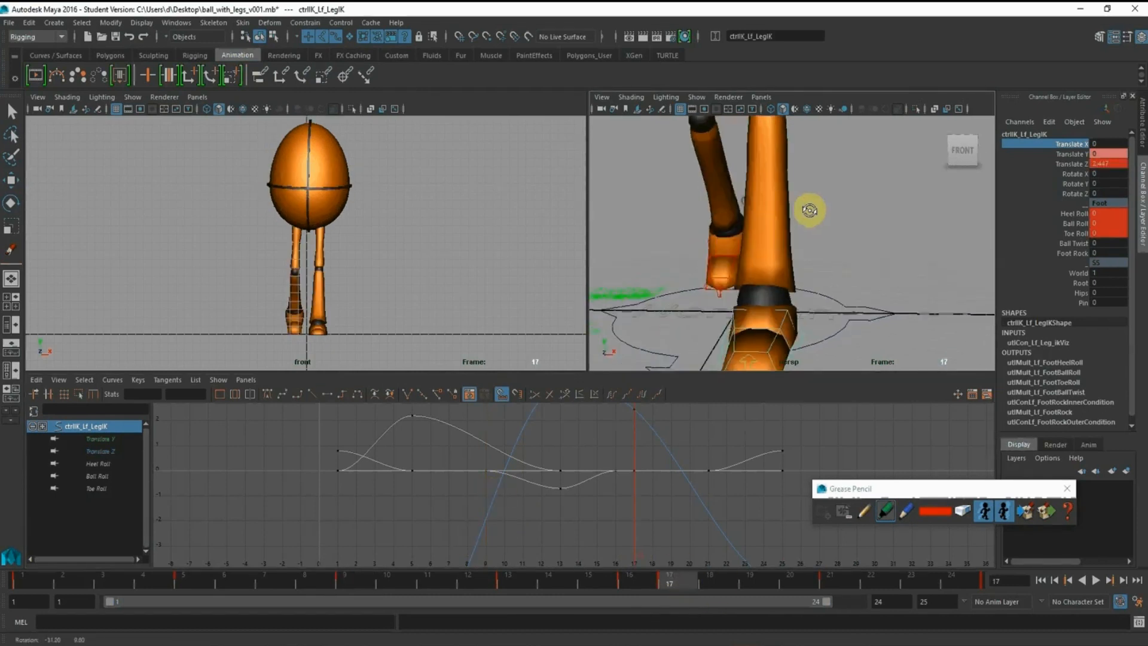
{"action": "right_click_drag", "start_coordinate": [809, 210], "coordinate": [751, 239], "text": "alt"}
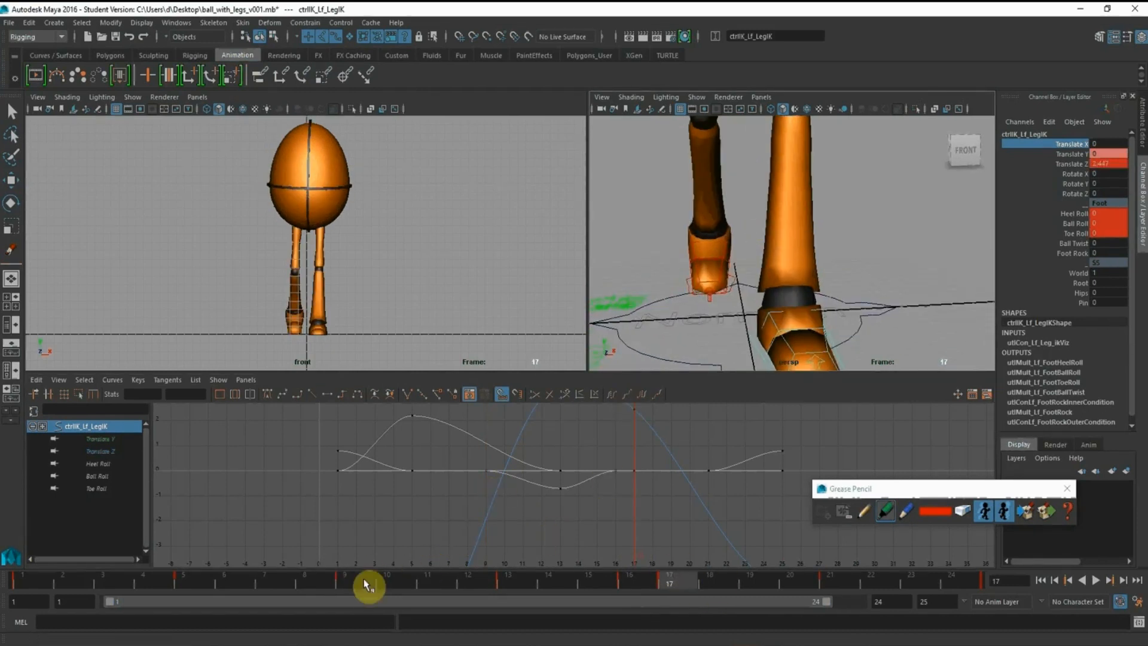
{"action": "left_click", "coordinate": [367, 586]}
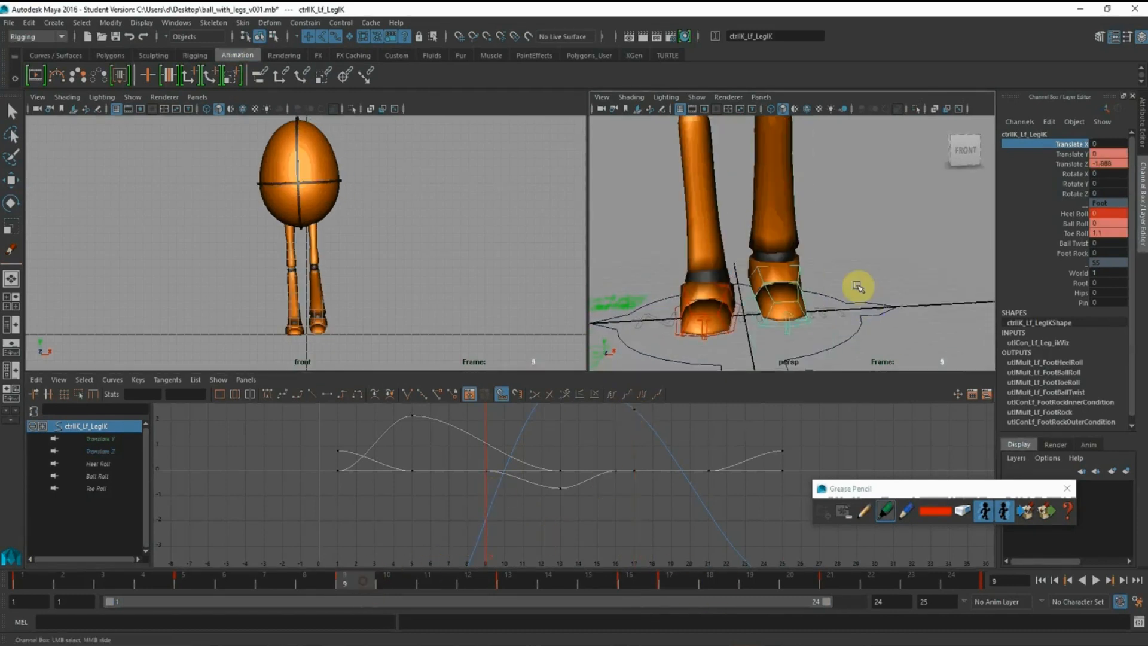
{"action": "left_click_drag", "start_coordinate": [853, 289], "coordinate": [815, 275], "text": "alt"}
{"action": "right_click_drag", "start_coordinate": [815, 275], "coordinate": [785, 259], "text": "alt"}
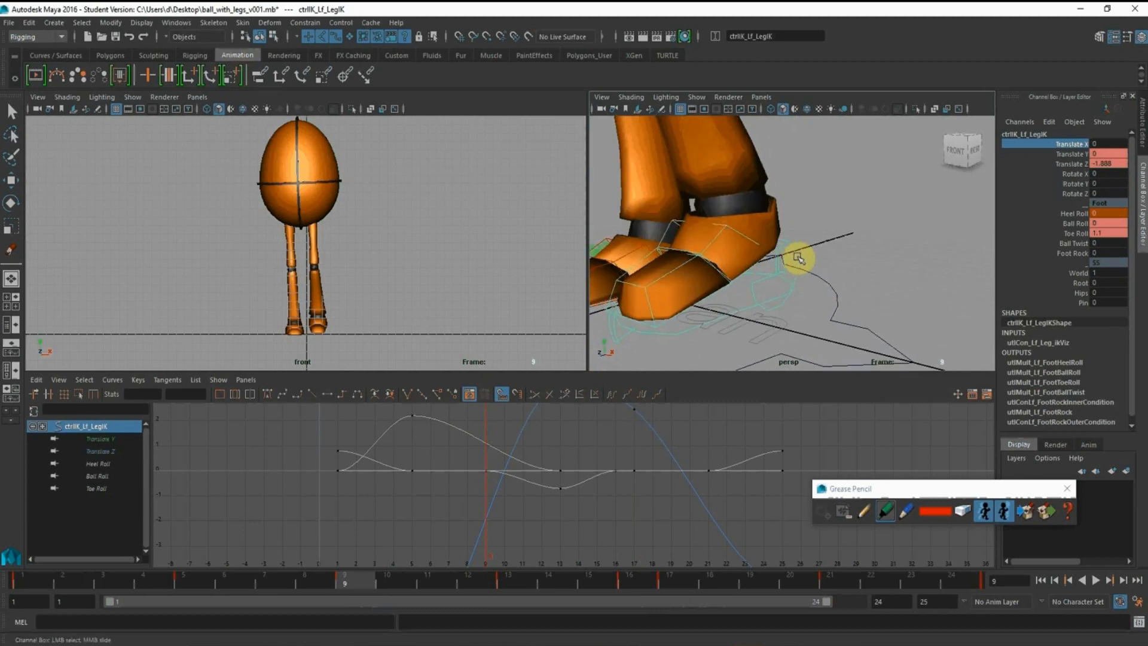
{"action": "left_click_drag", "start_coordinate": [739, 267], "coordinate": [823, 280], "text": "alt"}
{"action": "left_click_drag", "start_coordinate": [820, 251], "coordinate": [871, 253], "text": "alt"}
Reselect the left foot's IK control and key its Translate X channel at frame 9
{"action": "left_click", "coordinate": [871, 252]}
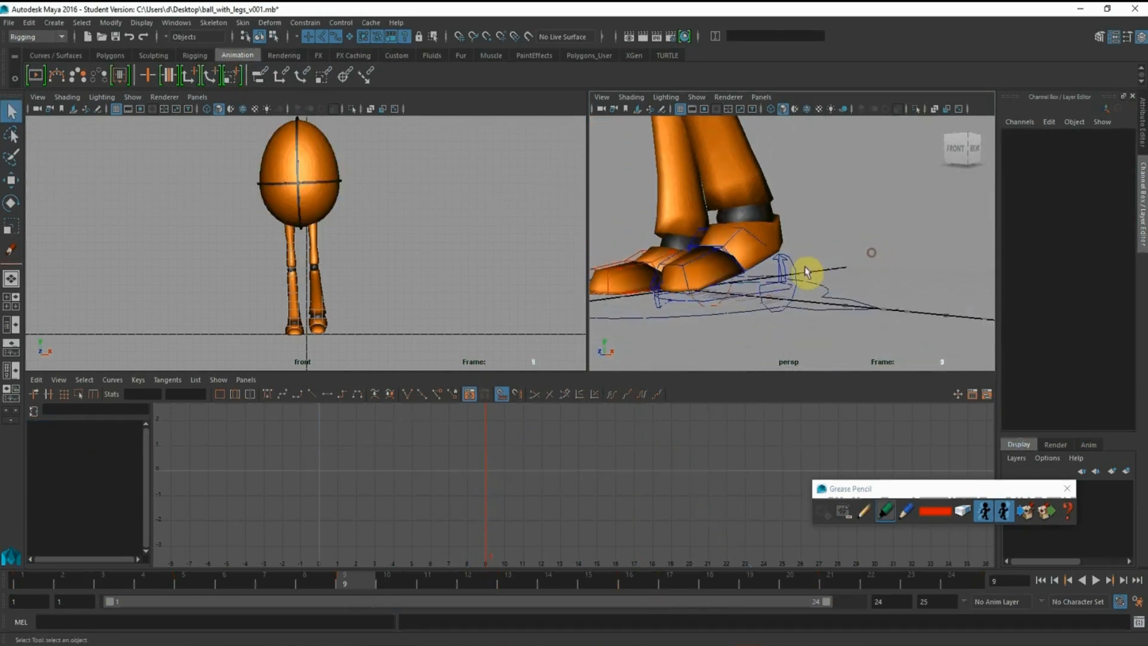
{"action": "left_click", "coordinate": [795, 267]}
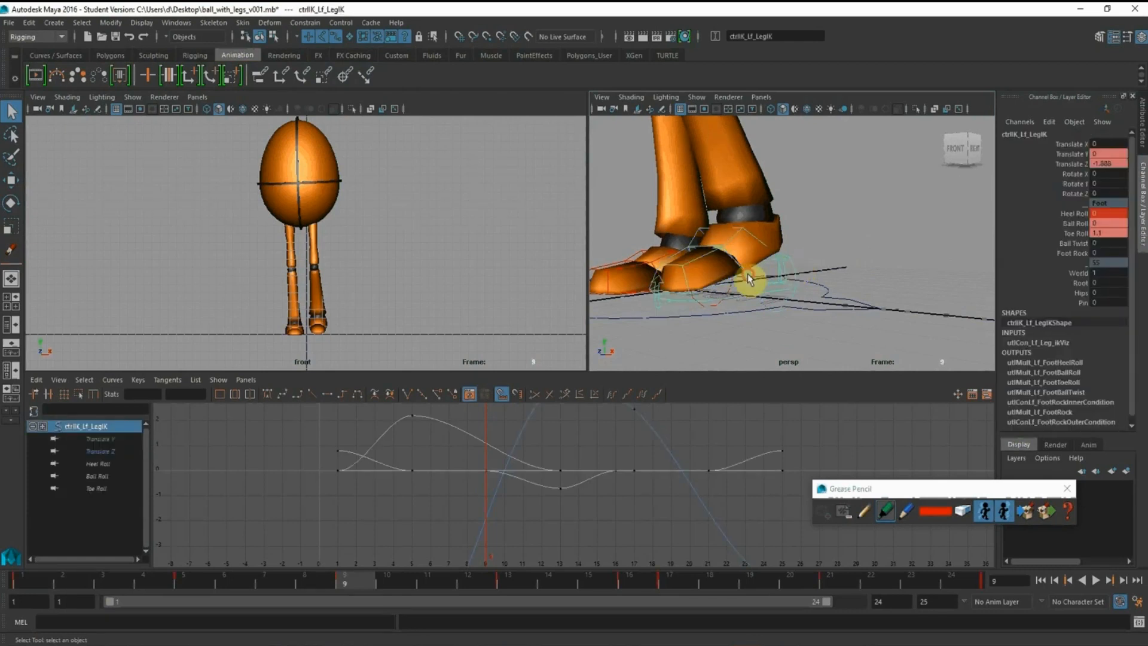
{"action": "left_click_drag", "start_coordinate": [751, 277], "coordinate": [706, 272], "text": "alt"}
{"action": "left_click", "coordinate": [10, 177]}
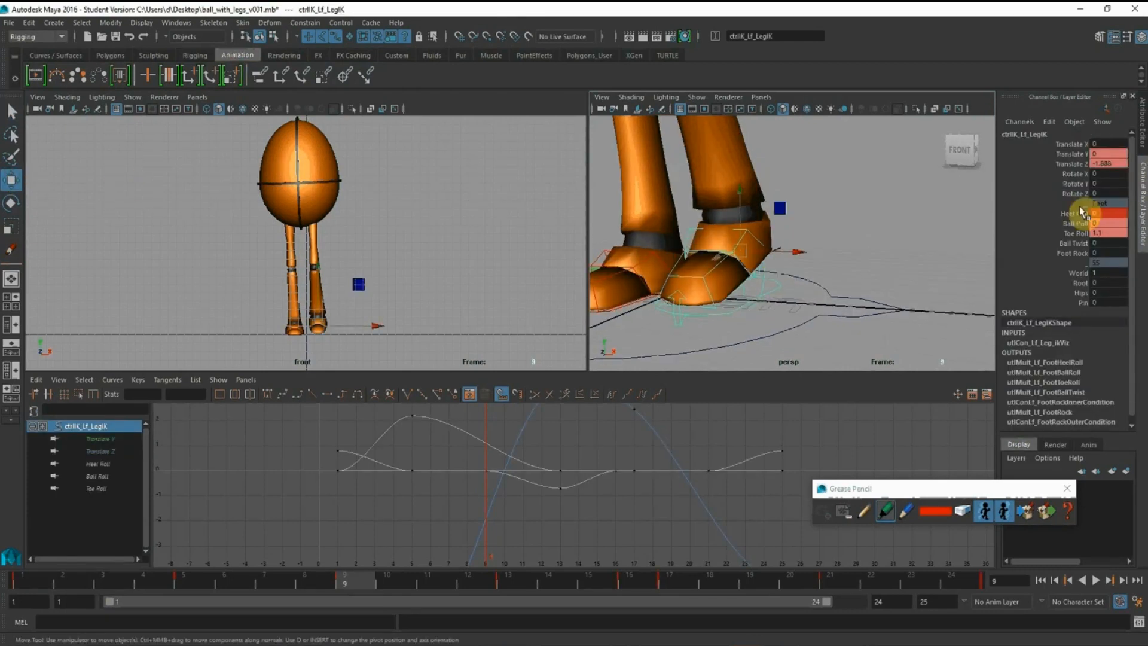
{"action": "left_click", "coordinate": [1078, 146]}
{"action": "right_click", "coordinate": [1078, 146]}
{"action": "left_click", "coordinate": [1079, 168]}
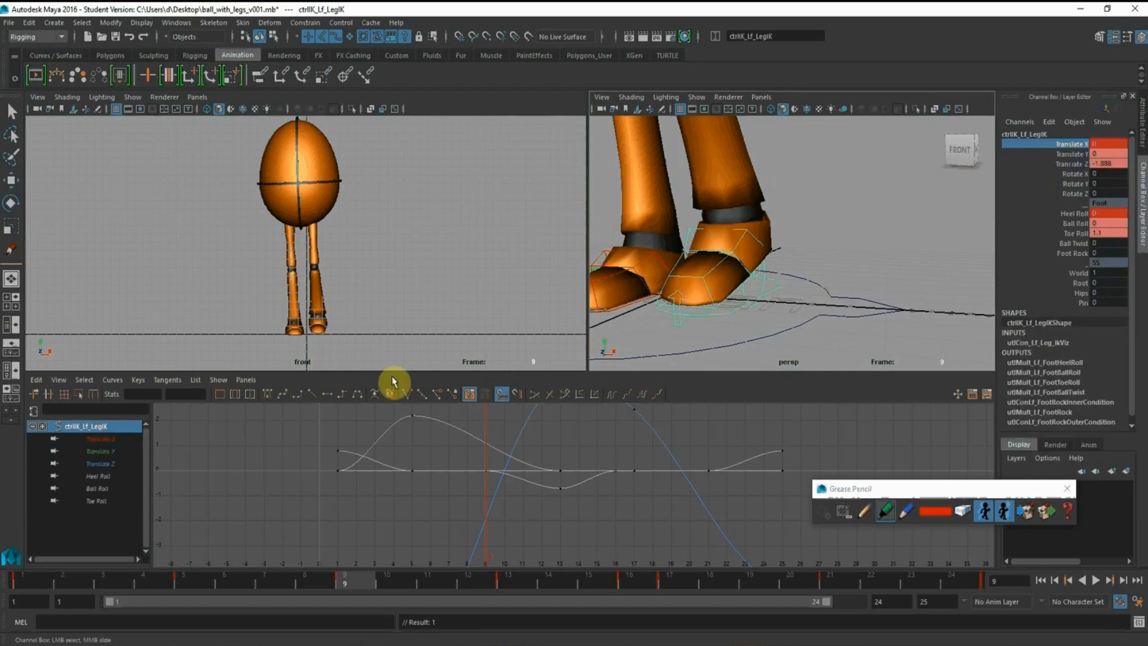
Move the left foot outward at frame 9 to a Translate X of about 0.244
{"action": "left_click_drag", "start_coordinate": [717, 296], "coordinate": [794, 249], "text": "alt"}
{"action": "left_click", "coordinate": [10, 180]}
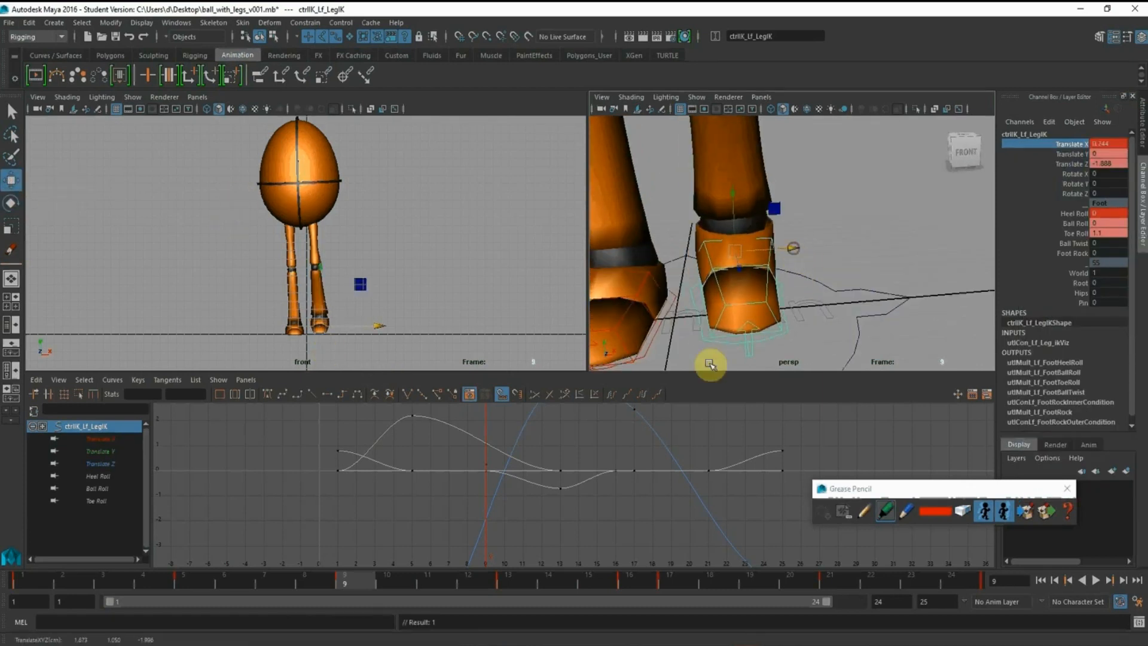
{"action": "right_click_drag", "start_coordinate": [821, 288], "coordinate": [779, 280], "text": "alt"}
Move the left foot inward at frame 13 to a Translate X of about -0.546 and isolate its Translate X curve
{"action": "left_click", "coordinate": [527, 580]}
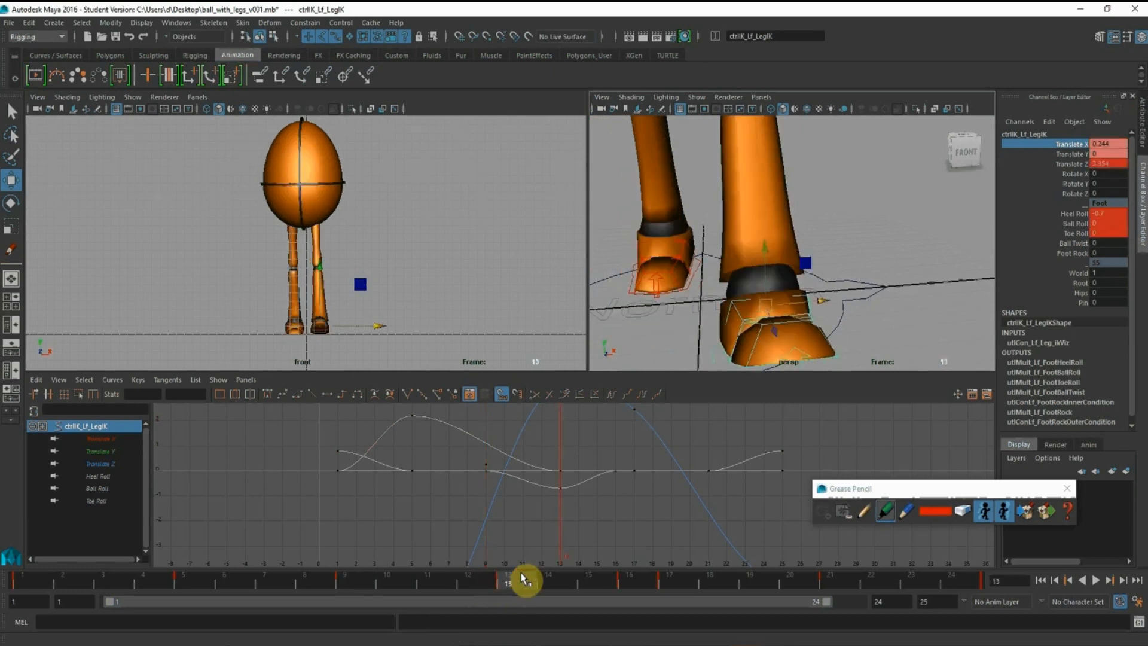
{"action": "left_click_drag", "start_coordinate": [828, 300], "coordinate": [798, 297]}
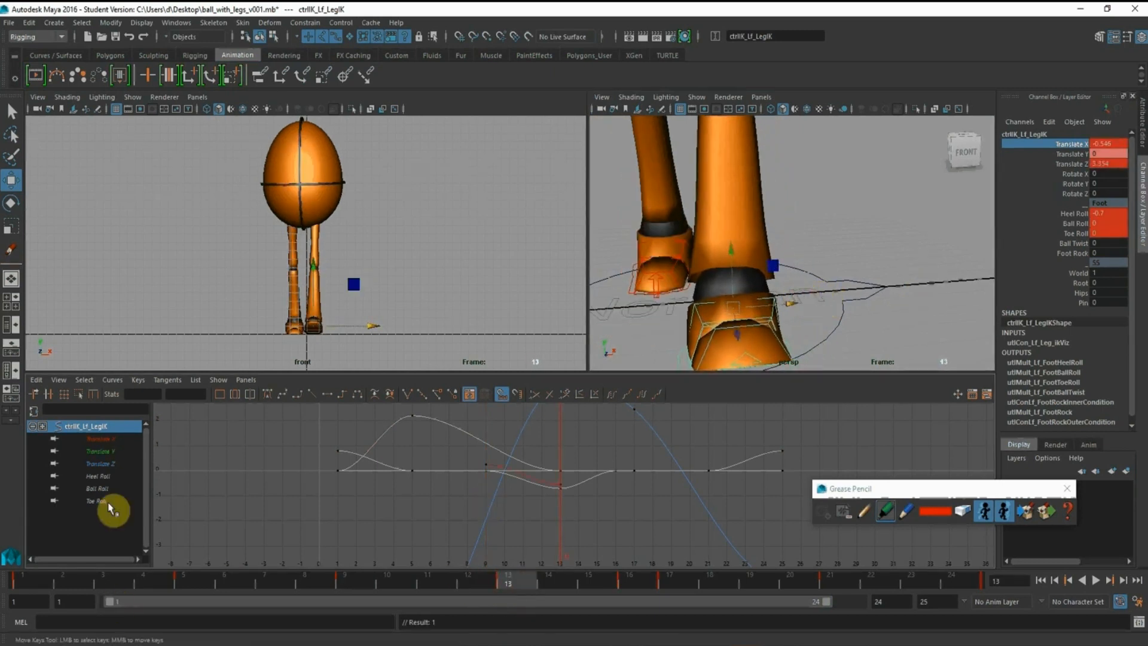
{"action": "left_click", "coordinate": [104, 440]}
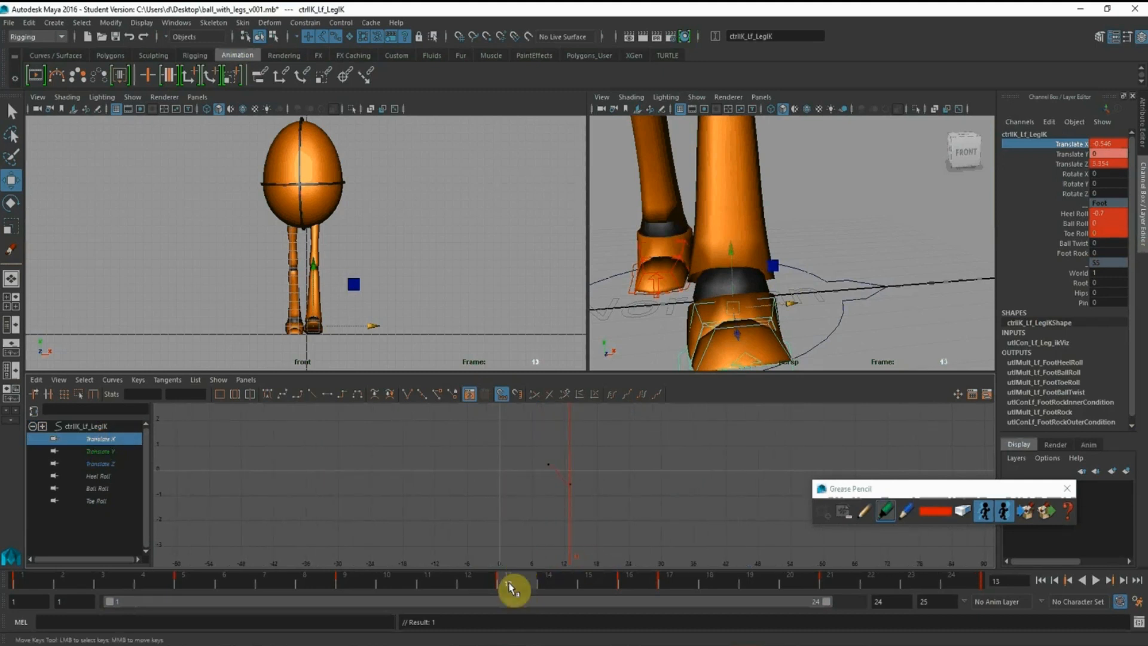
Extend the playback range to frame 25 and key all of the left foot control's channels there
{"action": "left_click_drag", "start_coordinate": [823, 603], "coordinate": [941, 591]}
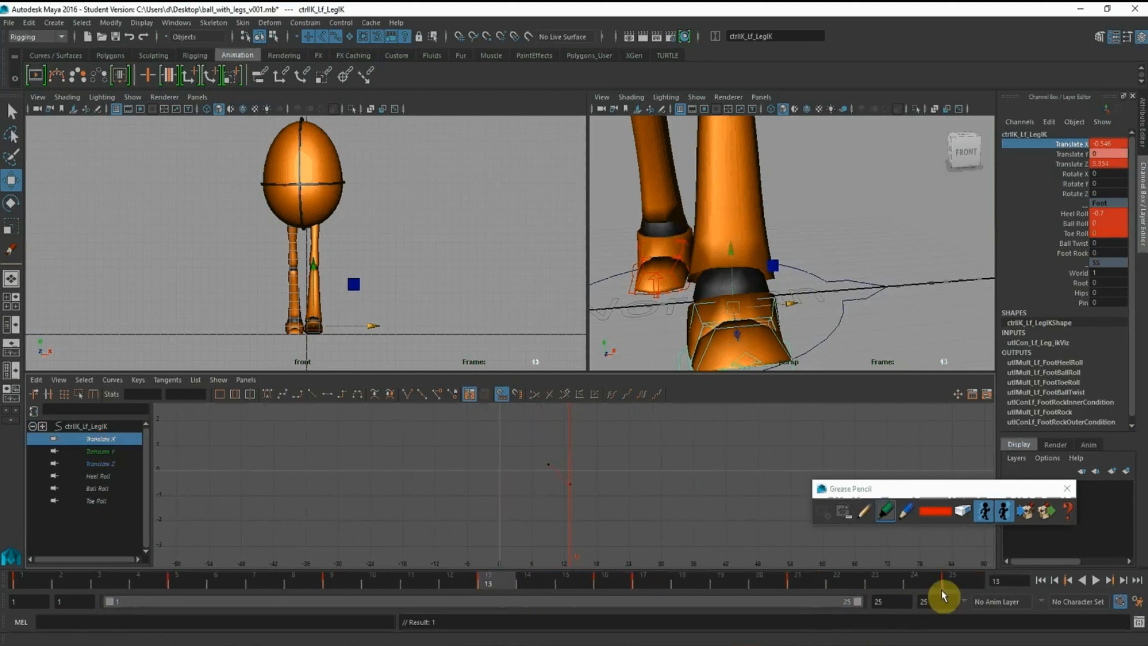
{"action": "left_click", "coordinate": [966, 585]}
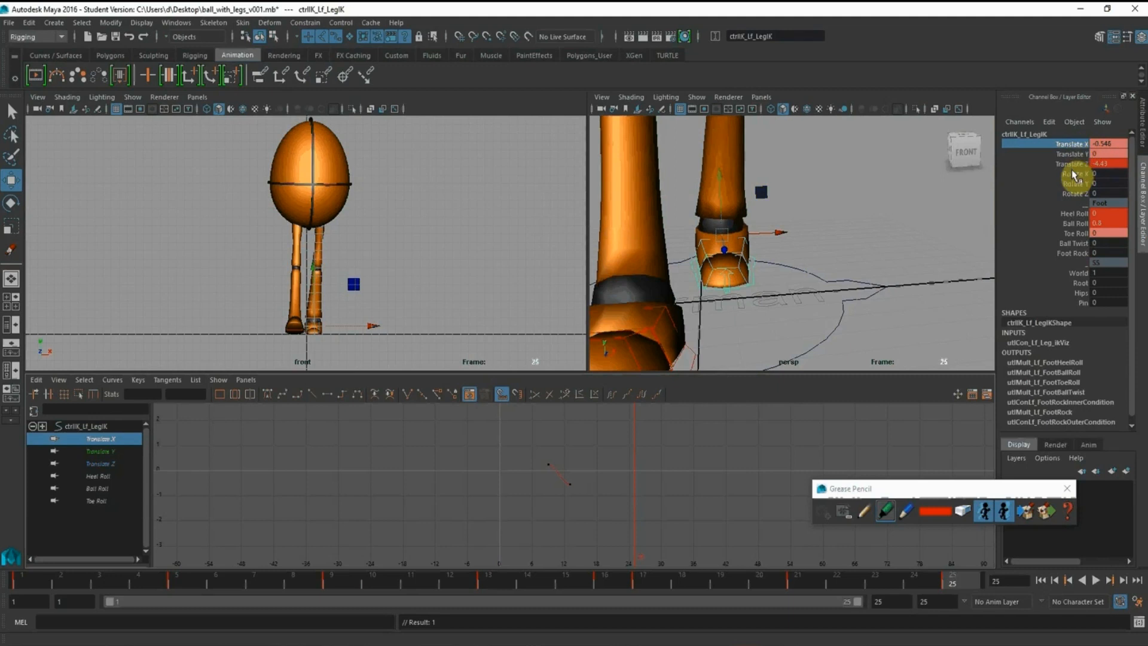
{"action": "right_click", "coordinate": [1076, 145]}
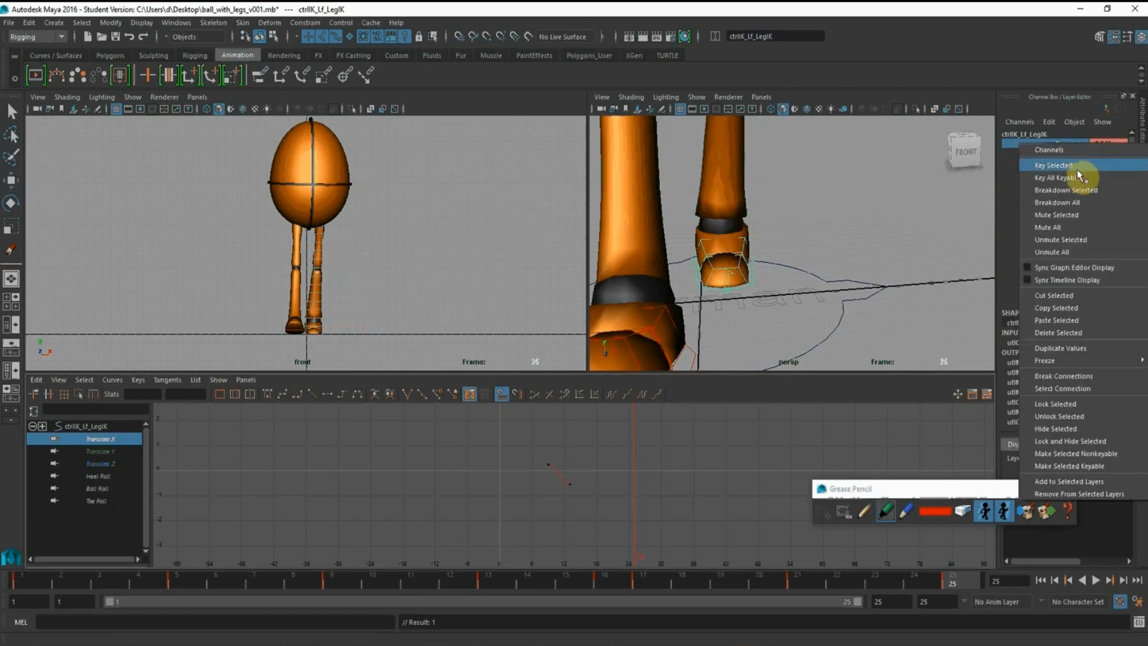
{"action": "left_click", "coordinate": [1078, 169]}
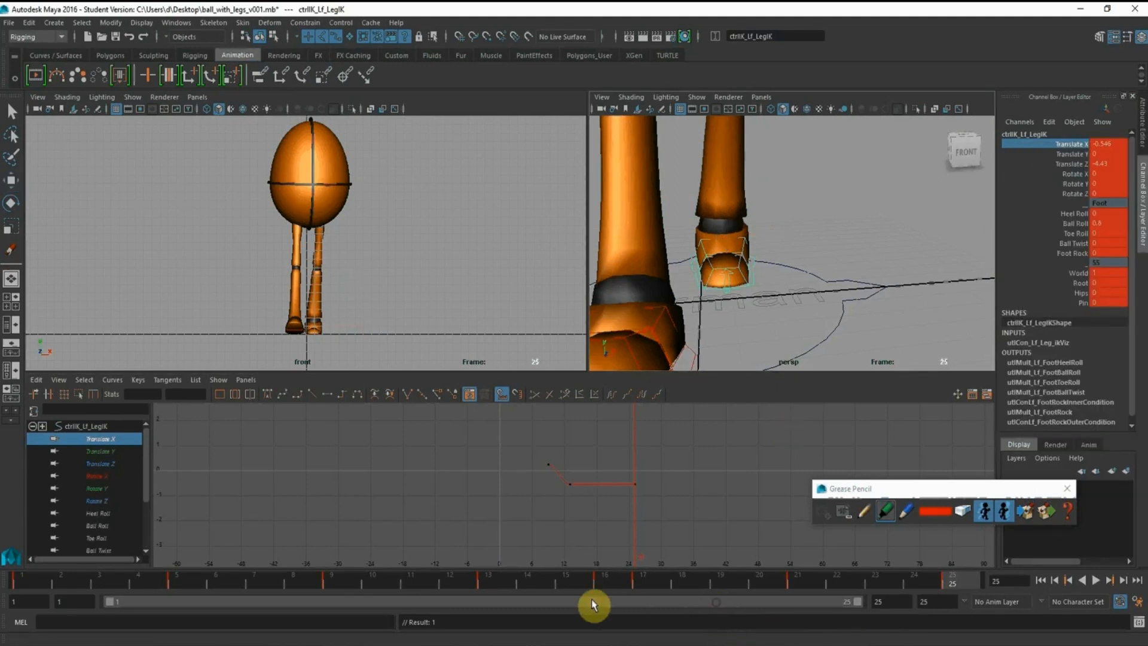
Key the left foot's Translate X channel at frame 1
{"action": "left_click", "coordinate": [16, 584]}
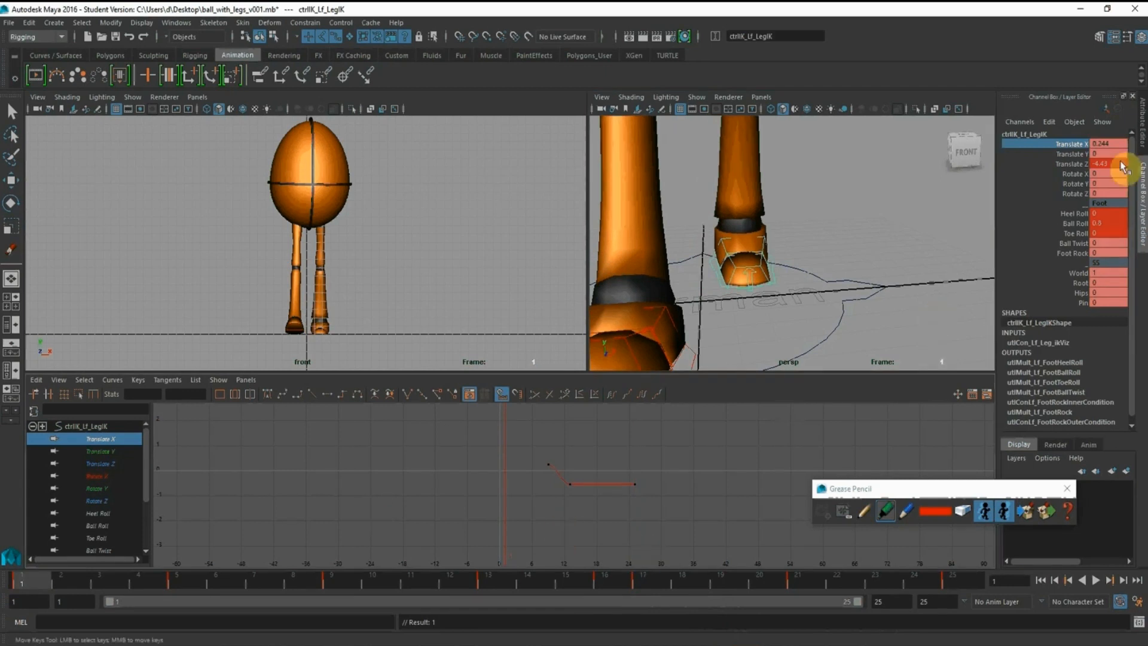
{"action": "right_click", "coordinate": [1069, 144]}
{"action": "left_click", "coordinate": [1078, 168]}
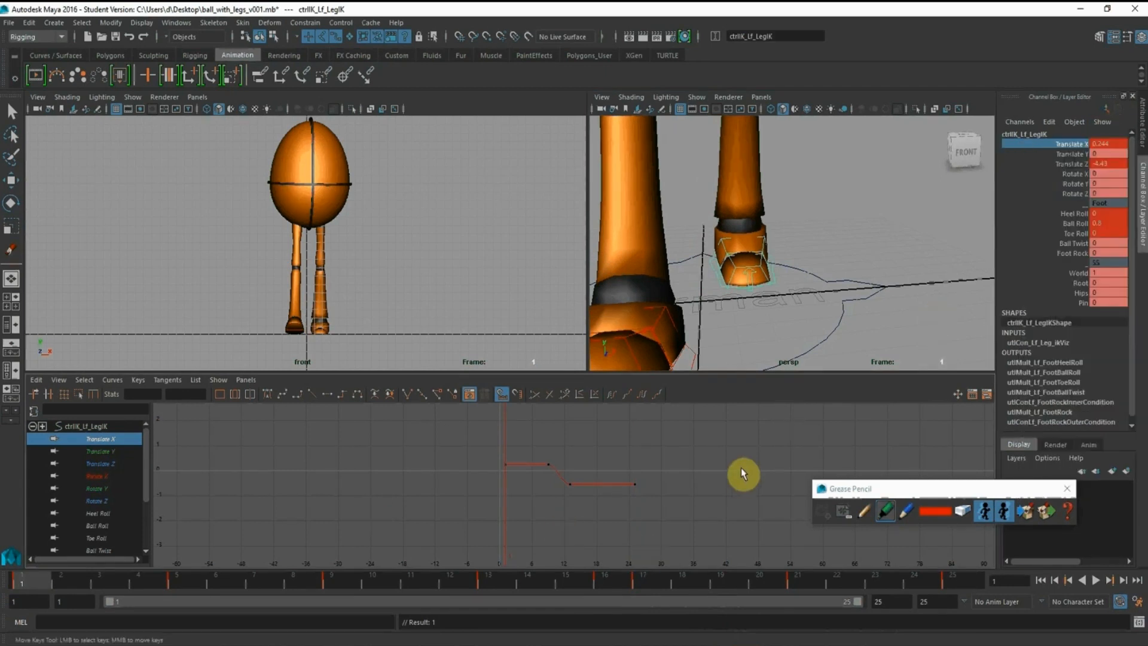
Lower the Translate X key at frame 1 and set the keys at frames 1, 13 and 25 to -0.546
{"action": "left_click_drag", "start_coordinate": [464, 442], "coordinate": [521, 475]}
{"action": "middle_click_drag", "start_coordinate": [506, 432], "coordinate": [505, 456]}
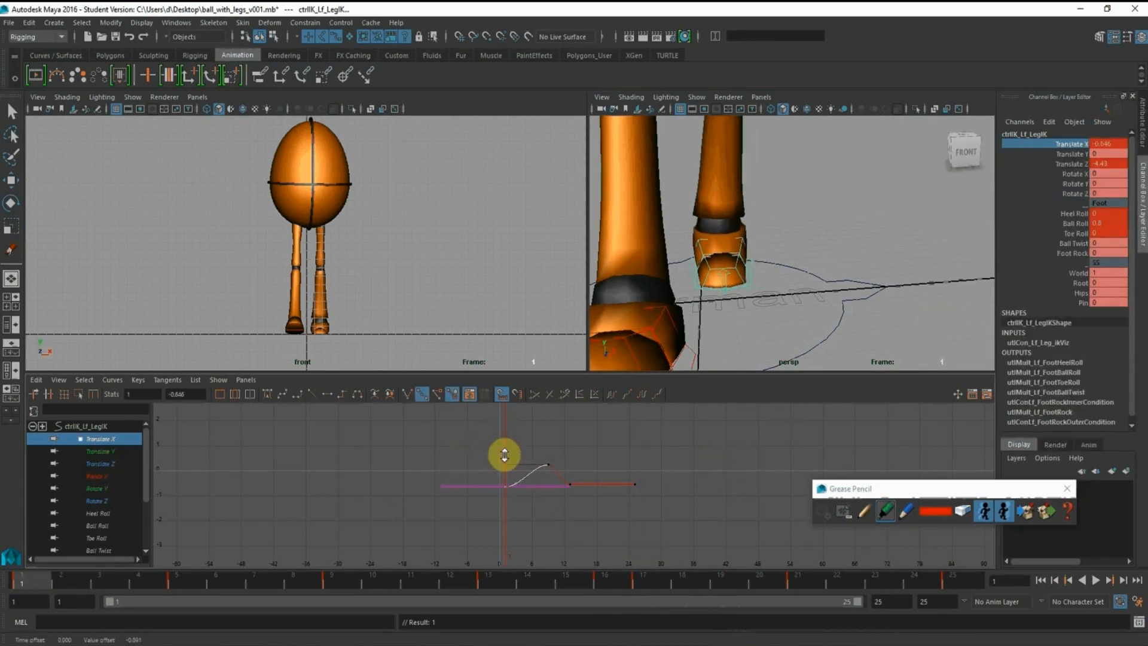
{"action": "left_click", "coordinate": [635, 483]}
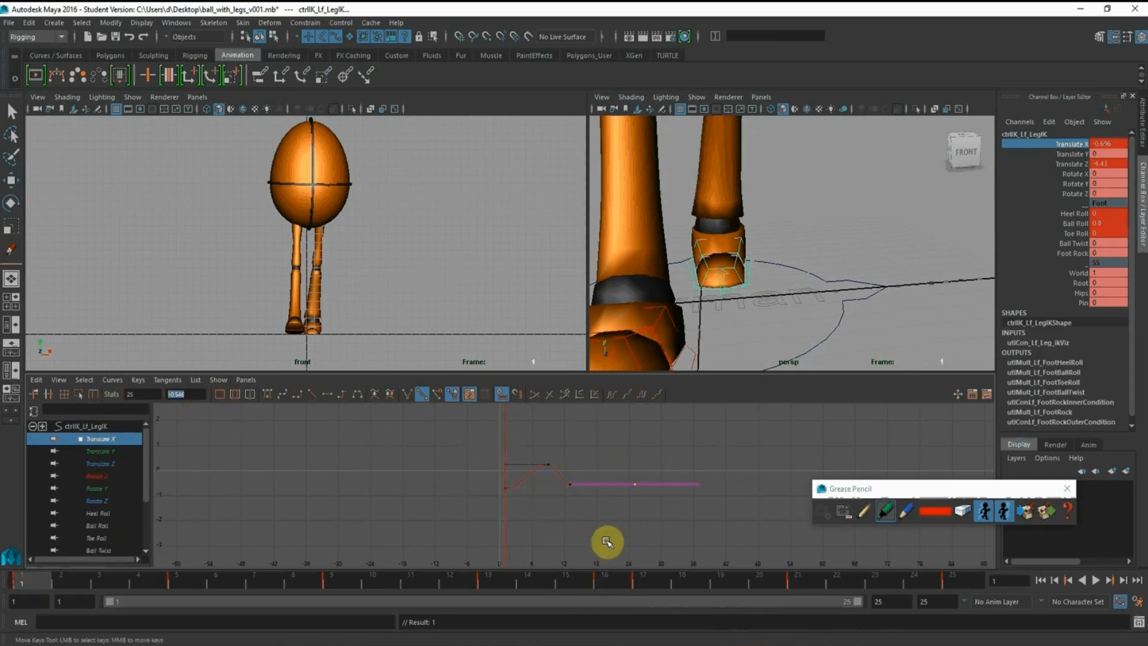
{"action": "left_click_drag", "start_coordinate": [680, 513], "coordinate": [462, 484]}
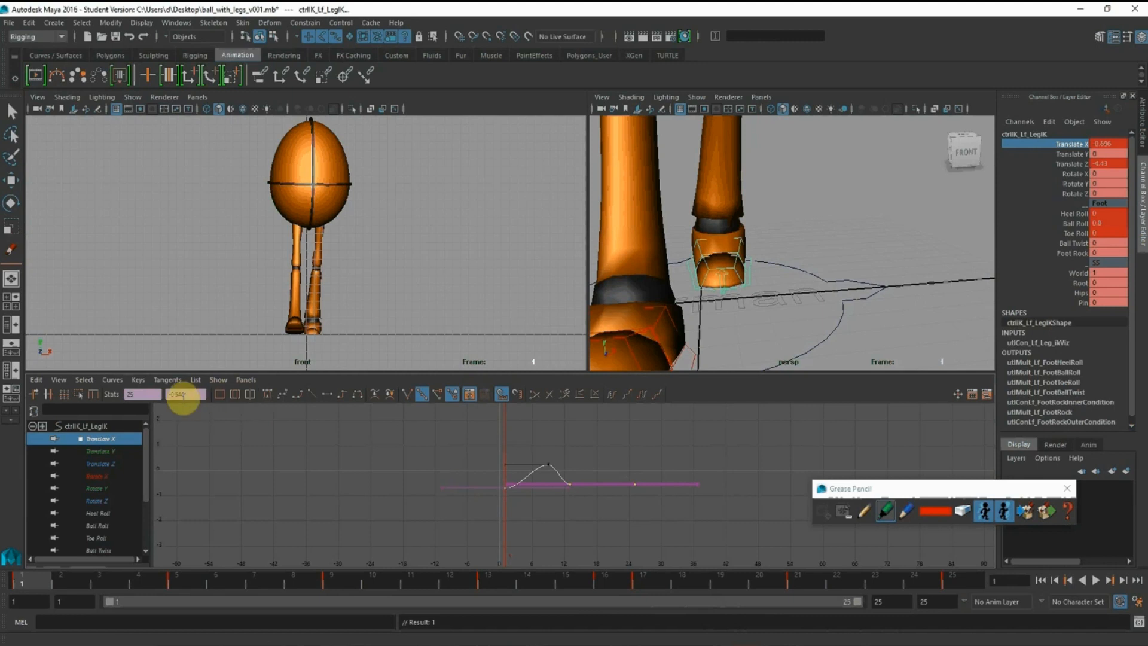
{"action": "double_click", "coordinate": [186, 395]}
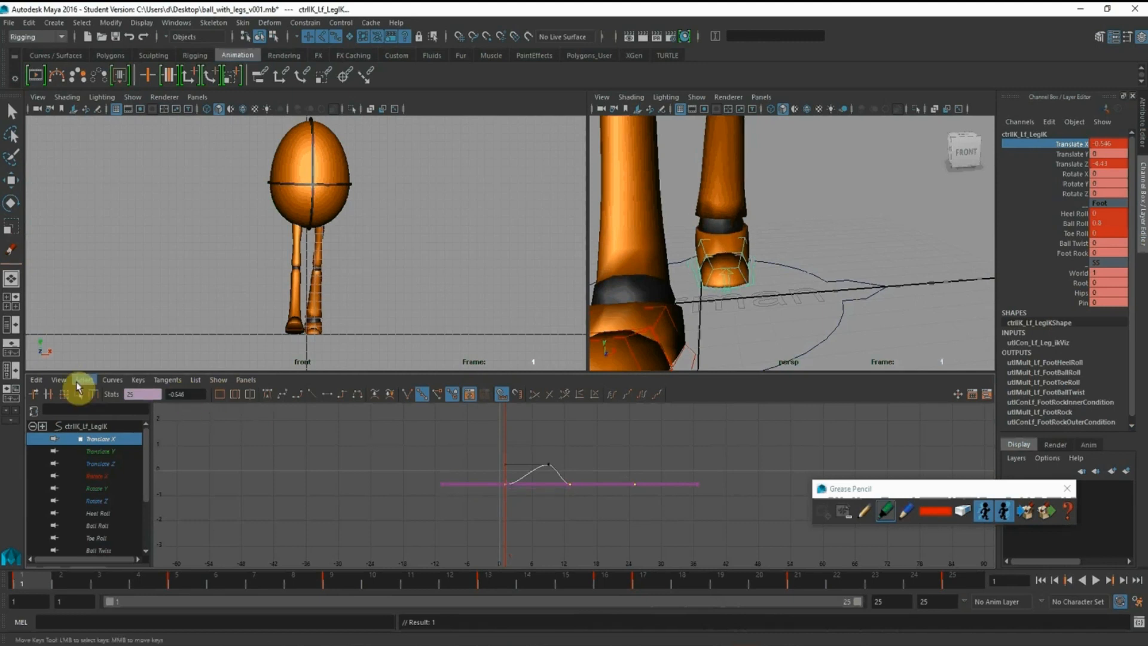
Key the left foot's Translate X at frame 5 and lower that key to about -0.546
{"action": "left_click", "coordinate": [185, 583]}
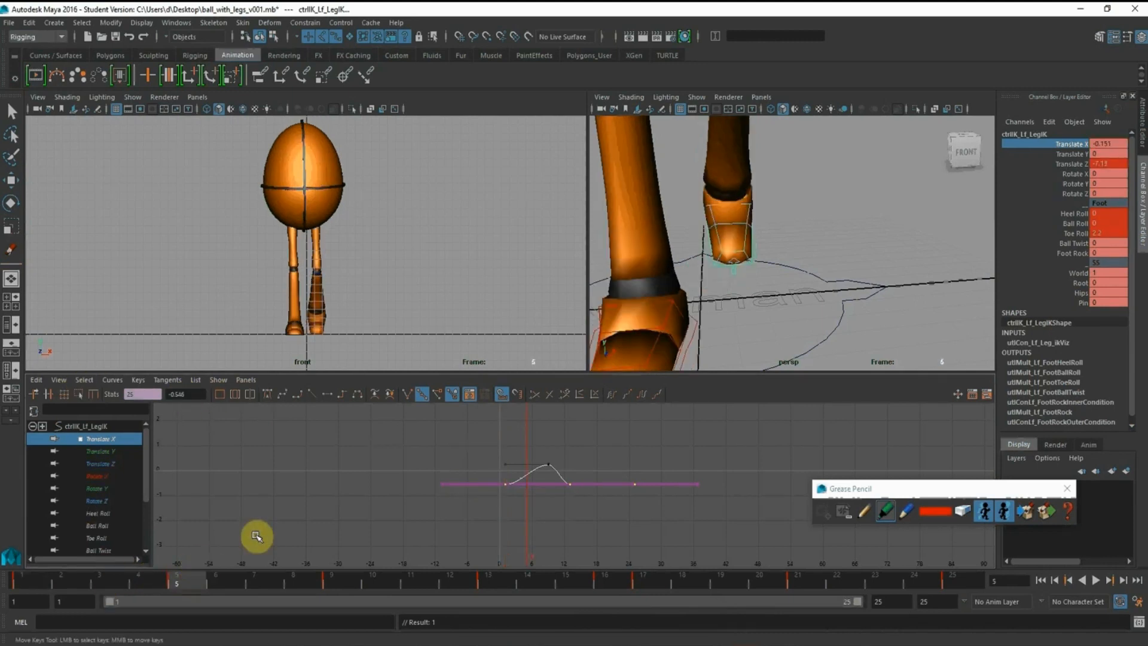
{"action": "key", "text": "f"}
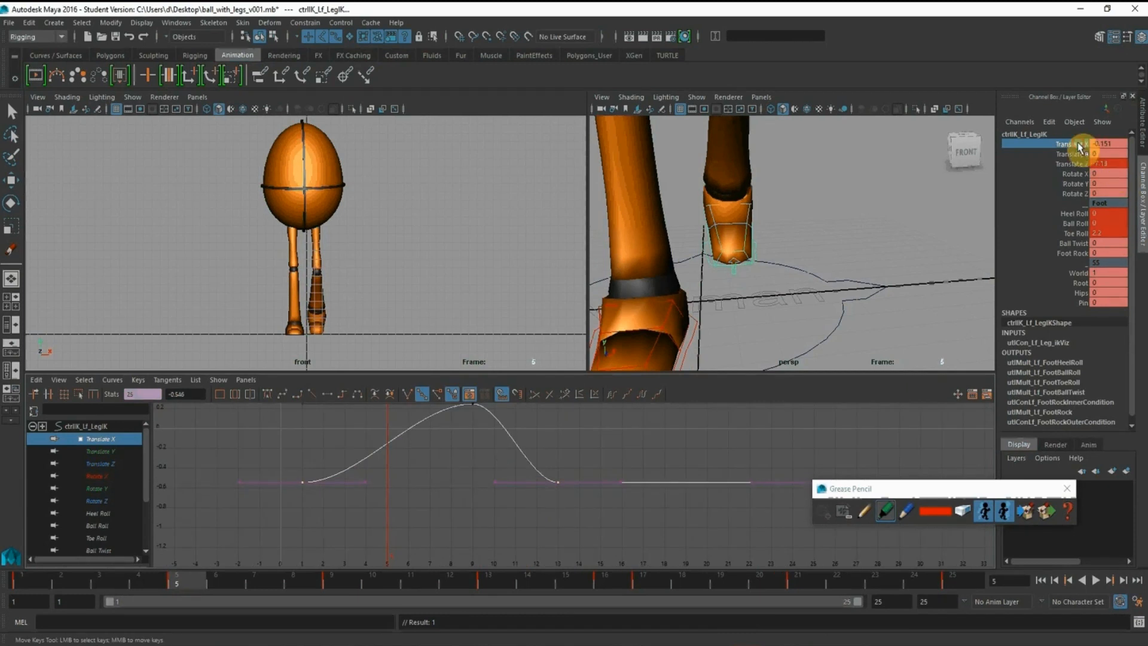
{"action": "right_click", "coordinate": [1078, 146]}
{"action": "left_click", "coordinate": [1077, 162]}
{"action": "left_click_drag", "start_coordinate": [368, 437], "coordinate": [431, 462]}
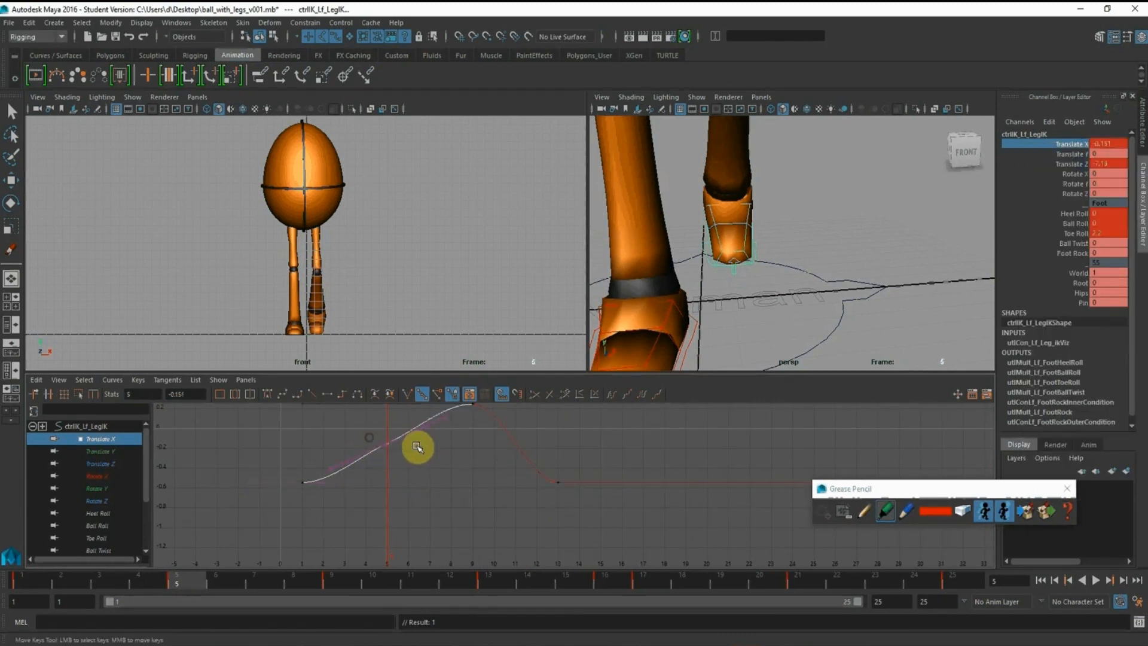
{"action": "middle_click_drag", "start_coordinate": [417, 447], "coordinate": [412, 490]}
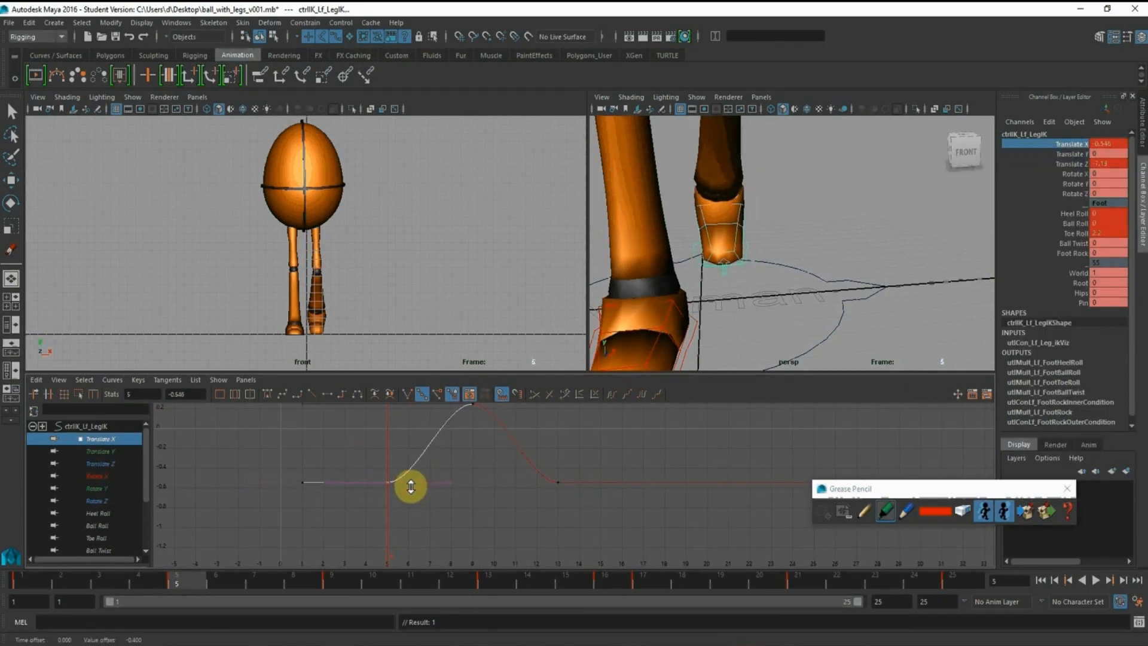
Play the walk from frame 1 with the front view closer on the feet to check the left foot's outward swing
{"action": "left_click", "coordinate": [26, 584]}
{"action": "middle_click_drag", "start_coordinate": [378, 257], "coordinate": [377, 231], "text": "alt"}
{"action": "right_click_drag", "start_coordinate": [377, 230], "coordinate": [427, 326], "text": "alt"}
{"action": "middle_click_drag", "start_coordinate": [374, 300], "coordinate": [374, 241], "text": "alt"}
{"action": "right_click_drag", "start_coordinate": [375, 241], "coordinate": [361, 256], "text": "alt"}
{"action": "middle_click_drag", "start_coordinate": [361, 257], "coordinate": [356, 289], "text": "alt"}
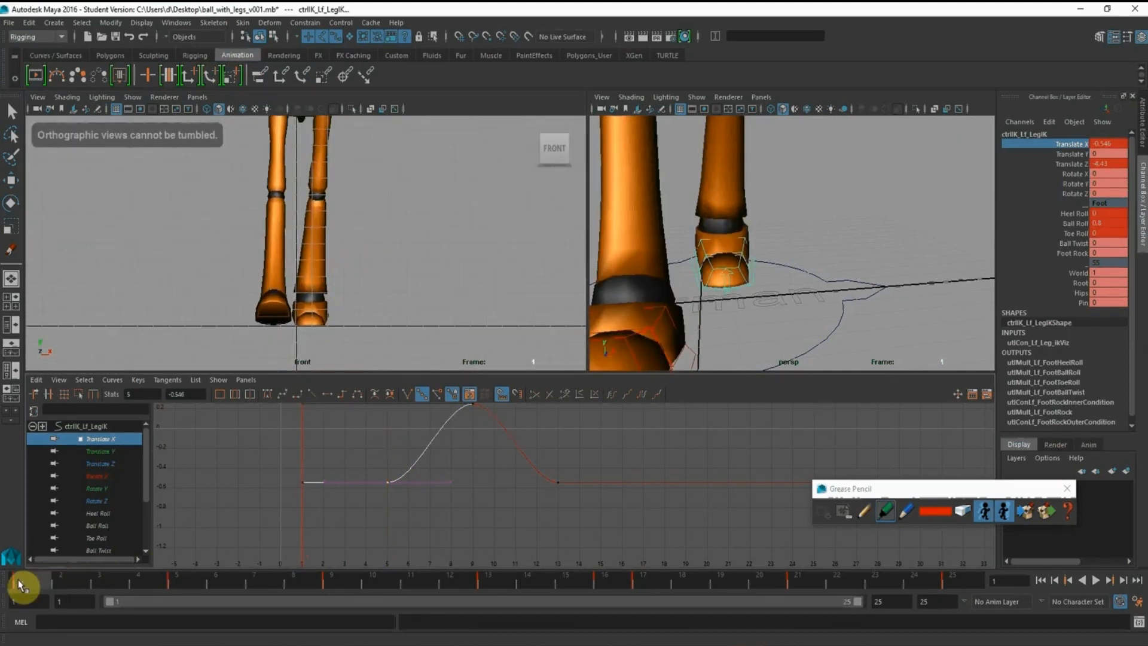
{"action": "key", "text": "alt+v"}
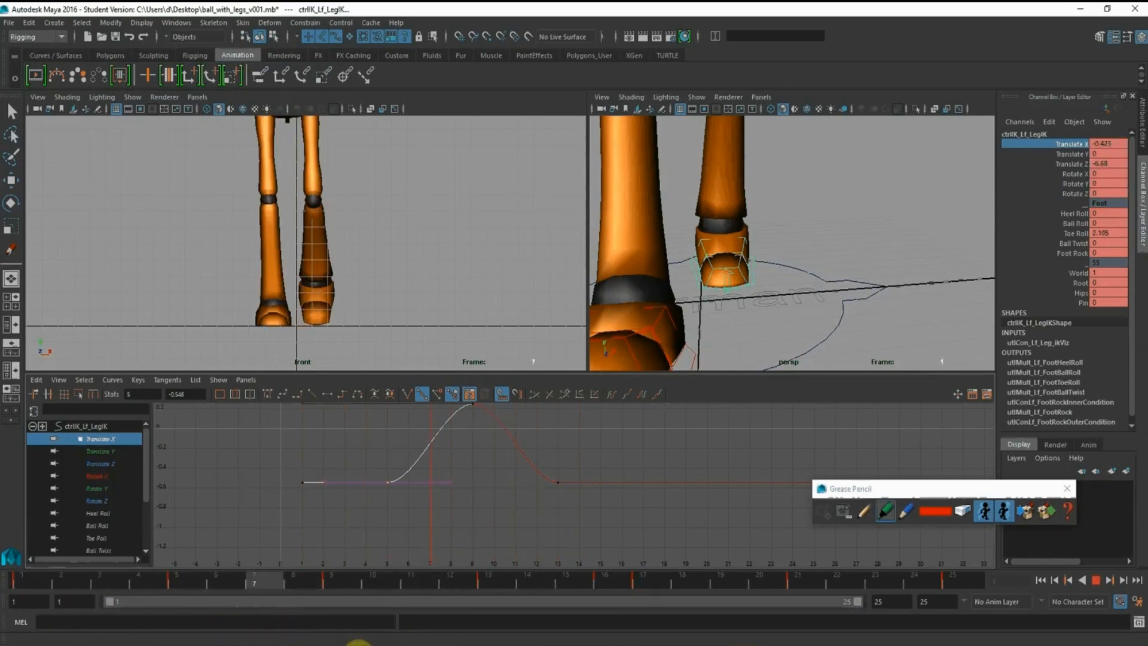
{"action": "key", "text": "alt+v"}
Copy all of the left foot's Translate X keys and paste them onto the right foot's Translate X channel starting at frame 13
{"action": "right_click_drag", "start_coordinate": [658, 551], "coordinate": [595, 547], "text": "alt"}
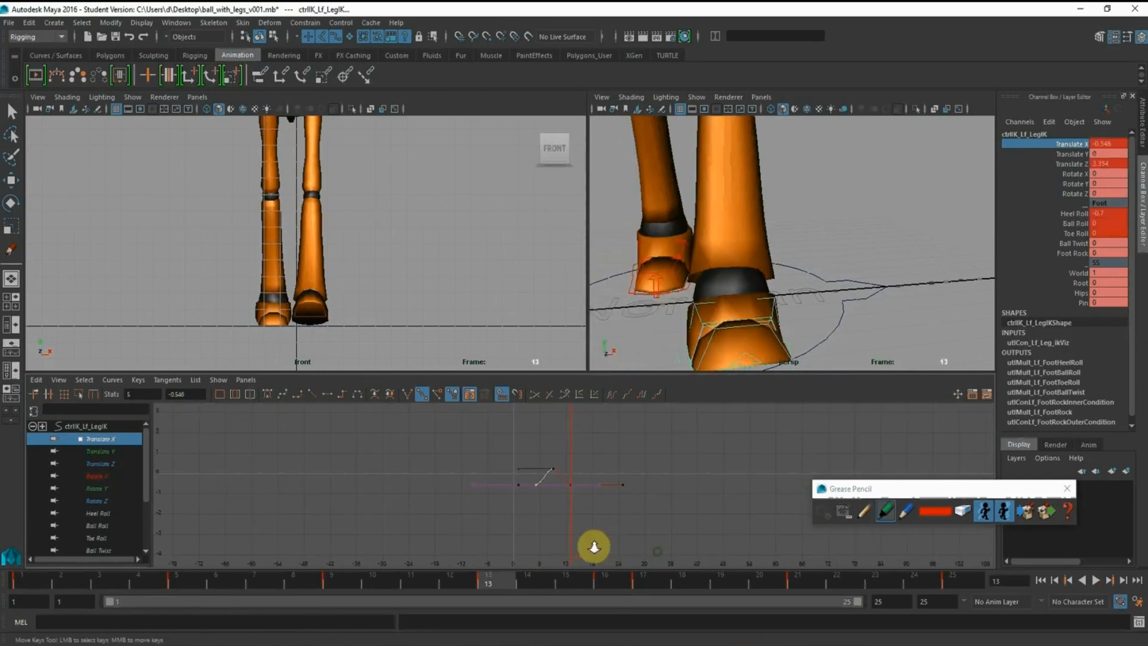
{"action": "left_click", "coordinate": [19, 582]}
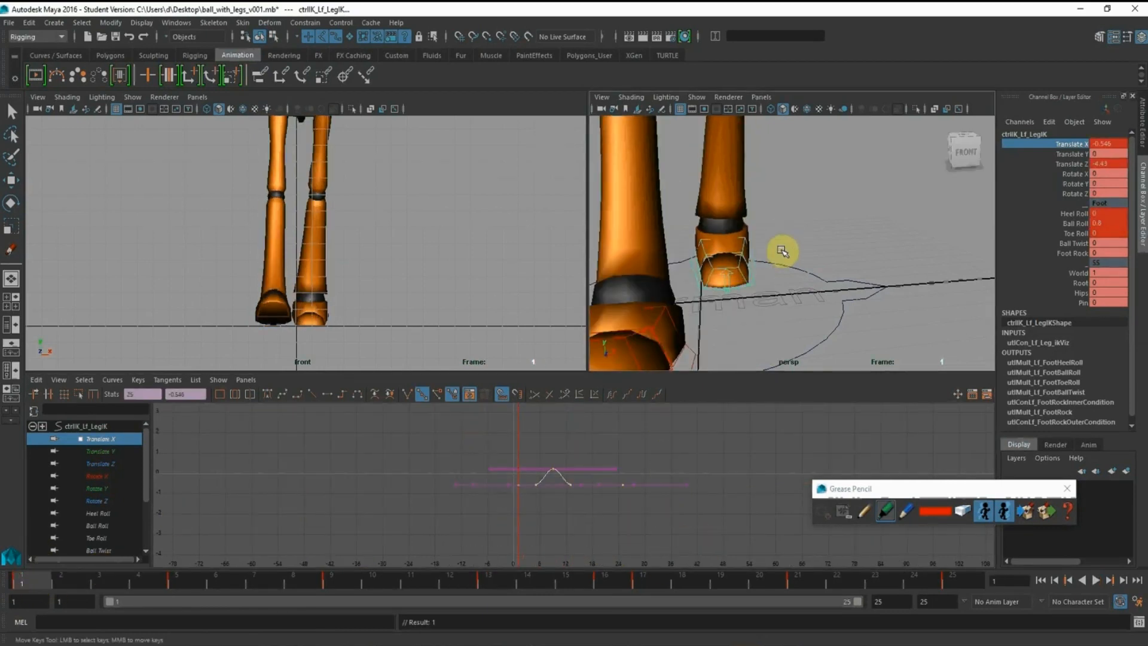
{"action": "left_click_drag", "start_coordinate": [782, 251], "coordinate": [781, 221], "text": "alt"}
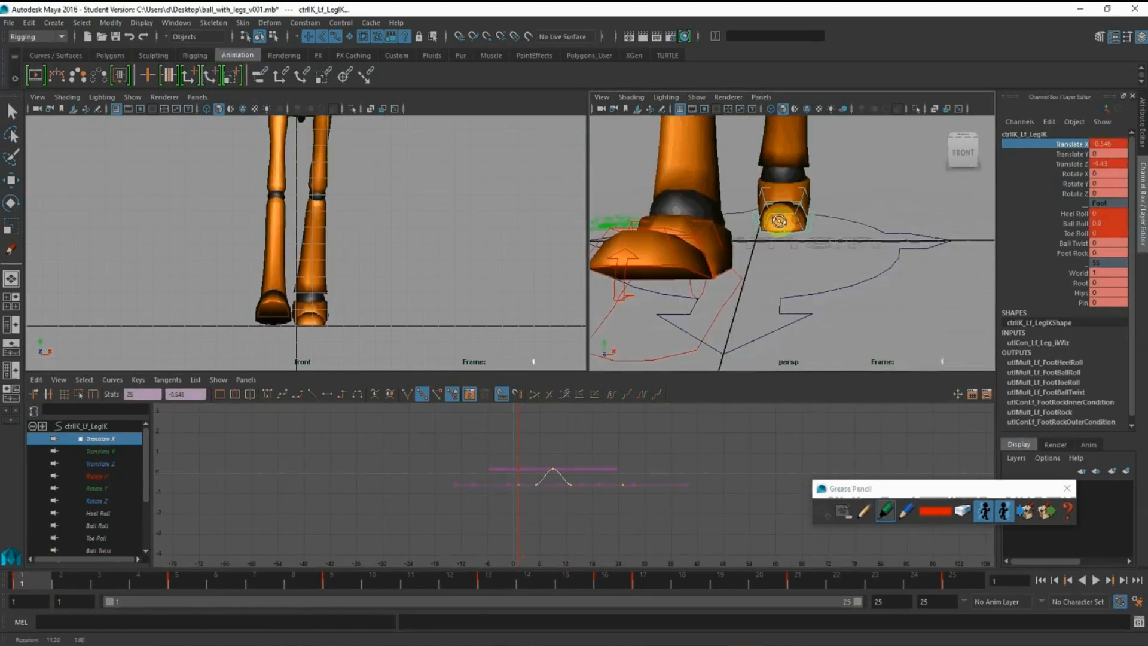
{"action": "left_click", "coordinate": [717, 313]}
{"action": "left_click", "coordinate": [101, 425]}
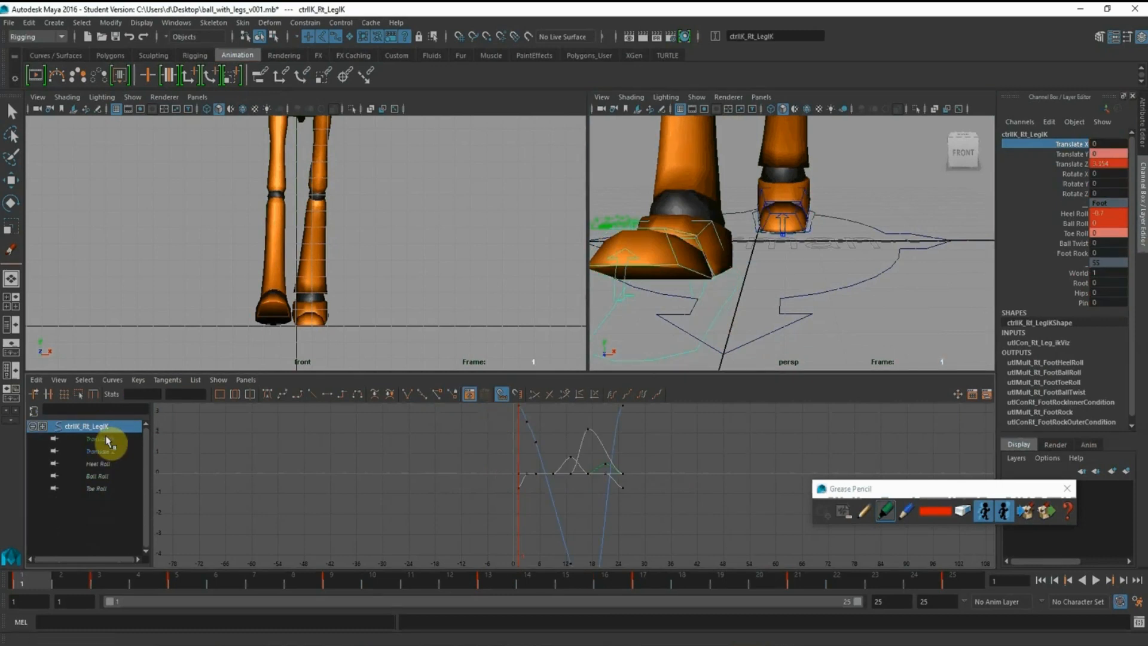
{"action": "left_click", "coordinate": [497, 583]}
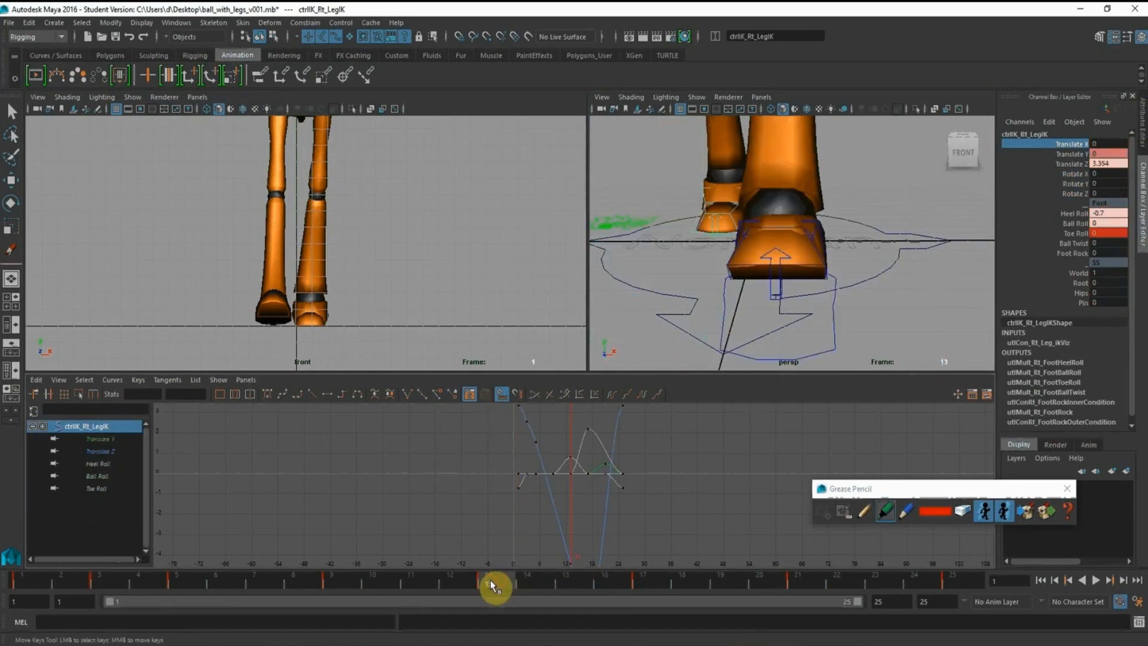
{"action": "right_click", "coordinate": [1071, 146]}
{"action": "left_click", "coordinate": [1074, 167]}
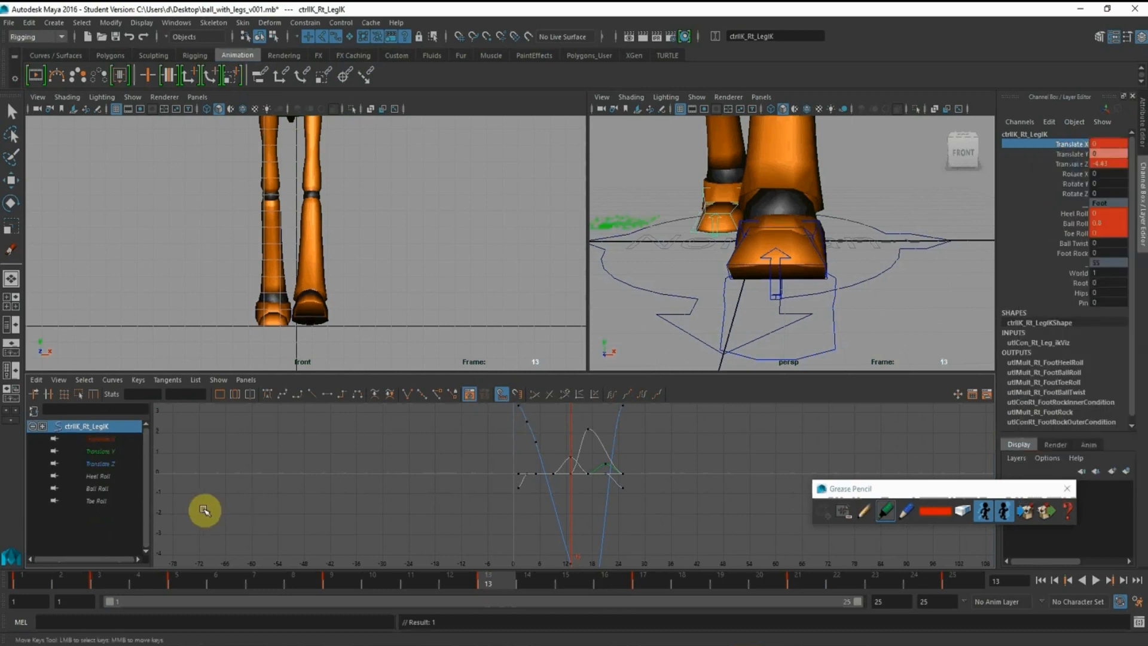
{"action": "left_click", "coordinate": [98, 439]}
{"action": "left_click", "coordinate": [572, 479]}
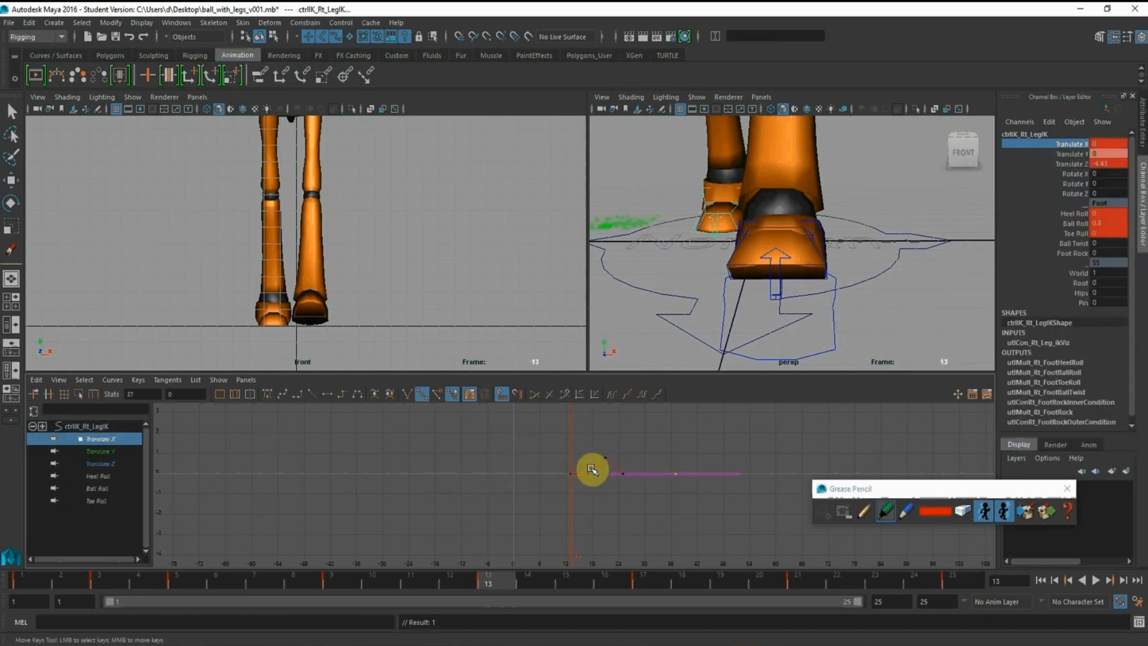
Copy the right foot's Translate X keys 24 frames earlier and delete the keys that fall before frame 1
{"action": "left_click_drag", "start_coordinate": [509, 427], "coordinate": [868, 565]}
{"action": "middle_click_drag", "start_coordinate": [688, 503], "coordinate": [605, 501], "text": "shift"}
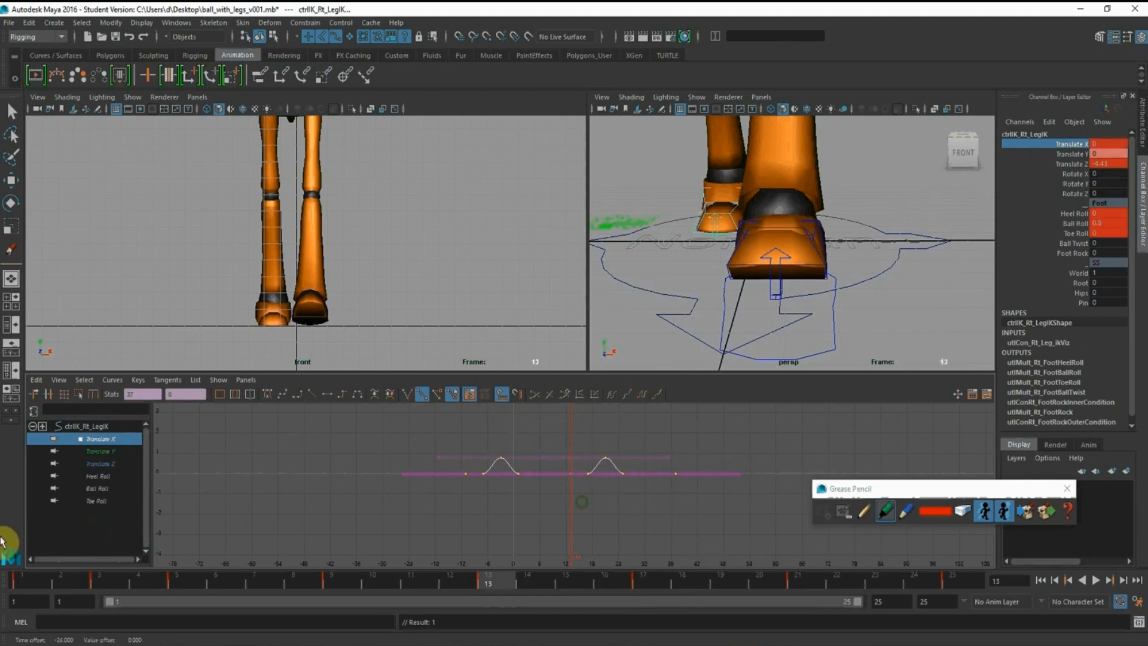
{"action": "left_click", "coordinate": [26, 589]}
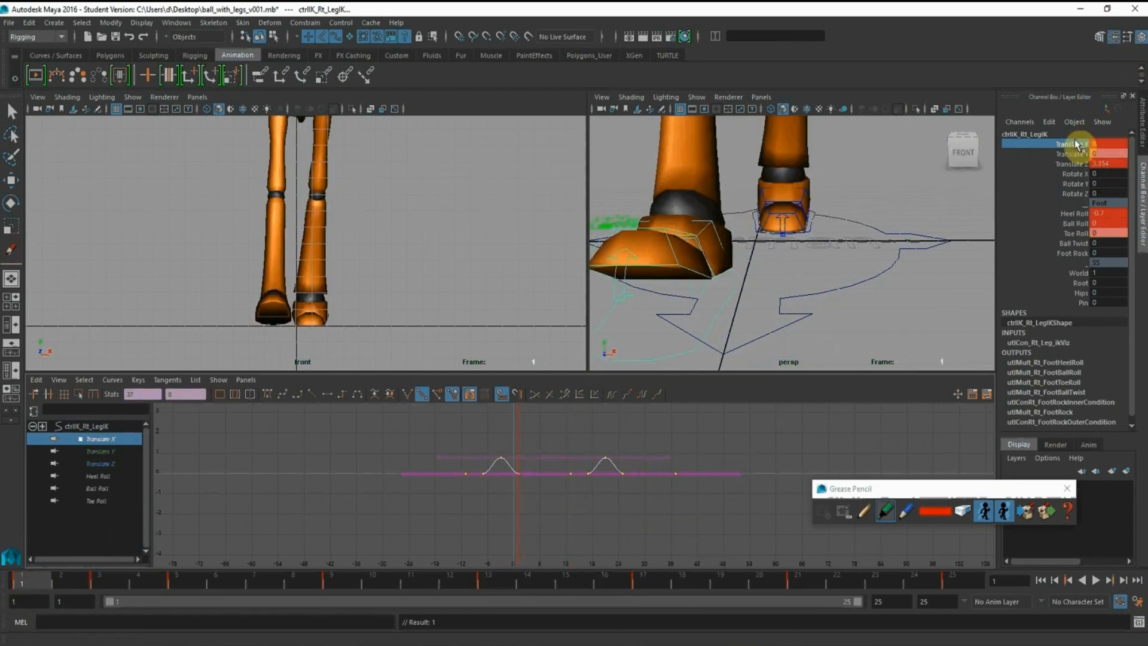
{"action": "left_click", "coordinate": [469, 442]}
{"action": "left_click_drag", "start_coordinate": [362, 452], "coordinate": [501, 503]}
{"action": "left_click", "coordinate": [659, 476]}
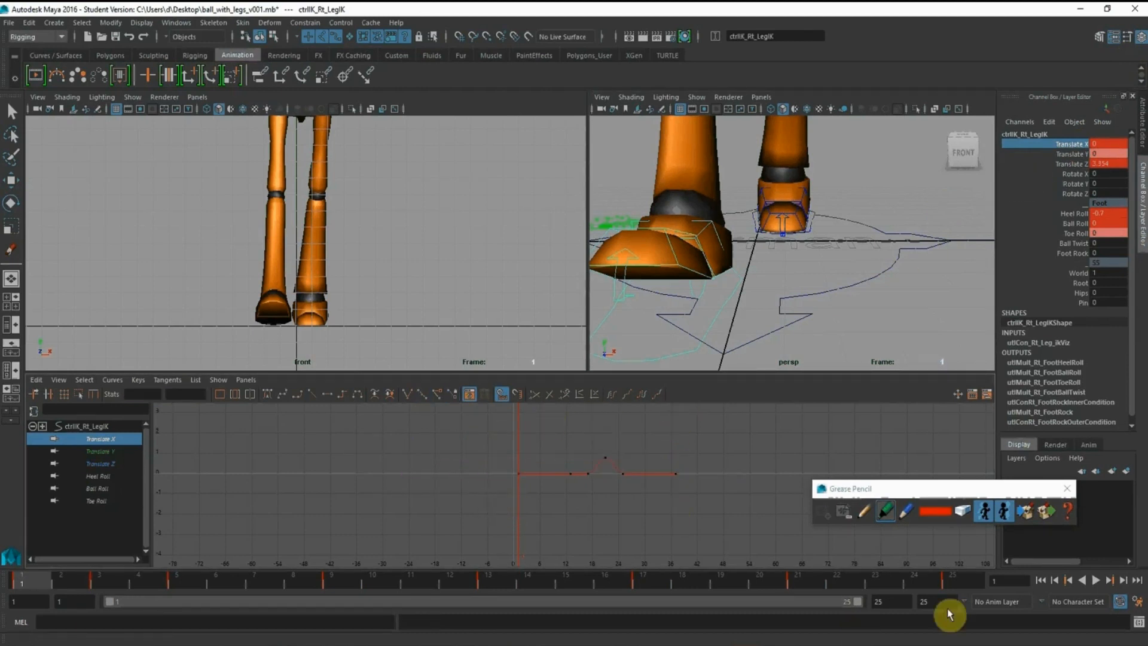
Delete the right foot's extra Translate X key beyond frame 25
{"action": "left_click", "coordinate": [966, 579]}
{"action": "left_click_drag", "start_coordinate": [658, 451], "coordinate": [729, 566]}
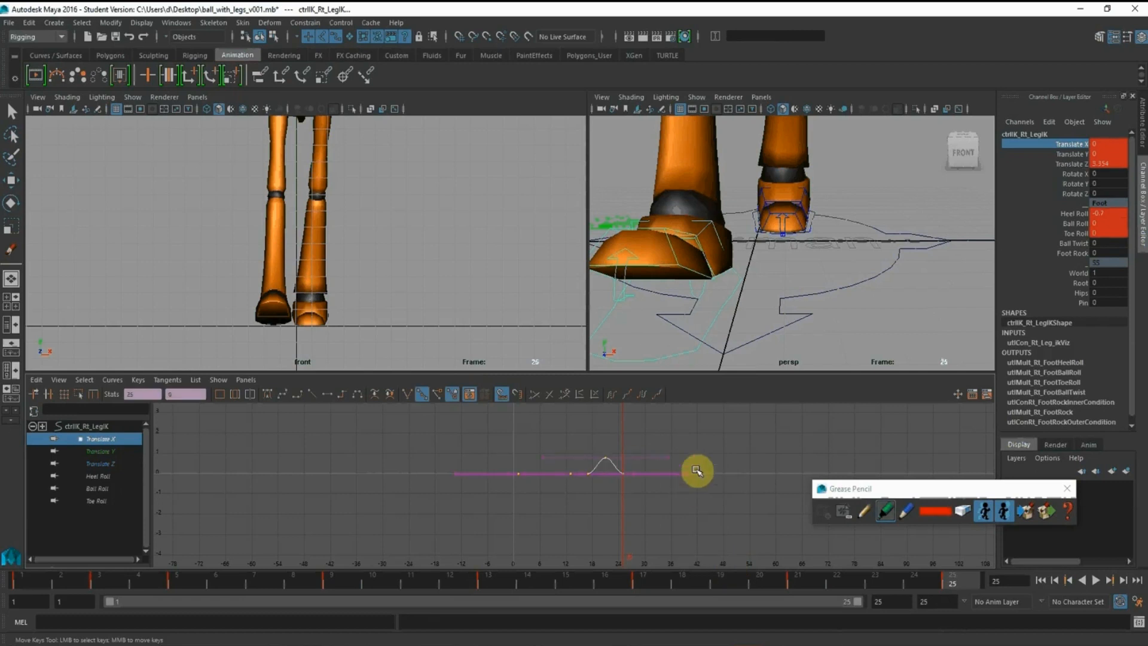
{"action": "key", "text": "Delete"}
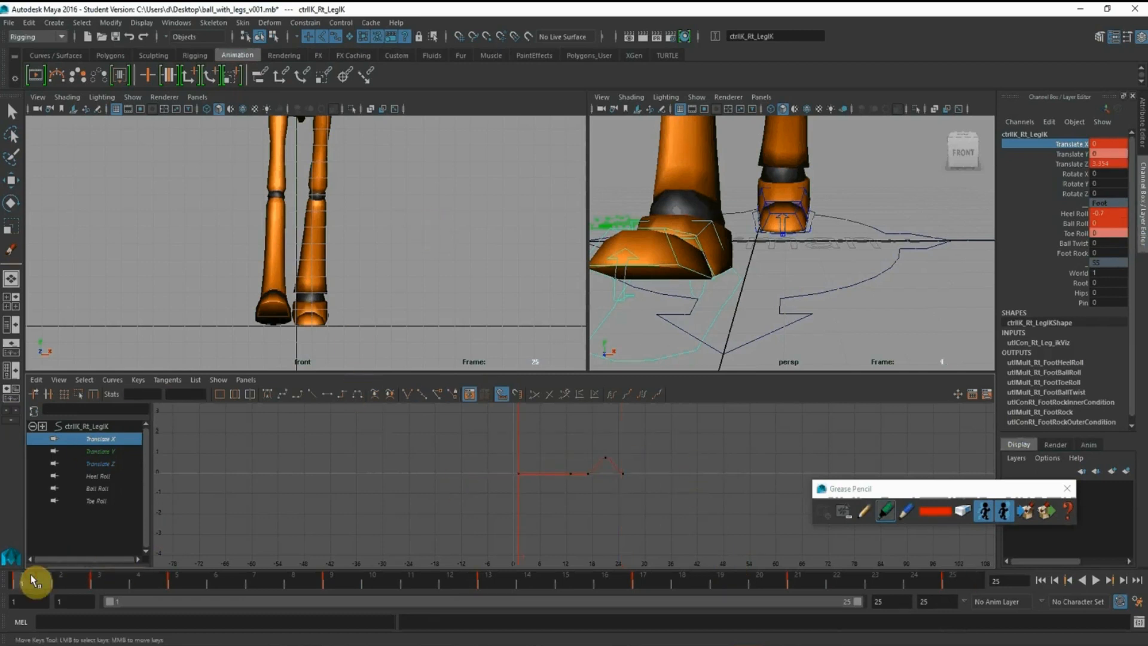
Shorten the playback range to end at frame 24 and play the walk cycle
{"action": "left_click", "coordinate": [817, 606]}
{"action": "left_click_drag", "start_coordinate": [853, 606], "coordinate": [819, 596]}
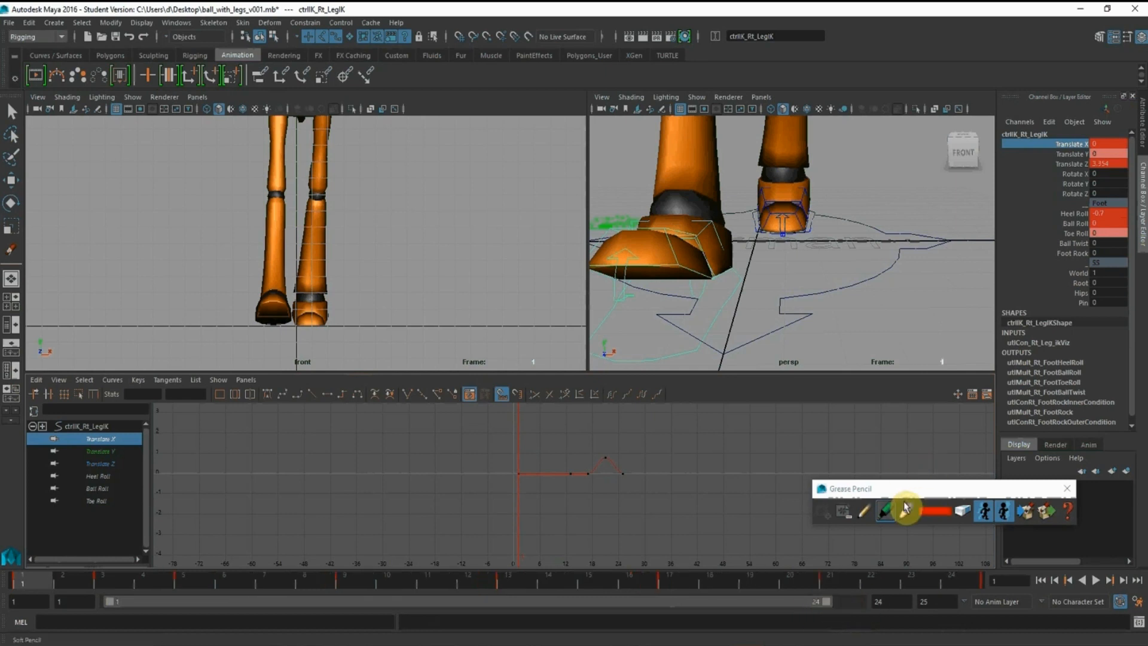
{"action": "left_click", "coordinate": [1096, 580]}
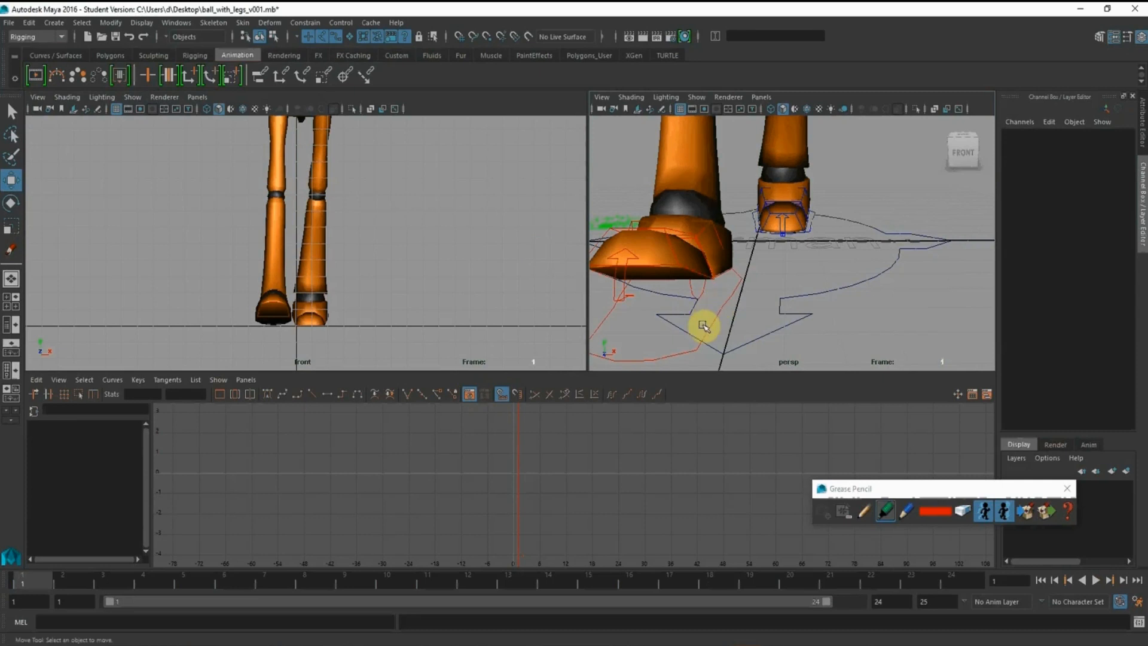
Set the right foot's Translate X key at frame 21 to -0.79 and play the cycle to check the swing
{"action": "left_click", "coordinate": [725, 327]}
{"action": "left_click", "coordinate": [117, 439]}
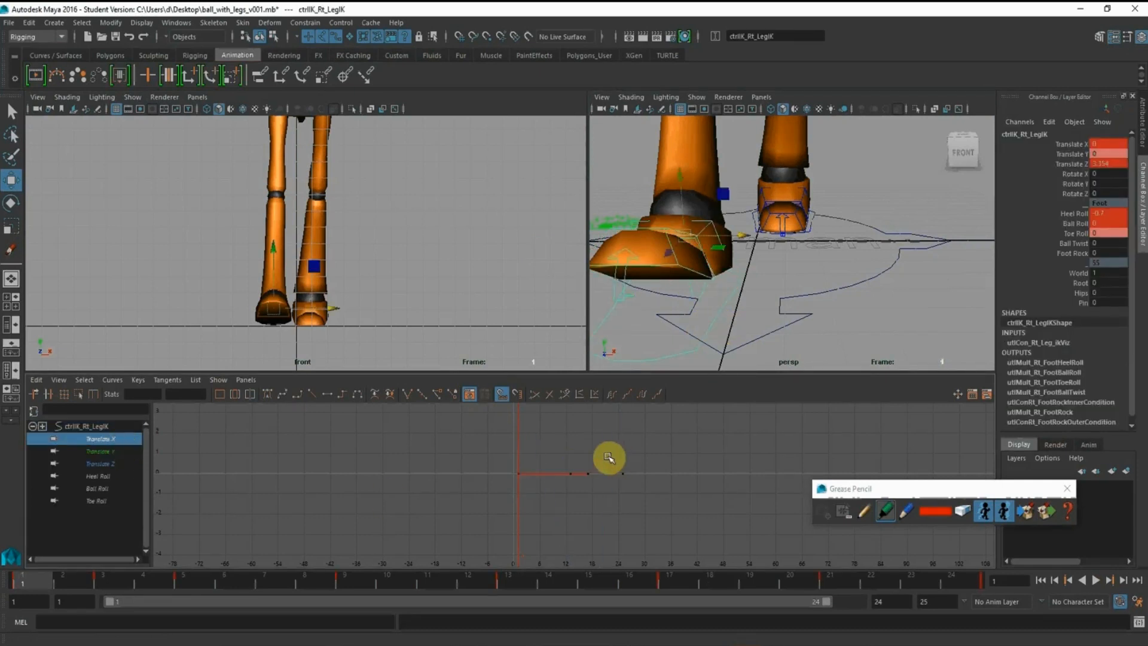
{"action": "left_click_drag", "start_coordinate": [590, 441], "coordinate": [632, 471]}
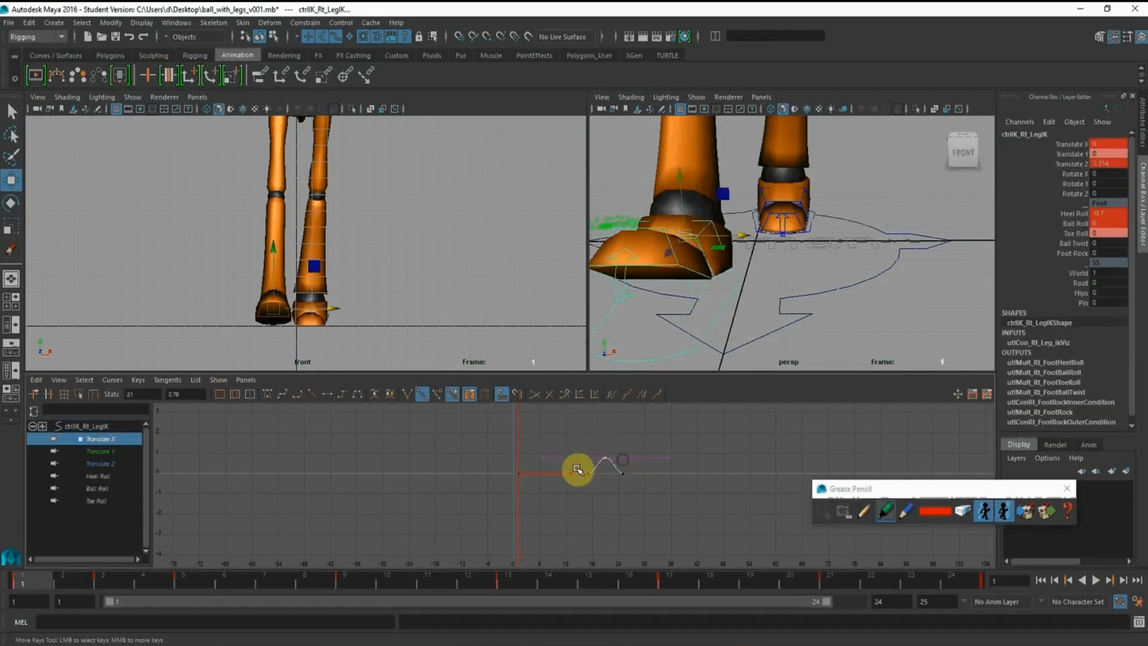
{"action": "left_click_drag", "start_coordinate": [193, 395], "coordinate": [21, 390]}
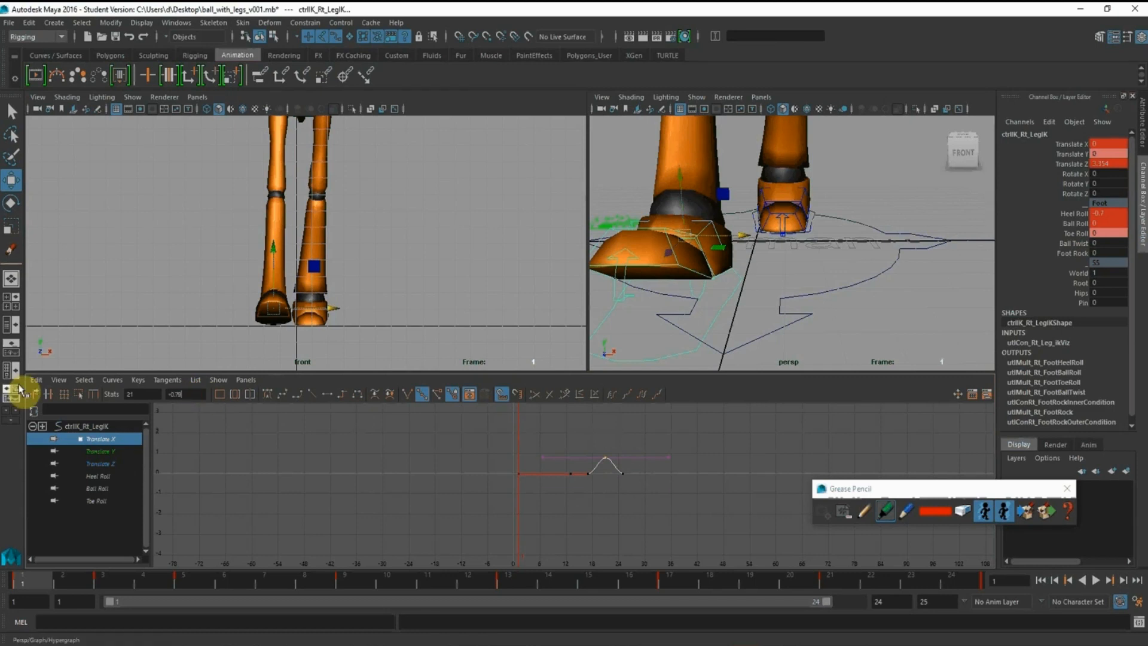
{"action": "left_click", "coordinate": [515, 231]}
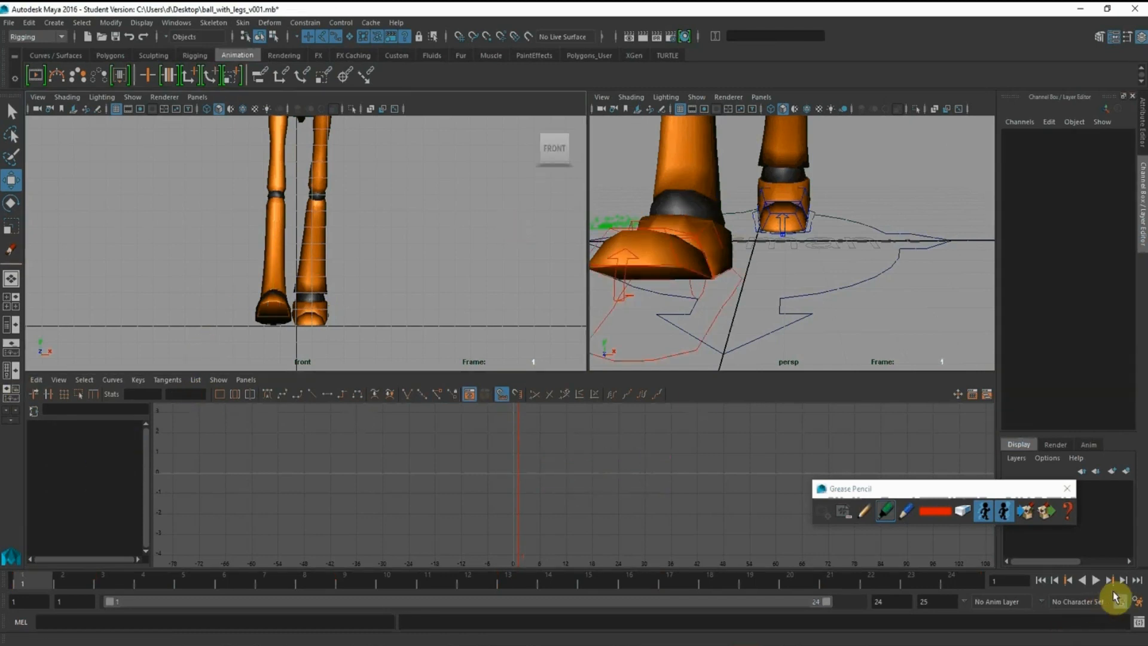
{"action": "left_click", "coordinate": [1098, 583]}
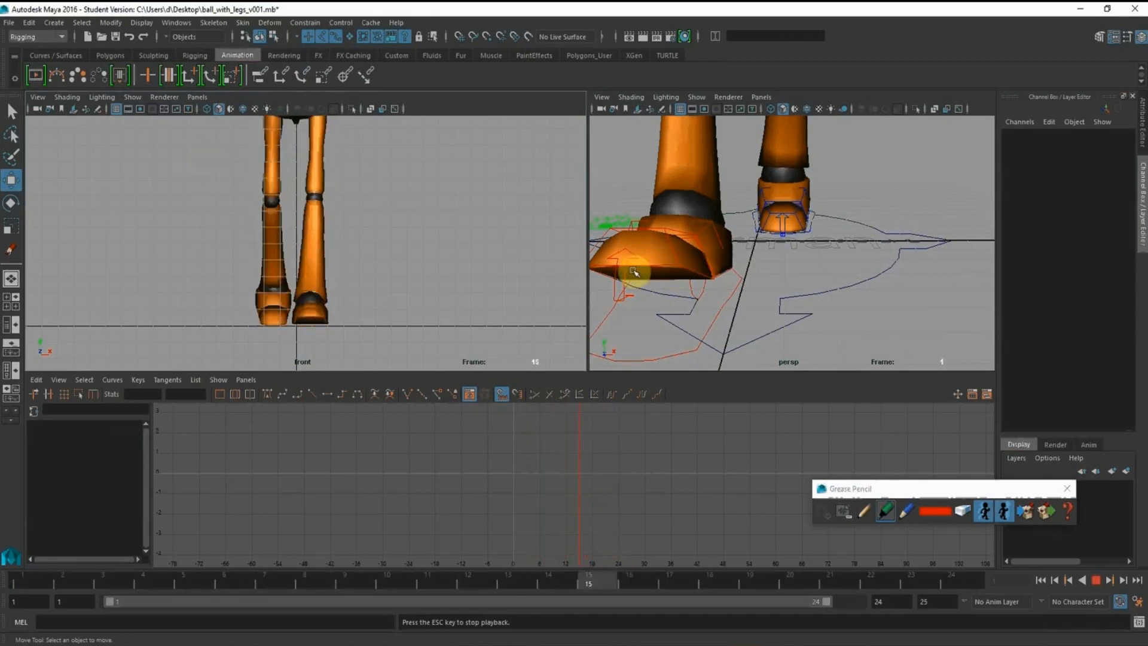
{"action": "left_click", "coordinate": [1094, 581]}
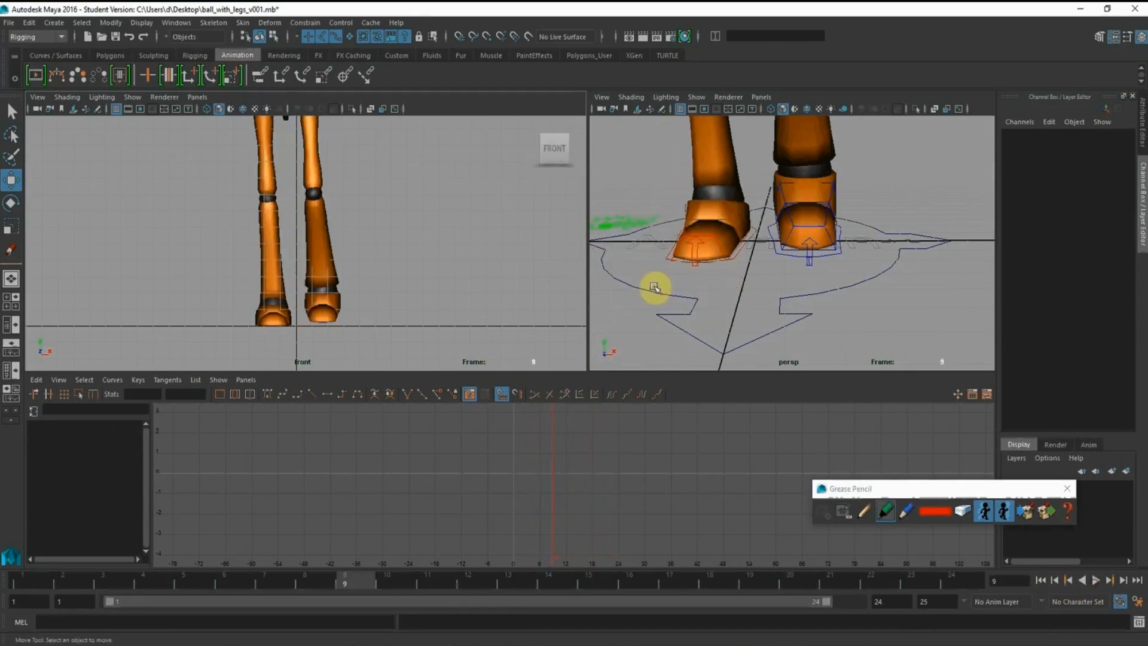
Turn the right foot control outward at frame 1 by setting Rotate Y to -10, and key that channel
{"action": "left_click", "coordinate": [37, 587]}
{"action": "left_click_drag", "start_coordinate": [747, 251], "coordinate": [796, 241], "text": "alt"}
{"action": "left_click_drag", "start_coordinate": [788, 190], "coordinate": [761, 279], "text": "alt"}
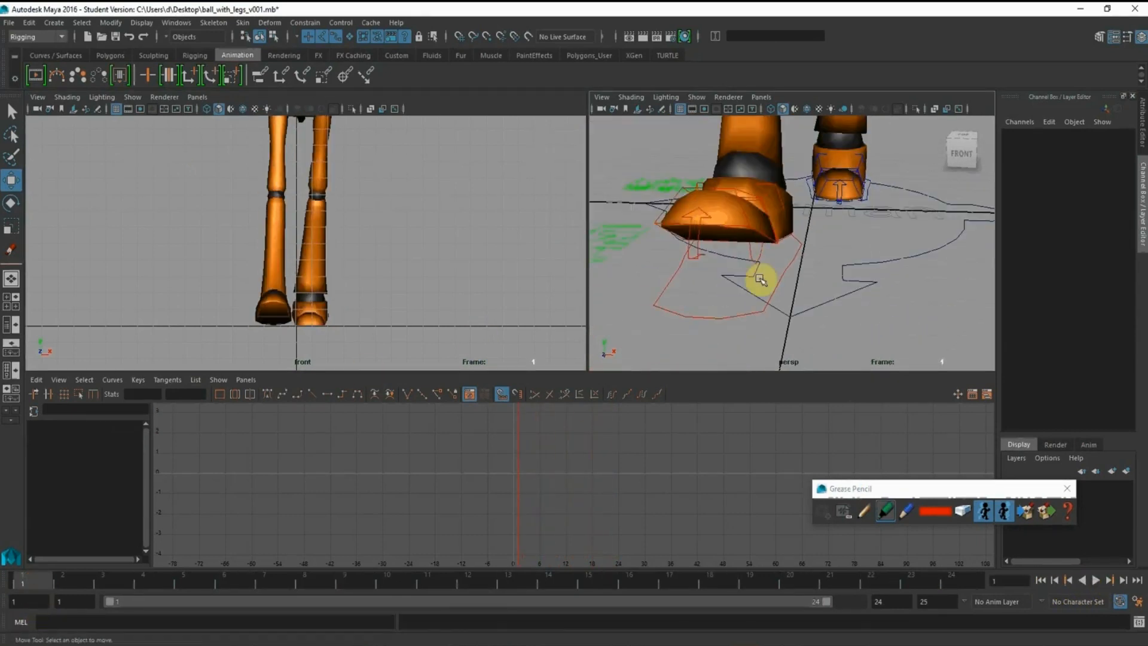
{"action": "left_click", "coordinate": [777, 277]}
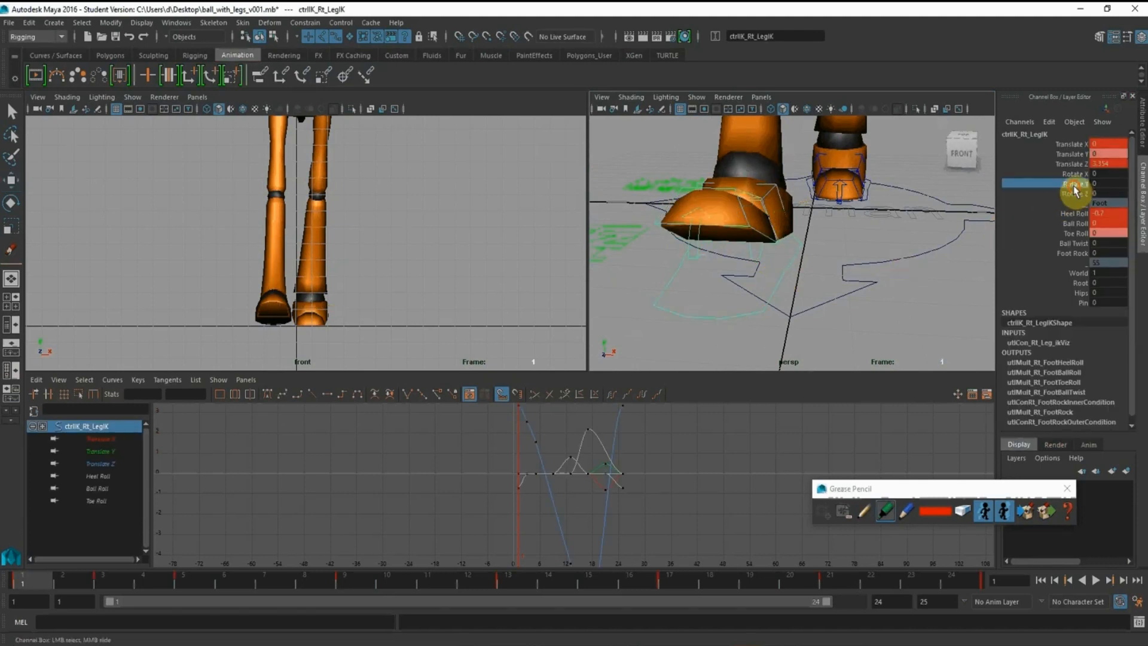
{"action": "middle_click_drag", "start_coordinate": [438, 209], "coordinate": [434, 208]}
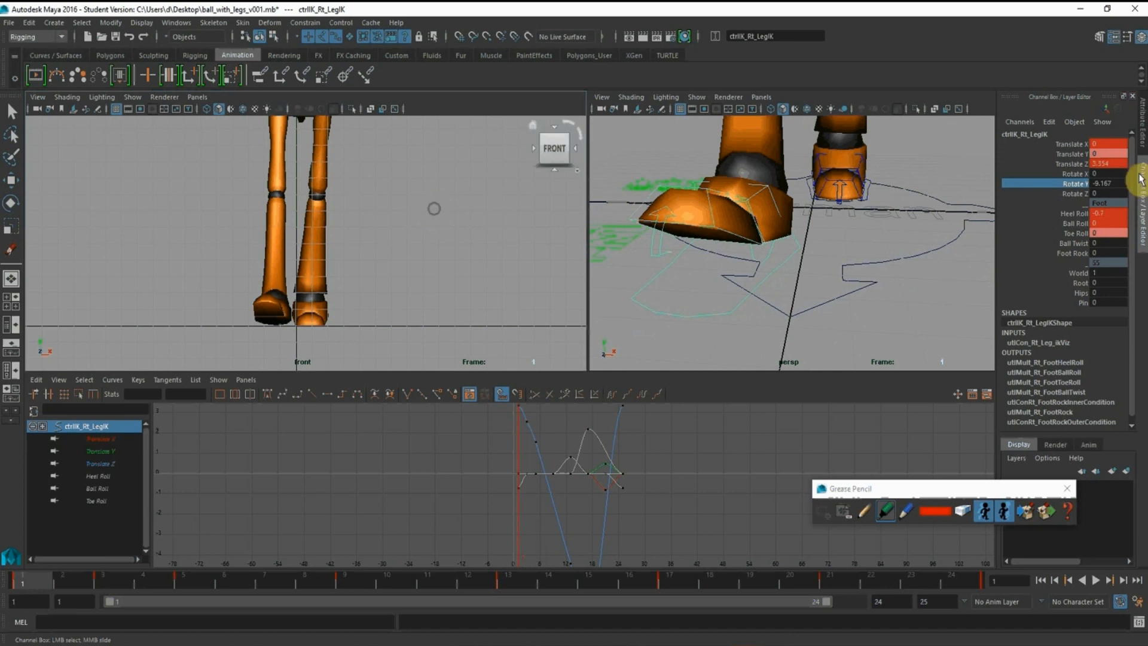
{"action": "double_click", "coordinate": [1109, 183]}
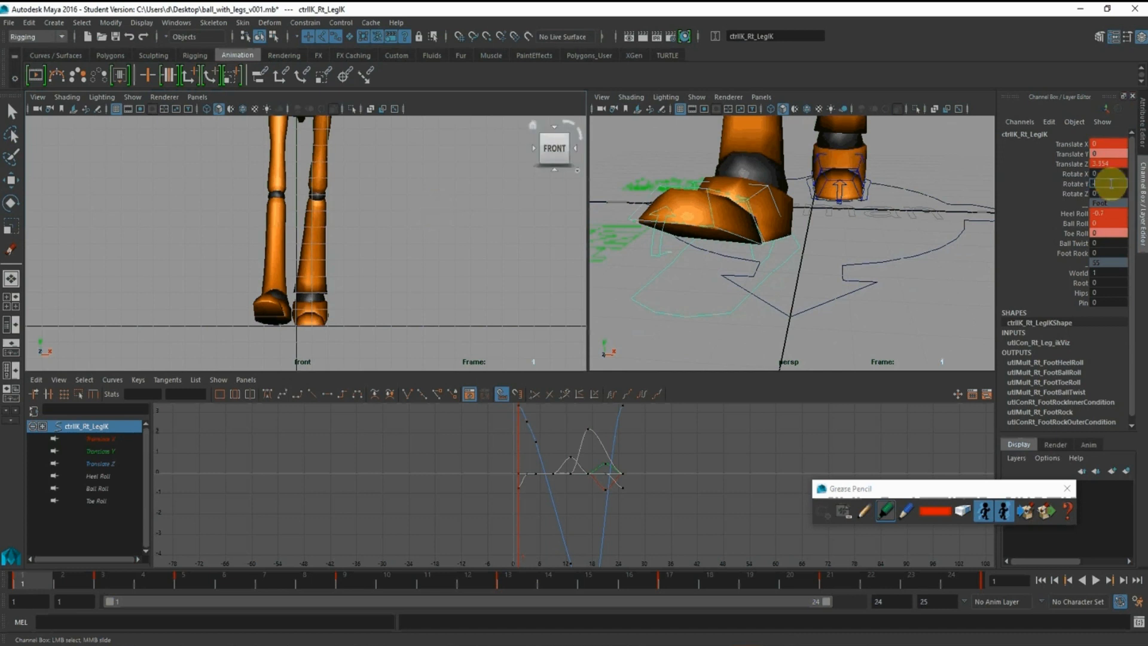
{"action": "type", "text": "-10"}
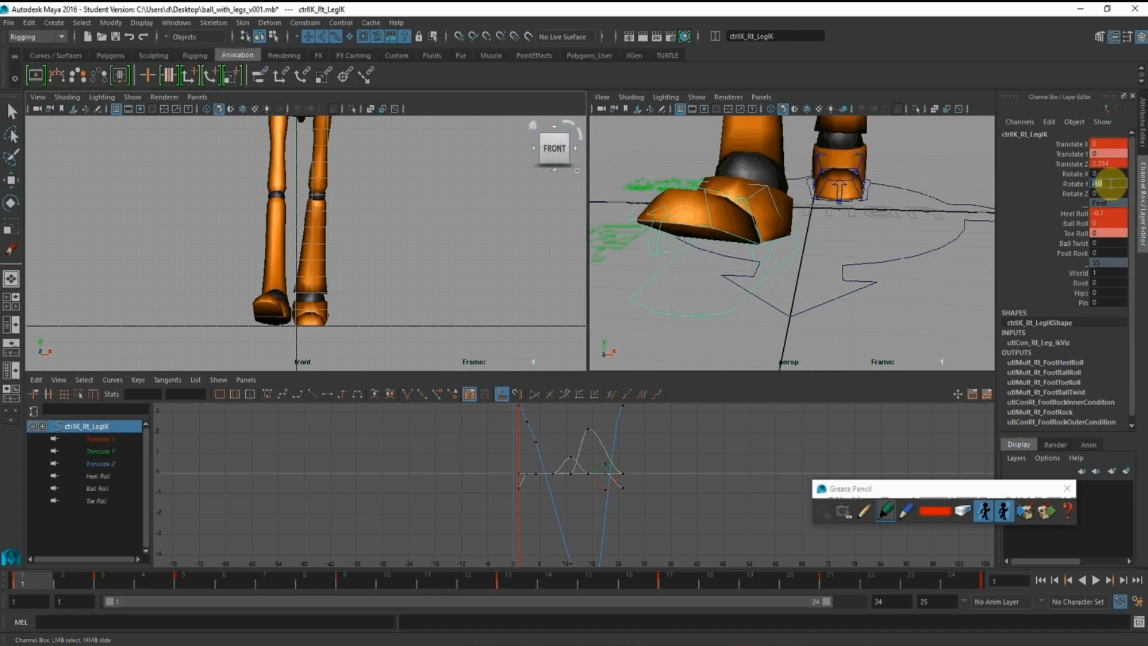
{"action": "right_click", "coordinate": [1076, 190]}
{"action": "left_click", "coordinate": [1077, 210]}
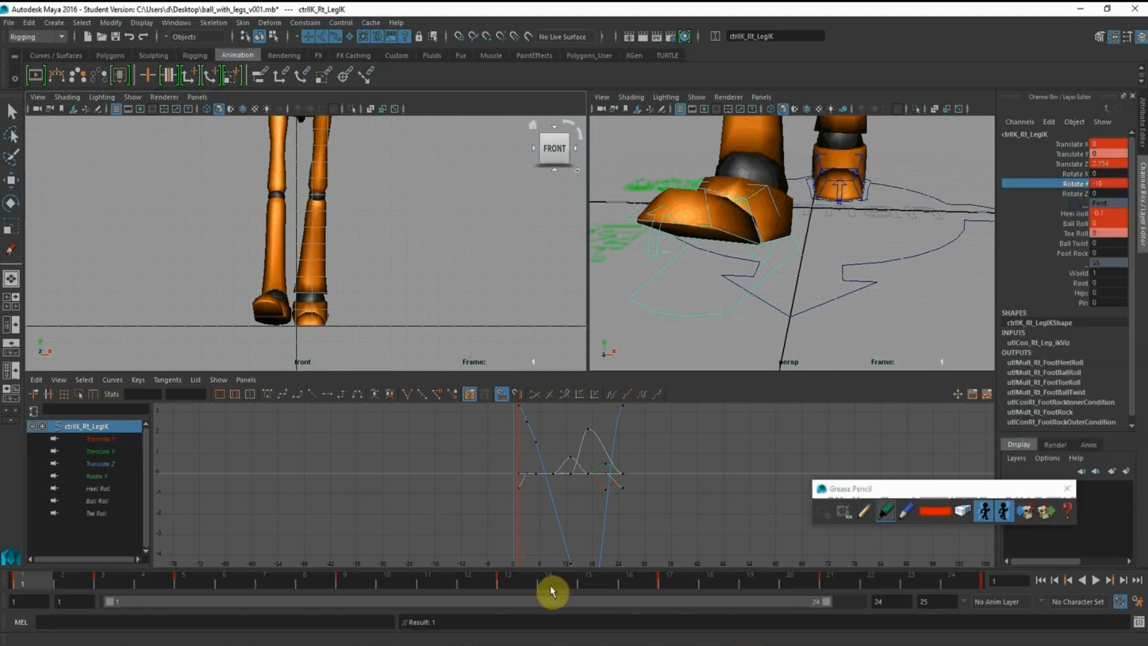
Key the right foot control's Rotate Y channel at frame 13
{"action": "left_click", "coordinate": [102, 475]}
{"action": "left_click", "coordinate": [90, 426]}
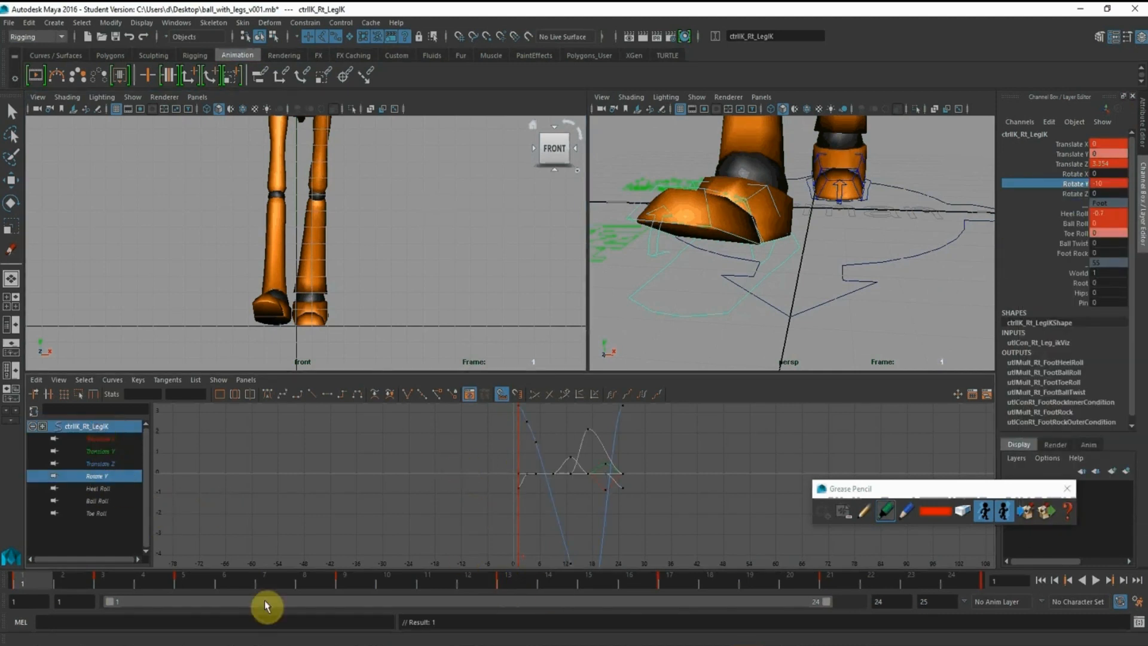
{"action": "left_click_drag", "start_coordinate": [52, 580], "coordinate": [524, 593]}
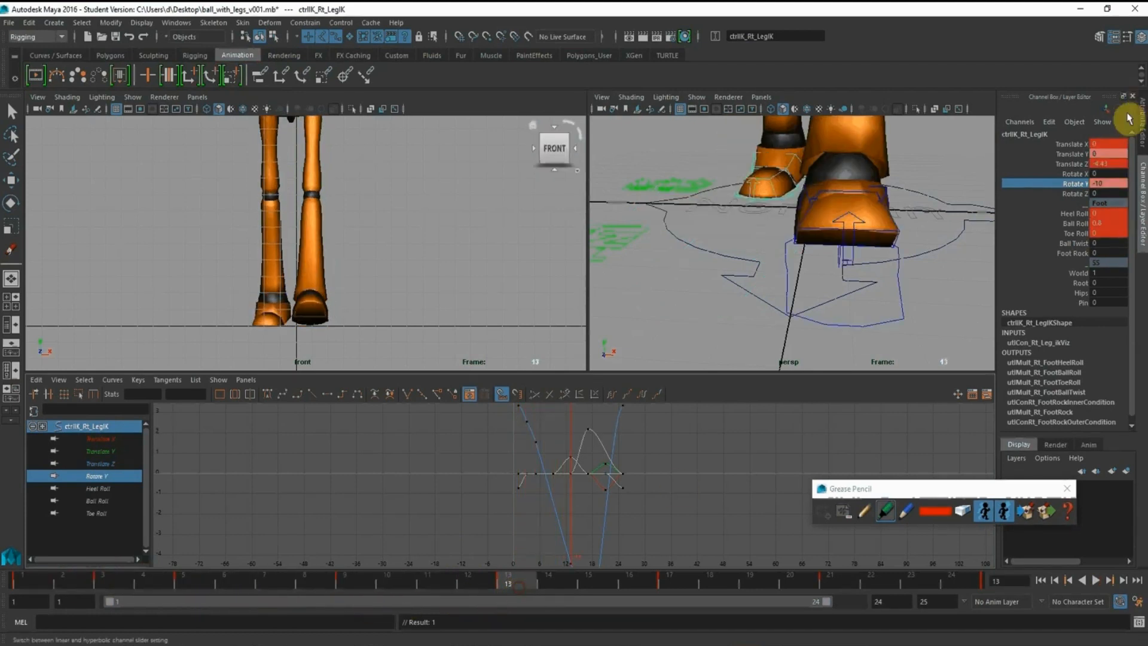
{"action": "right_click", "coordinate": [1077, 187]}
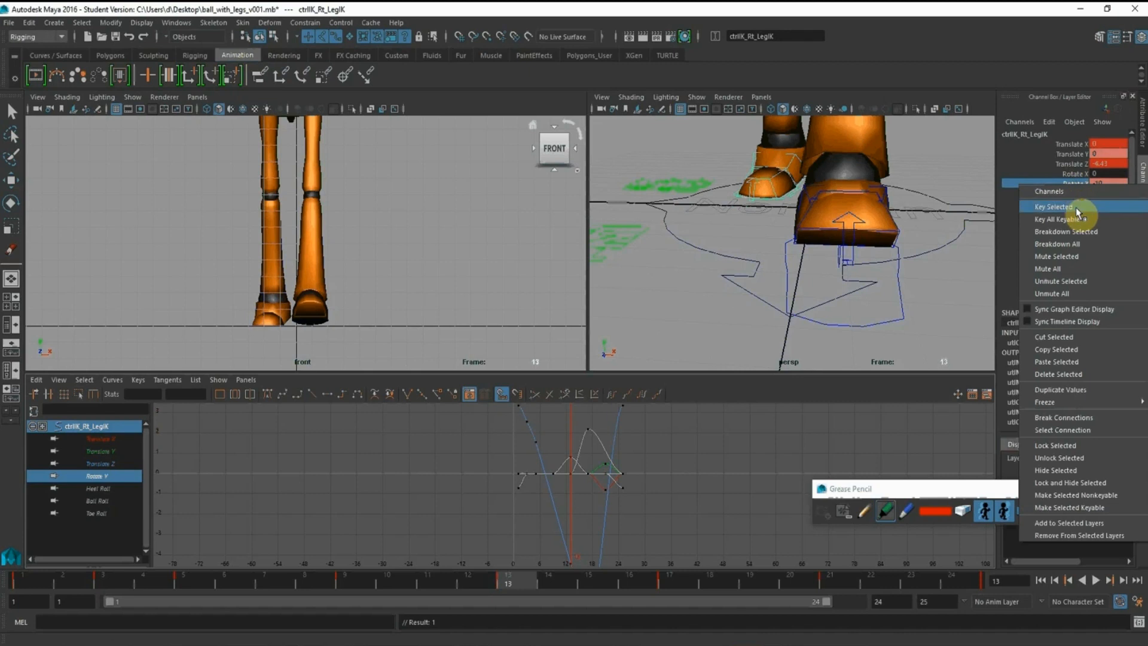
{"action": "left_click", "coordinate": [1075, 206]}
Turn the right foot further outward at frame 21 to a Rotate Y of about -18 and show only its Rotate Y curve
{"action": "left_click", "coordinate": [677, 582]}
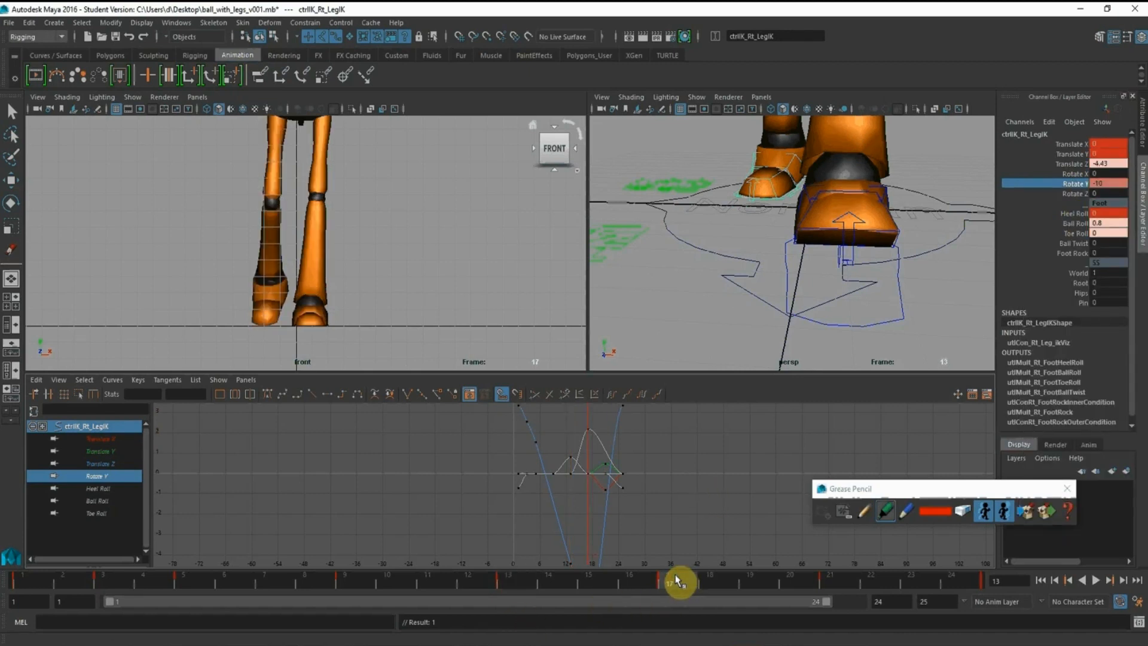
{"action": "left_click_drag", "start_coordinate": [725, 577], "coordinate": [830, 577]}
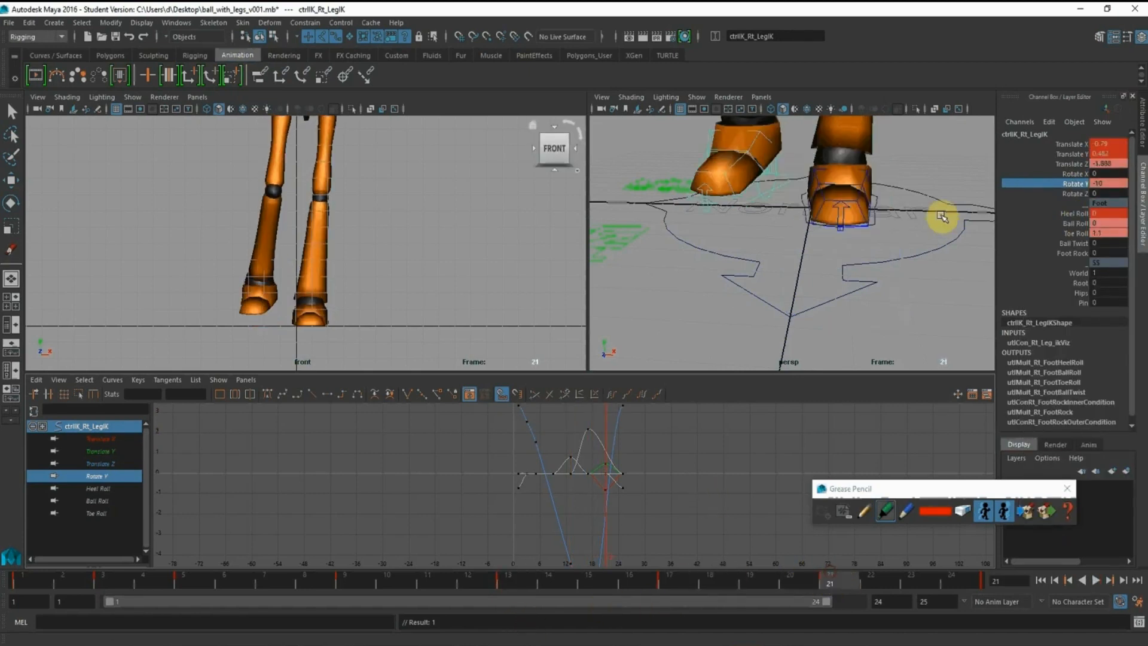
{"action": "middle_click_drag", "start_coordinate": [343, 153], "coordinate": [339, 151]}
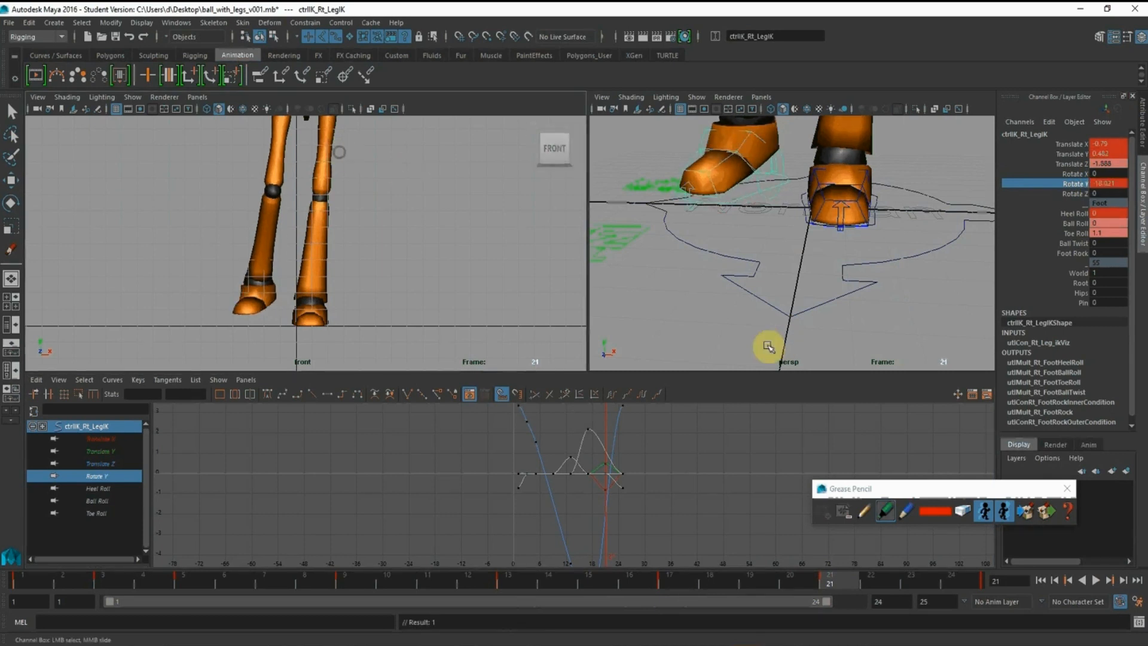
{"action": "left_click", "coordinate": [109, 477]}
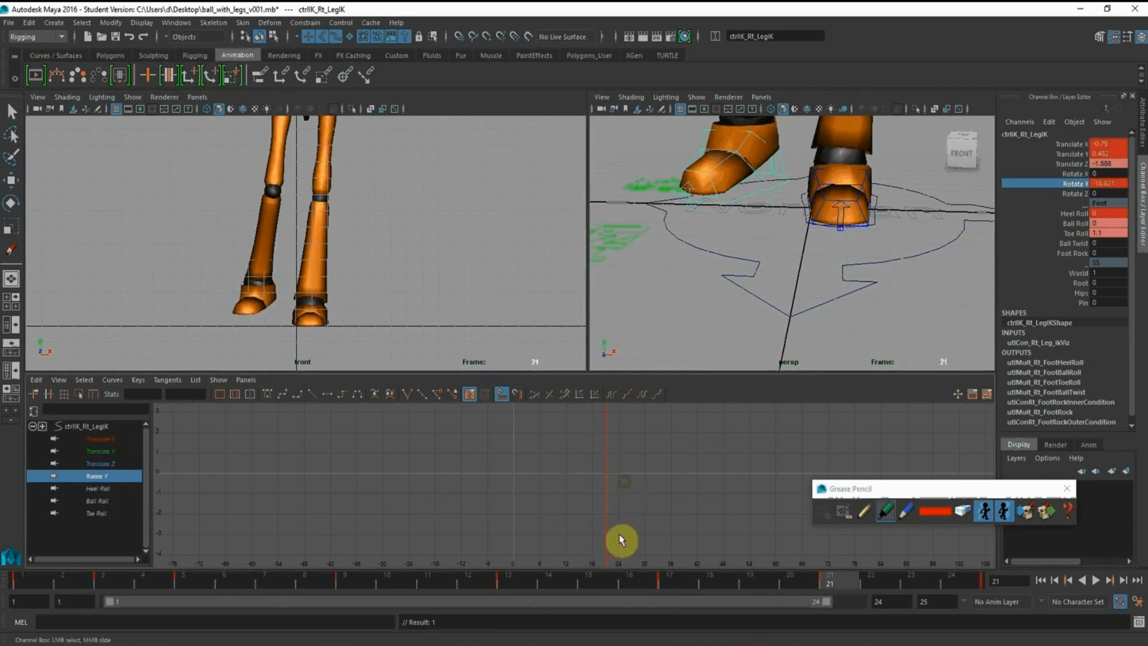
Extend the playback range to frame 25 and set the right foot control's Rotate Y to -10 at that frame
{"action": "key", "text": "f"}
{"action": "left_click_drag", "start_coordinate": [816, 608], "coordinate": [976, 604]}
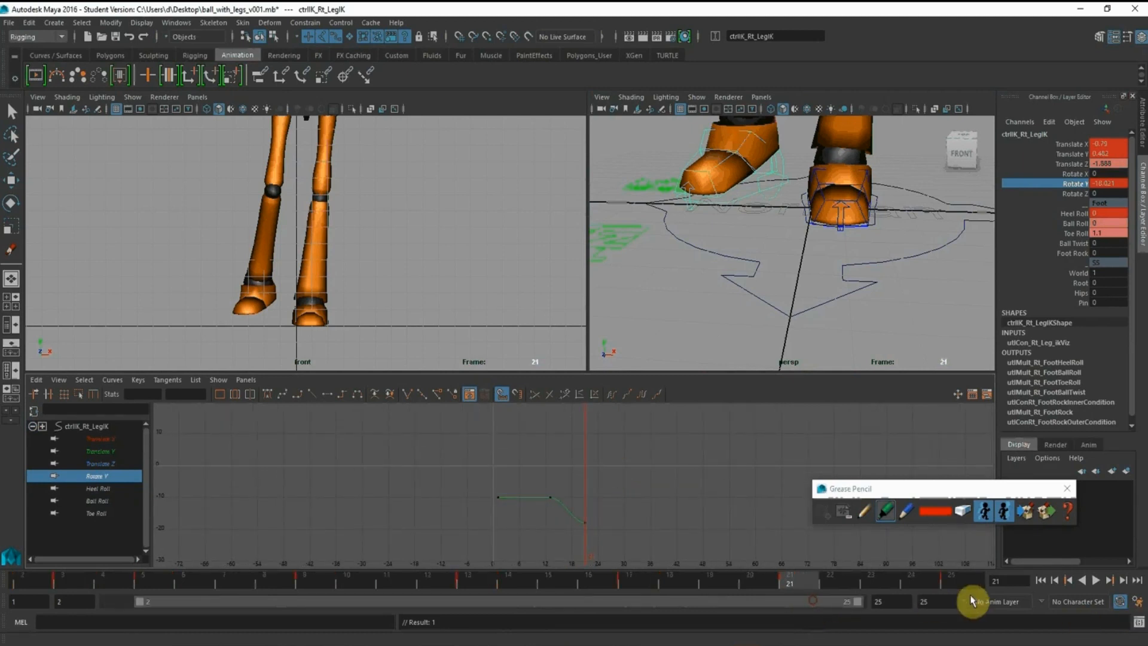
{"action": "left_click", "coordinate": [953, 584]}
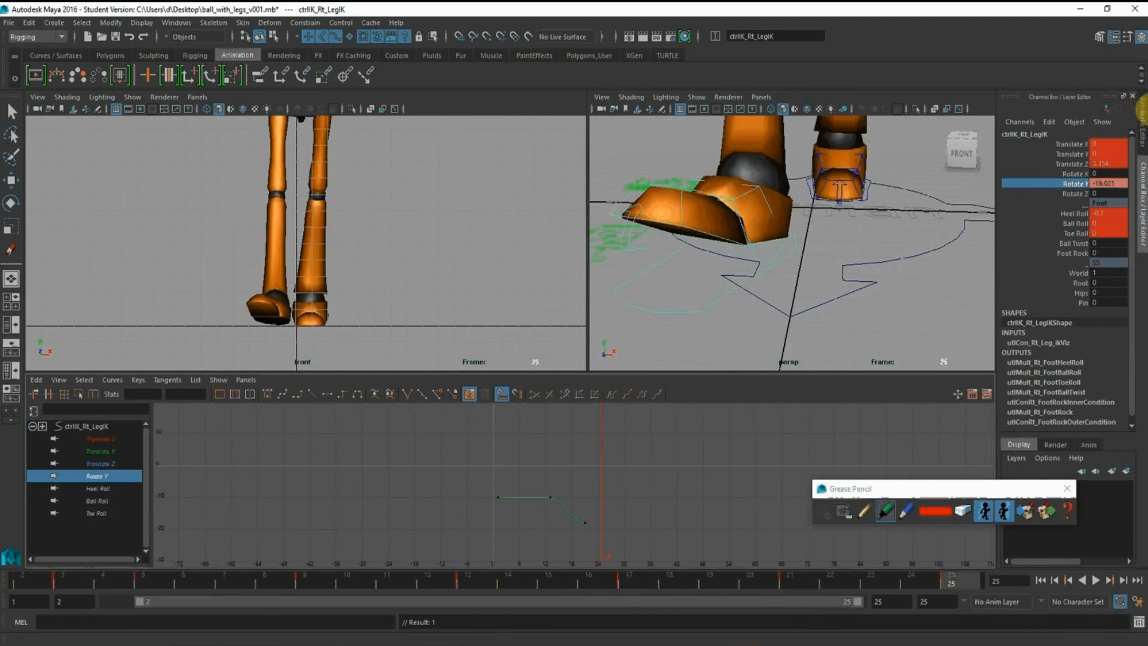
{"action": "double_click", "coordinate": [1113, 184]}
{"action": "type", "text": "-10"}
{"action": "key", "text": "Return"}
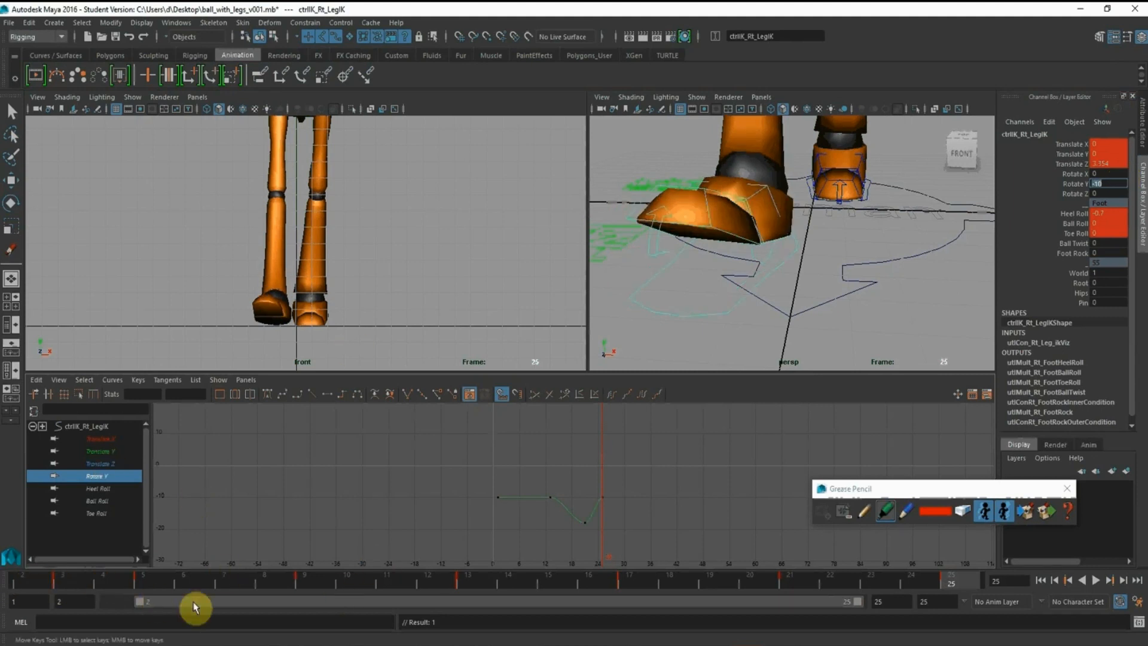
Tilt the right foot control at frame 1 by keying Rotate Z at 10, and play the cycle
{"action": "left_click_drag", "start_coordinate": [194, 602], "coordinate": [58, 605]}
{"action": "left_click", "coordinate": [28, 579]}
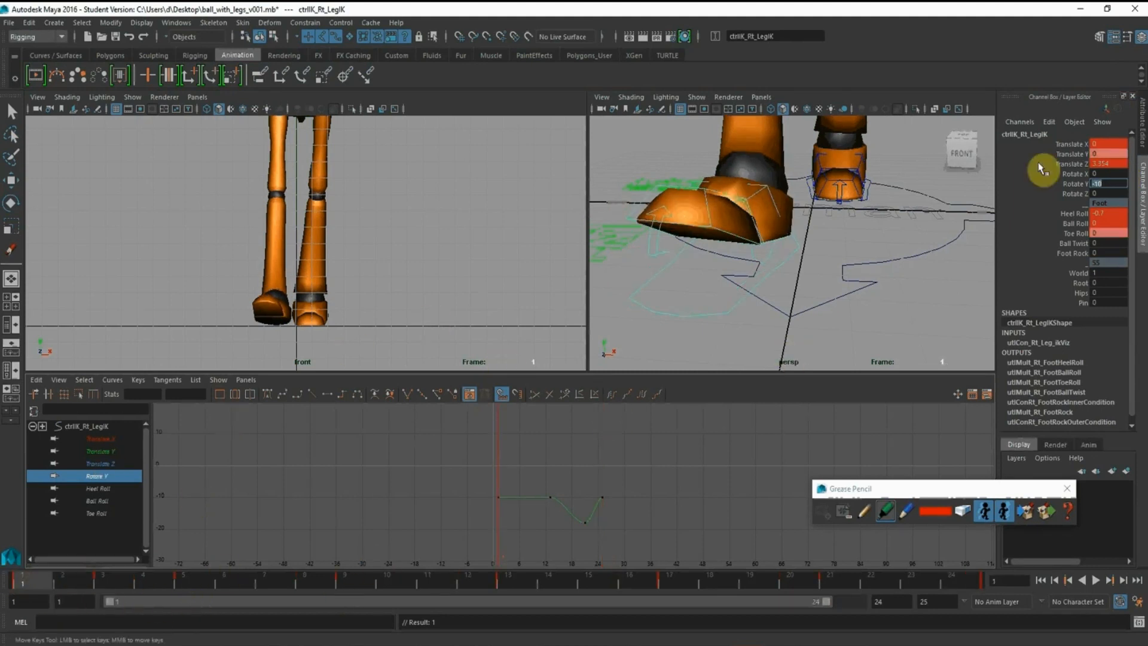
{"action": "left_click", "coordinate": [1076, 194]}
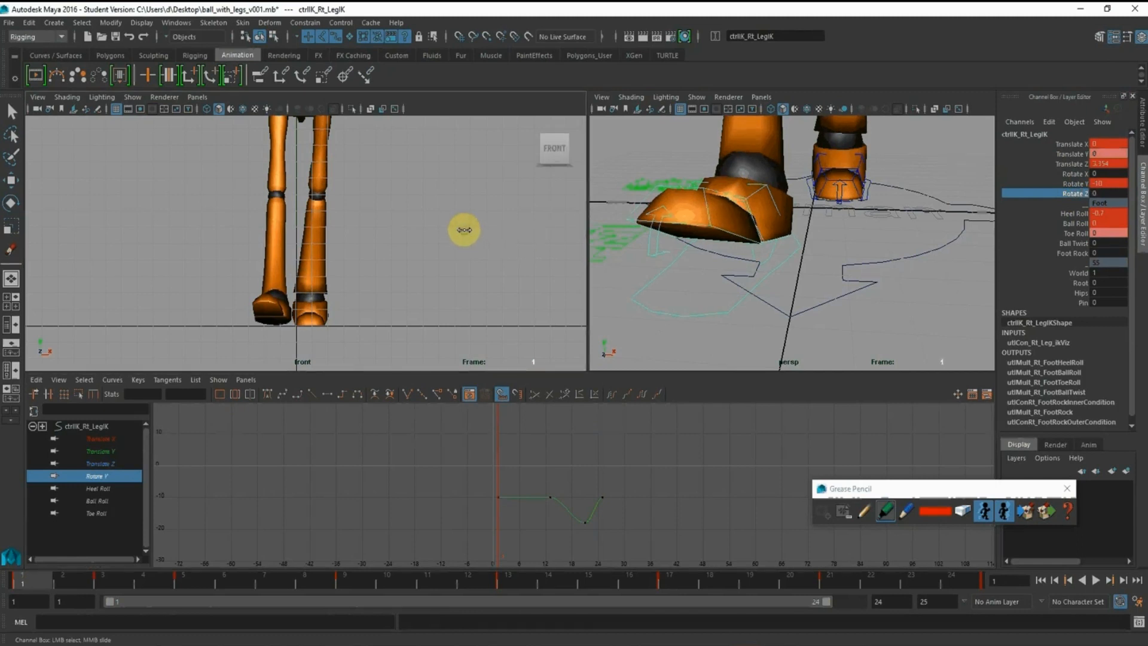
{"action": "middle_click_drag", "start_coordinate": [464, 227], "coordinate": [472, 229]}
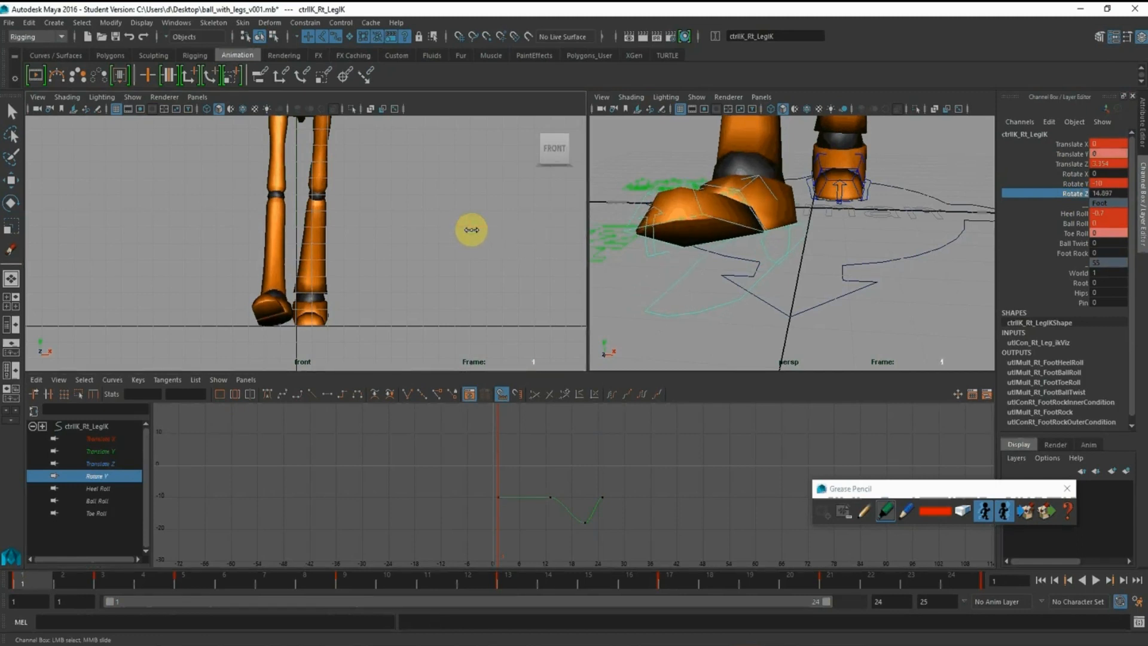
{"action": "left_click", "coordinate": [1107, 193]}
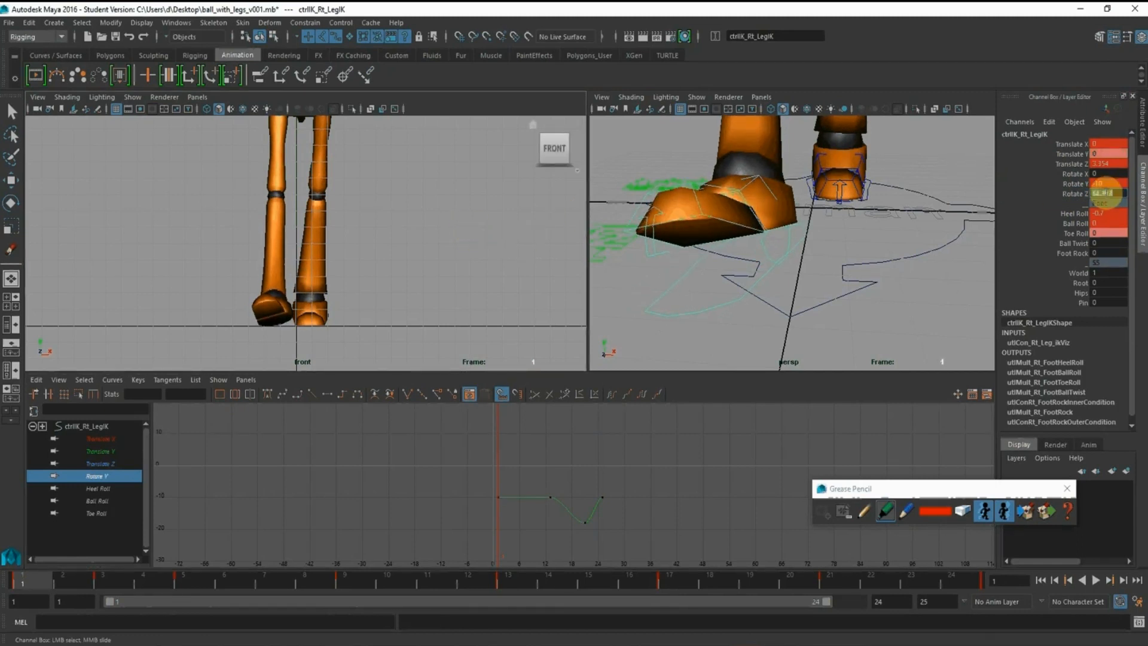
{"action": "type", "text": "10"}
{"action": "key", "text": "Return"}
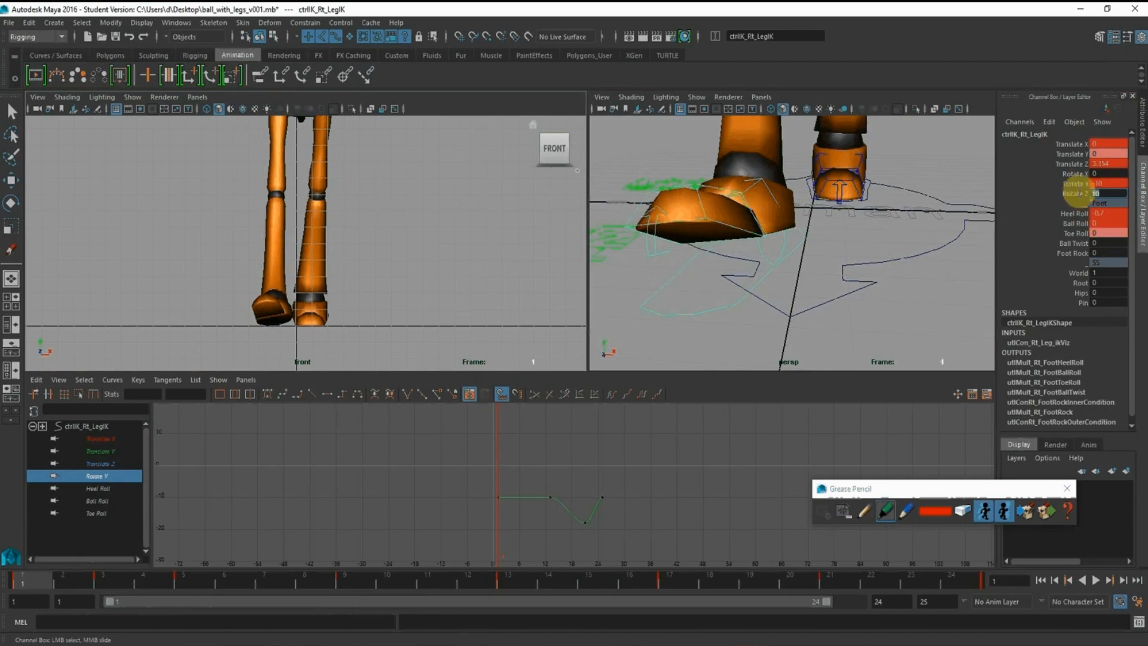
{"action": "left_click", "coordinate": [1076, 193]}
{"action": "right_click", "coordinate": [1079, 196]}
{"action": "left_click", "coordinate": [1083, 206]}
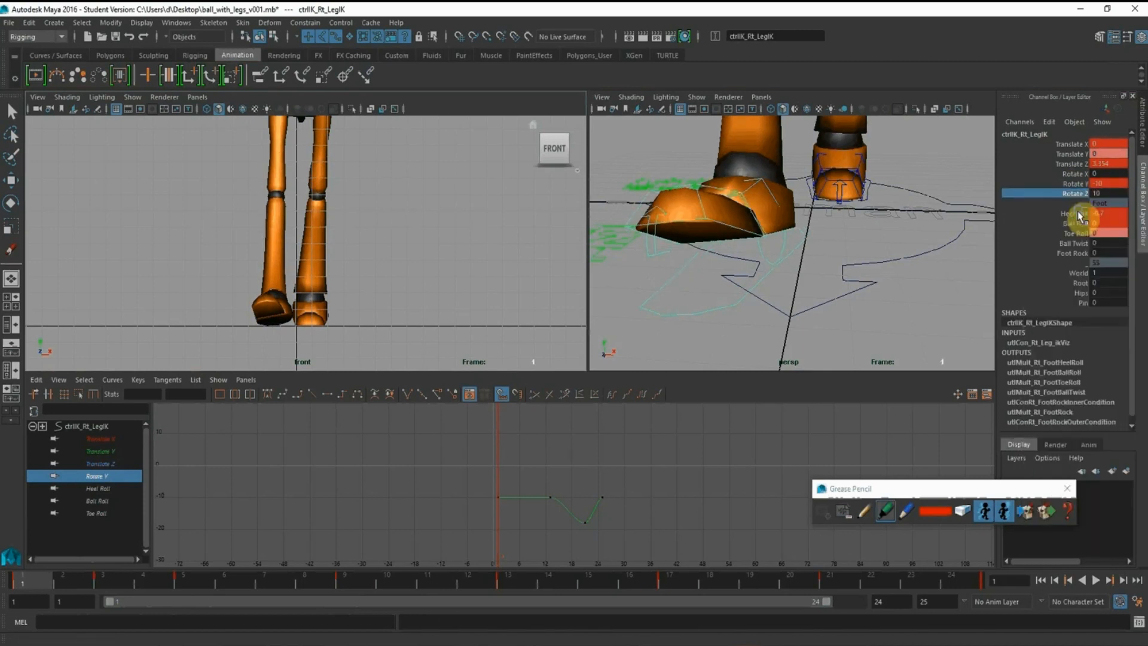
{"action": "key", "text": "alt+v"}
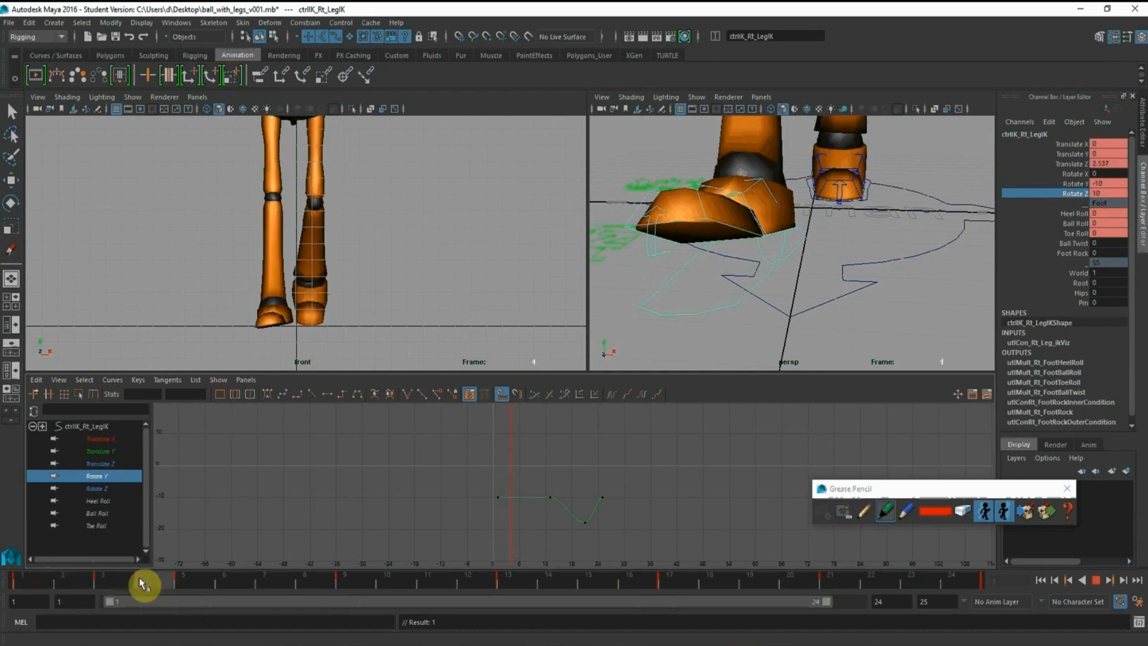
Flatten the right foot at frame 3 by setting Rotate Z to 0, and play the cycle to check the landing
{"action": "left_click", "coordinate": [145, 584]}
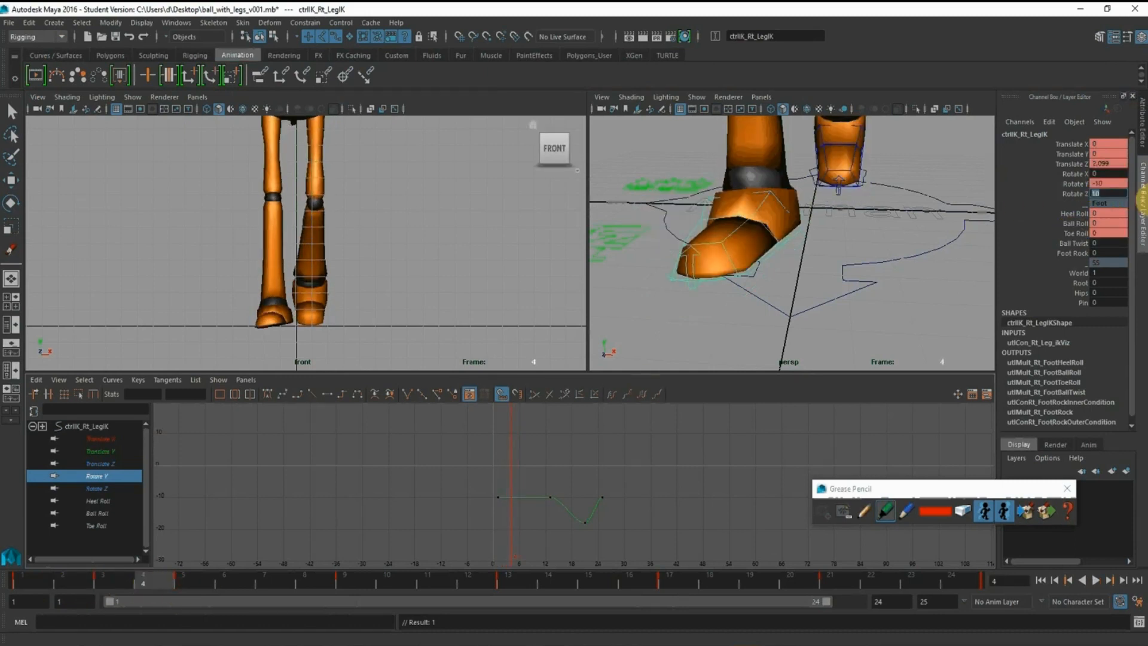
{"action": "left_click", "coordinate": [102, 584]}
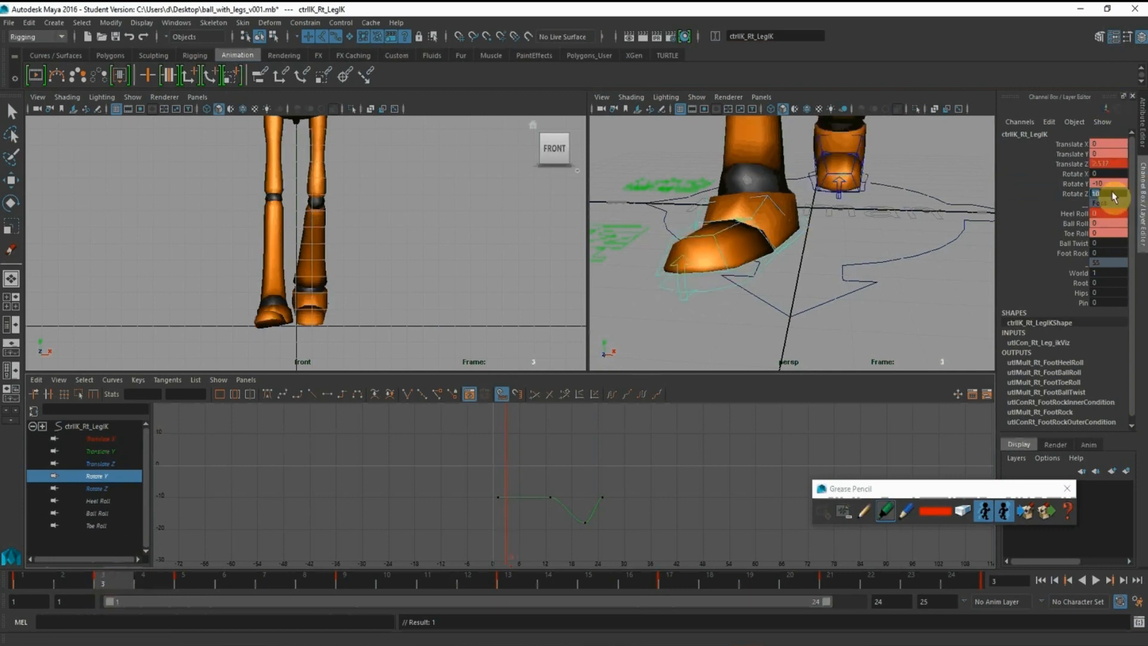
{"action": "left_click", "coordinate": [1080, 195]}
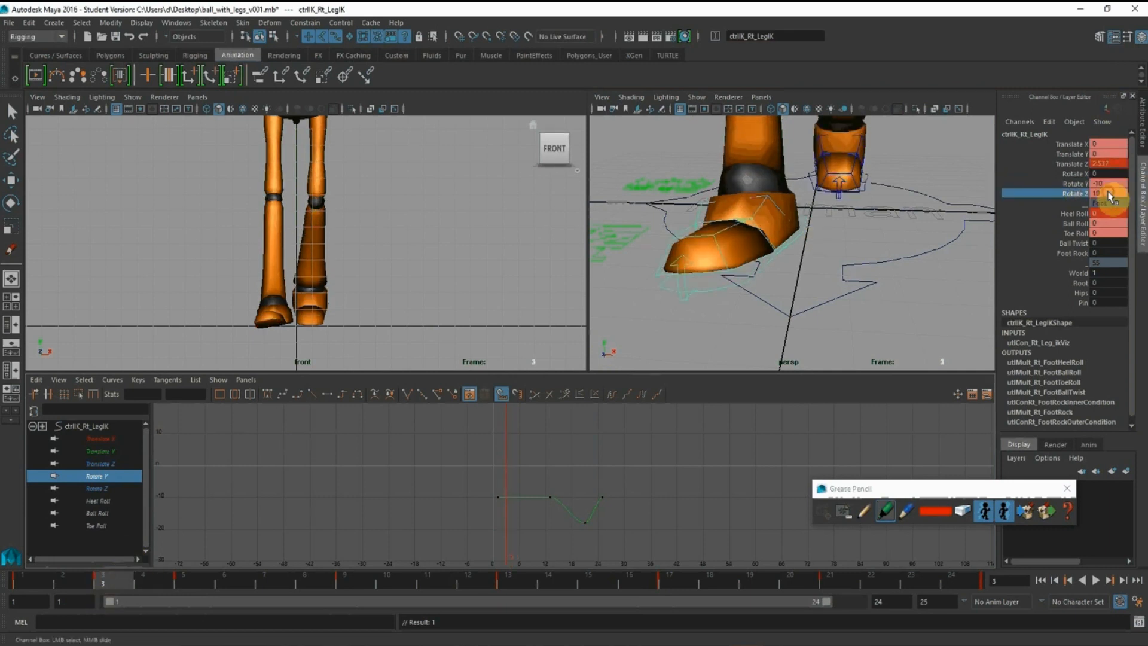
{"action": "left_click", "coordinate": [1110, 193]}
{"action": "type", "text": "0"}
{"action": "key", "text": "Return"}
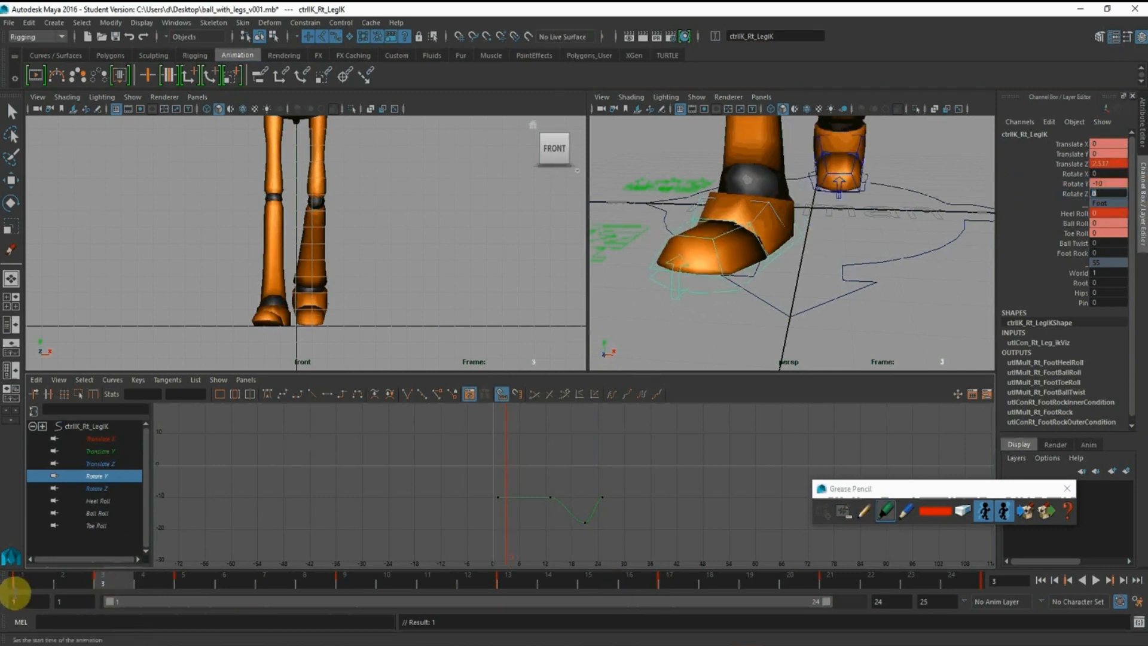
{"action": "key", "text": "alt+v"}
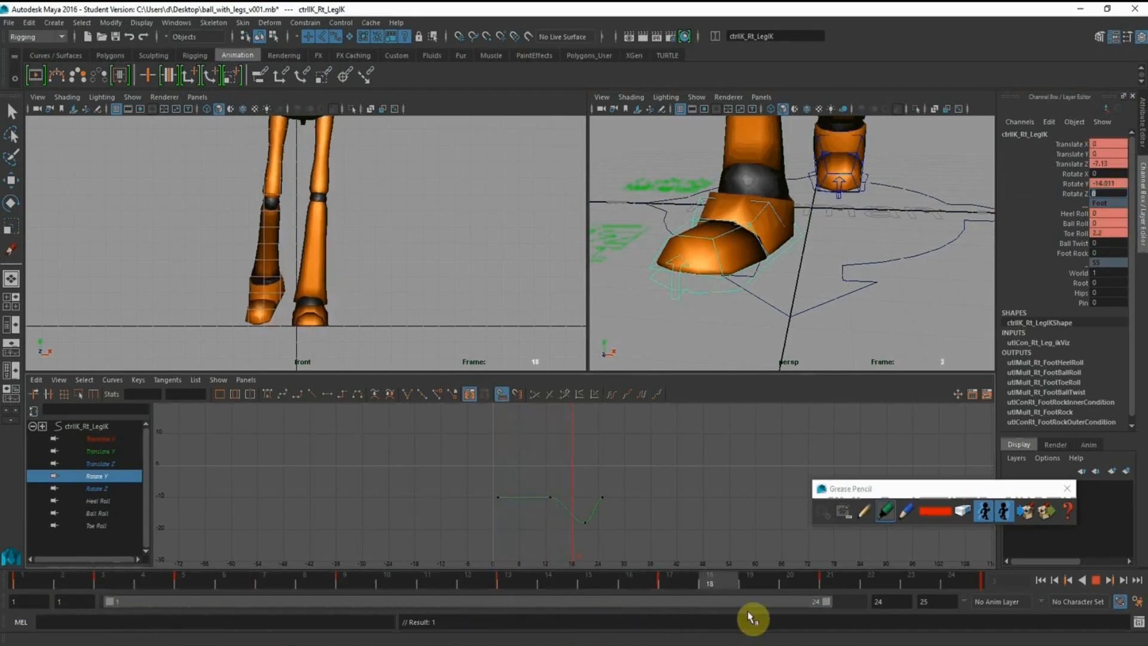
{"action": "key", "text": "Escape"}
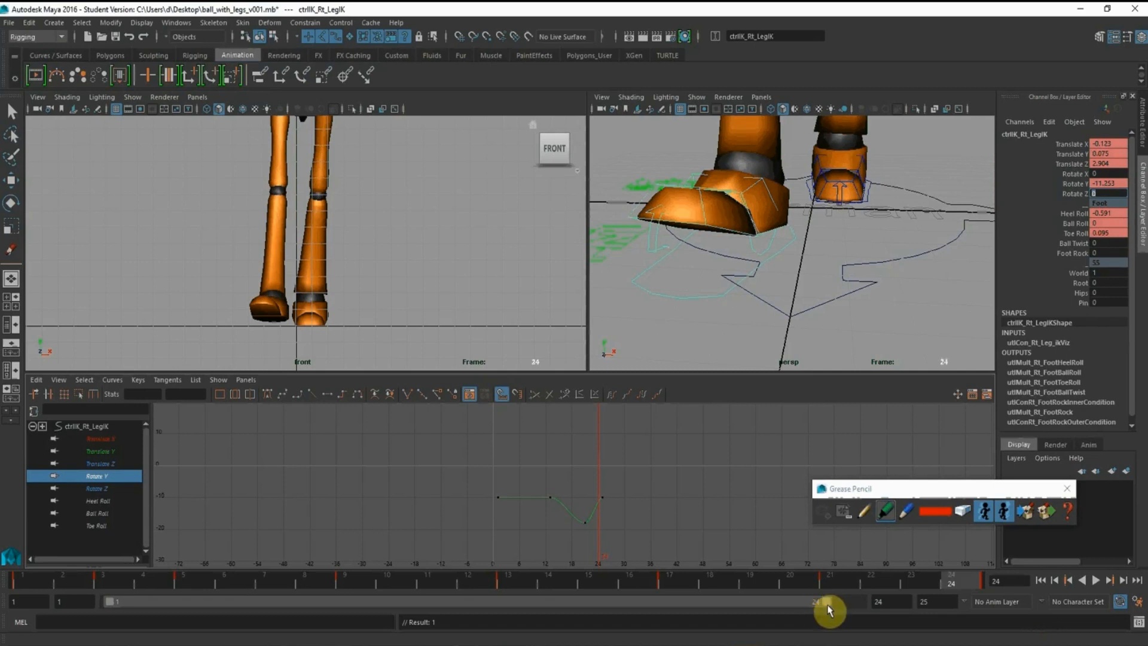
Extend the playback range to frame 25, show the right foot's Rotate Z curve and key the frame 1 value of 10 at frame 25
{"action": "left_click_drag", "start_coordinate": [828, 603], "coordinate": [859, 601]}
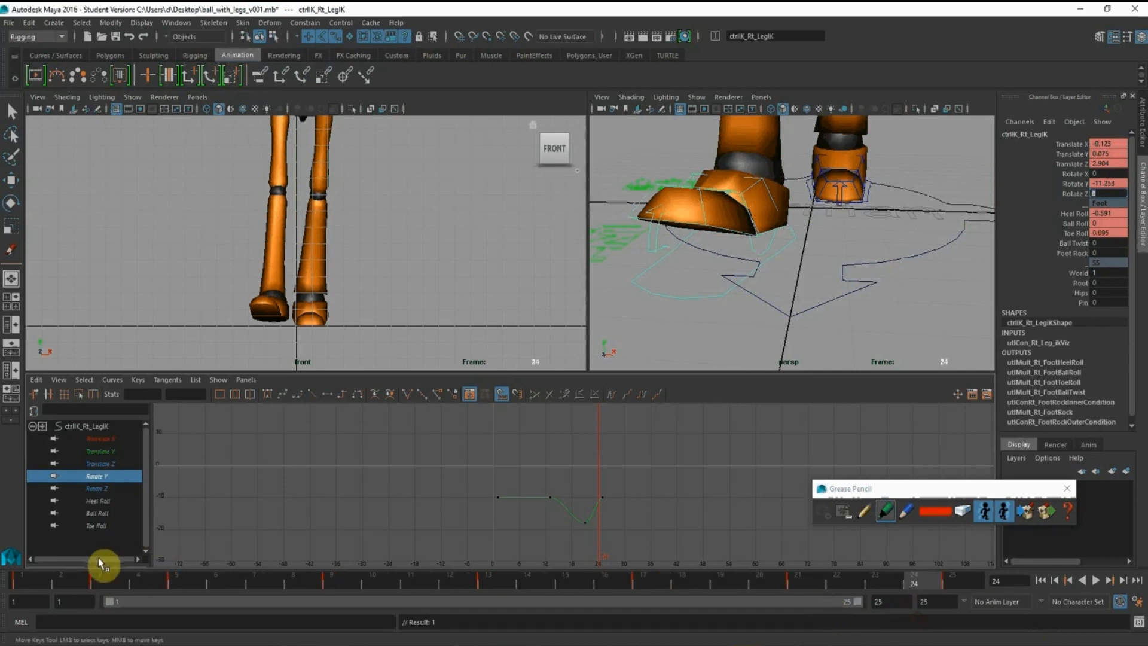
{"action": "right_click_drag", "start_coordinate": [559, 479], "coordinate": [544, 513], "text": "alt+shift"}
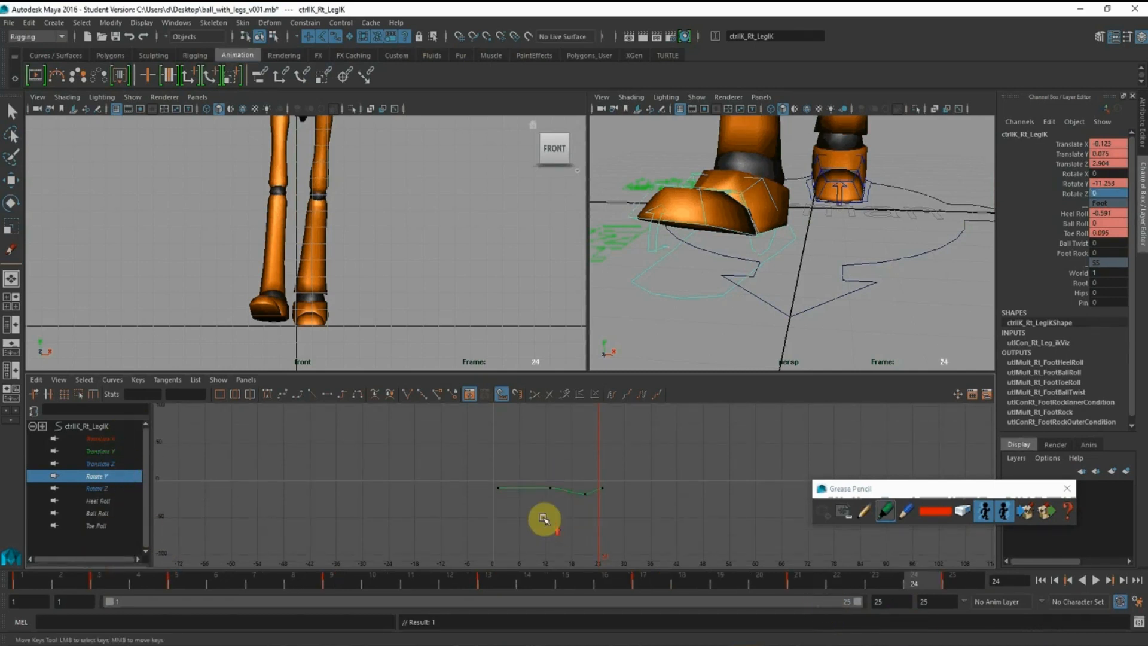
{"action": "mouse_move", "coordinate": [651, 499]}
{"action": "right_mouse_down", "text": "alt"}
{"action": "mouse_move", "coordinate": [603, 496]}
{"action": "mouse_move", "coordinate": [628, 496]}
{"action": "right_mouse_up", "text": "alt"}
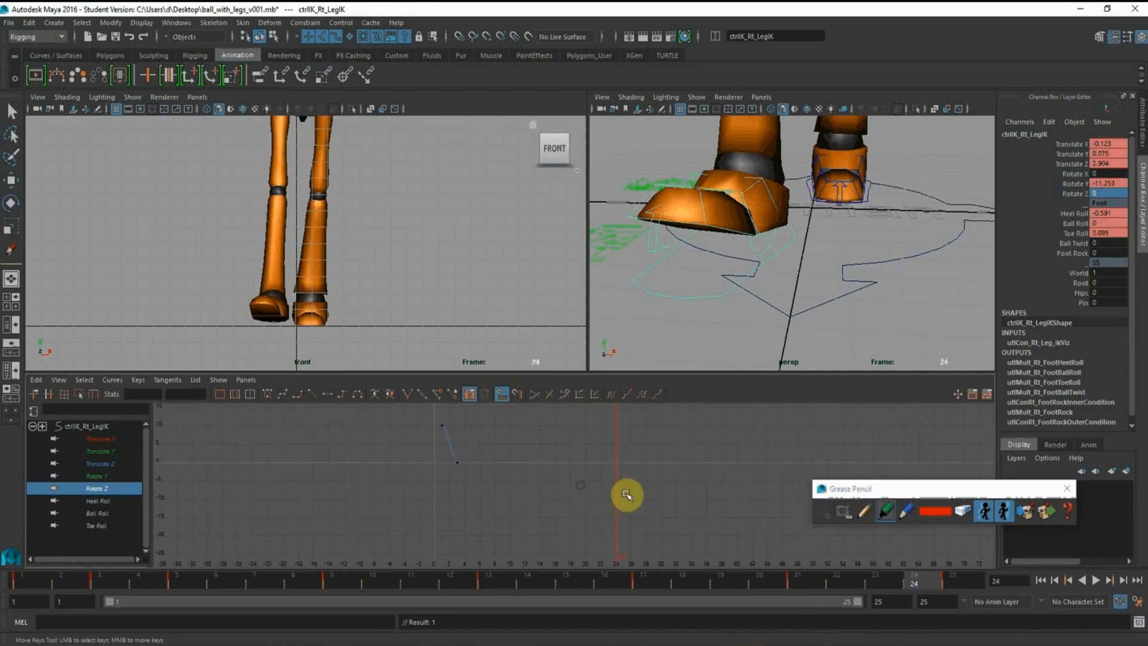
{"action": "left_click", "coordinate": [28, 581]}
{"action": "middle_click_drag", "start_coordinate": [29, 581], "coordinate": [1009, 568]}
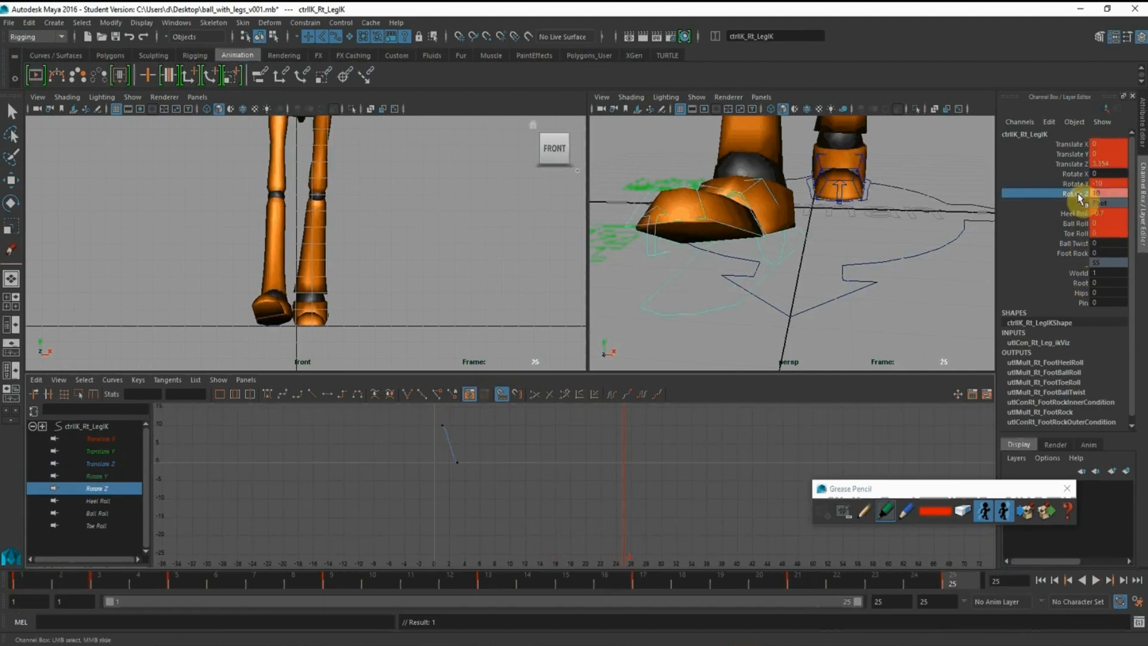
{"action": "right_click", "coordinate": [1079, 197]}
{"action": "left_click", "coordinate": [1084, 217]}
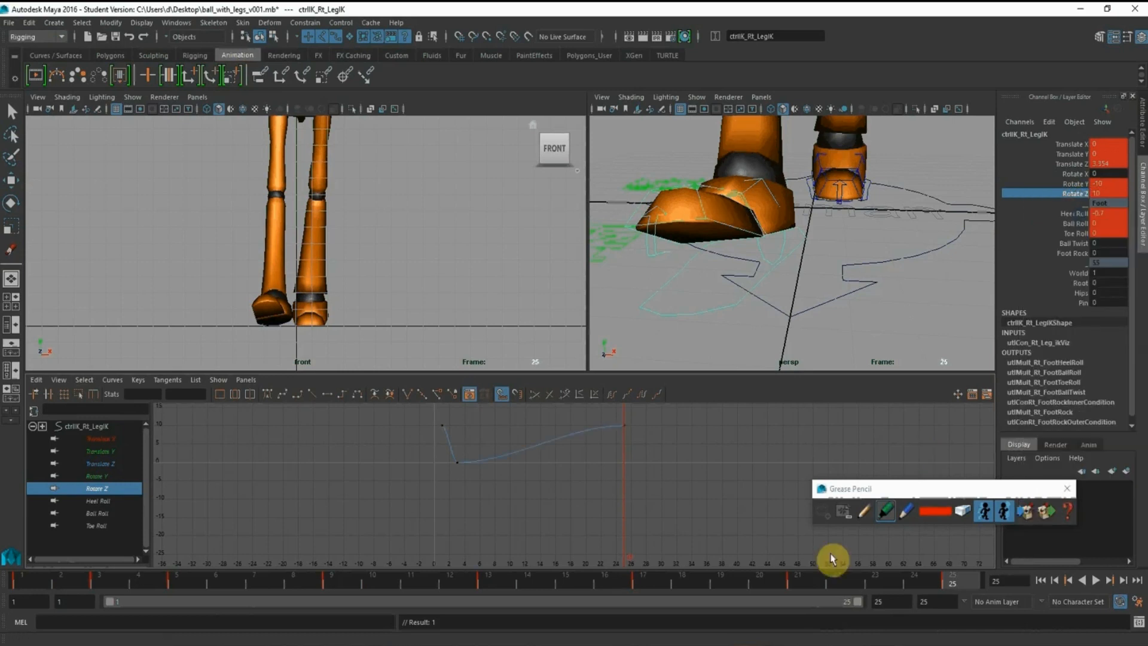
Set the right foot control's Rotate Z to 0 at frame 21 and play the cycle
{"action": "left_click", "coordinate": [804, 580]}
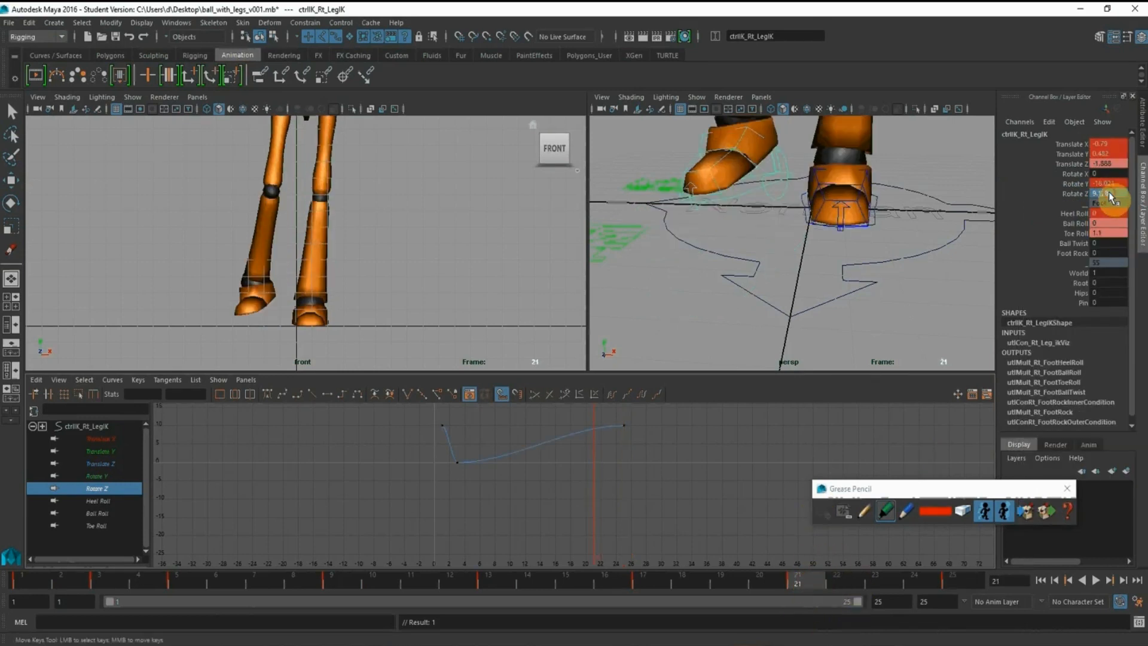
{"action": "type", "text": "0"}
{"action": "key", "text": "Return"}
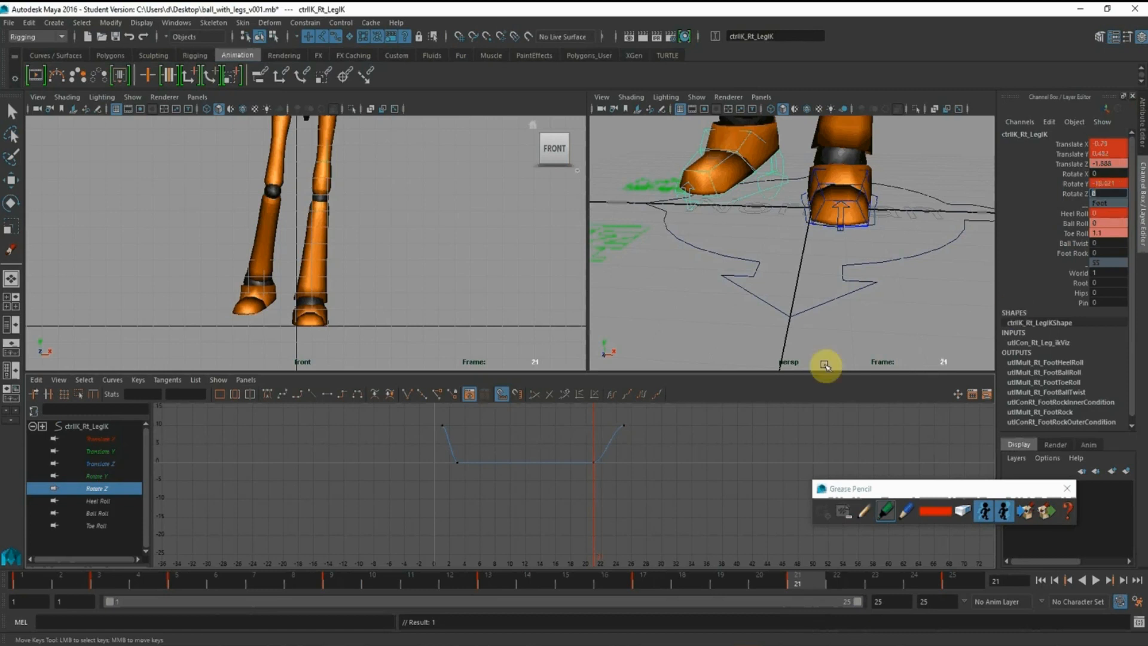
{"action": "key", "text": "alt+v"}
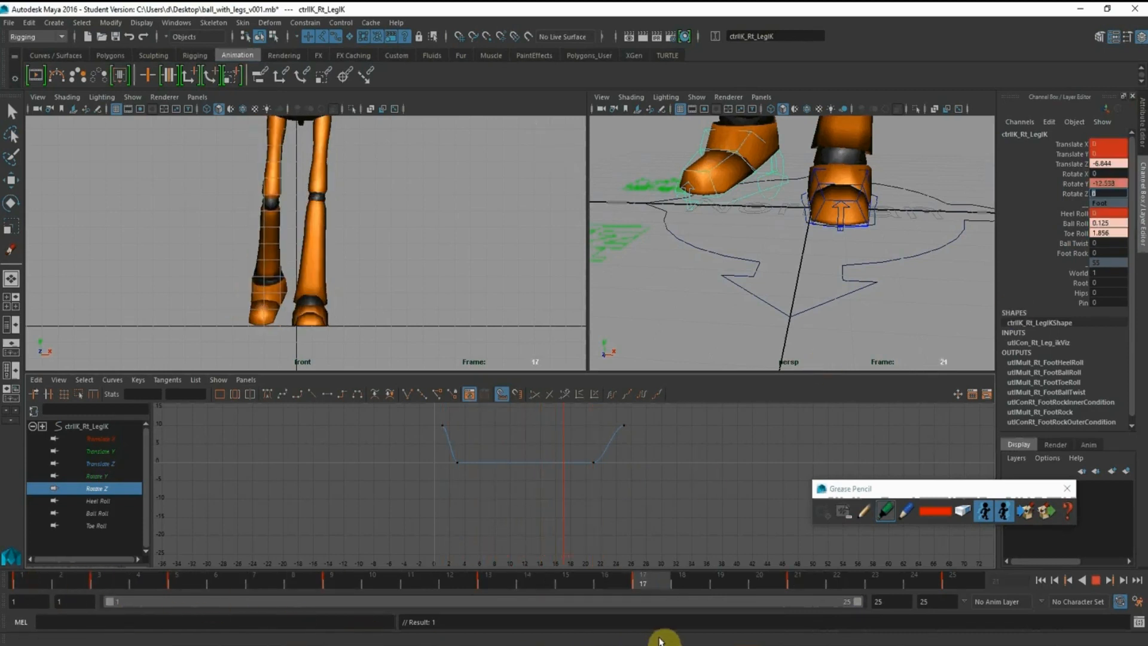
{"action": "key", "text": "alt+v"}
Move the right foot's Rotate Z key at frame 21 earlier to frame 17
{"action": "left_click_drag", "start_coordinate": [549, 451], "coordinate": [649, 503]}
{"action": "key", "text": "w"}
{"action": "middle_click_drag", "start_coordinate": [645, 472], "coordinate": [611, 475], "text": "shift"}
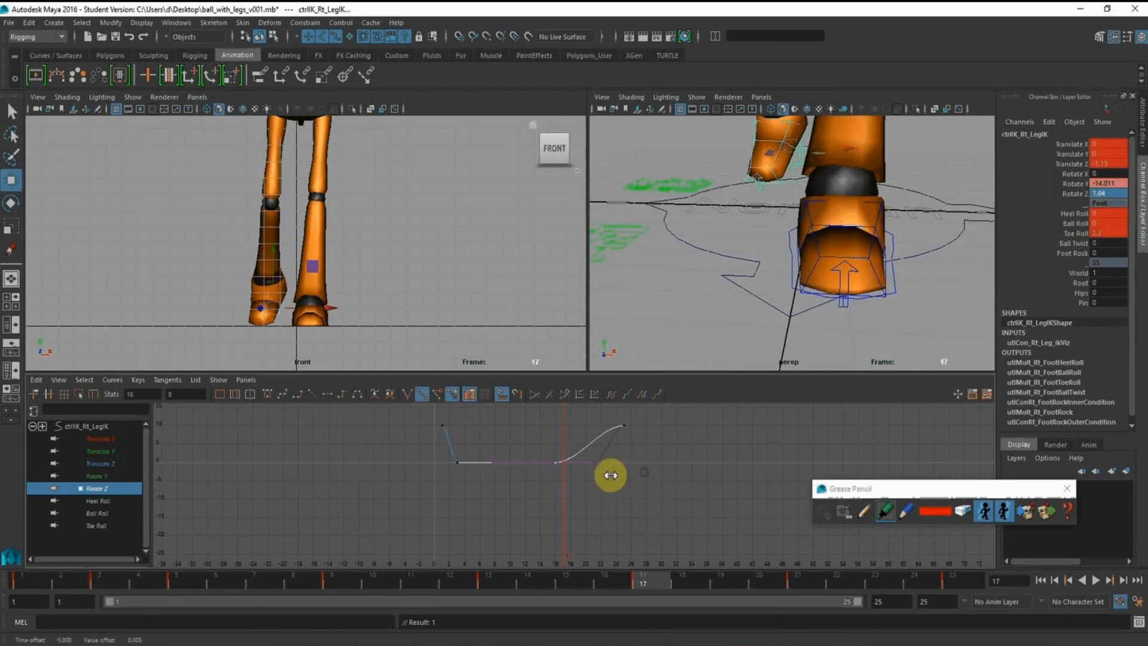
Play the cycle with a close front view of the feet to check the right foot's tilt
{"action": "left_click_drag", "start_coordinate": [653, 584], "coordinate": [1110, 629]}
{"action": "middle_click", "coordinate": [344, 239]}
{"action": "right_click_drag", "start_coordinate": [356, 237], "coordinate": [420, 293], "text": "alt"}
{"action": "middle_click_drag", "start_coordinate": [420, 292], "coordinate": [418, 228], "text": "alt"}
{"action": "right_click_drag", "start_coordinate": [418, 227], "coordinate": [425, 267], "text": "alt"}
{"action": "left_click", "coordinate": [1104, 578]}
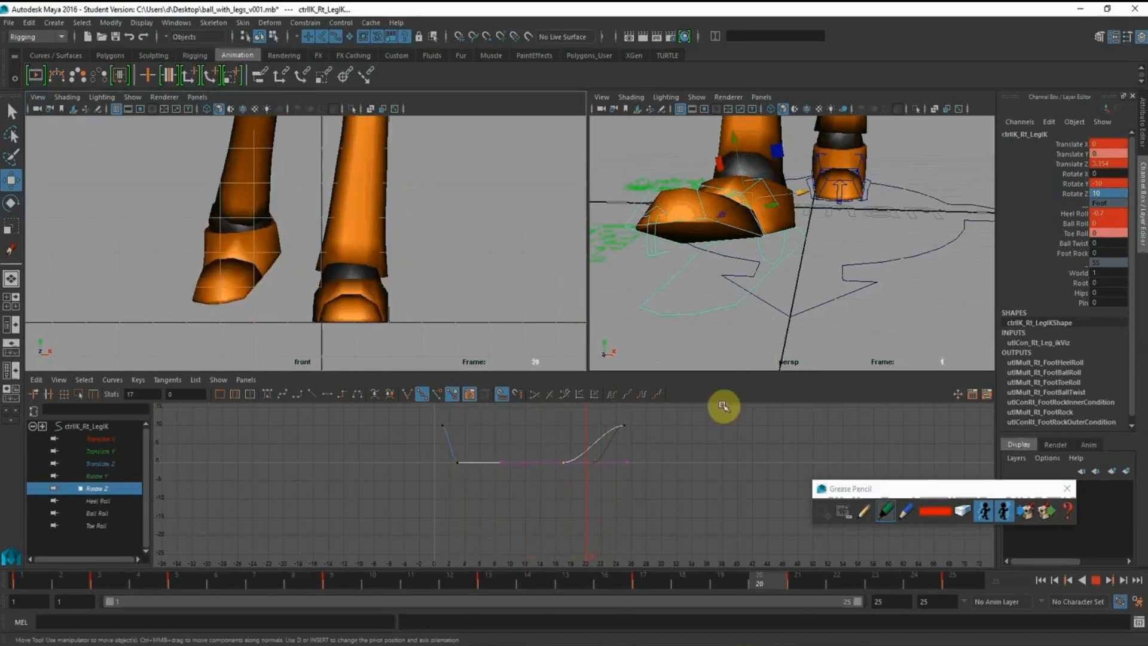
{"action": "left_click", "coordinate": [1096, 580]}
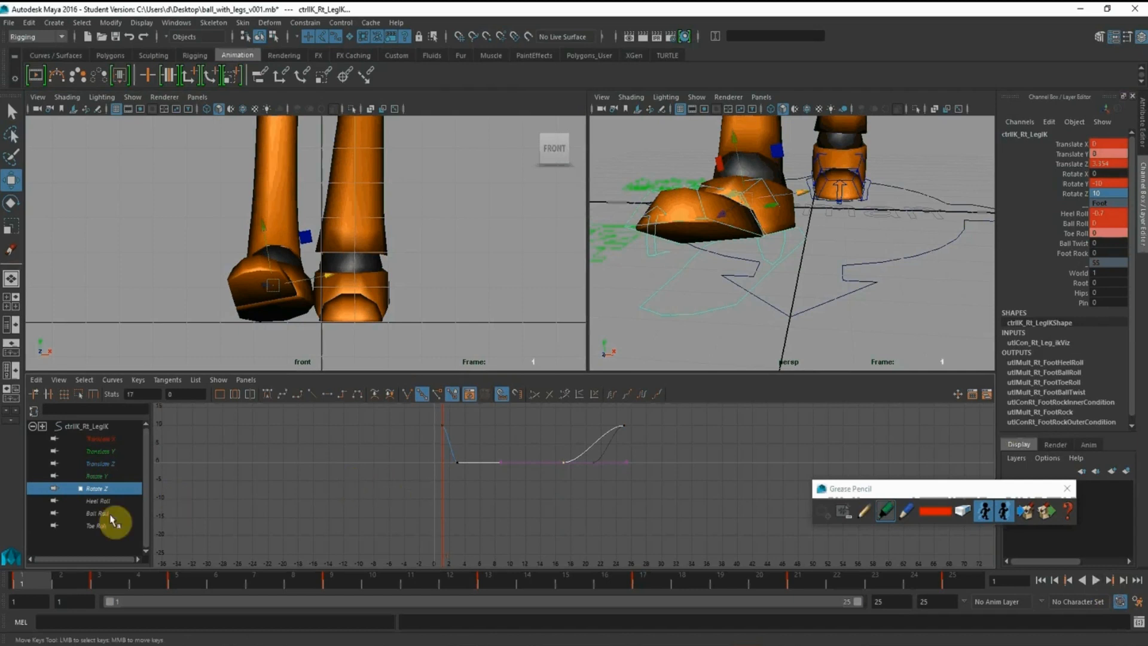
Copy all of the right foot's Rotate Z keys, and show only the left foot control's Rotate Z curve at frame 13
{"action": "left_click_drag", "start_coordinate": [706, 532], "coordinate": [350, 401]}
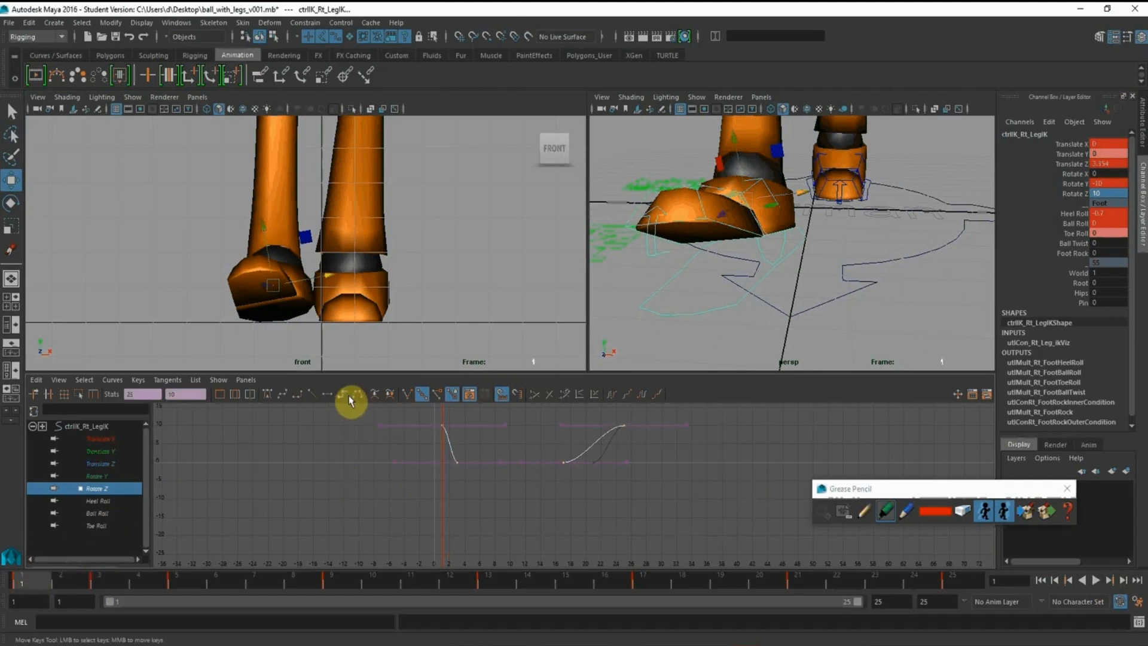
{"action": "left_click_drag", "start_coordinate": [884, 171], "coordinate": [717, 191], "text": "alt"}
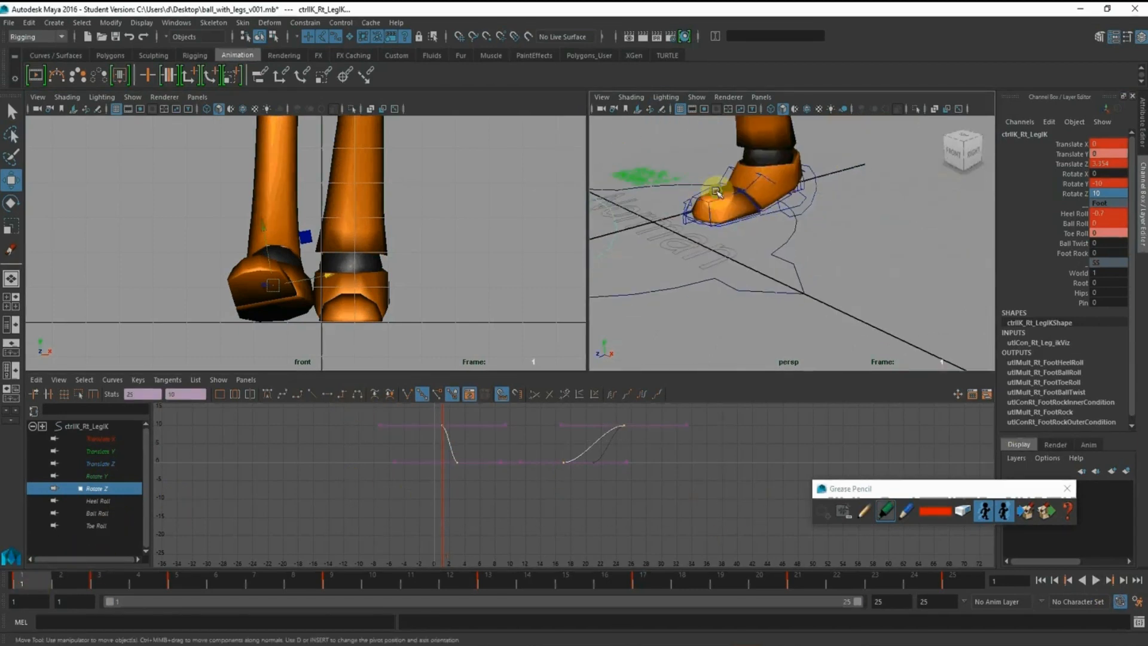
{"action": "left_click", "coordinate": [814, 192]}
{"action": "left_click", "coordinate": [490, 583]}
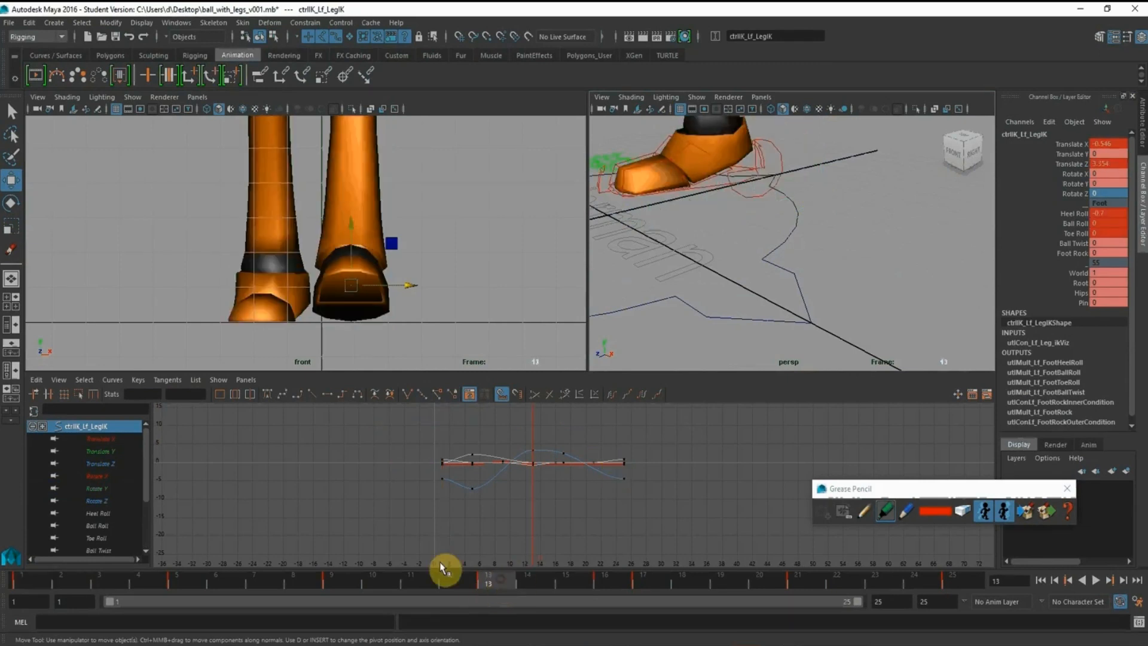
{"action": "left_click", "coordinate": [102, 503]}
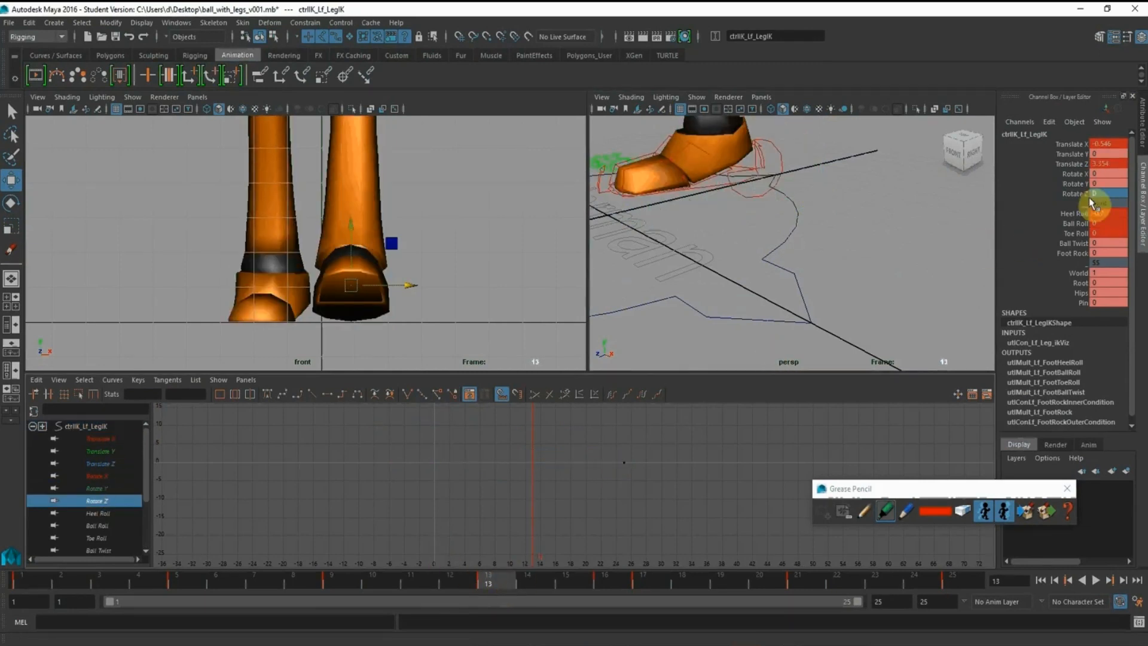
Key the left foot control's Rotate Z channel at frame 13 with a value of -10
{"action": "left_click", "coordinate": [1073, 193]}
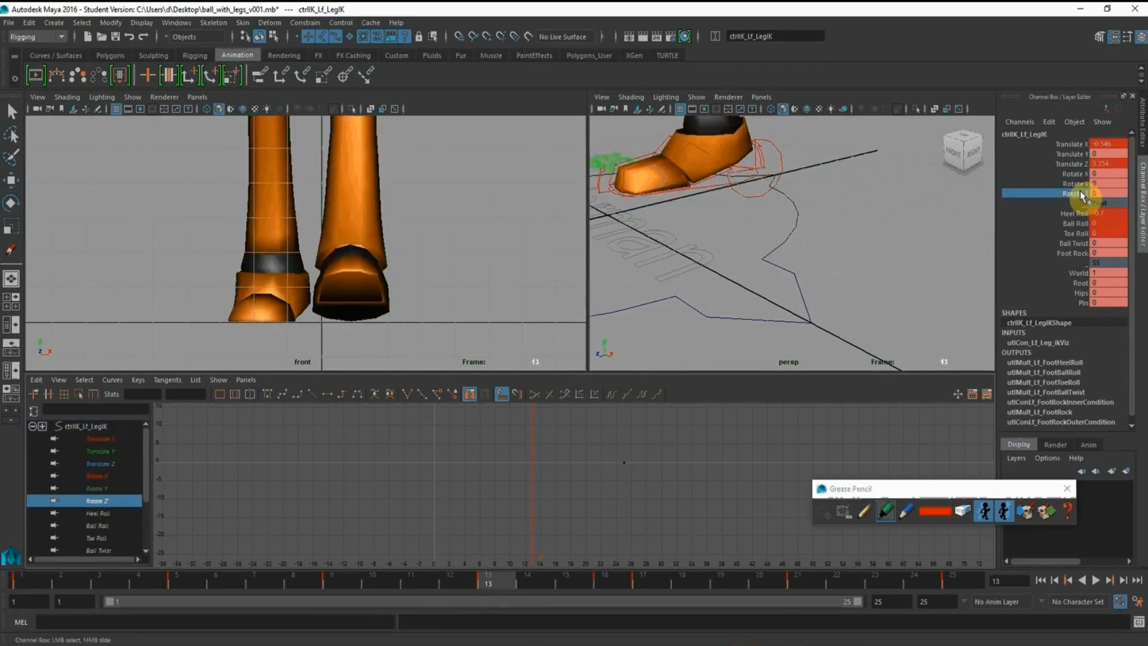
{"action": "right_click", "coordinate": [1081, 194]}
{"action": "left_click", "coordinate": [1071, 212]}
{"action": "type", "text": "10"}
{"action": "key", "text": "Return"}
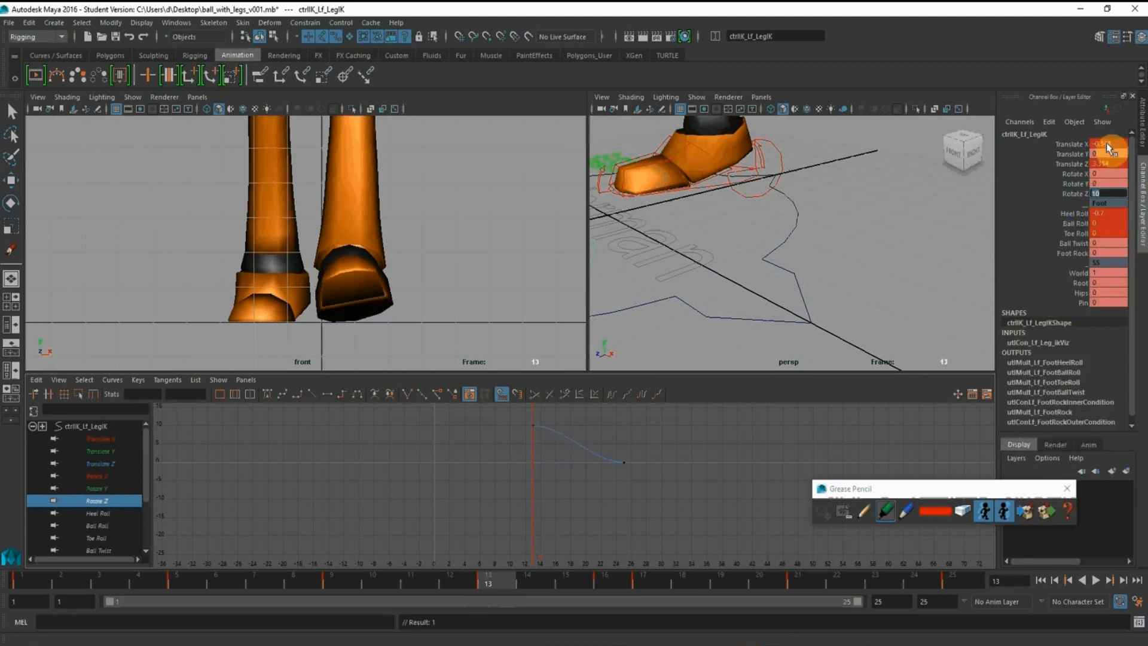
{"action": "type", "text": "-10"}
{"action": "key", "text": "Return"}
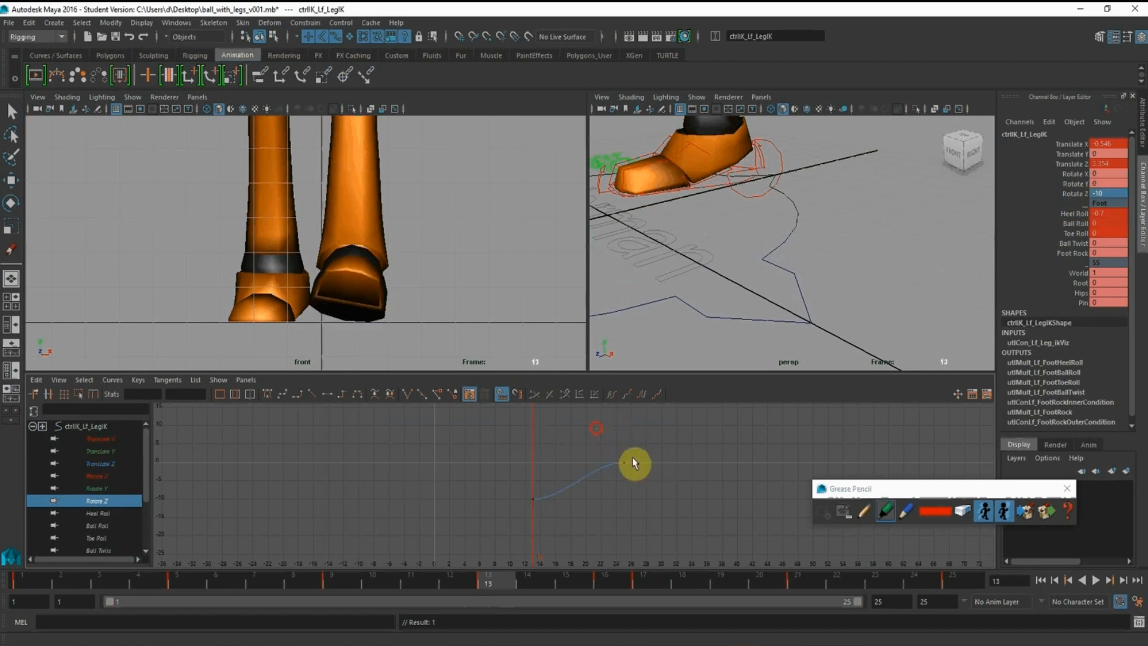
Replace the left foot's Rotate Z keys with the keys copied from the right foot, starting at frame 13
{"action": "left_click", "coordinate": [626, 463]}
{"action": "key", "text": "w"}
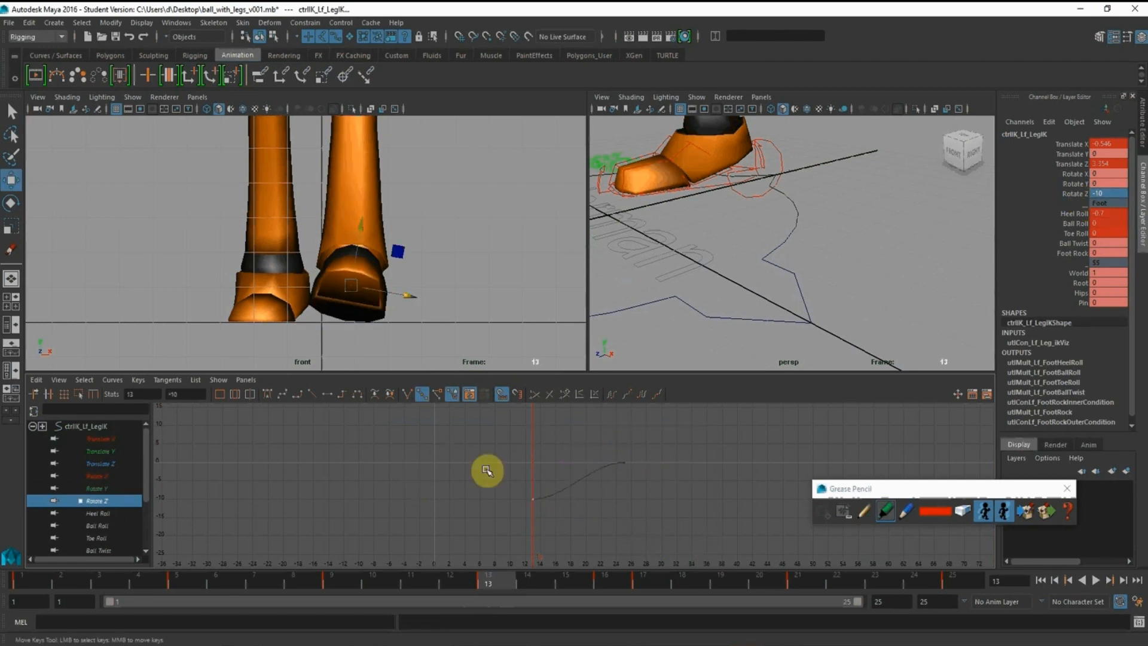
{"action": "left_click_drag", "start_coordinate": [490, 467], "coordinate": [611, 554]}
{"action": "key", "text": "ctrl+v"}
{"action": "left_click_drag", "start_coordinate": [633, 431], "coordinate": [584, 449]}
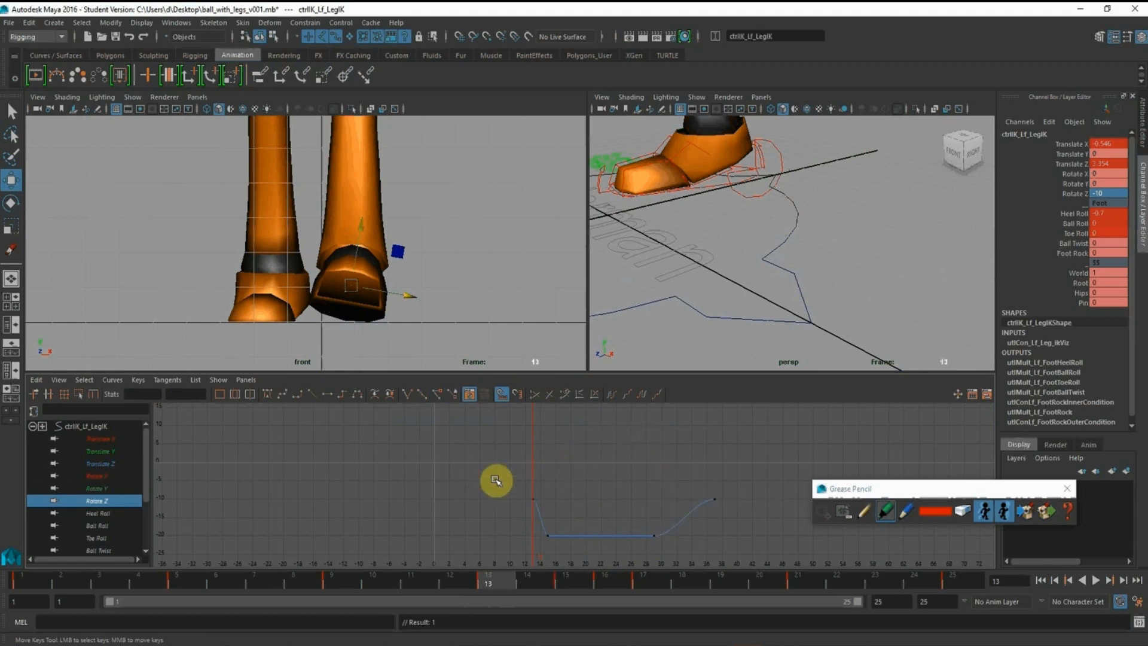
Duplicate the left foot's Rotate Z keys to add another cycle starting at frame 37
{"action": "left_click_drag", "start_coordinate": [433, 455], "coordinate": [710, 534]}
{"action": "key", "text": "ctrl+v"}
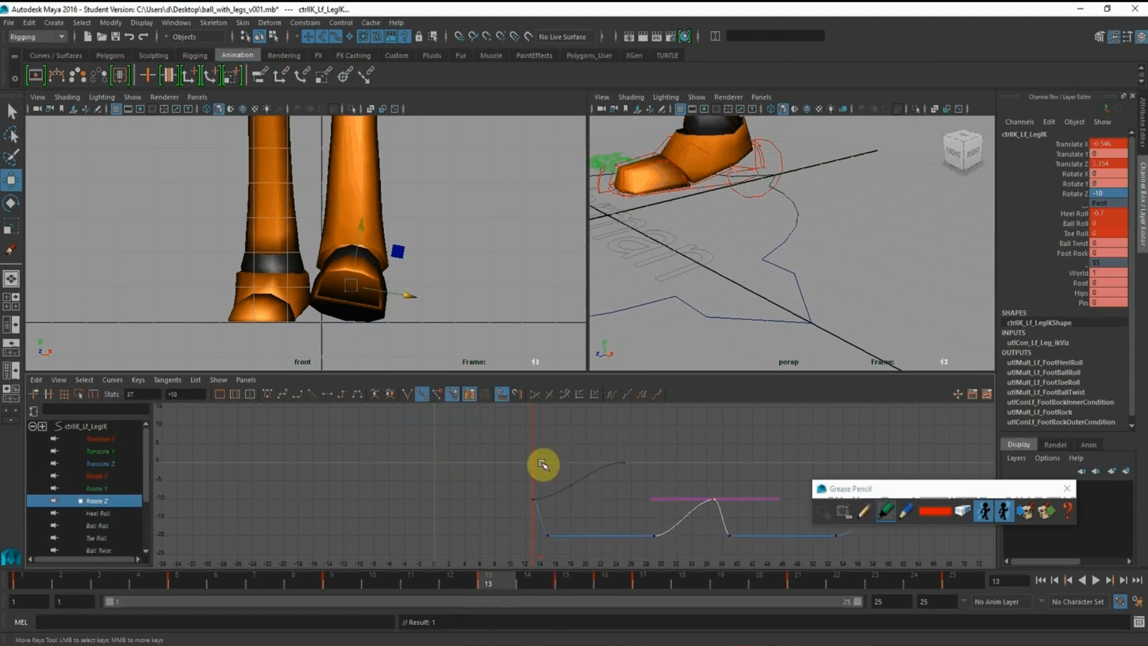
{"action": "right_click_drag", "start_coordinate": [746, 503], "coordinate": [564, 541], "text": "alt"}
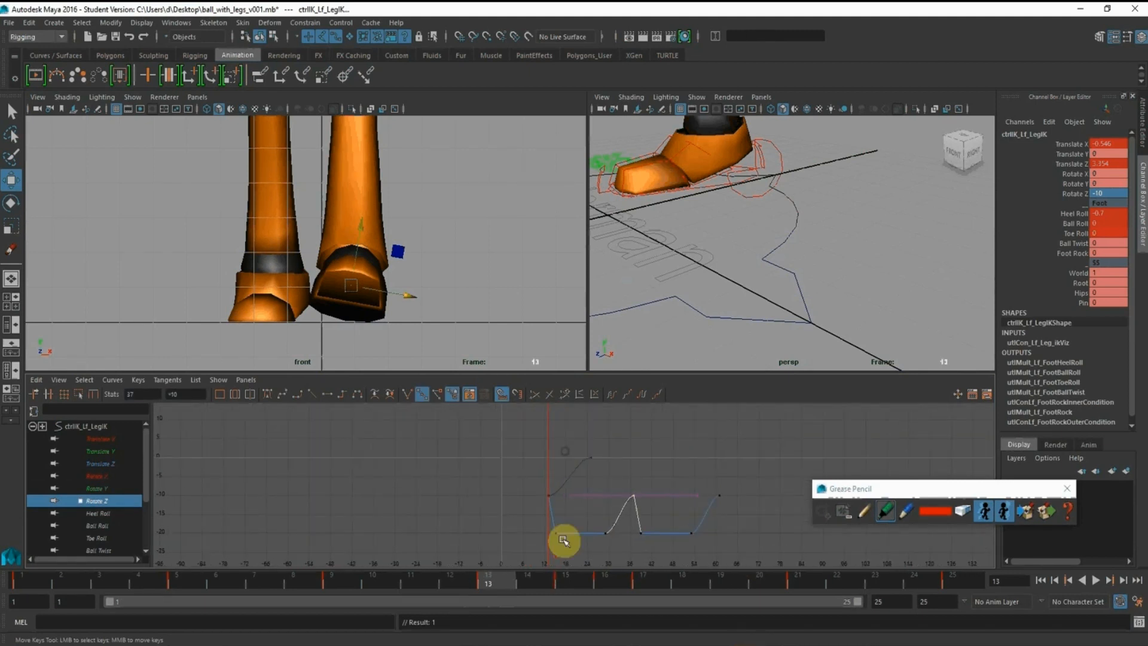
Set the lowest keys of the left foot's Rotate Z curve to 0 and shift all its keys 24 frames earlier
{"action": "left_click_drag", "start_coordinate": [504, 526], "coordinate": [744, 561]}
{"action": "left_click", "coordinate": [182, 393]}
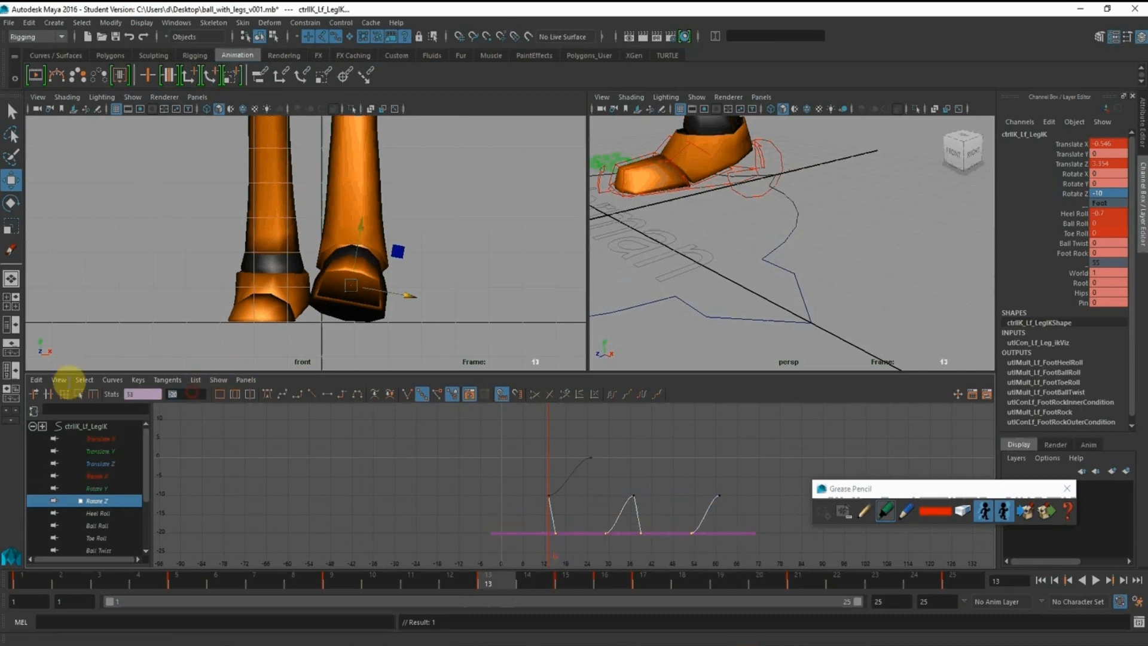
{"action": "type", "text": "0"}
{"action": "key", "text": "Return"}
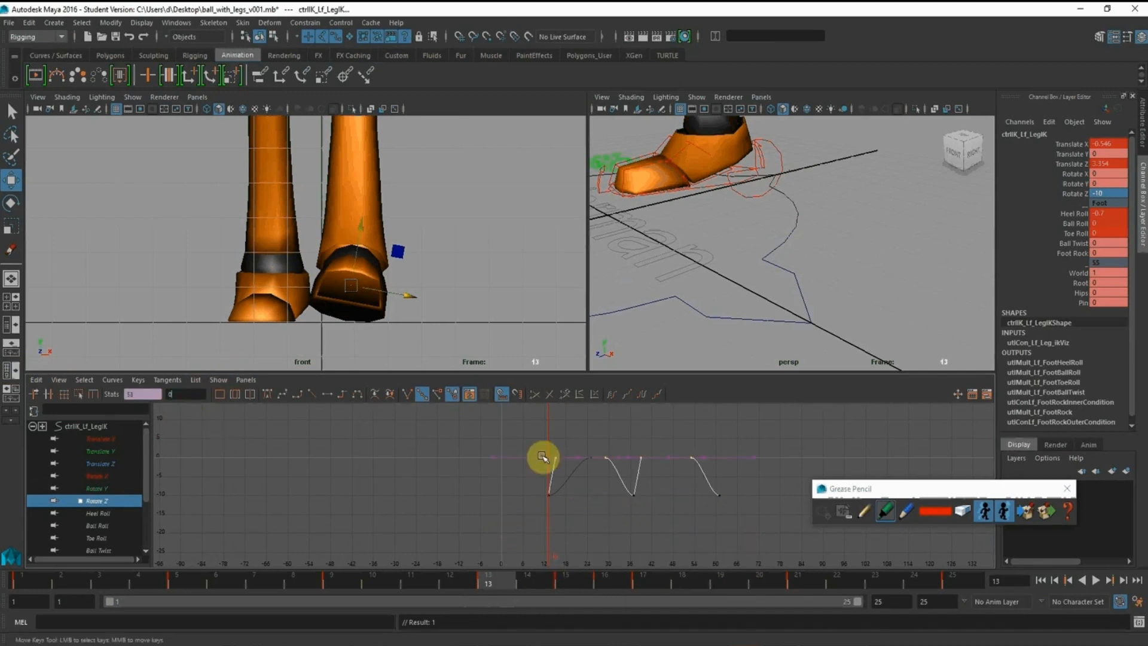
{"action": "left_click_drag", "start_coordinate": [512, 428], "coordinate": [807, 513]}
{"action": "middle_click_drag", "start_coordinate": [672, 476], "coordinate": [590, 479], "text": "shift"}
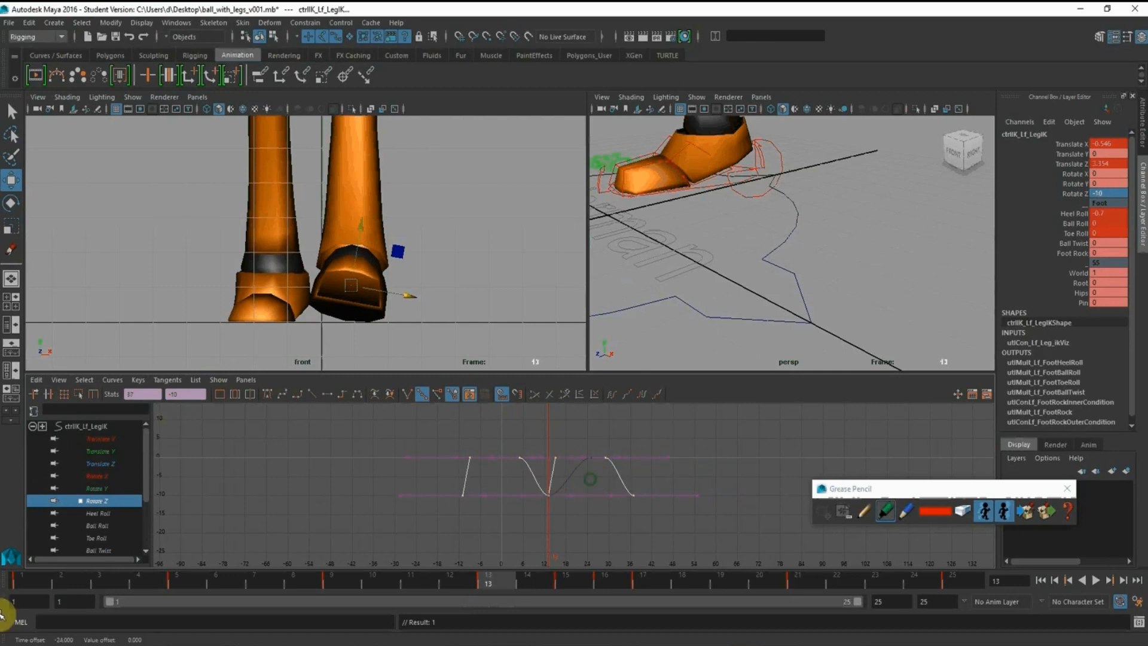
Key the left foot control's Rotate Z channel at frames 1 and 25
{"action": "left_click", "coordinate": [37, 583]}
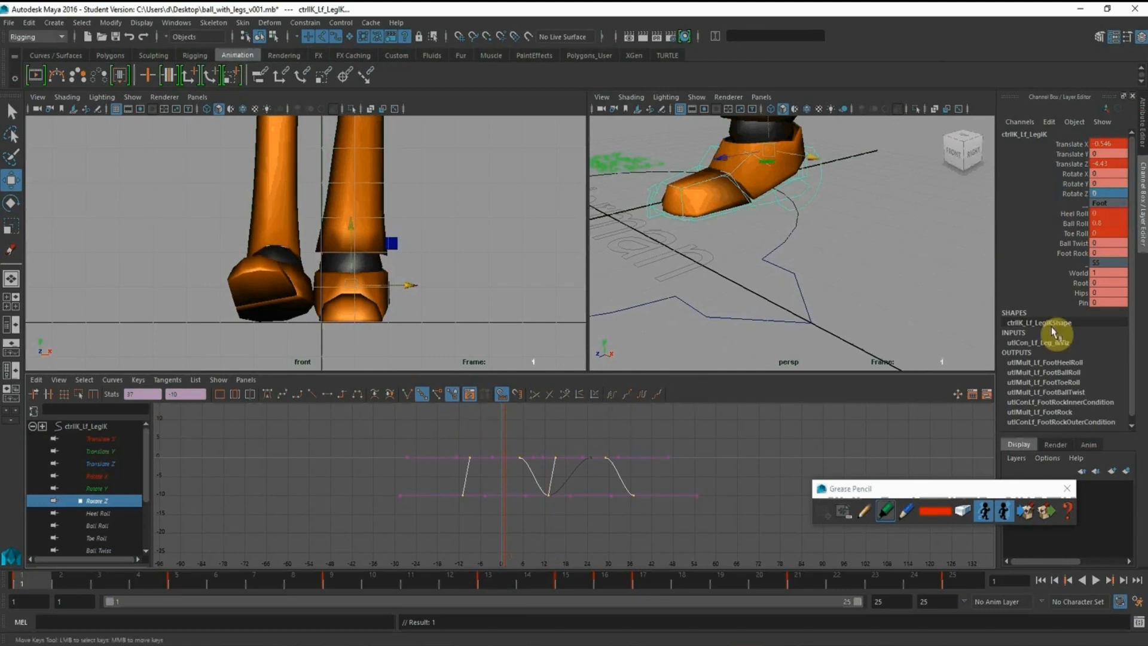
{"action": "left_click", "coordinate": [1068, 193]}
{"action": "left_click", "coordinate": [1068, 213]}
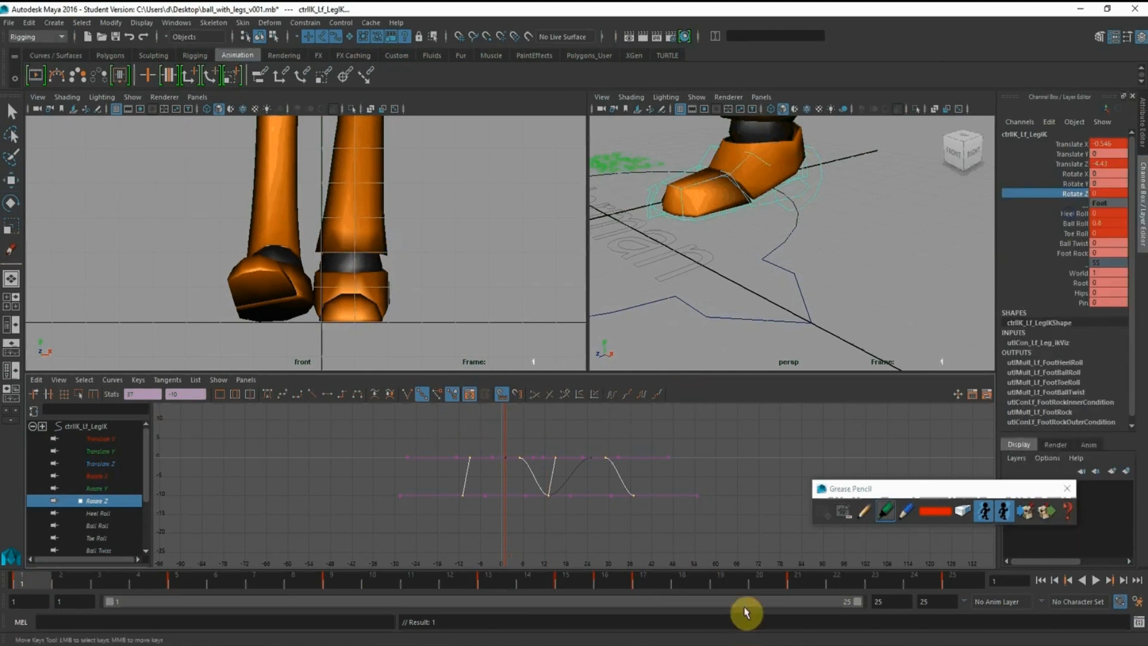
{"action": "left_click", "coordinate": [979, 581]}
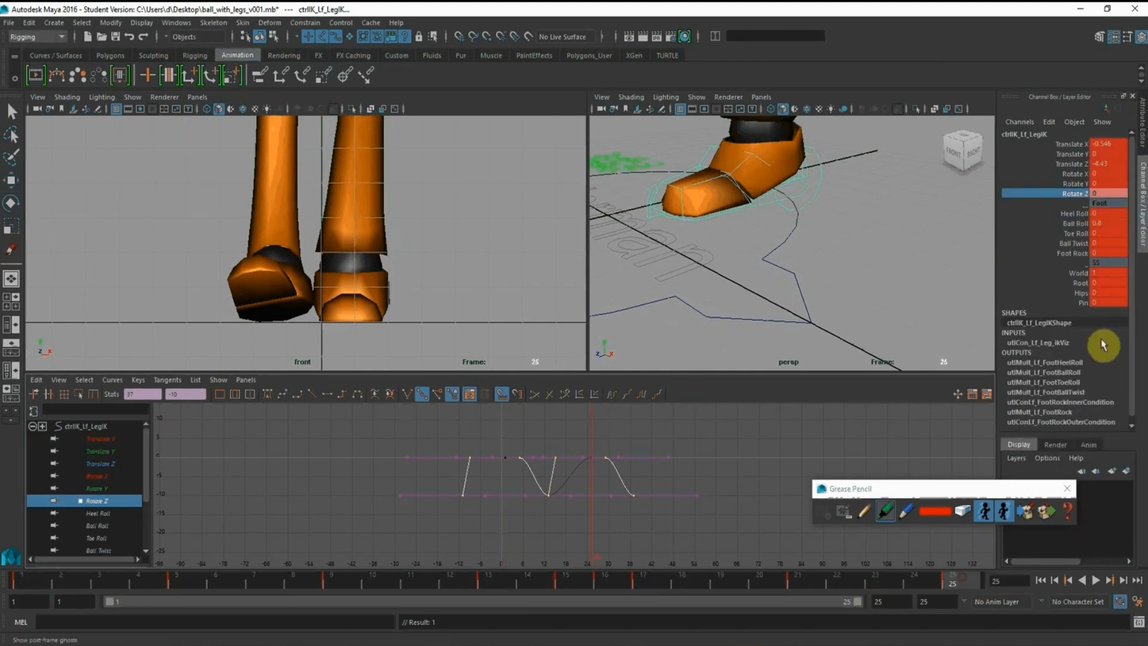
{"action": "right_click", "coordinate": [1075, 196]}
{"action": "left_click", "coordinate": [1070, 219]}
Delete the left foot's Rotate Z keys that lie after frame 25 and before frame 1
{"action": "left_click", "coordinate": [665, 444]}
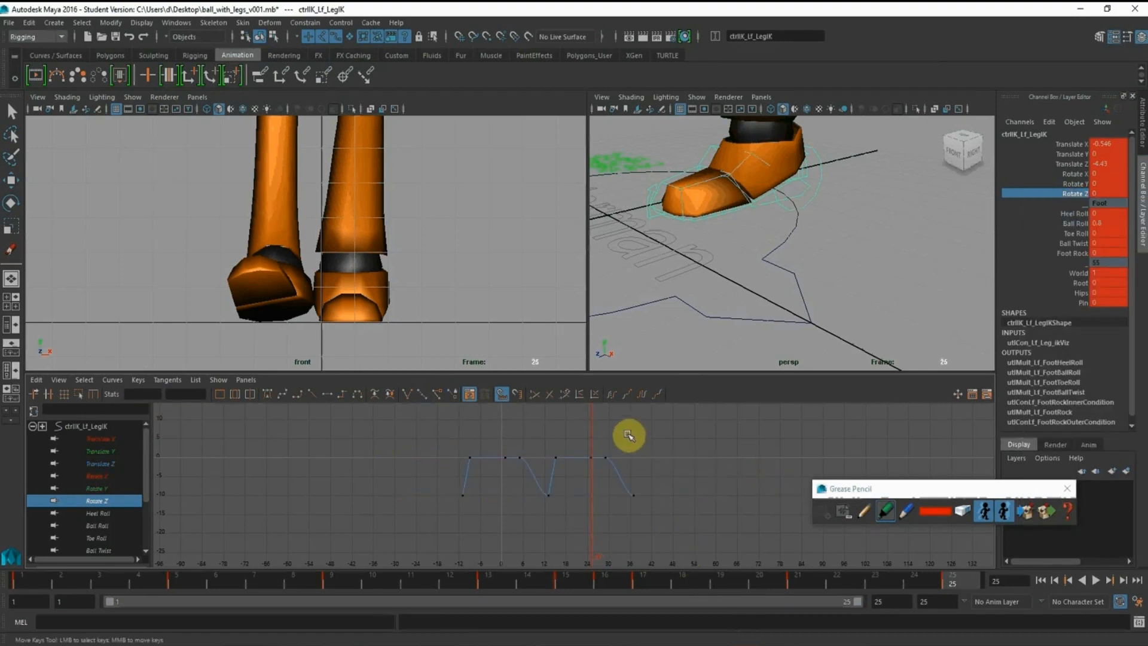
{"action": "left_click_drag", "start_coordinate": [628, 434], "coordinate": [667, 534]}
{"action": "key", "text": "Delete"}
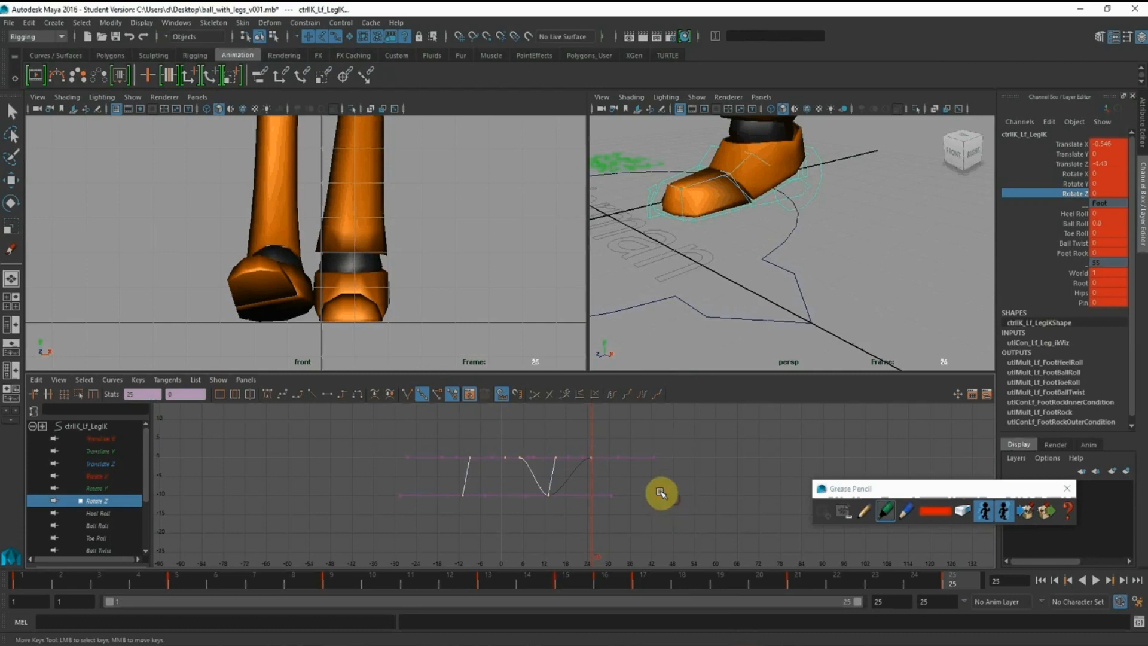
{"action": "left_click_drag", "start_coordinate": [426, 431], "coordinate": [490, 536]}
{"action": "key", "text": "Delete"}
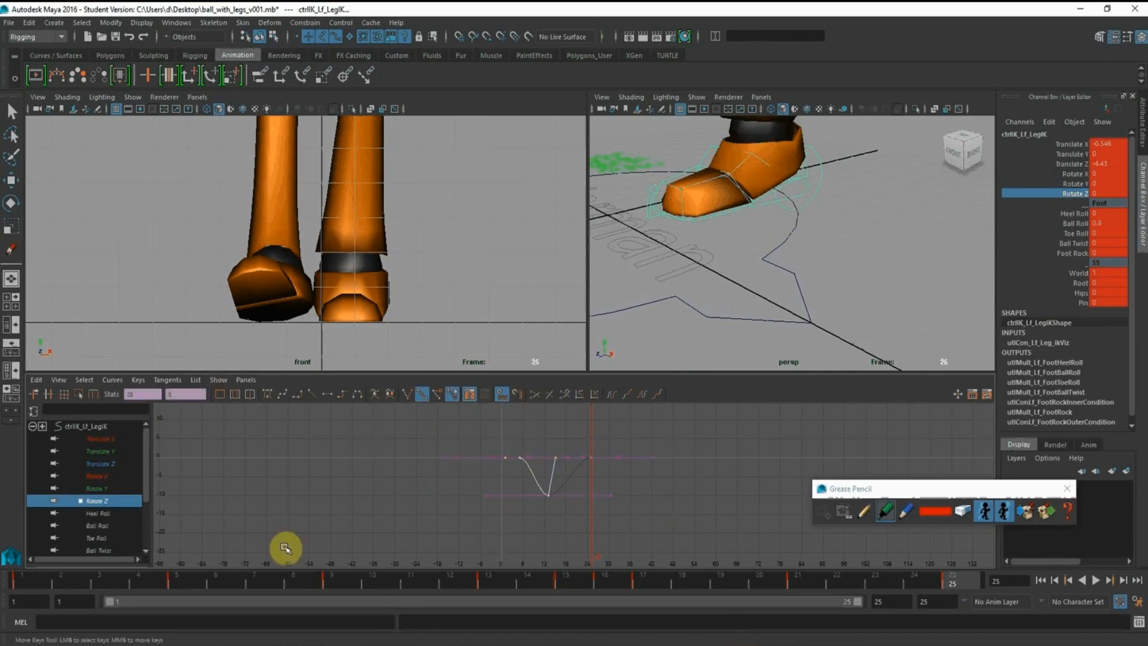
Select the right foot control, show only its Rotate Y curve and copy all the keys on it
{"action": "left_click", "coordinate": [40, 587]}
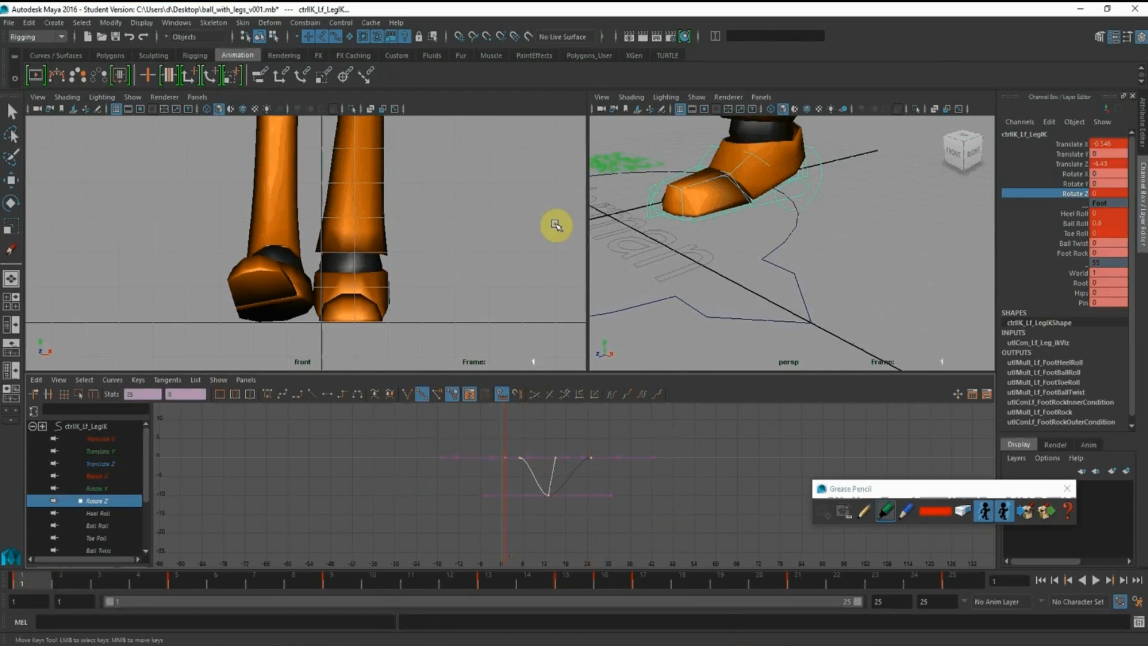
{"action": "right_click_drag", "start_coordinate": [846, 264], "coordinate": [733, 250], "text": "alt"}
{"action": "middle_click_drag", "start_coordinate": [733, 250], "coordinate": [782, 268], "text": "alt"}
{"action": "right_click_drag", "start_coordinate": [782, 268], "coordinate": [794, 290], "text": "alt"}
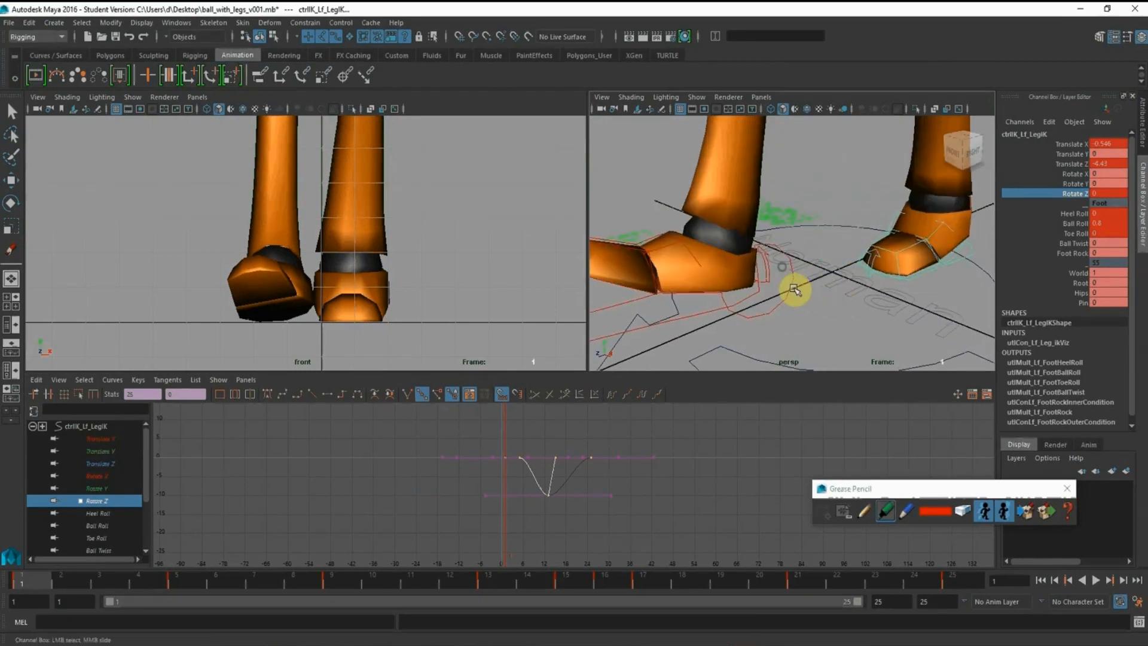
{"action": "left_click", "coordinate": [789, 286]}
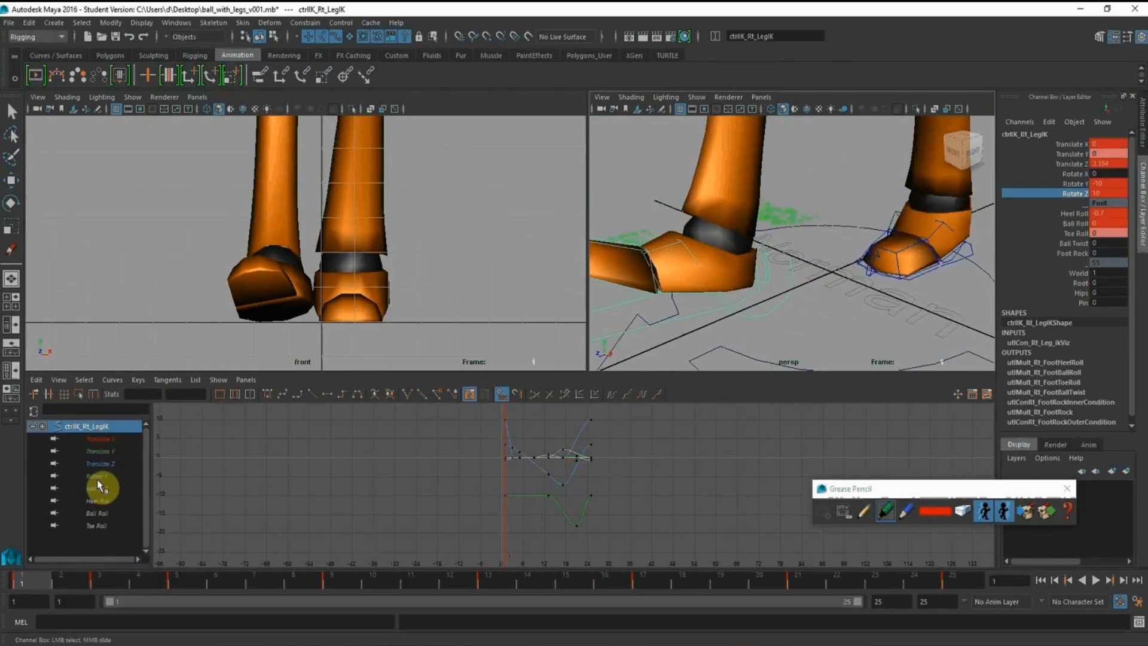
{"action": "left_click", "coordinate": [96, 476]}
{"action": "left_click", "coordinate": [485, 583]}
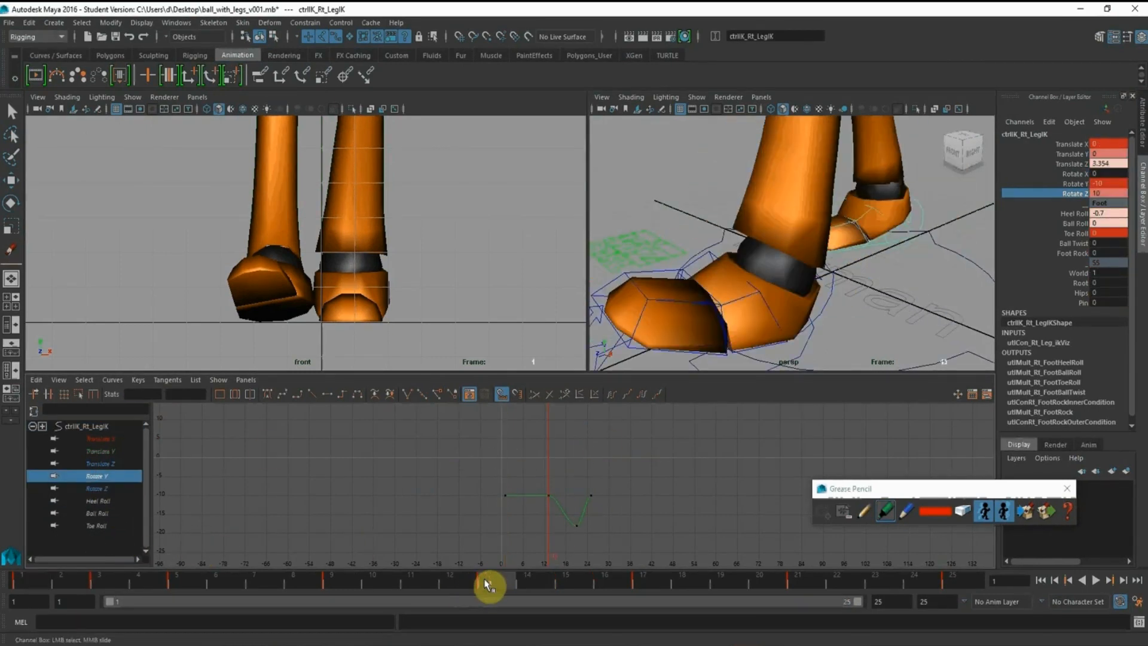
{"action": "left_click", "coordinate": [22, 586]}
{"action": "left_click_drag", "start_coordinate": [436, 470], "coordinate": [692, 594]}
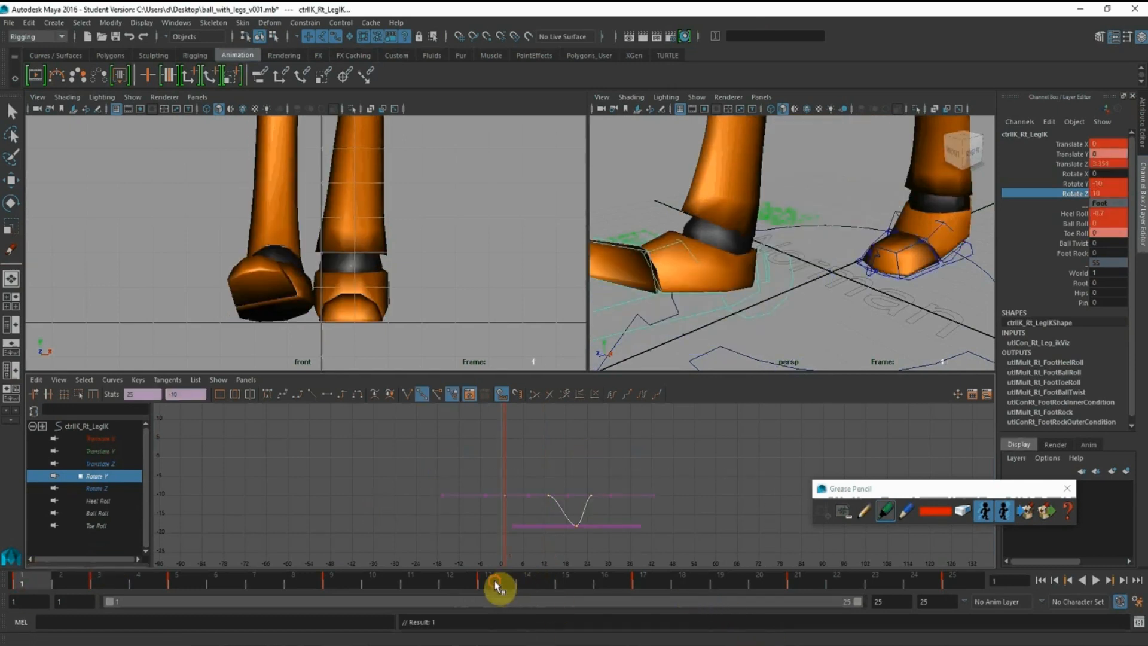
Key the left foot control's Rotate Y channel at frame 13 with a value of 10
{"action": "left_click", "coordinate": [488, 583]}
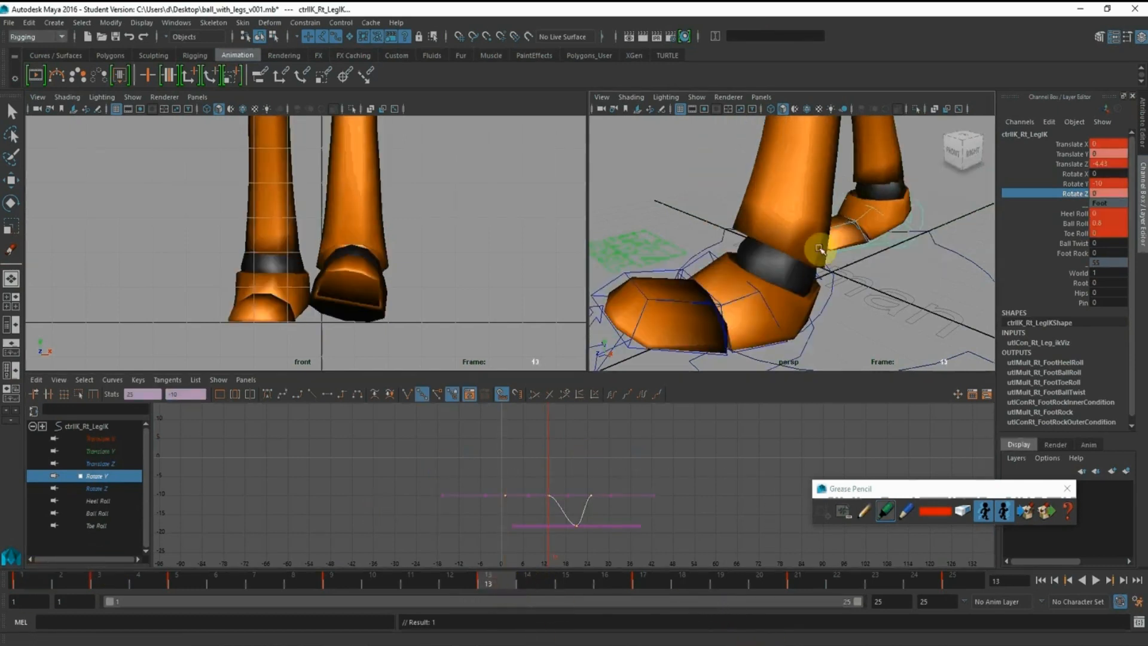
{"action": "left_click_drag", "start_coordinate": [814, 248], "coordinate": [784, 254], "text": "alt"}
{"action": "key", "text": "w"}
{"action": "left_click", "coordinate": [824, 268]}
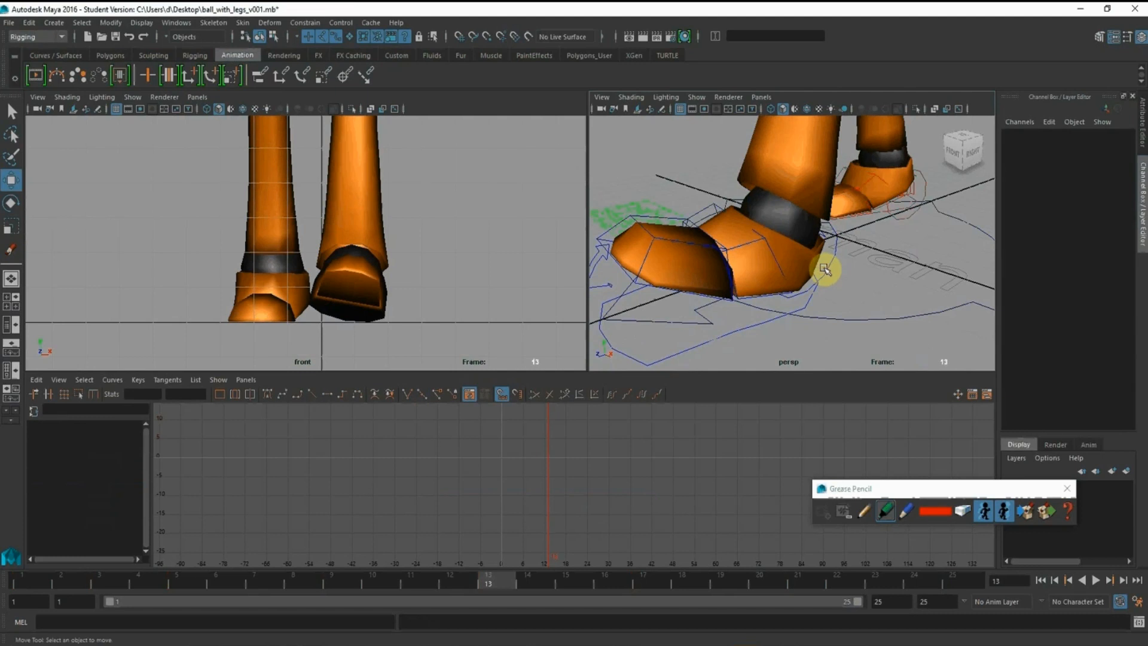
{"action": "left_click", "coordinate": [828, 276]}
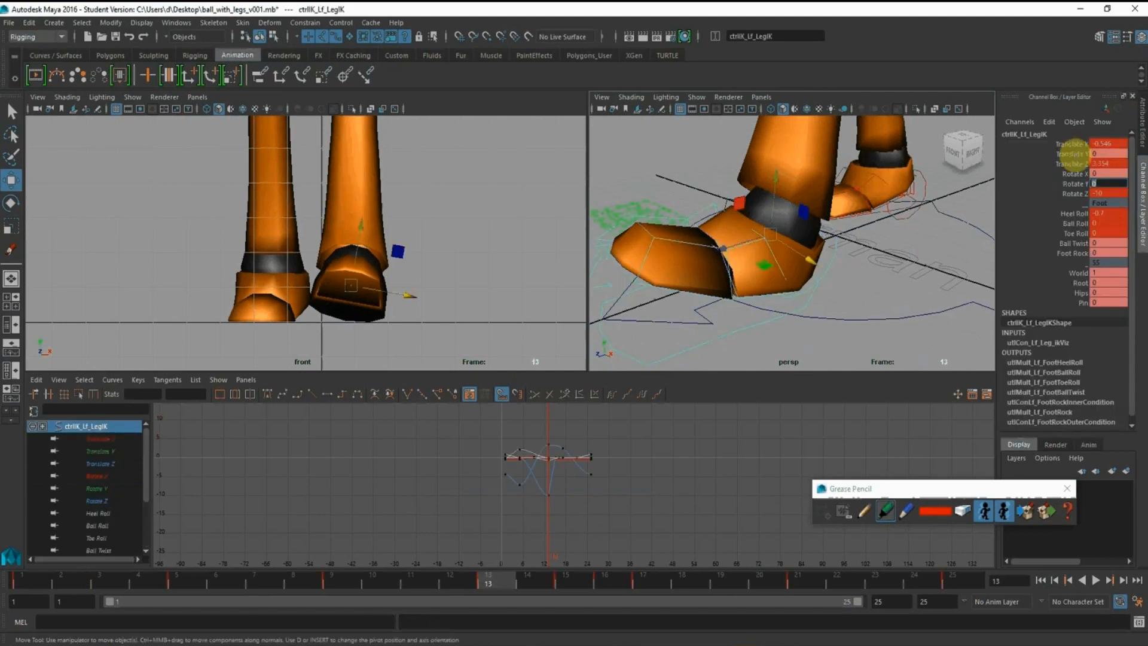
{"action": "type", "text": "10"}
{"action": "key", "text": "Return"}
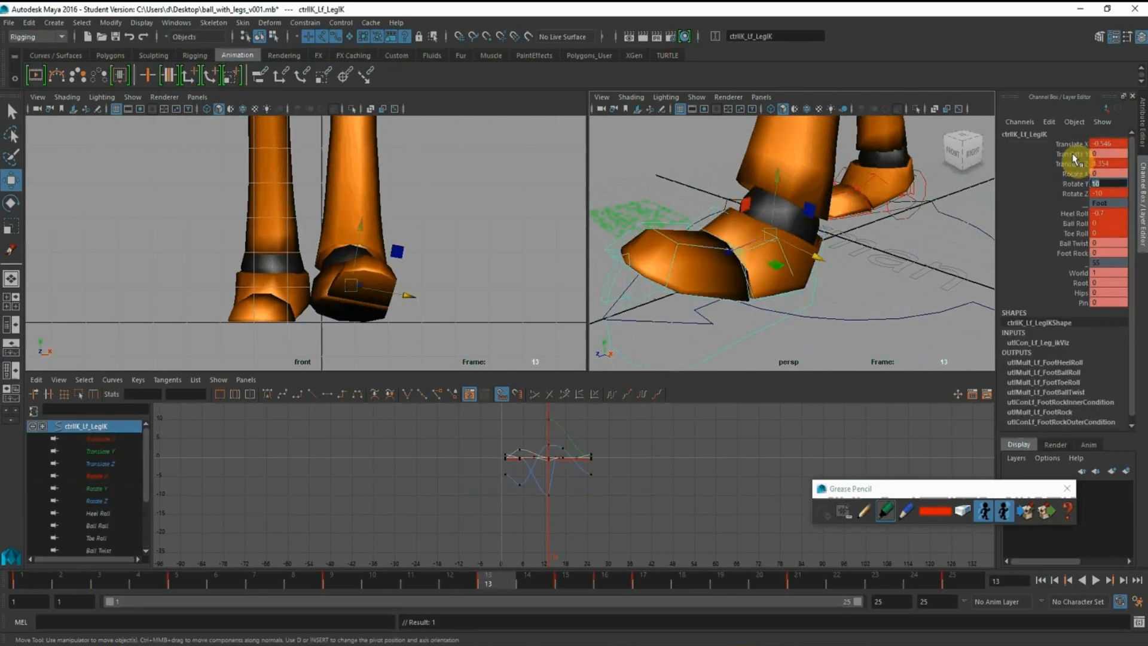
{"action": "left_click", "coordinate": [1079, 184]}
{"action": "right_click", "coordinate": [1079, 185]}
{"action": "left_click", "coordinate": [1078, 205]}
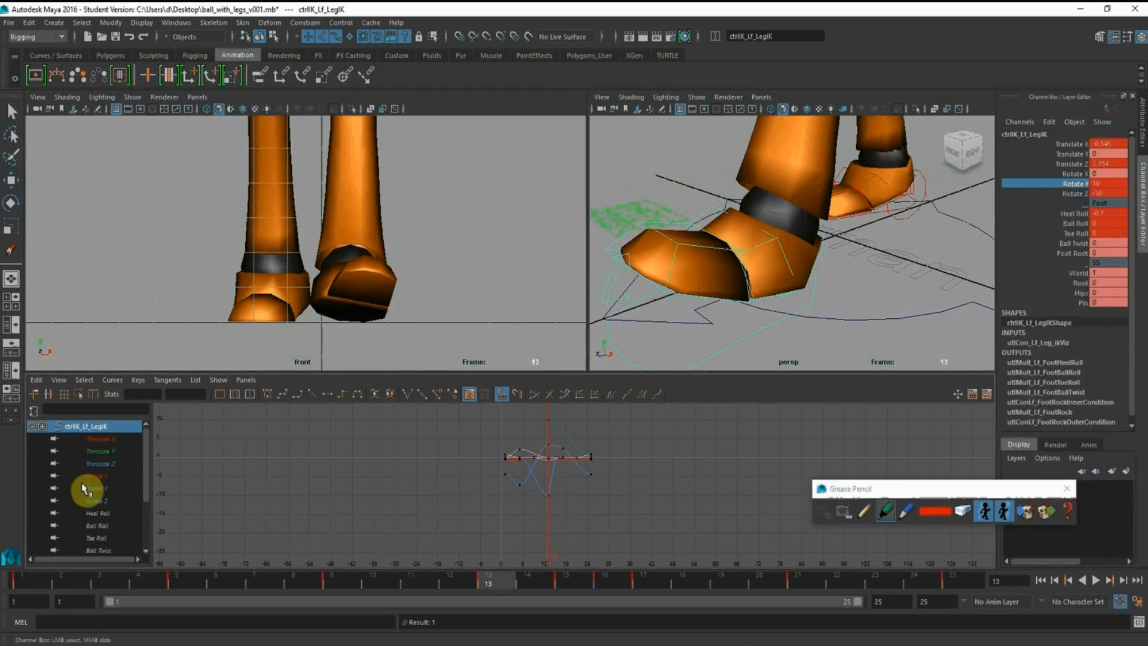
Paste the copied keys twice onto the left foot's Rotate Y curve from frame 13 and shift them all 36 frames earlier
{"action": "left_click", "coordinate": [95, 490]}
{"action": "left_click_drag", "start_coordinate": [571, 433], "coordinate": [565, 420]}
{"action": "key", "text": "w"}
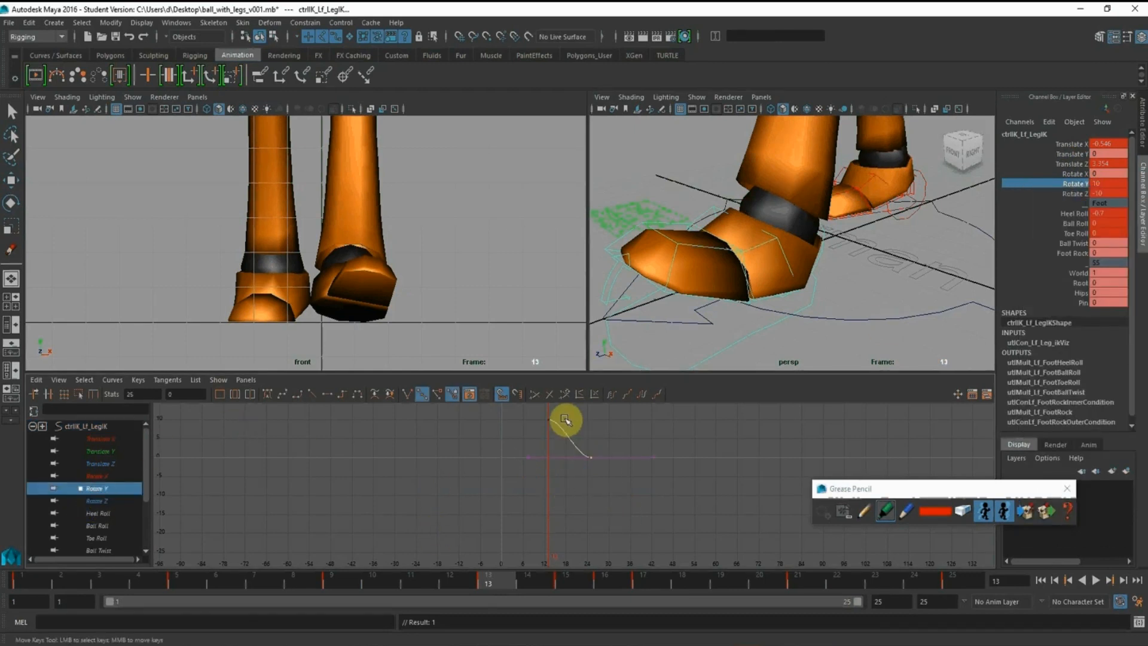
{"action": "left_click_drag", "start_coordinate": [631, 457], "coordinate": [445, 363]}
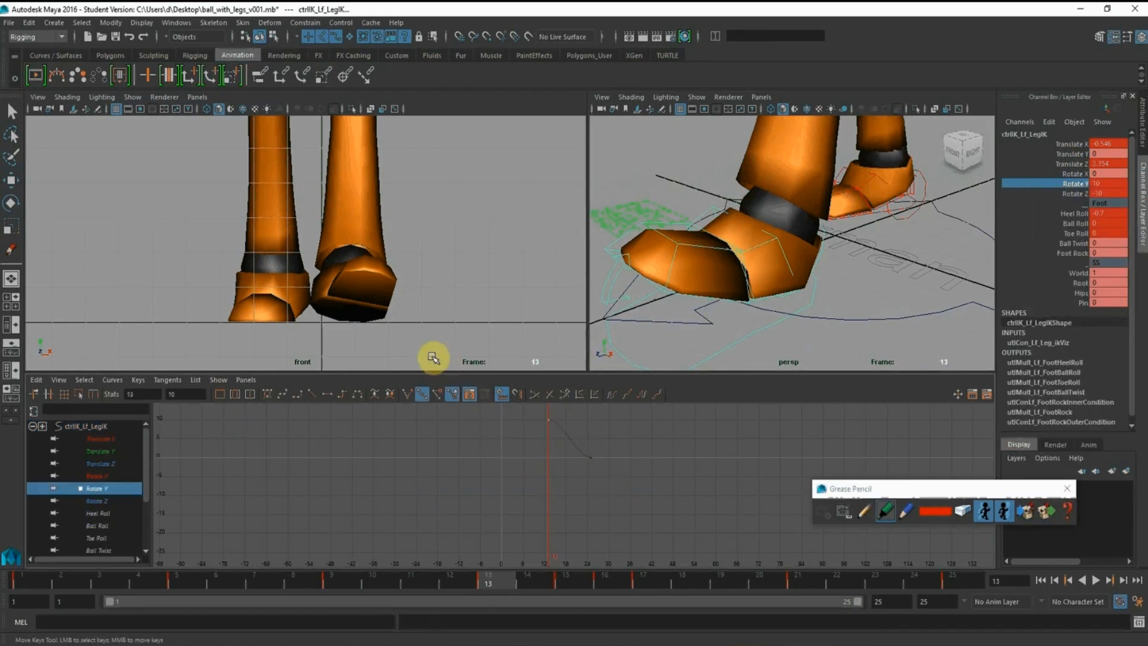
{"action": "key", "text": "ctrl+v"}
{"action": "middle_click_drag", "start_coordinate": [611, 460], "coordinate": [609, 465], "text": "alt"}
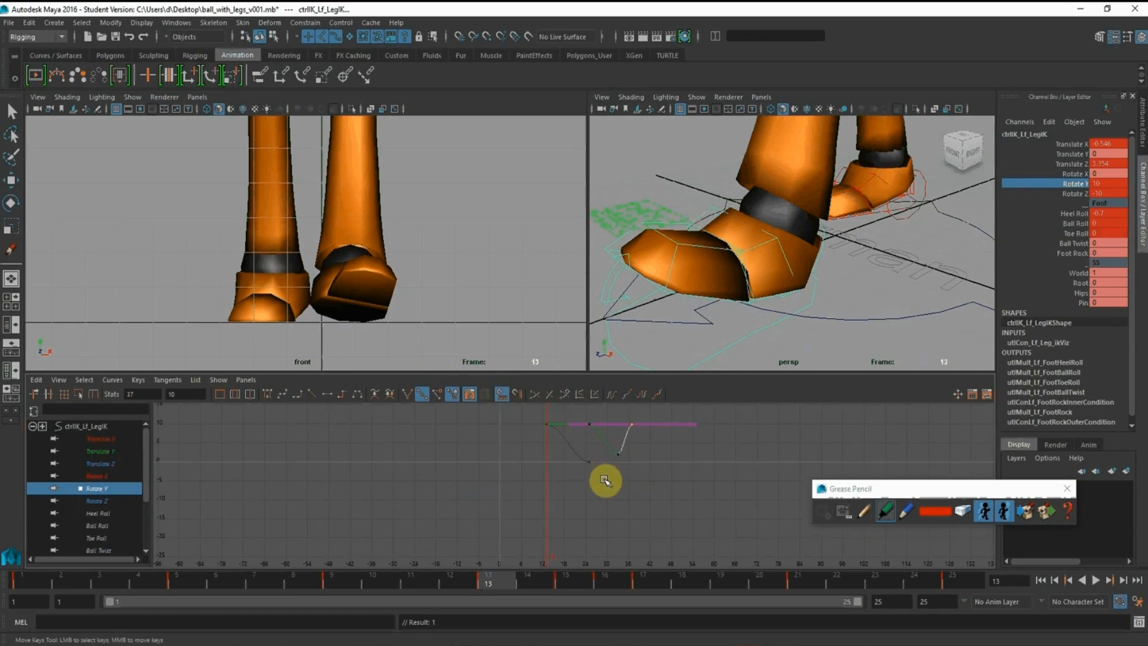
{"action": "left_click_drag", "start_coordinate": [759, 499], "coordinate": [514, 402]}
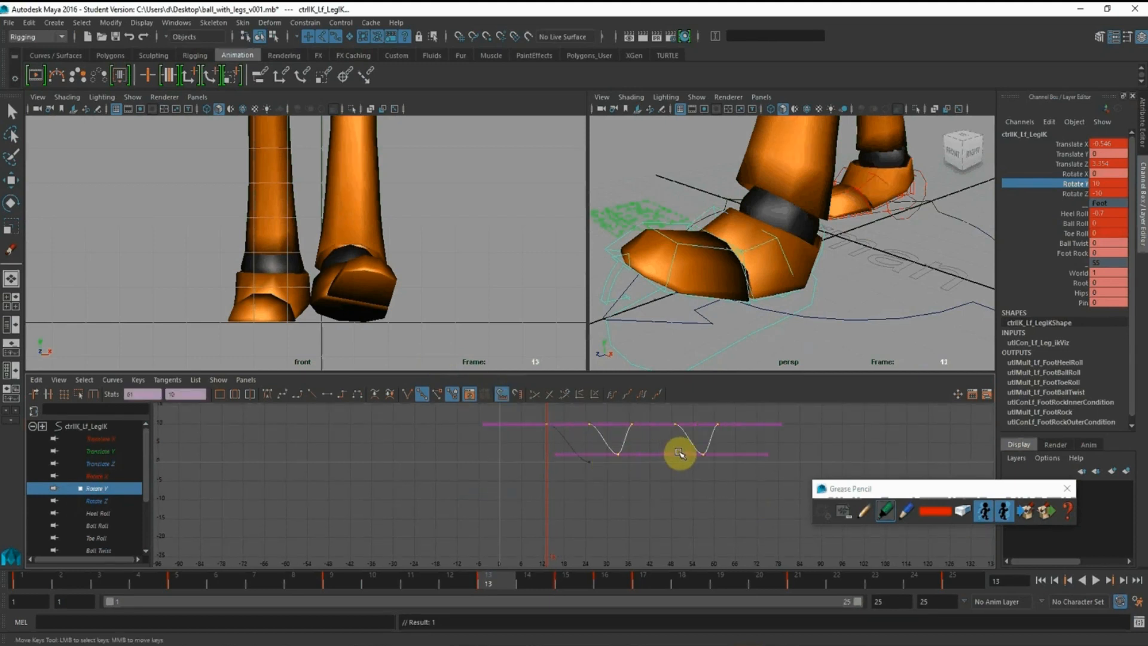
{"action": "middle_click_drag", "start_coordinate": [679, 453], "coordinate": [544, 441], "text": "shift"}
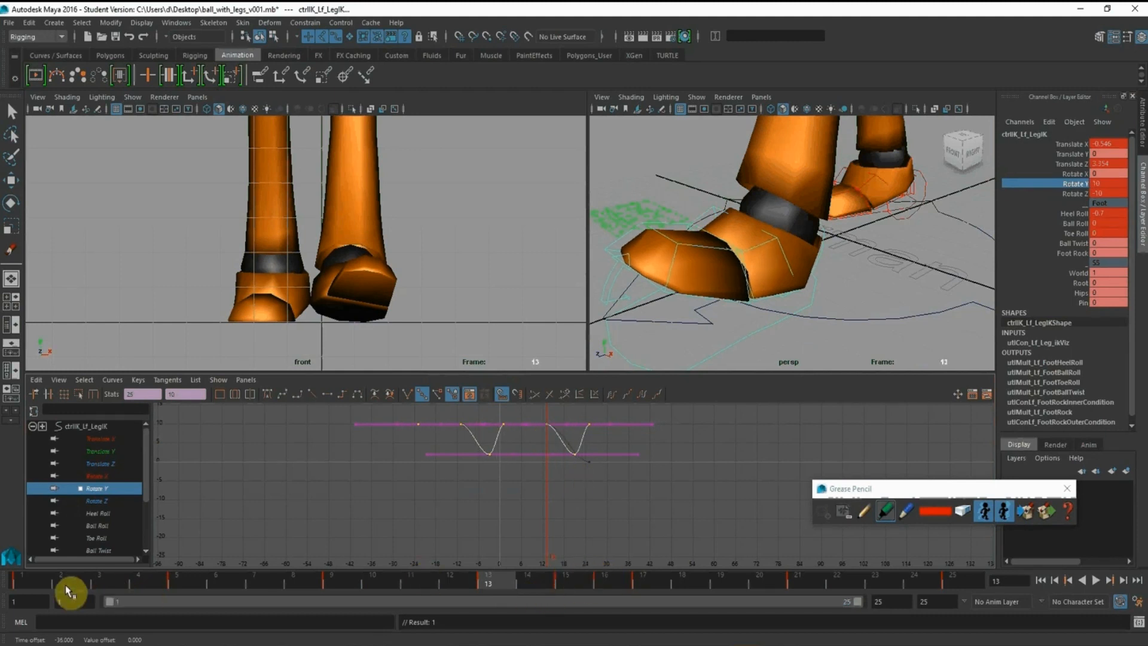
Play and scrub the cycle from frame 1 to check the left foot's outward turn against its Rotate Y curve
{"action": "left_click", "coordinate": [30, 581]}
{"action": "key", "text": "alt+v"}
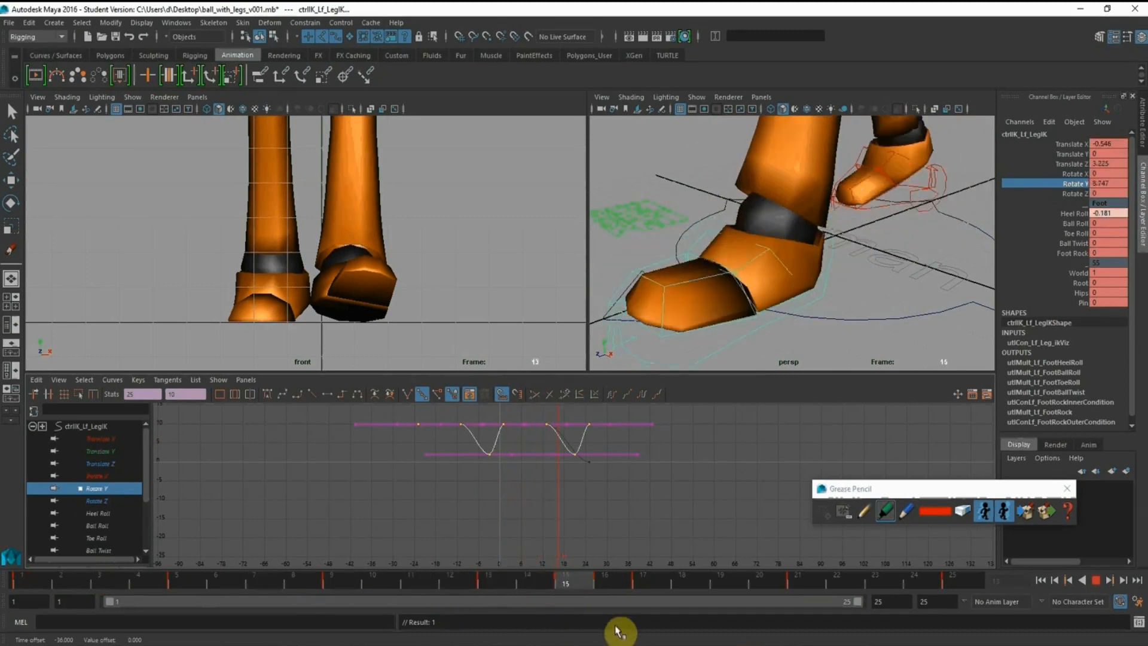
{"action": "left_click_drag", "start_coordinate": [617, 629], "coordinate": [790, 639]}
{"action": "middle_click_drag", "start_coordinate": [617, 456], "coordinate": [635, 530], "text": "alt"}
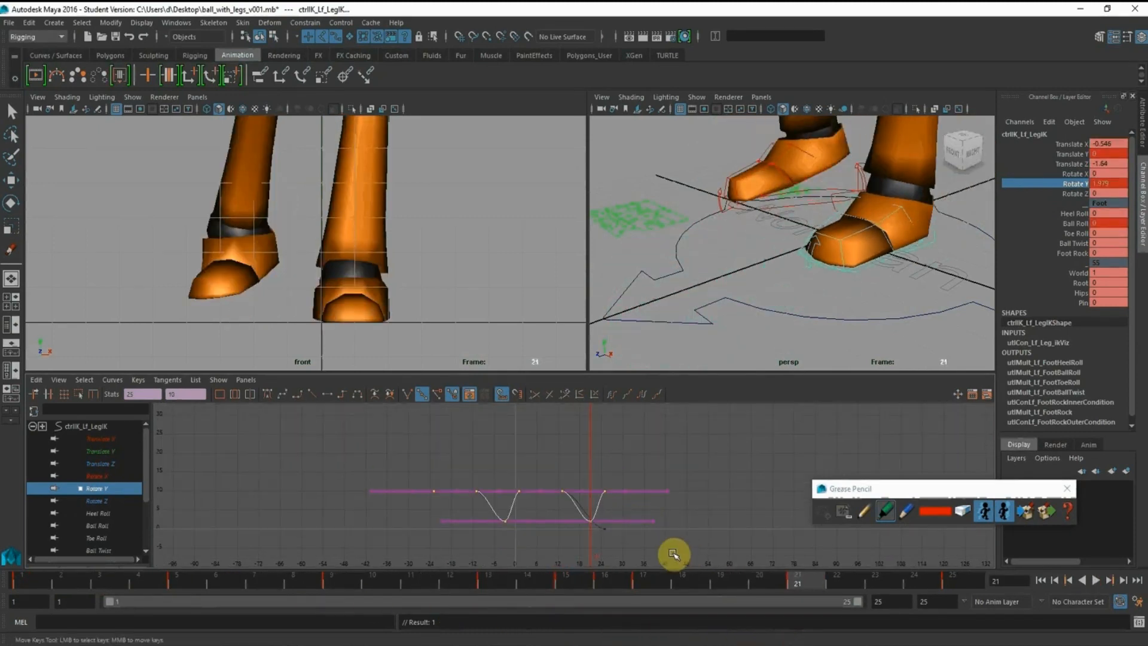
{"action": "middle_click_drag", "start_coordinate": [562, 505], "coordinate": [609, 544]}
{"action": "key", "text": "ctrl+z"}
{"action": "left_click", "coordinate": [690, 532]}
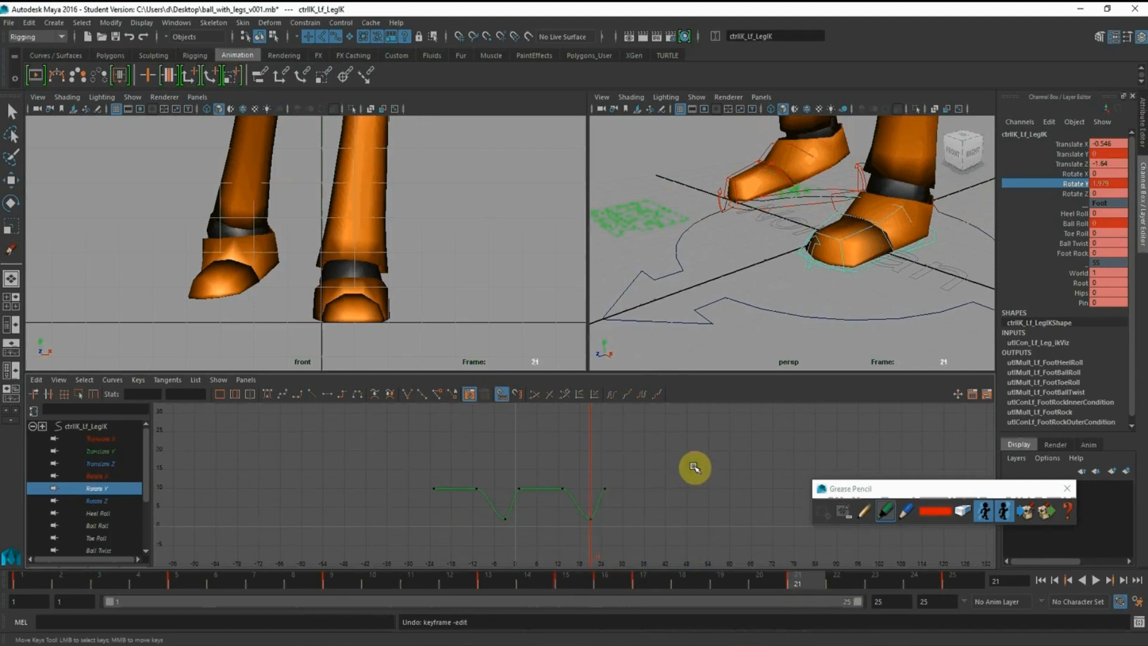
Scrub to frame 9 and shift all of the left foot's Rotate Y keys 12 frames later
{"action": "right_click_drag", "start_coordinate": [693, 465], "coordinate": [668, 458], "text": "alt"}
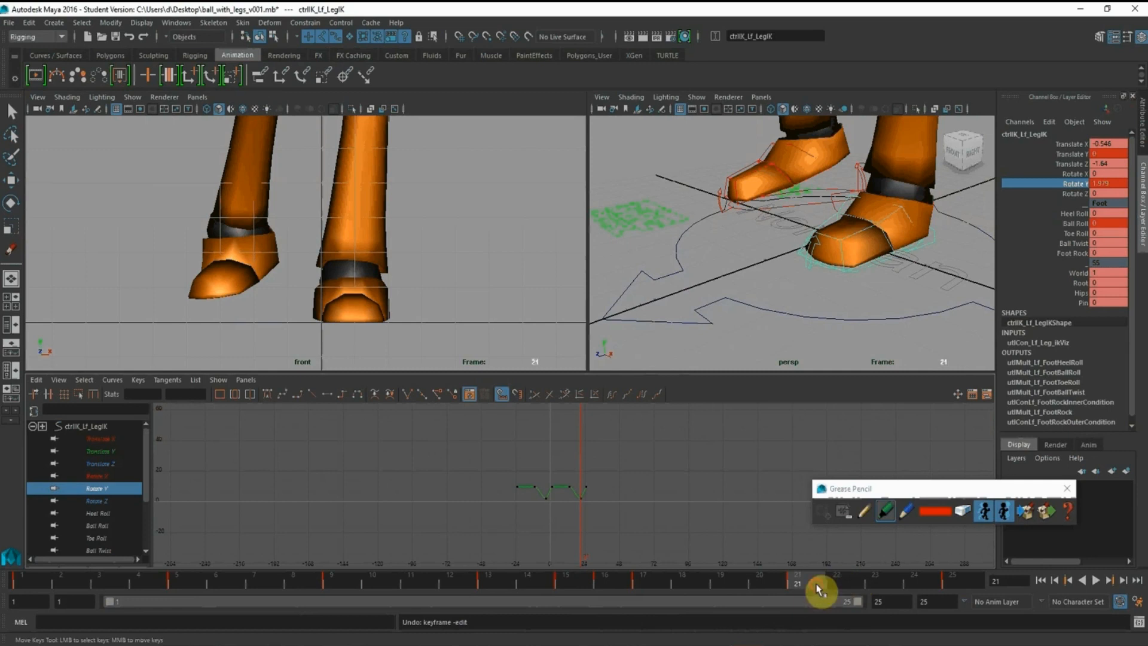
{"action": "left_click_drag", "start_coordinate": [816, 586], "coordinate": [320, 591]}
{"action": "left_click", "coordinate": [460, 298]}
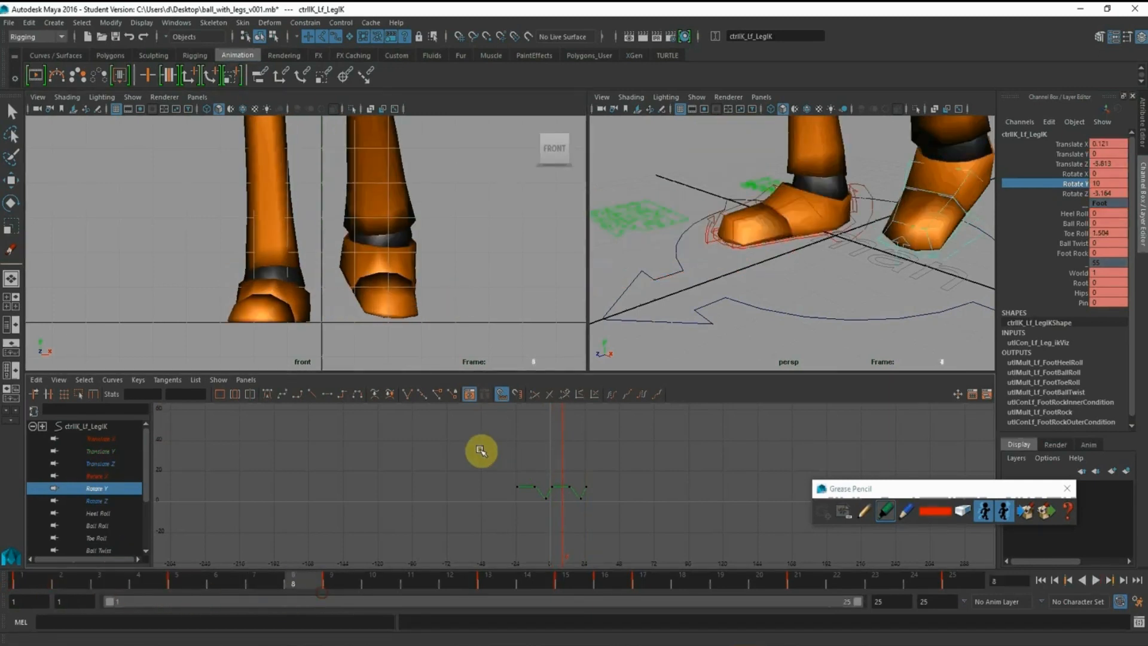
{"action": "left_click", "coordinate": [340, 580]}
{"action": "scroll", "coordinate": [487, 447], "scroll_direction": "up", "scroll_amount": 4}
{"action": "left_click_drag", "start_coordinate": [402, 453], "coordinate": [654, 555]}
{"action": "middle_click_drag", "start_coordinate": [456, 464], "coordinate": [486, 465]}
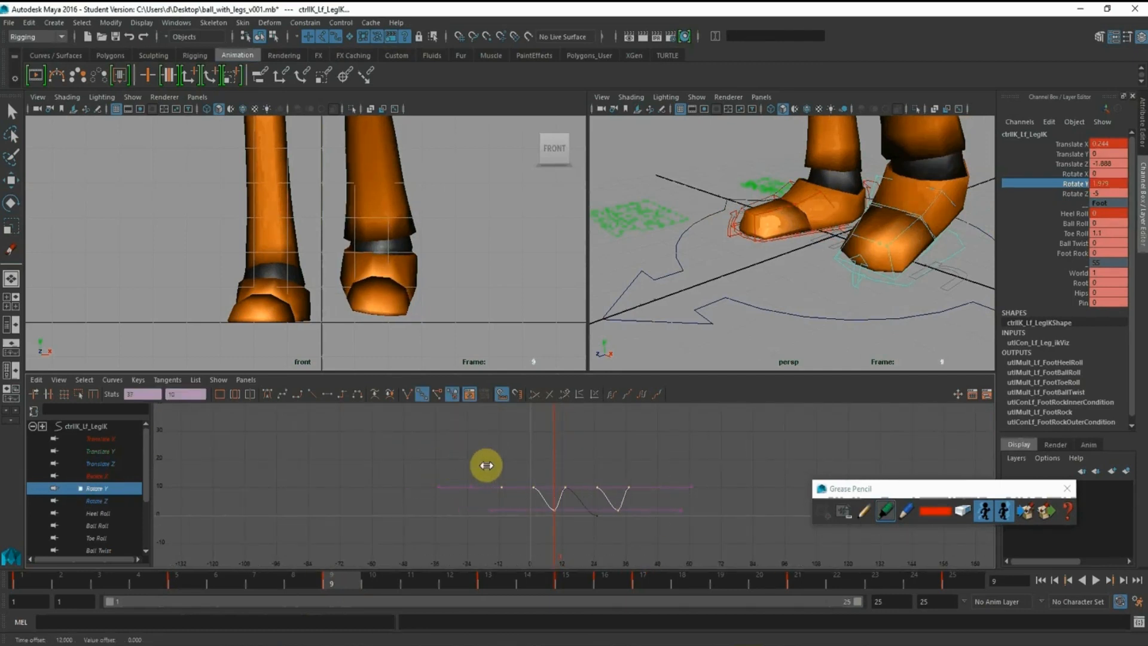
Play the cycle and examine the left foot's Rotate Y curve around frames 9 to 13
{"action": "left_click", "coordinate": [498, 585]}
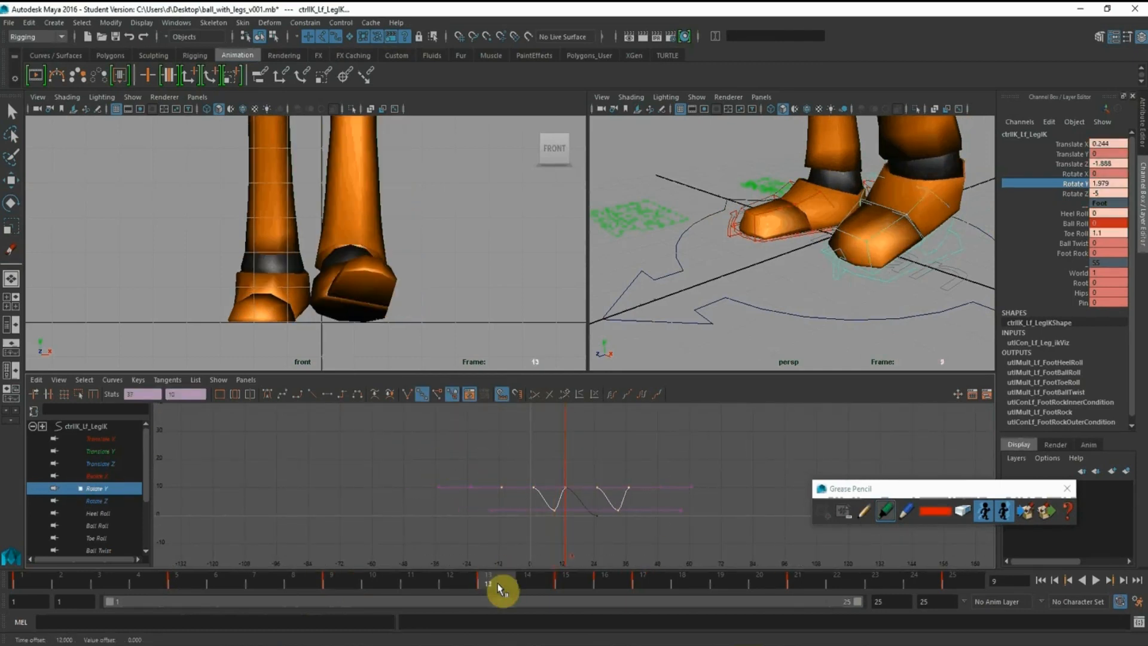
{"action": "key", "text": "alt+v"}
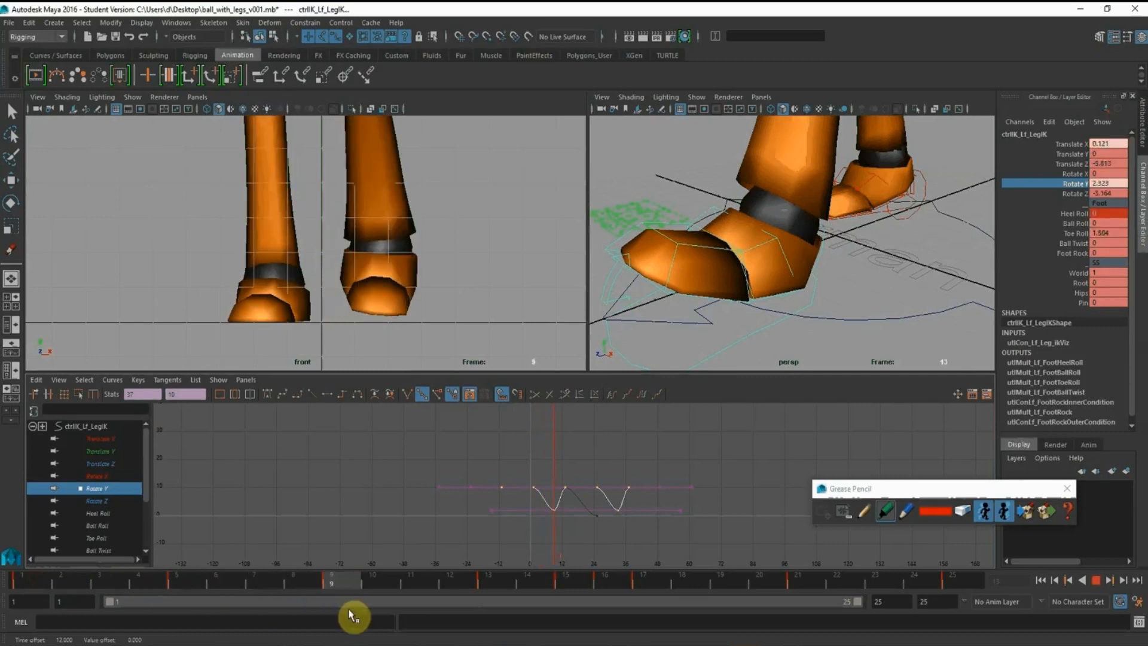
{"action": "key", "text": "alt+v"}
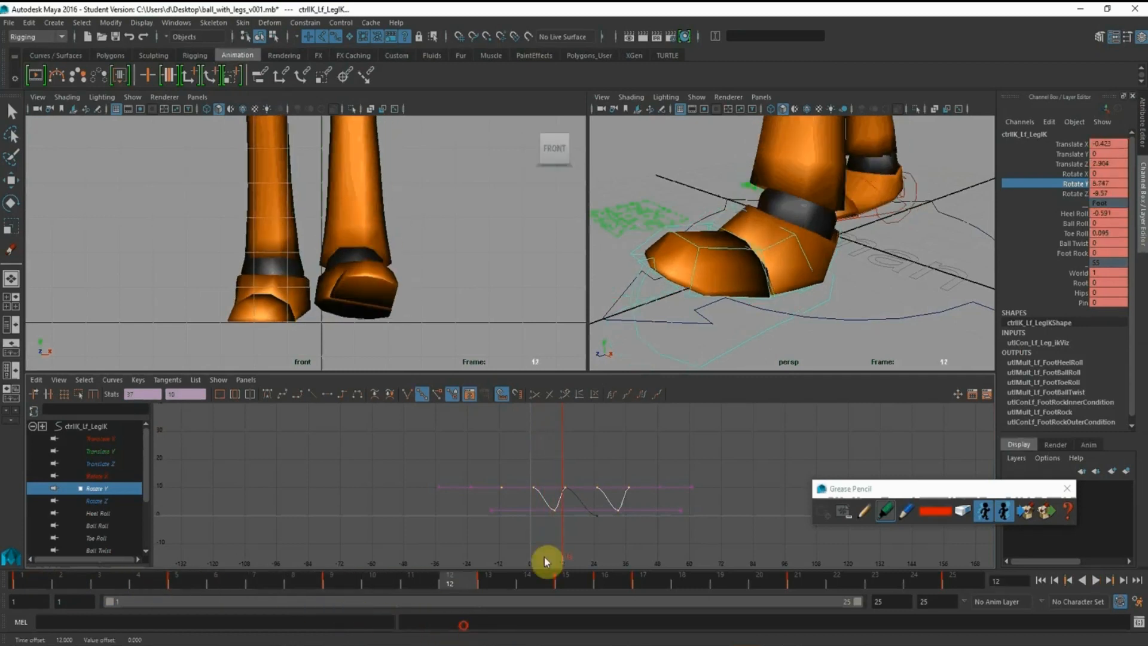
{"action": "scroll", "coordinate": [544, 473], "scroll_direction": "up", "scroll_amount": 4}
{"action": "middle_click_drag", "start_coordinate": [540, 481], "coordinate": [488, 434], "text": "alt"}
{"action": "scroll", "coordinate": [486, 435], "scroll_direction": "down", "scroll_amount": 3}
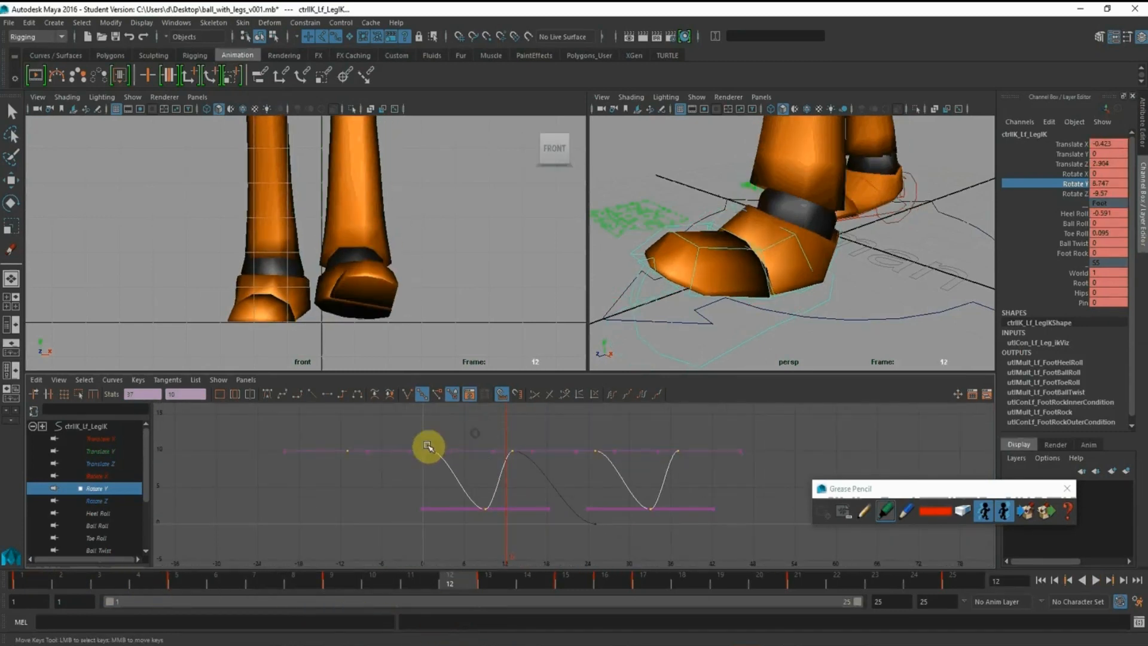
Set all the upper keys on the left foot's Rotate Y curve, including those at frames 1, 13 and 25, to 9
{"action": "middle_click_drag", "start_coordinate": [360, 449], "coordinate": [461, 458]}
{"action": "key", "text": "ctrl+z"}
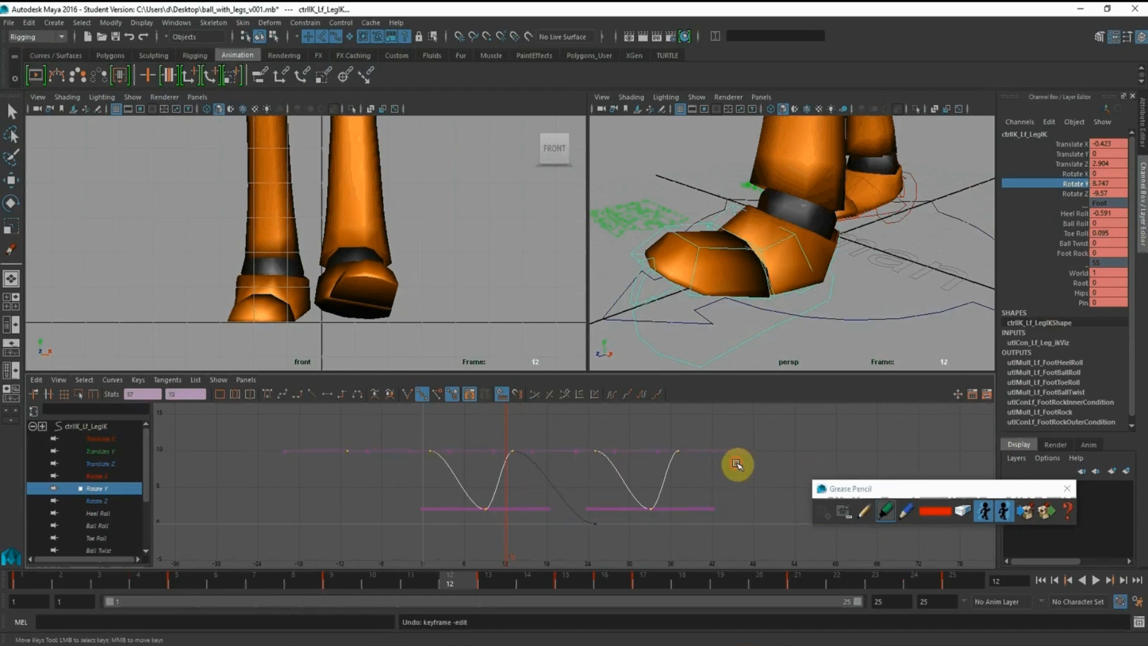
{"action": "left_click_drag", "start_coordinate": [255, 437], "coordinate": [619, 485]}
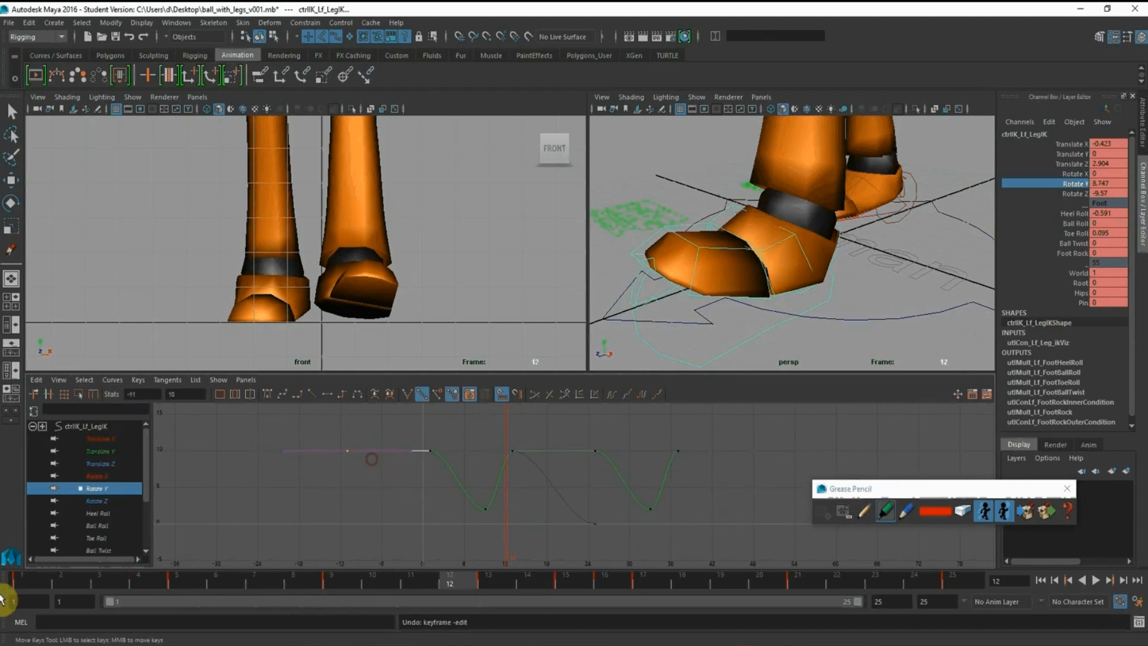
{"action": "left_click", "coordinate": [18, 580]}
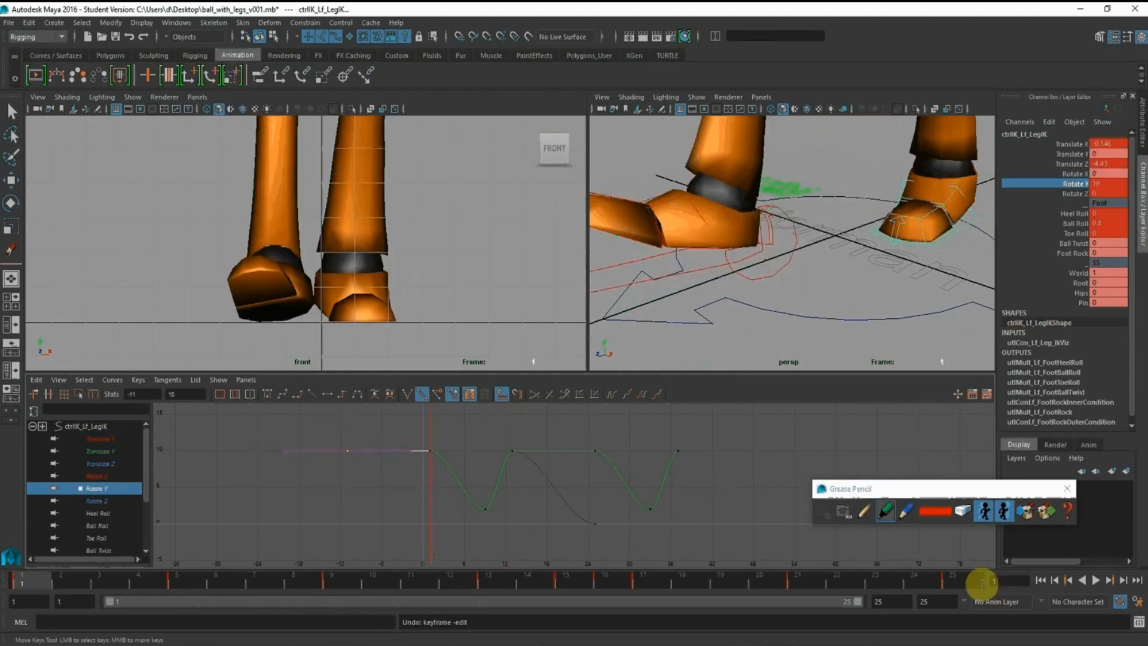
{"action": "left_click", "coordinate": [955, 581]}
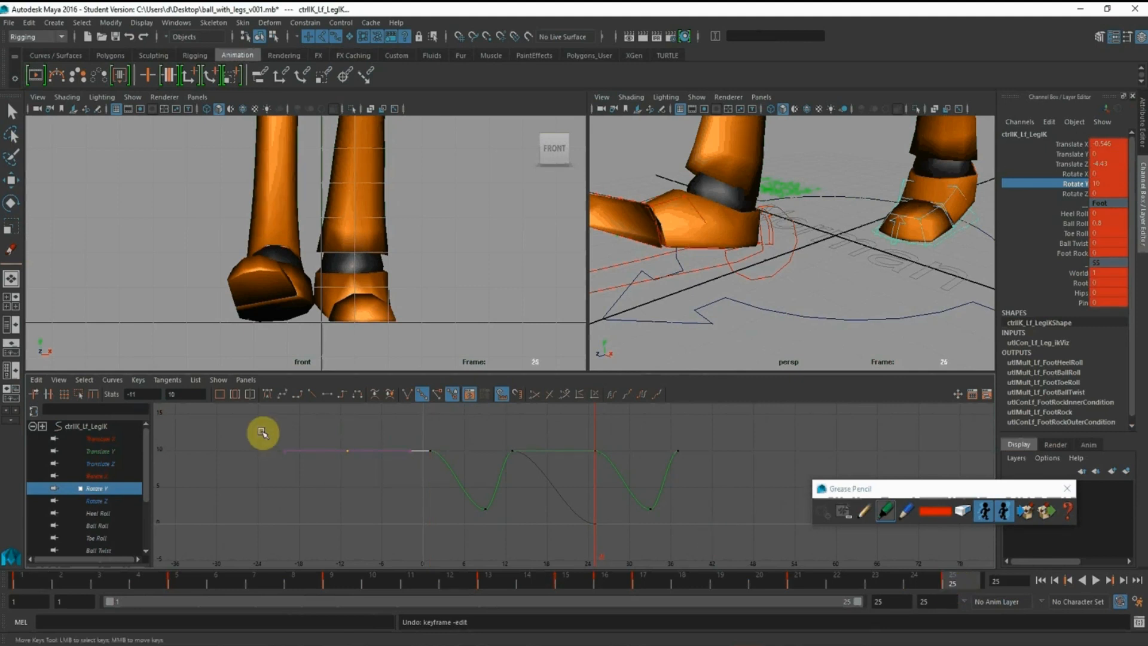
{"action": "left_click_drag", "start_coordinate": [263, 431], "coordinate": [675, 462]}
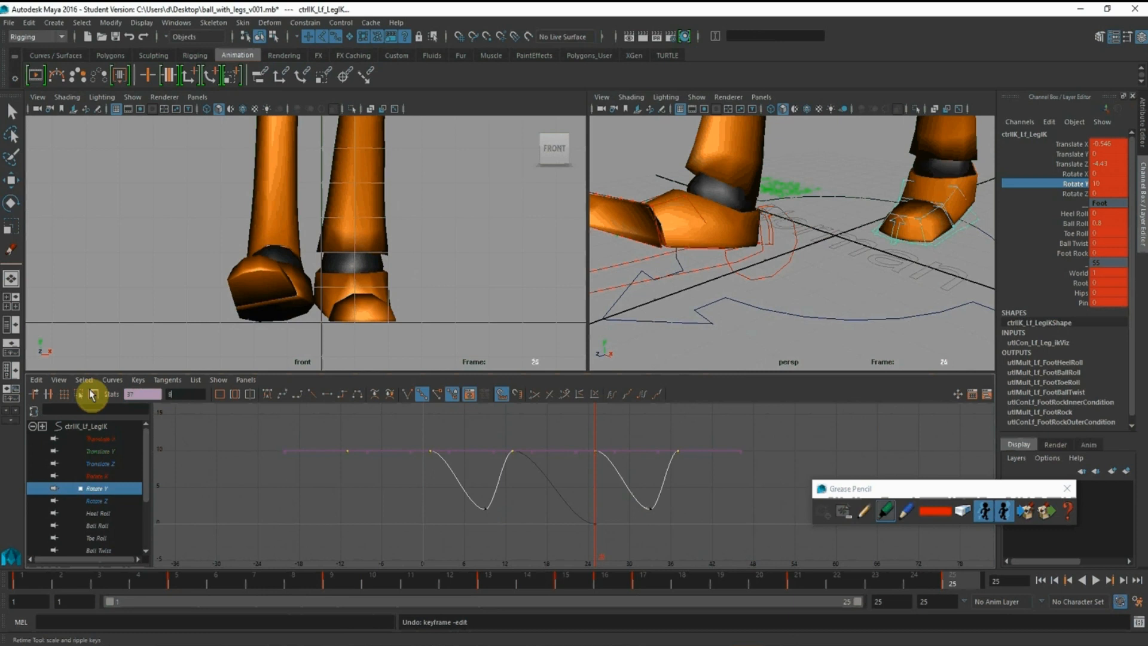
{"action": "type", "text": "9"}
{"action": "key", "text": "Return"}
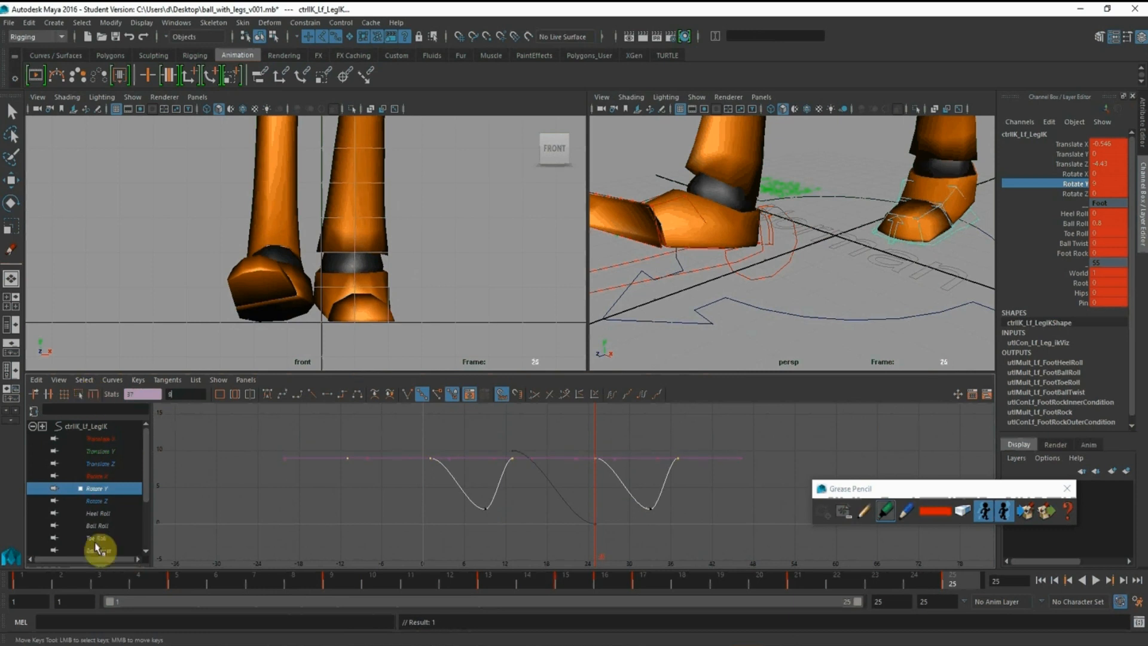
Play the cycle, stop at frame 9 and raise the left foot's low Rotate Y keys at frames 9 and 33 to about 15
{"action": "key", "text": "alt+v"}
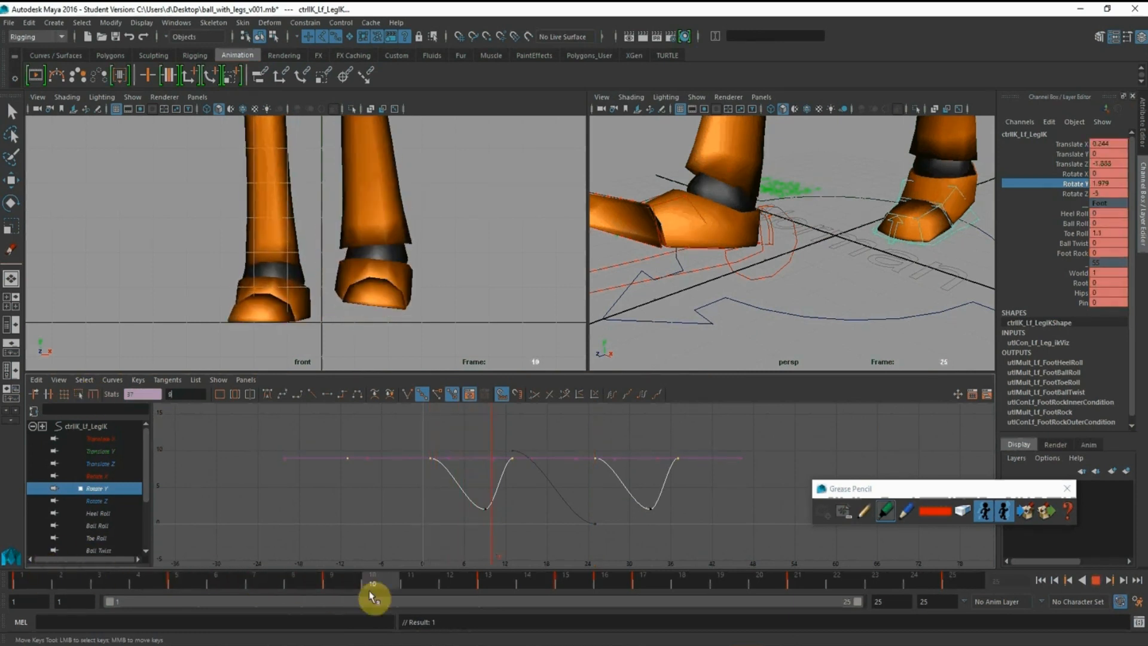
{"action": "left_click", "coordinate": [341, 584]}
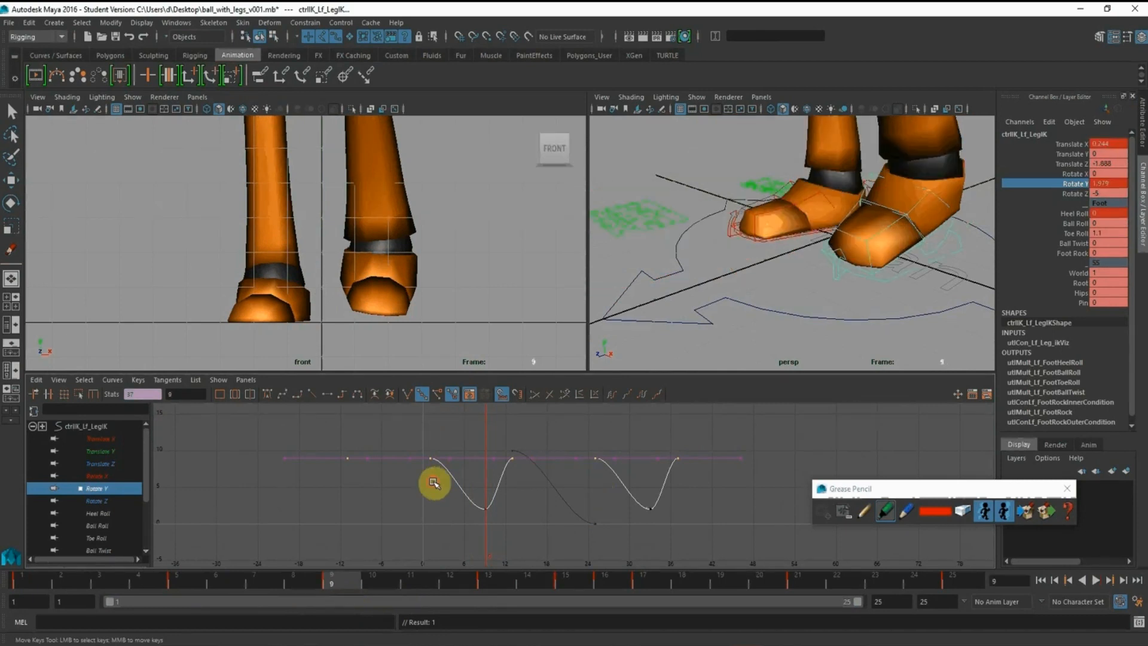
{"action": "left_click_drag", "start_coordinate": [433, 482], "coordinate": [720, 523]}
{"action": "middle_click_drag", "start_coordinate": [520, 522], "coordinate": [525, 480], "text": "shift"}
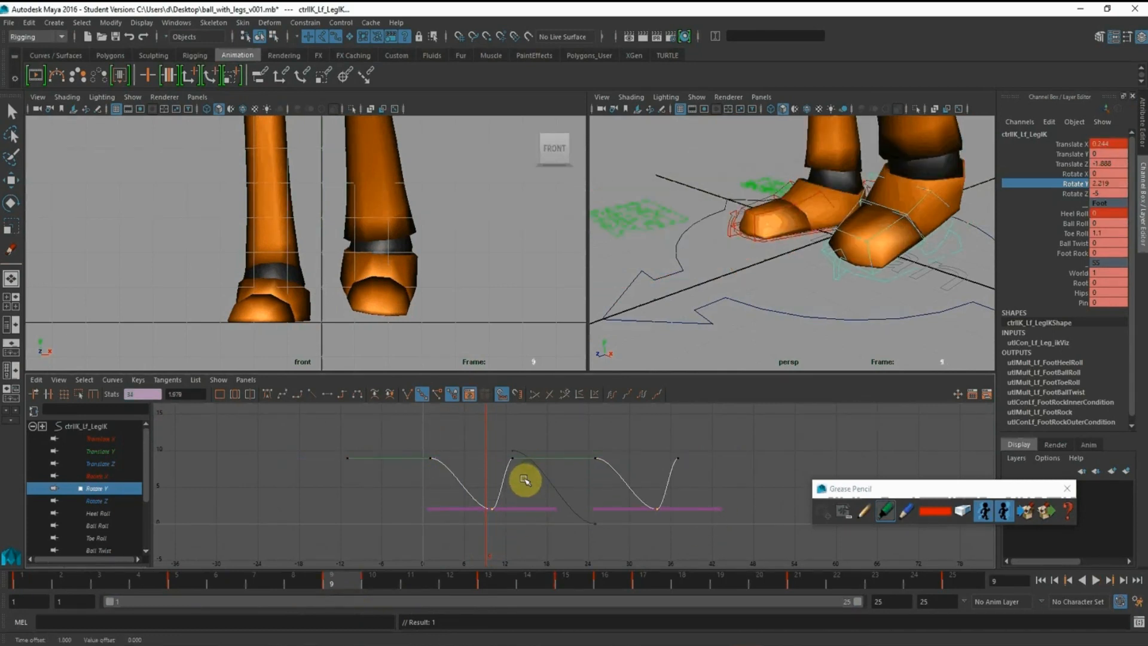
{"action": "key", "text": "ctrl+z"}
{"action": "middle_click_drag", "start_coordinate": [533, 540], "coordinate": [525, 437], "text": "shift"}
Play the cycle from frame 1 with the foot control deselected to check how the left foot turns outward
{"action": "key", "text": "alt+v"}
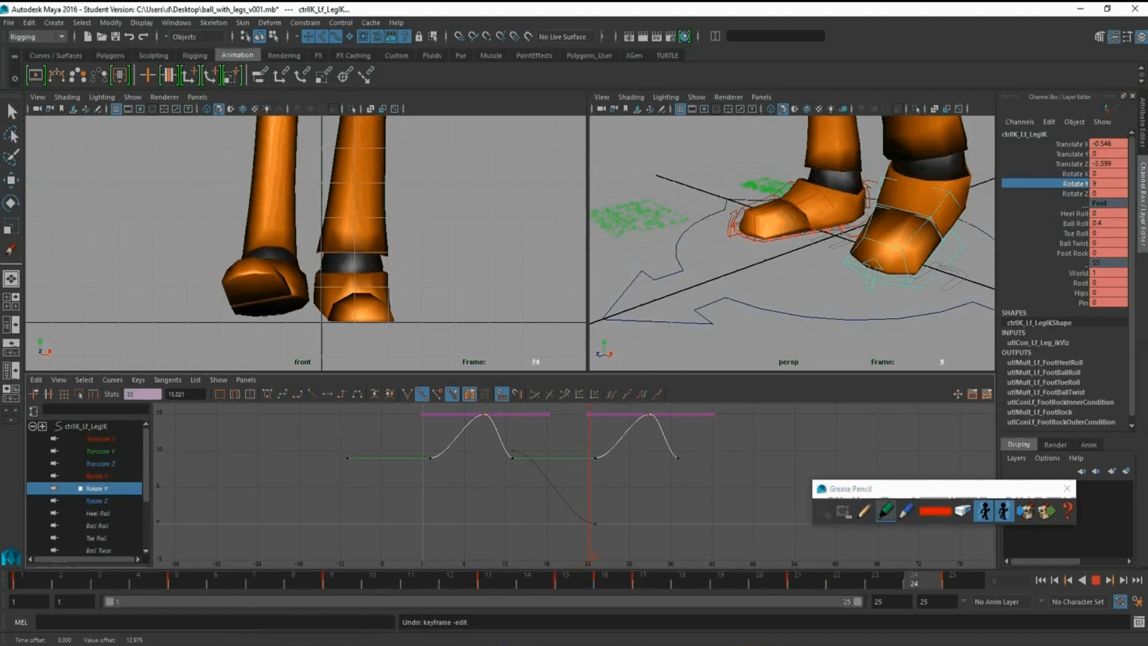
{"action": "left_click", "coordinate": [23, 578]}
{"action": "left_click", "coordinate": [595, 302]}
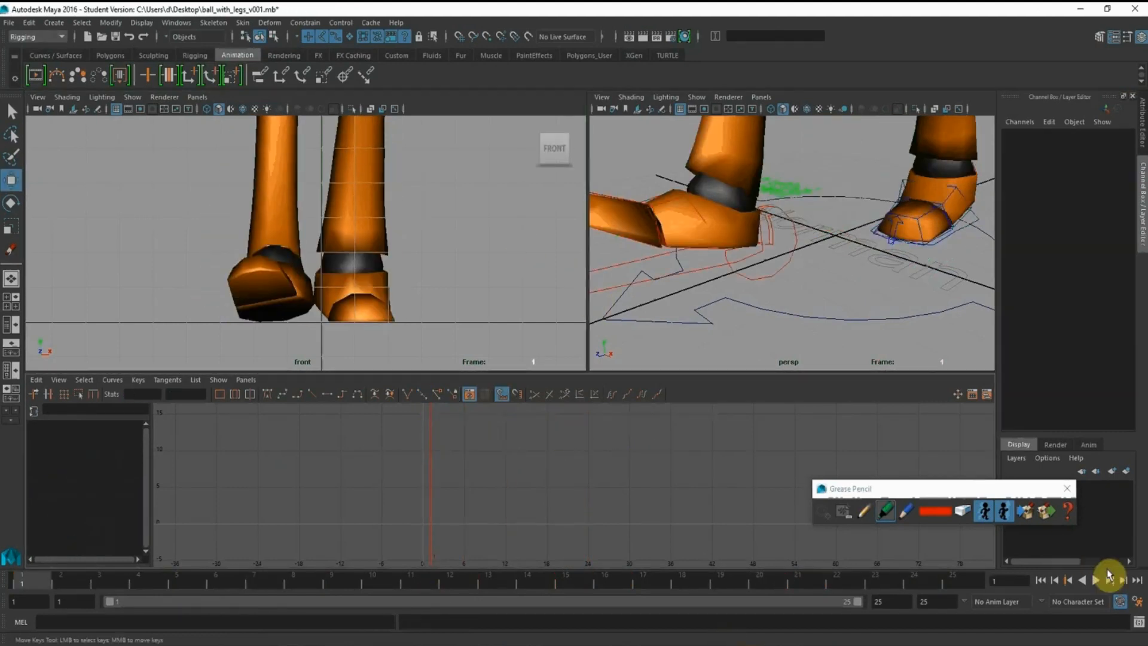
{"action": "left_click", "coordinate": [1092, 580]}
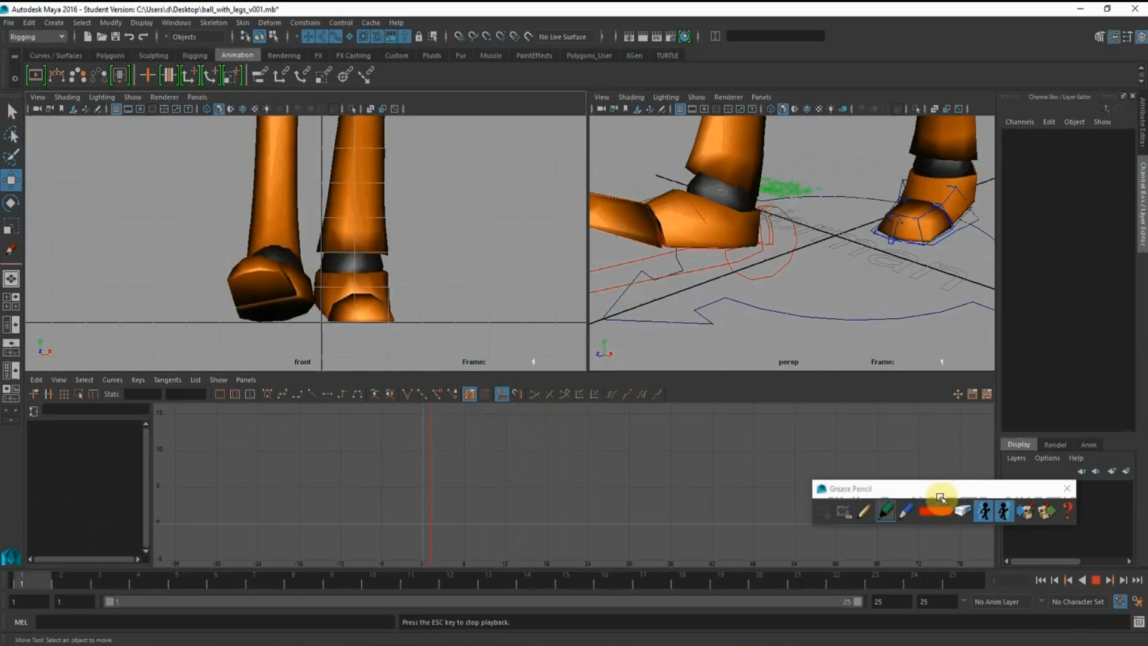
{"action": "left_click", "coordinate": [1096, 580]}
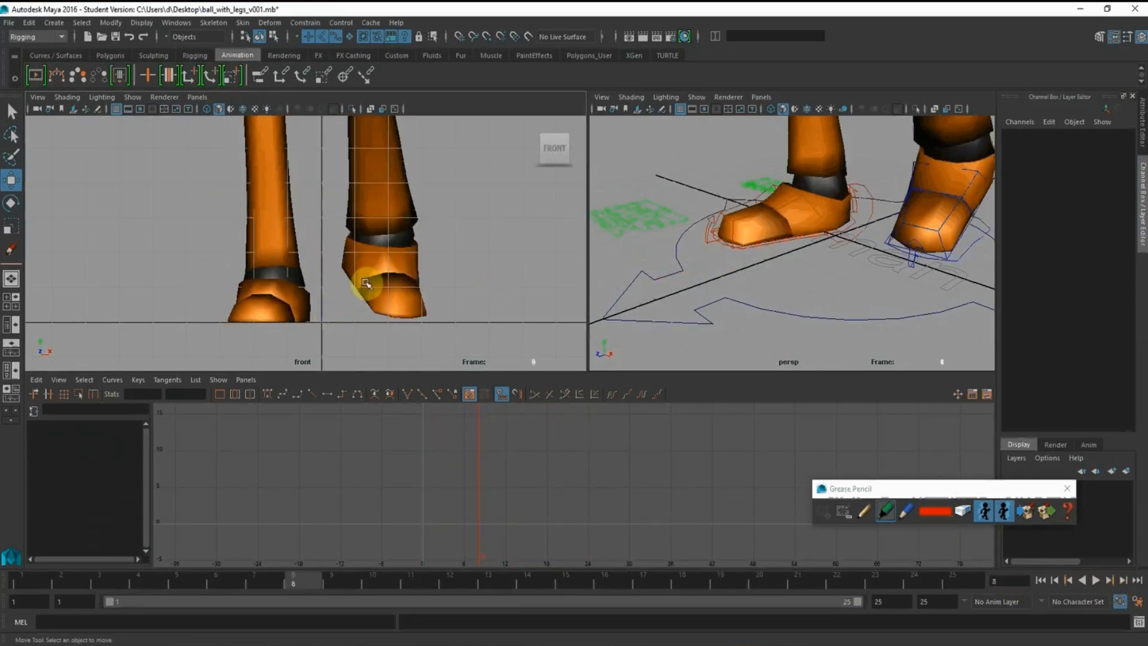
Bring the body and both legs into view, select the right leg's pole vector control and inspect the leg pose at frame 1
{"action": "right_click_drag", "start_coordinate": [393, 272], "coordinate": [310, 169], "text": "alt"}
{"action": "middle_click_drag", "start_coordinate": [310, 169], "coordinate": [304, 249], "text": "alt"}
{"action": "right_click_drag", "start_coordinate": [868, 255], "coordinate": [709, 165], "text": "alt"}
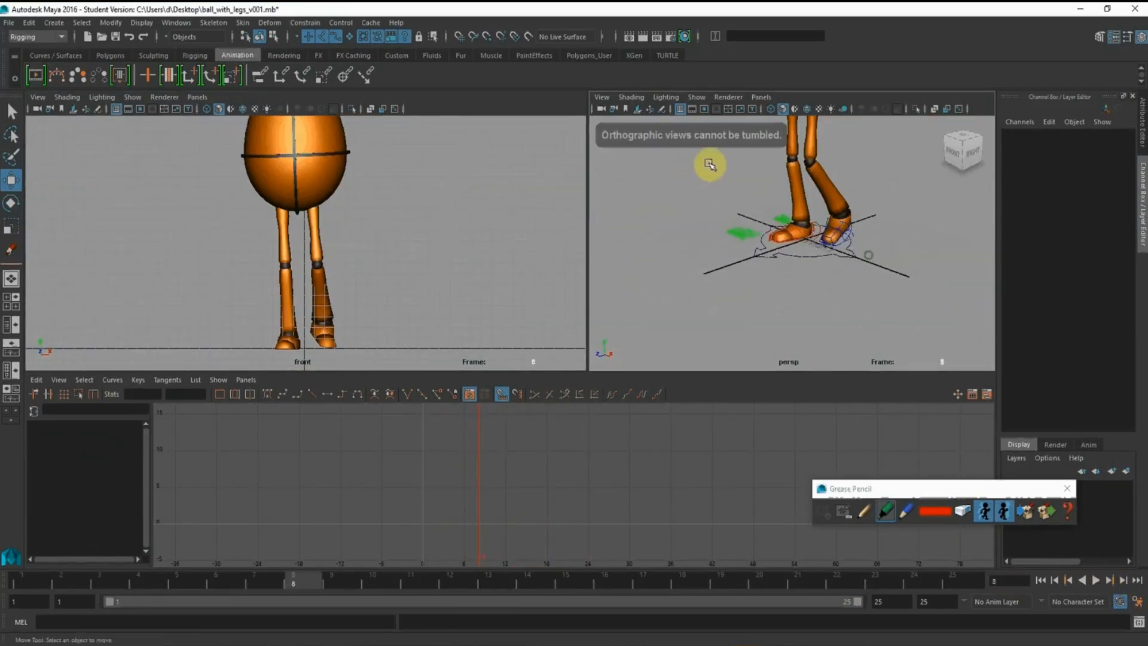
{"action": "left_click_drag", "start_coordinate": [710, 164], "coordinate": [731, 203], "text": "alt"}
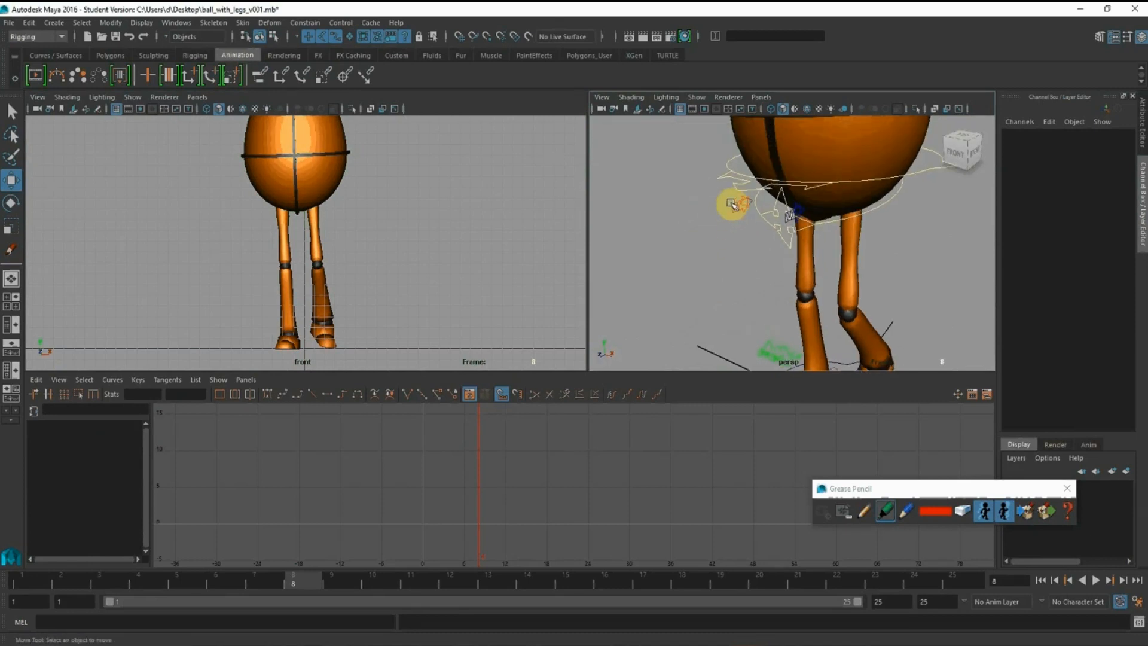
{"action": "left_click", "coordinate": [731, 203]}
{"action": "left_click", "coordinate": [48, 586]}
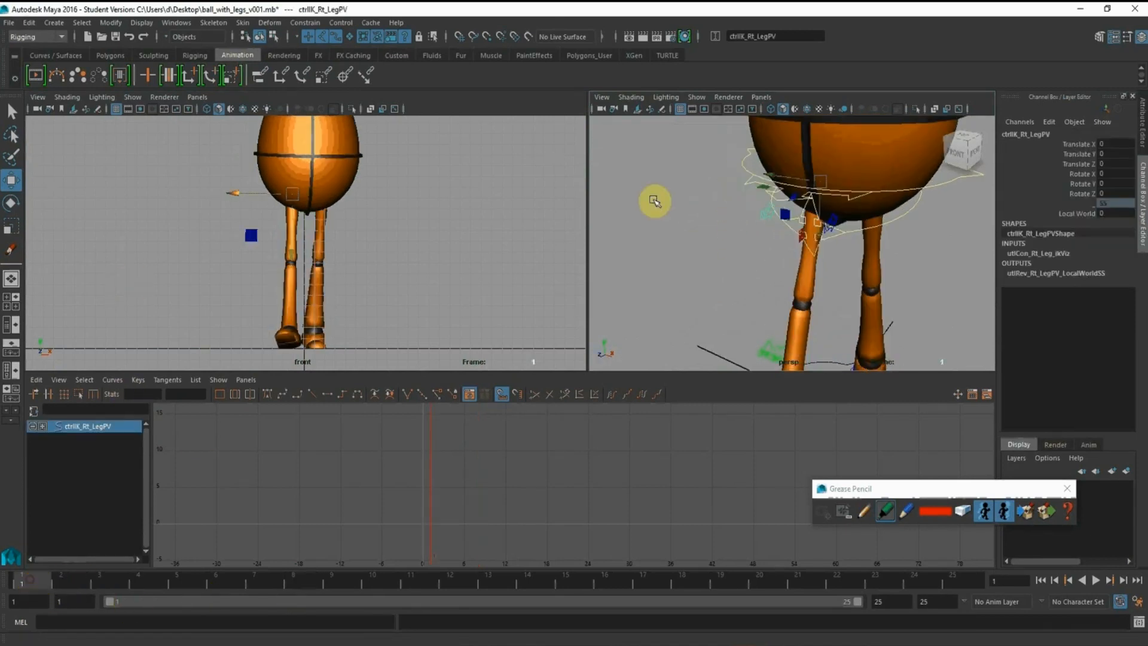
{"action": "left_click_drag", "start_coordinate": [820, 251], "coordinate": [726, 227], "text": "alt"}
{"action": "left_click", "coordinate": [324, 515]}
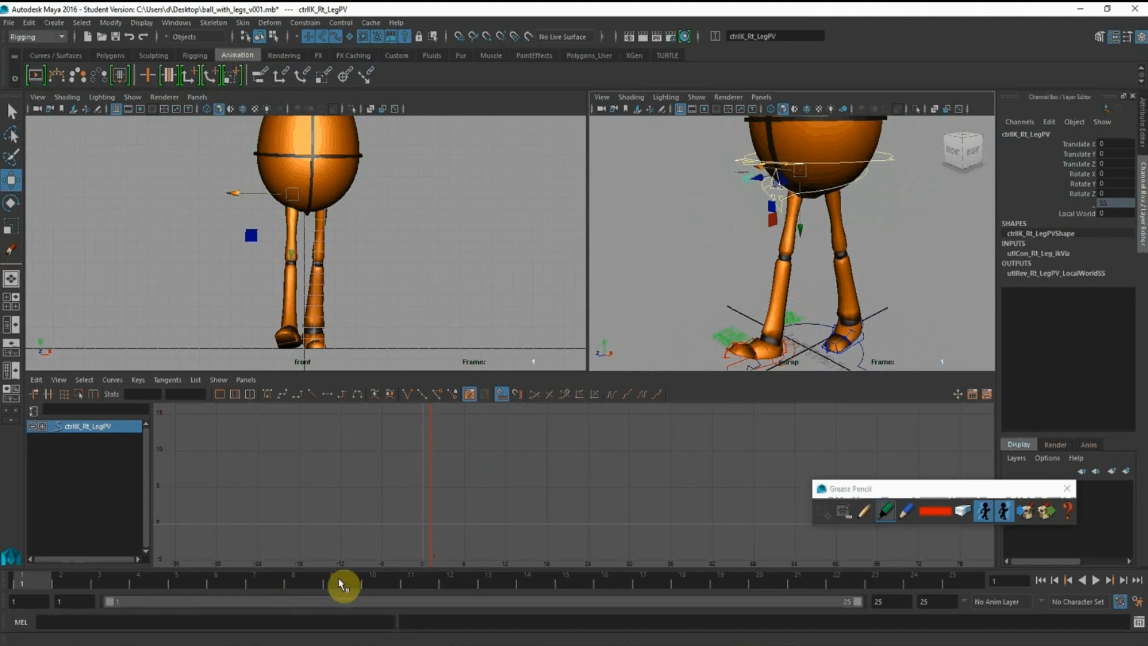
Sketch red grease pencil direction marks beside the right leg in the front view, and undo them
{"action": "left_click", "coordinate": [887, 512]}
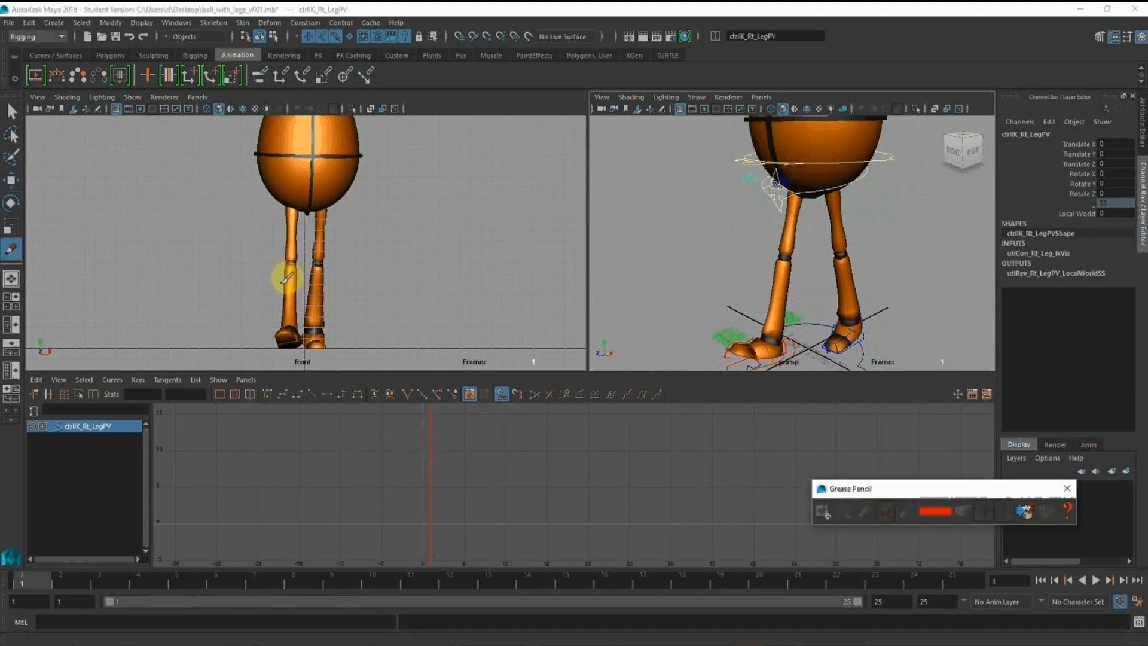
{"action": "mouse_move", "coordinate": [218, 340]}
{"action": "left_mouse_down"}
{"action": "mouse_move", "coordinate": [249, 315]}
{"action": "mouse_move", "coordinate": [235, 351]}
{"action": "mouse_move", "coordinate": [217, 355]}
{"action": "left_mouse_up"}
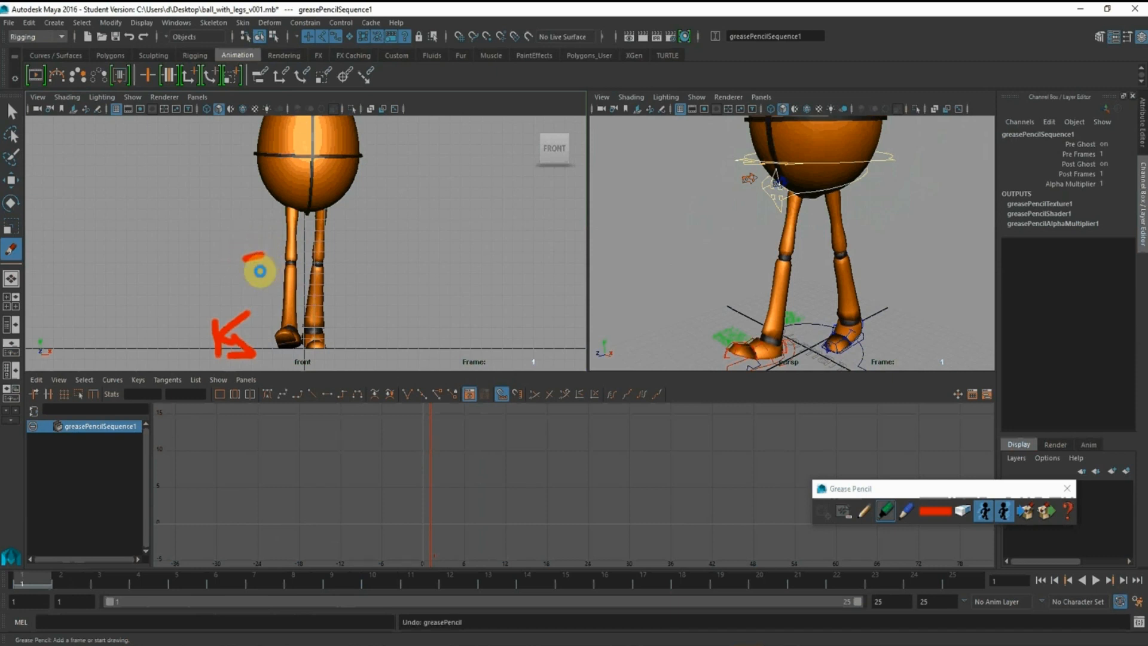
{"action": "key", "text": "ctrl+z"}
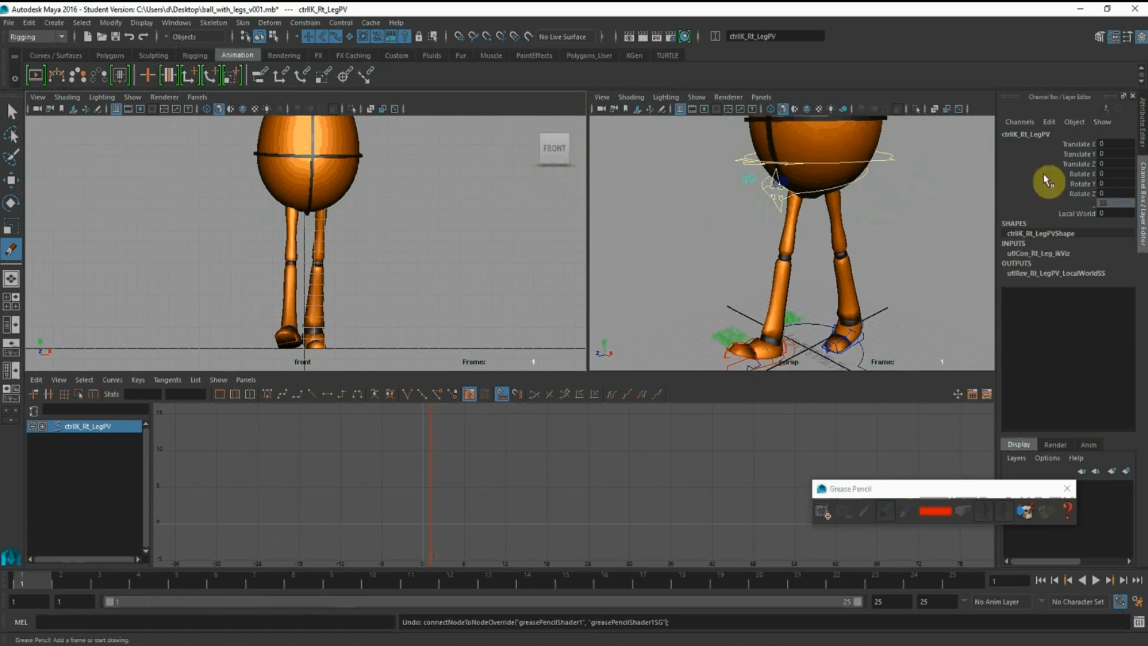
Select the left leg's pole vector control at frame 9 and rotate it in Y to swing the knee outward
{"action": "left_click", "coordinate": [341, 583]}
{"action": "left_click_drag", "start_coordinate": [789, 296], "coordinate": [784, 251], "text": "alt"}
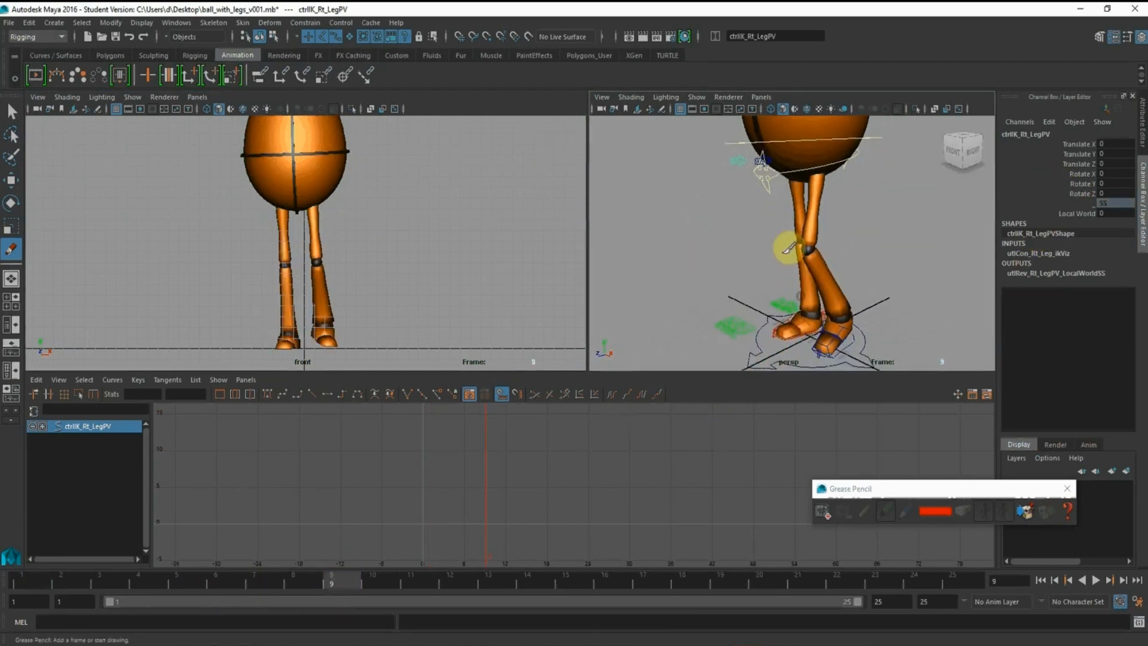
{"action": "scroll", "coordinate": [787, 245], "scroll_direction": "up", "scroll_amount": 3}
{"action": "middle_click_drag", "start_coordinate": [758, 179], "coordinate": [738, 251], "text": "alt"}
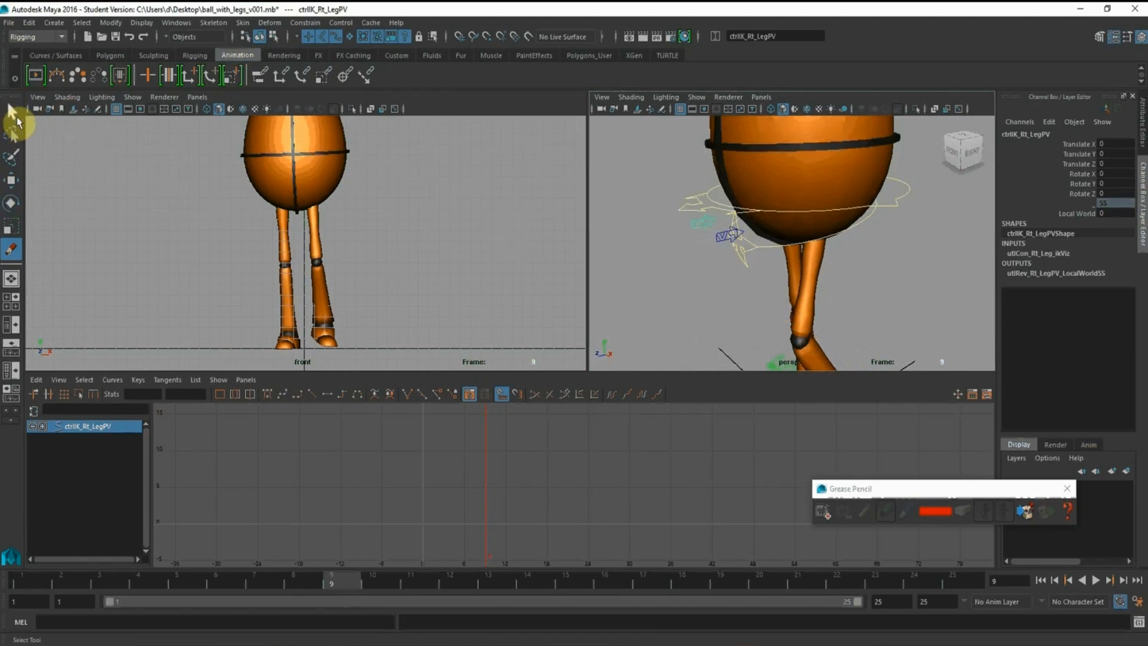
{"action": "left_click", "coordinate": [12, 112]}
{"action": "left_click", "coordinate": [725, 242]}
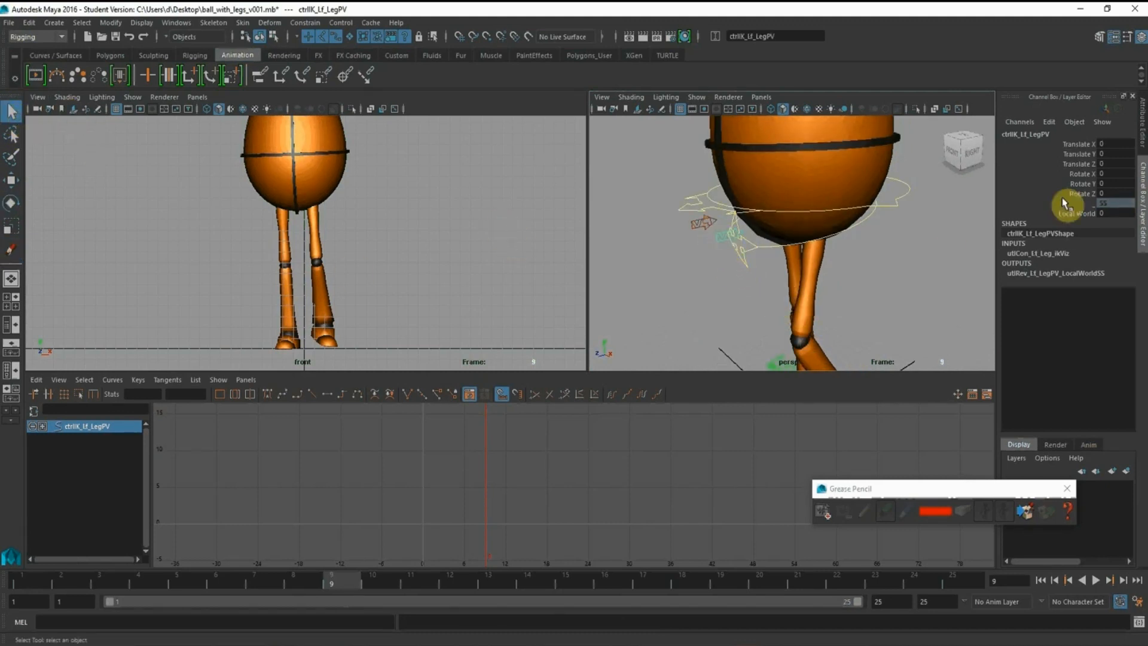
{"action": "left_click", "coordinate": [1080, 185]}
{"action": "middle_click_drag", "start_coordinate": [343, 228], "coordinate": [329, 226]}
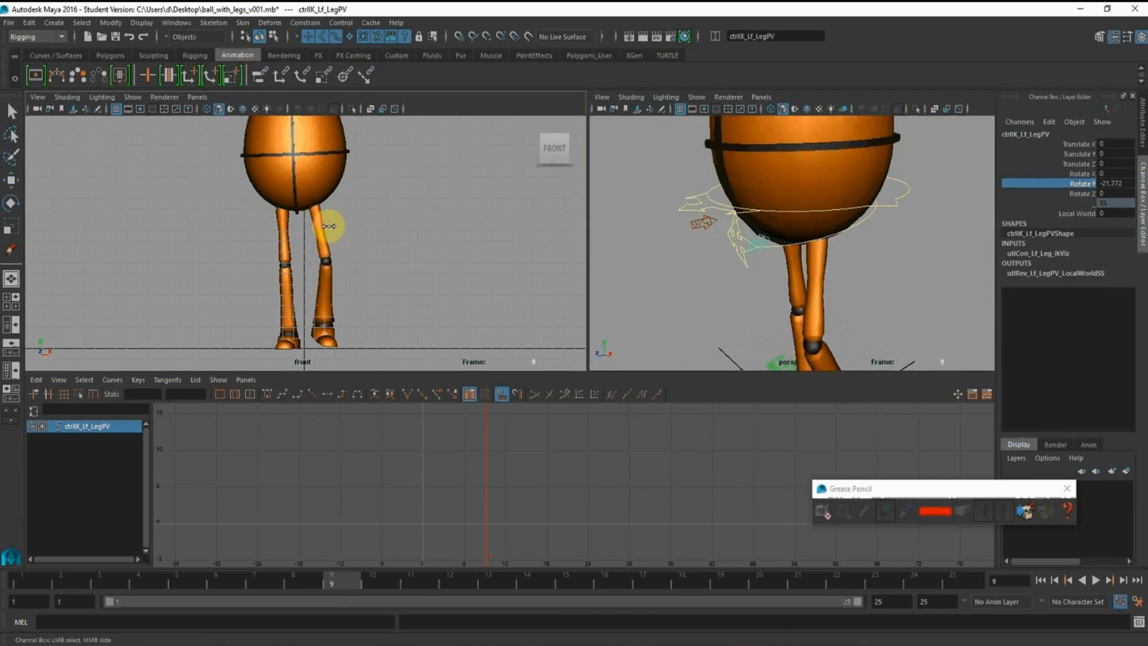
Set the left leg pole vector's Rotate Y to -20 and key that channel at frame 9
{"action": "double_click", "coordinate": [1111, 184]}
{"action": "type", "text": "-20"}
{"action": "key", "text": "Return"}
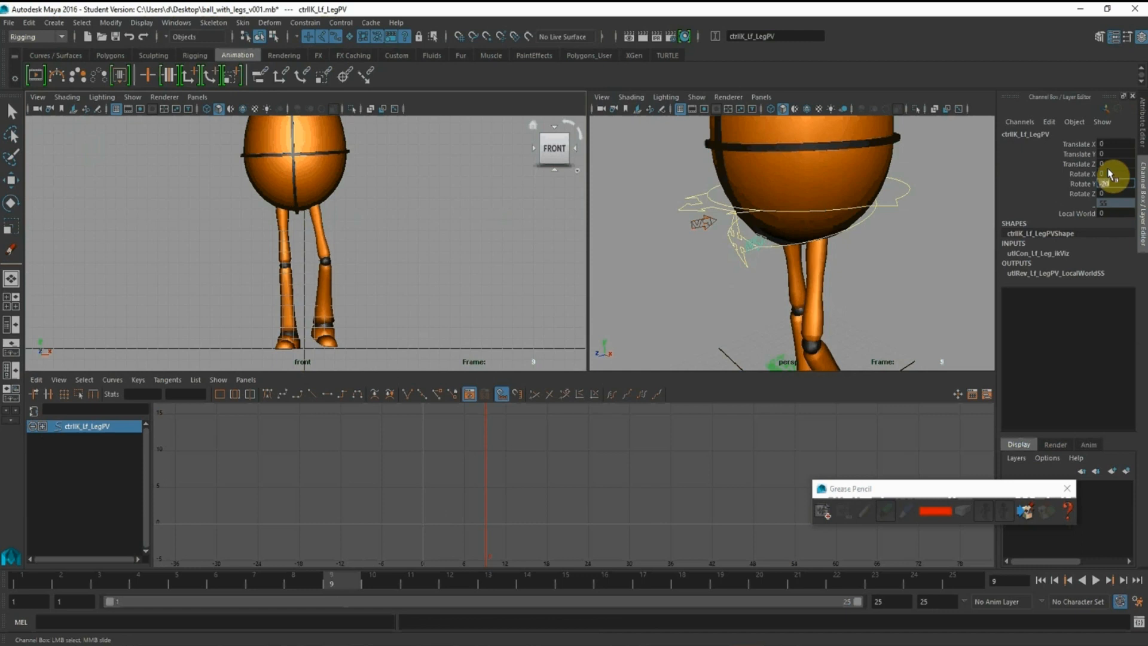
{"action": "left_click", "coordinate": [1084, 184]}
{"action": "right_click", "coordinate": [1084, 184]}
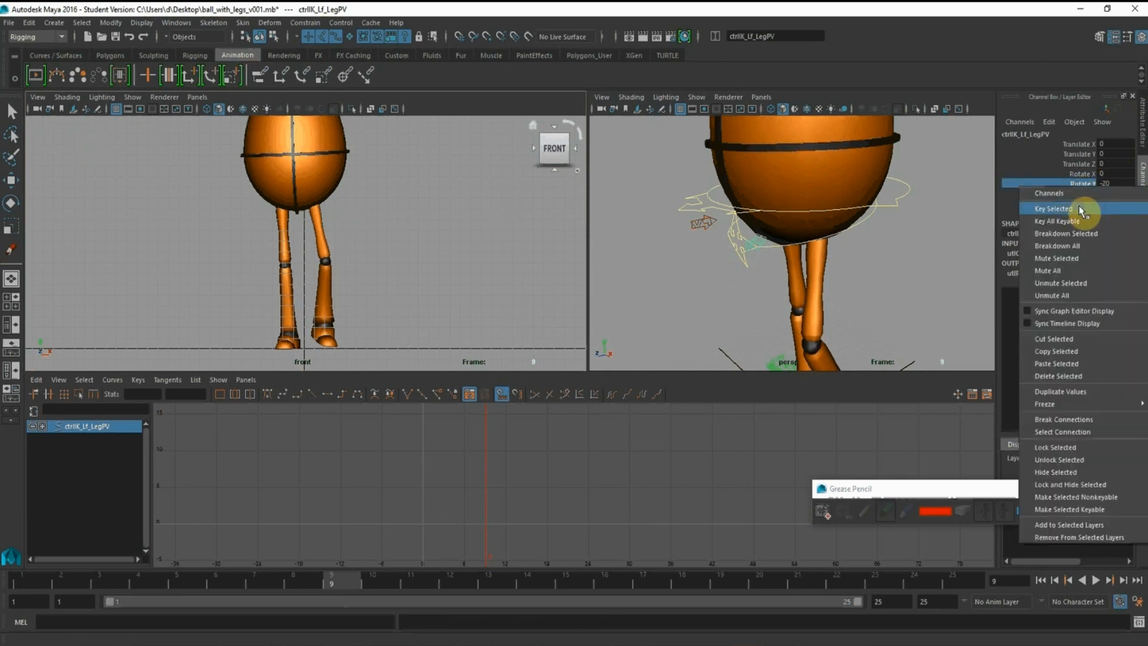
{"action": "left_click", "coordinate": [1084, 213]}
Key the left leg pole vector's Rotate Y at 0 on frames 13, 25 and 1
{"action": "left_click_drag", "start_coordinate": [428, 578], "coordinate": [489, 582]}
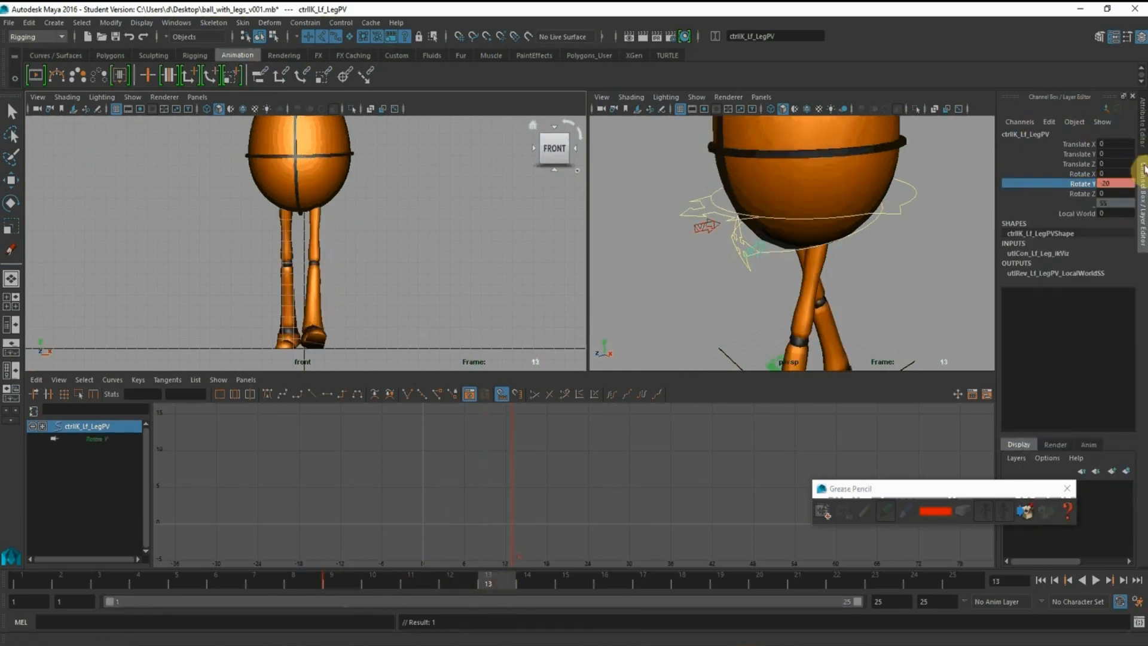
{"action": "left_click", "coordinate": [1118, 184]}
{"action": "type", "text": "0"}
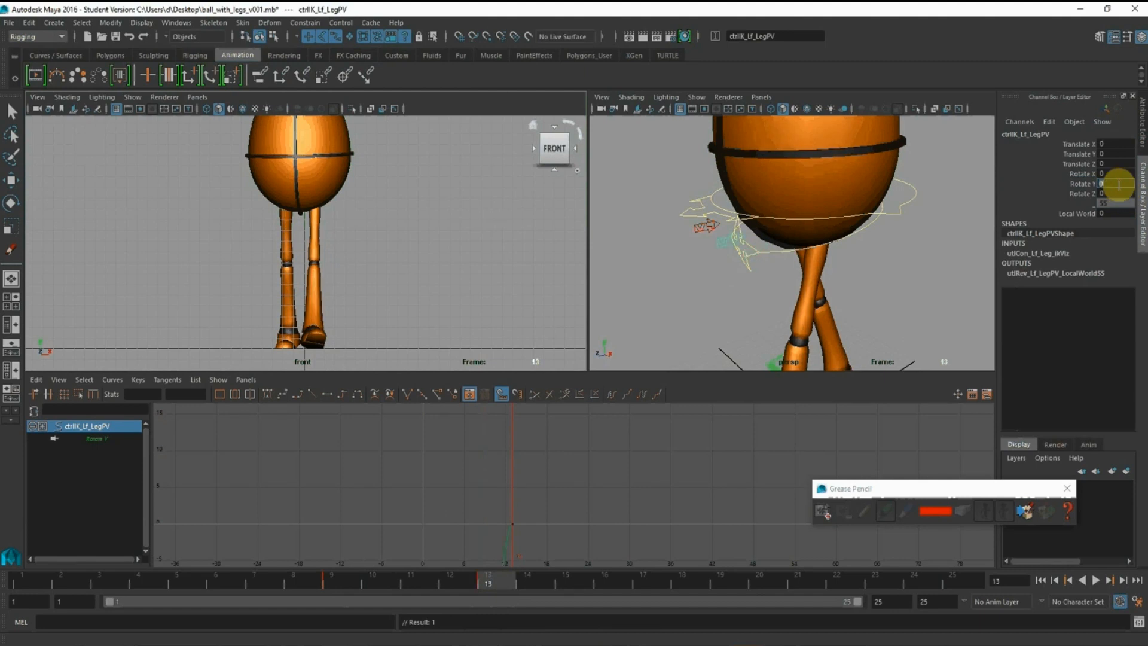
{"action": "key", "text": "Return"}
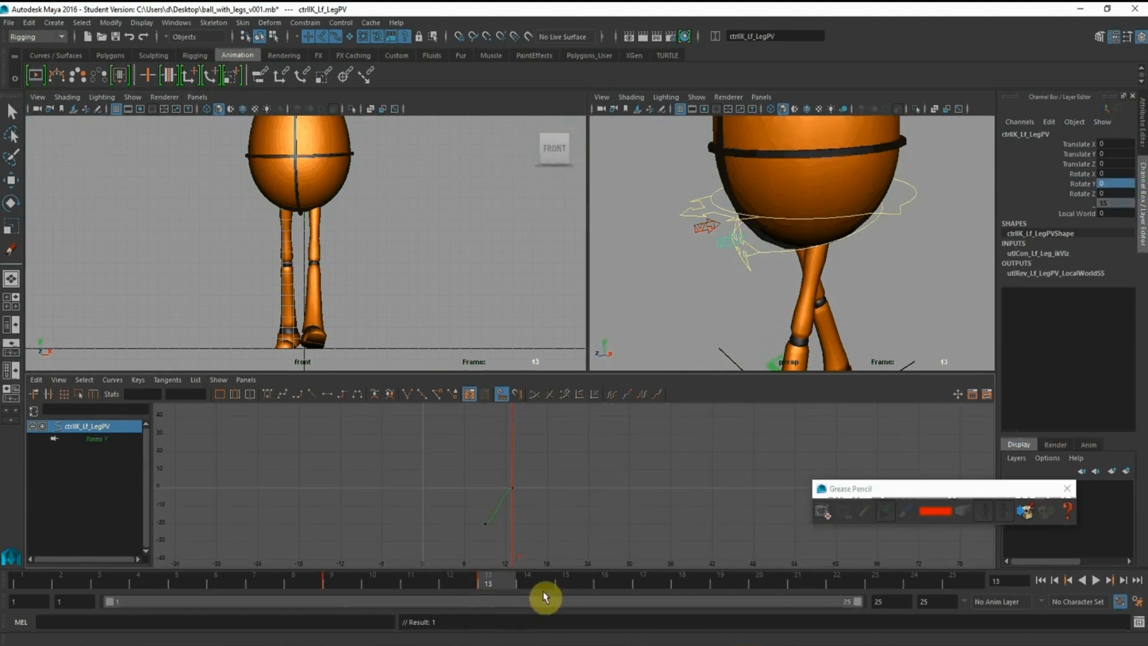
{"action": "left_click", "coordinate": [967, 578]}
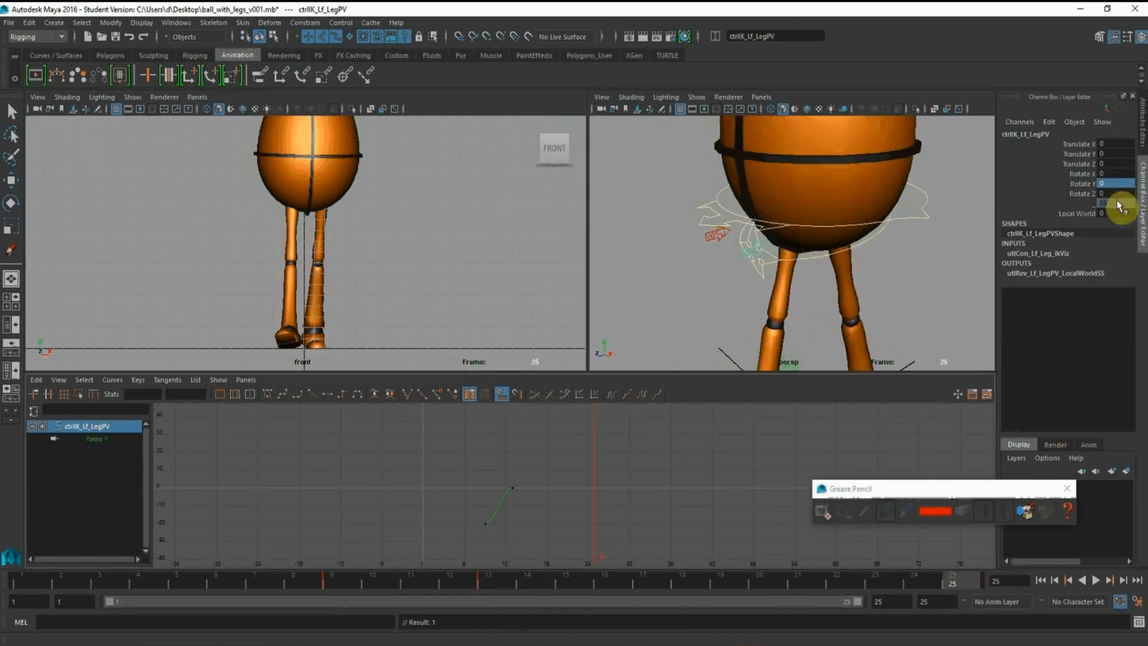
{"action": "left_click", "coordinate": [1085, 184]}
{"action": "right_click", "coordinate": [1087, 183]}
{"action": "left_click", "coordinate": [1089, 204]}
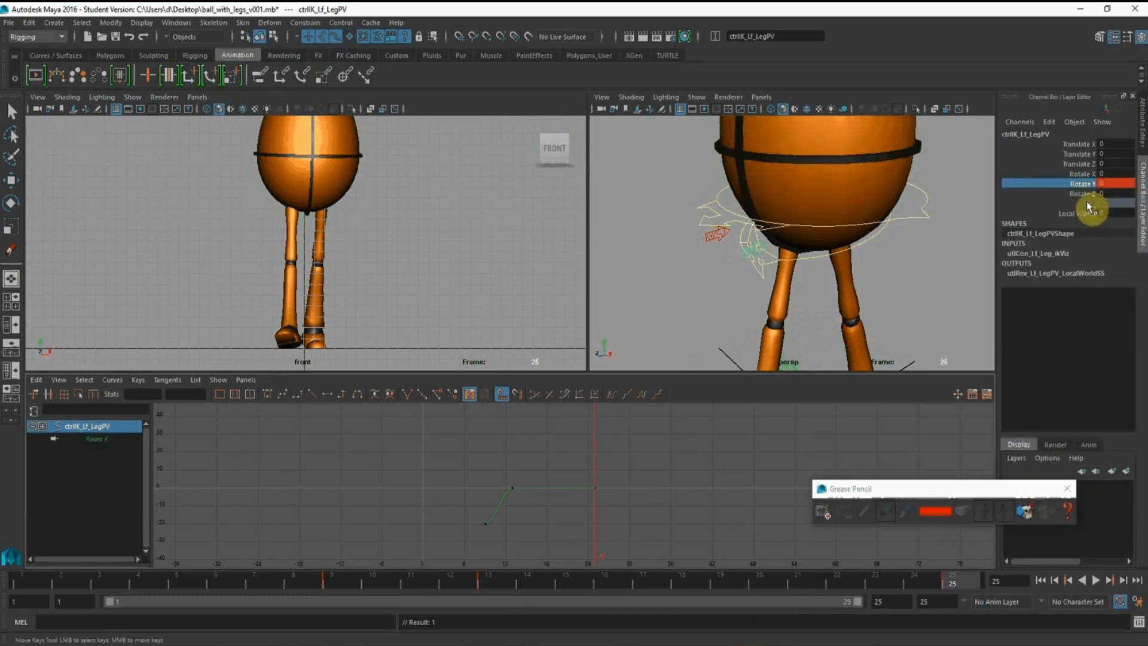
{"action": "left_click", "coordinate": [37, 578]}
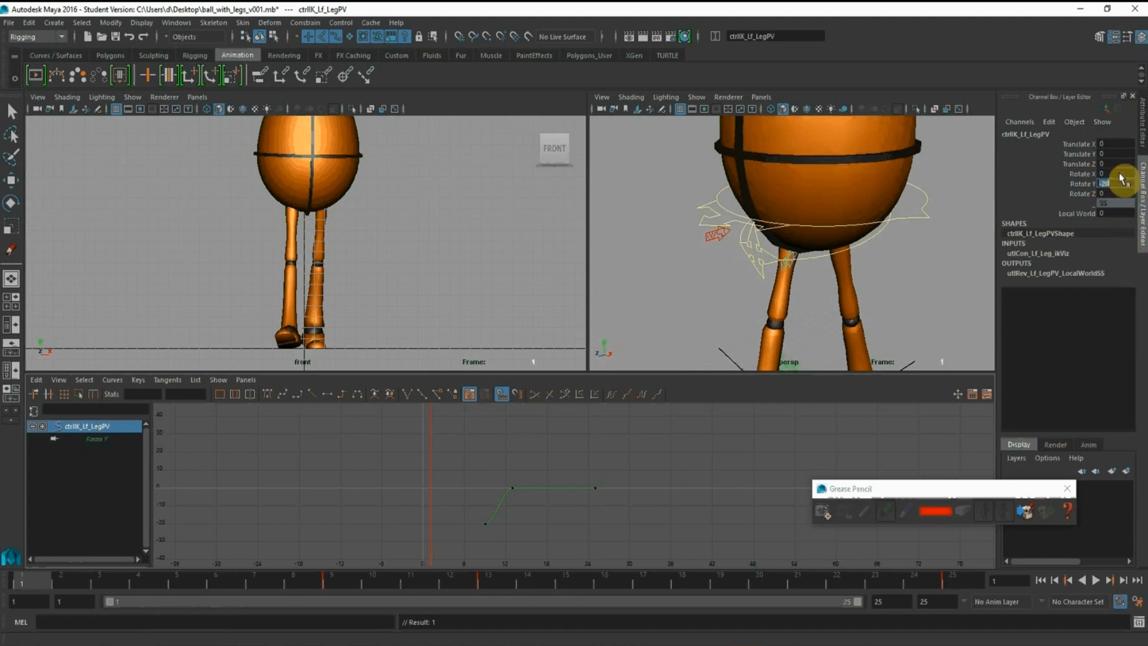
{"action": "key", "text": "Return"}
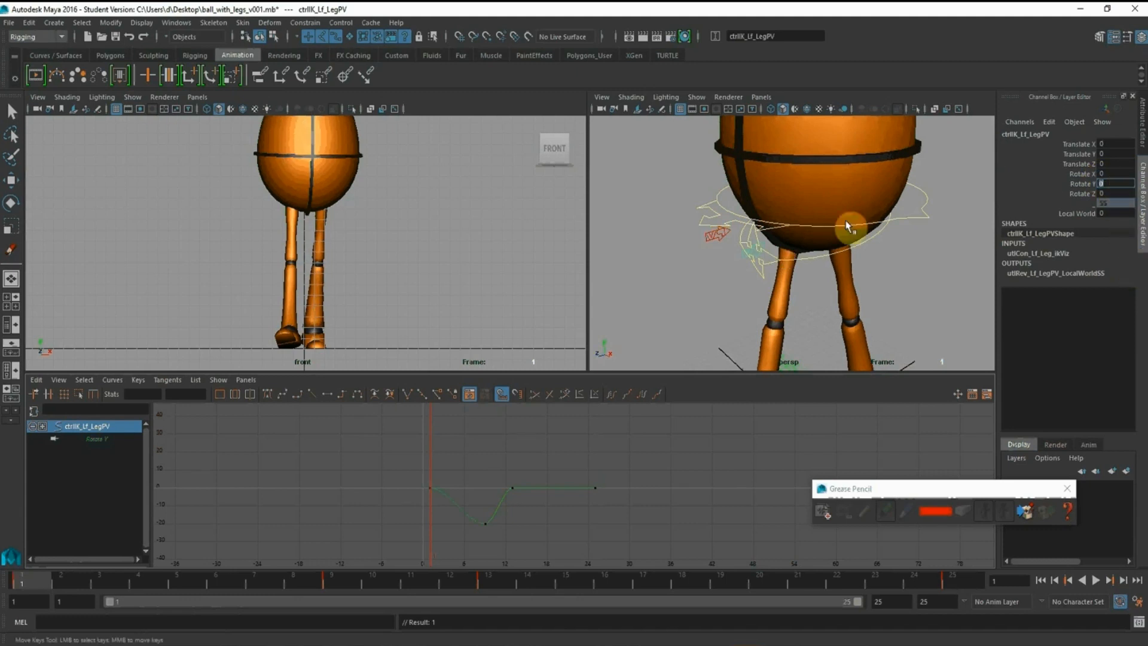
Copy the left leg pole vector's Rotate Y keys from frame 1 and paste them onto the right leg pole vector's Rotate Y at frame 13
{"action": "left_click", "coordinate": [182, 588]}
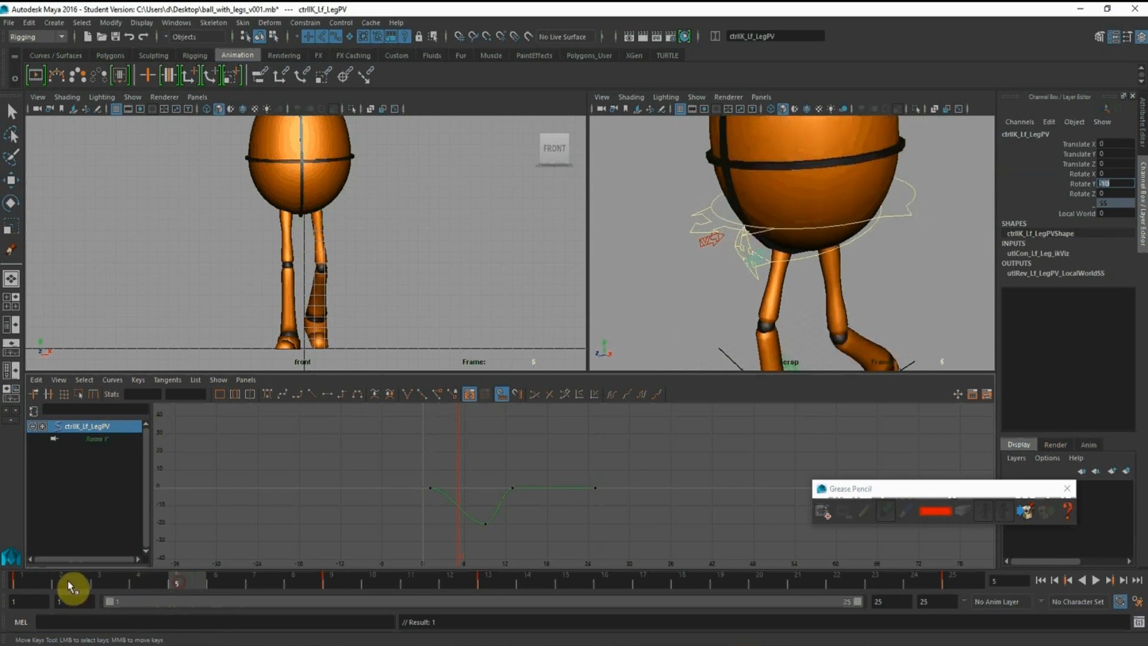
{"action": "left_click", "coordinate": [45, 581]}
{"action": "left_click_drag", "start_coordinate": [358, 455], "coordinate": [607, 547]}
{"action": "key", "text": "q"}
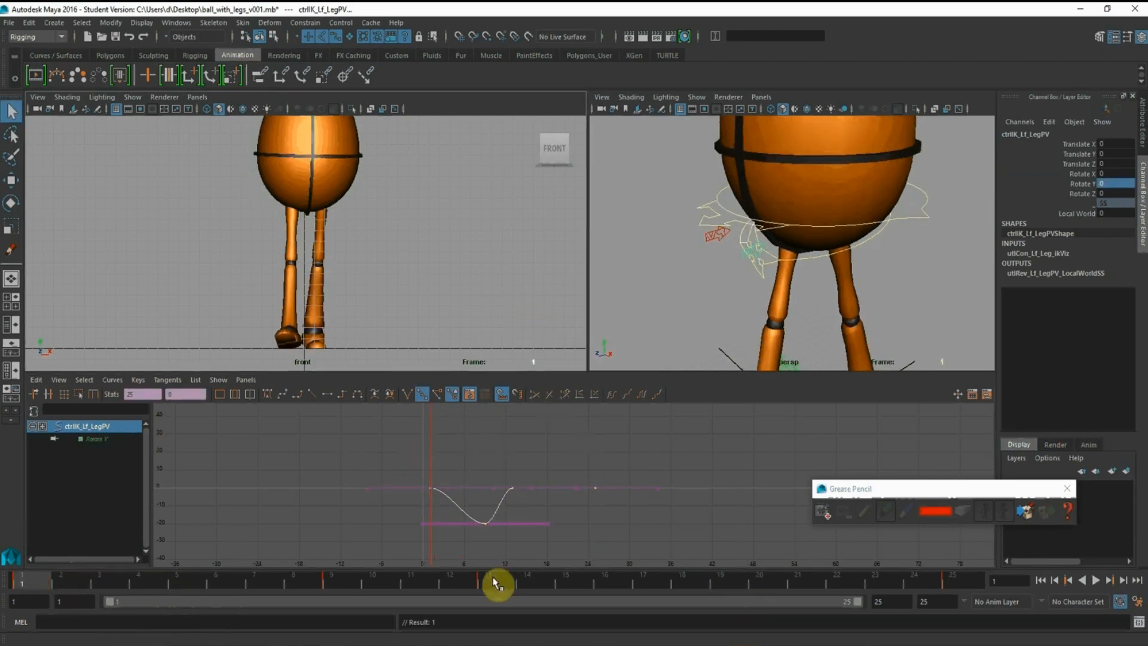
{"action": "left_click", "coordinate": [488, 579]}
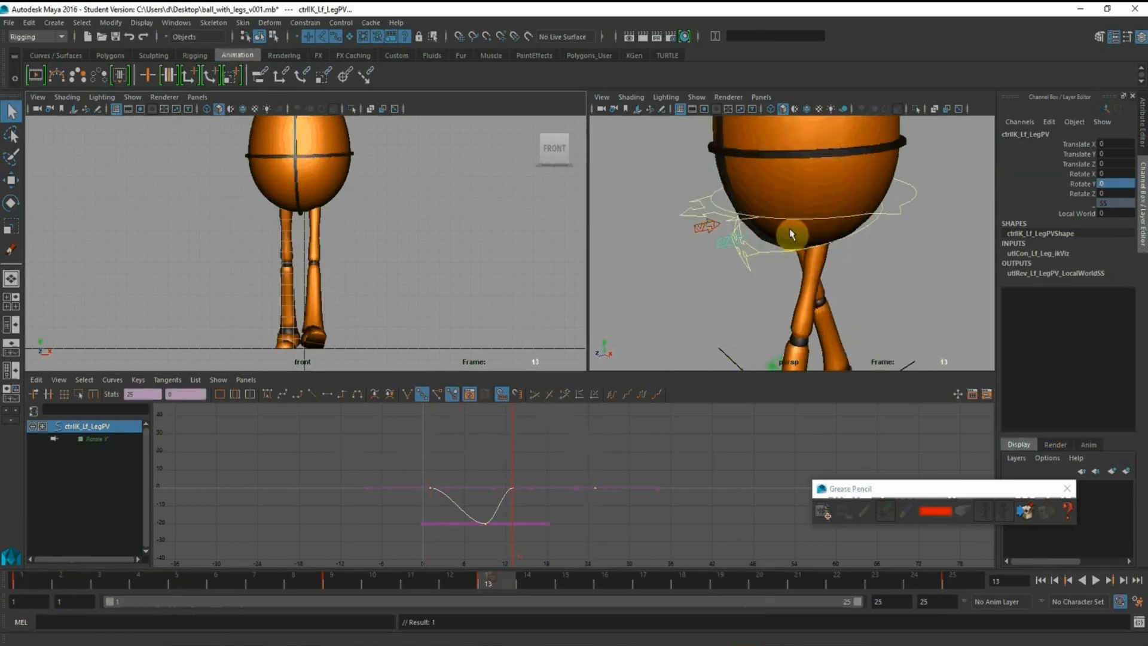
{"action": "left_click", "coordinate": [698, 235]}
{"action": "left_click", "coordinate": [1087, 184]}
{"action": "right_click", "coordinate": [1090, 185]}
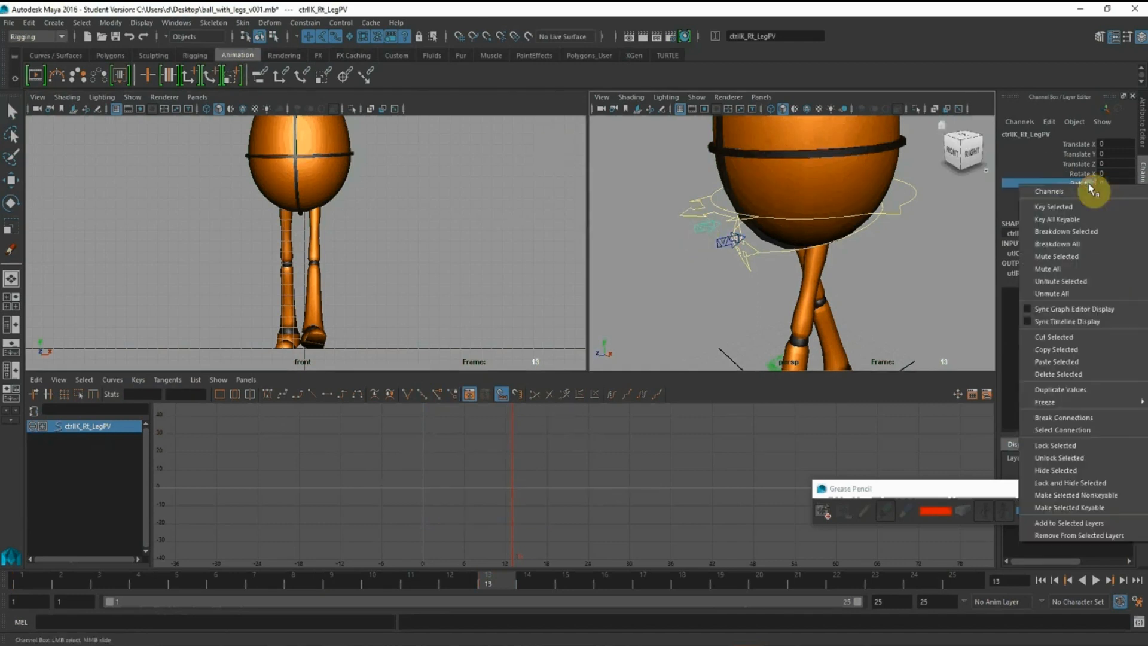
{"action": "left_click", "coordinate": [1070, 207]}
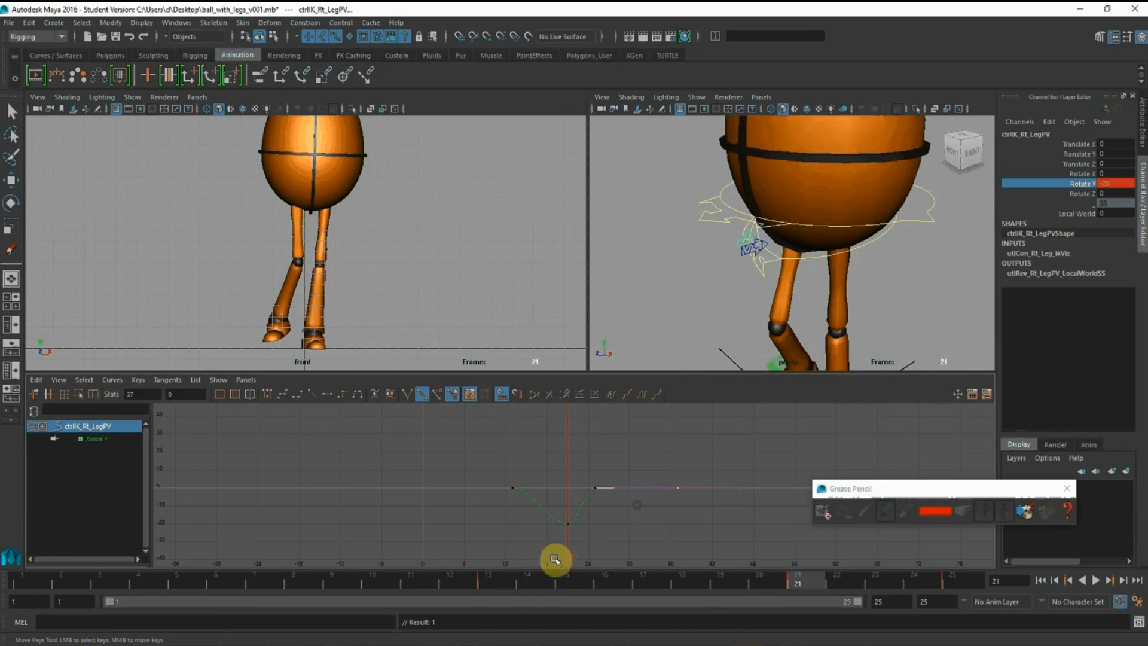
Flip the right leg pole vector's Rotate Y peak by setting its key at frame 21 to 20
{"action": "left_click_drag", "start_coordinate": [554, 512], "coordinate": [574, 530]}
{"action": "middle_click_drag", "start_coordinate": [574, 530], "coordinate": [570, 467]}
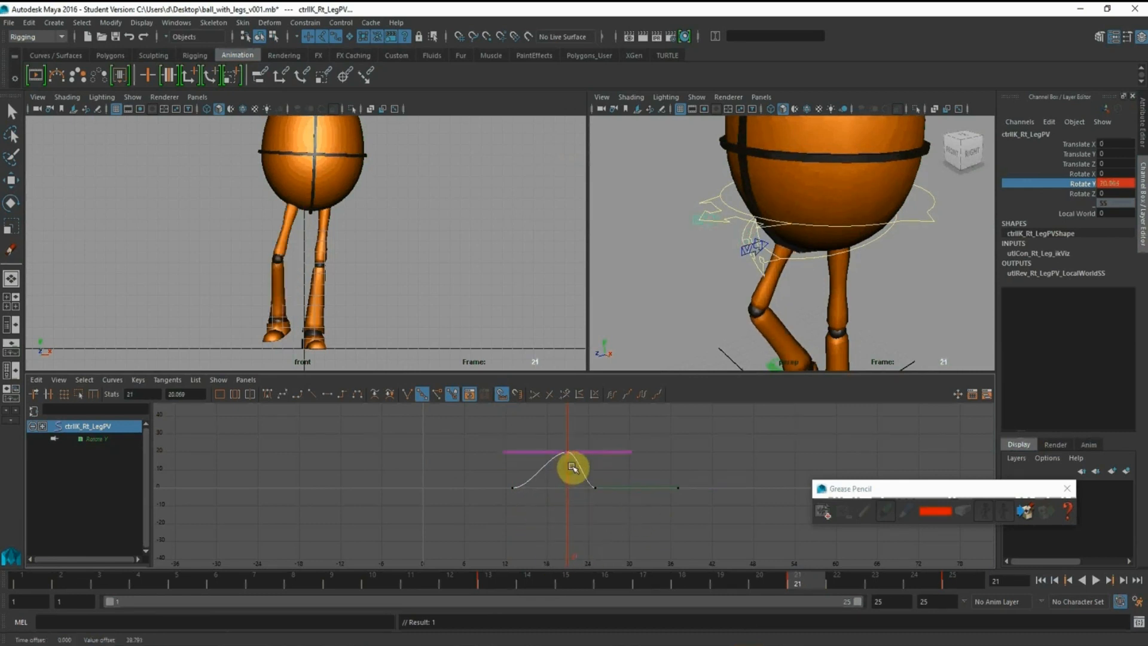
{"action": "key", "text": "ctrl+z"}
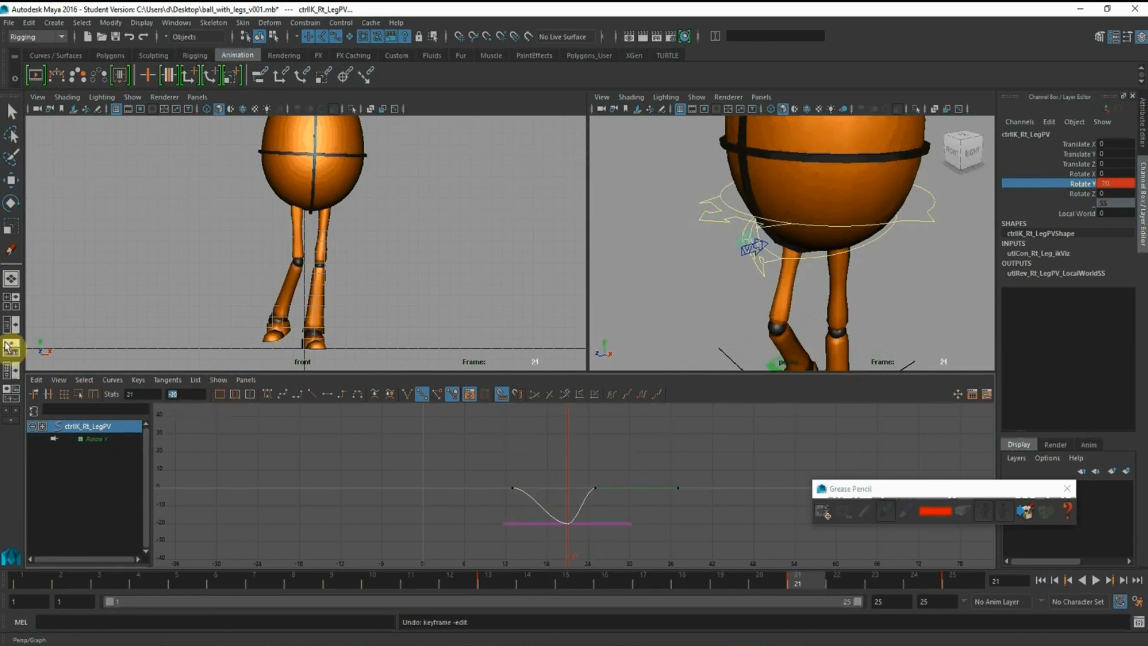
{"action": "key", "text": "shift+z"}
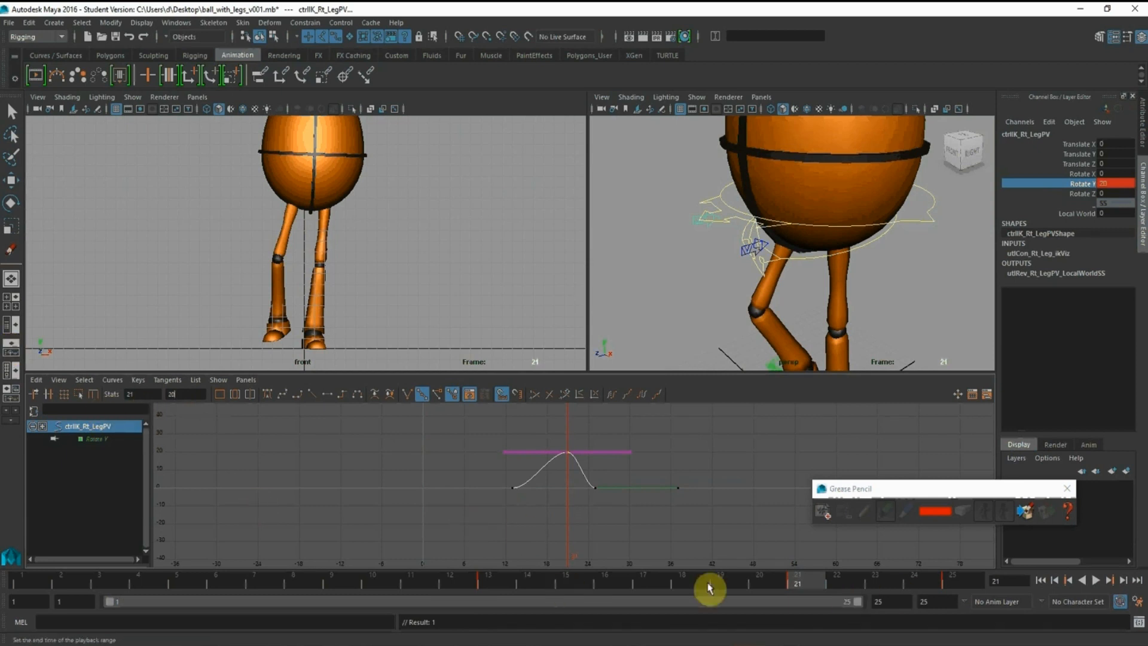
Copy all the right leg pole vector's Rotate Y keys and paste a second cycle of them after the first
{"action": "left_click", "coordinate": [501, 585]}
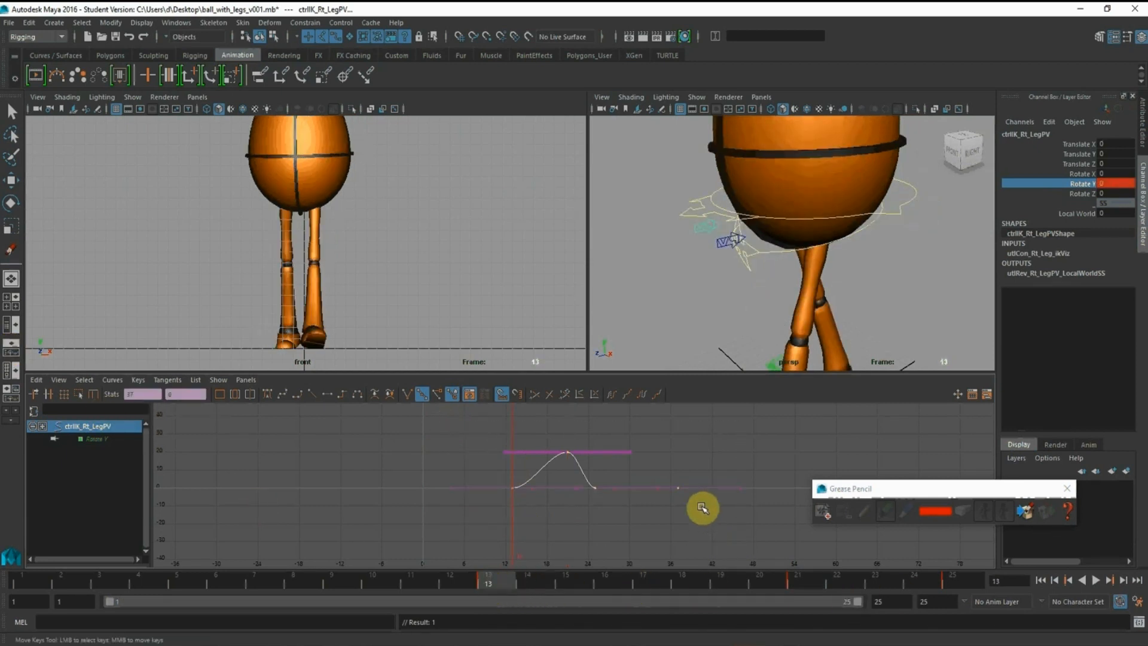
{"action": "key", "text": "ctrl+v"}
{"action": "right_click_drag", "start_coordinate": [656, 450], "coordinate": [635, 442], "text": "alt+shift"}
{"action": "middle_click_drag", "start_coordinate": [635, 441], "coordinate": [572, 463], "text": "alt"}
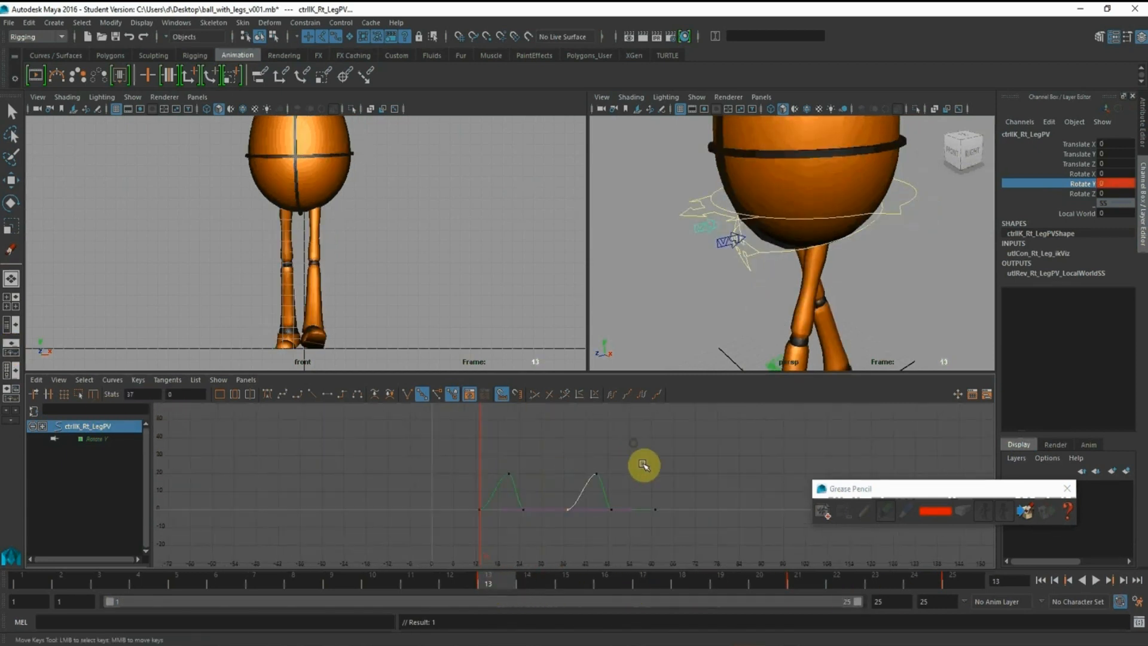
Shift all the right leg pole vector's Rotate Y keys 24 frames earlier so one knee swing ends at frame 1
{"action": "left_click", "coordinate": [643, 456]}
{"action": "left_click_drag", "start_coordinate": [685, 533], "coordinate": [363, 424]}
{"action": "right_click_drag", "start_coordinate": [385, 450], "coordinate": [426, 456], "text": "alt"}
{"action": "middle_click_drag", "start_coordinate": [456, 468], "coordinate": [528, 450], "text": "alt"}
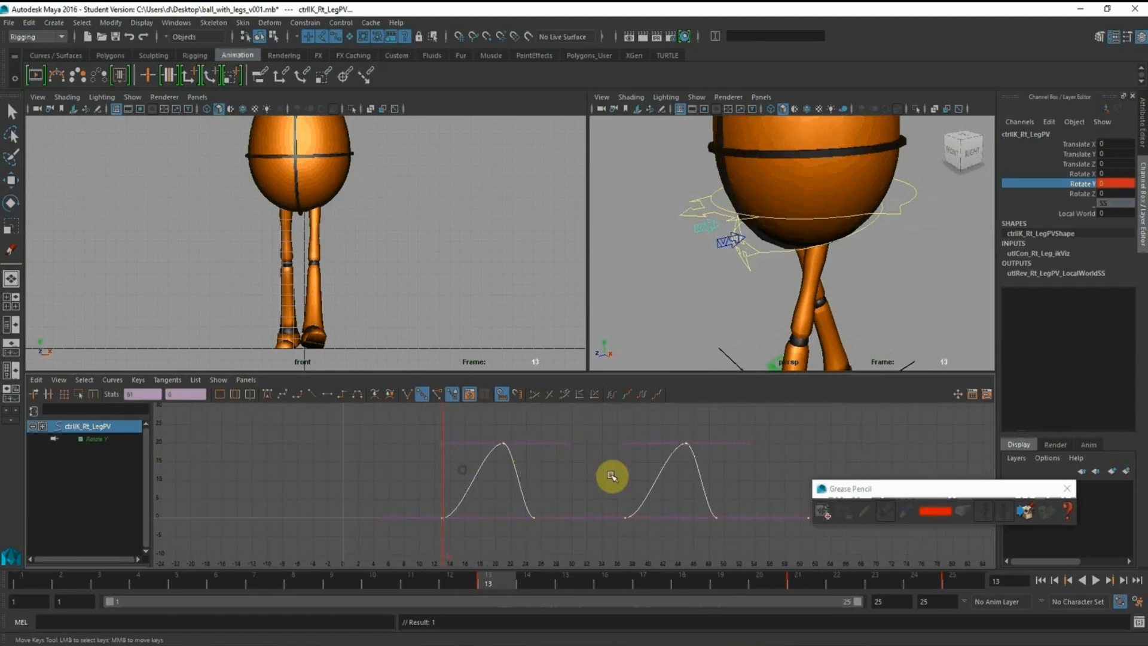
{"action": "middle_click_drag", "start_coordinate": [592, 465], "coordinate": [403, 475], "text": "shift"}
{"action": "right_click_drag", "start_coordinate": [428, 472], "coordinate": [428, 486], "text": "alt+shift"}
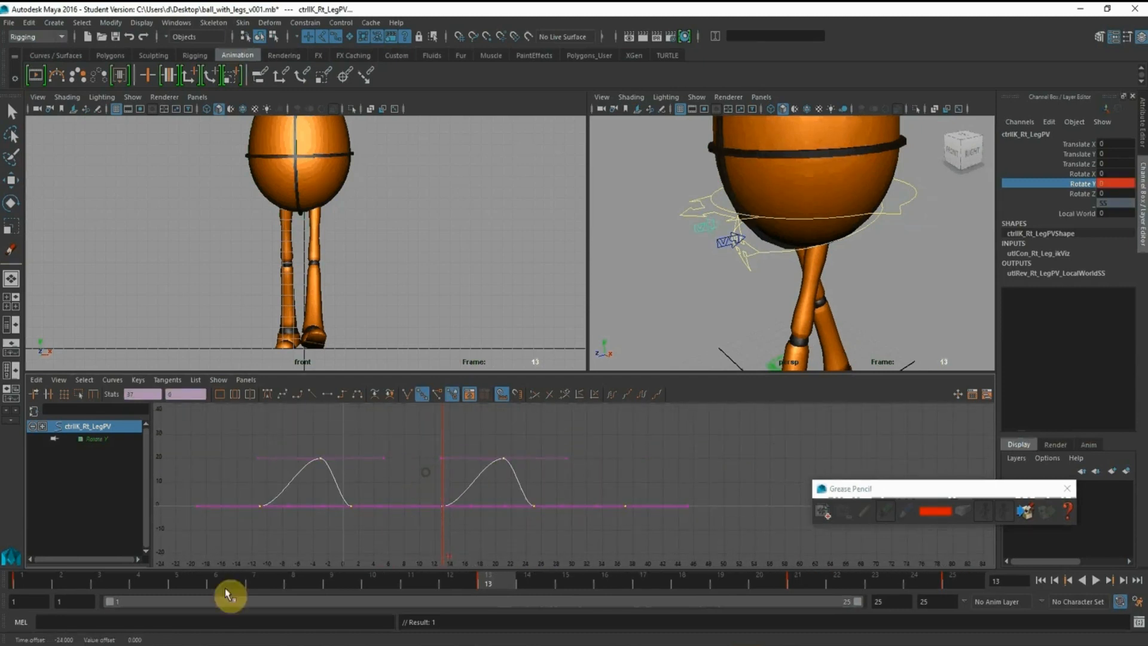
{"action": "left_click", "coordinate": [13, 581]}
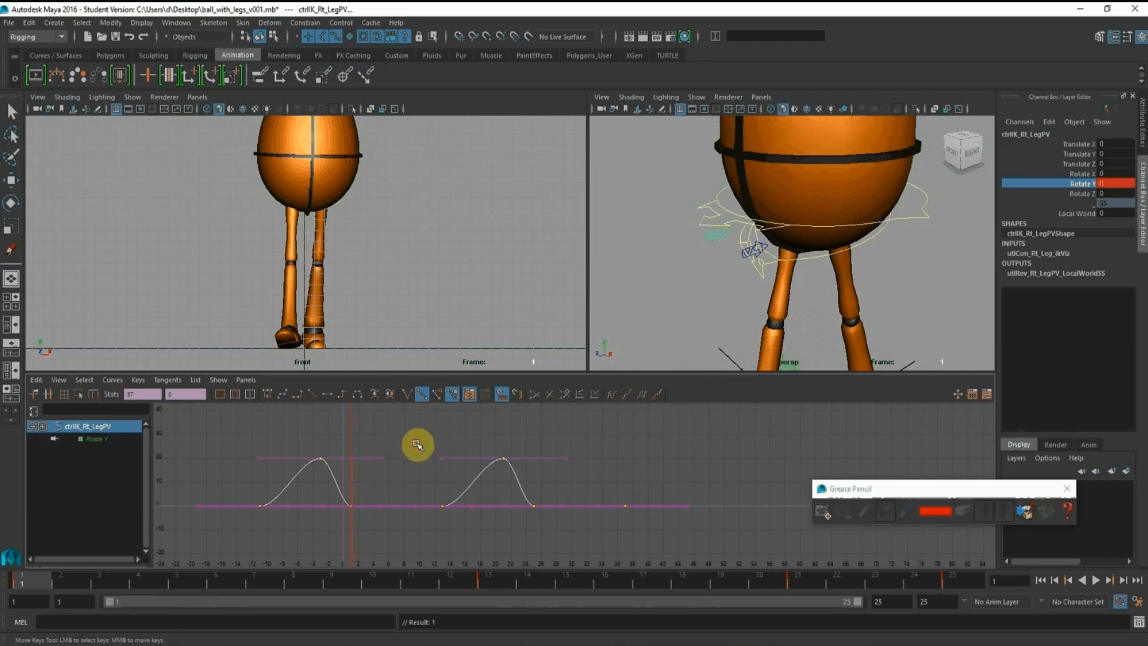
Delete the right leg pole vector's surplus Rotate Y keys before frame 1 and after frame 25
{"action": "left_click_drag", "start_coordinate": [253, 434], "coordinate": [330, 537]}
{"action": "key", "text": "Delete"}
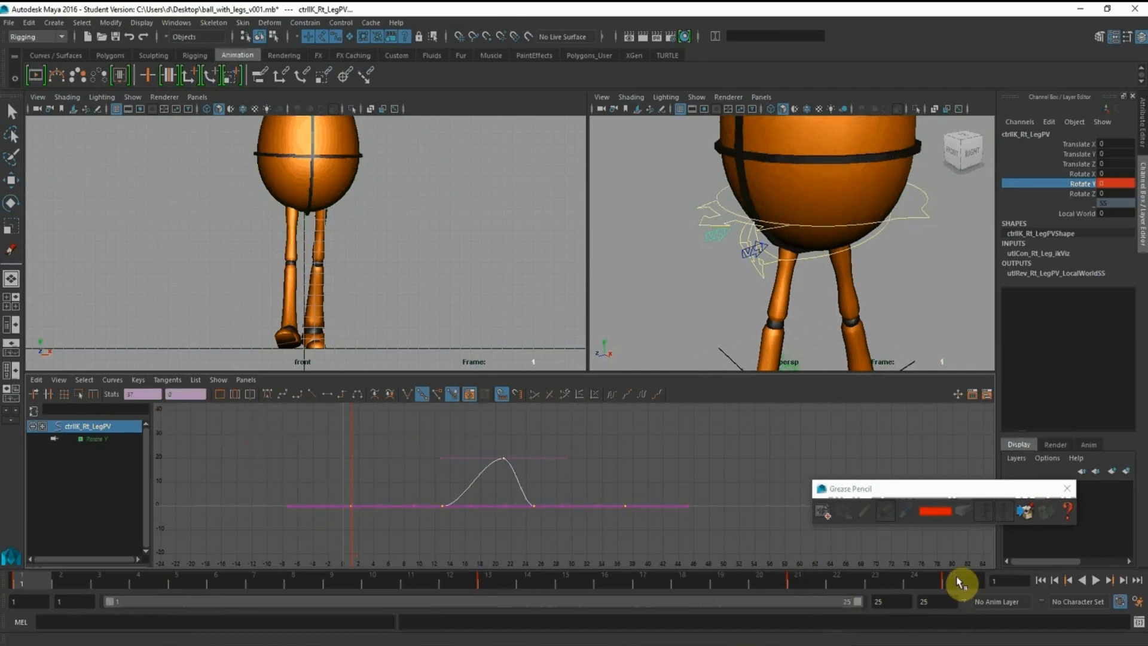
{"action": "left_click", "coordinate": [960, 582]}
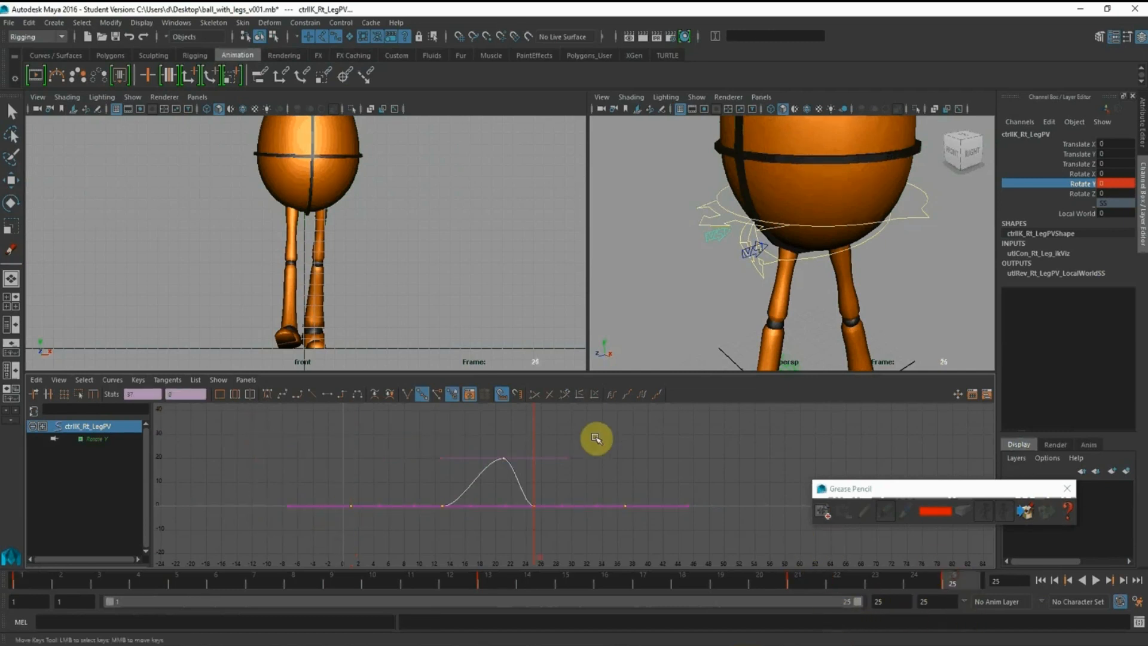
{"action": "left_click_drag", "start_coordinate": [606, 456], "coordinate": [695, 566]}
{"action": "key", "text": "Delete"}
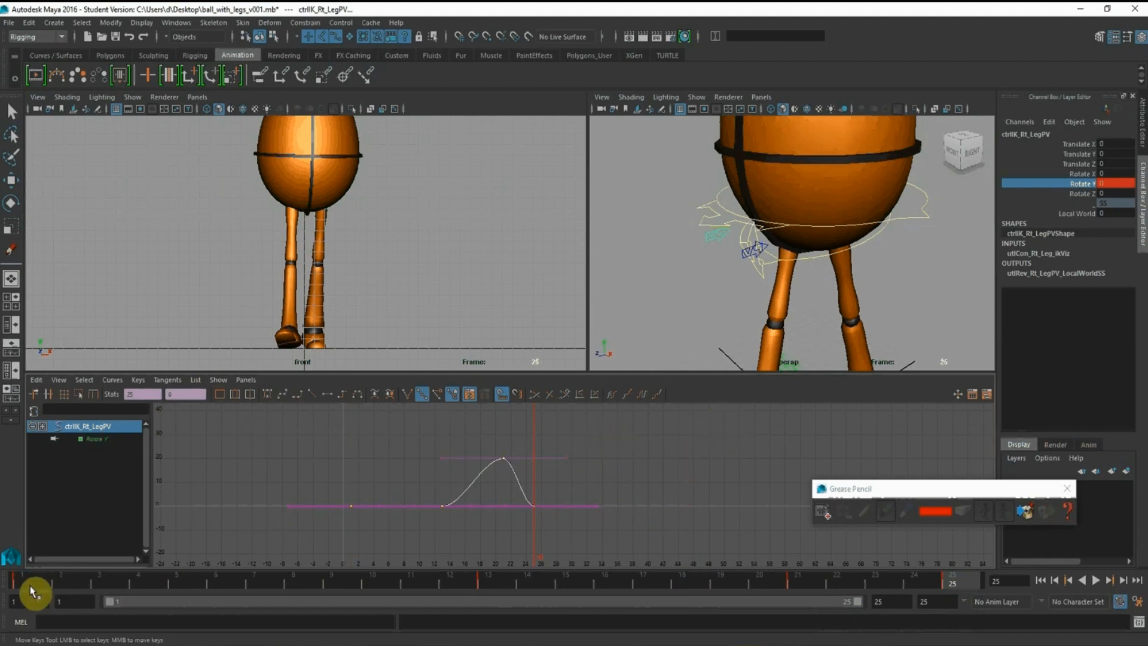
Return to the start of the animation and shorten the playback range to end at frame 24
{"action": "left_click", "coordinate": [33, 586]}
{"action": "key", "text": "alt+v"}
{"action": "key", "text": "alt+v"}
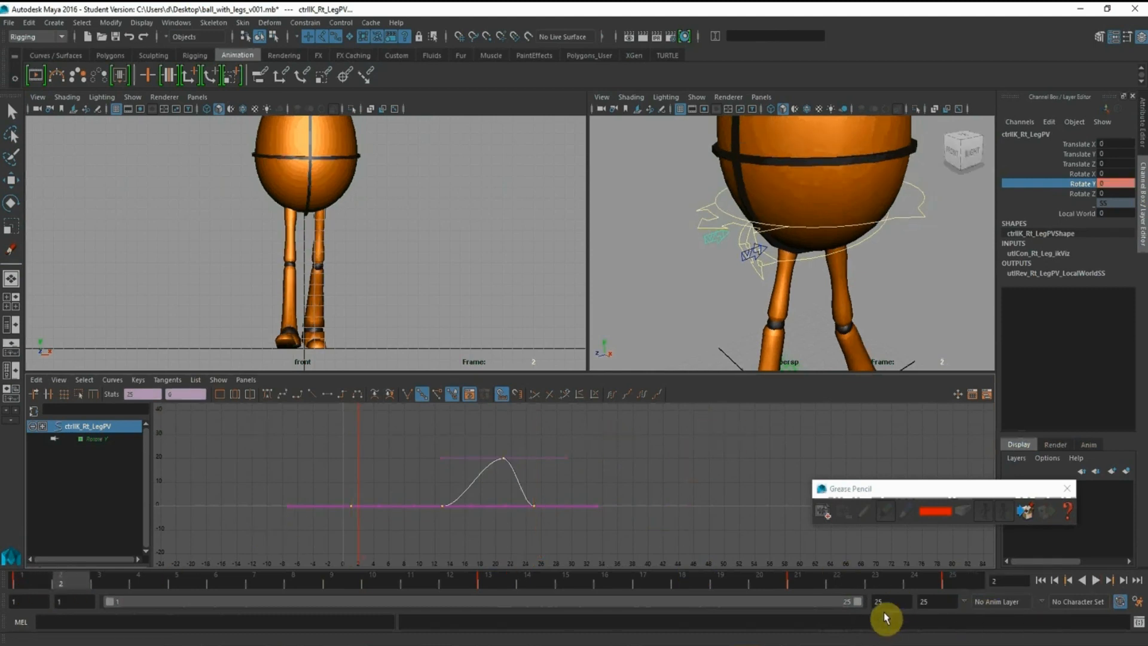
{"action": "left_click_drag", "start_coordinate": [857, 605], "coordinate": [835, 604]}
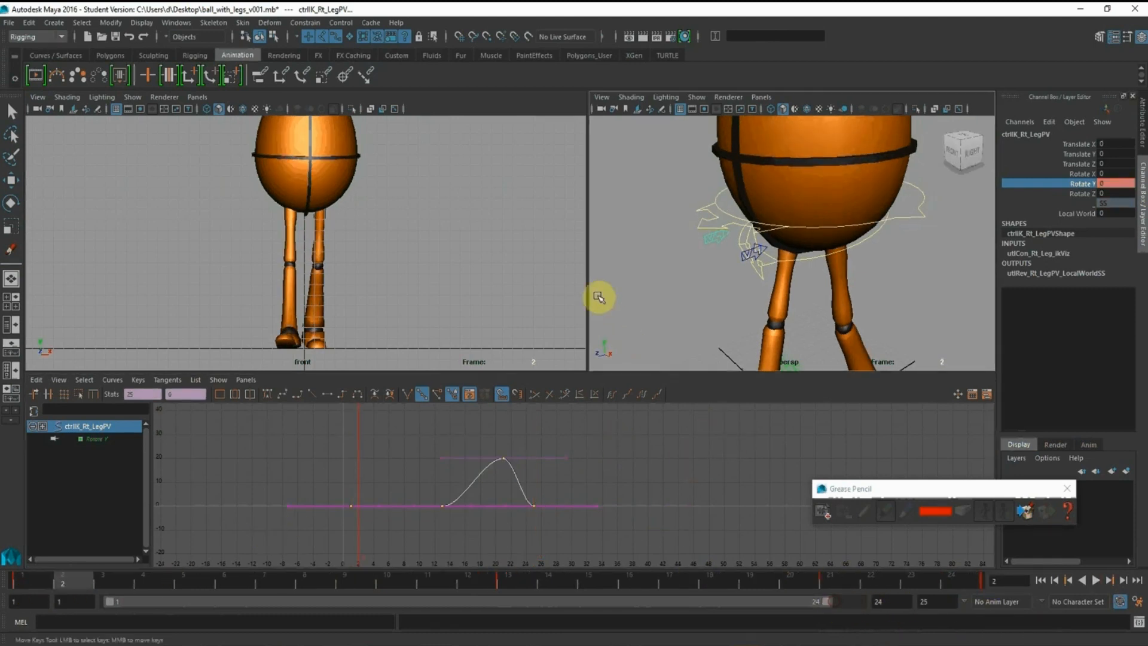
Play the looping walk and examine the outward knee motion from the front and perspective views
{"action": "left_click", "coordinate": [1095, 580]}
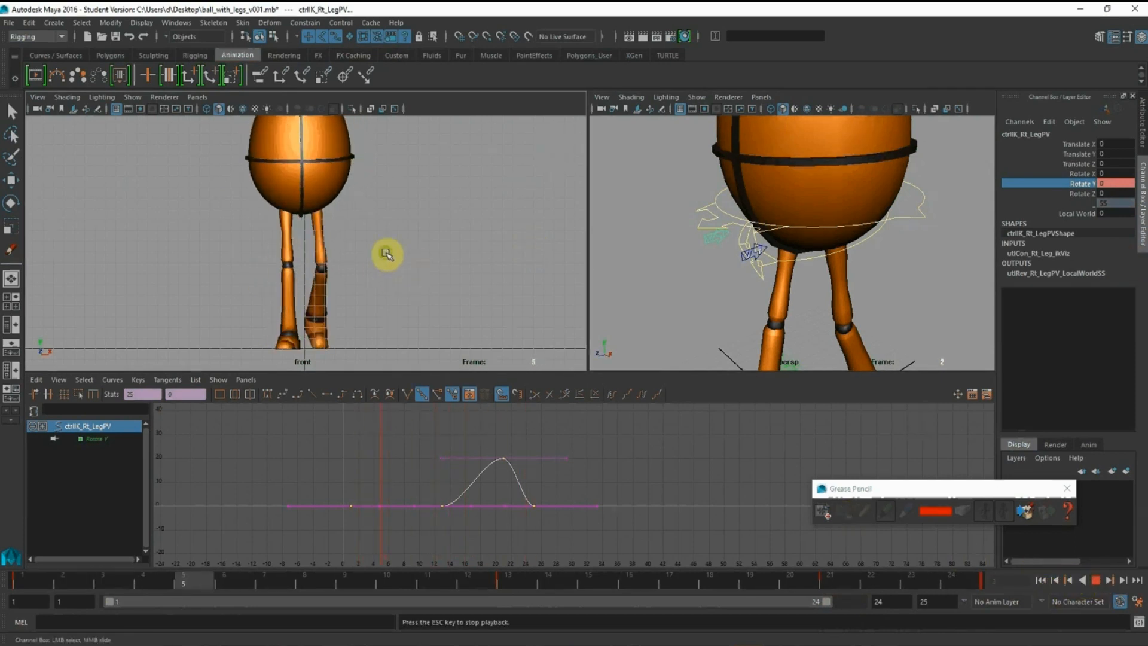
{"action": "left_click_drag", "start_coordinate": [384, 251], "coordinate": [400, 225], "text": "alt"}
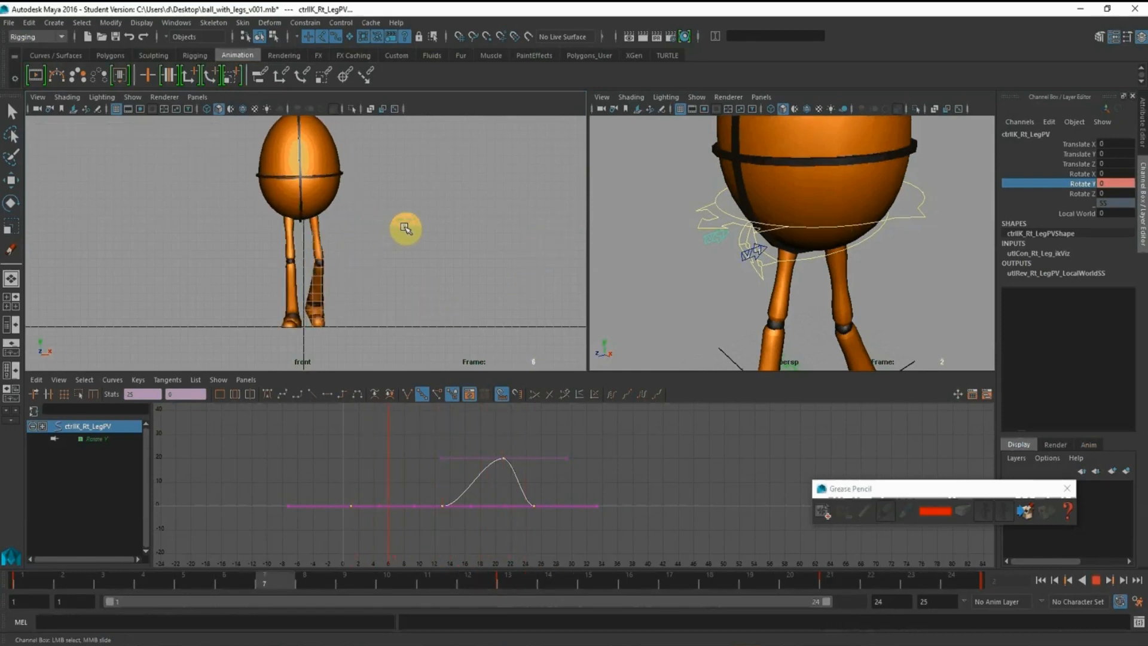
{"action": "right_click_drag", "start_coordinate": [433, 210], "coordinate": [394, 200], "text": "alt"}
{"action": "left_click_drag", "start_coordinate": [394, 199], "coordinate": [457, 237], "text": "alt"}
{"action": "key", "text": "space"}
{"action": "right_click_drag", "start_coordinate": [454, 253], "coordinate": [372, 321], "text": "alt"}
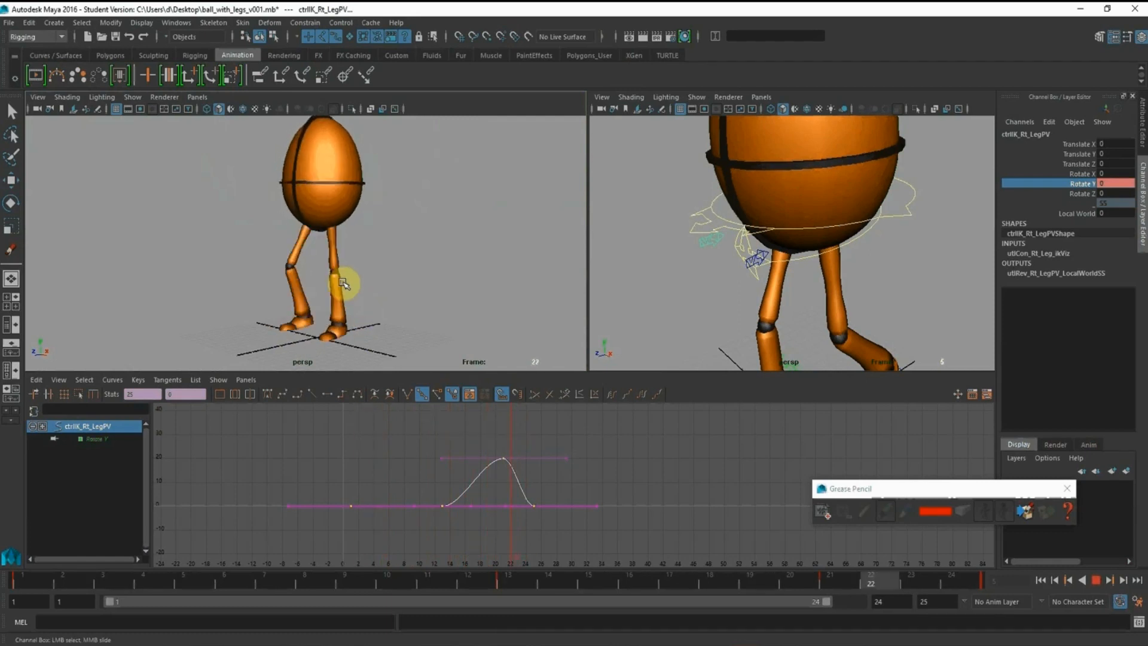
{"action": "left_click", "coordinate": [1096, 579]}
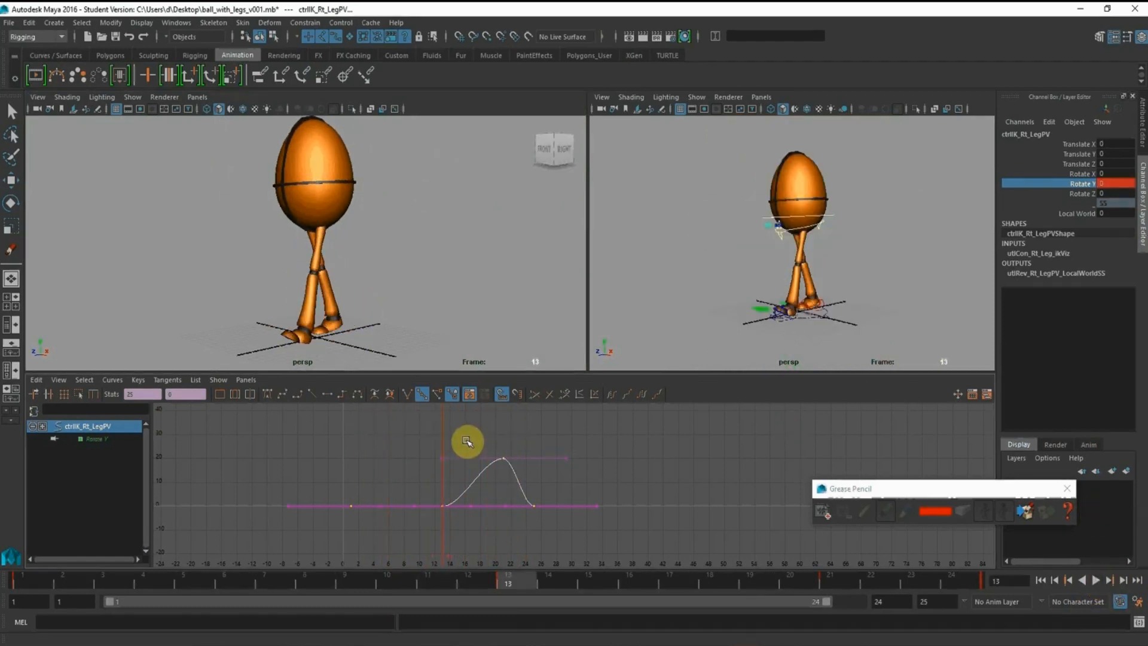
Set the right leg pole vector's Rotate Y key at frame 21 to 15 and the left one's key at frame 9 to -10
{"action": "left_click_drag", "start_coordinate": [483, 428], "coordinate": [551, 475]}
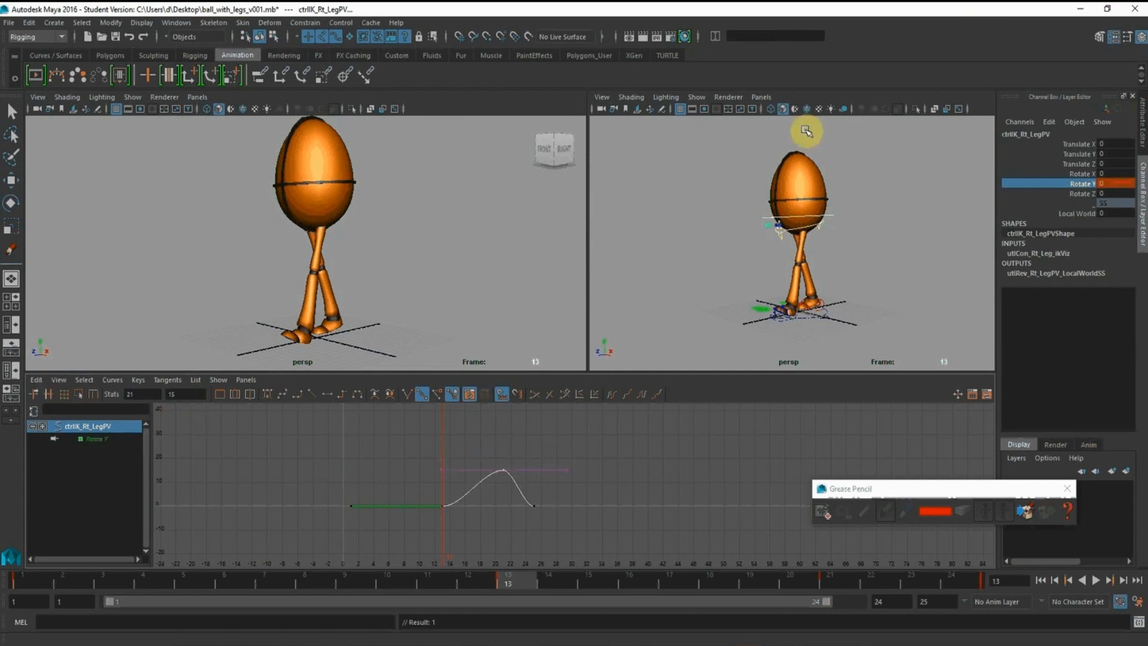
{"action": "right_click_drag", "start_coordinate": [748, 186], "coordinate": [861, 281], "text": "alt"}
{"action": "left_click_drag", "start_coordinate": [769, 251], "coordinate": [725, 233], "text": "alt"}
{"action": "left_click", "coordinate": [723, 235]}
{"action": "middle_click_drag", "start_coordinate": [393, 534], "coordinate": [401, 514], "text": "alt"}
{"action": "left_click_drag", "start_coordinate": [400, 514], "coordinate": [440, 549]}
{"action": "double_click", "coordinate": [183, 396]}
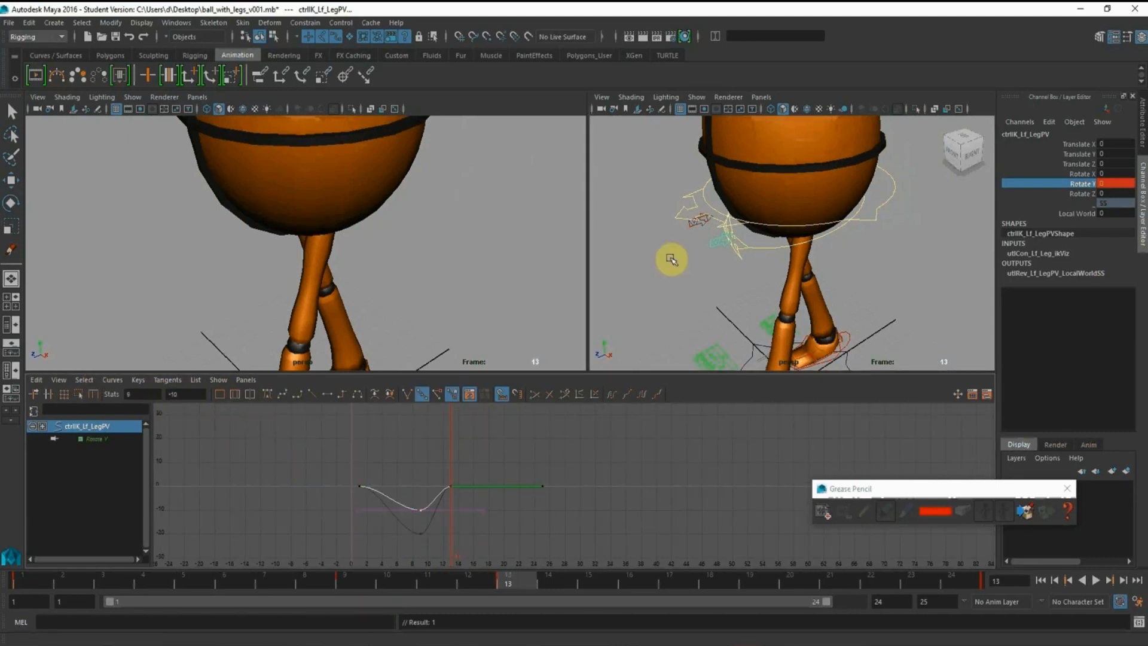
Select the right leg pole vector and set its Rotate Y key at frame 21 to 10
{"action": "left_click_drag", "start_coordinate": [800, 249], "coordinate": [812, 253], "text": "alt"}
{"action": "middle_click_drag", "start_coordinate": [724, 226], "coordinate": [724, 223], "text": "alt"}
{"action": "mouse_move", "coordinate": [724, 223]}
{"action": "left_mouse_down", "text": "alt"}
{"action": "mouse_move", "coordinate": [756, 243]}
{"action": "mouse_move", "coordinate": [732, 232]}
{"action": "left_mouse_up", "text": "alt"}
{"action": "left_click", "coordinate": [703, 216]}
{"action": "left_click", "coordinate": [703, 214]}
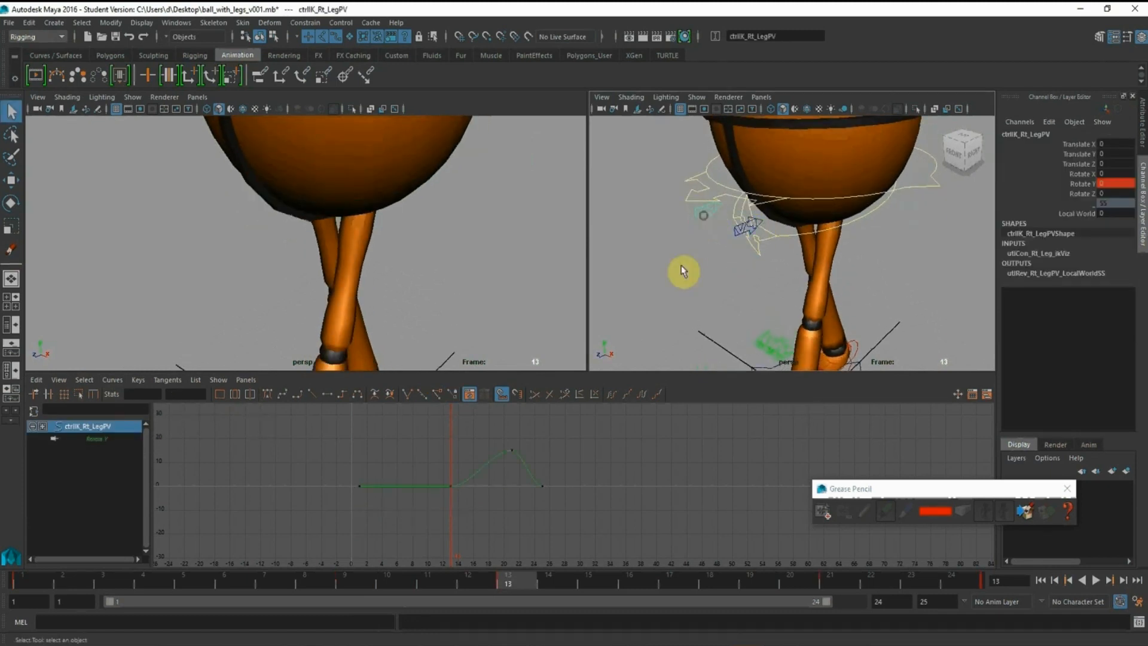
{"action": "left_click_drag", "start_coordinate": [454, 426], "coordinate": [545, 476]}
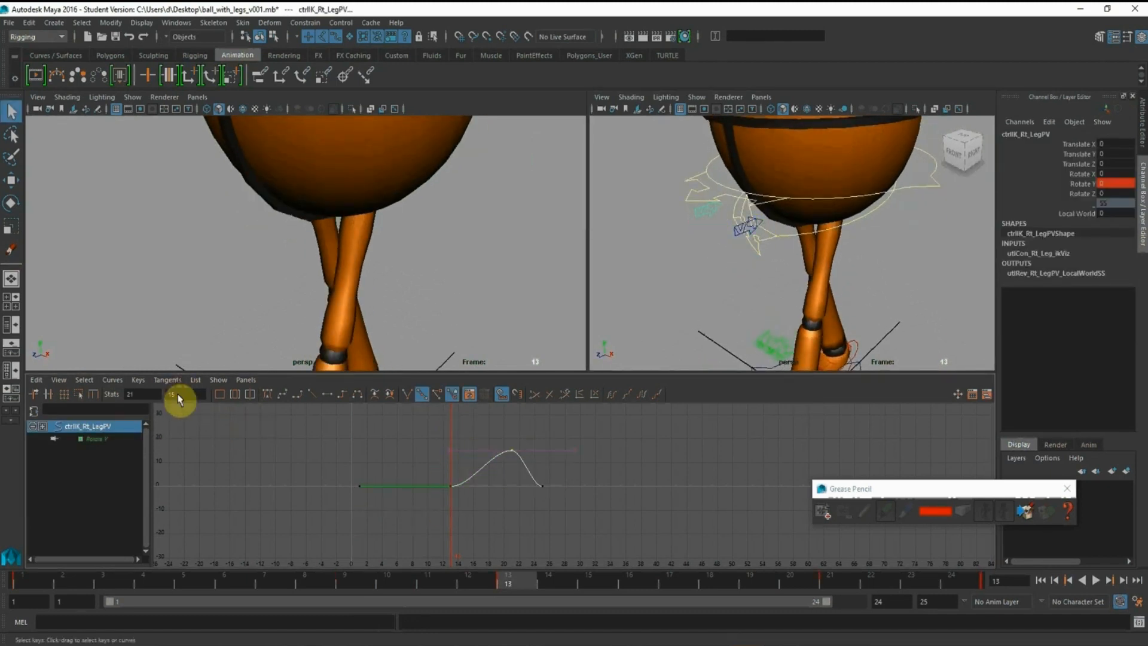
{"action": "left_click", "coordinate": [179, 395]}
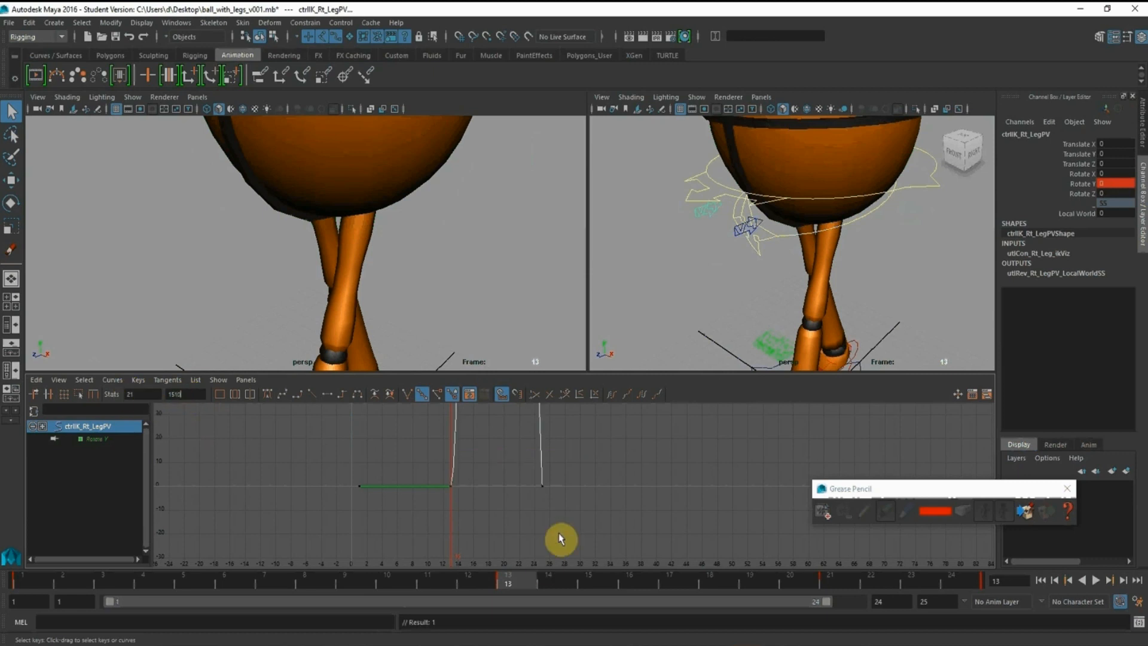
{"action": "left_click", "coordinate": [213, 426]}
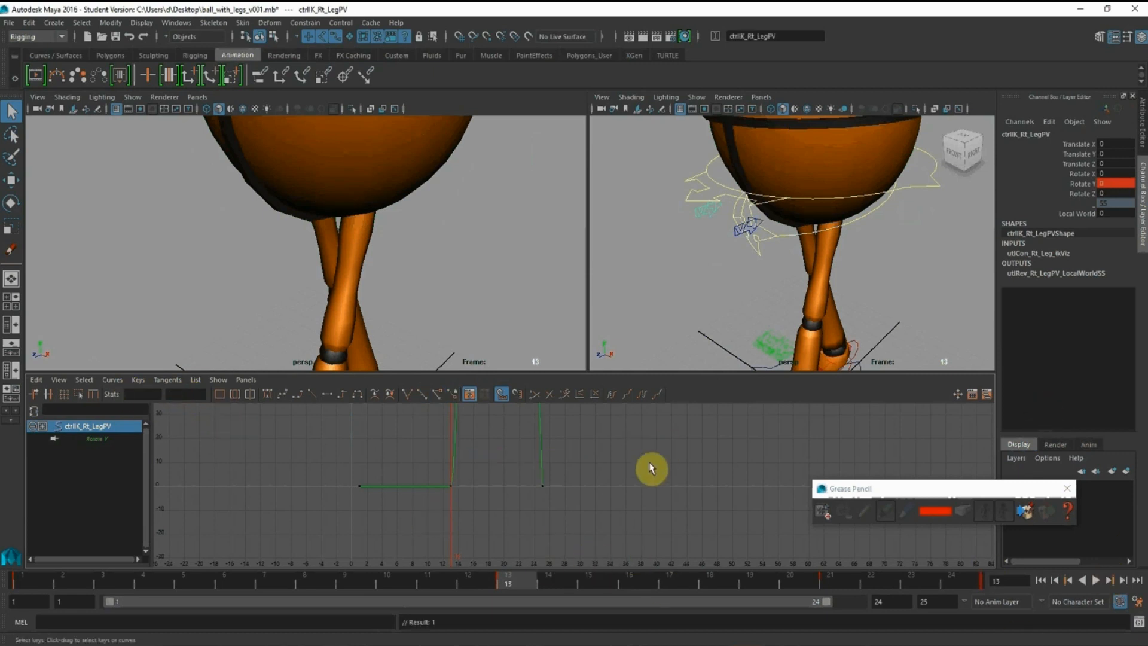
{"action": "middle_click_drag", "start_coordinate": [580, 508], "coordinate": [579, 496], "text": "alt+shift"}
{"action": "right_click_drag", "start_coordinate": [579, 496], "coordinate": [570, 557], "text": "alt+shift"}
{"action": "left_click_drag", "start_coordinate": [492, 416], "coordinate": [544, 454]}
{"action": "left_click", "coordinate": [185, 394]}
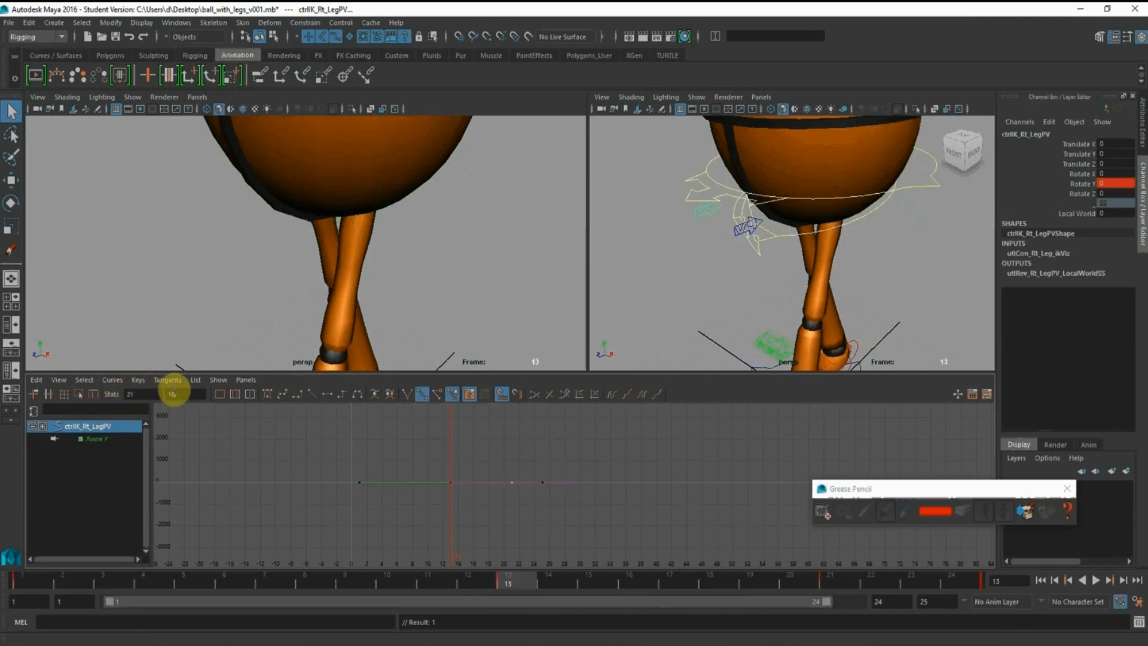
Frame the whole character in the perspective view and play the walk cycle to check the reduced knee swing
{"action": "right_click_drag", "start_coordinate": [533, 503], "coordinate": [499, 502], "text": "alt+shift"}
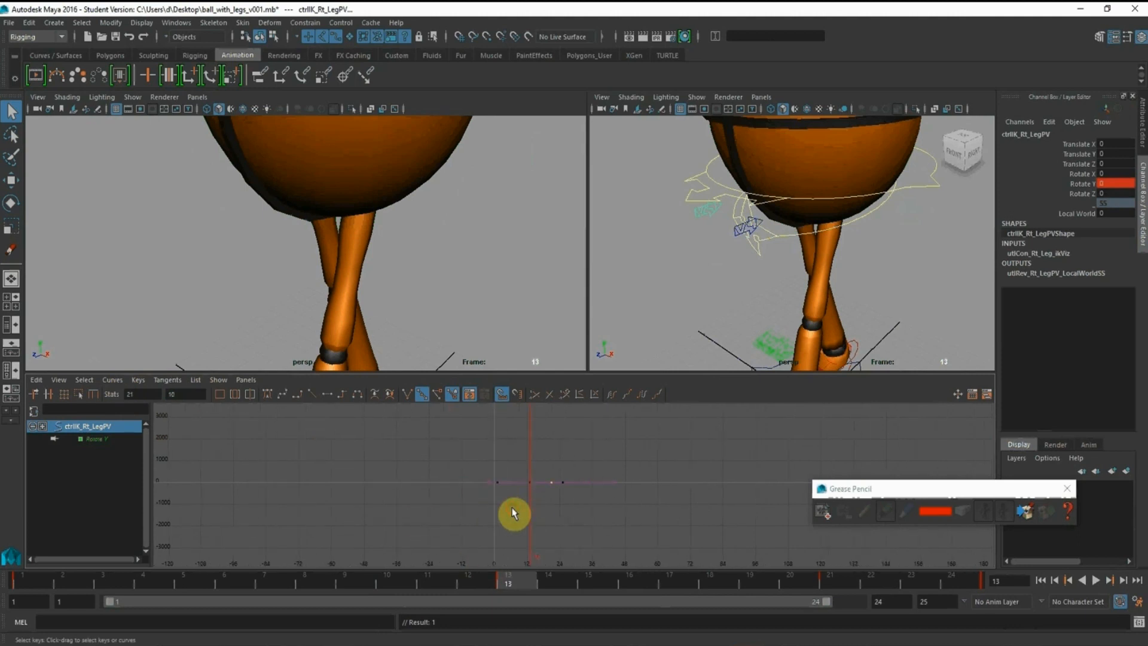
{"action": "key", "text": "f"}
{"action": "right_click_drag", "start_coordinate": [668, 530], "coordinate": [616, 524], "text": "alt"}
{"action": "right_click_drag", "start_coordinate": [439, 324], "coordinate": [250, 217], "text": "alt"}
{"action": "left_click_drag", "start_coordinate": [252, 217], "coordinate": [241, 190], "text": "alt"}
{"action": "right_click_drag", "start_coordinate": [241, 190], "coordinate": [271, 216], "text": "alt"}
{"action": "middle_click_drag", "start_coordinate": [271, 215], "coordinate": [266, 237], "text": "alt"}
{"action": "left_click_drag", "start_coordinate": [266, 237], "coordinate": [251, 236], "text": "alt"}
{"action": "right_click_drag", "start_coordinate": [251, 236], "coordinate": [287, 268], "text": "alt"}
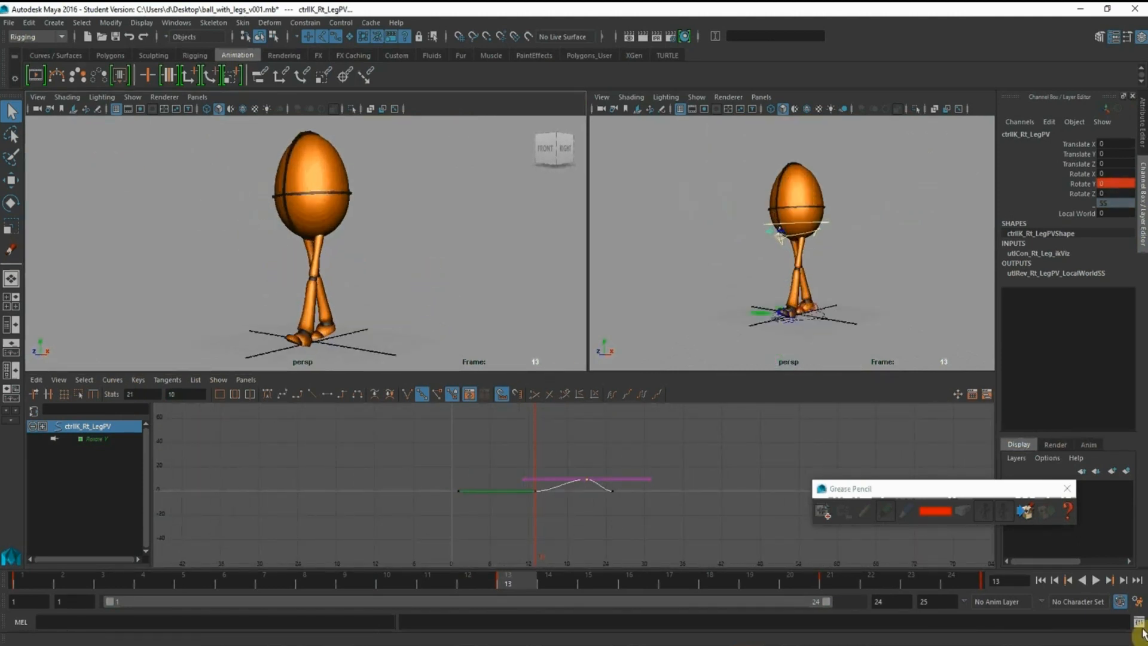
{"action": "left_click", "coordinate": [1095, 580]}
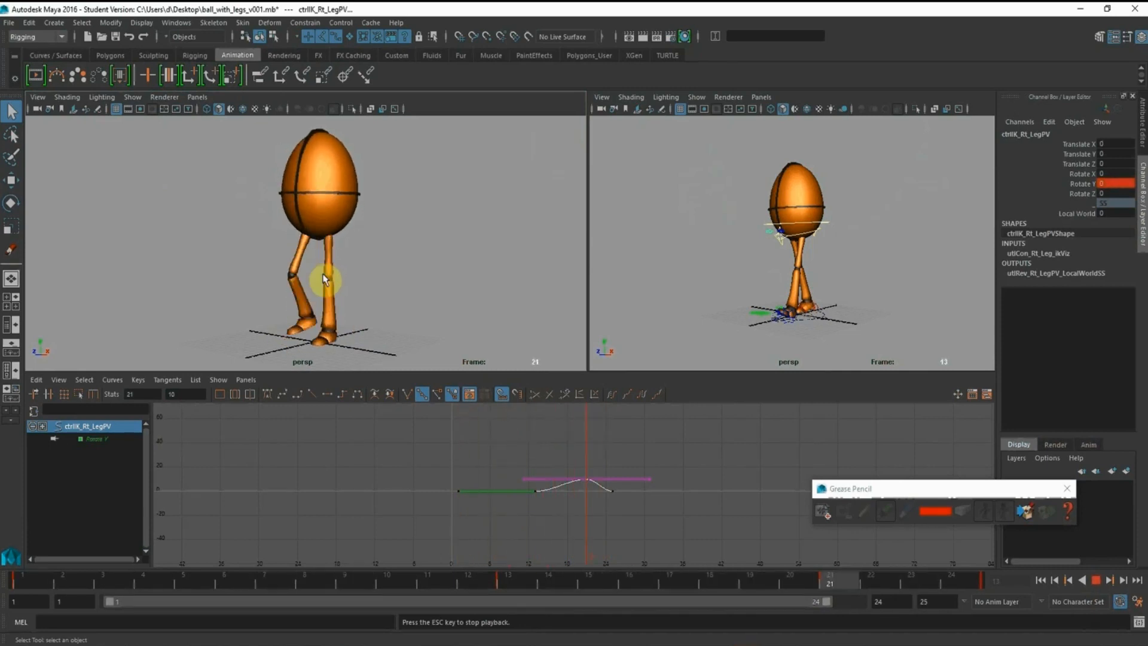
{"action": "left_click", "coordinate": [1096, 580]}
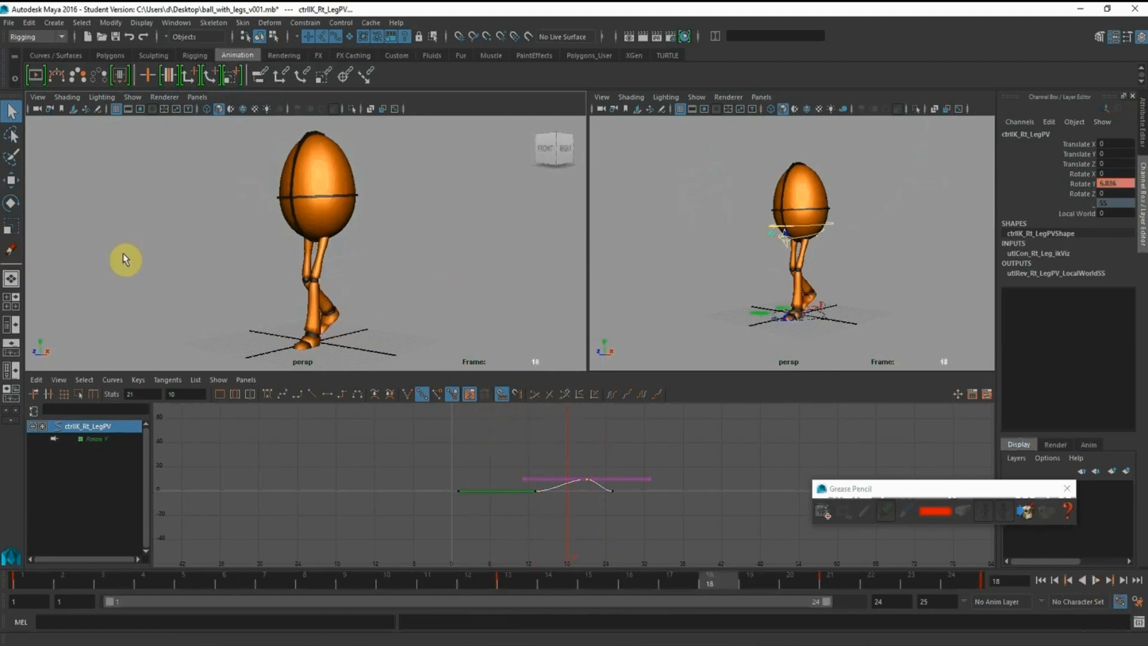
Switch the larger viewport to the side view, close in on the legs, and play the walk cycle to examine the knees
{"action": "key", "text": "space"}
{"action": "left_click_drag", "start_coordinate": [390, 277], "coordinate": [419, 282]}
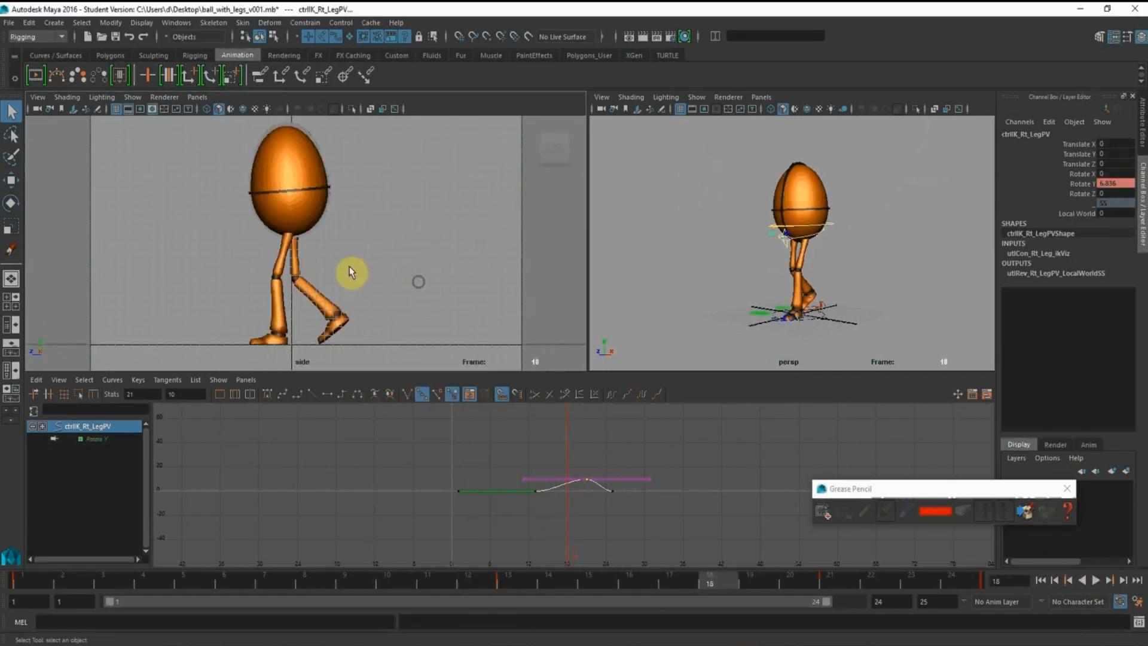
{"action": "right_click_drag", "start_coordinate": [382, 280], "coordinate": [411, 269], "text": "alt"}
{"action": "middle_click_drag", "start_coordinate": [411, 269], "coordinate": [367, 251], "text": "alt"}
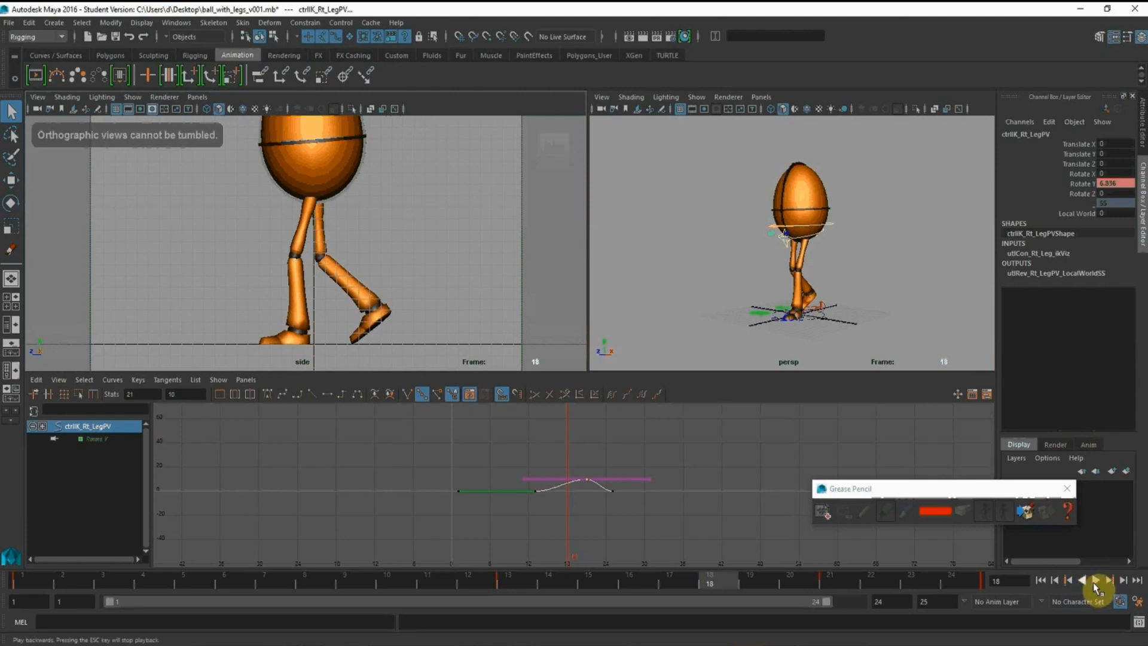
{"action": "left_click", "coordinate": [1096, 581]}
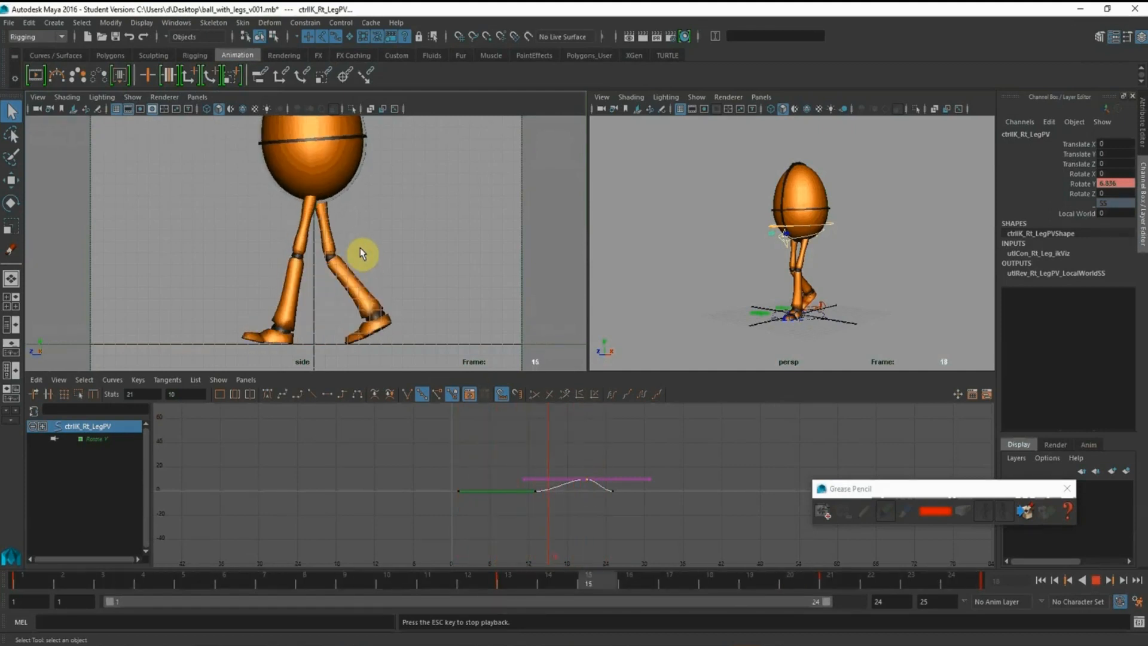
{"action": "left_click", "coordinate": [1096, 579]}
Select the left leg's extra attributes control (ctrlX_Lf_LegExtra) near the feet in the perspective view
{"action": "left_click_drag", "start_coordinate": [811, 295], "coordinate": [802, 256], "text": "alt"}
{"action": "right_click_drag", "start_coordinate": [768, 241], "coordinate": [812, 281], "text": "alt"}
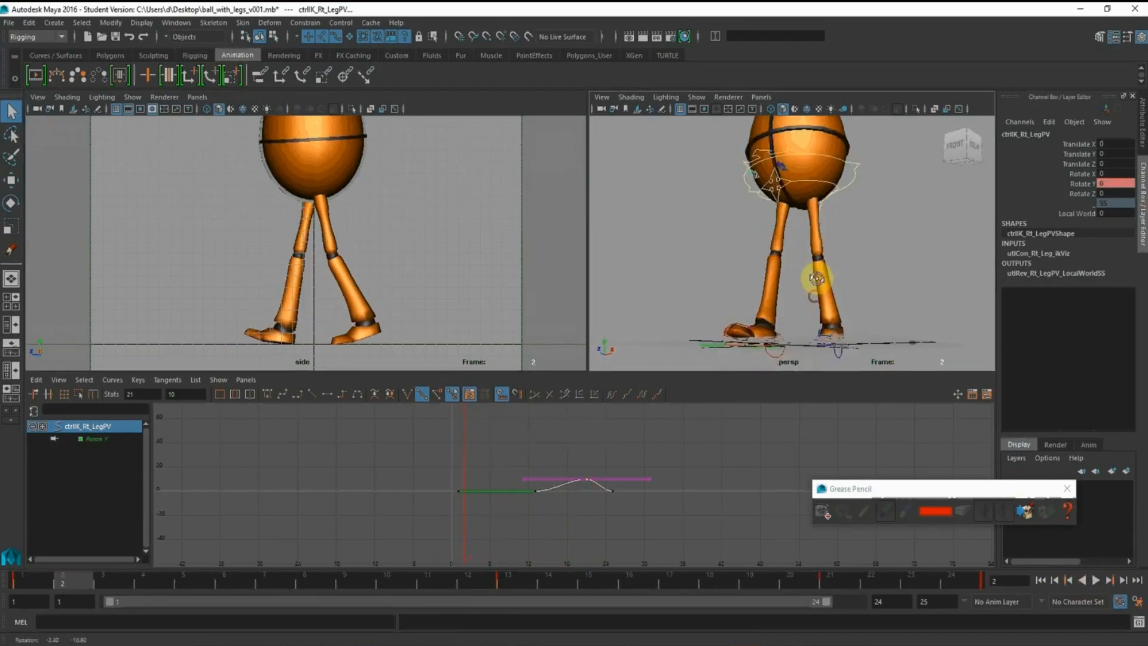
{"action": "left_click_drag", "start_coordinate": [812, 281], "coordinate": [816, 293], "text": "alt"}
{"action": "middle_click_drag", "start_coordinate": [816, 286], "coordinate": [819, 226], "text": "alt"}
{"action": "left_click", "coordinate": [745, 293]}
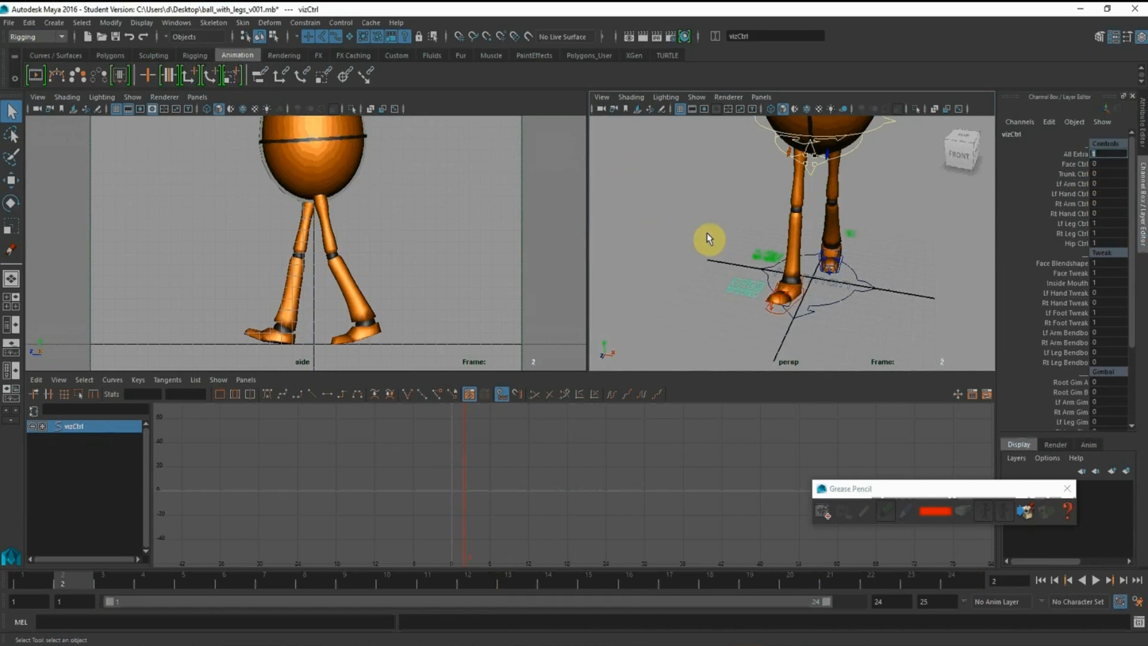
{"action": "mouse_move", "coordinate": [707, 233]}
{"action": "left_mouse_down", "text": "alt"}
{"action": "mouse_move", "coordinate": [727, 226]}
{"action": "mouse_move", "coordinate": [718, 236]}
{"action": "left_mouse_up", "text": "alt"}
{"action": "right_click_drag", "start_coordinate": [717, 236], "coordinate": [847, 289], "text": "alt"}
{"action": "left_click", "coordinate": [888, 231]}
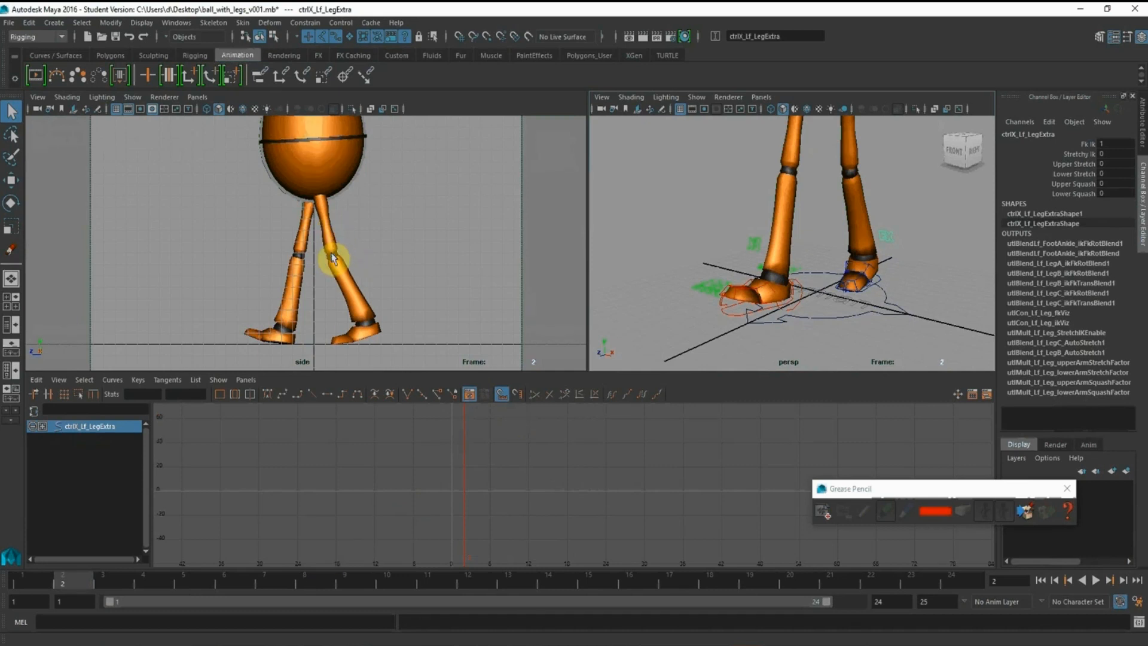
Step back and forth between frames 11 and 16 in the enlarged side view to examine how the rear knee pops
{"action": "key", "text": "alt+v"}
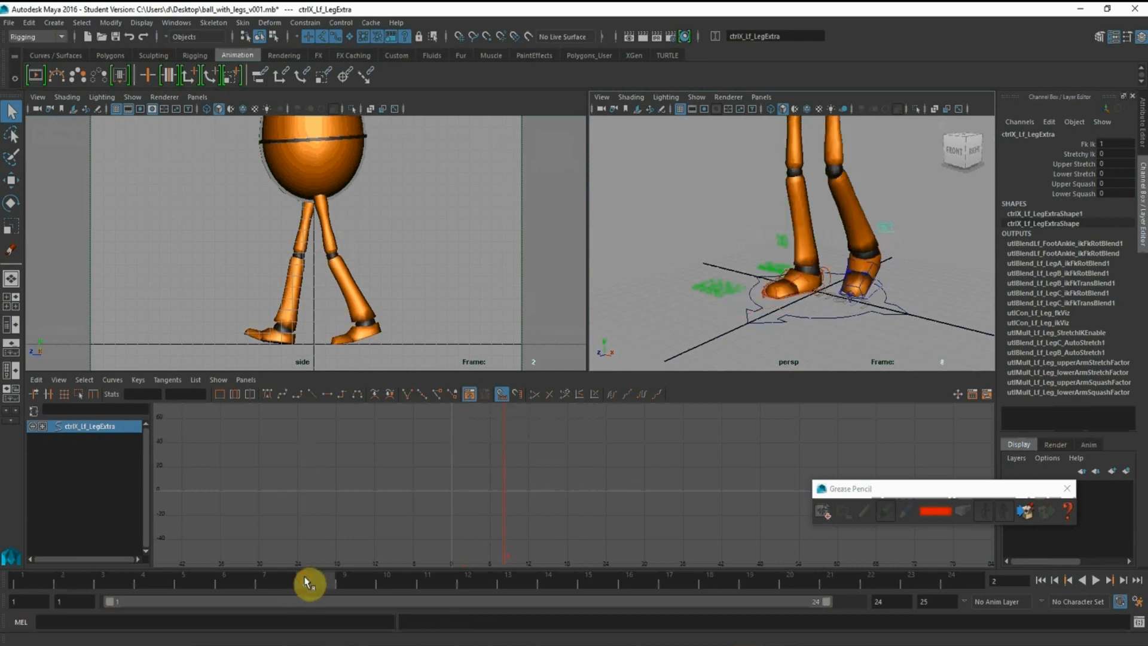
{"action": "left_click_drag", "start_coordinate": [417, 588], "coordinate": [452, 591]}
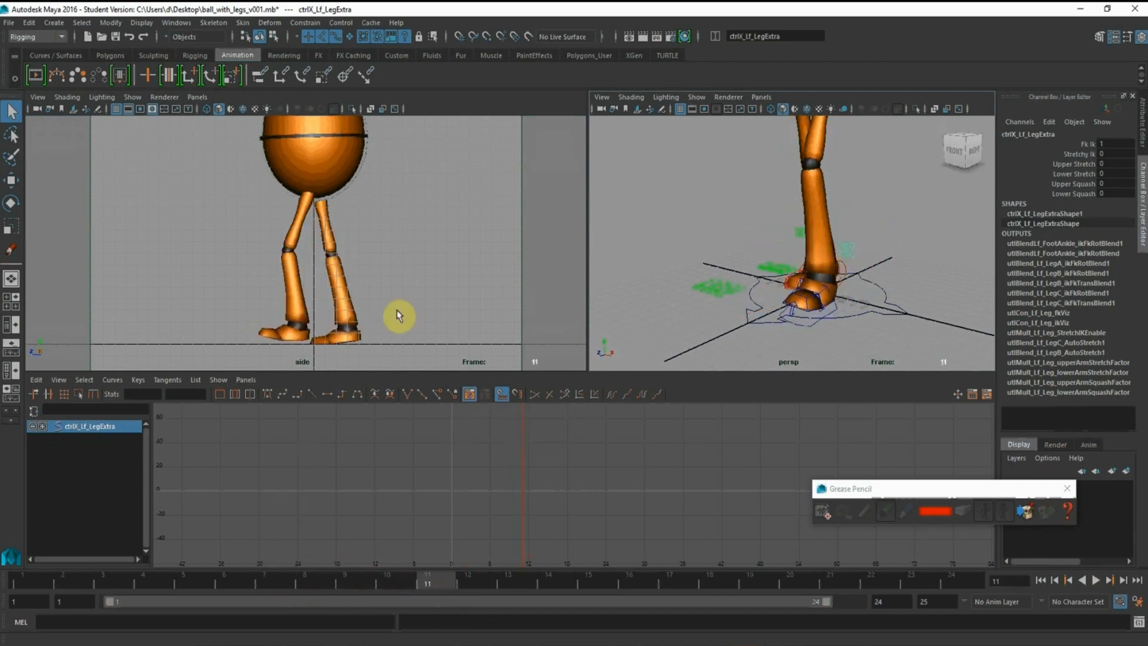
{"action": "middle_click", "coordinate": [397, 305]}
{"action": "right_click_drag", "start_coordinate": [344, 241], "coordinate": [513, 355], "text": "alt"}
{"action": "middle_click_drag", "start_coordinate": [469, 289], "coordinate": [381, 158], "text": "alt"}
{"action": "right_click_drag", "start_coordinate": [394, 228], "coordinate": [326, 218], "text": "alt"}
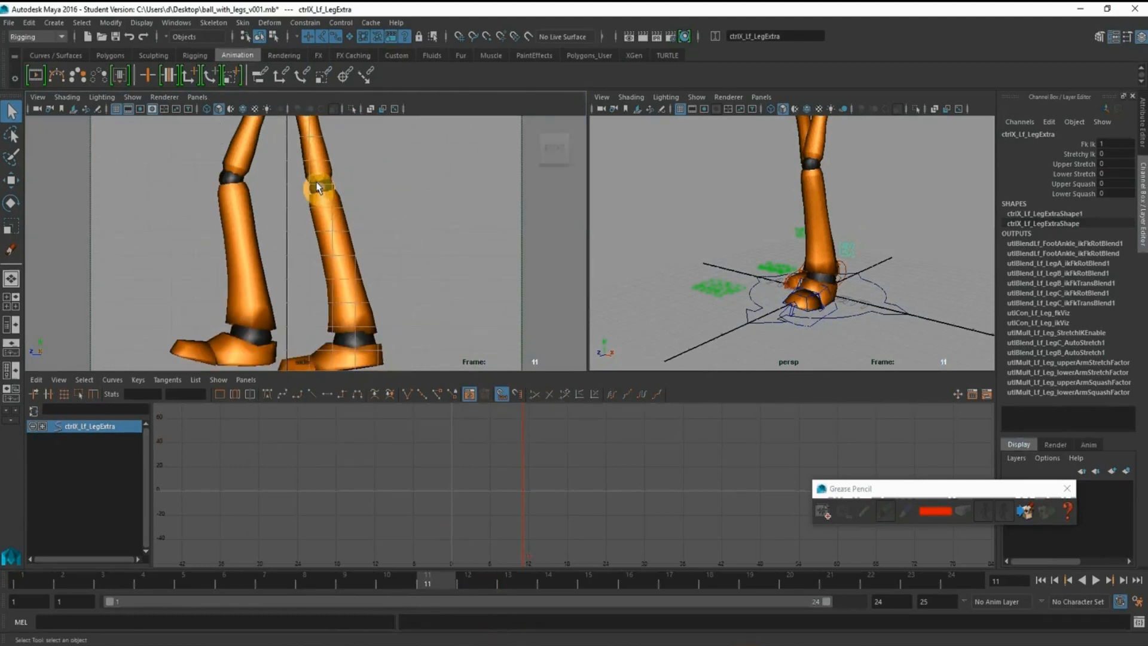
{"action": "key", "text": "alt+period"}
{"action": "key", "text": "alt+period"}
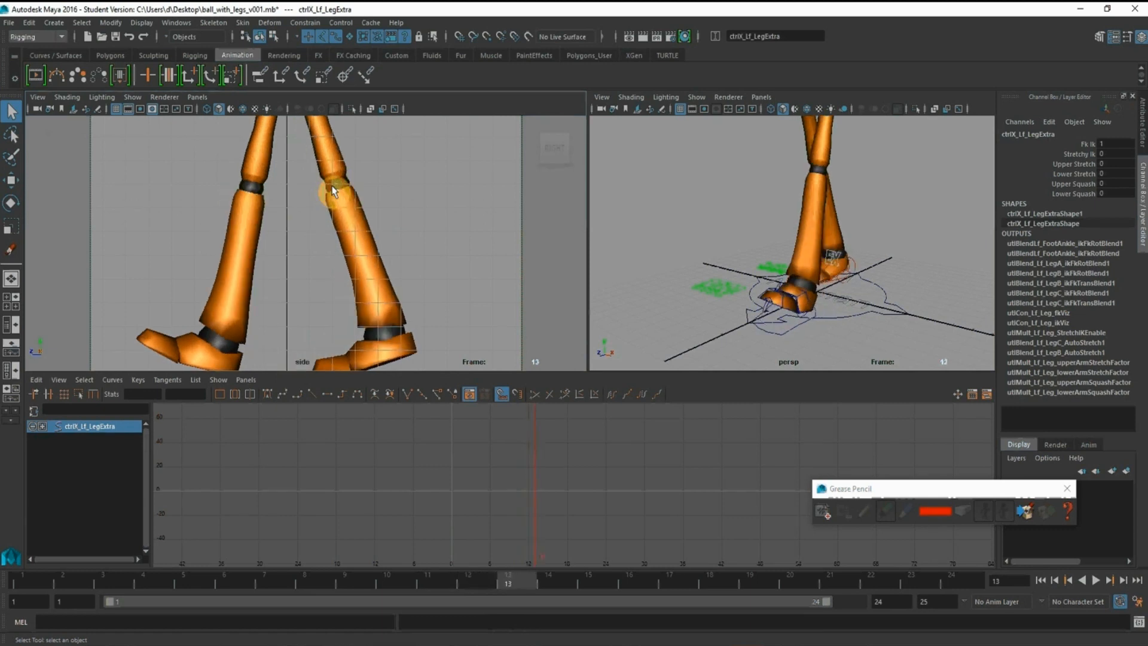
{"action": "key", "text": "alt+period"}
{"action": "key", "text": "alt+period"}
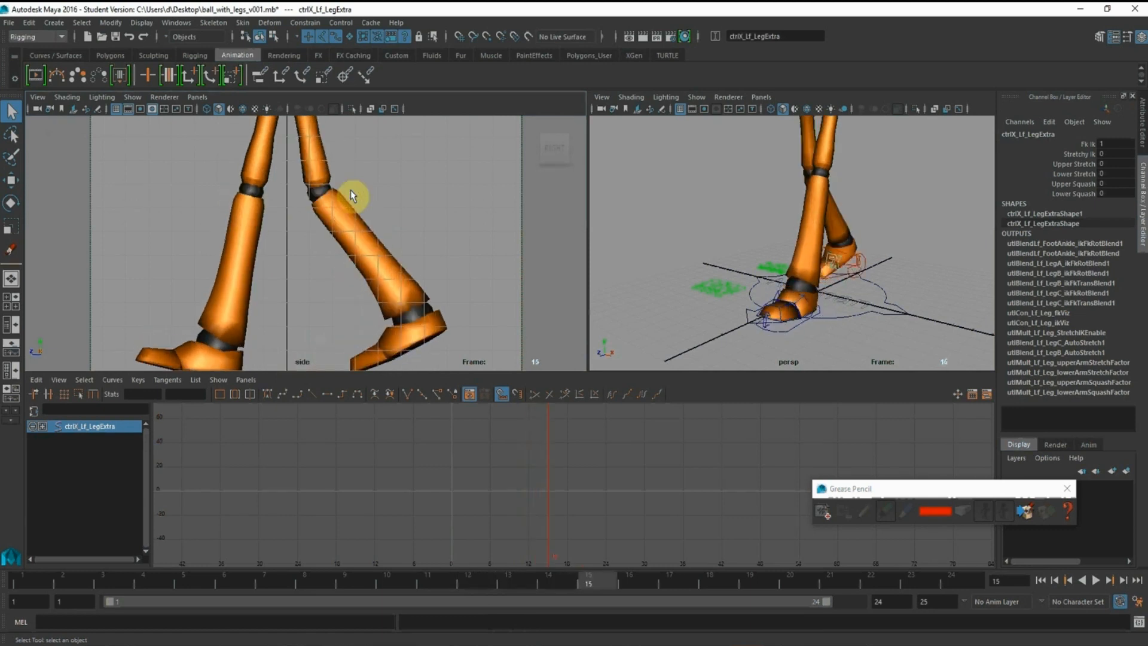
{"action": "key", "text": "alt+comma"}
{"action": "key", "text": "alt+comma"}
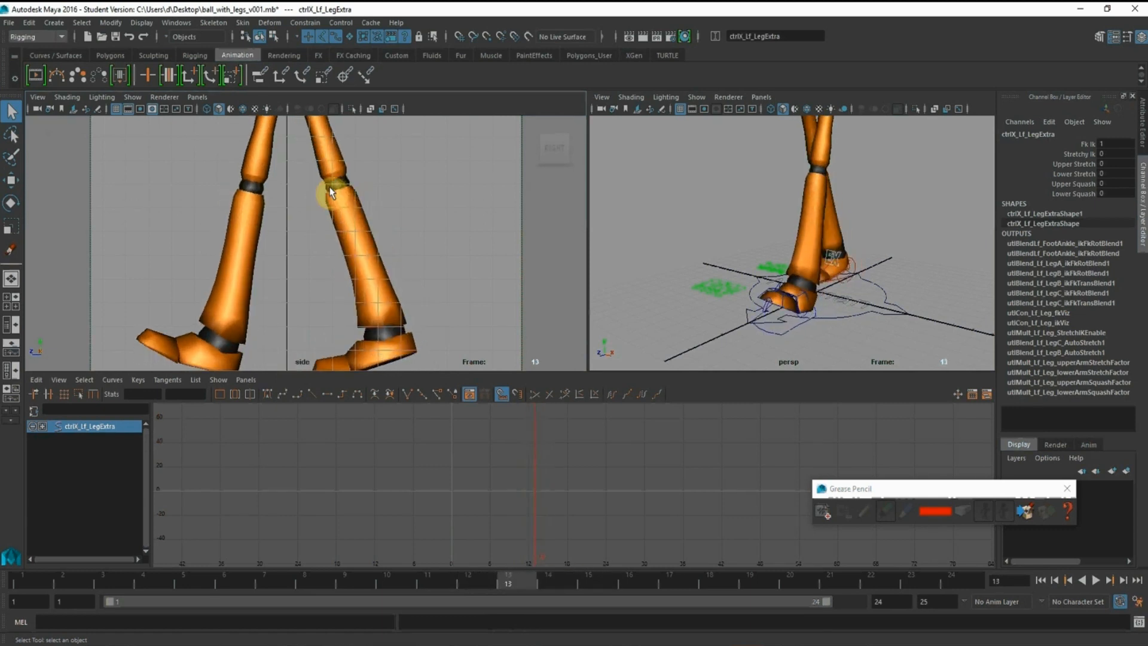
{"action": "key", "text": "alt+period"}
{"action": "key", "text": "alt+comma"}
{"action": "key", "text": "alt+comma"}
{"action": "key", "text": "alt+period"}
{"action": "key", "text": "alt+comma"}
{"action": "key", "text": "alt+period"}
{"action": "key", "text": "alt+period"}
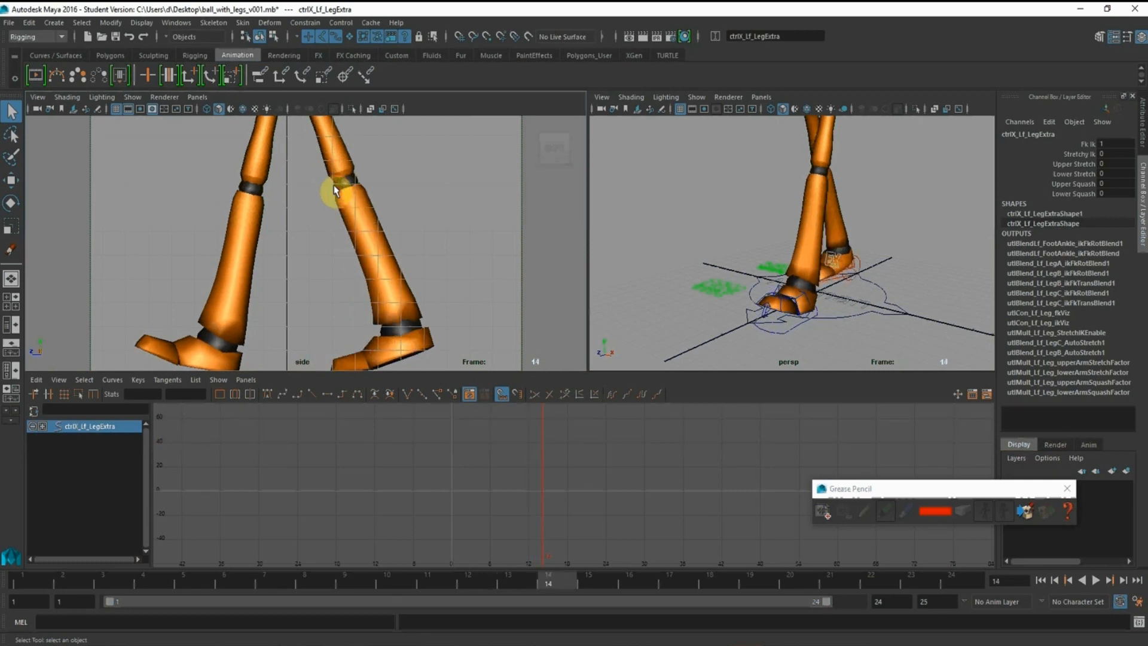
{"action": "key", "text": "alt+period"}
{"action": "key", "text": "alt+comma"}
{"action": "key", "text": "alt+comma"}
{"action": "key", "text": "alt+period"}
{"action": "key", "text": "alt+period"}
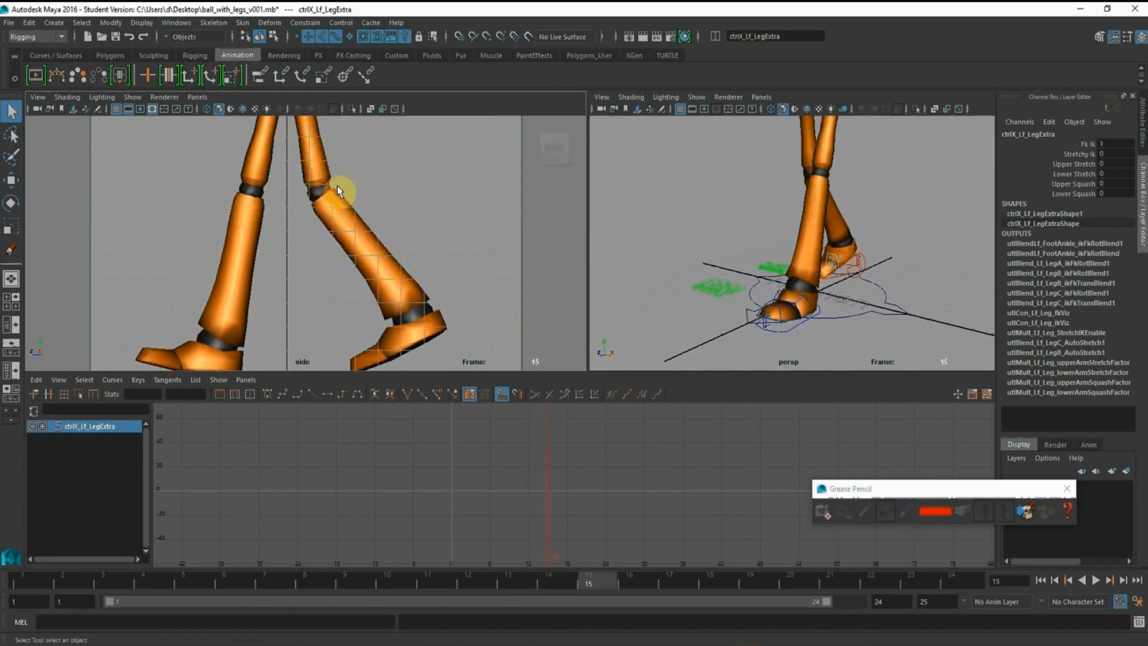
{"action": "key", "text": "alt+comma"}
{"action": "key", "text": "alt+period"}
{"action": "key", "text": "alt+comma"}
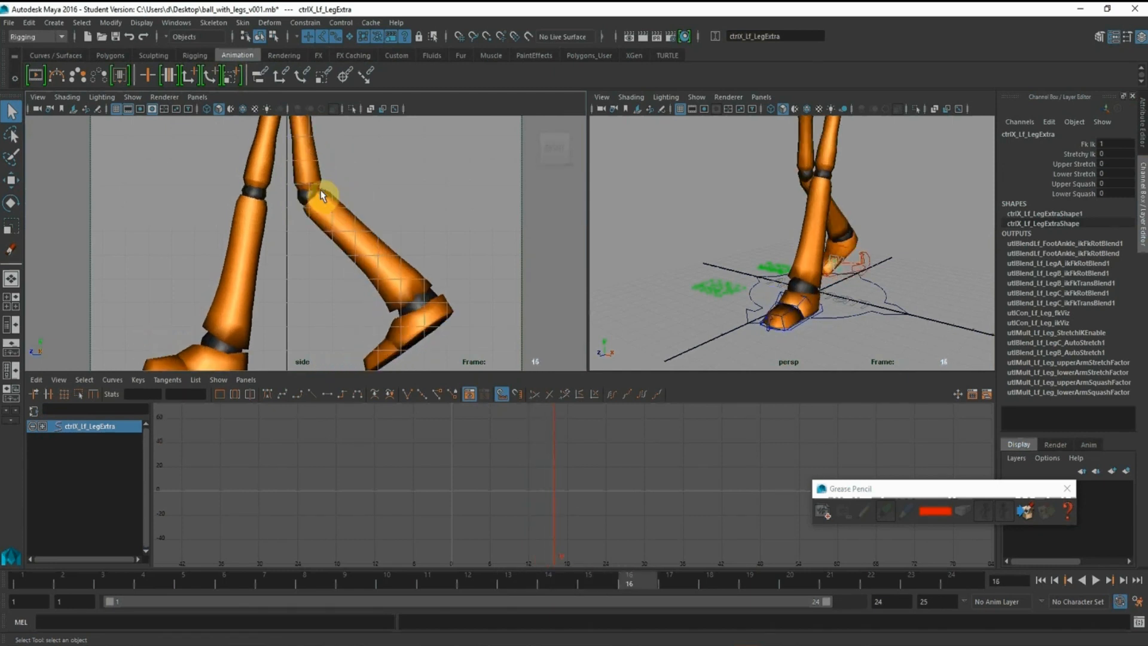
{"action": "key", "text": "alt+period"}
{"action": "key", "text": "alt+comma"}
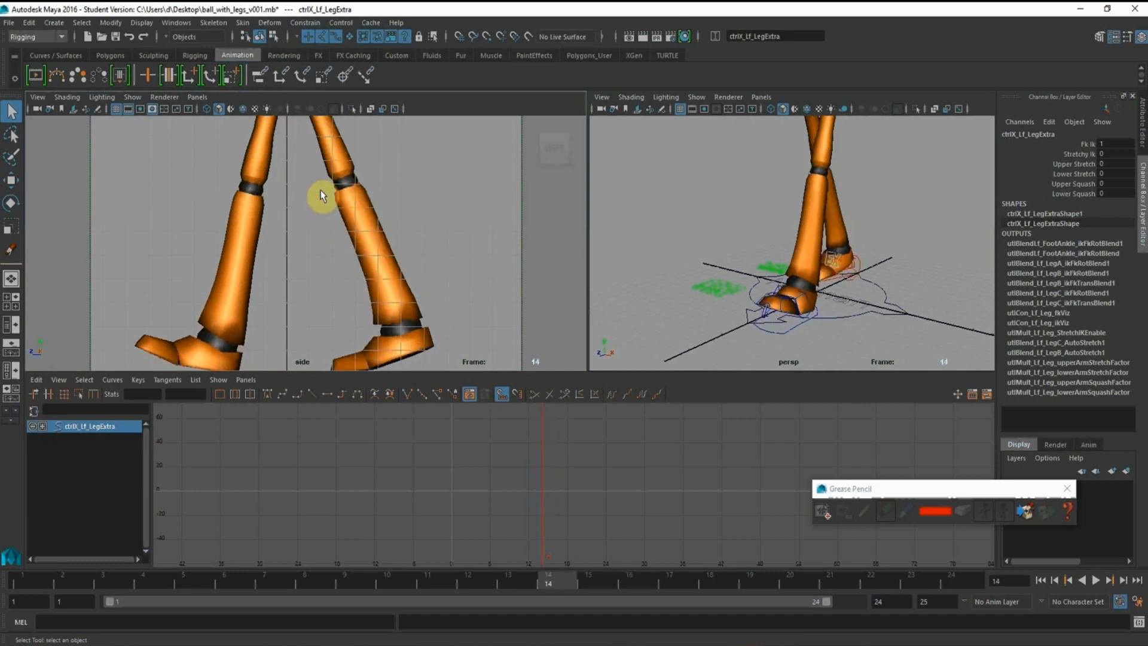
{"action": "key", "text": "alt+period"}
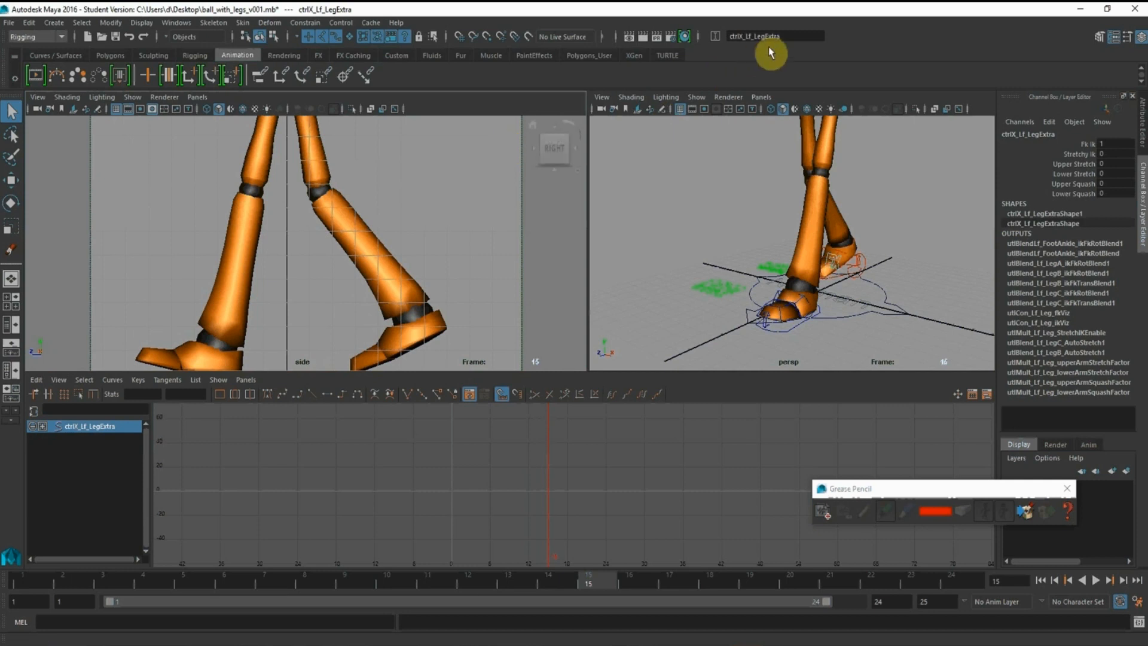
Key the left leg extra control's Upper Stretch at 0 on frame 14
{"action": "left_click_drag", "start_coordinate": [864, 233], "coordinate": [867, 272], "text": "alt"}
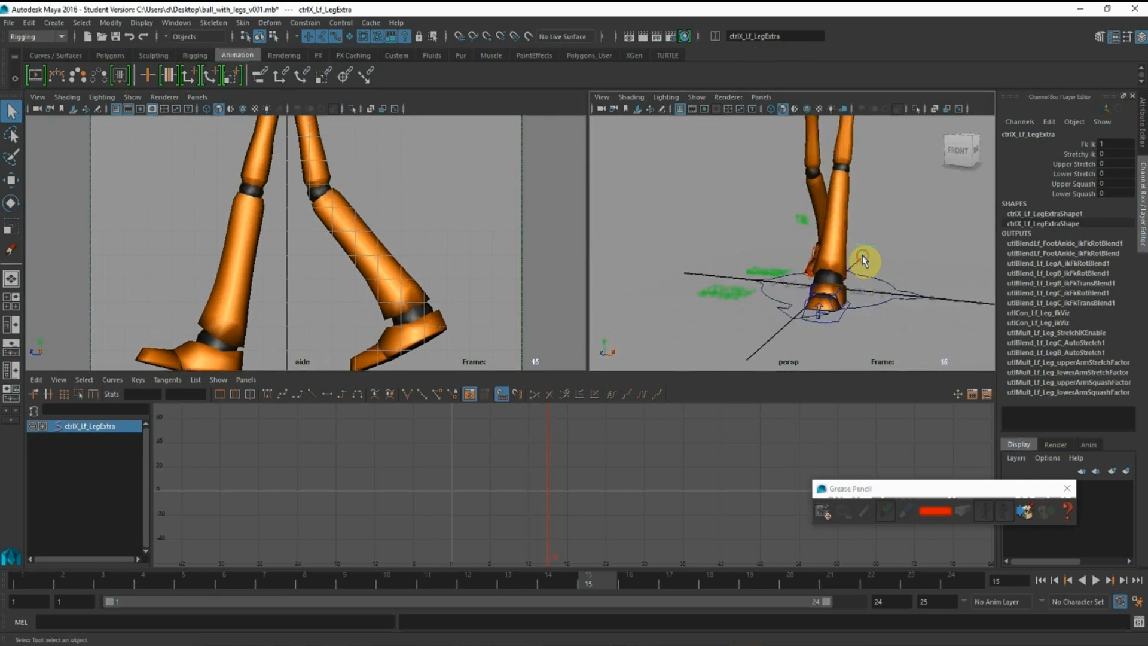
{"action": "left_click", "coordinate": [1066, 164]}
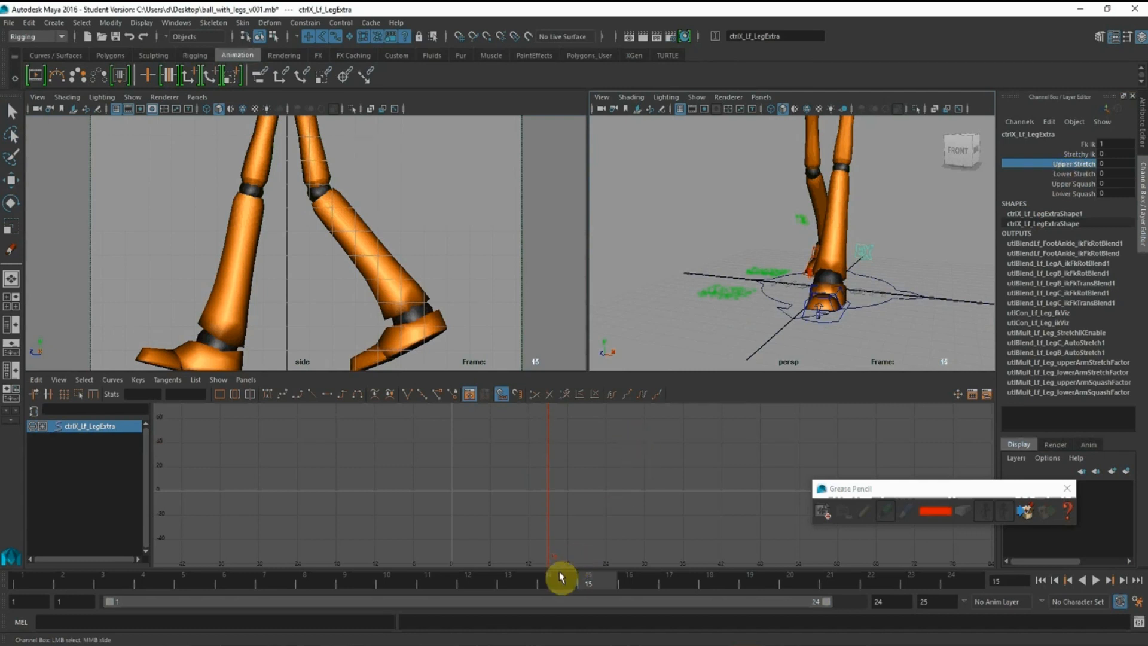
{"action": "left_click_drag", "start_coordinate": [561, 577], "coordinate": [552, 578]}
{"action": "left_click", "coordinate": [1089, 167]}
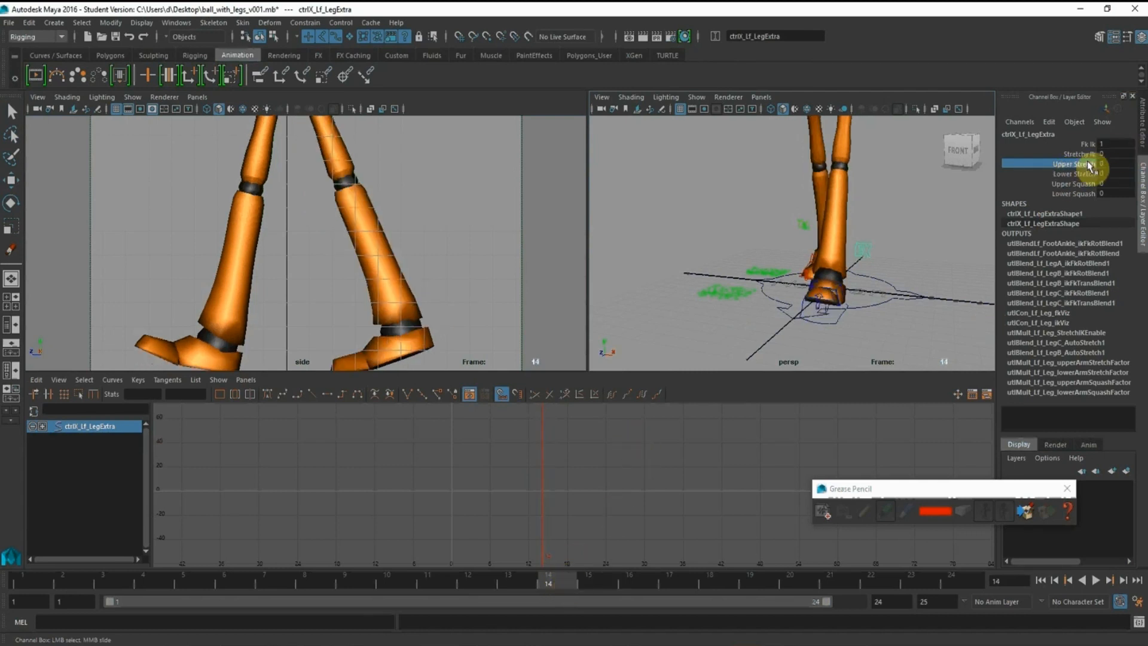
{"action": "right_click", "coordinate": [1087, 170]}
{"action": "left_click", "coordinate": [1085, 183]}
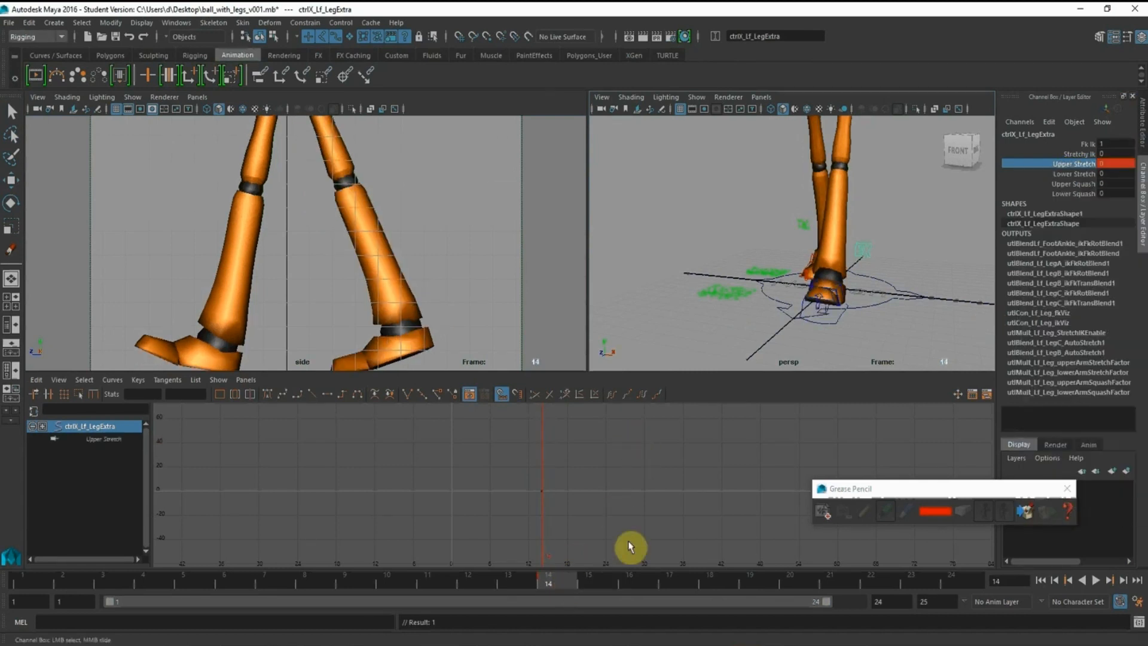
Try adjusting the left leg's Upper Stretch at frame 15 and undo the change
{"action": "left_click", "coordinate": [596, 576]}
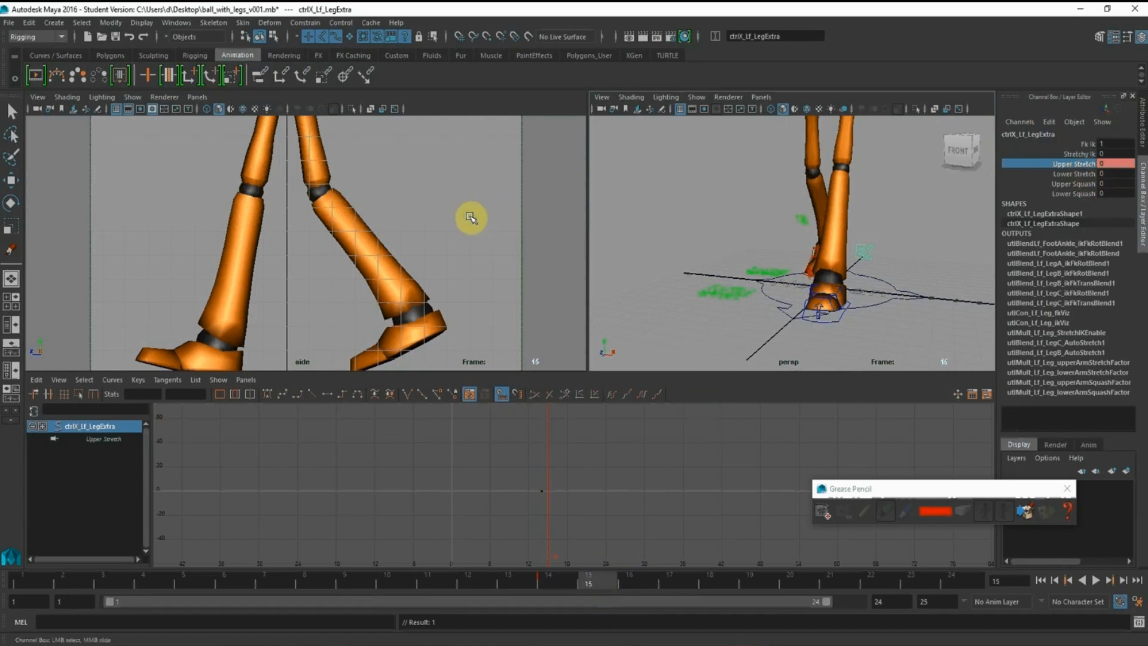
{"action": "middle_click_drag", "start_coordinate": [472, 218], "coordinate": [468, 215]}
{"action": "key", "text": "ctrl+z"}
Select the right leg's extra control (ctrlX_Rt_LegExtra) and key its Upper Stretch at 0 on frame 14
{"action": "left_click_drag", "start_coordinate": [799, 238], "coordinate": [800, 231], "text": "alt"}
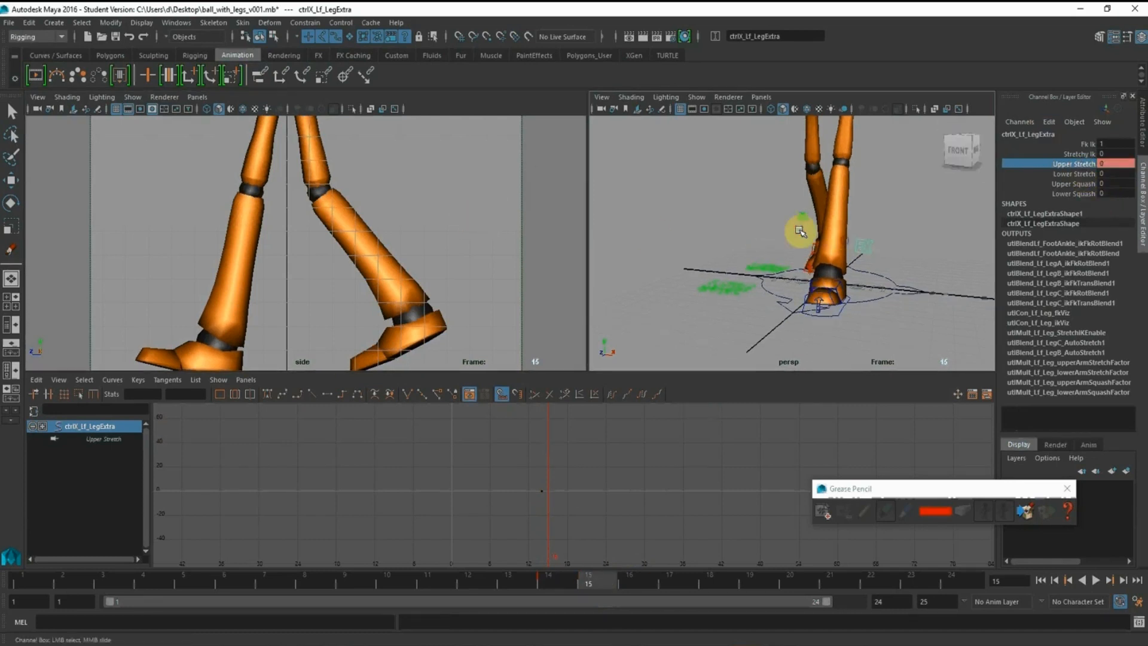
{"action": "left_click", "coordinate": [803, 215]}
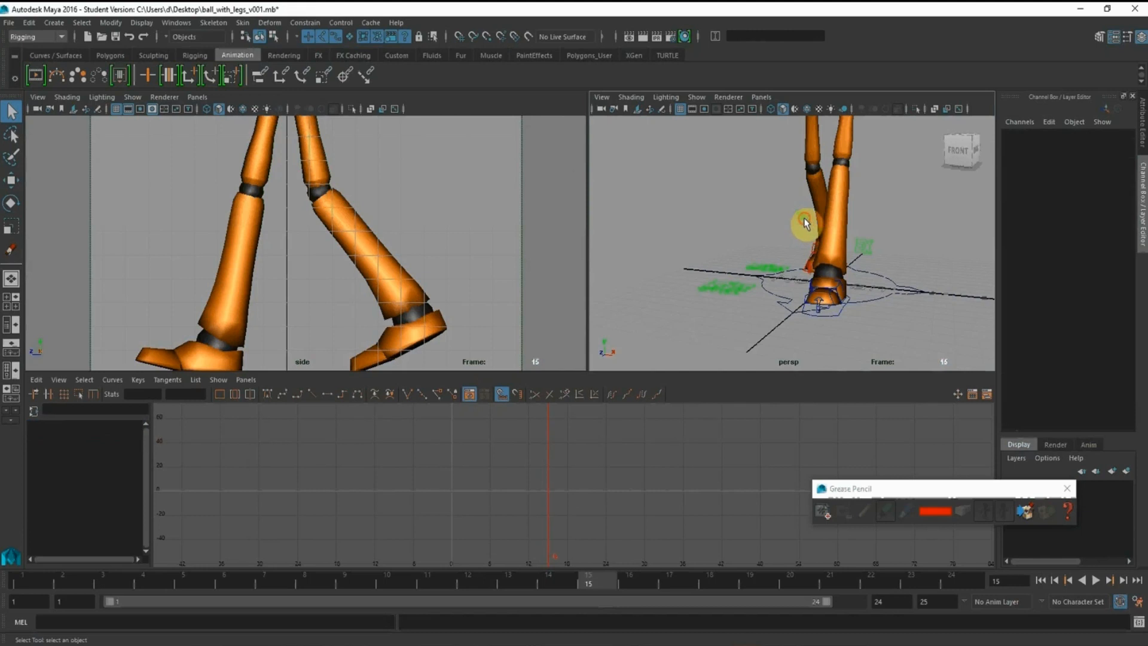
{"action": "left_click", "coordinate": [550, 558]}
{"action": "left_click", "coordinate": [556, 579]}
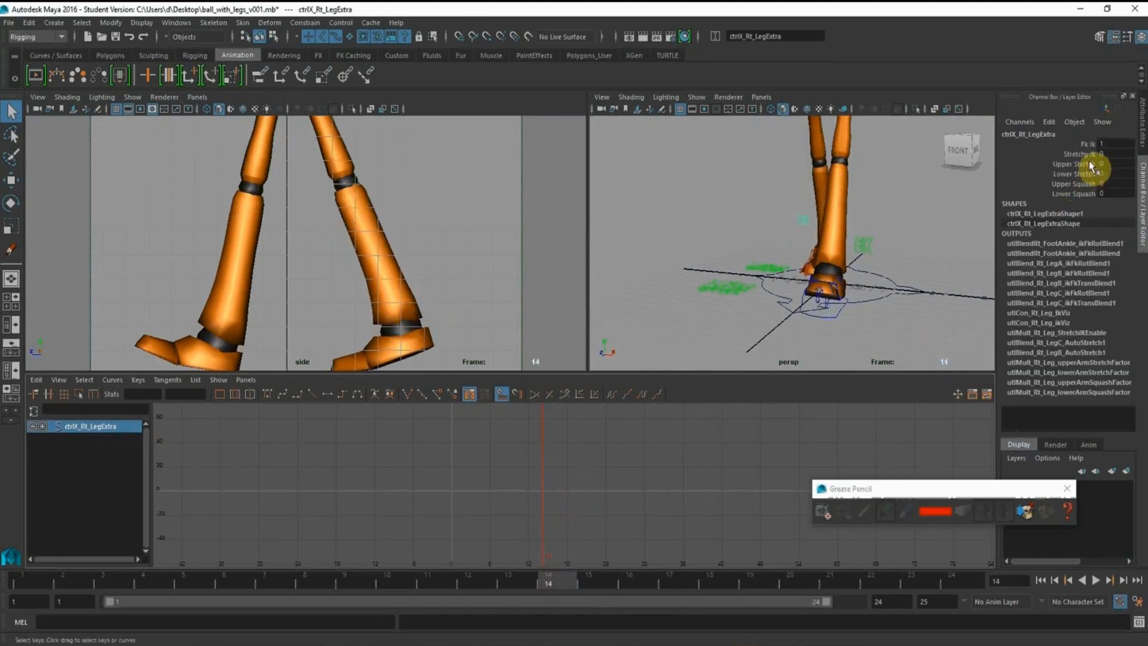
{"action": "left_click", "coordinate": [1076, 164]}
{"action": "right_click", "coordinate": [1082, 164]}
{"action": "left_click", "coordinate": [1082, 189]}
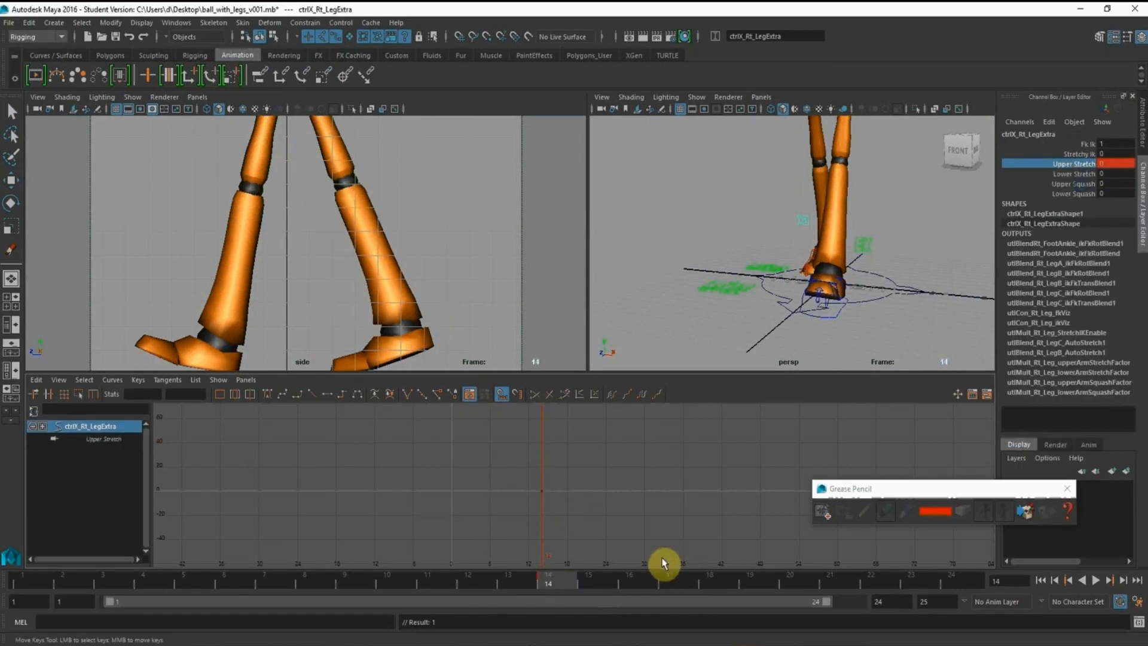
Shorten the right upper leg at frame 15 with an Upper Stretch of -1.8 and compare it with frame 14
{"action": "left_click", "coordinate": [587, 579]}
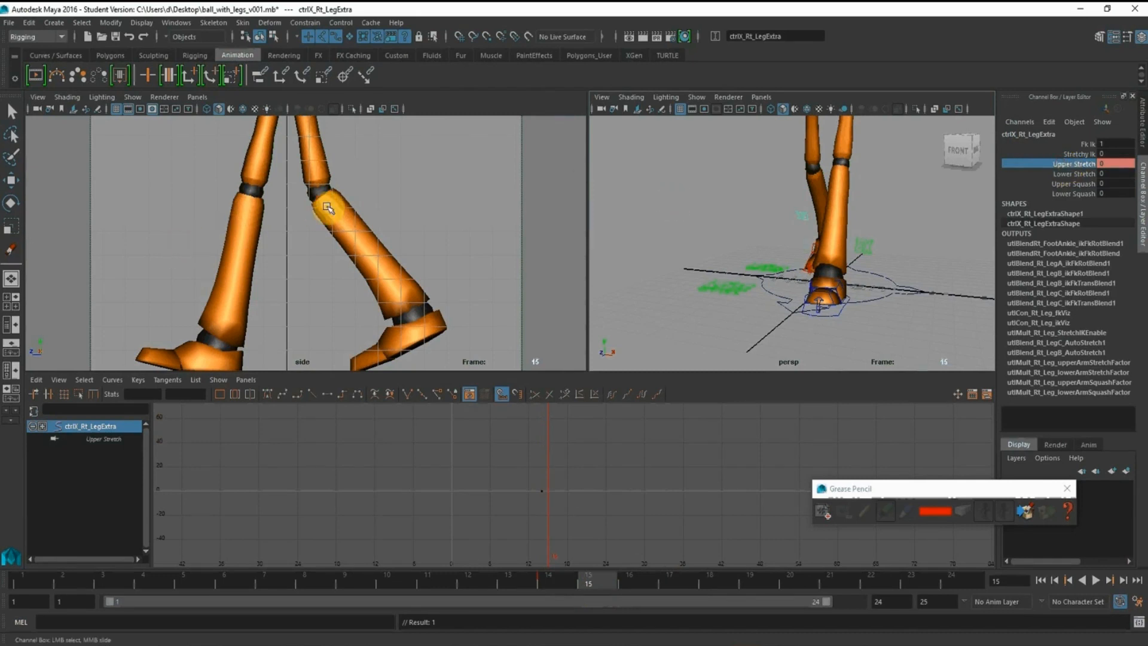
{"action": "middle_click_drag", "start_coordinate": [327, 206], "coordinate": [333, 204]}
{"action": "middle_click_drag", "start_coordinate": [328, 204], "coordinate": [313, 205]}
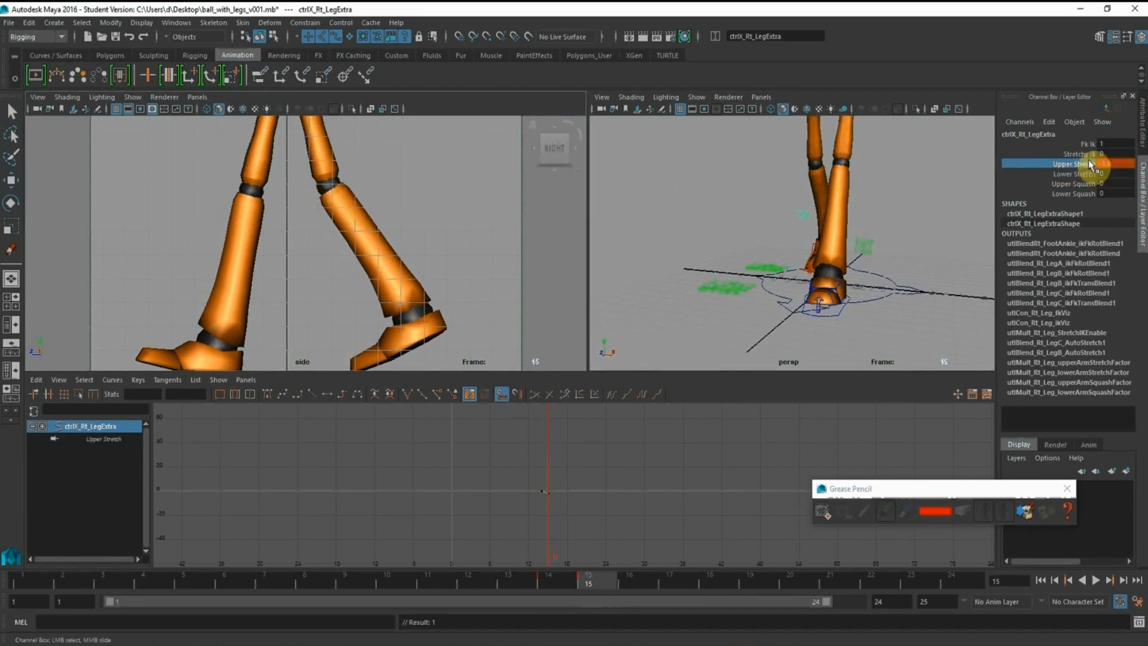
{"action": "left_click", "coordinate": [565, 579]}
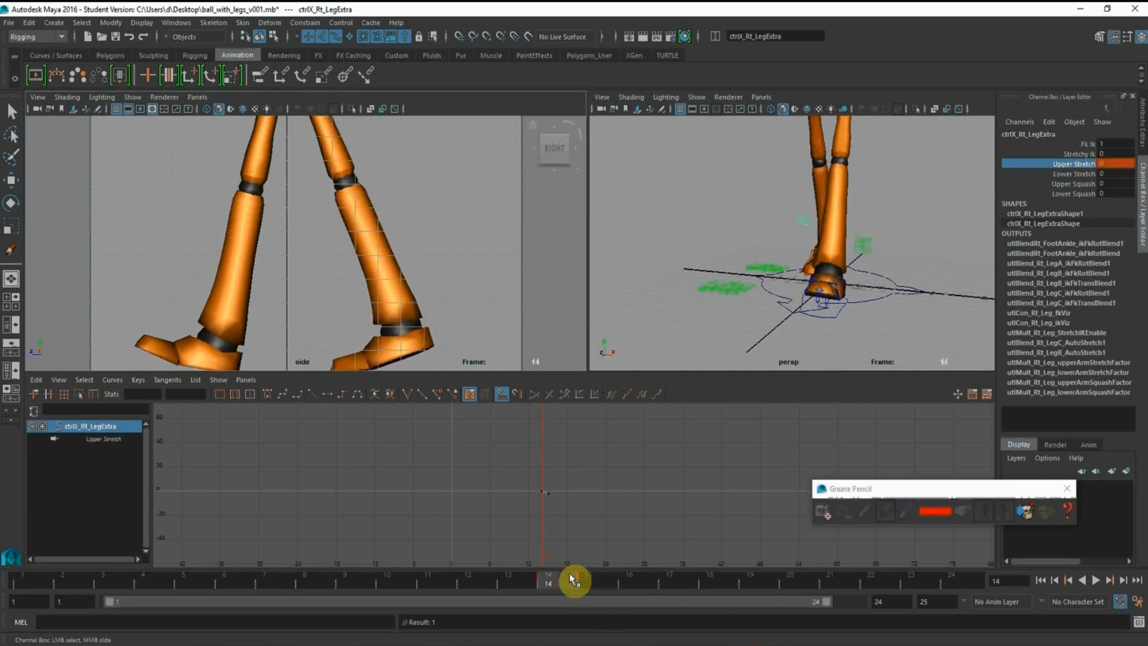
{"action": "left_click", "coordinate": [595, 580]}
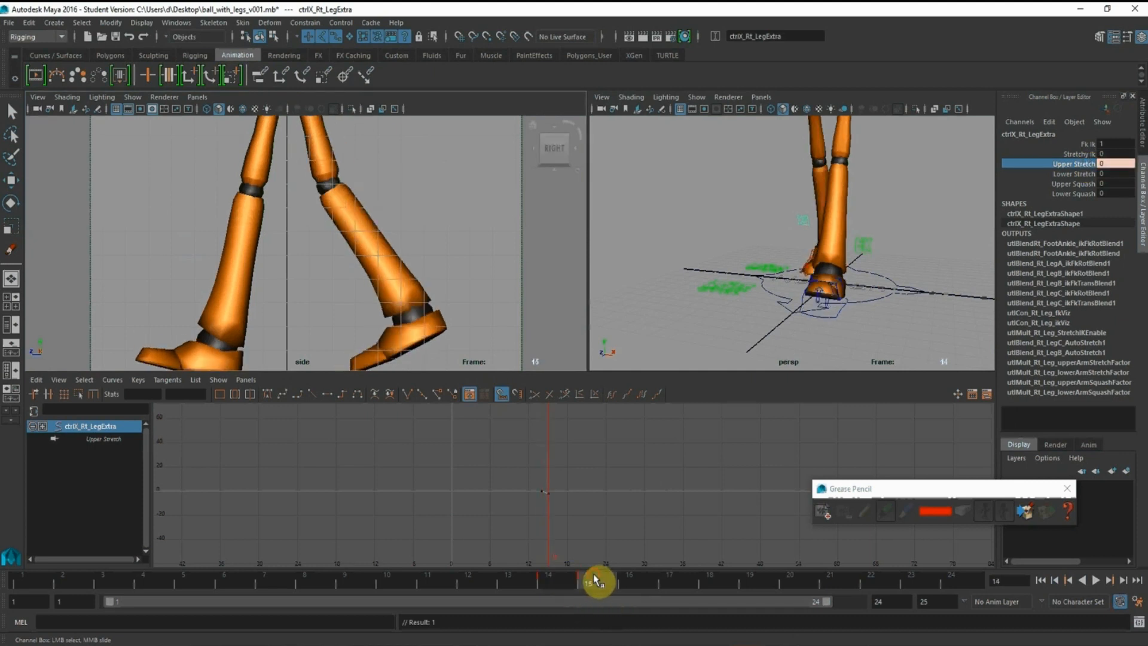
Check the following frames and set the right leg's Upper Stretch back to 0 at frame 17
{"action": "left_click", "coordinate": [635, 583]}
{"action": "left_click_drag", "start_coordinate": [587, 581], "coordinate": [673, 584]}
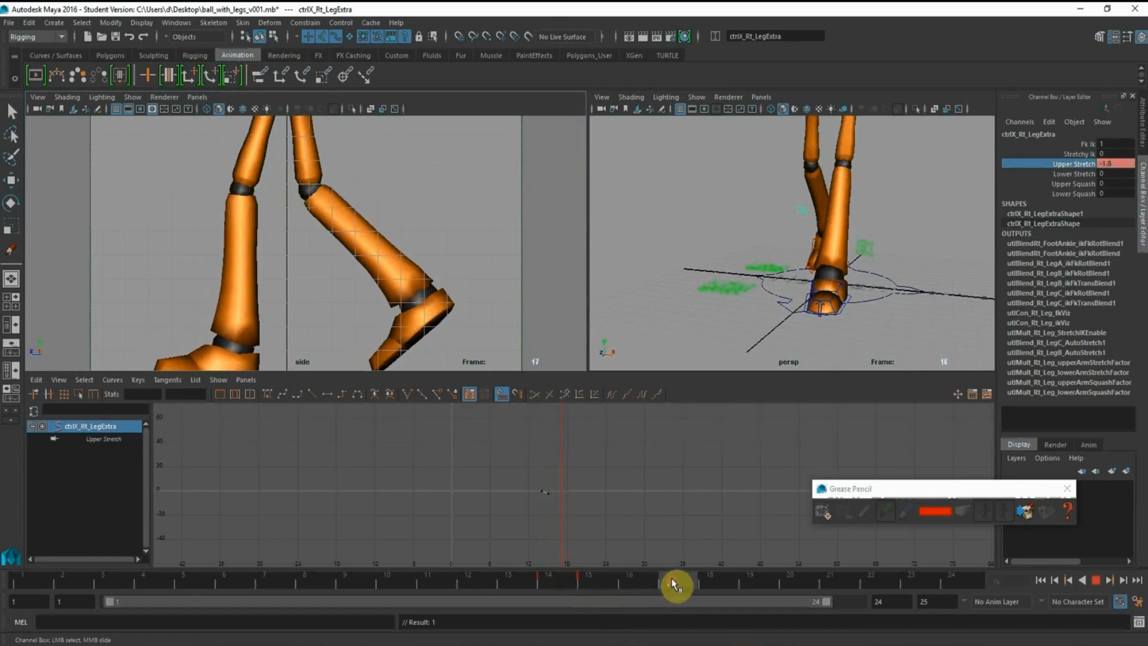
{"action": "double_click", "coordinate": [1120, 165]}
{"action": "type", "text": "0"}
{"action": "key", "text": "Return"}
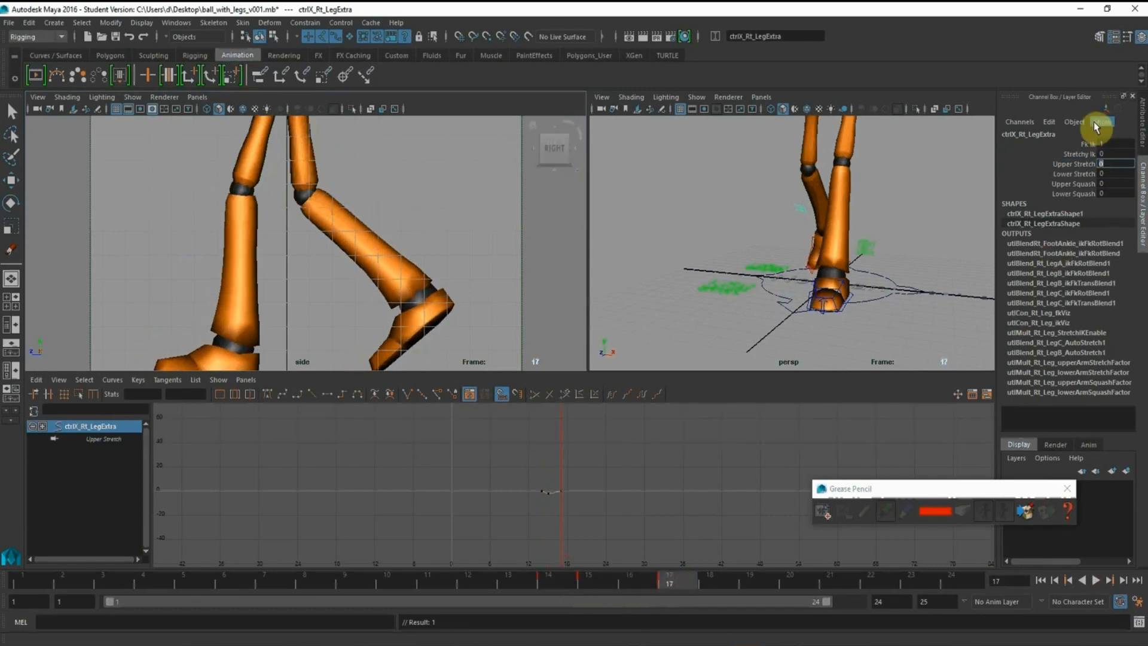
Frame the right leg's Upper Stretch curve and compare the knee at frames 14 and 15
{"action": "left_click", "coordinate": [553, 581]}
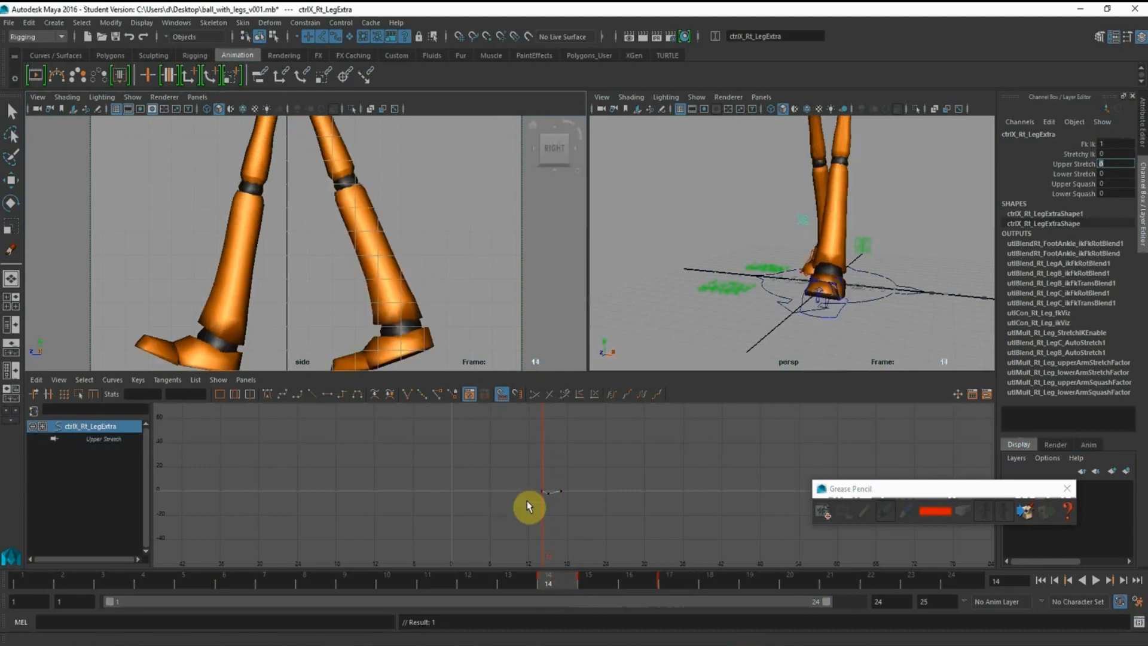
{"action": "key", "text": "f"}
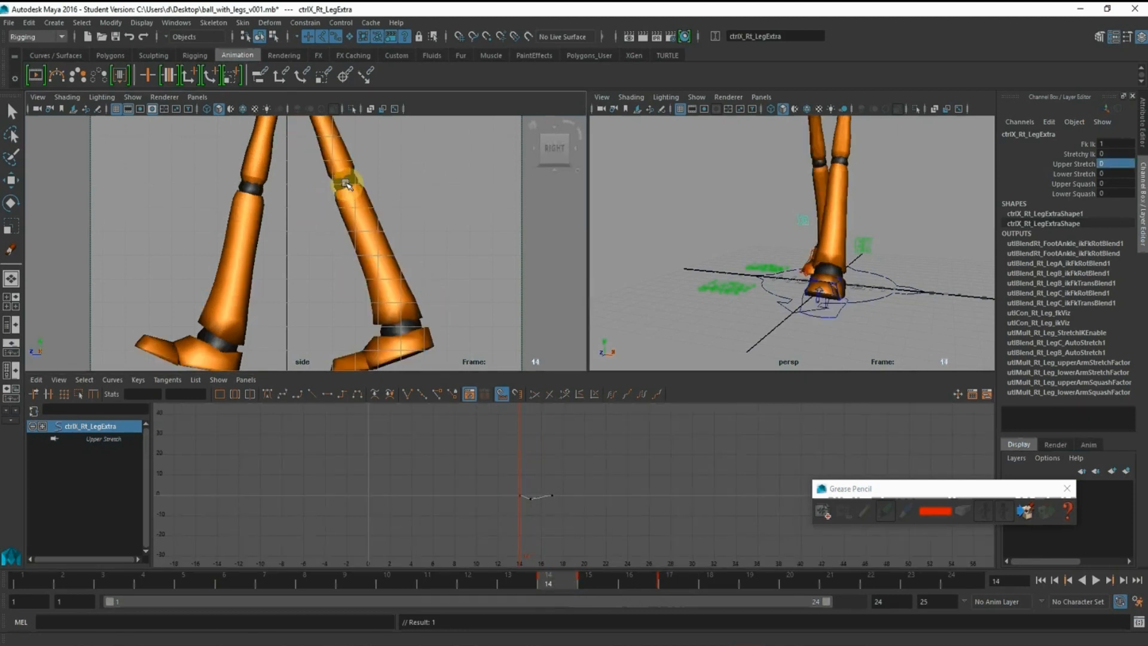
{"action": "key", "text": "period"}
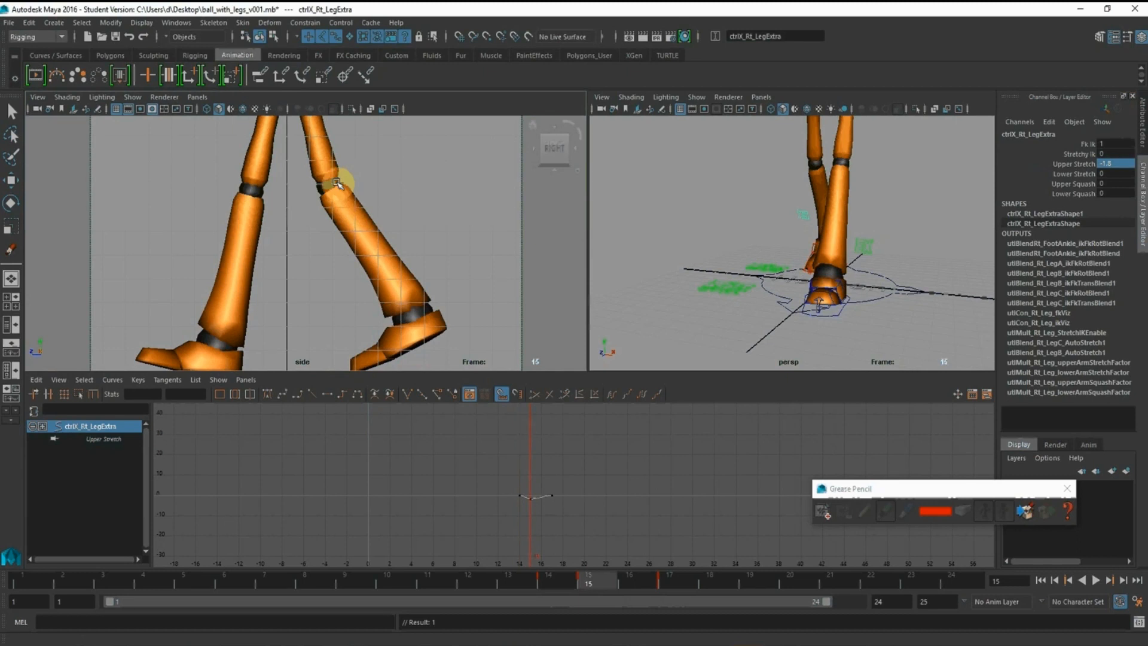
Compare the rear knee at the right leg's Upper Stretch keys on frames 15 and 17
{"action": "key", "text": "period"}
{"action": "key", "text": "period"}
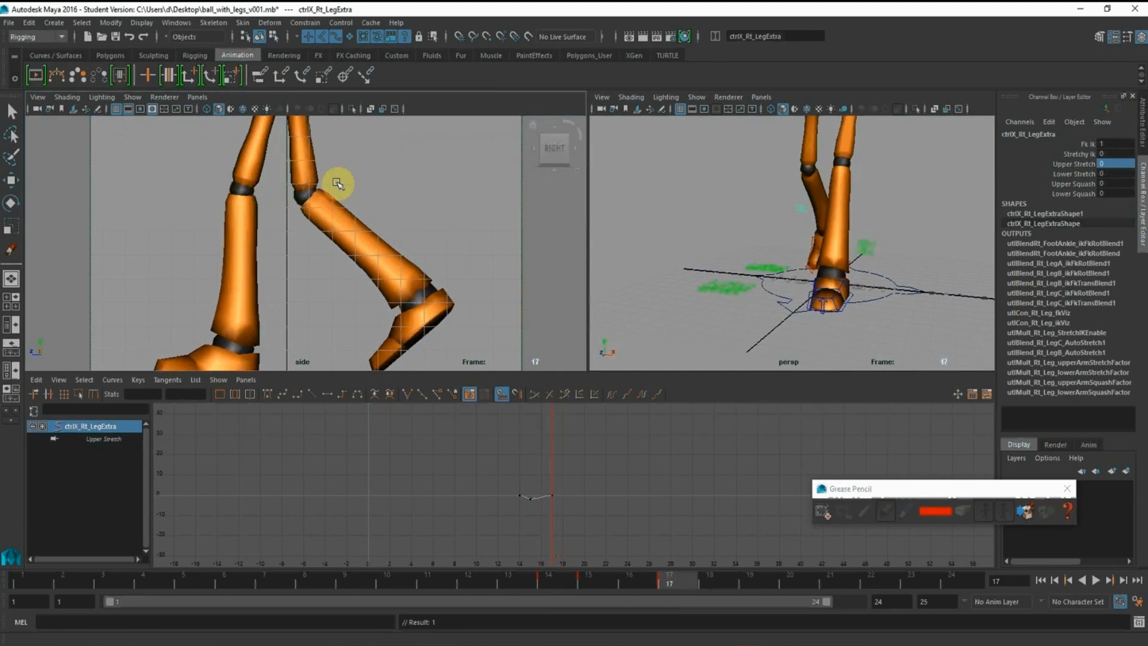
{"action": "key", "text": "period"}
{"action": "key", "text": "comma"}
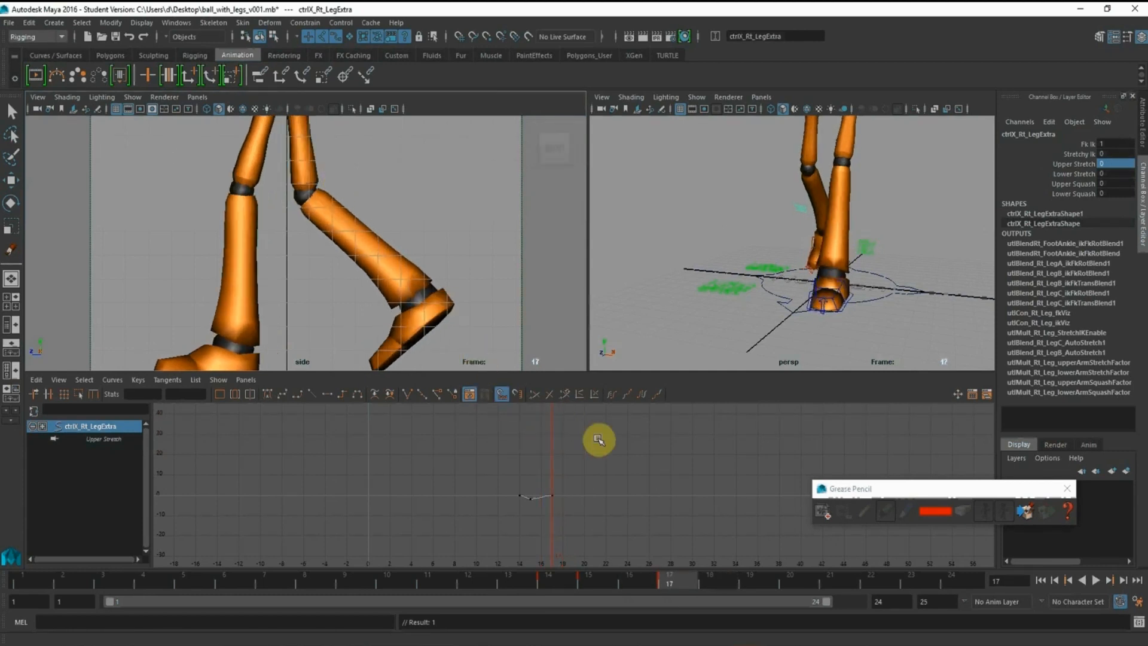
{"action": "scroll", "coordinate": [589, 444], "scroll_direction": "up", "scroll_amount": 4}
{"action": "middle_click_drag", "start_coordinate": [589, 444], "coordinate": [599, 433], "text": "alt"}
{"action": "left_click", "coordinate": [596, 581]}
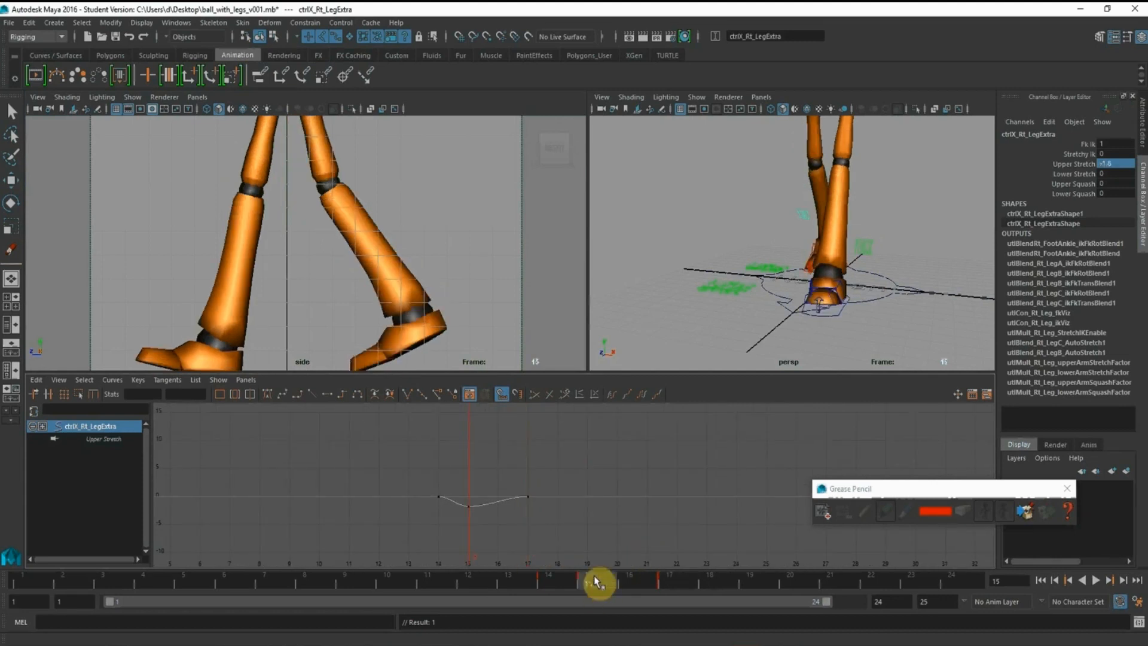
Lower the right leg's Upper Stretch key at frame 15 to -2.099 on its animation curve
{"action": "middle_click_drag", "start_coordinate": [581, 485], "coordinate": [653, 469], "text": "alt"}
{"action": "right_click_drag", "start_coordinate": [635, 470], "coordinate": [583, 466], "text": "alt+shift"}
{"action": "scroll", "coordinate": [574, 491], "scroll_direction": "up", "scroll_amount": 5}
{"action": "left_click_drag", "start_coordinate": [526, 477], "coordinate": [559, 530]}
{"action": "key", "text": "q"}
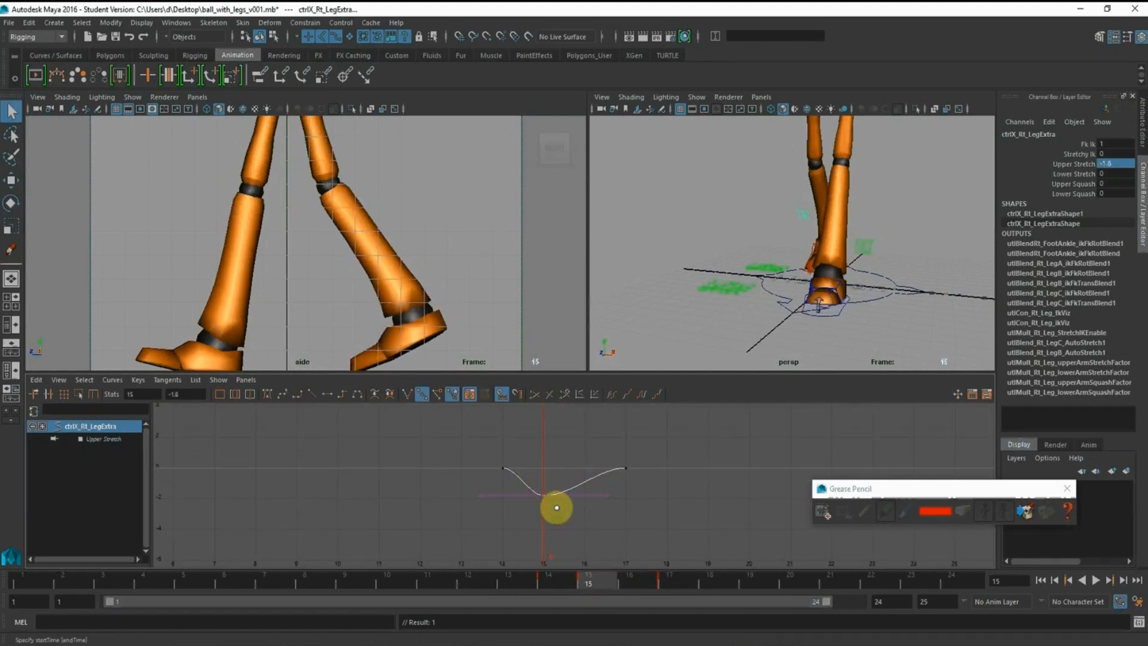
{"action": "left_click", "coordinate": [13, 182]}
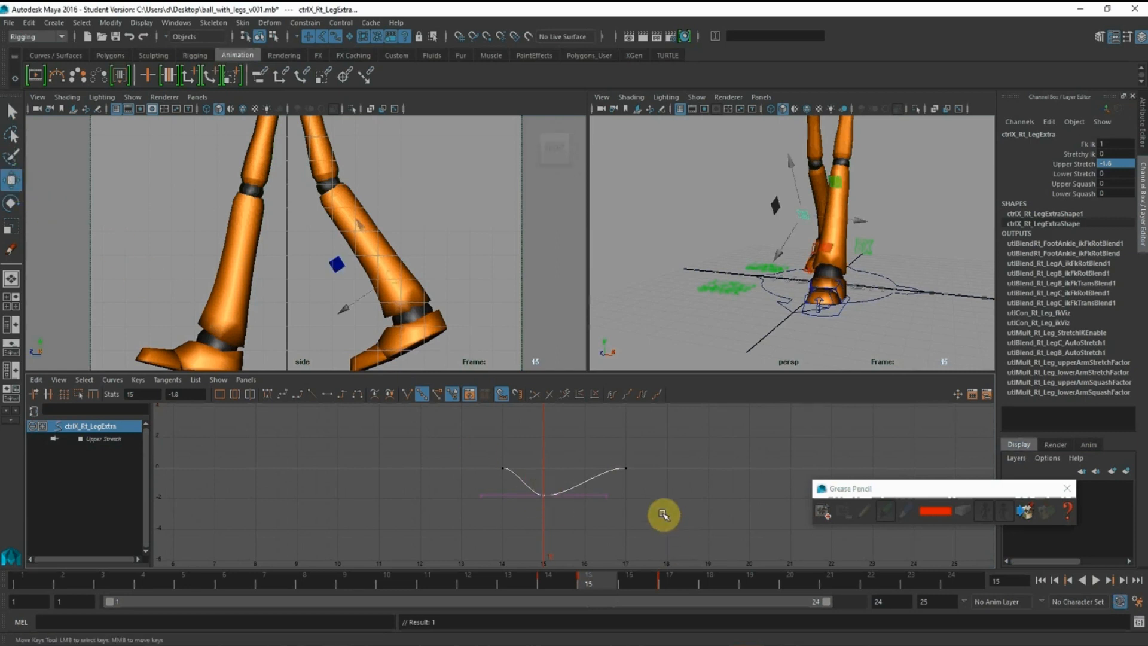
{"action": "middle_click_drag", "start_coordinate": [660, 515], "coordinate": [666, 497], "text": "alt"}
{"action": "right_click_drag", "start_coordinate": [592, 482], "coordinate": [607, 488], "text": "alt"}
{"action": "middle_click_drag", "start_coordinate": [549, 443], "coordinate": [549, 452], "text": "shift"}
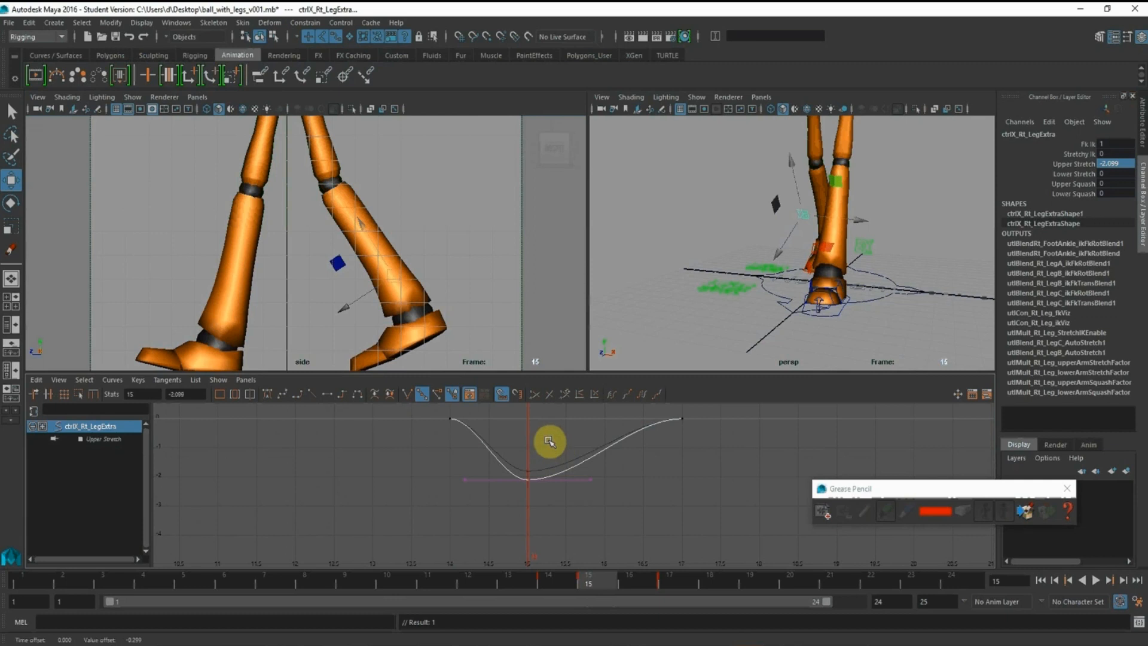
Key the right leg's Upper Stretch at frame 16 and lower that key to -1.754 on the curve
{"action": "key", "text": "alt+period"}
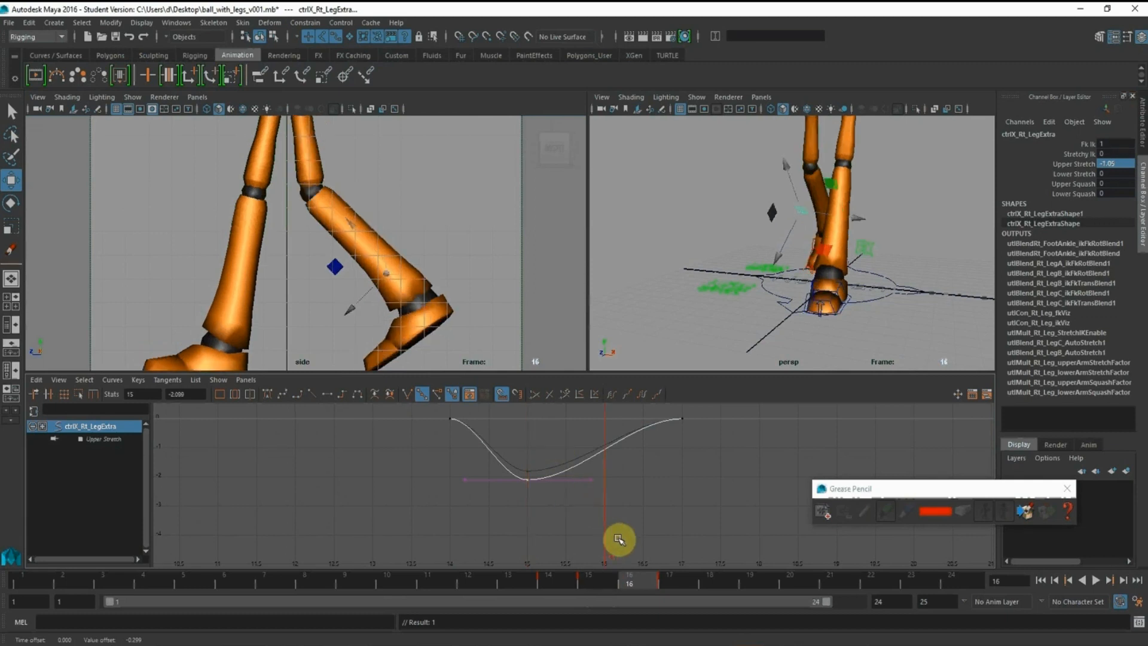
{"action": "key", "text": "alt+period"}
{"action": "key", "text": "alt+comma"}
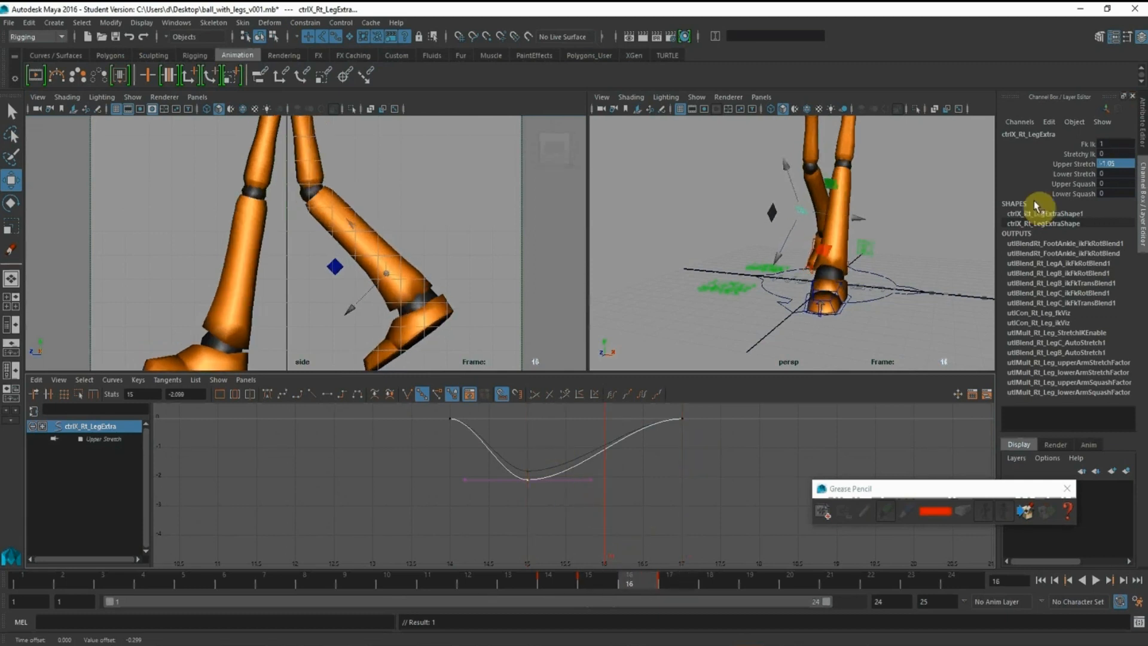
{"action": "left_click", "coordinate": [1074, 164]}
{"action": "right_click", "coordinate": [1073, 165]}
{"action": "left_click", "coordinate": [1076, 190]}
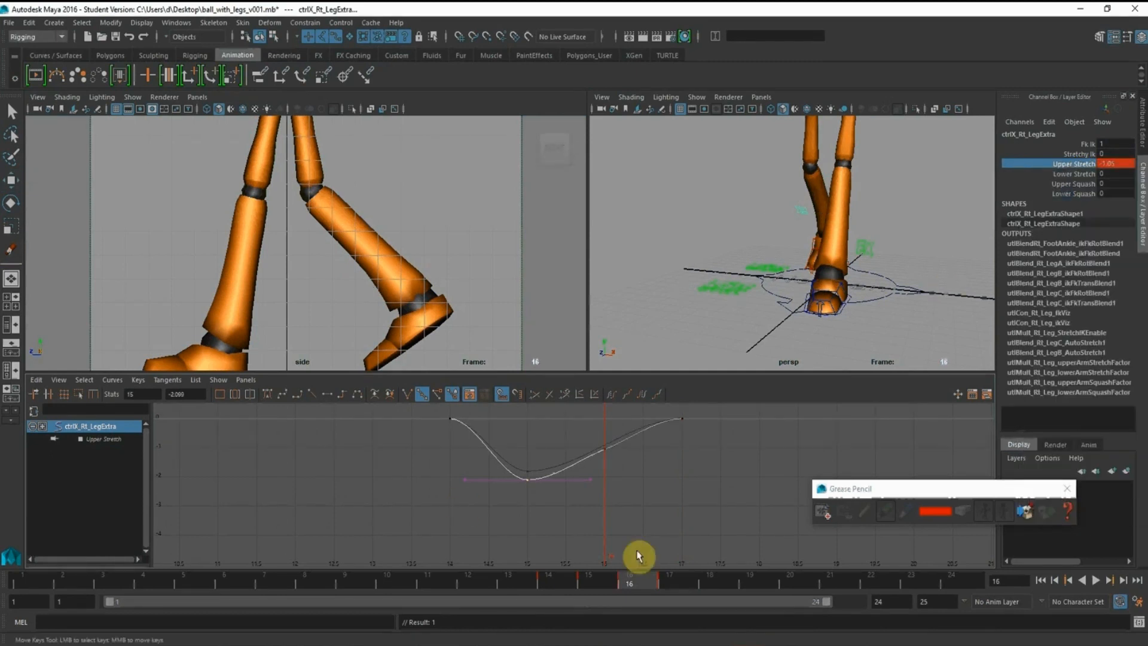
{"action": "middle_click_drag", "start_coordinate": [632, 469], "coordinate": [605, 479], "text": "shift"}
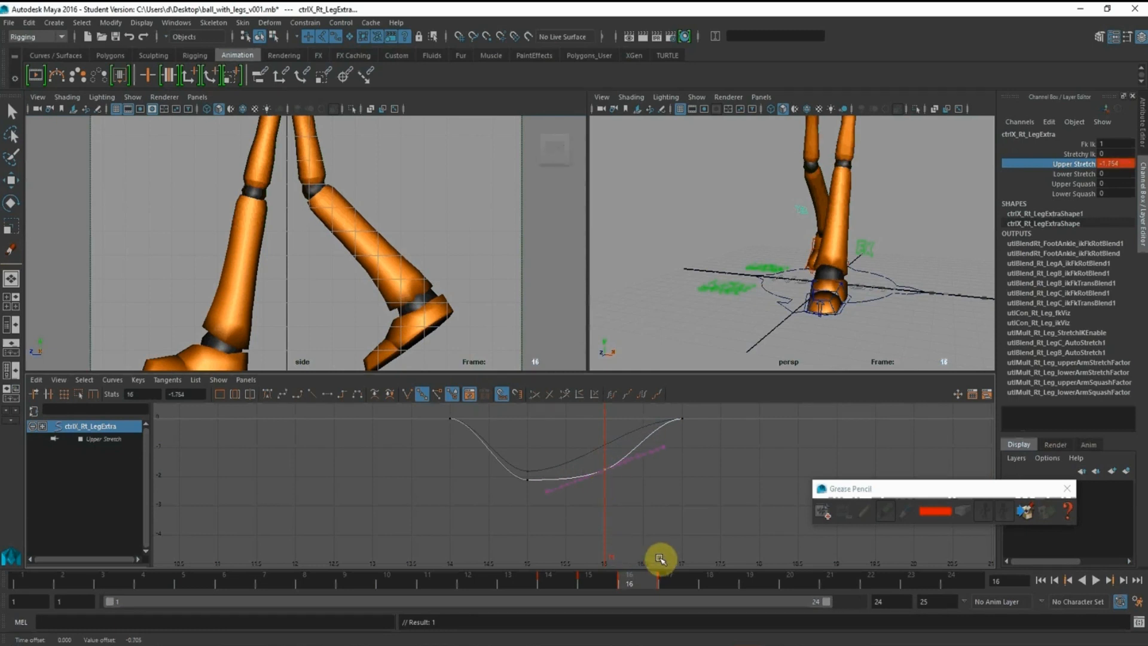
Check the rear knee at frames 18 and 19, and play the walk cycle to review the knees from the side
{"action": "left_click", "coordinate": [682, 584]}
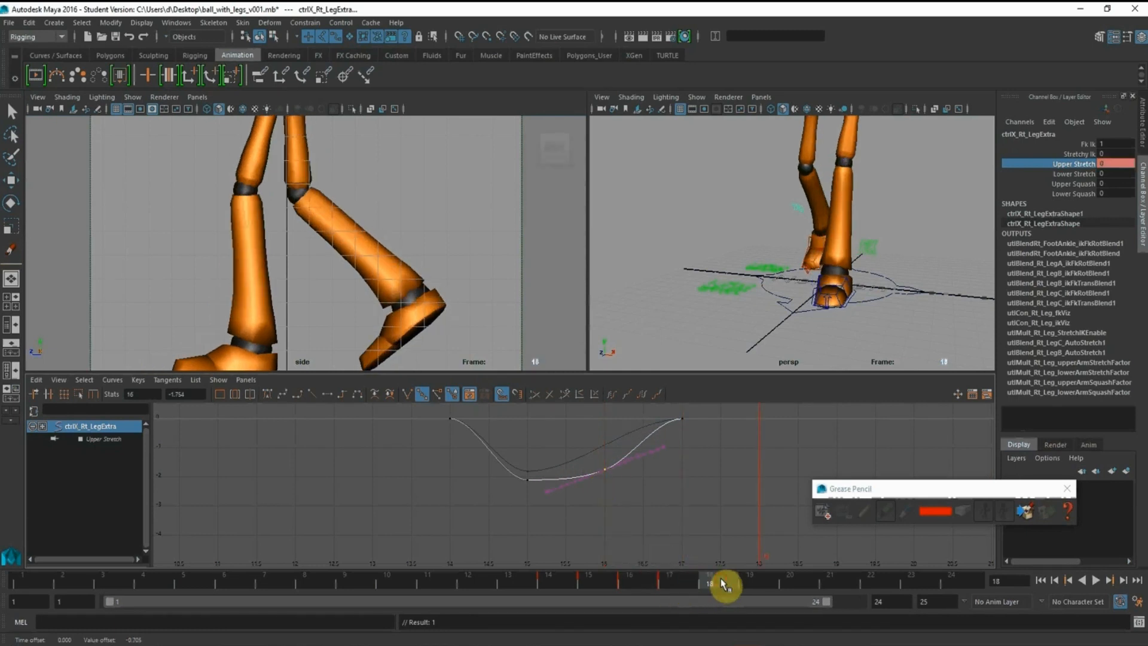
{"action": "left_click", "coordinate": [754, 584]}
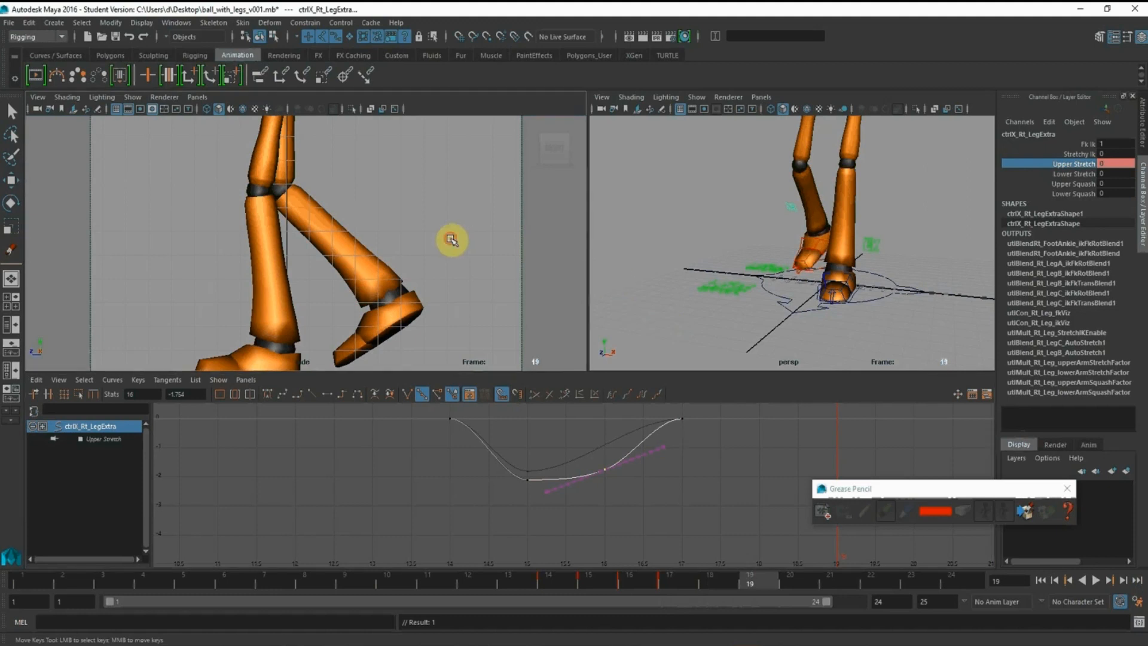
{"action": "left_click", "coordinate": [1096, 579]}
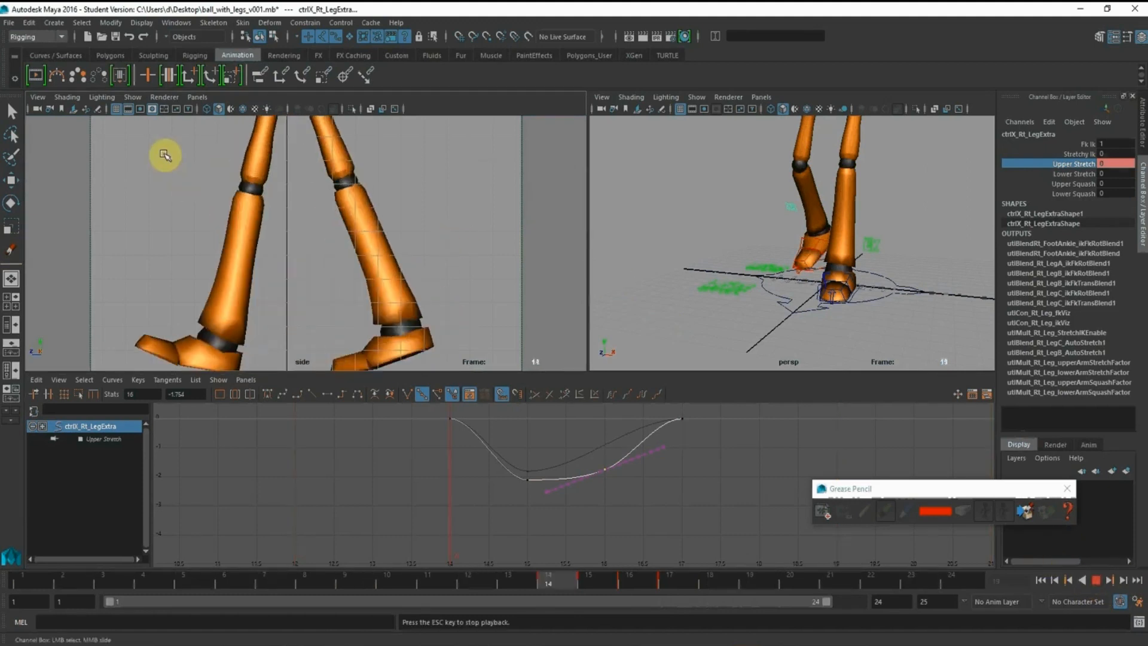
{"action": "middle_click_drag", "start_coordinate": [302, 184], "coordinate": [333, 200], "text": "alt"}
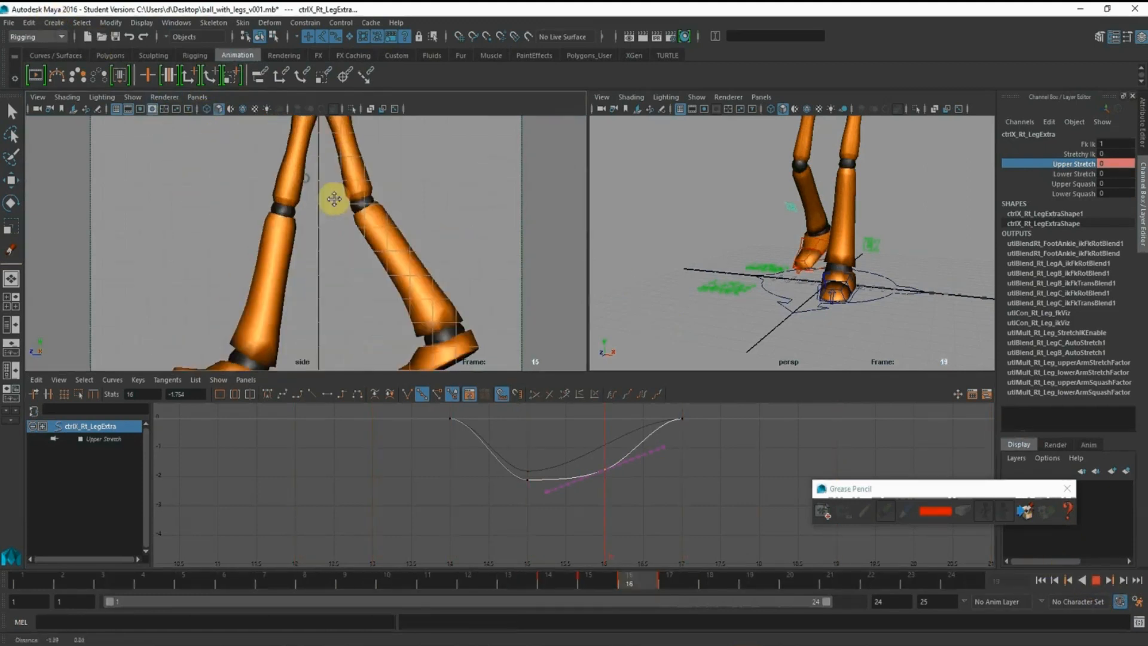
{"action": "right_click_drag", "start_coordinate": [333, 200], "coordinate": [505, 286], "text": "alt"}
{"action": "middle_click_drag", "start_coordinate": [344, 238], "coordinate": [276, 299], "text": "alt"}
{"action": "right_click_drag", "start_coordinate": [323, 245], "coordinate": [200, 213], "text": "alt"}
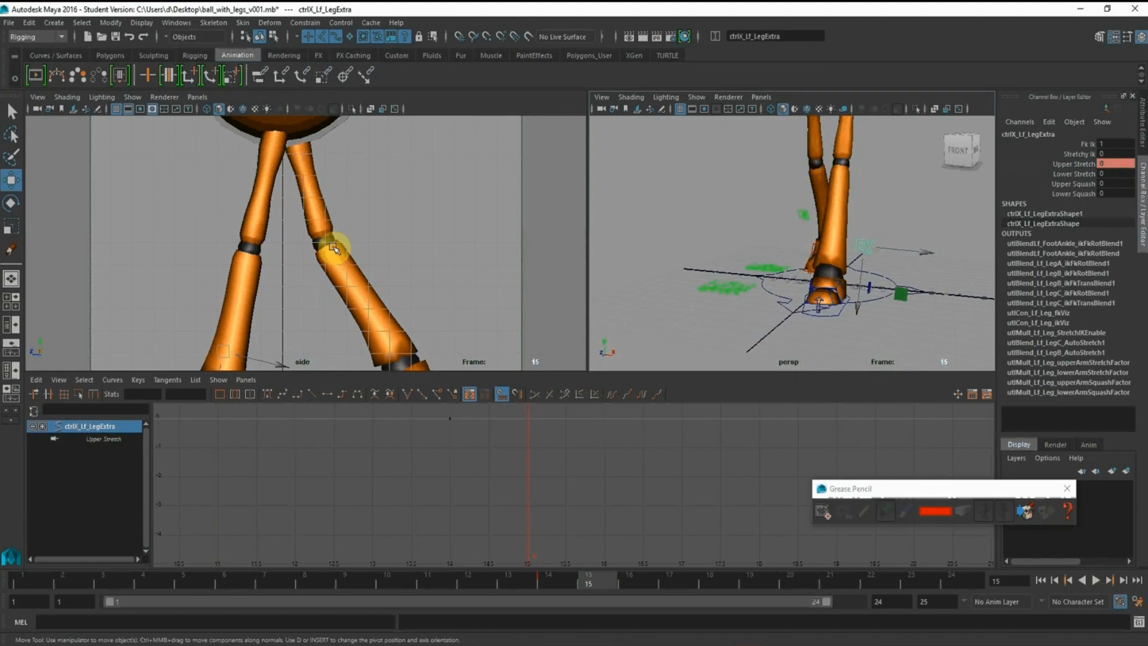
Select the Upper Stretch channel of the left leg's extra control (ctrlX_Lf_LegExtra) at frame 15
{"action": "left_click", "coordinate": [1054, 165]}
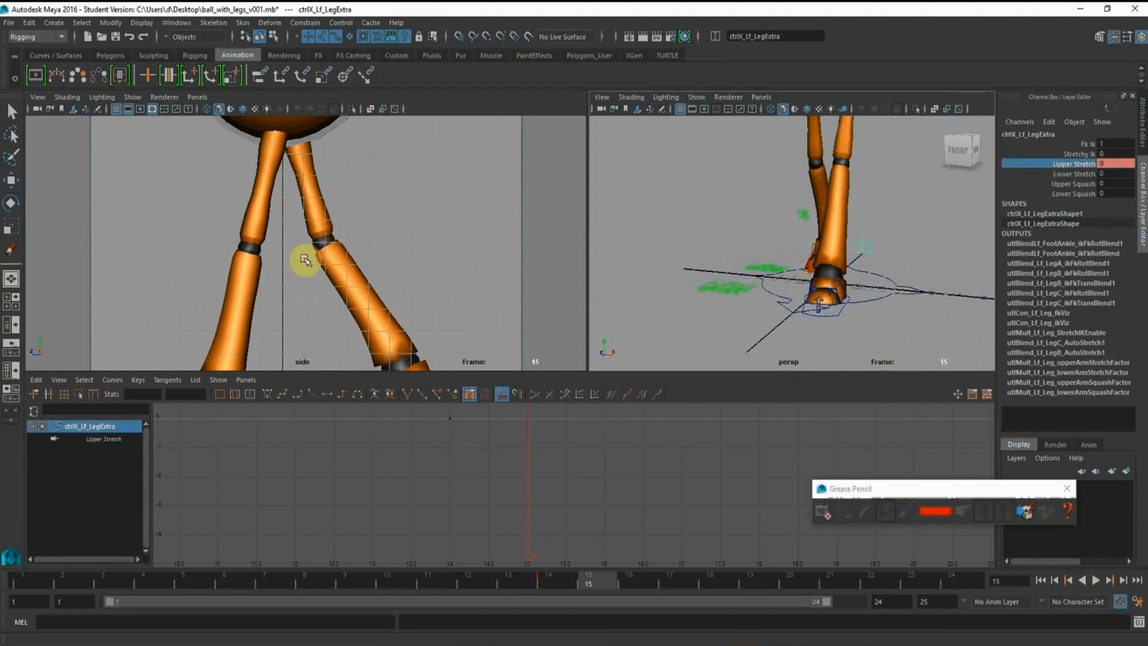